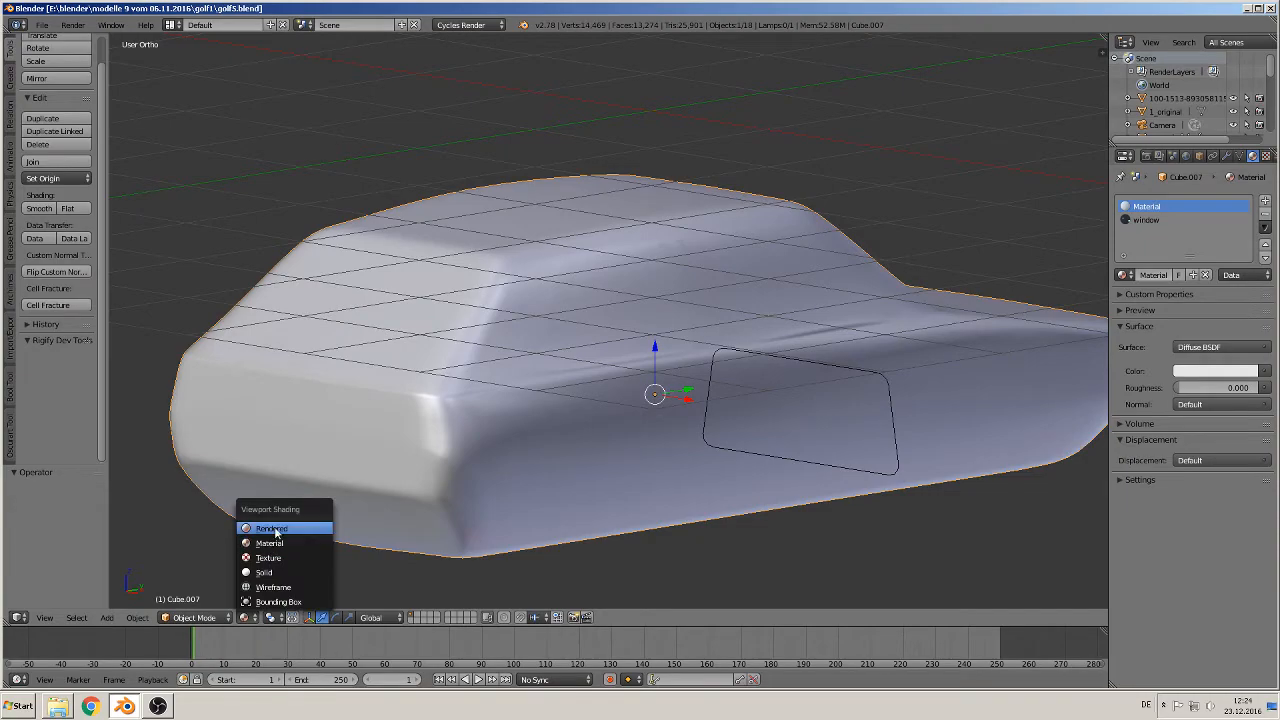
Preview the car body in Rendered viewport shading, inspect its other side and return to Material shading
key("Return")
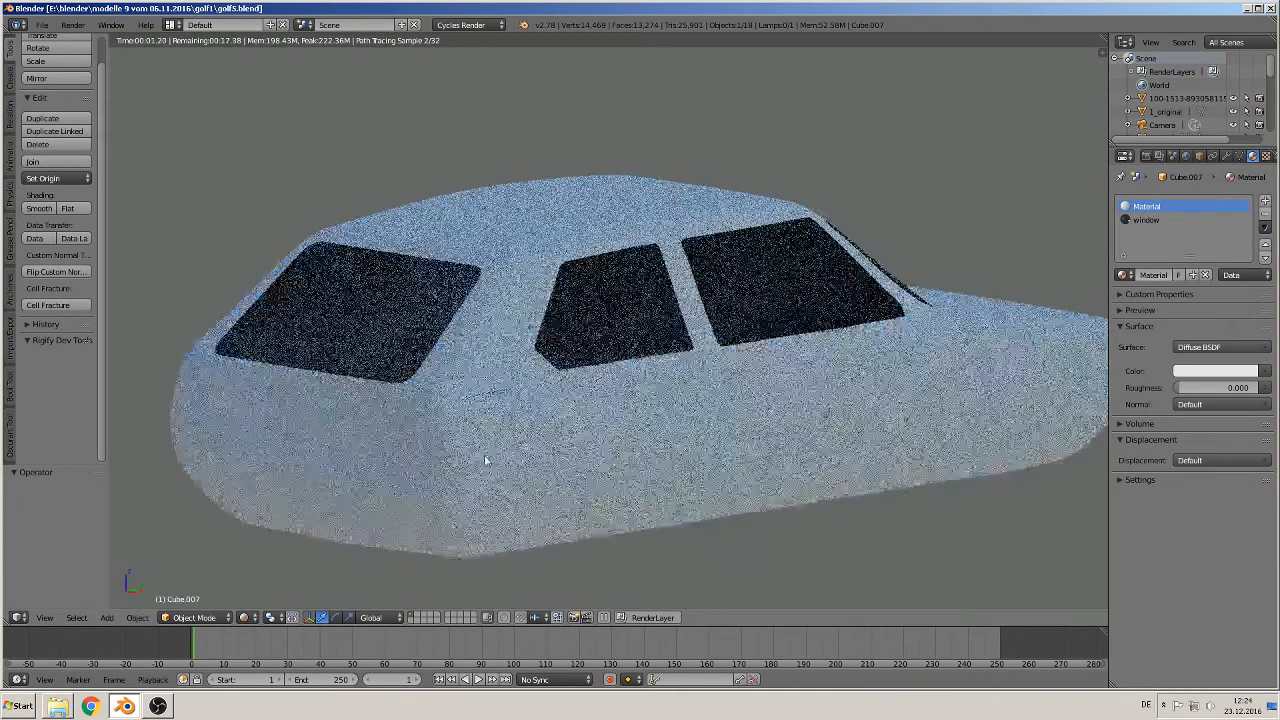
middle_click_drag(556, 333, 689, 404)
scroll(697, 423, "down", 2)
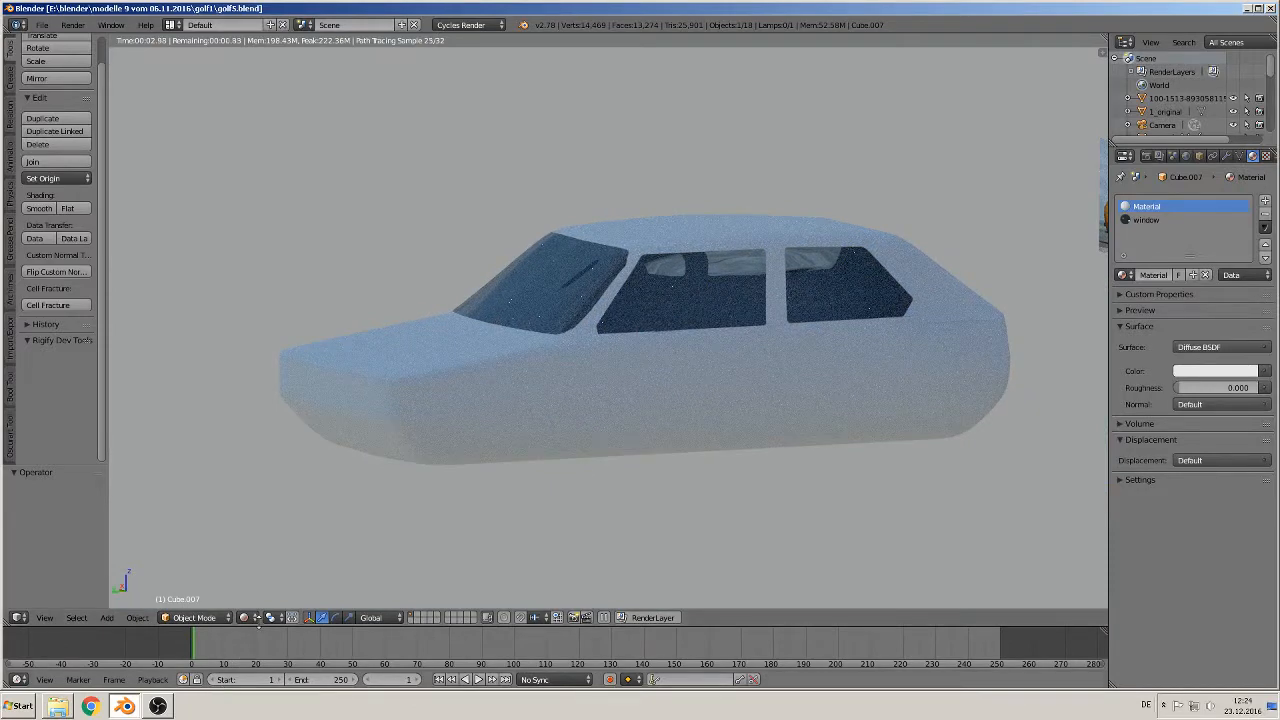
left_click(245, 617)
left_click(285, 545)
middle_click_drag(463, 523, 449, 500)
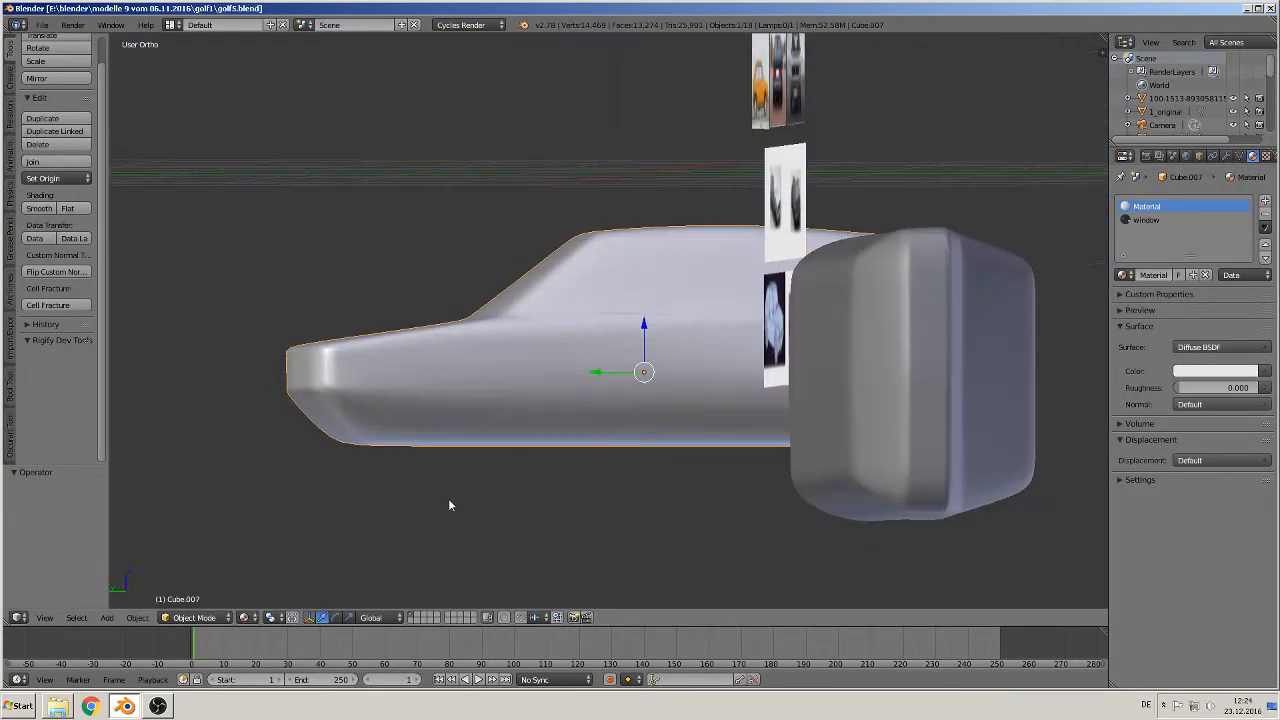
In front view, duplicate the car body and move the copy about -5.837 along X over the blueprint's top-view drawing
key("KP_1")
scroll(439, 500, "down", 5)
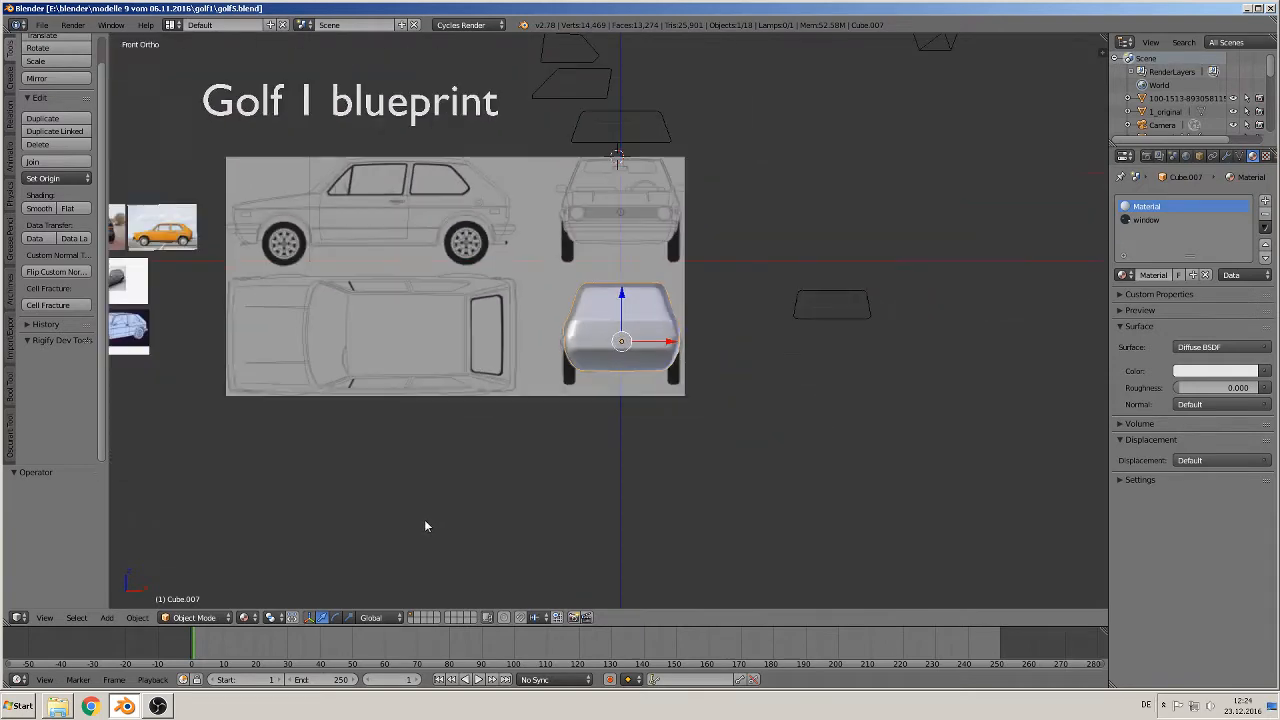
scroll(405, 492, "down", 2)
scroll(596, 518, "up", 2)
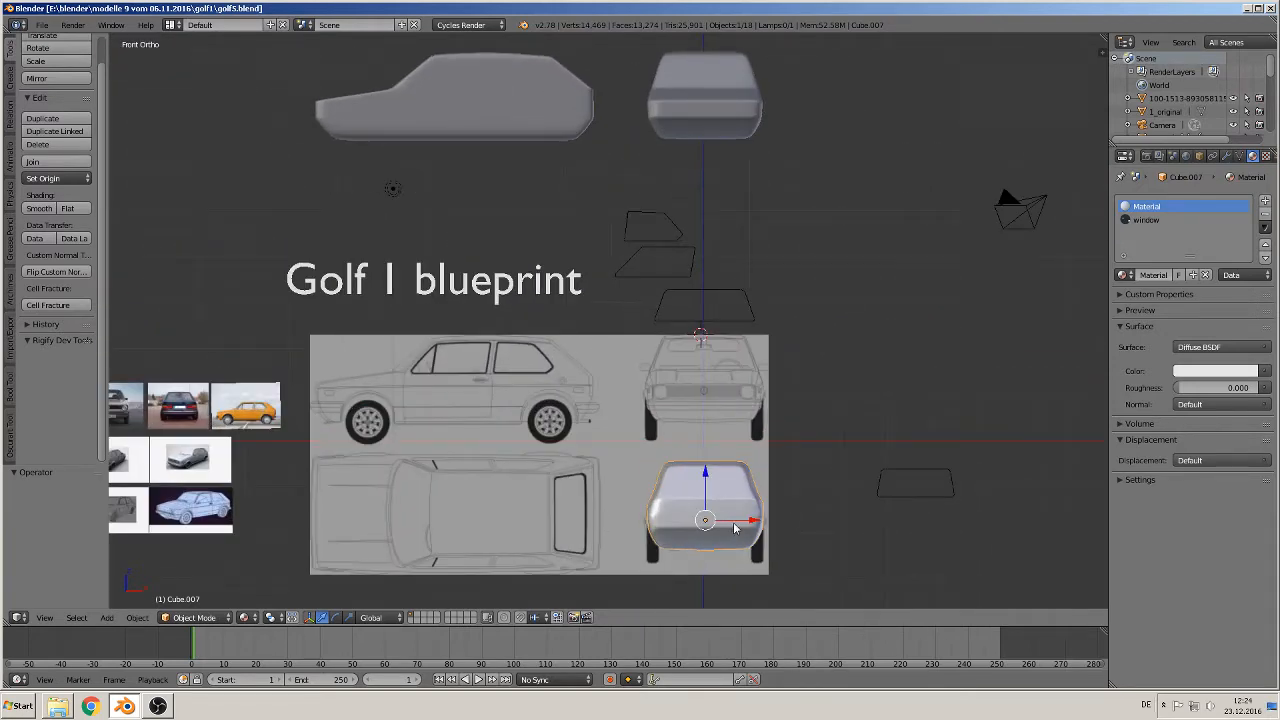
key("shift+d")
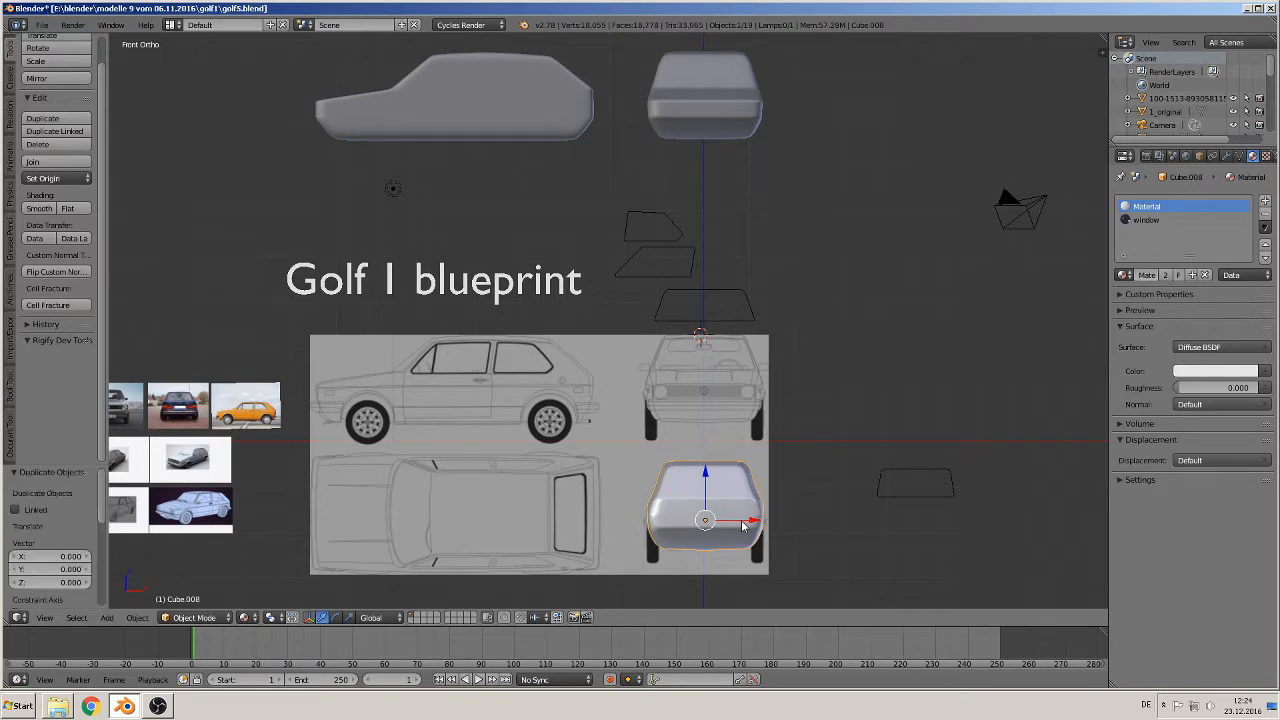
key("x")
left_click(513, 516)
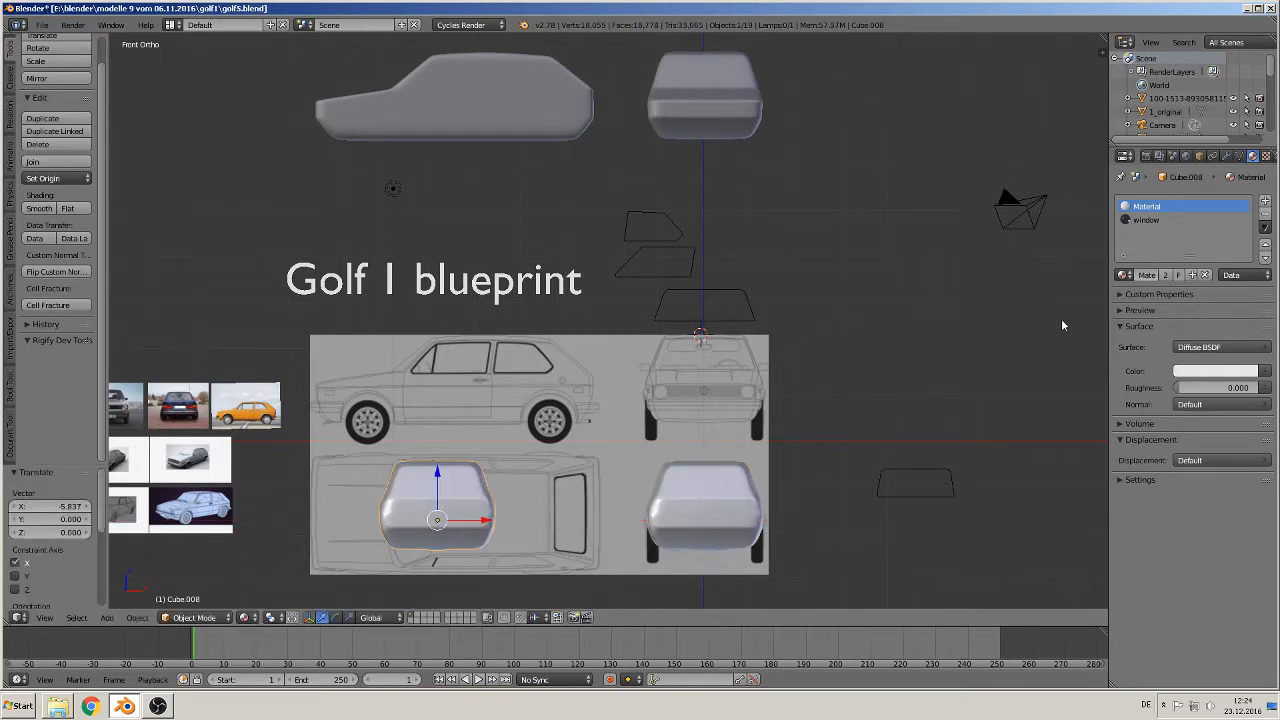
key("n")
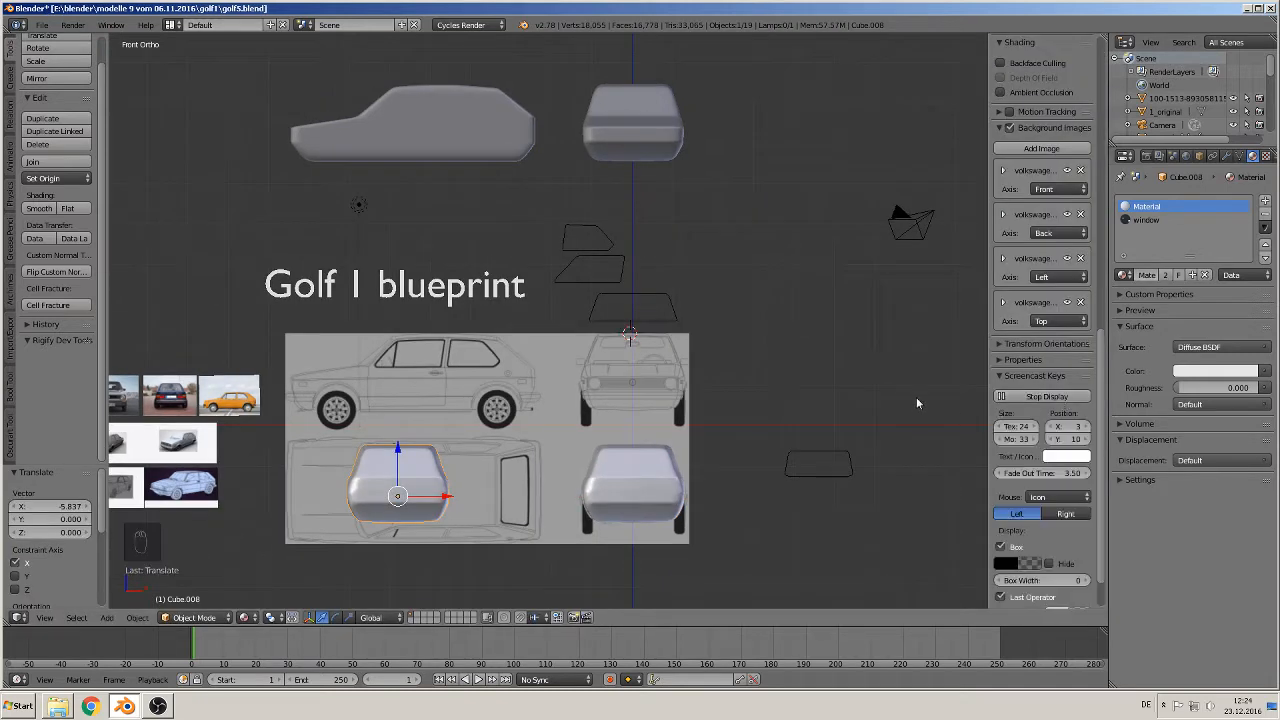
key("n")
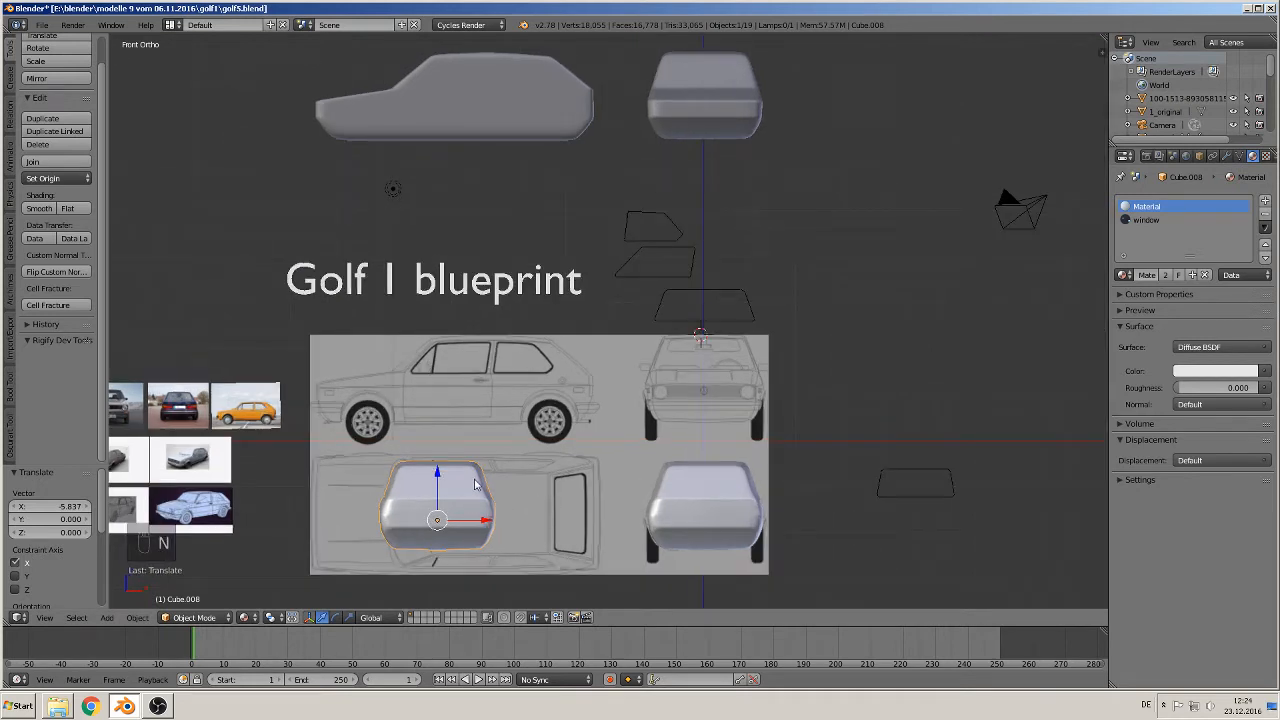
Rotate the copied body about Z by -90° and another 180°, and raise it about 4.138 along Z above the blueprint's side view
key("r")
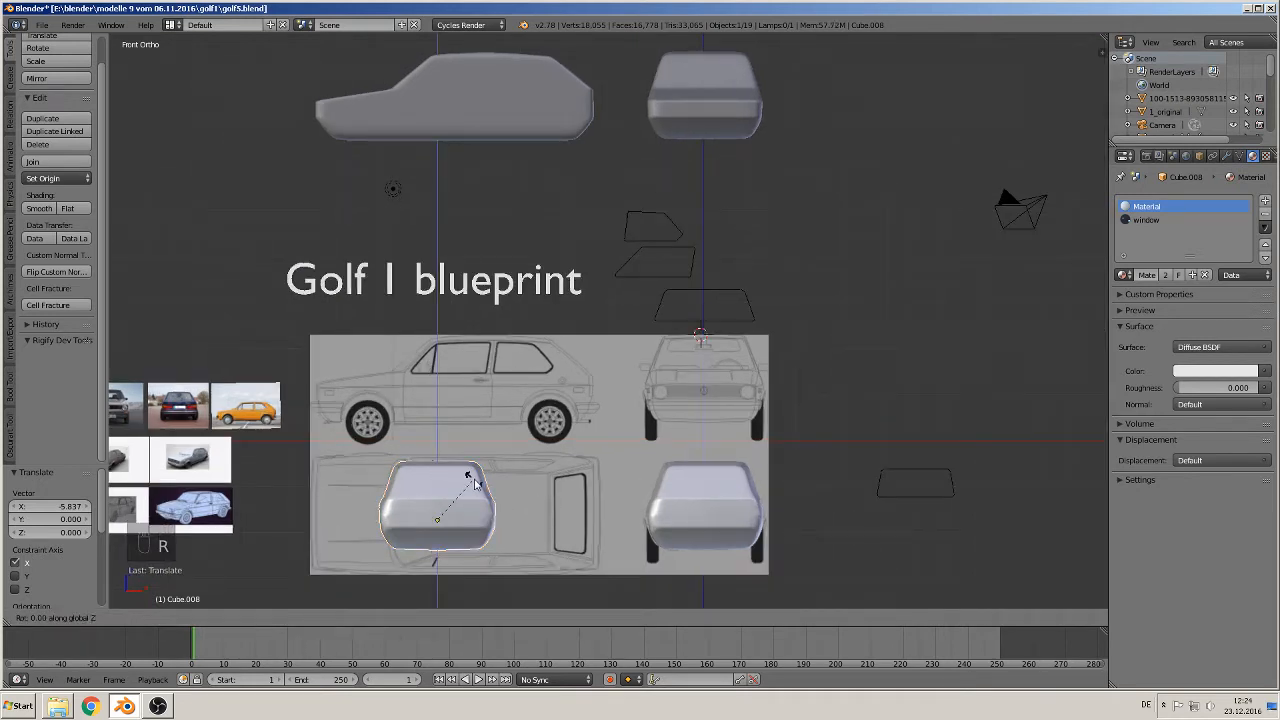
type("90")
key("Return")
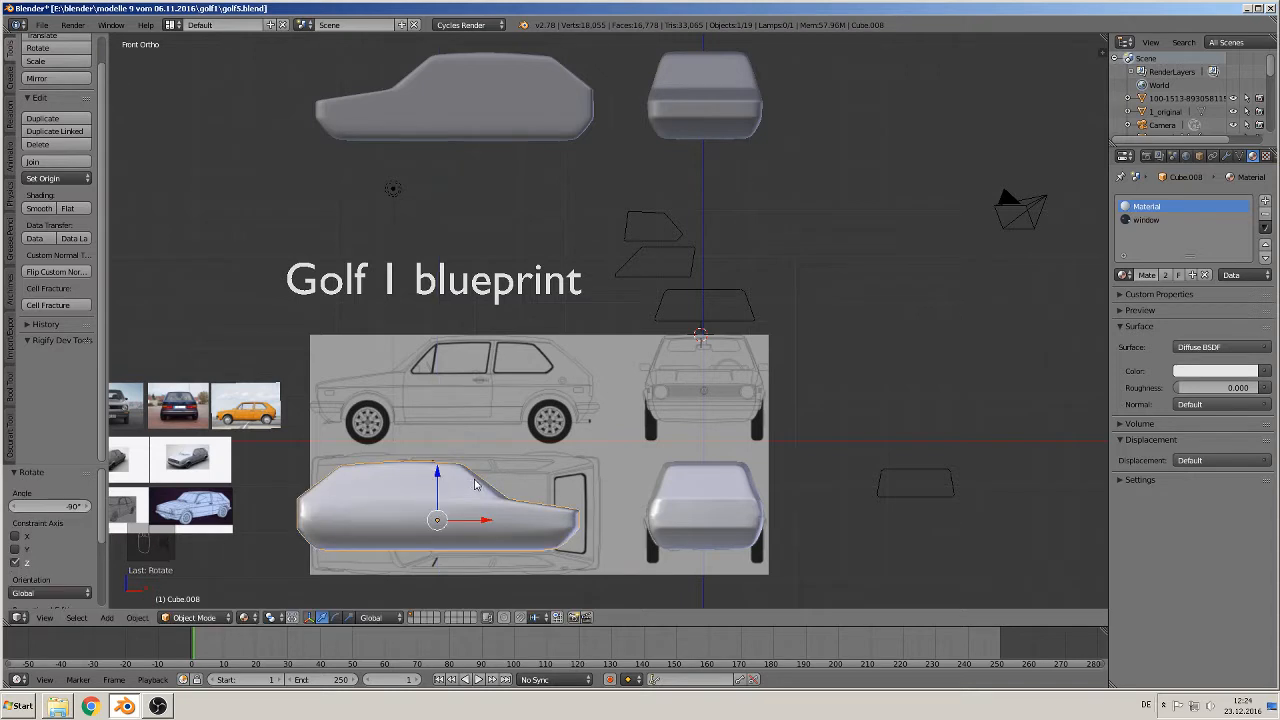
type("r")
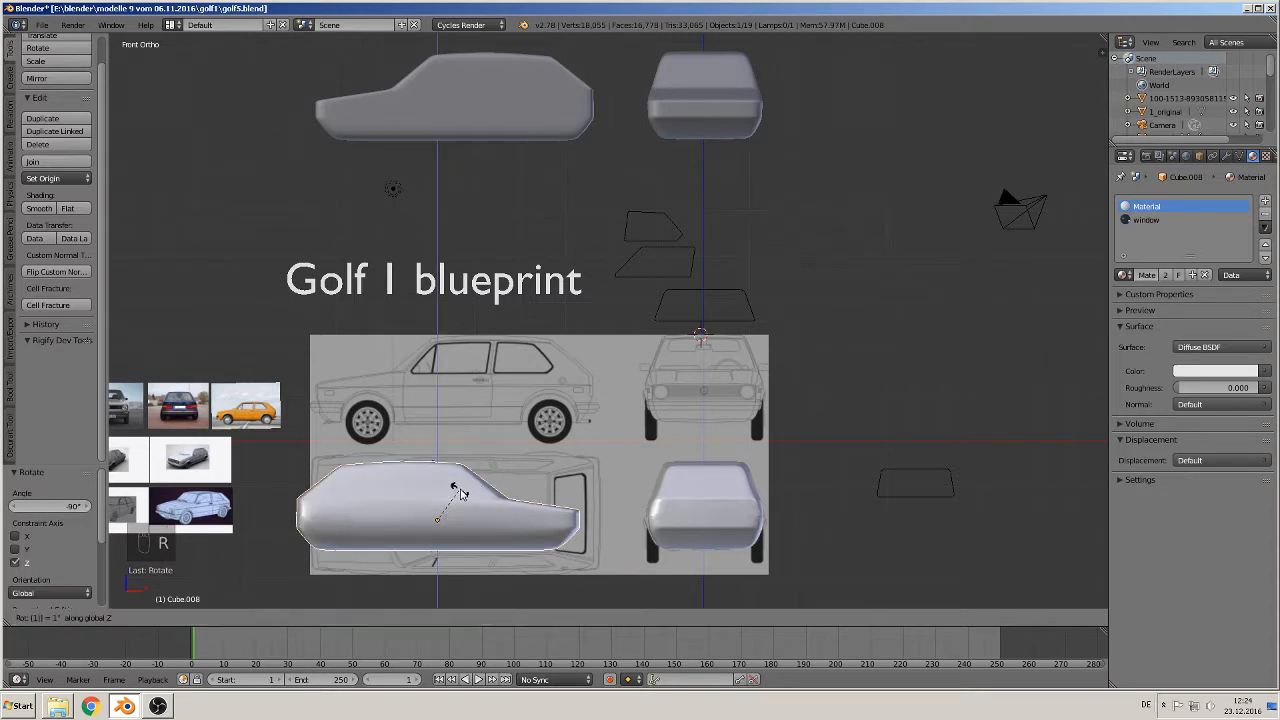
type("180")
key("Return")
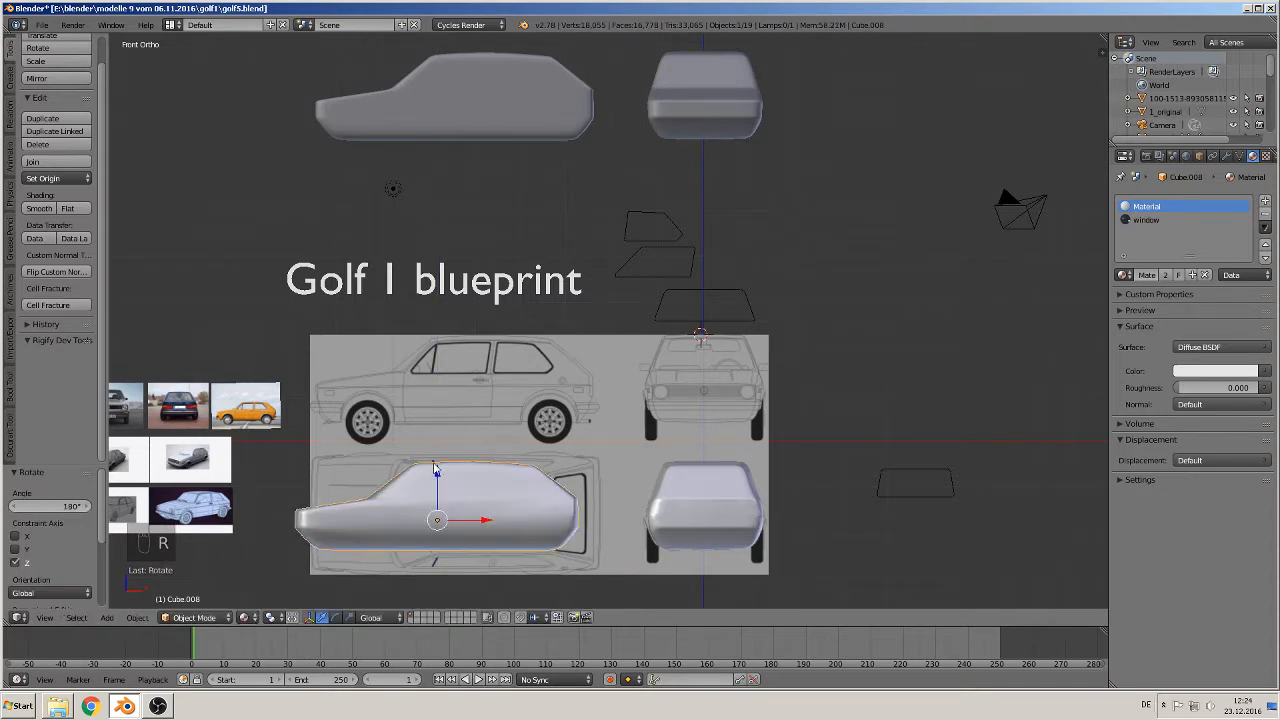
left_click_drag(436, 468, 477, 328)
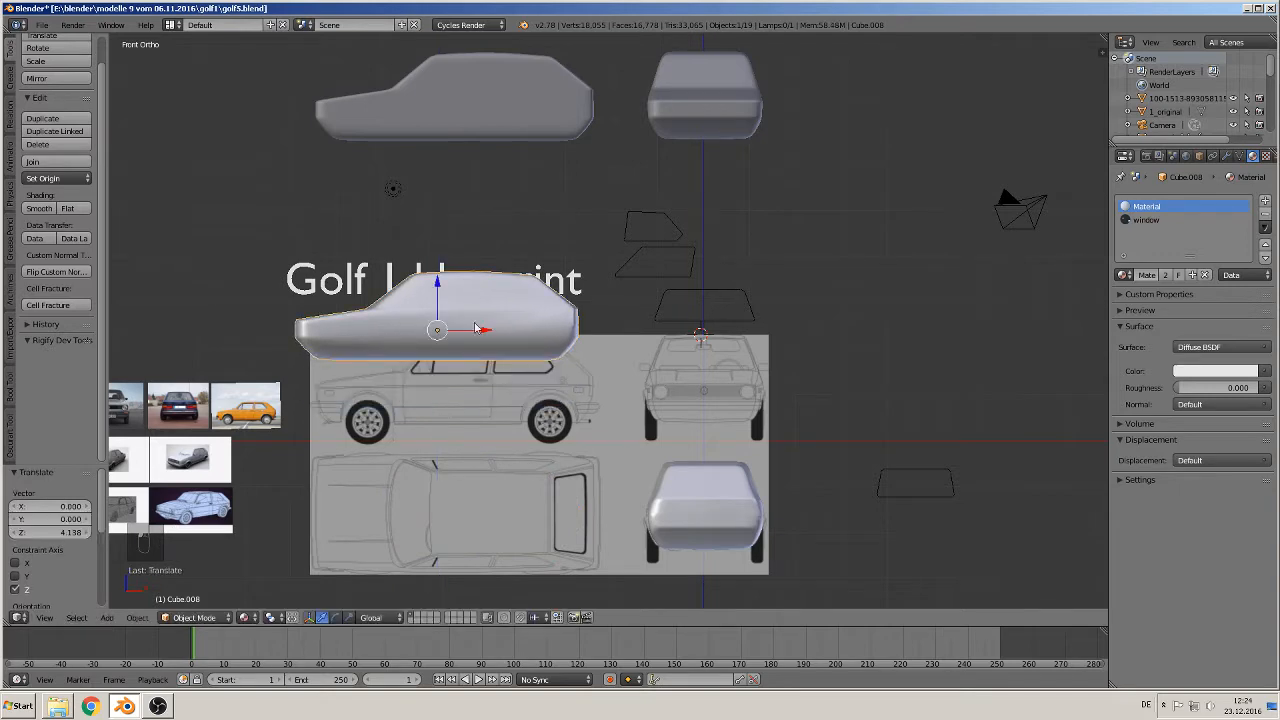
Add a mesh circle at the front wheel of the blueprint's side view and rotate it 90° about X
scroll(477, 328, "up", 5)
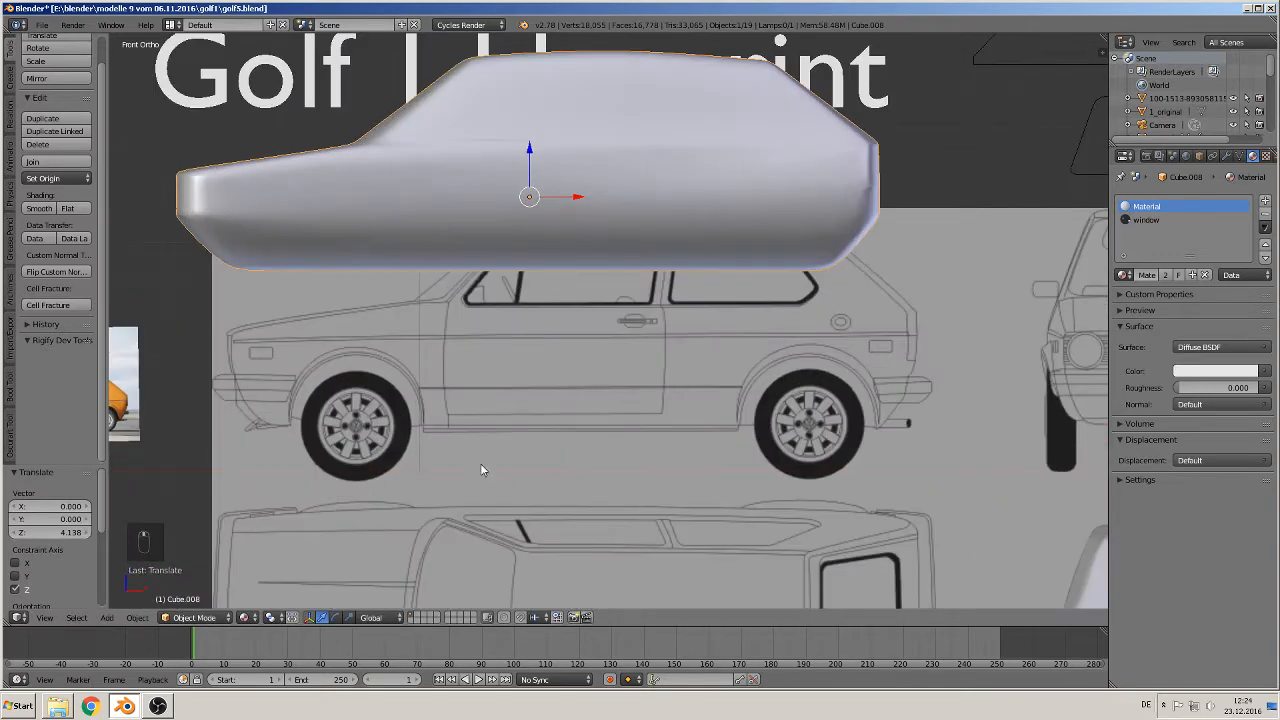
middle_click_drag(427, 469, 521, 407, "shift")
scroll(486, 429, "up", 3)
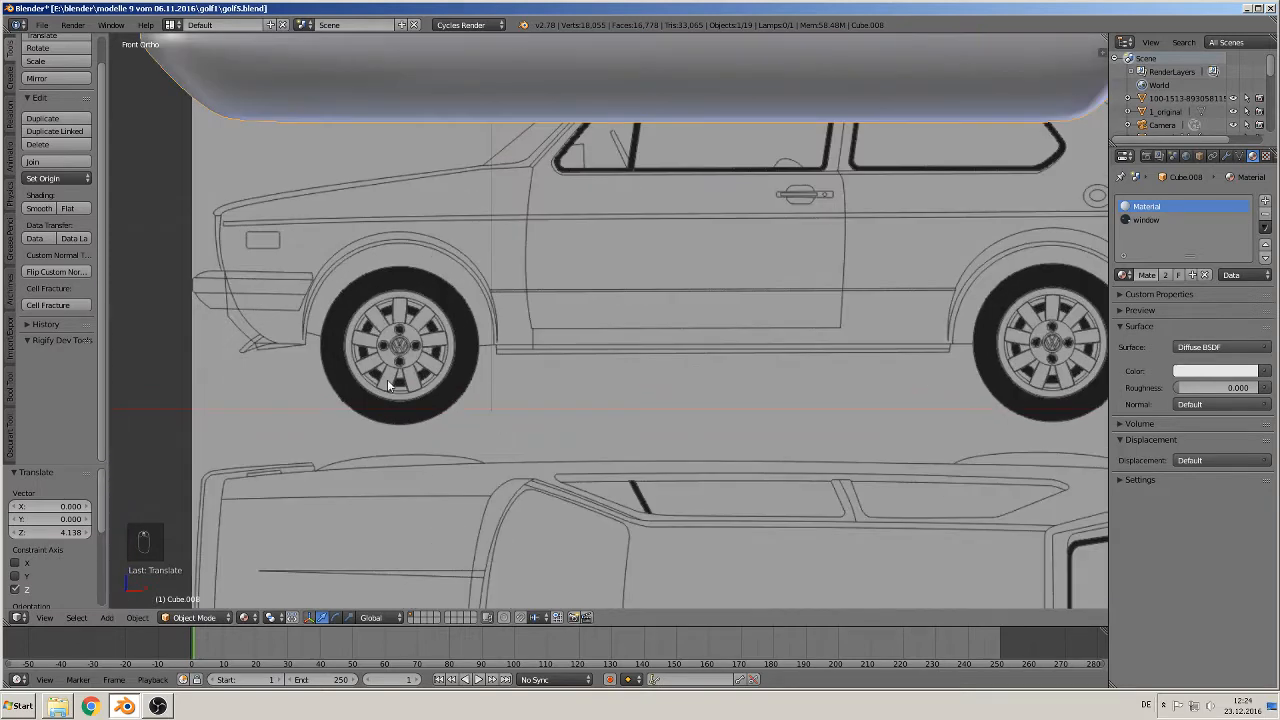
left_click(399, 308)
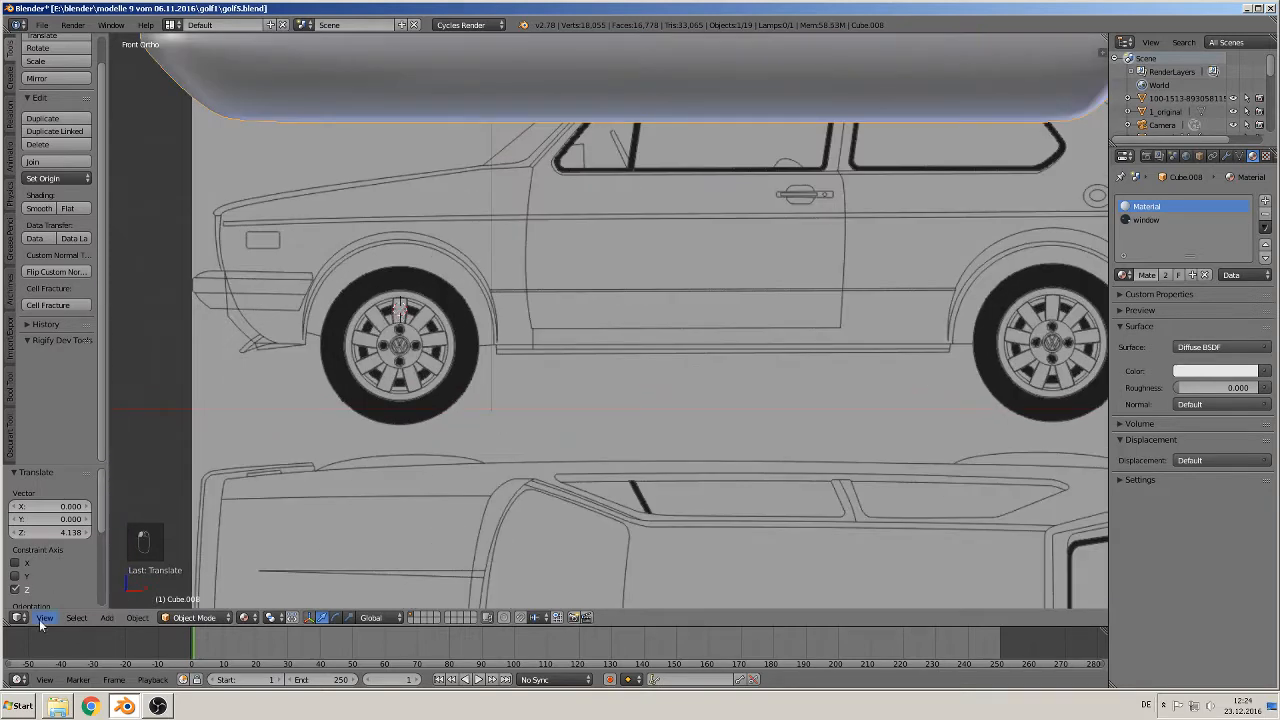
left_click(107, 618)
mouse_move(118, 603)
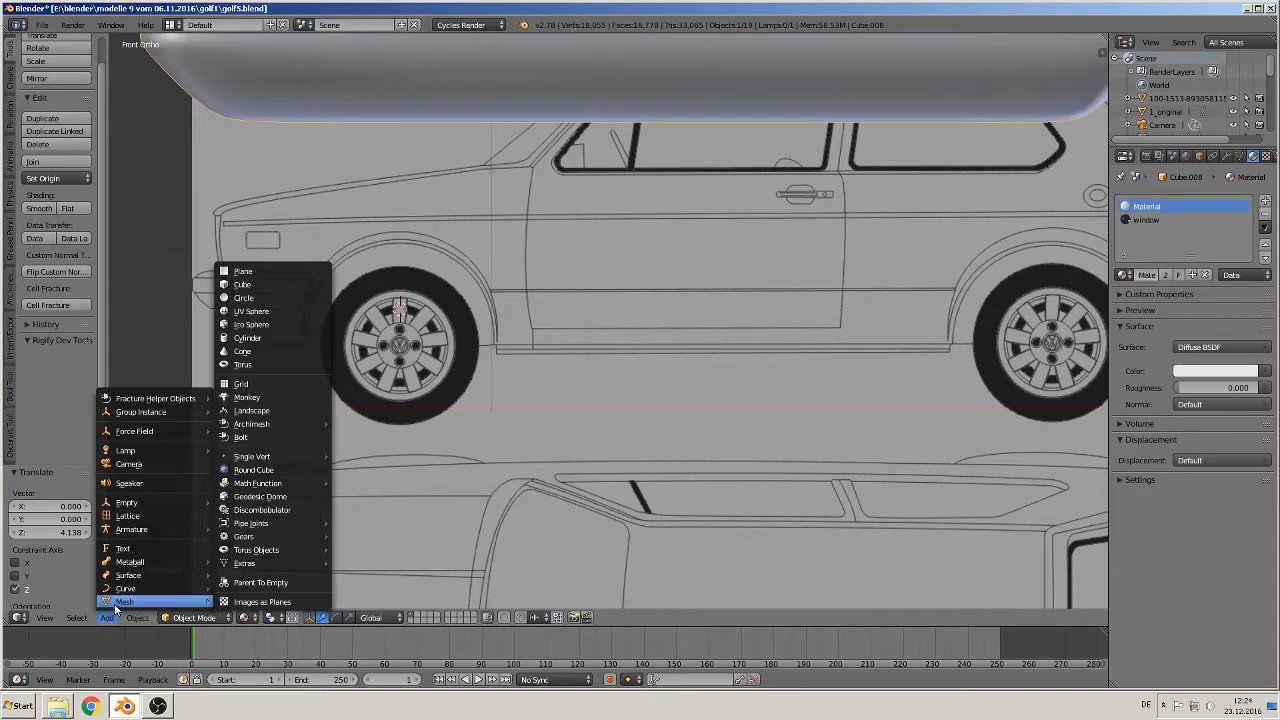
left_click(270, 297)
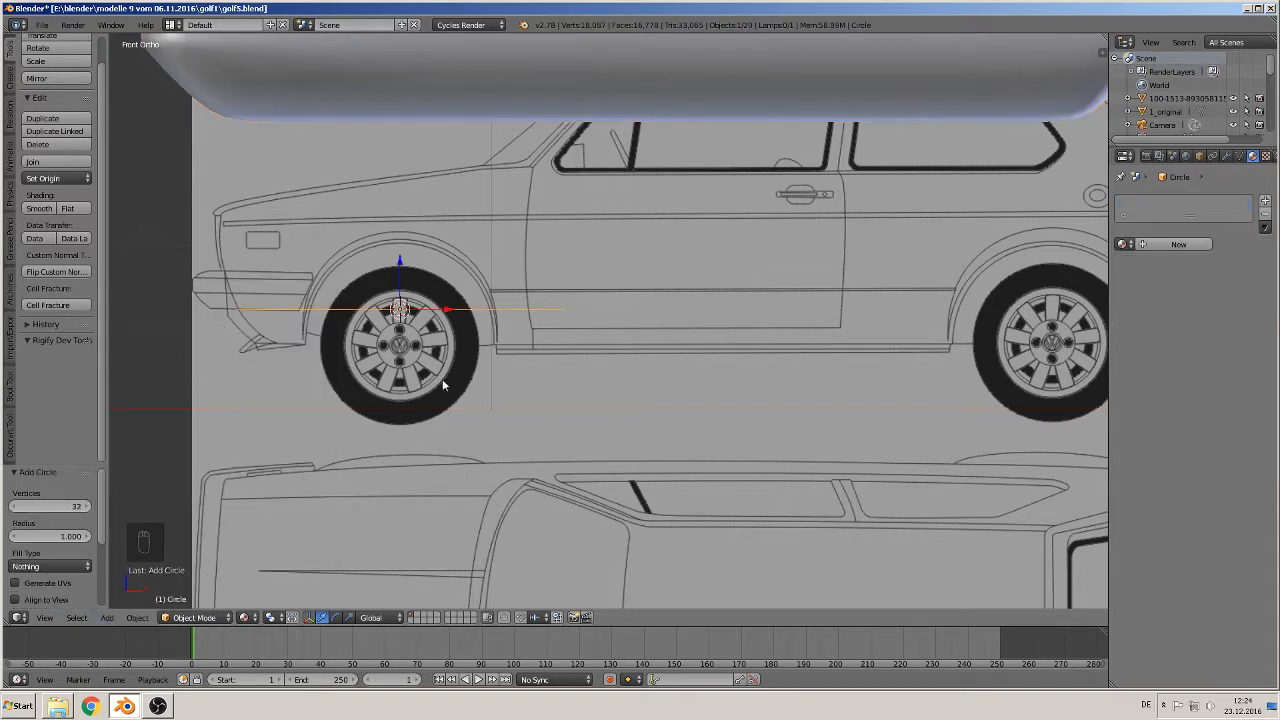
type("rx90")
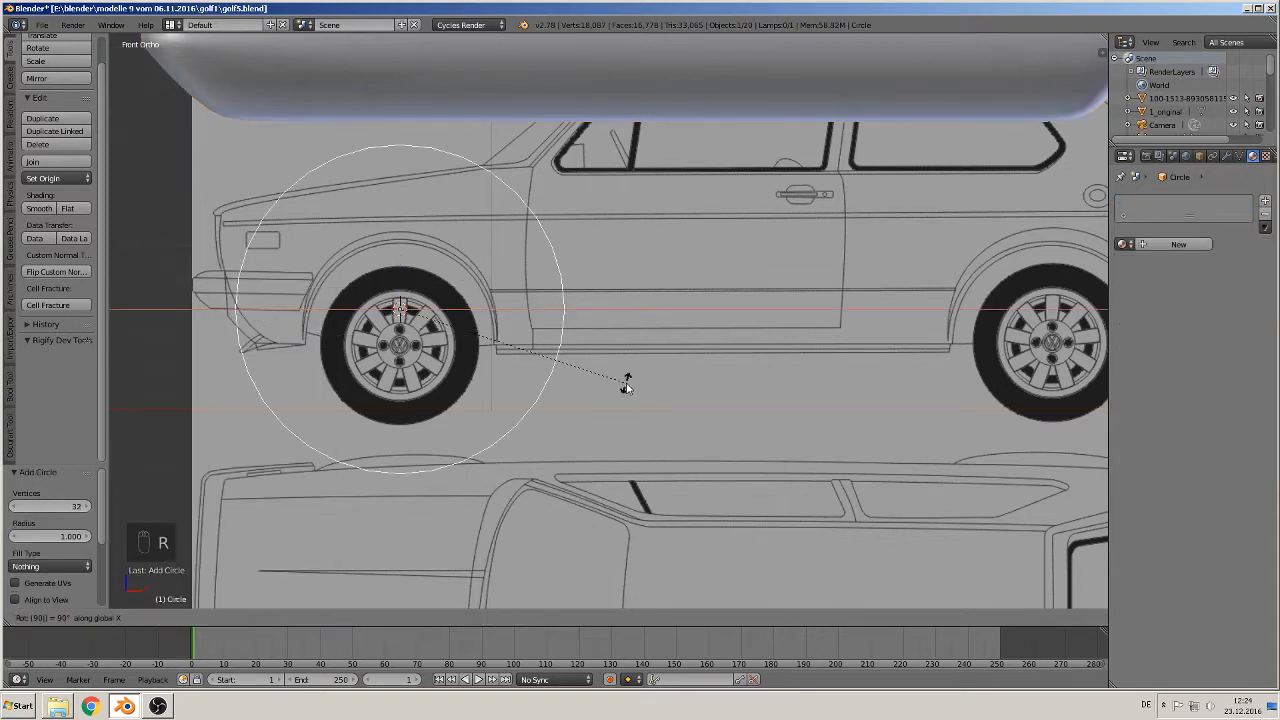
key("Return")
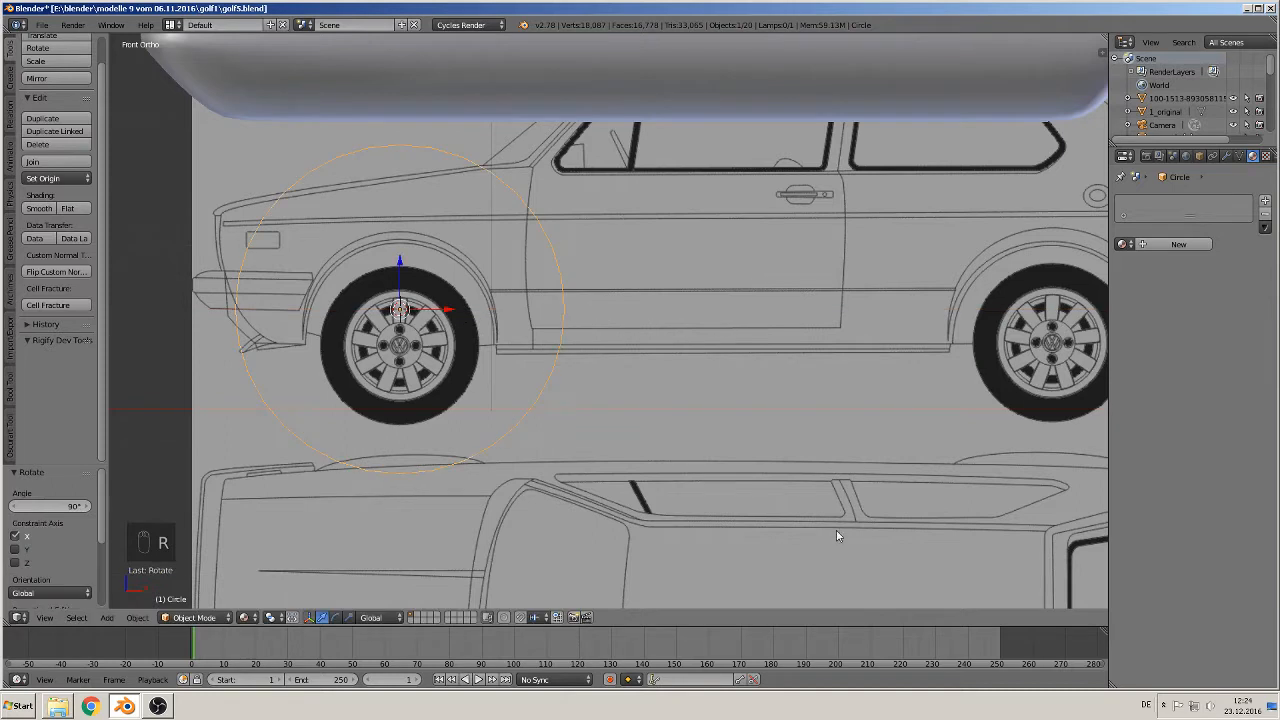
Fit the circle to the front wheel arch by scaling it about 0.534 and 1.033 and lowering it about 0.12 and 0.03 along Z
key("s")
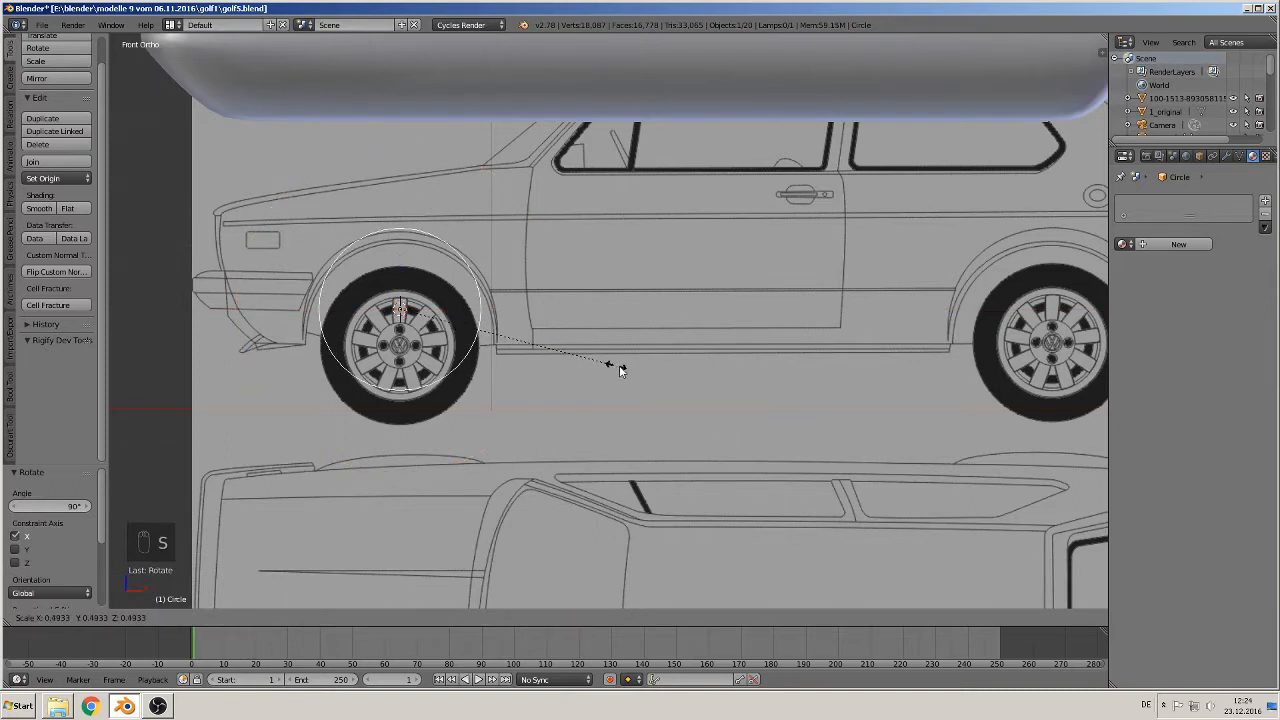
left_click(634, 371)
key("g")
key("z")
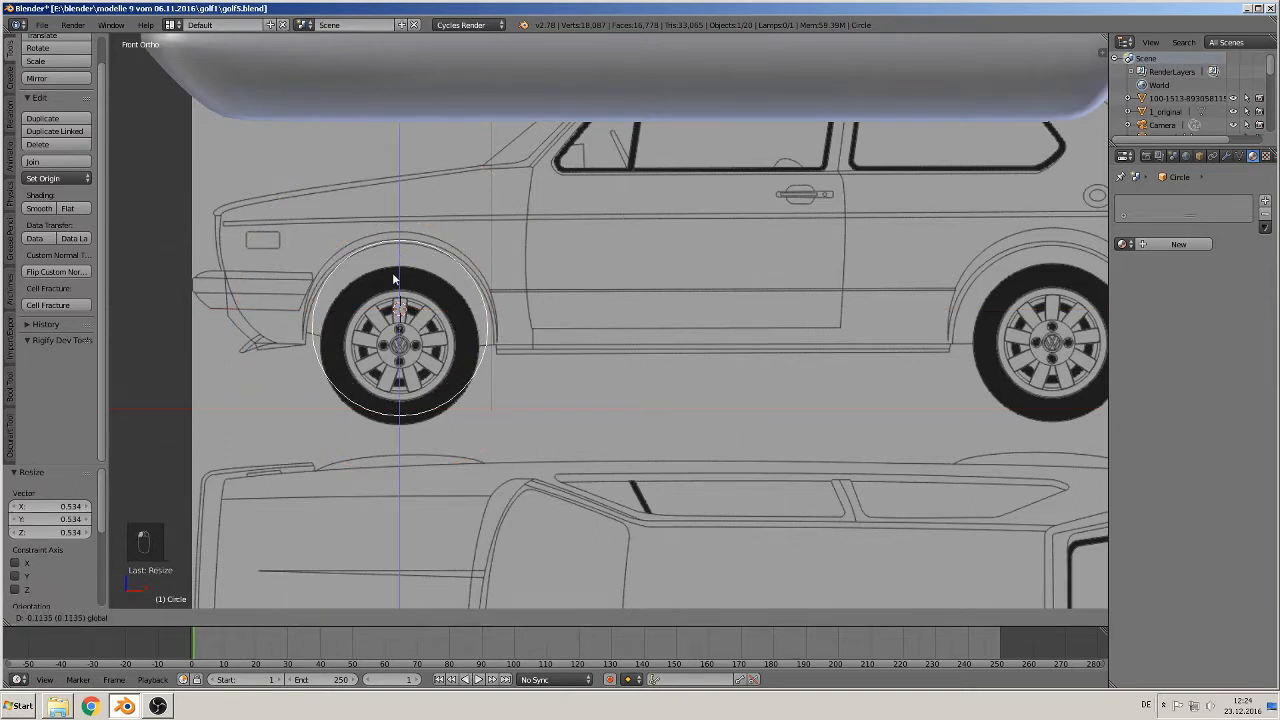
left_click(392, 273)
key("s")
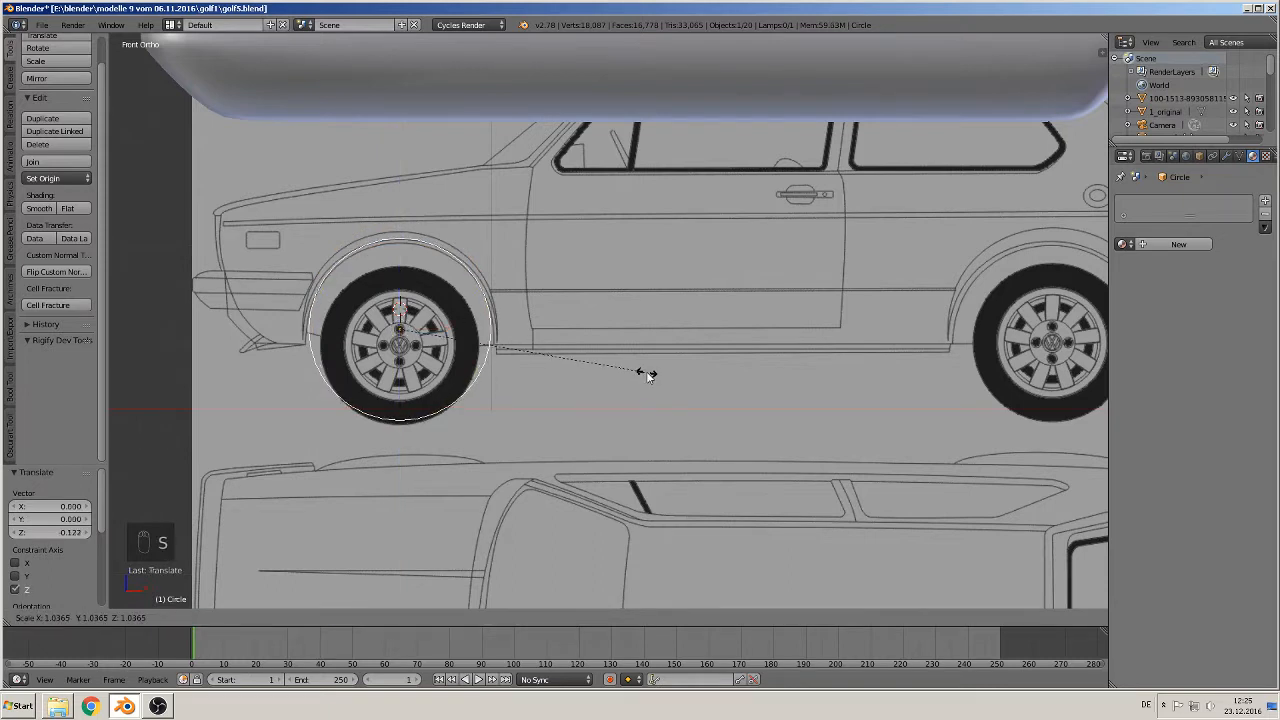
left_click(643, 371)
key("g")
key("z")
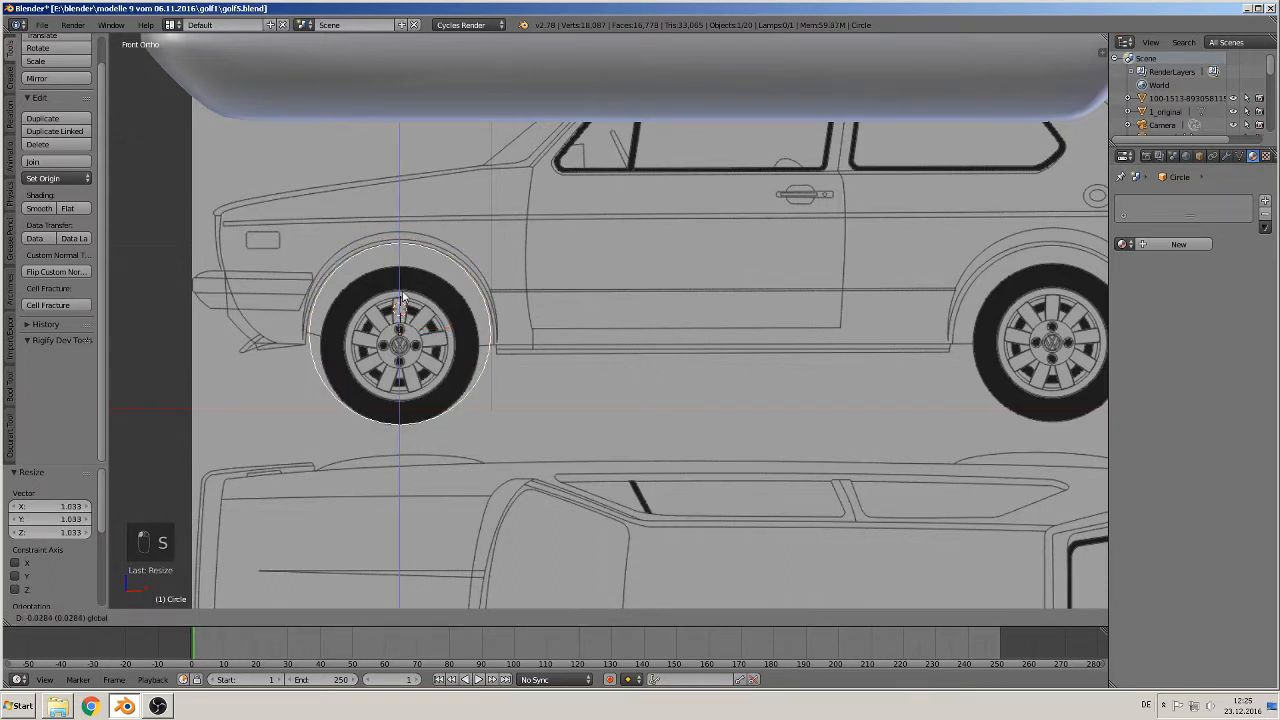
left_click(401, 297)
Lower the circle about 0.686 along Z and delete the vertices of its lower half
scroll(652, 437, "down", 1)
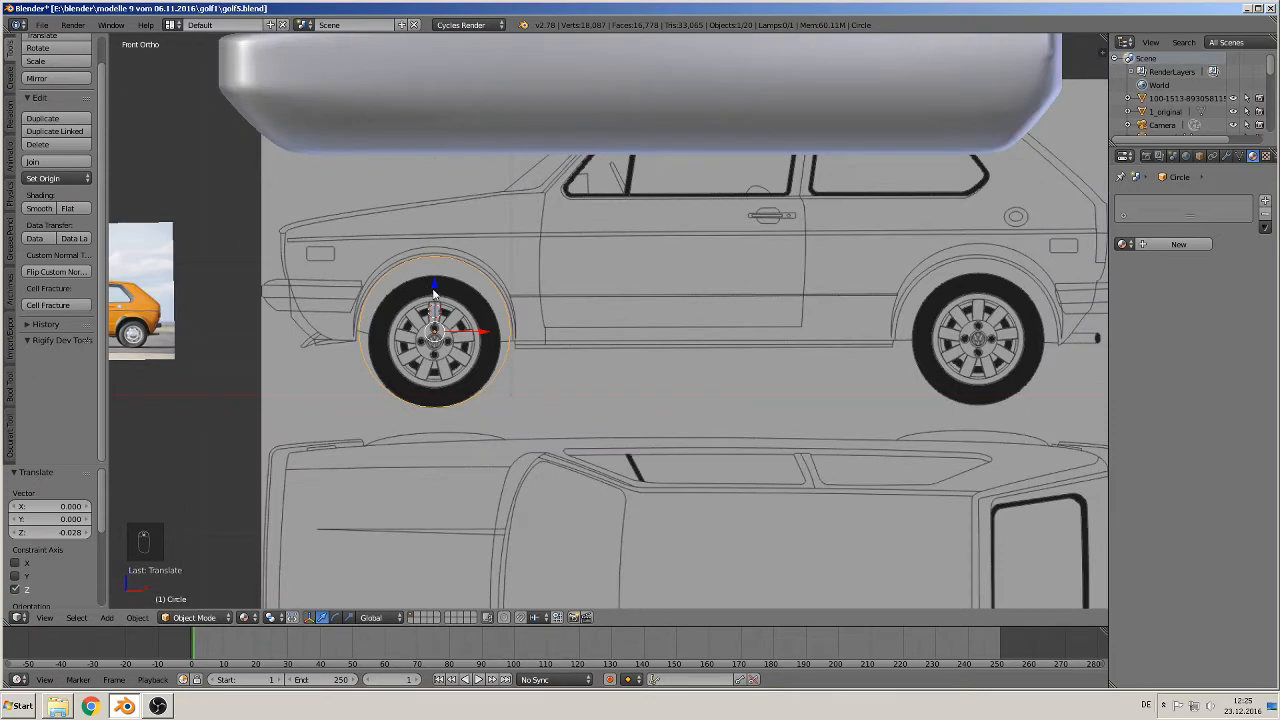
left_click_drag(434, 293, 434, 389)
middle_click_drag(585, 480, 569, 434, "shift")
scroll(607, 413, "up", 2)
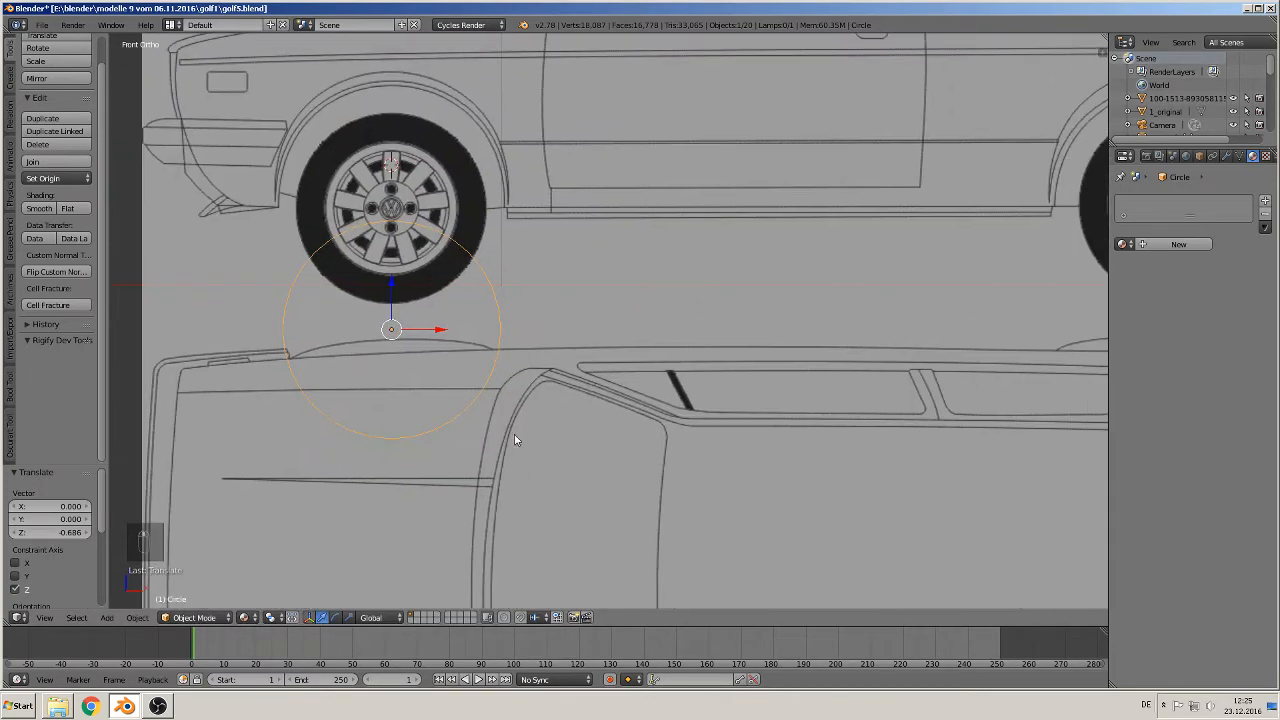
key("Tab")
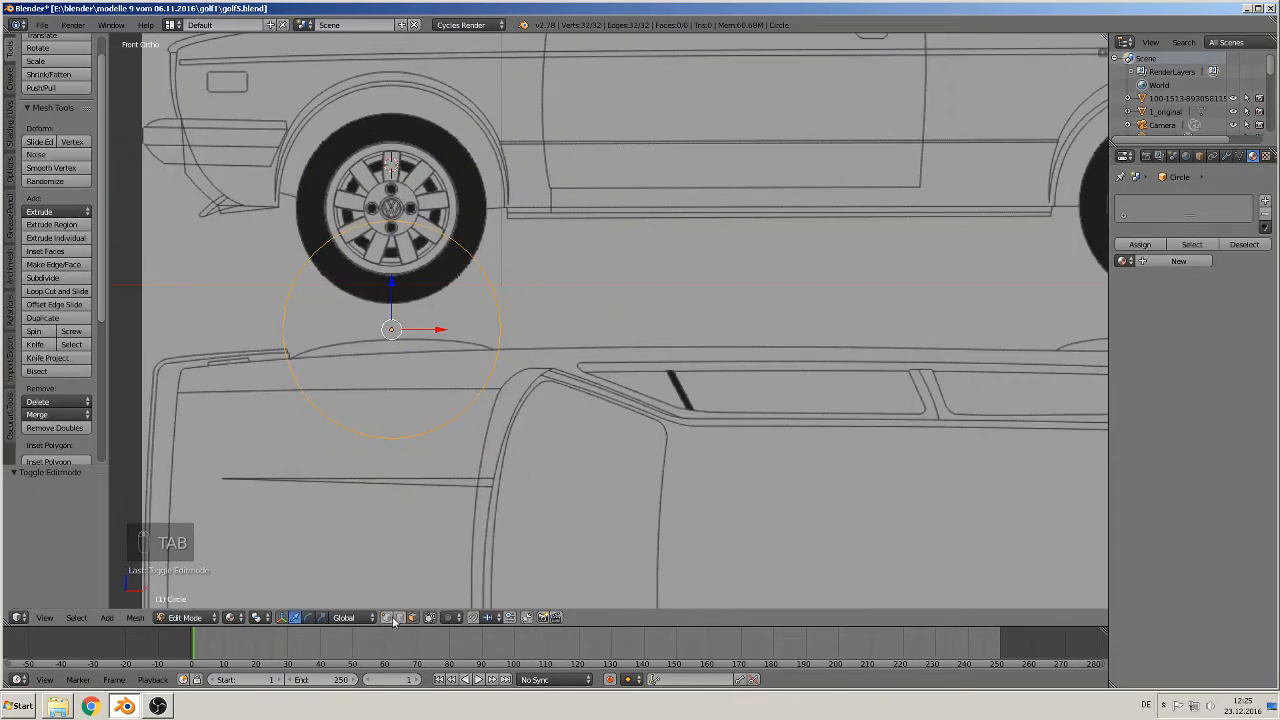
key("a")
key("a")
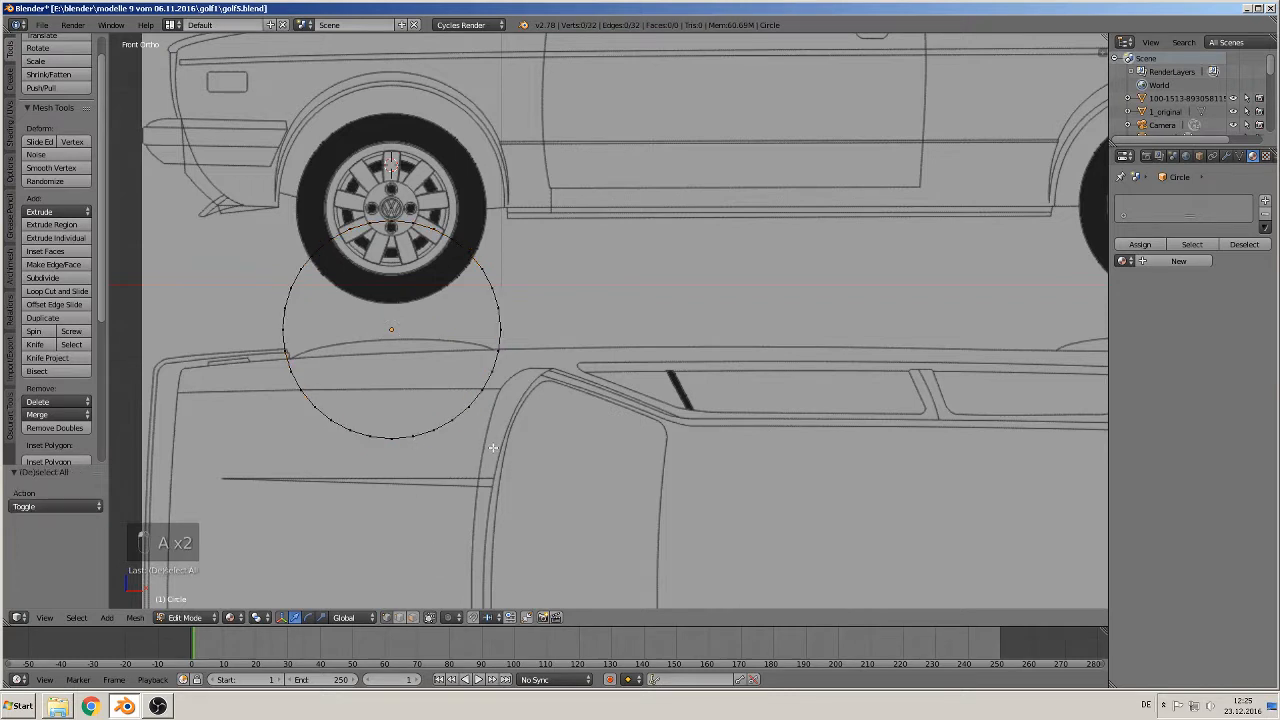
key("b")
left_click_drag(533, 497, 247, 343)
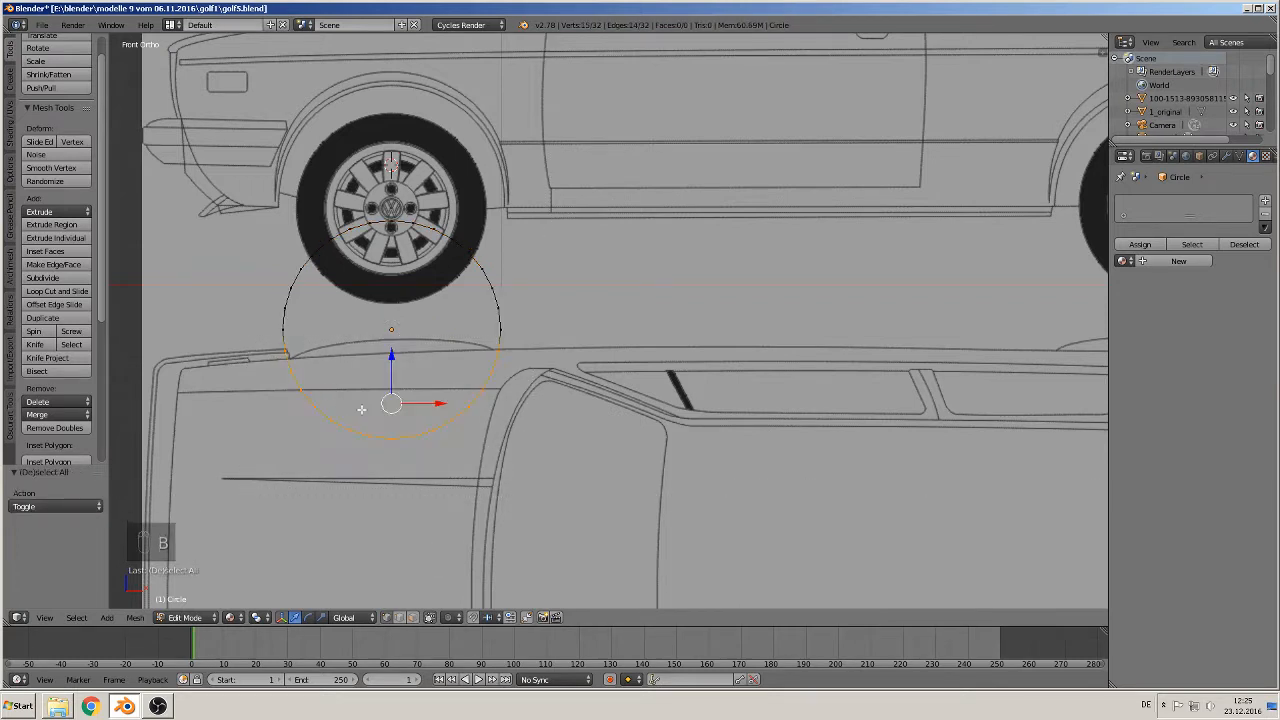
key("x")
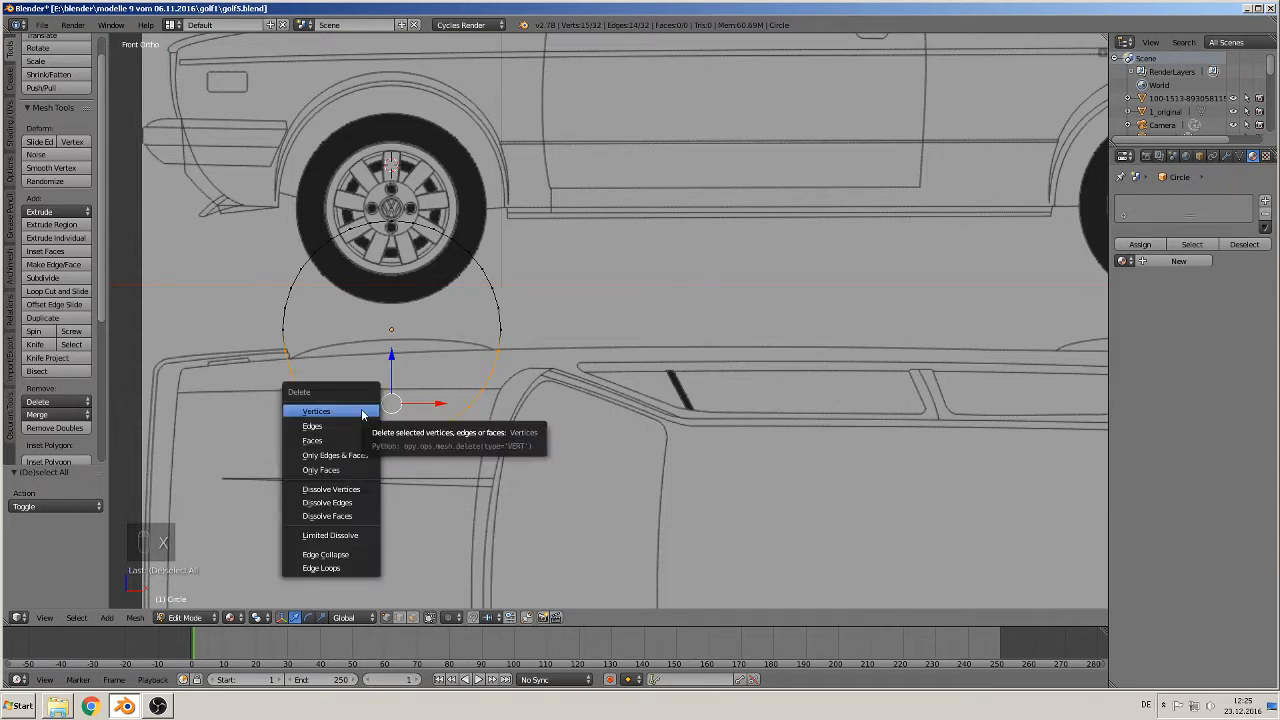
left_click(362, 412)
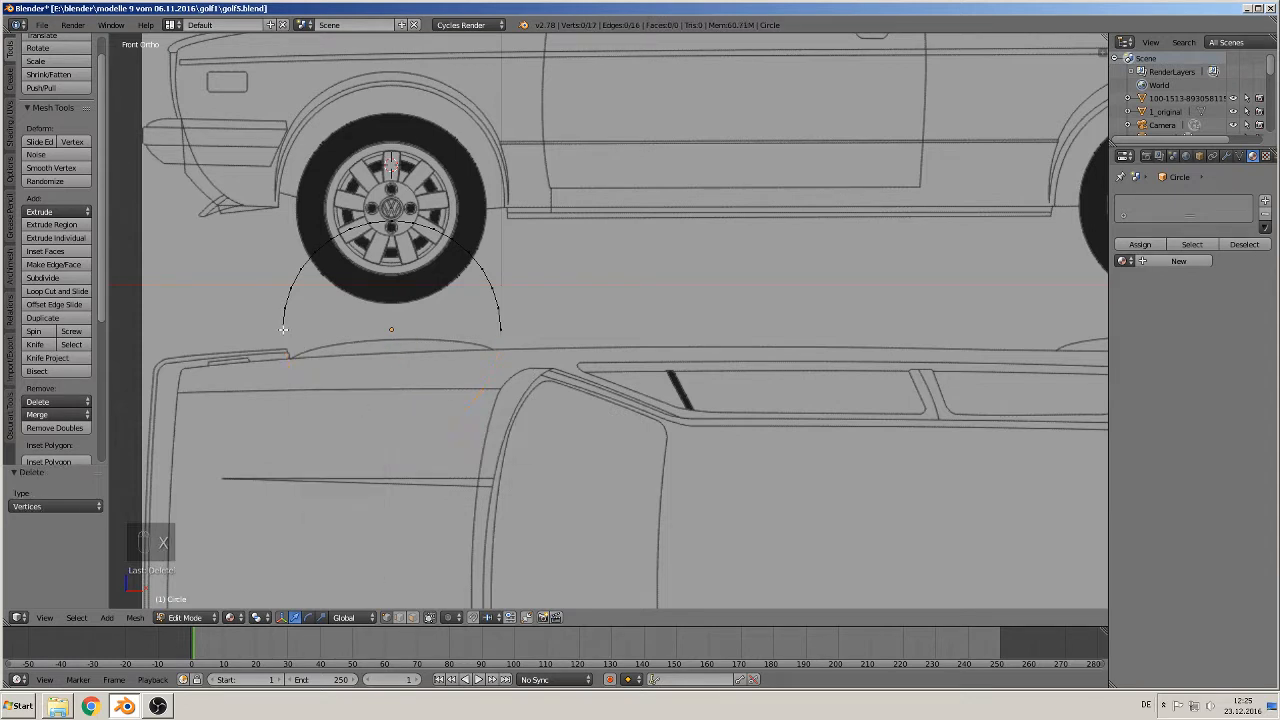
Extrude the two end vertices of the half circle about 0.729 downward along Z and connect them with an edge
right_click(283, 329)
right_click(500, 329, "shift")
key("e")
right_click(422, 333)
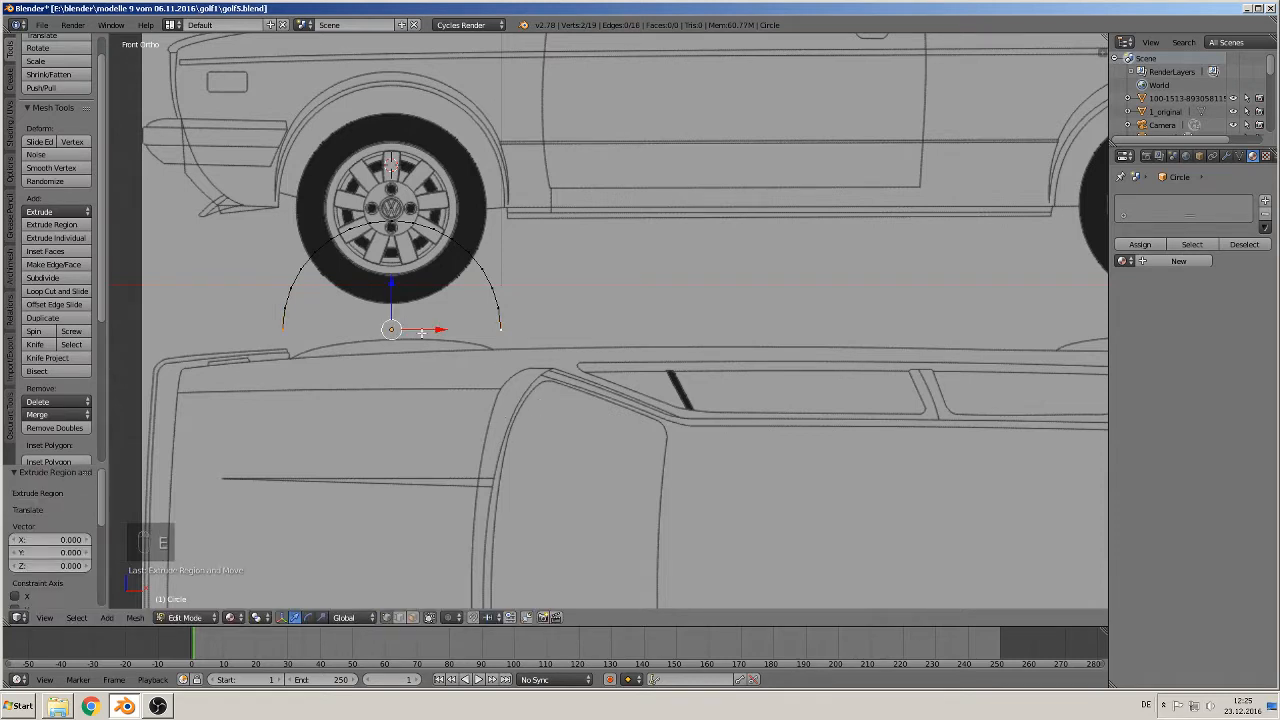
left_click_drag(399, 290, 390, 425)
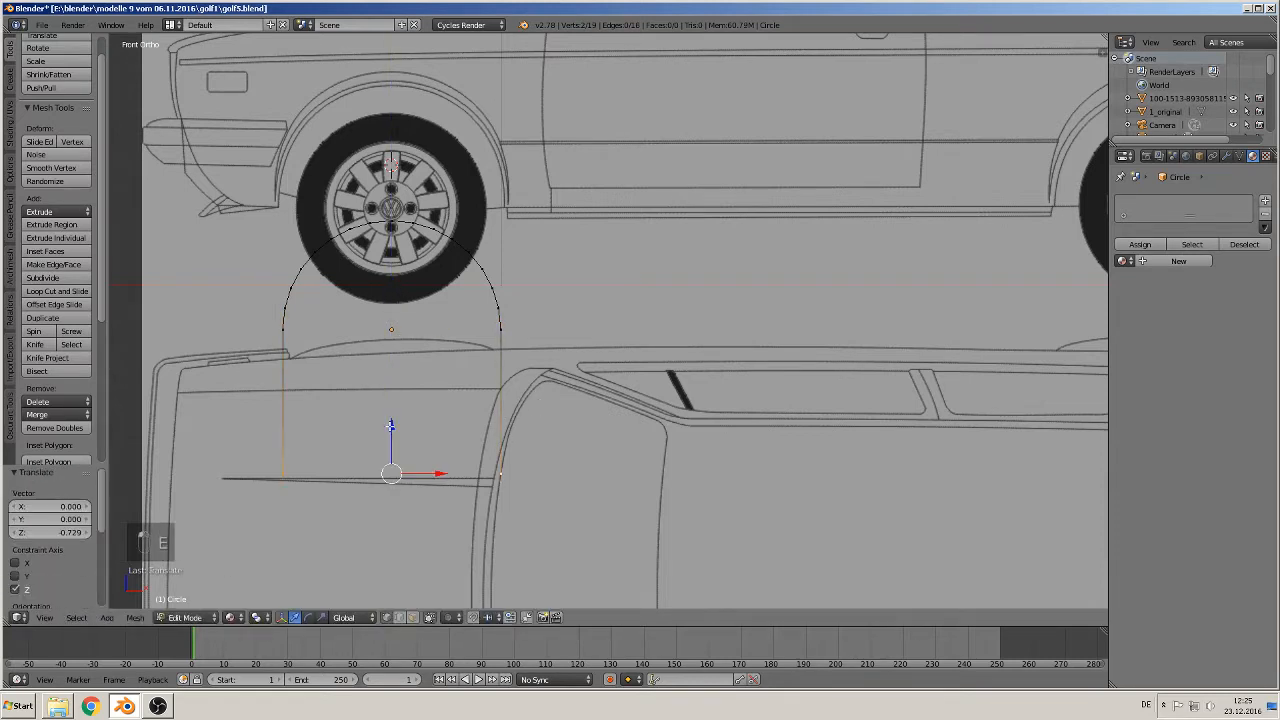
key("f")
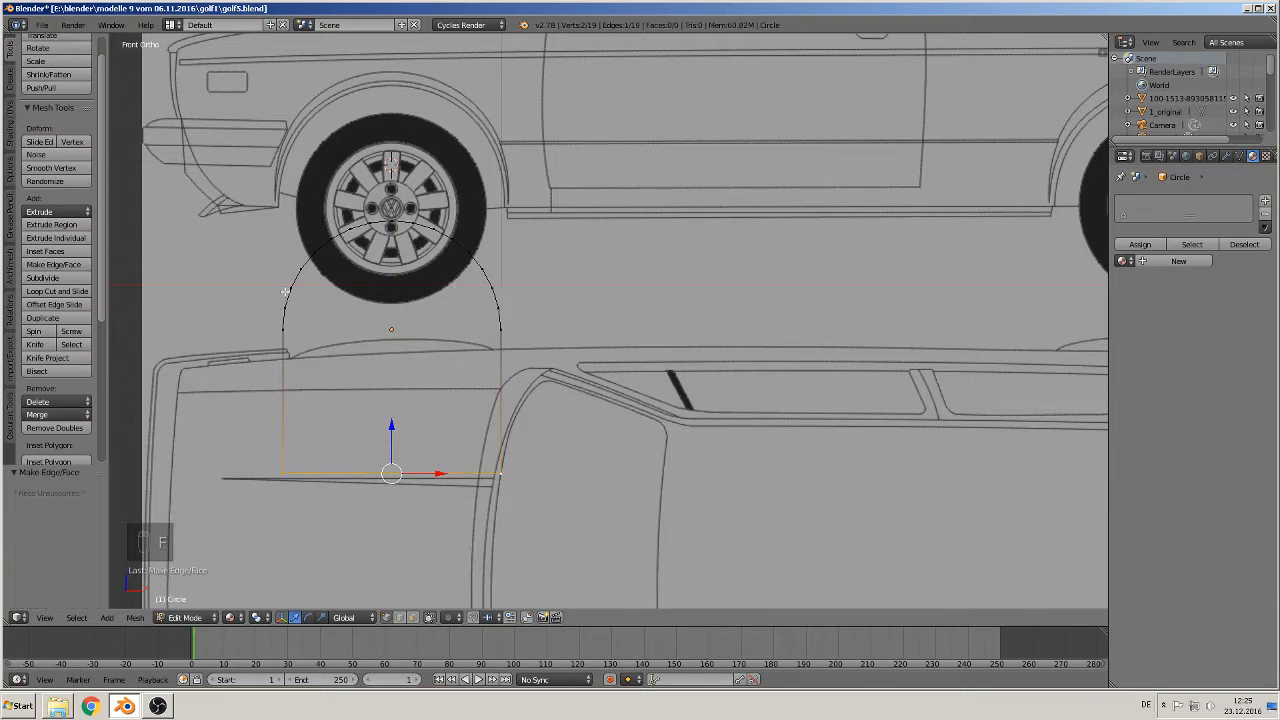
Finish editing the wheel-arch outline and raise it about 0.694 along Z onto the front wheel arch of the side view
key("Tab")
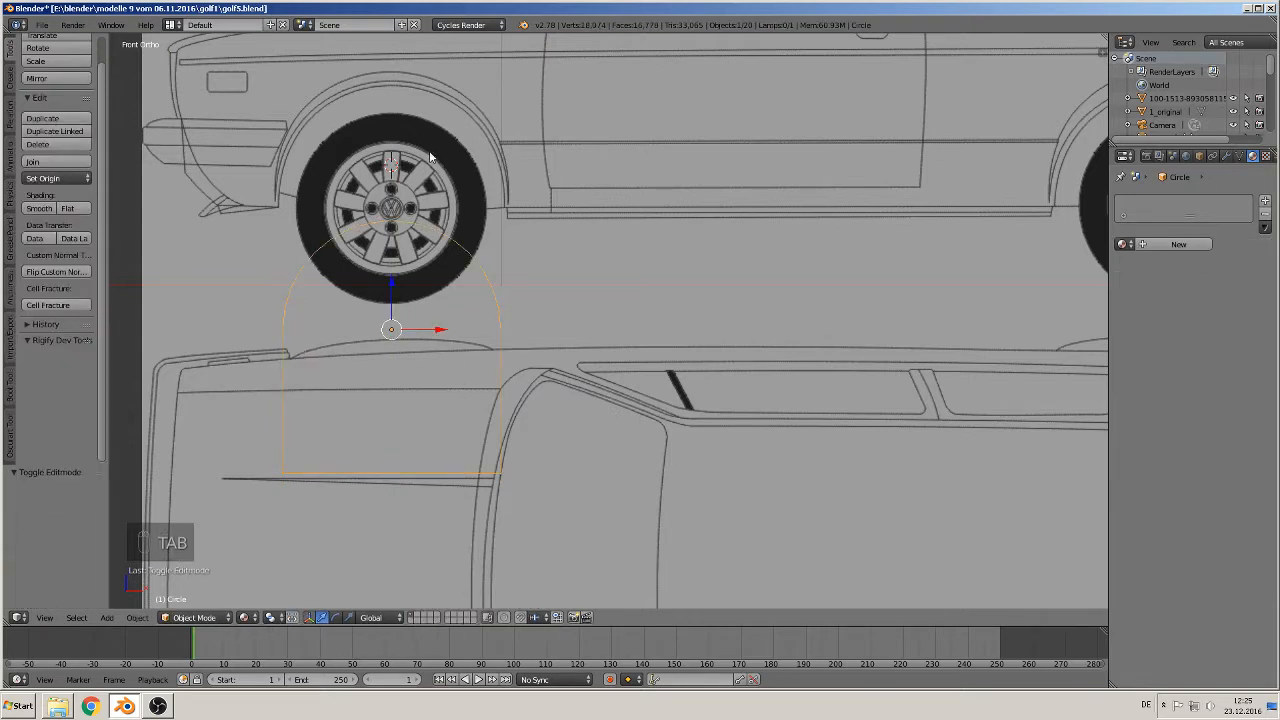
scroll(565, 410, "down", 3)
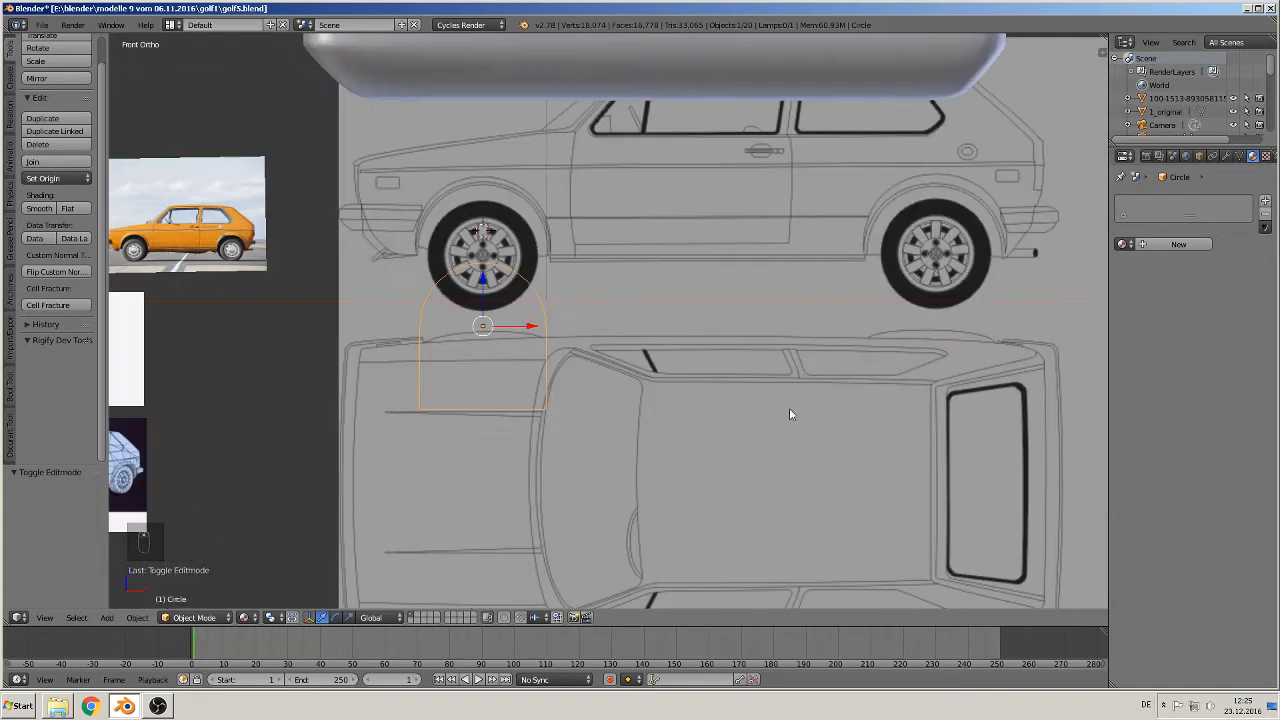
middle_click_drag(677, 368, 431, 406, "shift")
left_click_drag(233, 330, 243, 240)
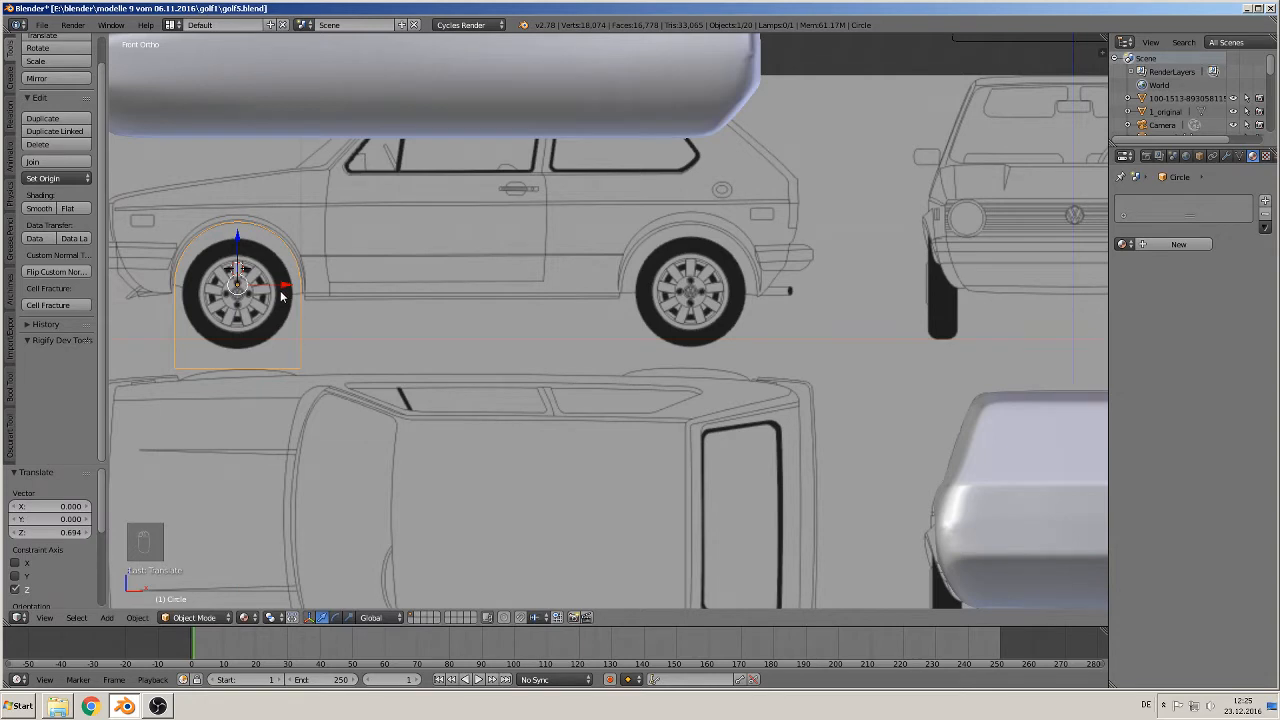
Duplicate the wheel-arch outline and place the copy about 3.974 along X over the rear wheel
key("shift+d")
key("x")
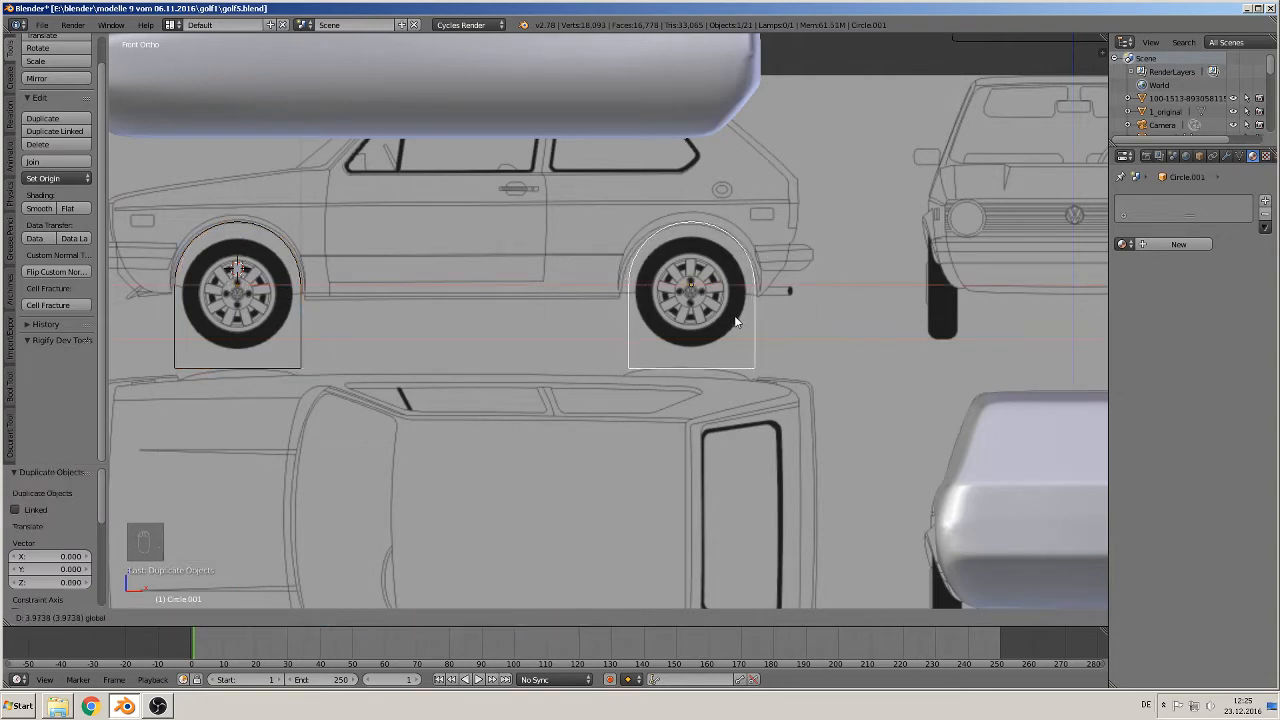
left_click(736, 321)
Move both wheel-arch outlines together by about -2.326, 0.682 and 0.126 along Y, placing them in front of the car body's side
scroll(418, 277, "down", 4)
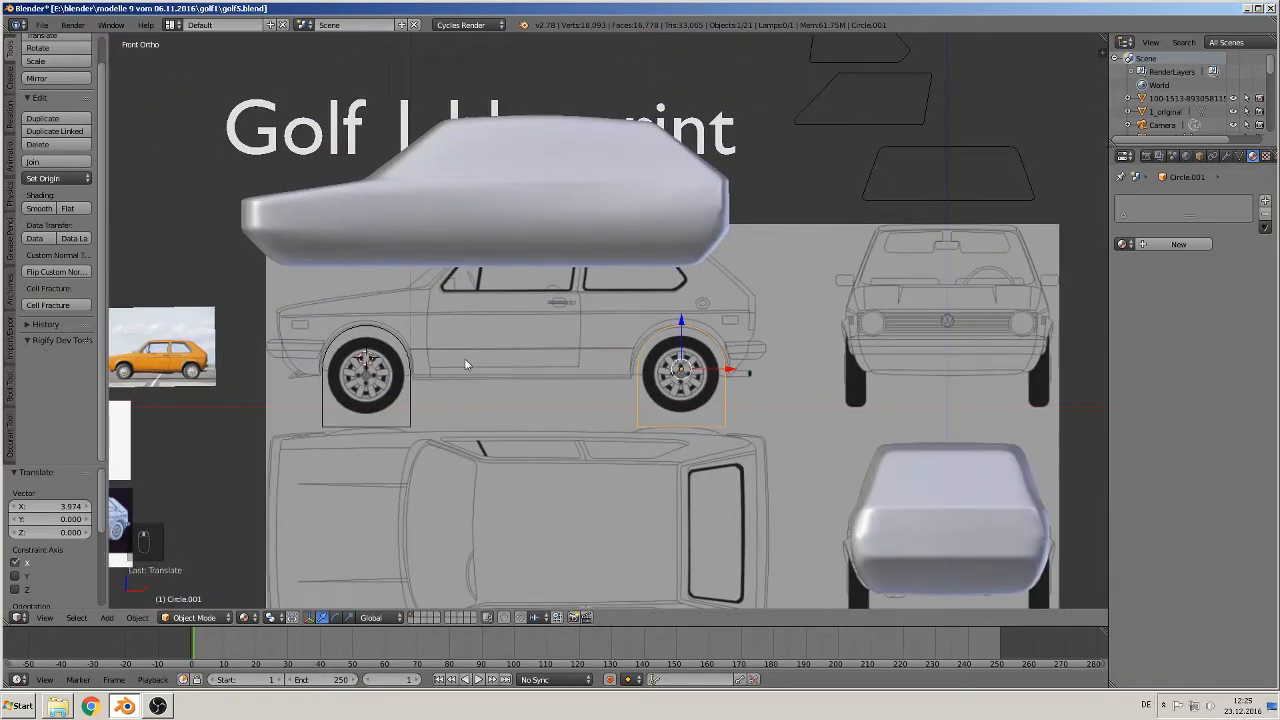
middle_click_drag(440, 266, 510, 346)
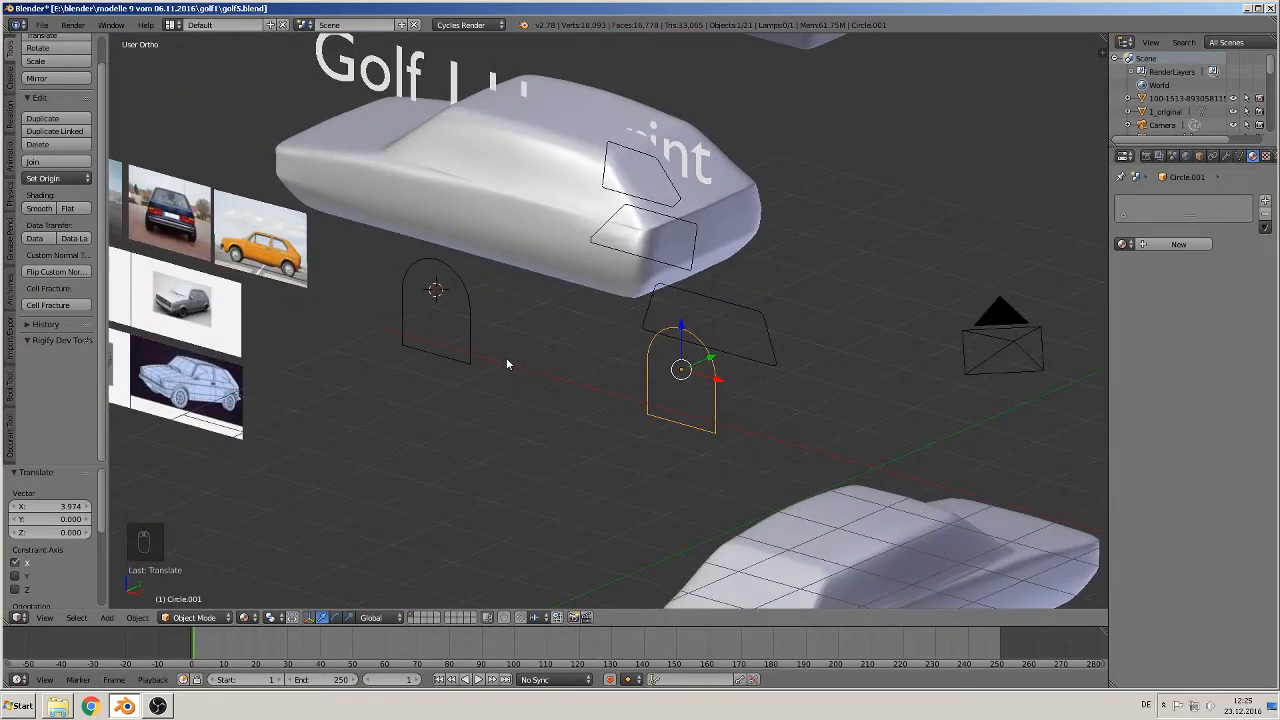
middle_click_drag(448, 282, 403, 287)
right_click(564, 291)
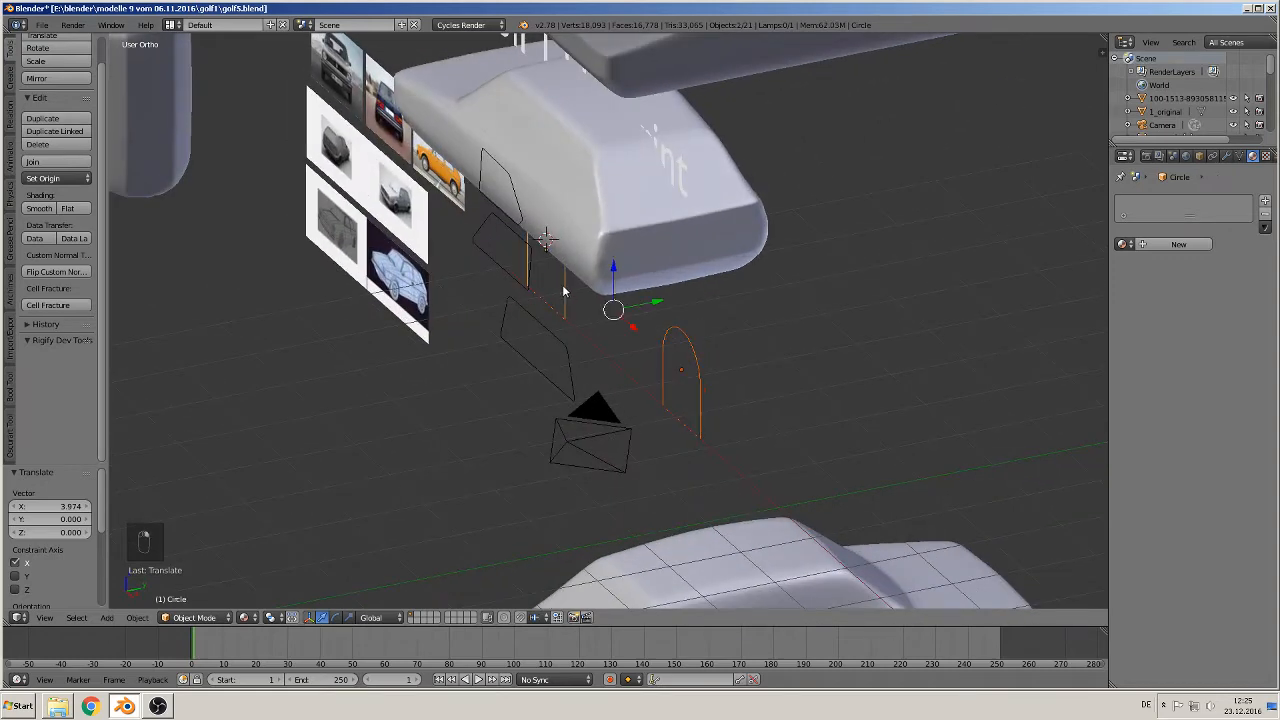
left_click_drag(652, 303, 486, 342)
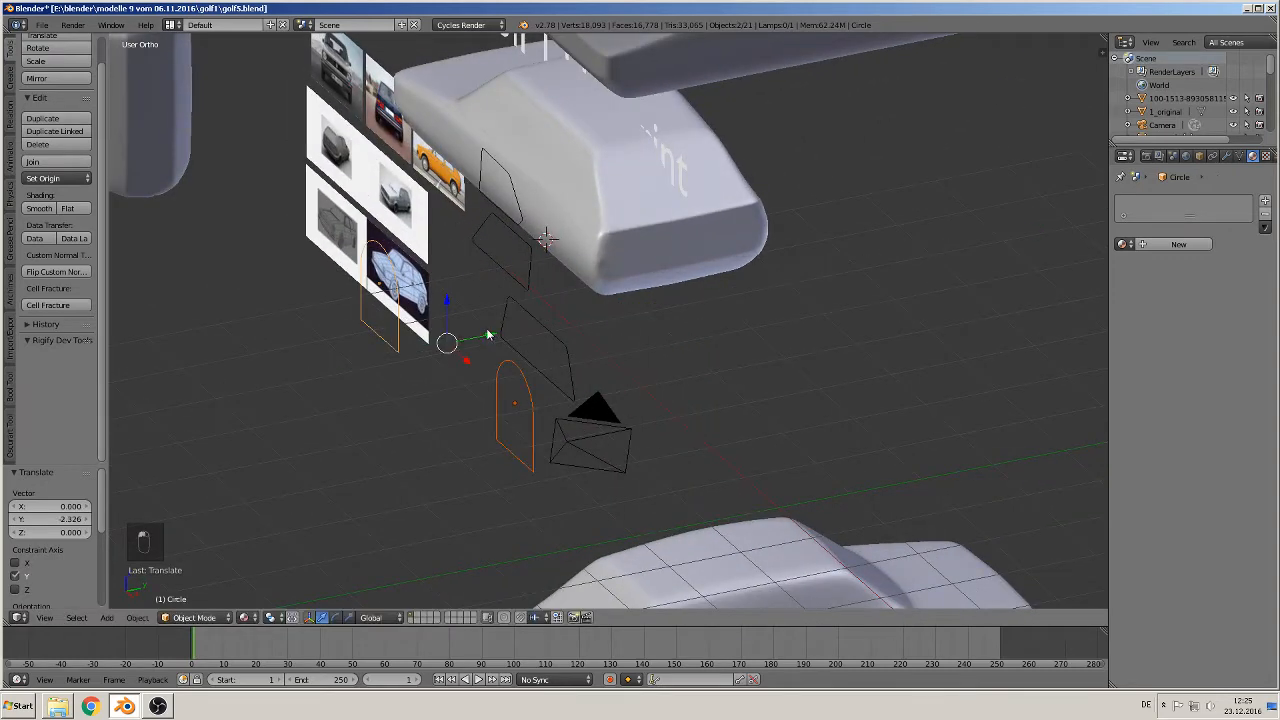
middle_click_drag(486, 342, 449, 304)
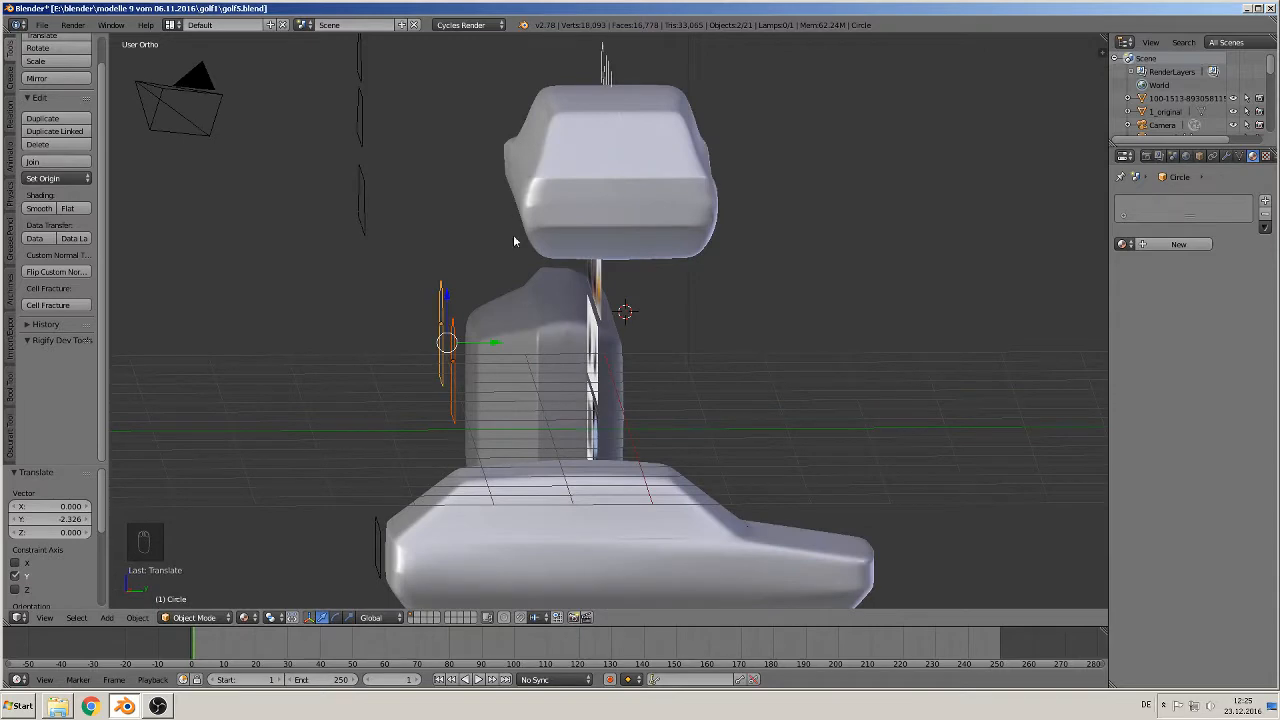
left_click_drag(491, 338, 548, 338)
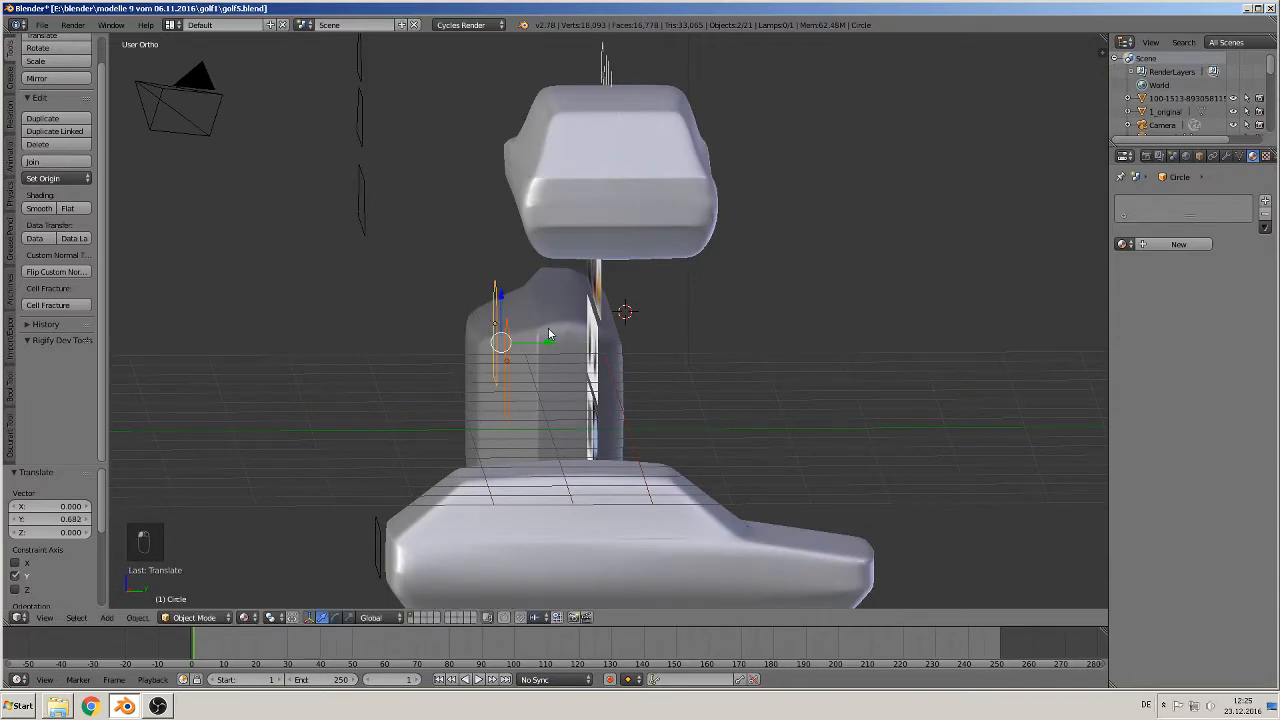
key("KP_7")
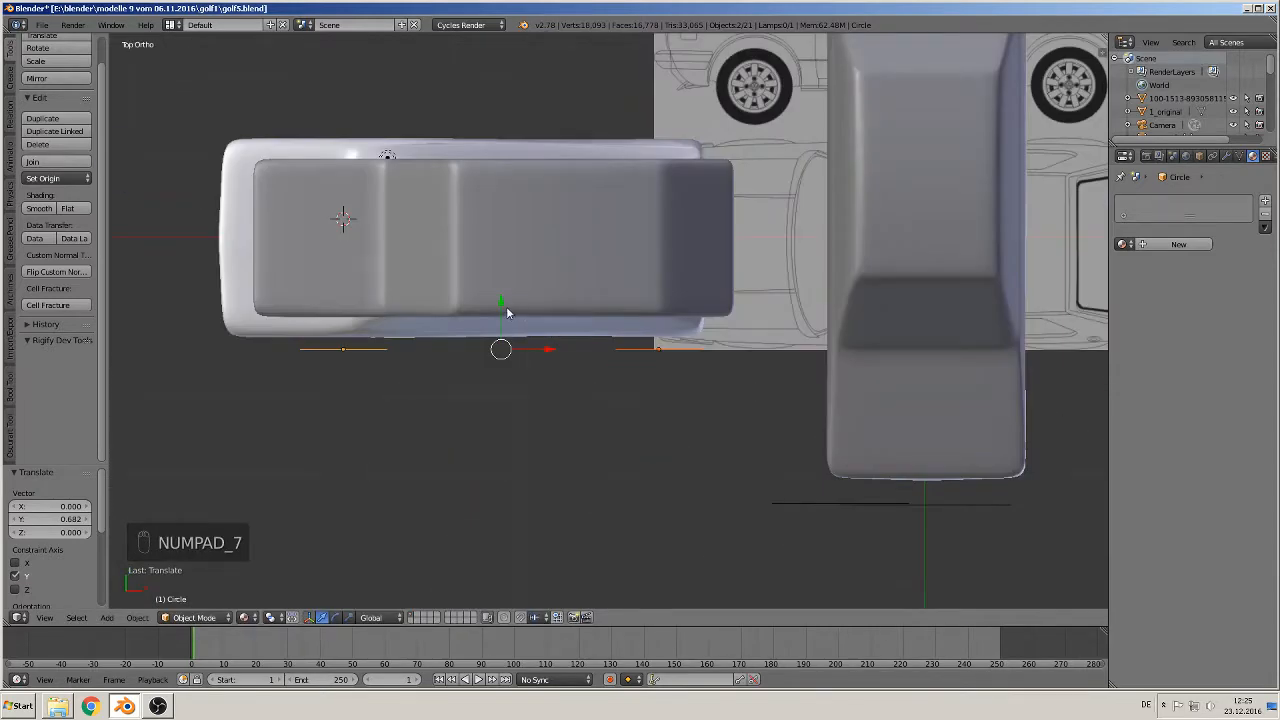
left_click_drag(506, 306, 500, 293)
middle_click_drag(511, 382, 507, 326)
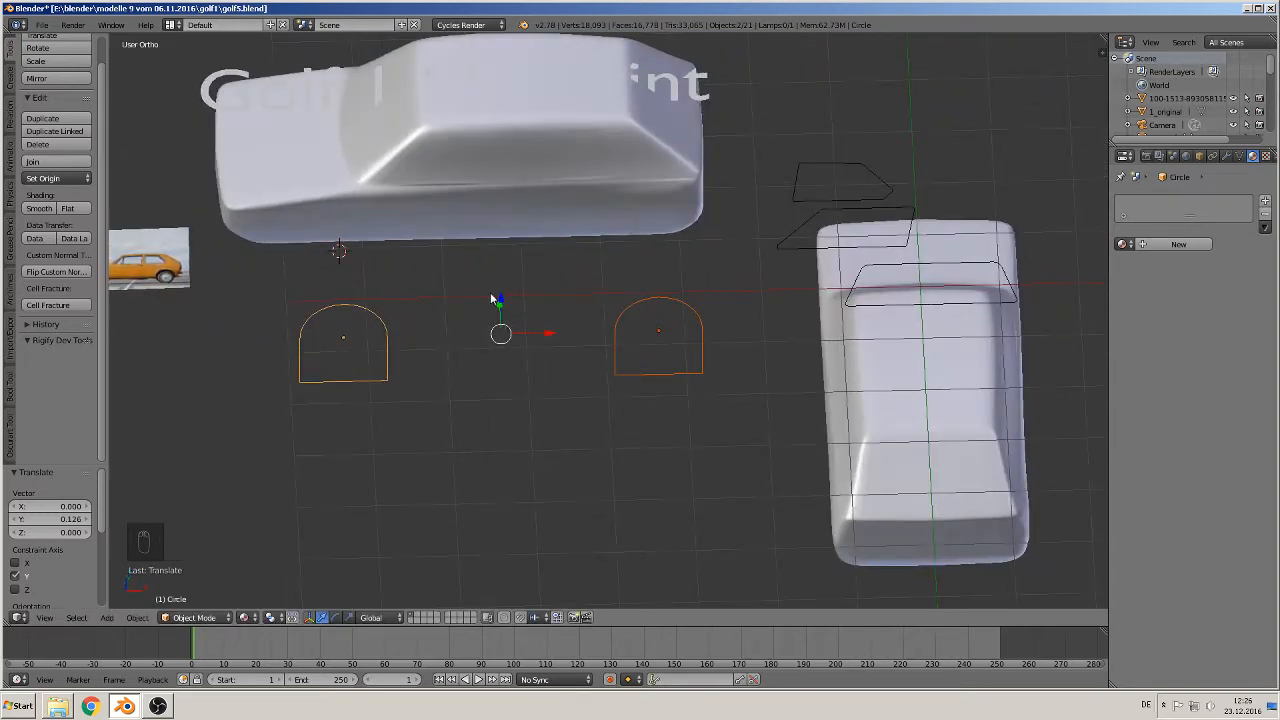
Align the car body with the blueprint's side view by moving it about -1.311 and -0.059 along Z and 0.319 along X
key("KP_1")
right_click(487, 152)
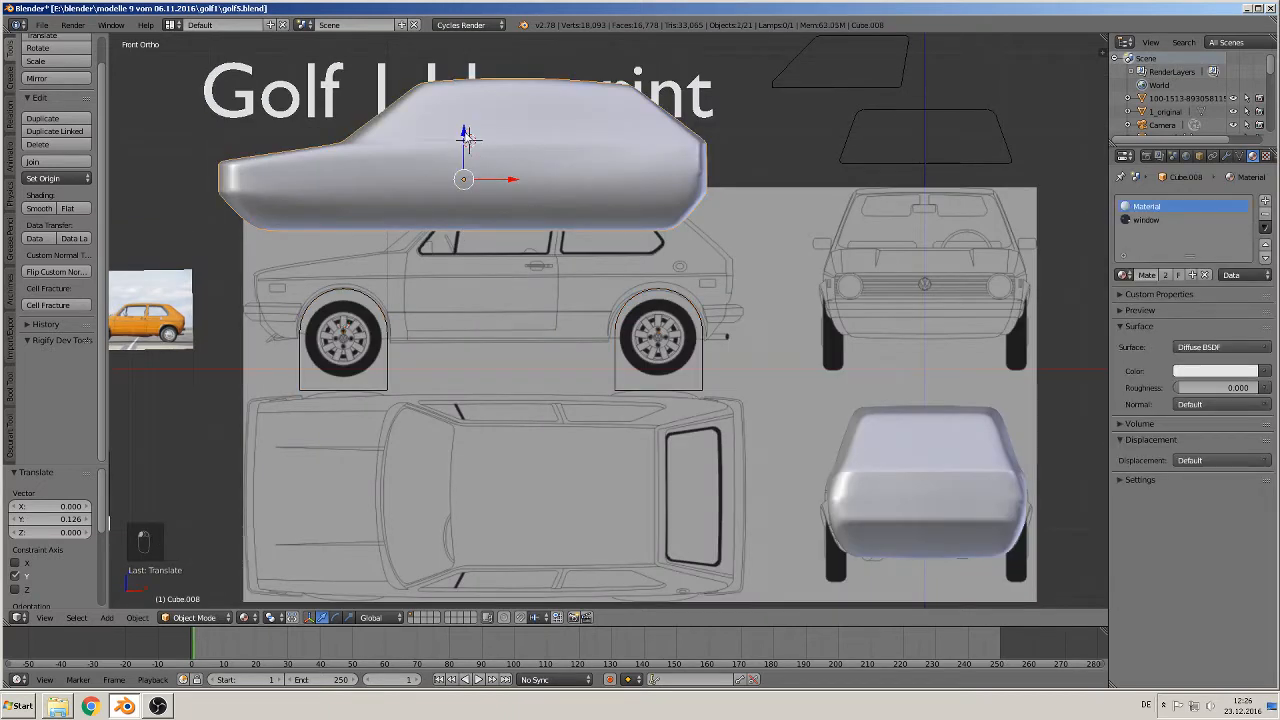
left_click_drag(464, 132, 460, 240)
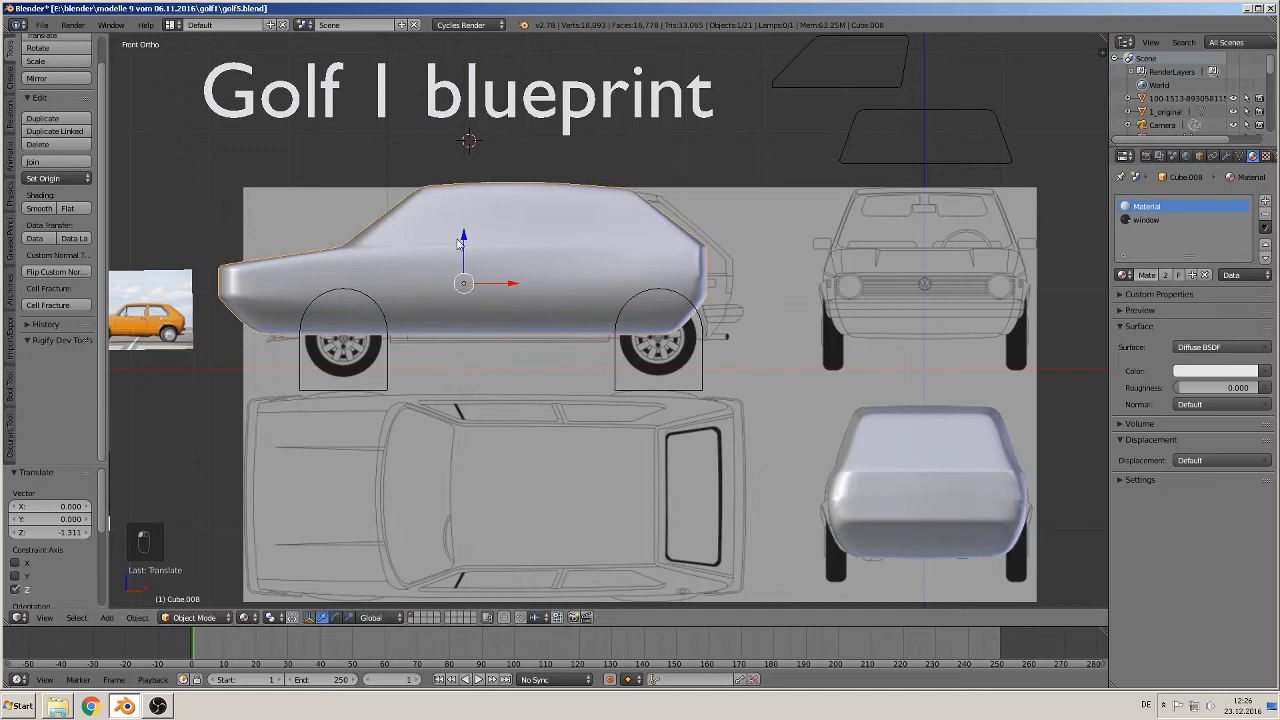
key("g")
key("x")
left_click(526, 283)
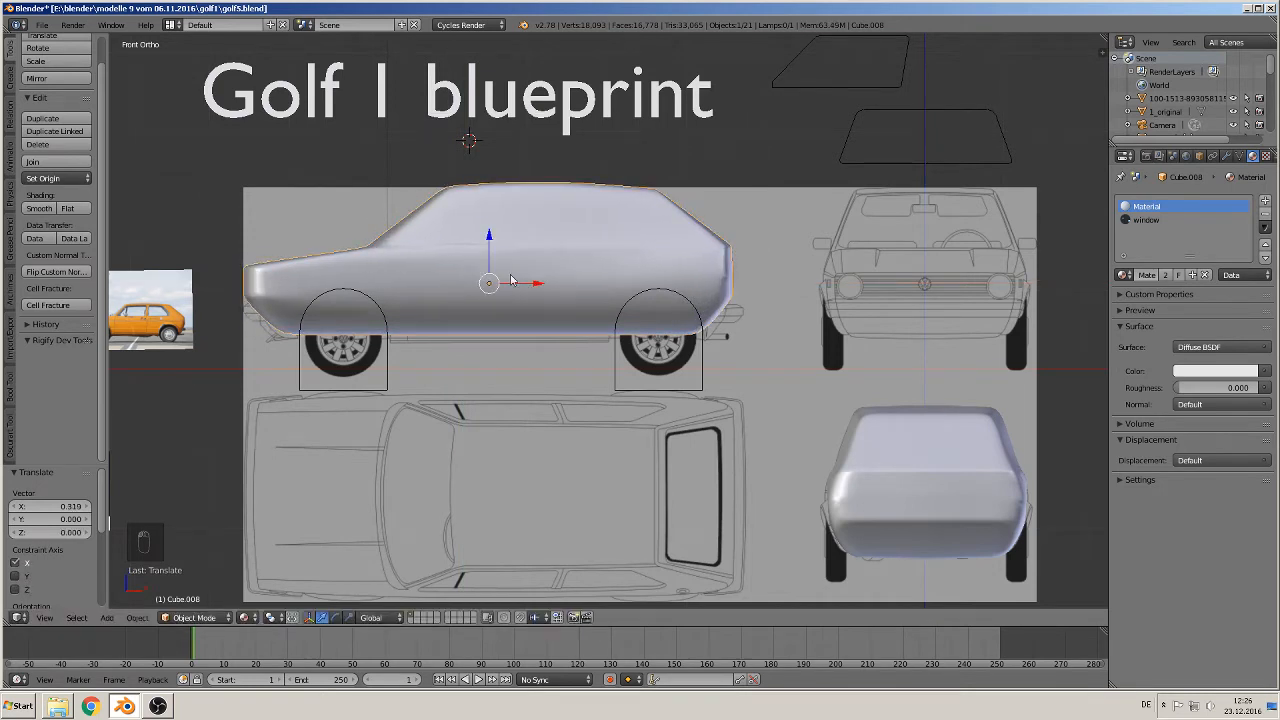
left_click_drag(492, 240, 492, 240)
Knife Project the front wheel-arch outline onto the whole car body mesh from the front orthographic view
scroll(508, 318, "up", 3)
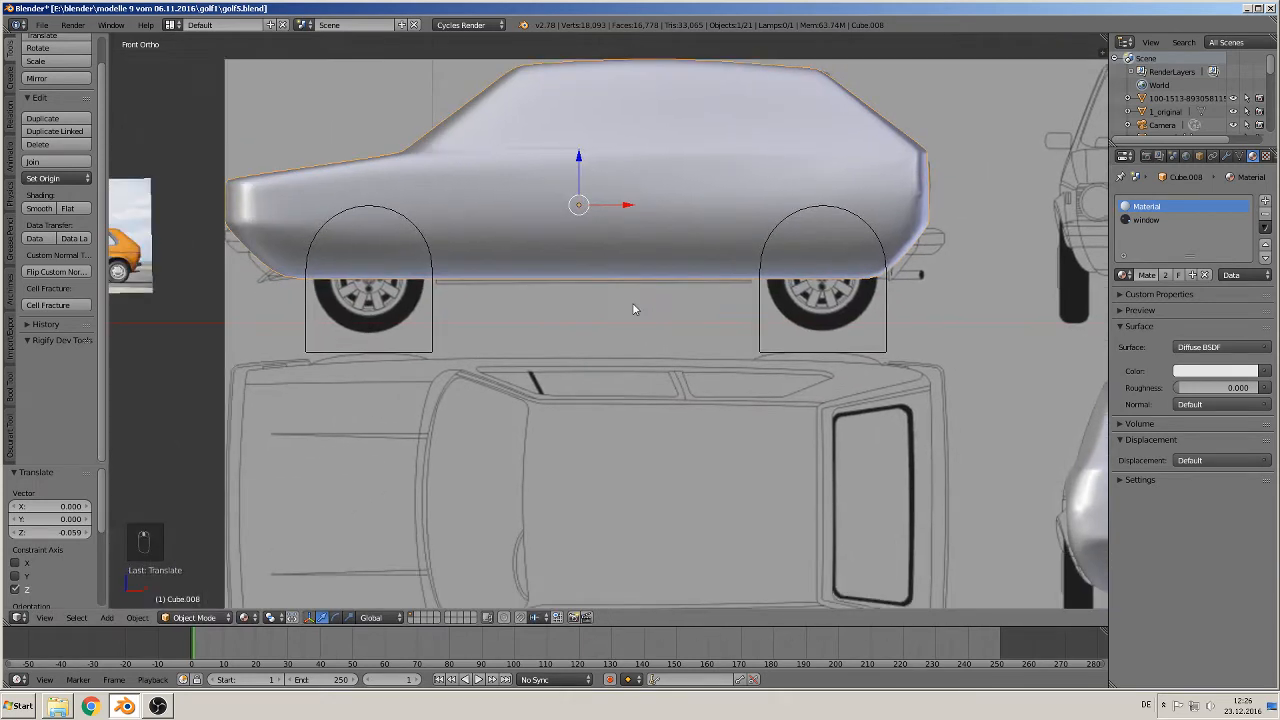
scroll(508, 320, "up", 2)
middle_click_drag(508, 320, 691, 346, "shift")
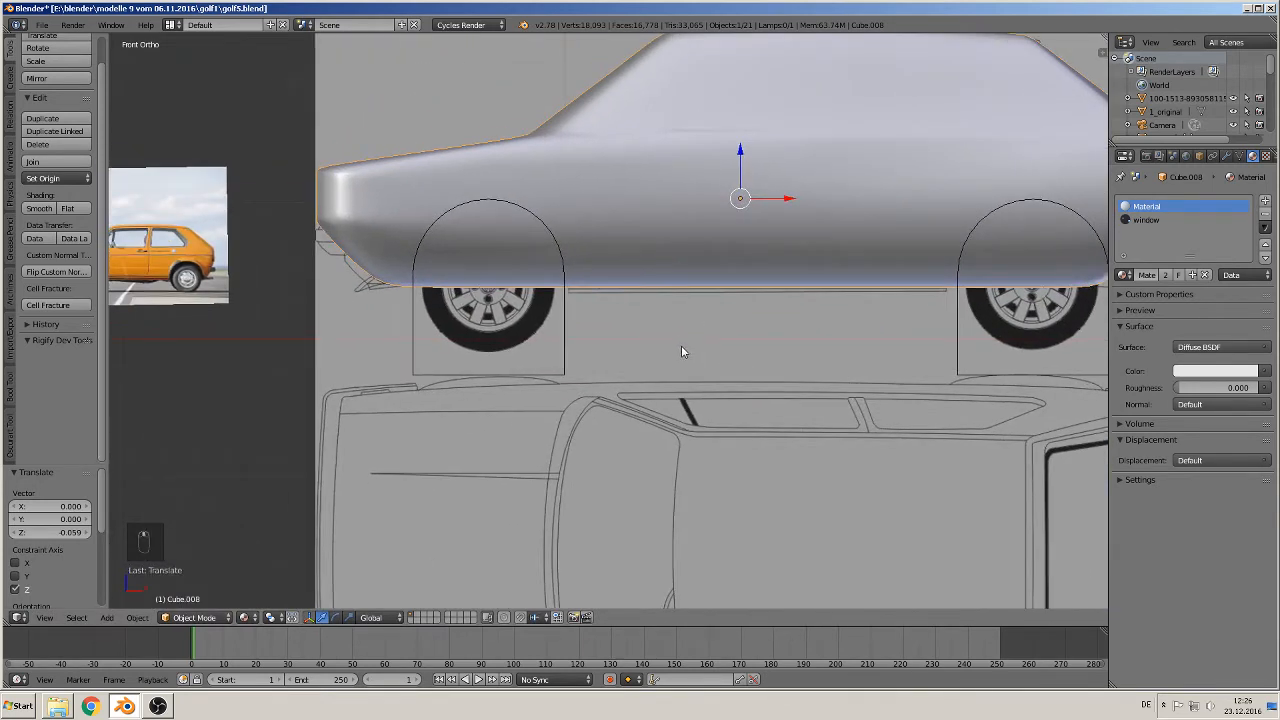
right_click(565, 317)
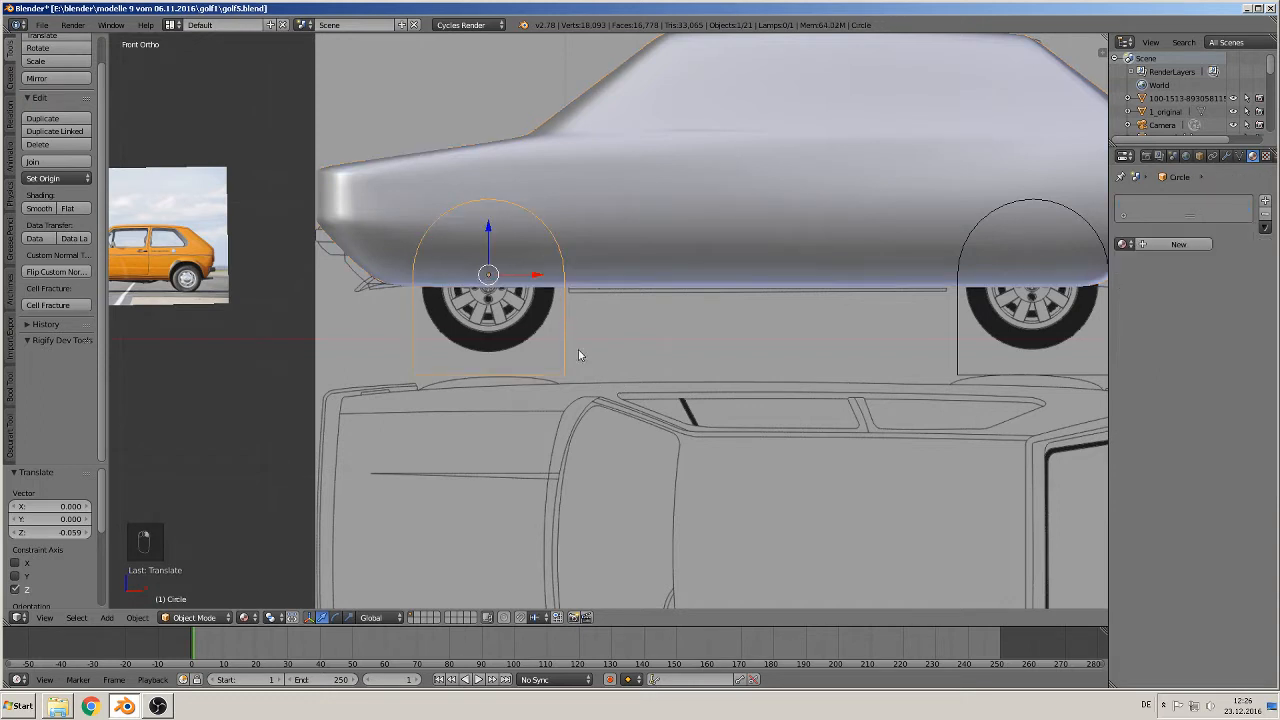
right_click(561, 190, "shift")
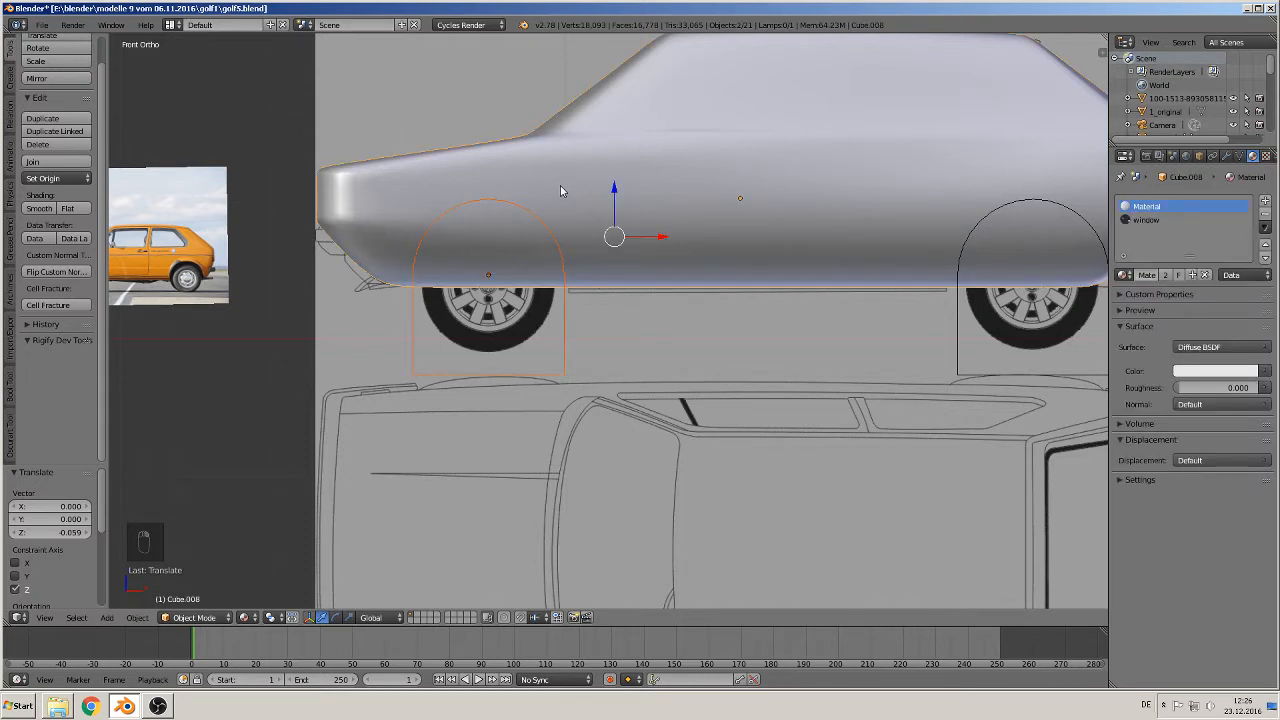
key("Tab")
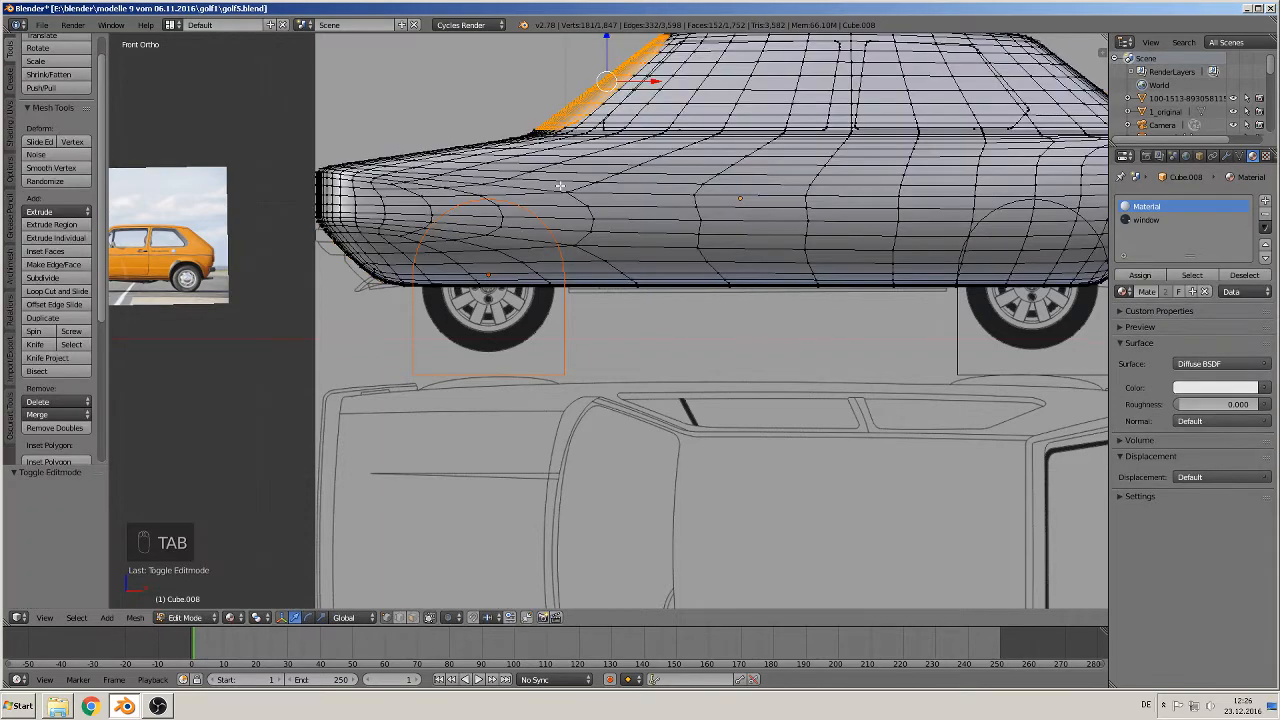
key("a")
key("a")
key("a")
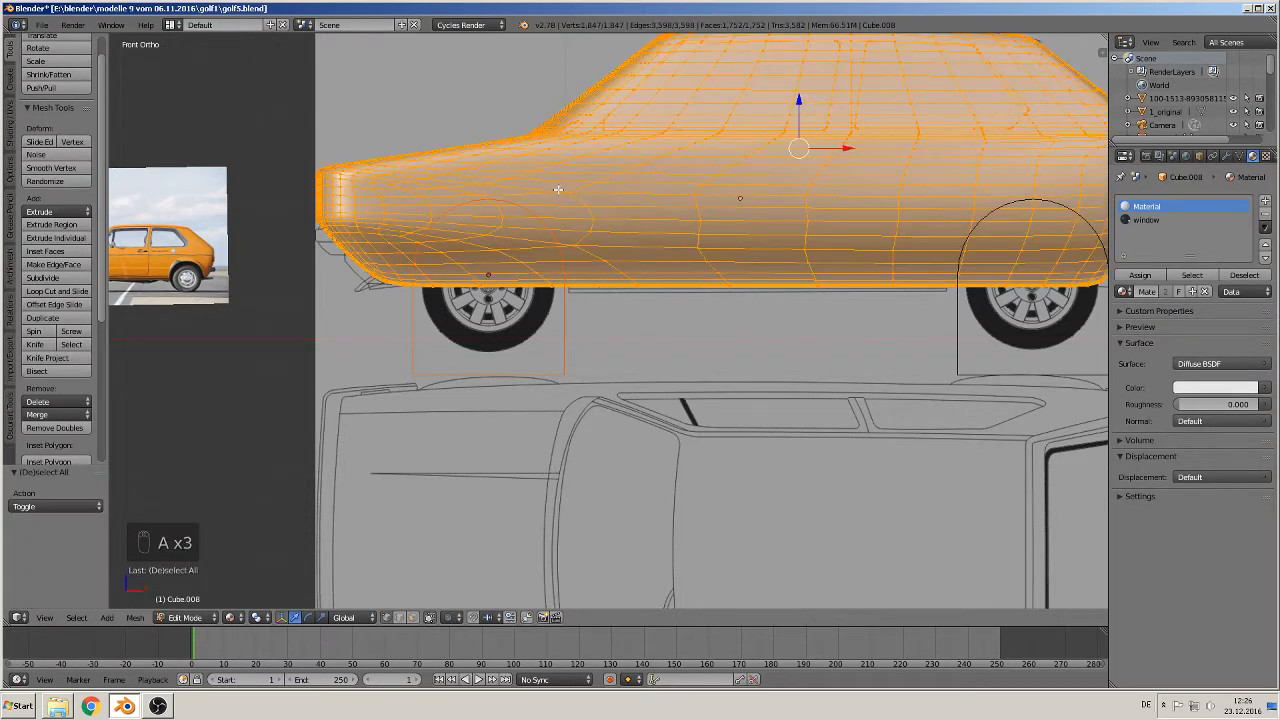
left_click(48, 358)
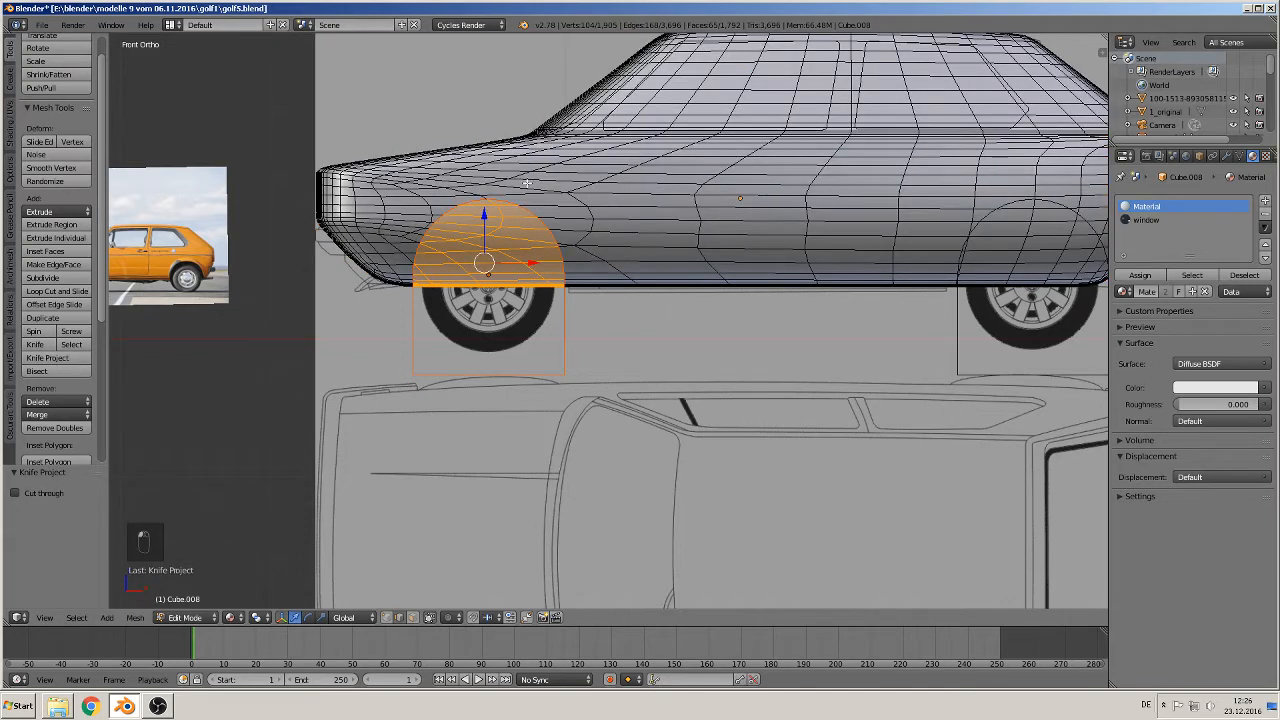
key("Tab")
Knife Project the rear wheel-arch outline onto the whole car body mesh from the same view
right_click(564, 317, "shift")
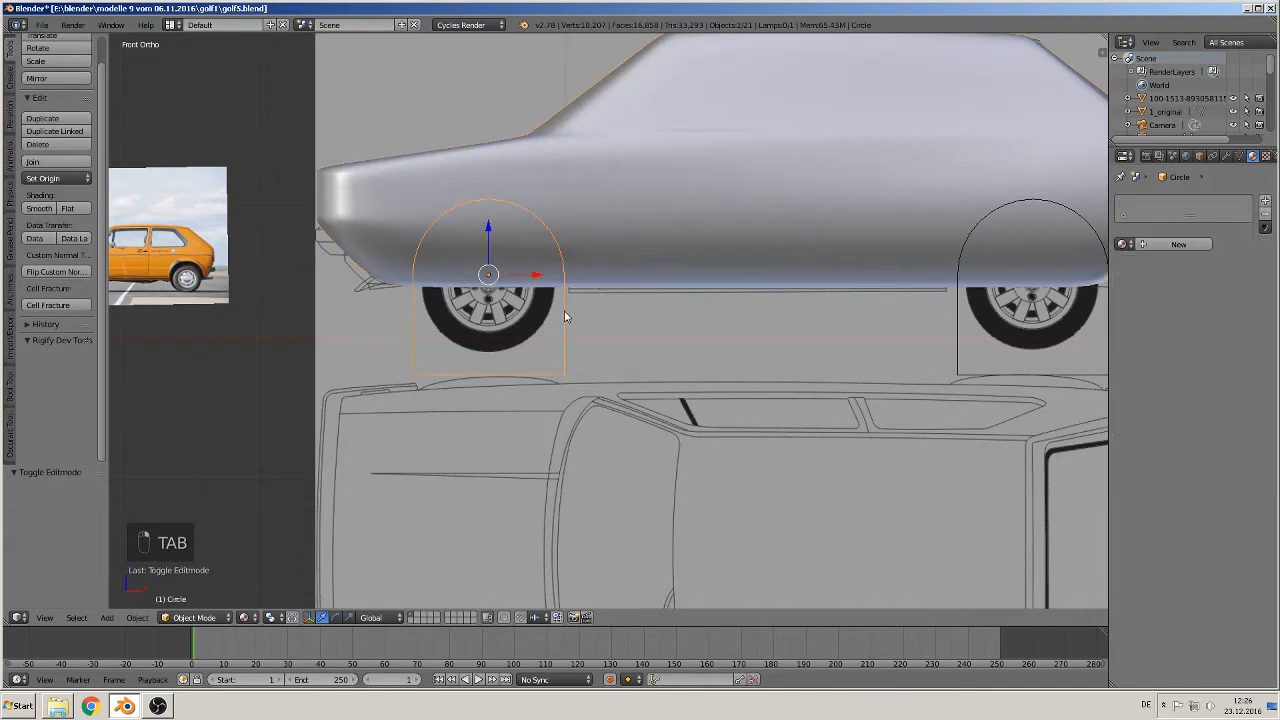
middle_click_drag(914, 212, 423, 306, "shift")
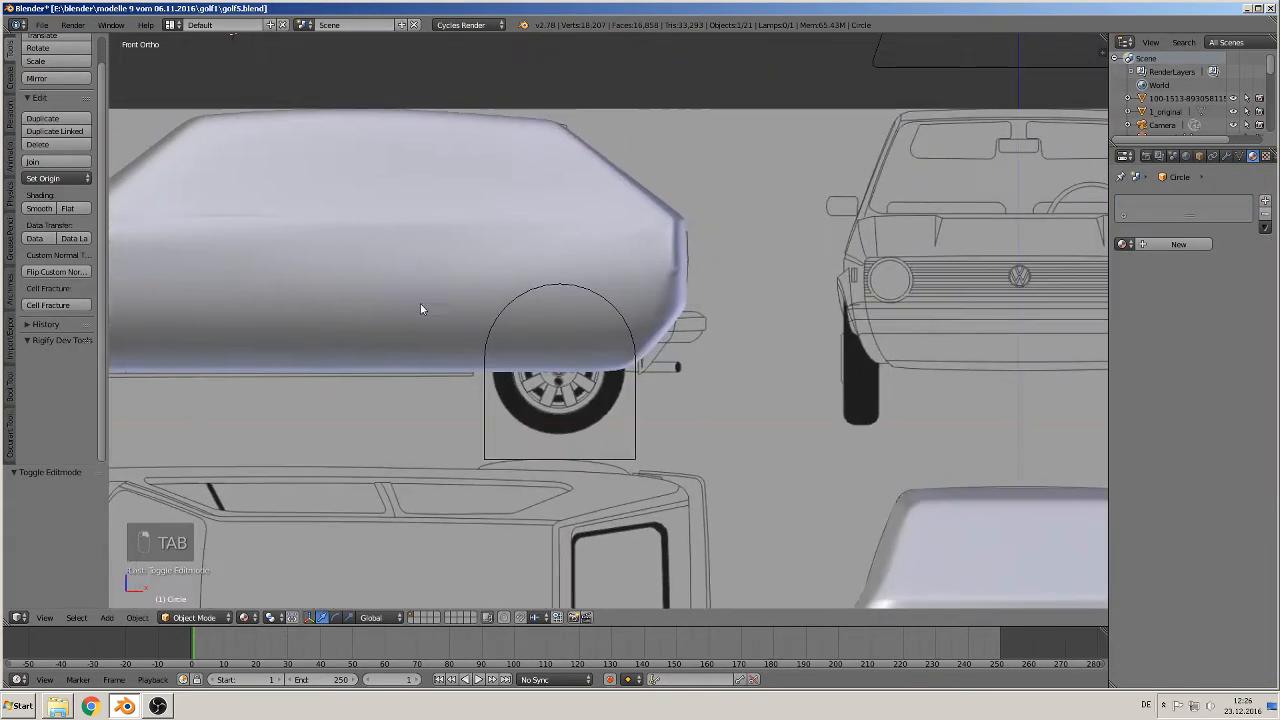
right_click(614, 313)
right_click(600, 262, "shift")
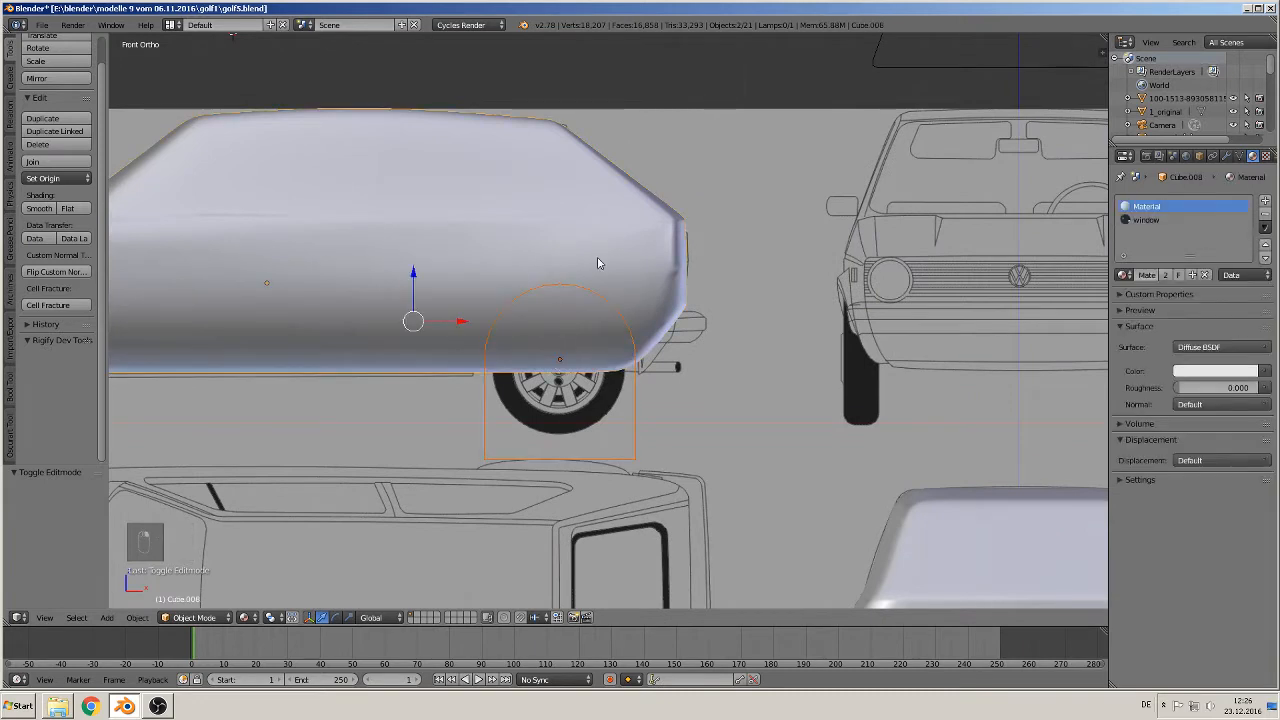
key("Tab")
key("a")
key("a")
key("a")
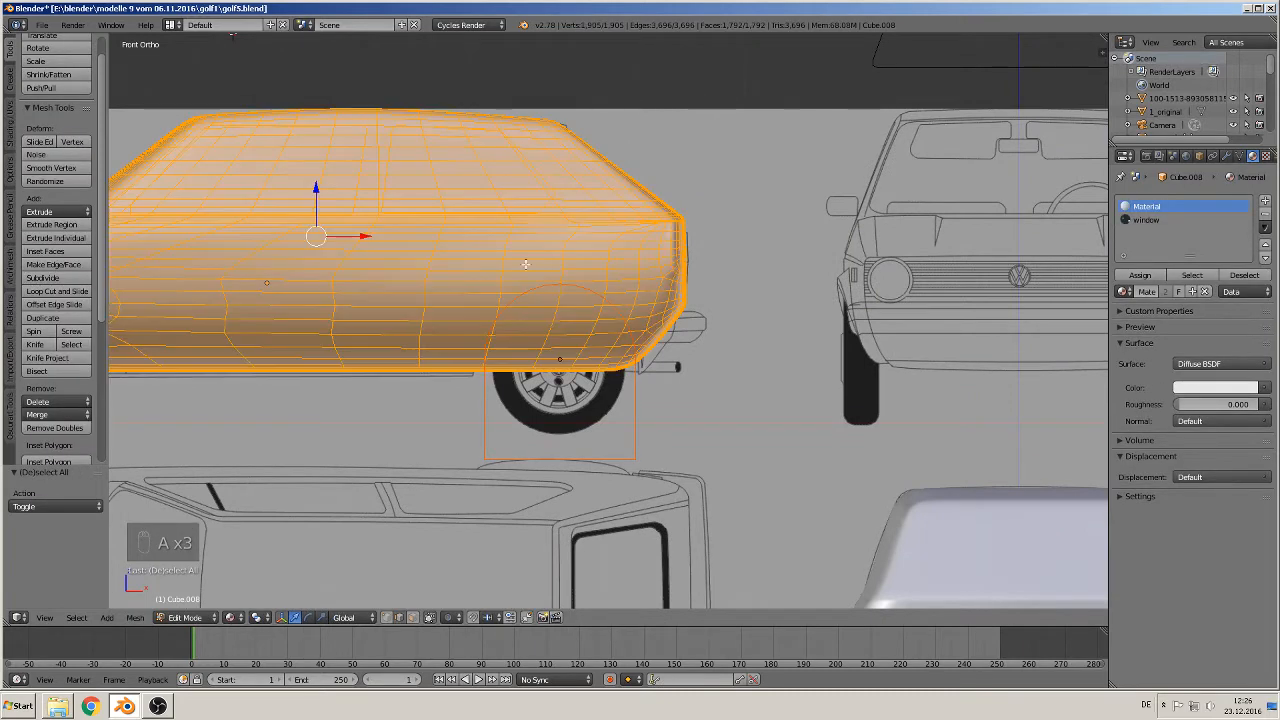
left_click(47, 357)
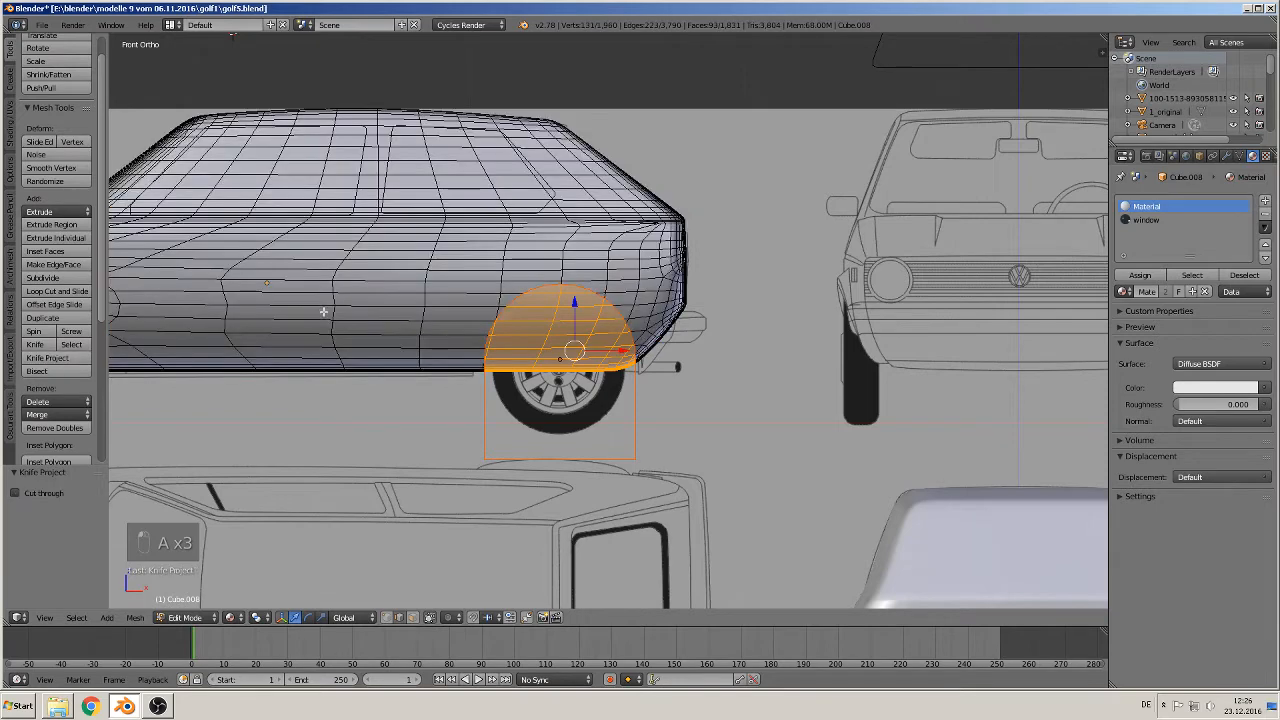
key("Tab")
Move both wheel-arch outlines about 11.652 along X, away from the car body and the blueprint
scroll(363, 338, "down", 6)
right_click(566, 361)
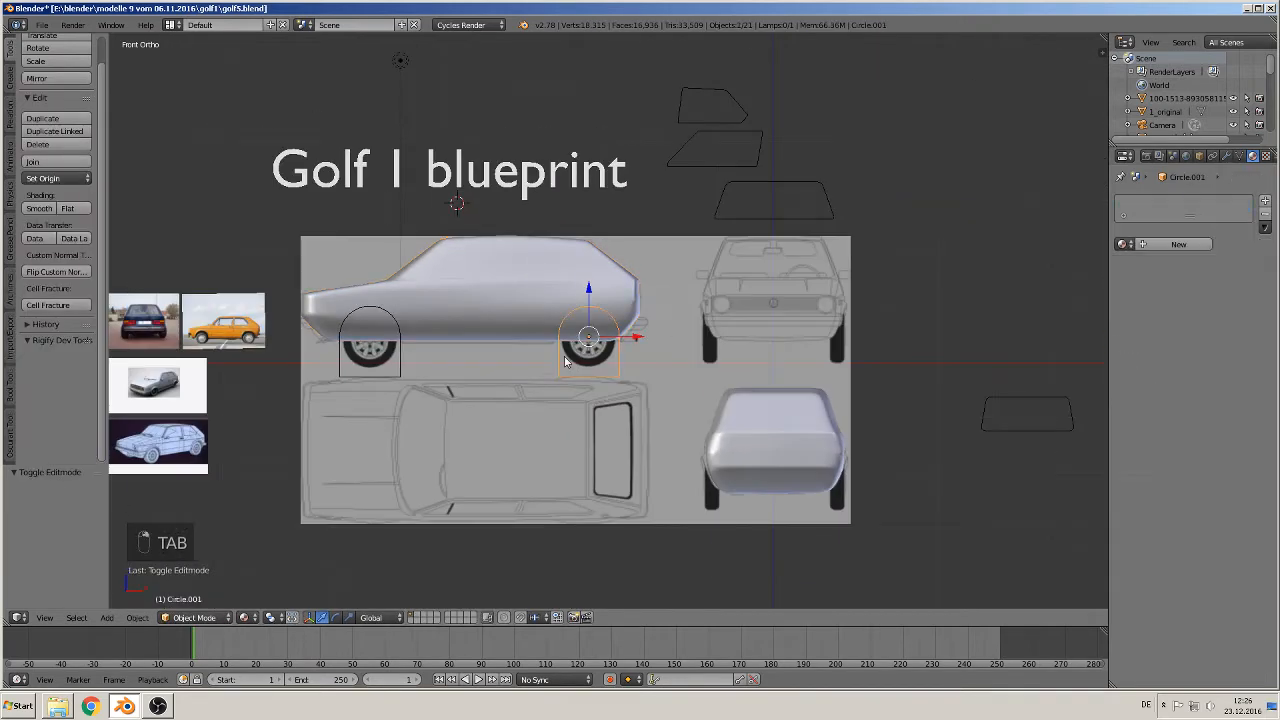
right_click(402, 357, "shift")
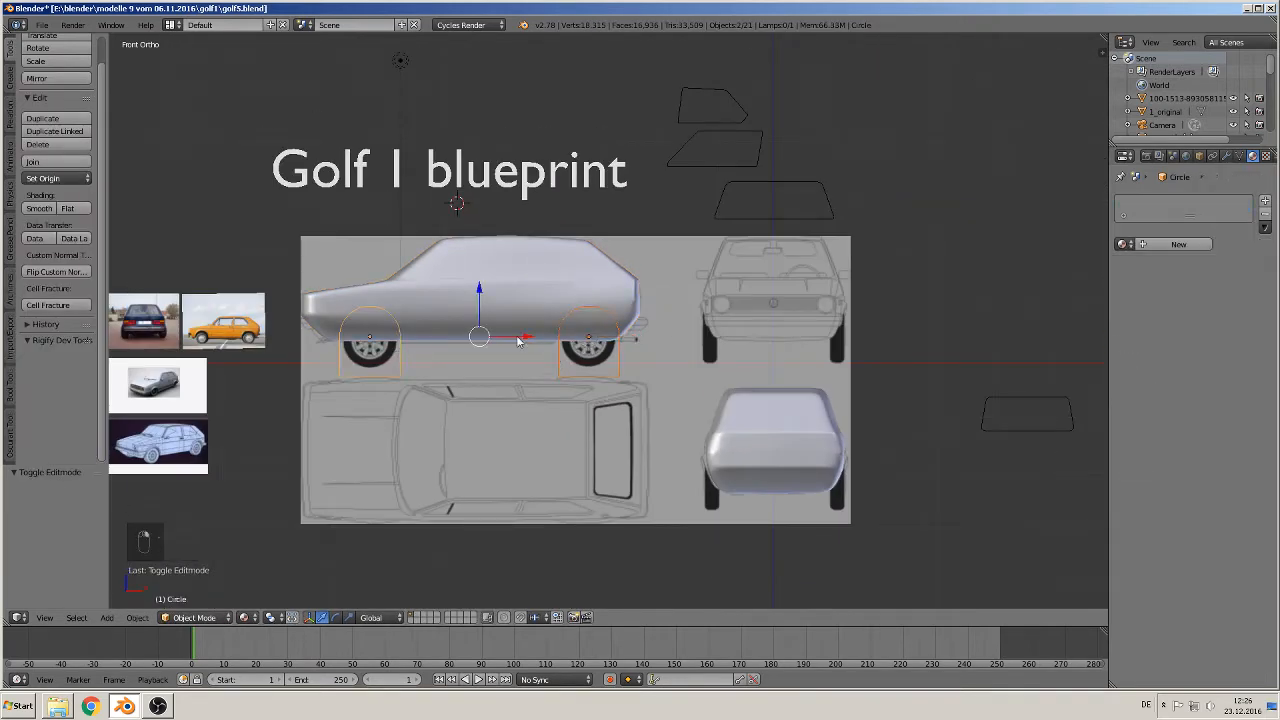
key("g")
left_click(172, 350)
Circle-select the car body's mesh inside the projected front wheel arch, delete its edges, and inspect the opening
scroll(160, 348, "up", 1)
scroll(37, 338, "up", 1)
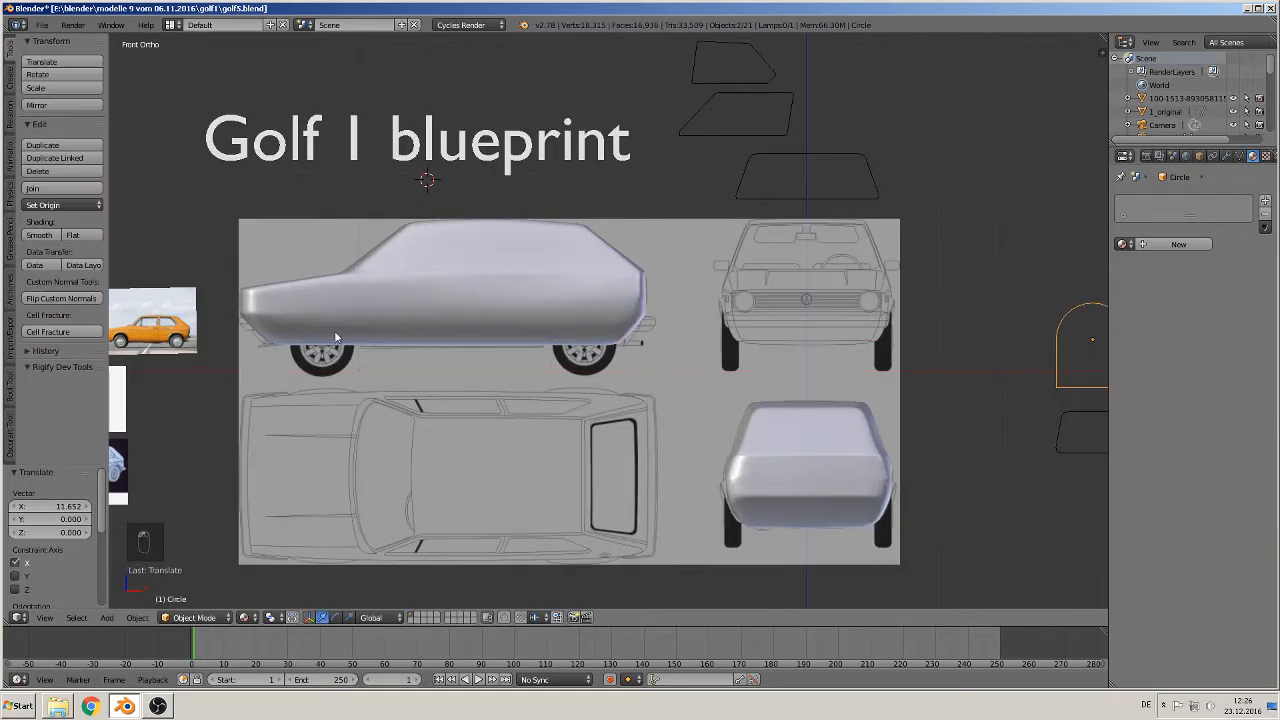
middle_click_drag(352, 322, 633, 315, "shift")
right_click(632, 320)
scroll(660, 318, "up", 3)
key("Tab")
scroll(590, 322, "up", 4)
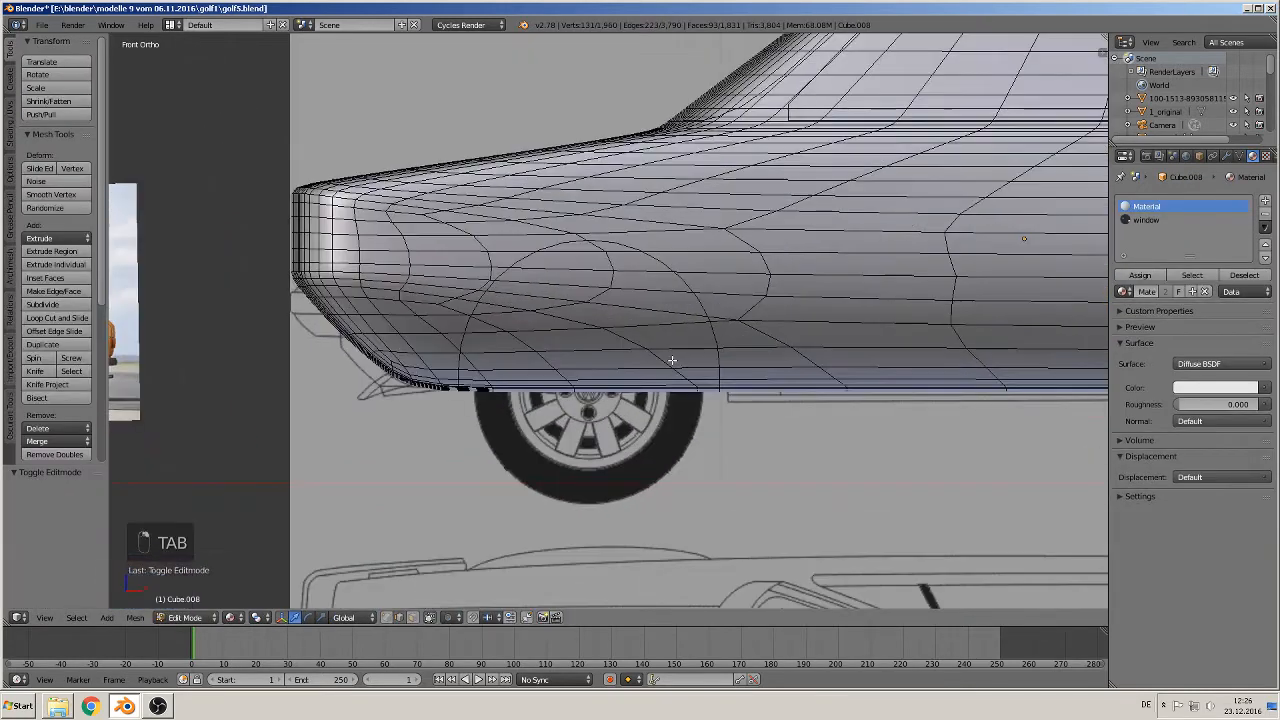
key("a")
key("a")
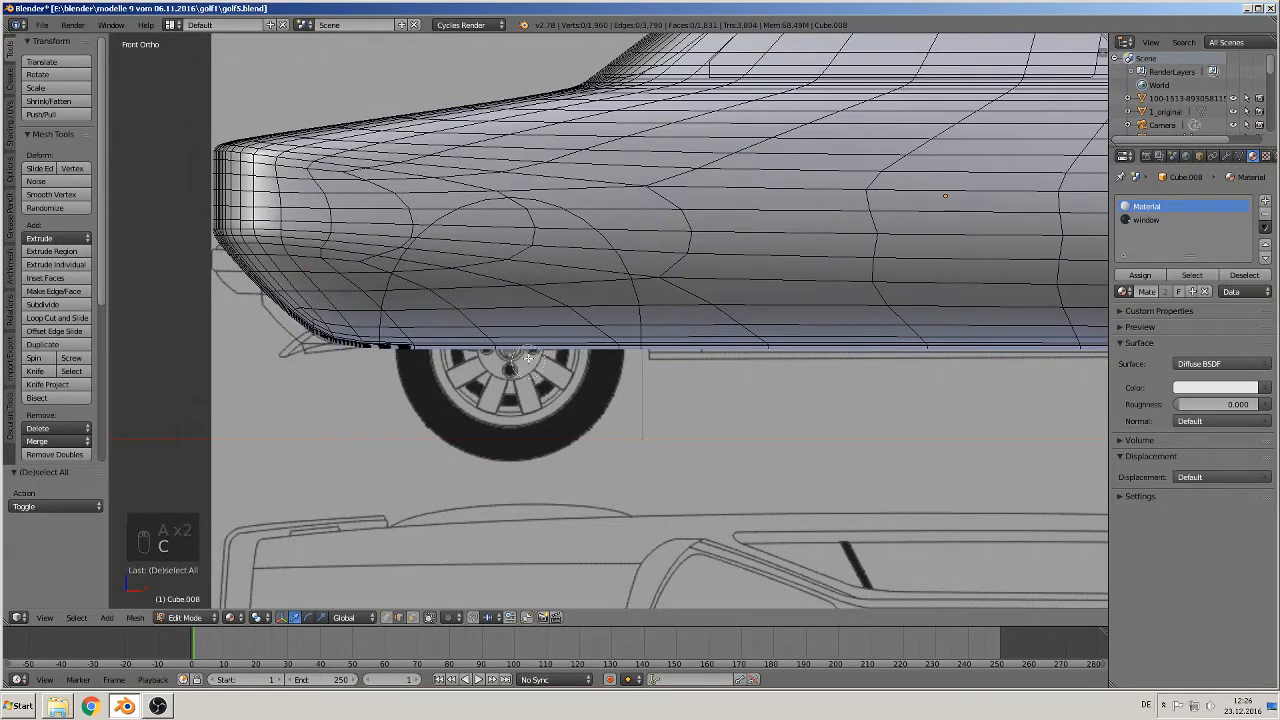
key("c")
key("c")
mouse_move(522, 256)
left_mouse_down()
mouse_move(515, 244)
mouse_move(482, 318)
mouse_move(472, 300)
mouse_move(440, 296)
mouse_move(411, 340)
mouse_move(528, 348)
mouse_move(565, 325)
mouse_move(612, 345)
left_mouse_up()
right_click(556, 250)
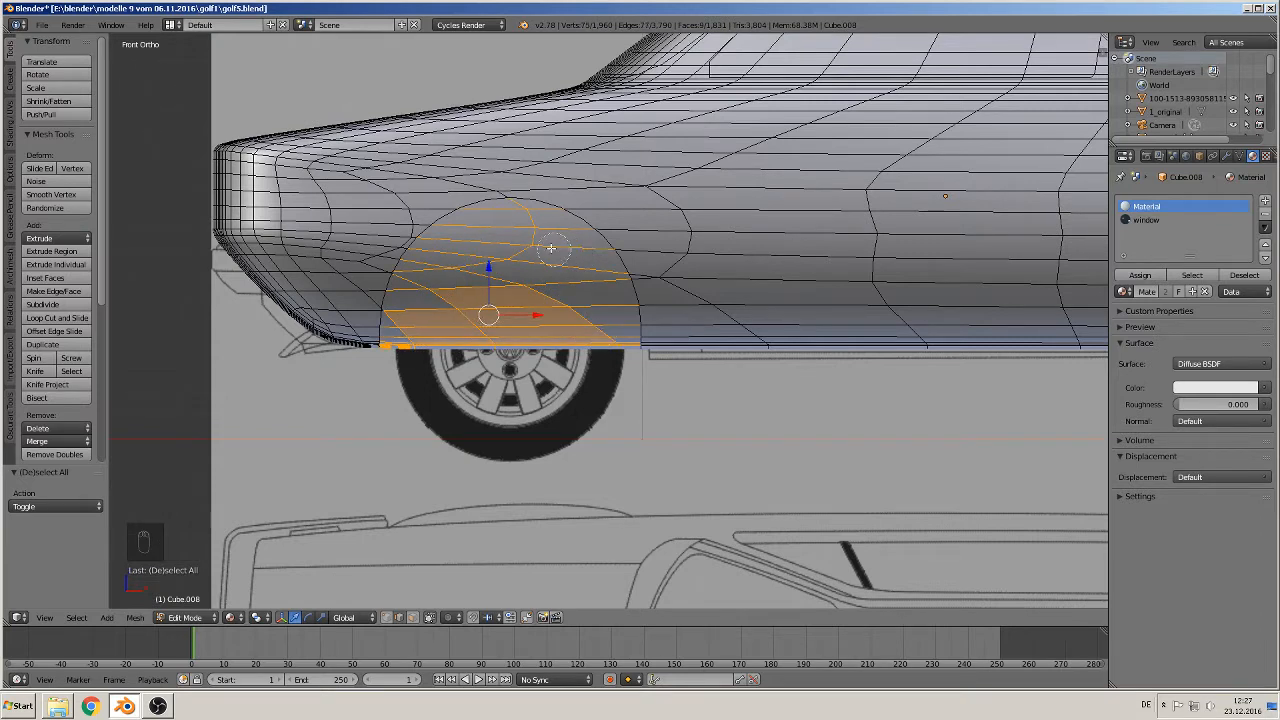
key("x")
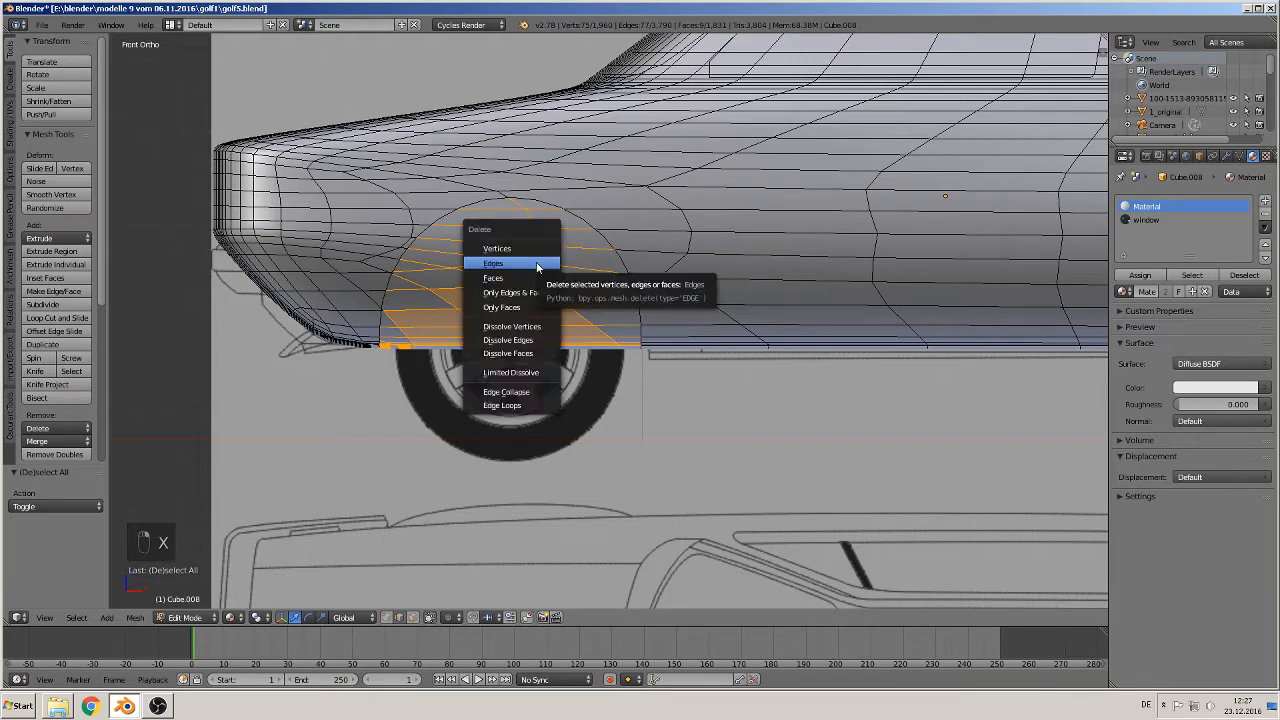
left_click(493, 263)
scroll(614, 374, "down", 2)
middle_click_drag(610, 380, 519, 359)
scroll(519, 359, "up", 3)
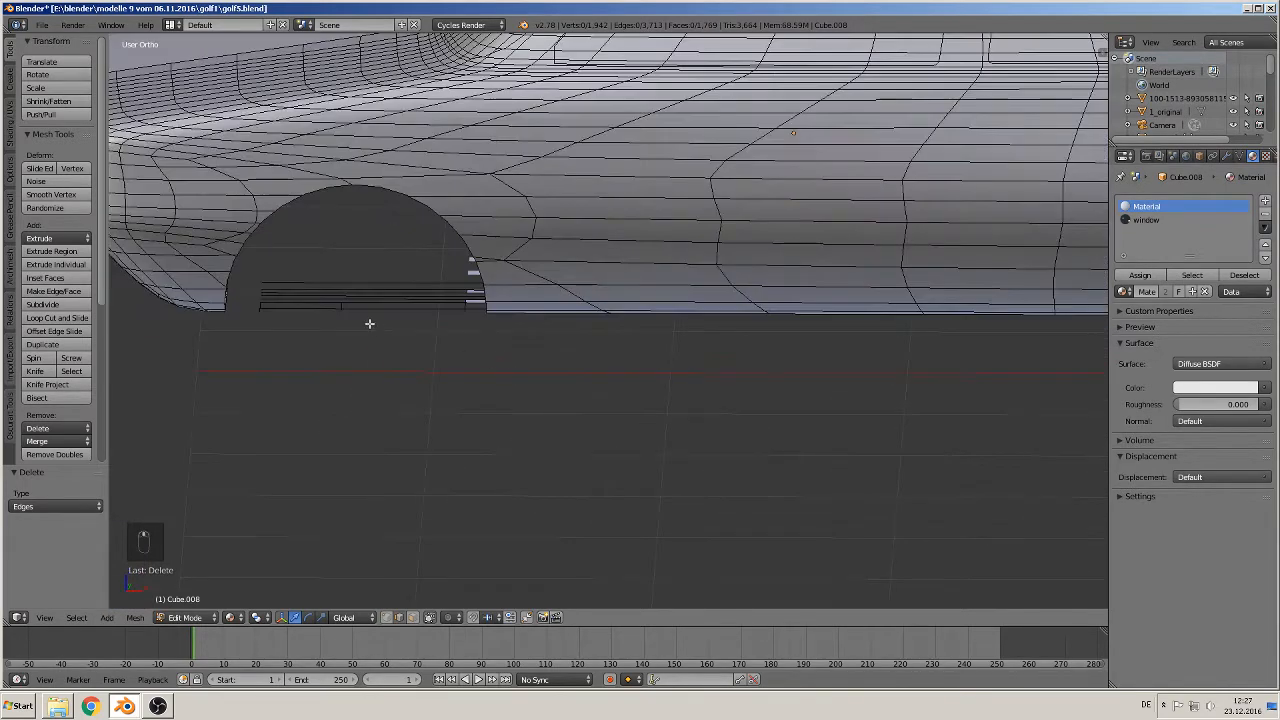
Circle-select the leftover mesh strips at the bottom of the front wheel arch and delete their edges
key("c")
mouse_move(346, 317)
left_mouse_down()
mouse_move(305, 316)
mouse_move(340, 288)
mouse_move(283, 320)
mouse_move(271, 306)
left_mouse_up()
left_click_drag(370, 274, 449, 306)
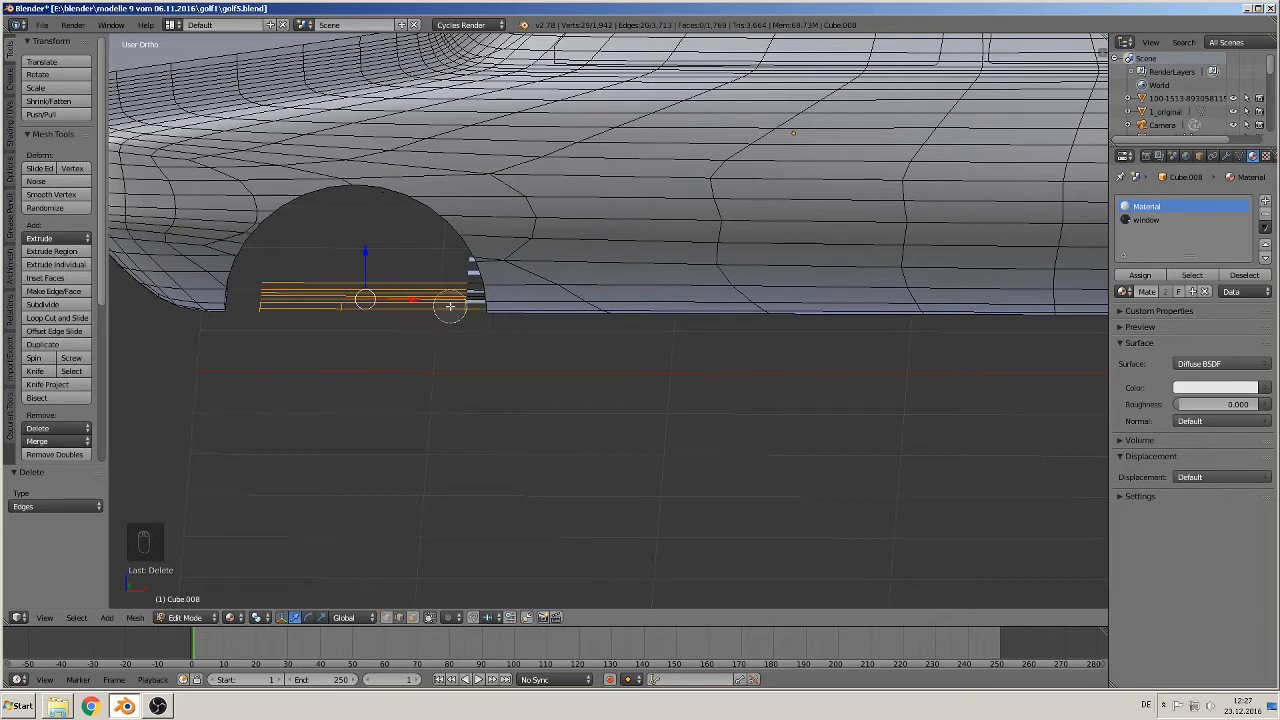
right_click(455, 300)
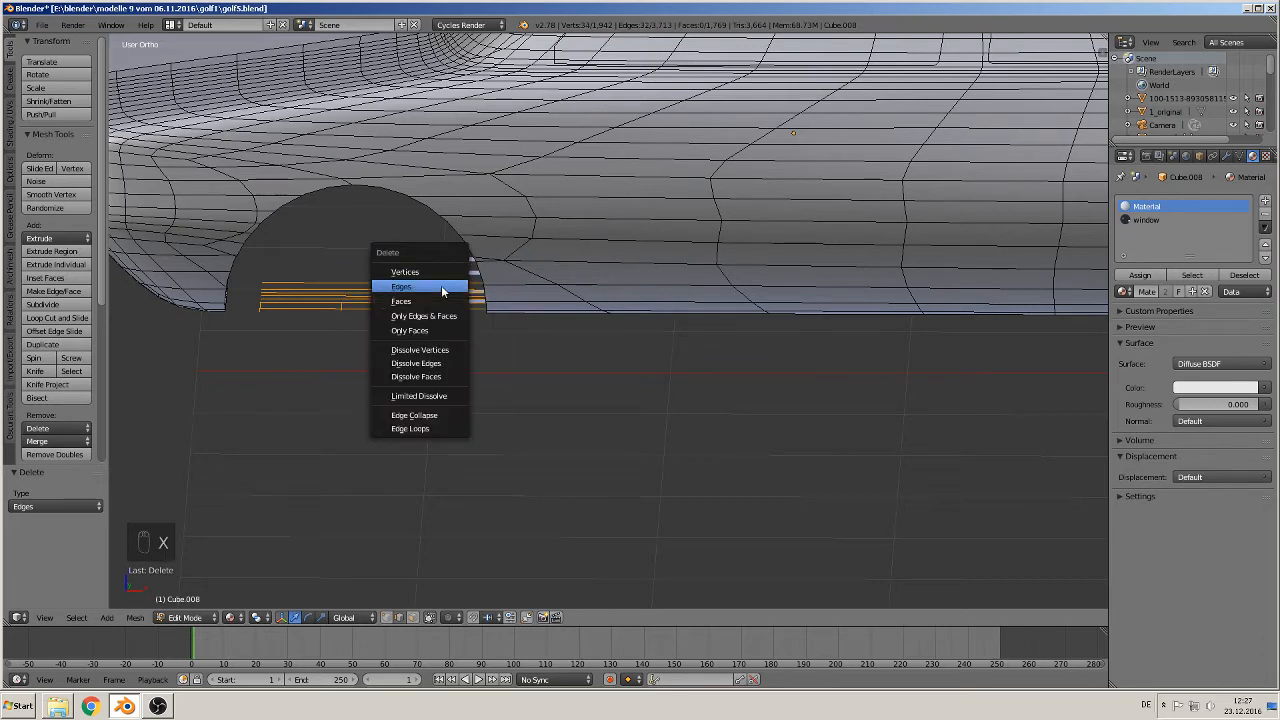
left_click(441, 285)
middle_click_drag(460, 331, 467, 298)
scroll(443, 323, "down", 5)
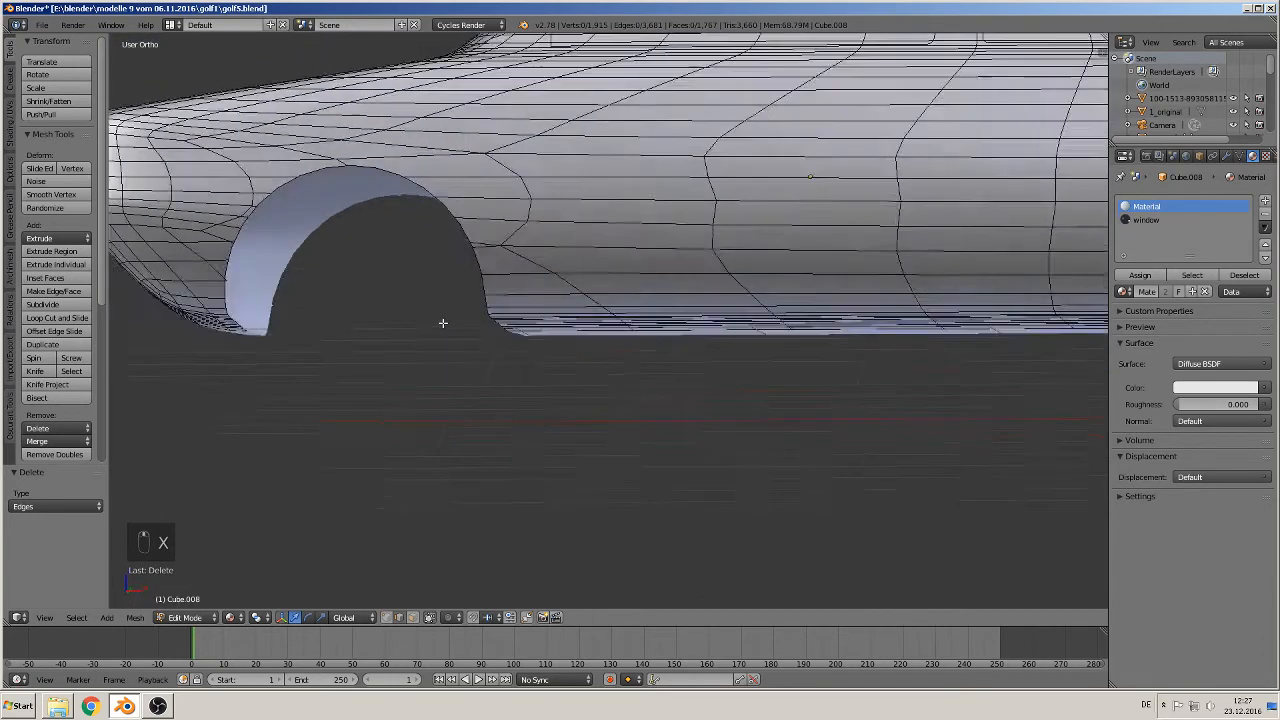
Circle-select the car body's mesh inside the rear wheel-arch outline in the front orthographic view and delete its edges
middle_click_drag(757, 289, 441, 265, "shift")
key("KP_1")
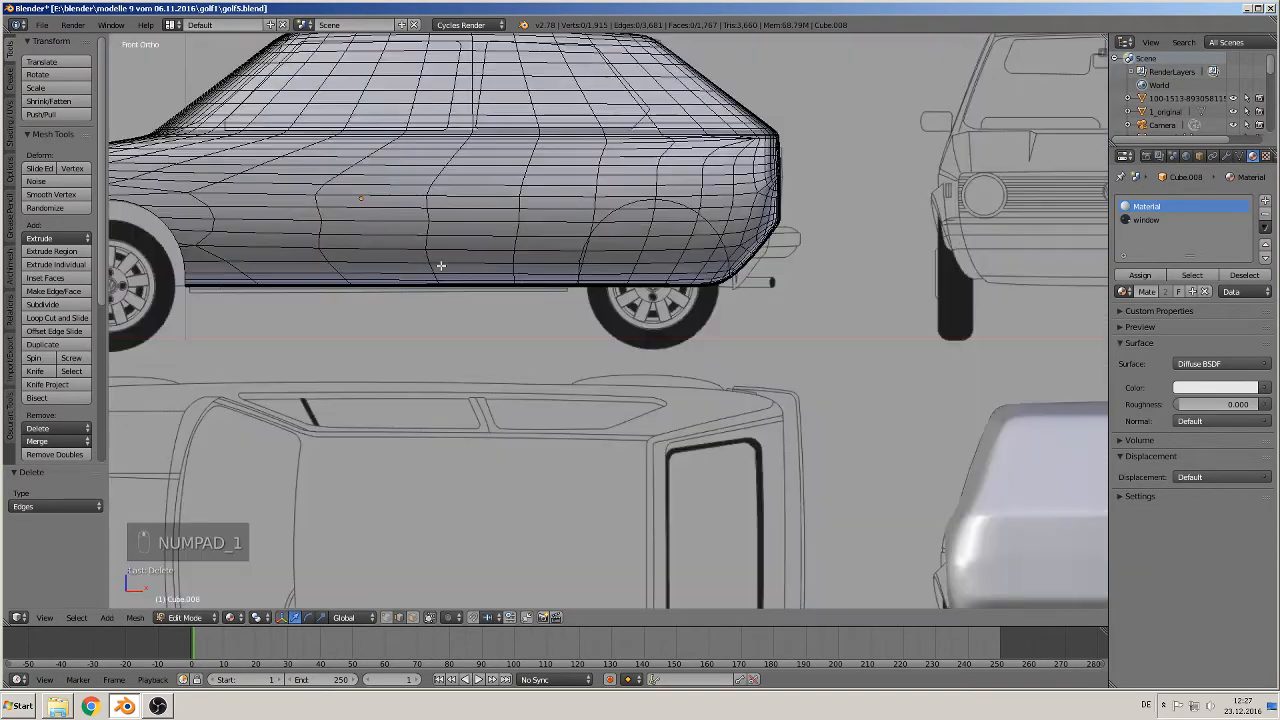
scroll(600, 240, "up", 3)
middle_click_drag(756, 212, 540, 336, "shift")
key("c")
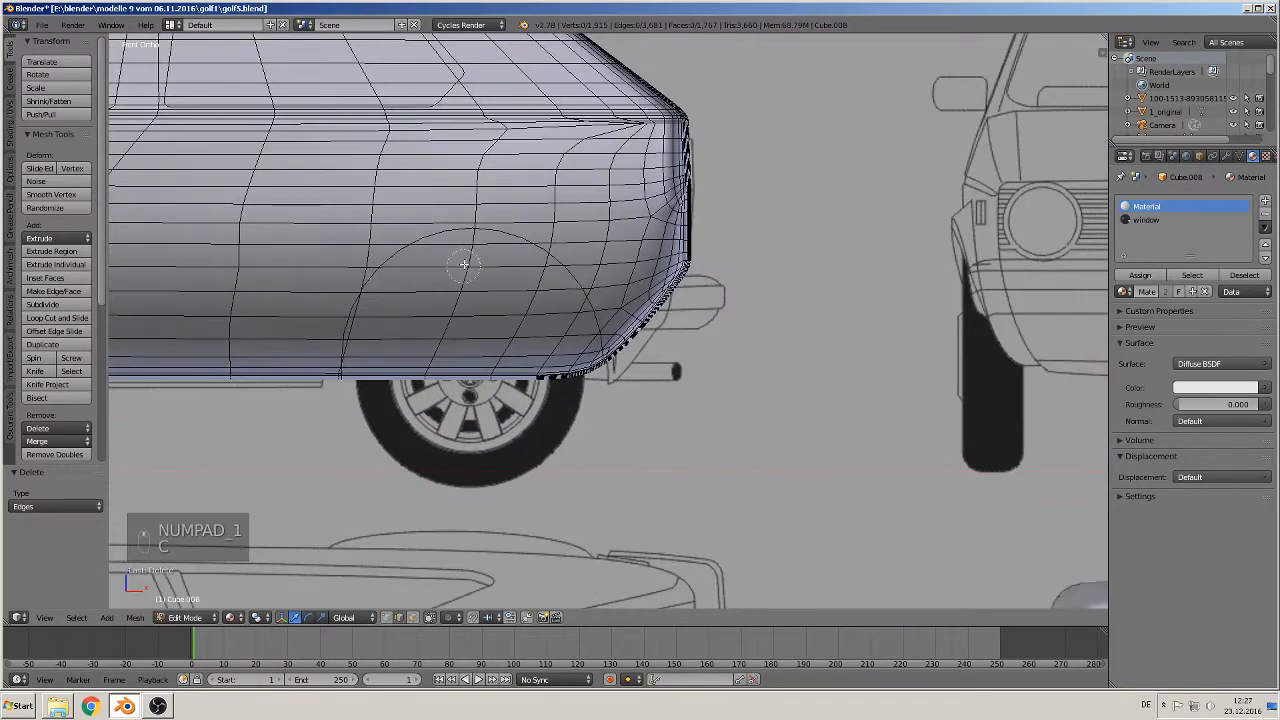
mouse_move(466, 246)
left_mouse_down()
mouse_move(373, 313)
mouse_move(363, 349)
mouse_move(375, 369)
mouse_move(460, 378)
mouse_move(576, 366)
mouse_move(578, 327)
mouse_move(538, 276)
mouse_move(500, 286)
mouse_move(496, 346)
mouse_move(452, 300)
left_mouse_up()
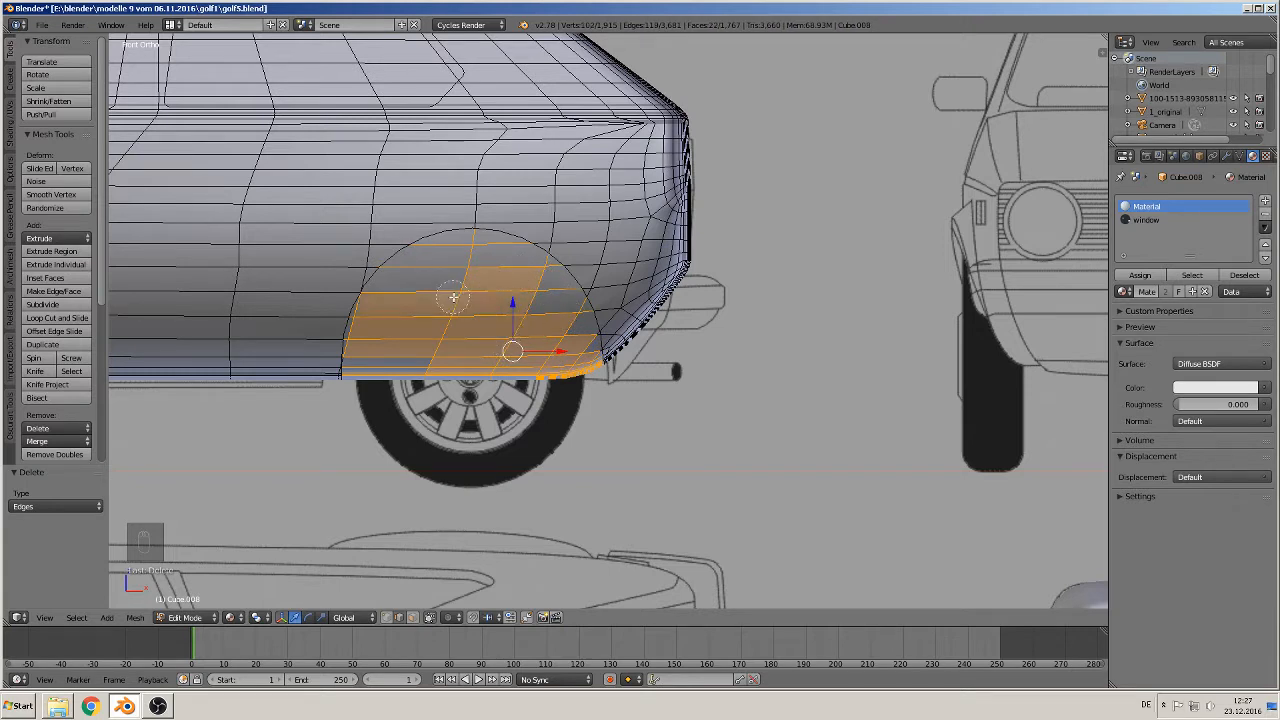
key("x")
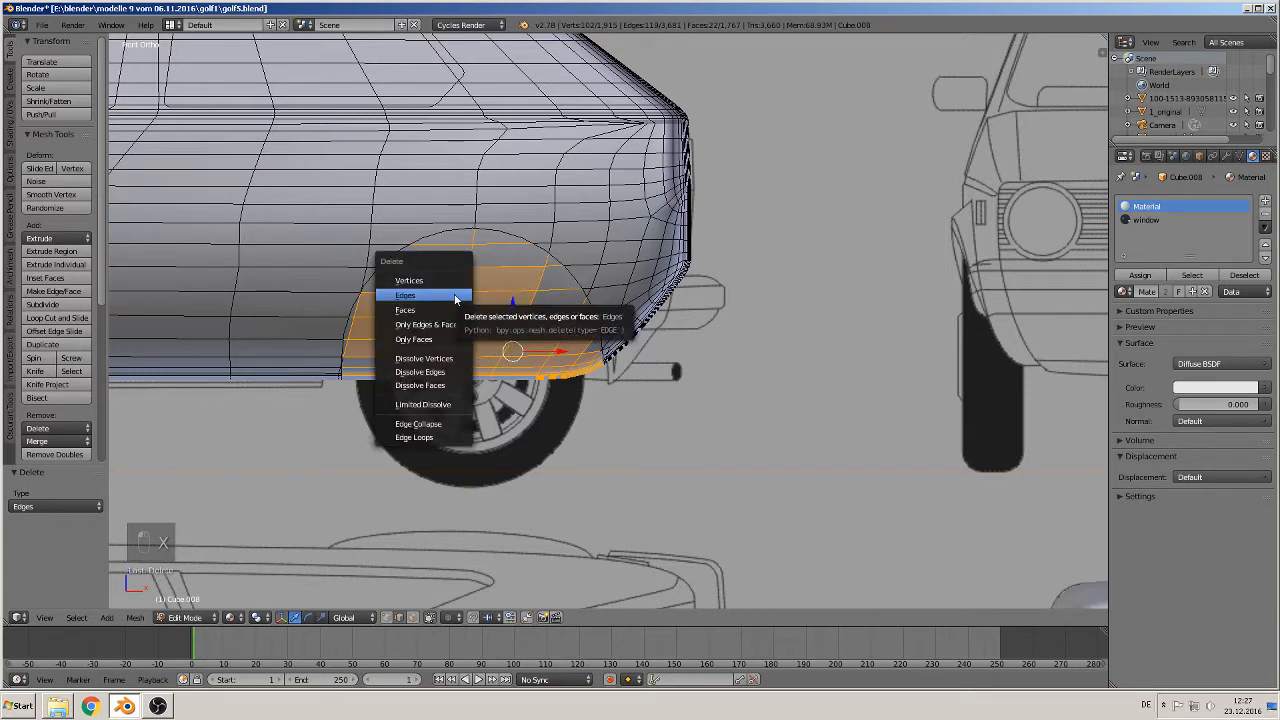
left_click(455, 297)
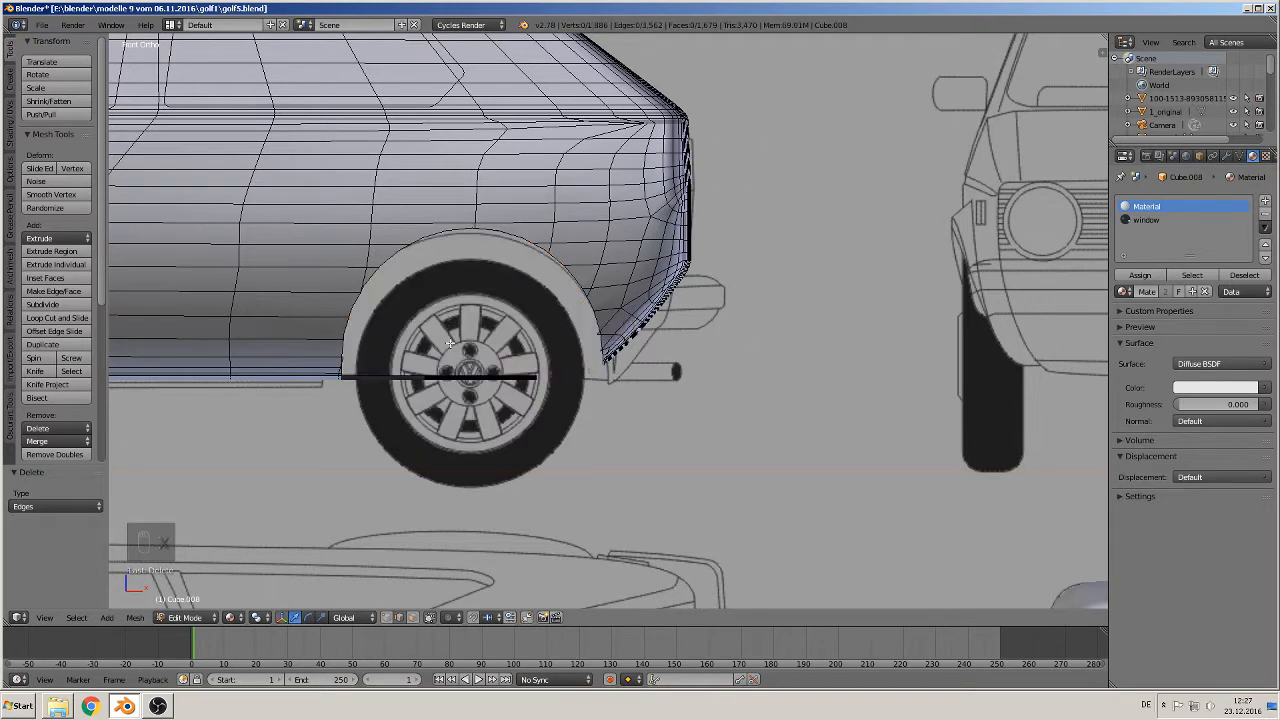
Circle-select the leftover strips on the underside within the rear wheel arch and delete their edges
middle_click_drag(450, 343, 442, 366)
key("v")
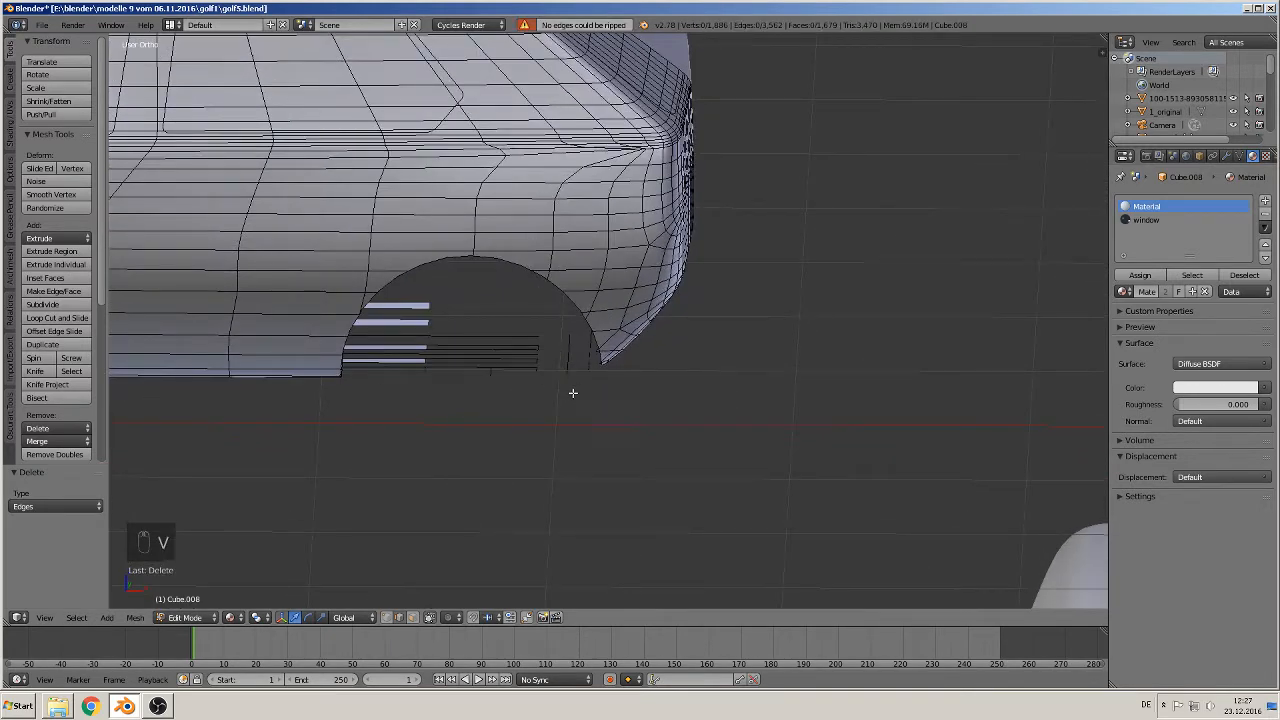
key("c")
mouse_move(571, 390)
left_mouse_down()
mouse_move(563, 366)
mouse_move(496, 372)
mouse_move(434, 345)
mouse_move(428, 322)
left_mouse_up()
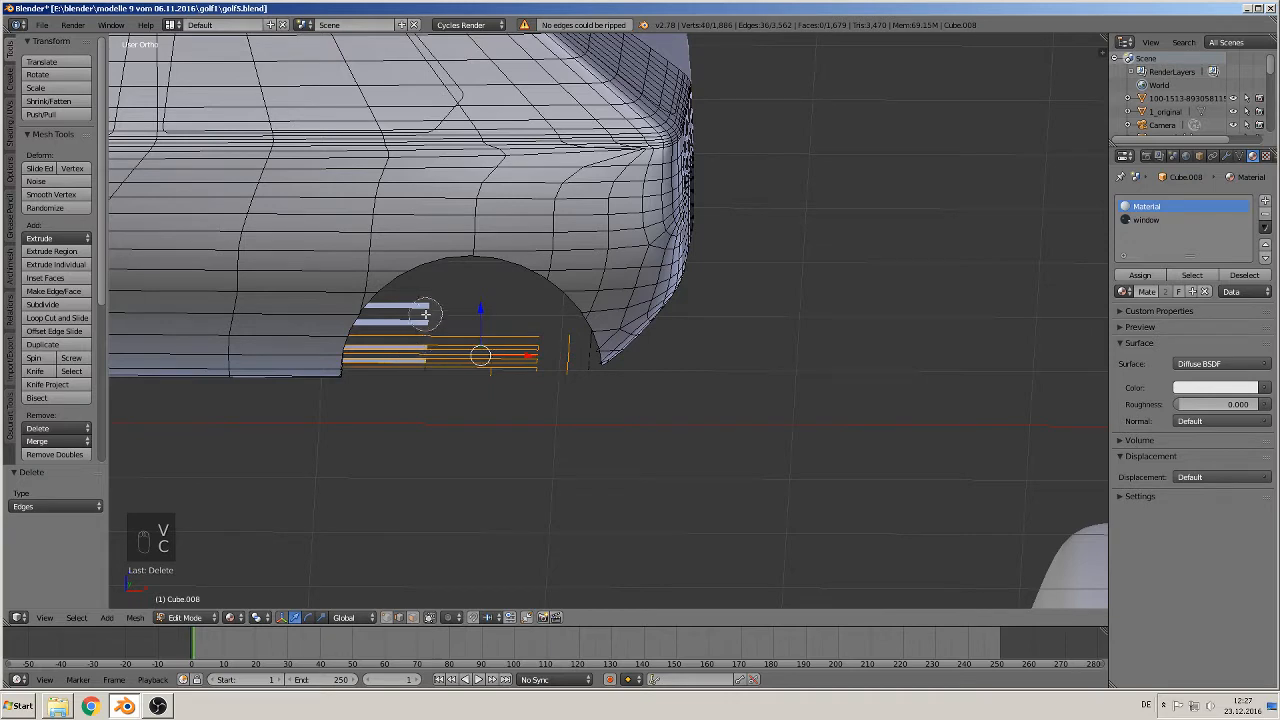
right_click(494, 382)
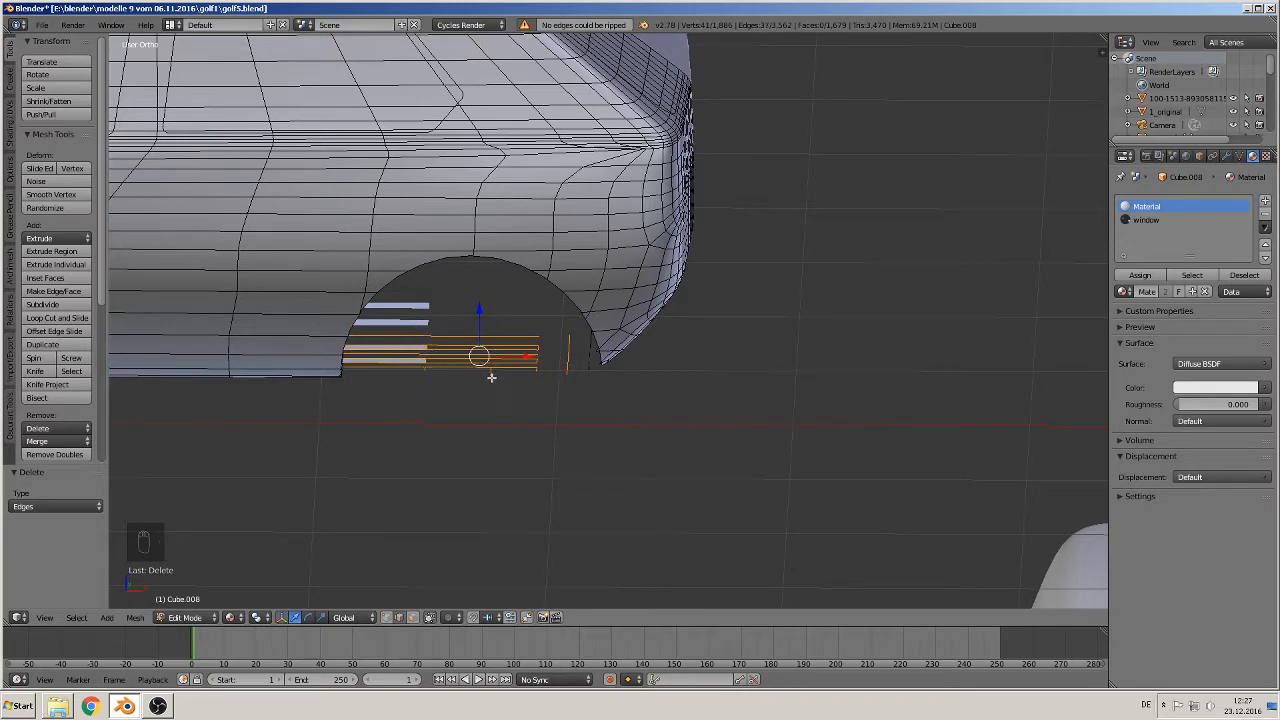
key("x")
left_click(491, 372)
middle_click_drag(491, 377, 523, 388)
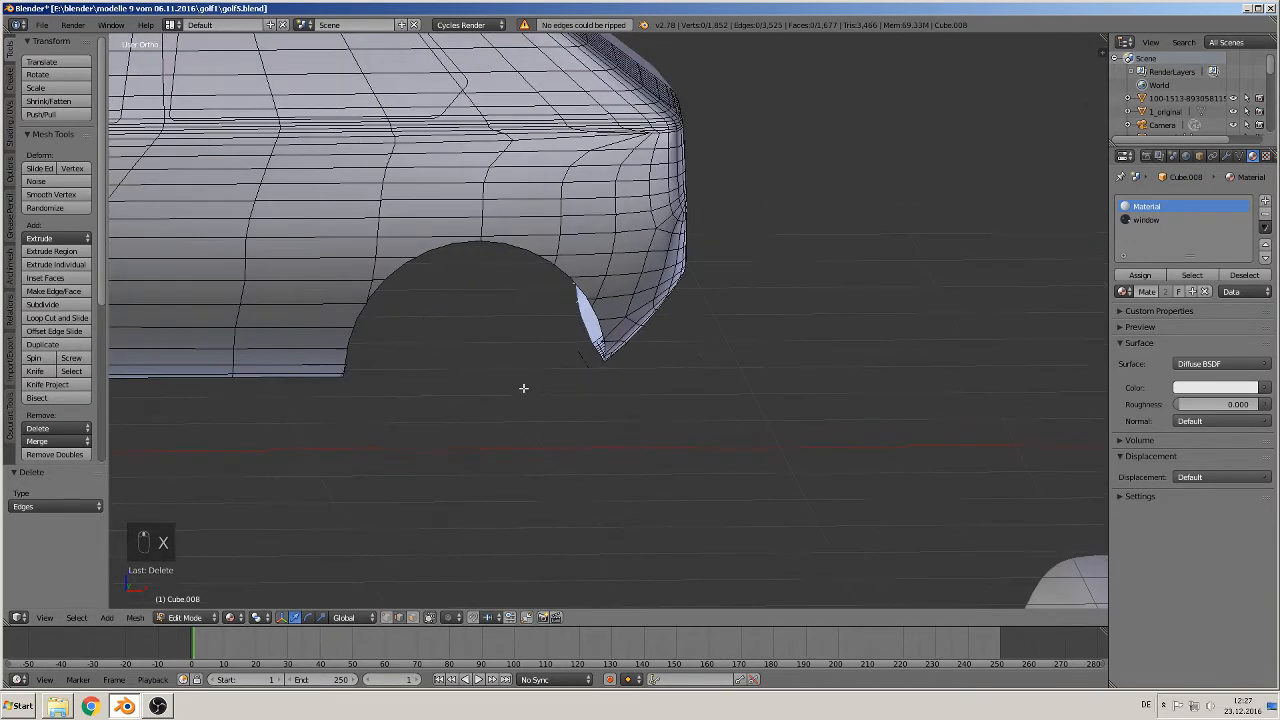
Delete the remaining loose edges one by one near the rear arch's lower back end
scroll(604, 387, "up", 2)
right_click(571, 400)
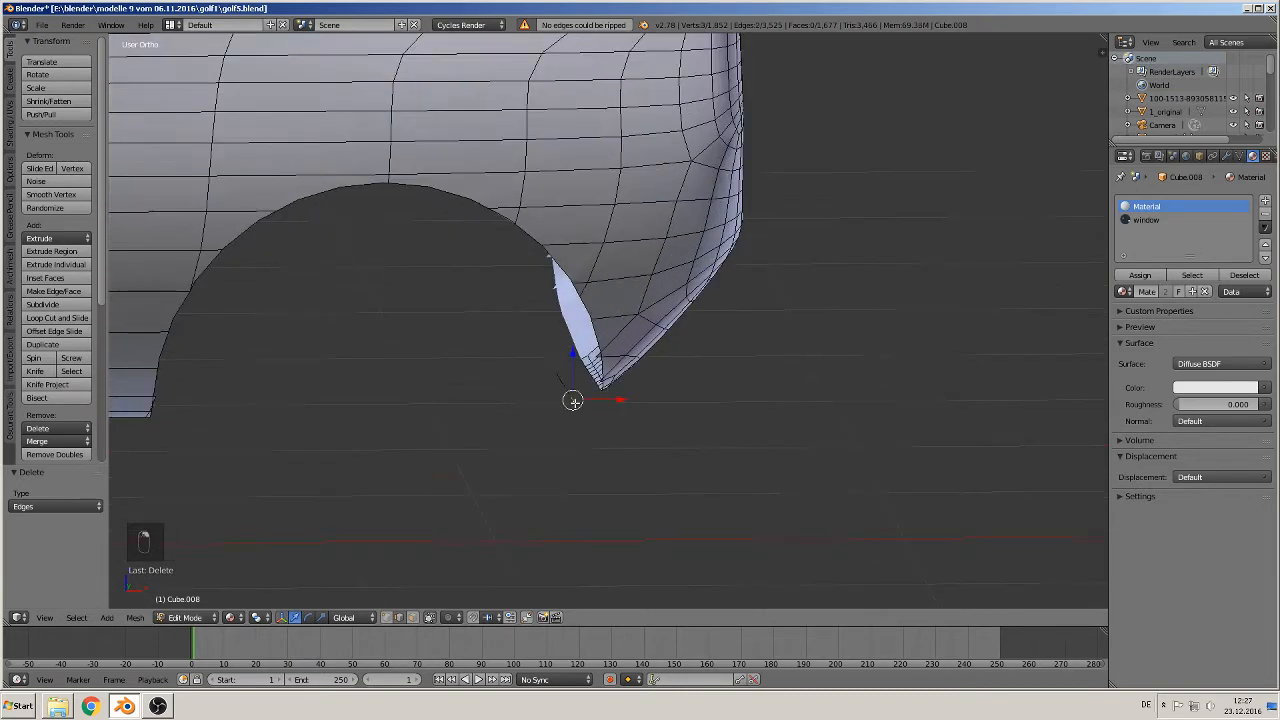
key("x")
left_click(574, 400)
right_click(568, 392)
key("x")
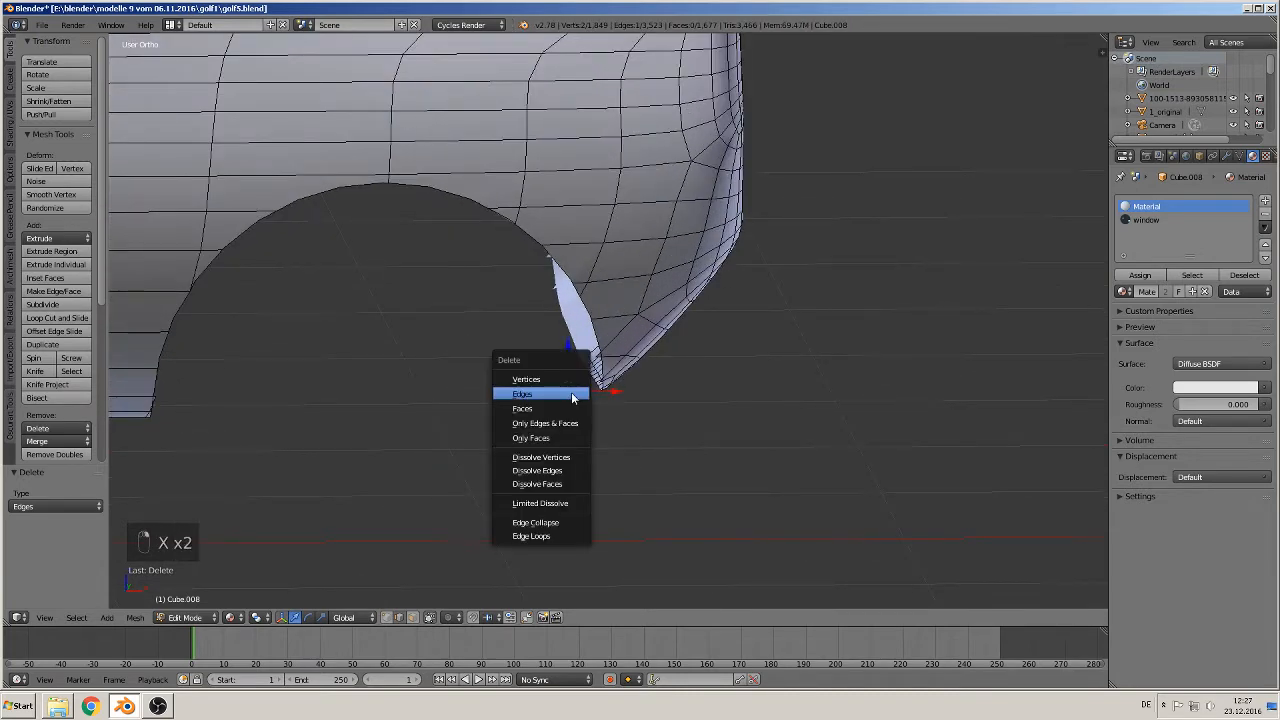
left_click(568, 392)
right_click(565, 385)
key("x")
left_click(568, 380)
scroll(556, 395, "down", 2)
scroll(530, 390, "down", 4)
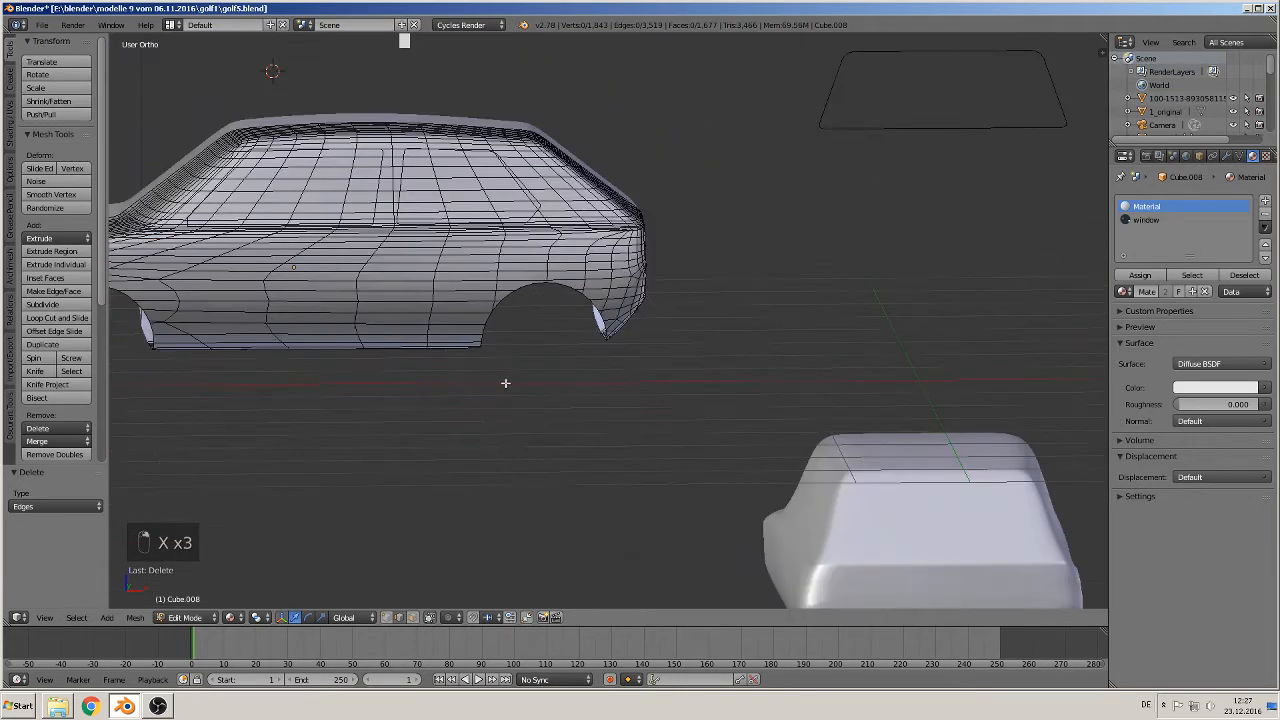
Raise the whole car body along Z in Object Mode, clear of the blueprint's wheels, and return to editing its mesh
key("KP_1")
key("Tab")
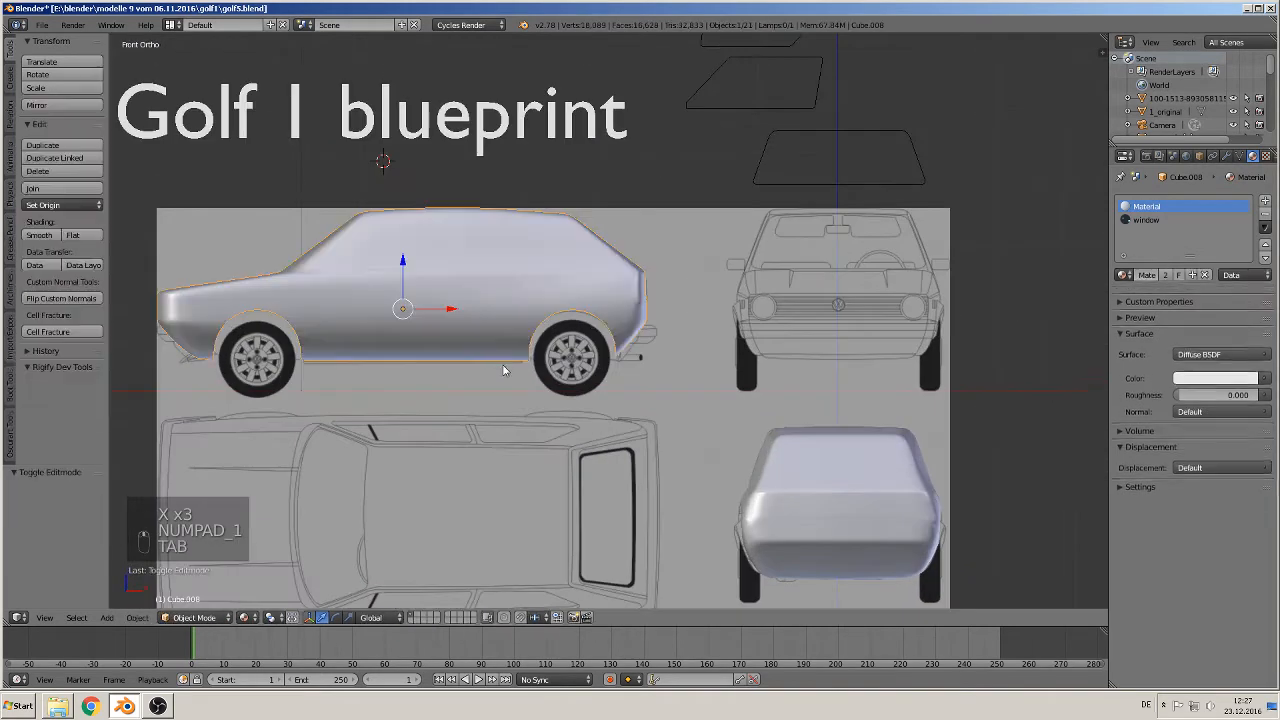
left_click_drag(398, 265, 402, 214)
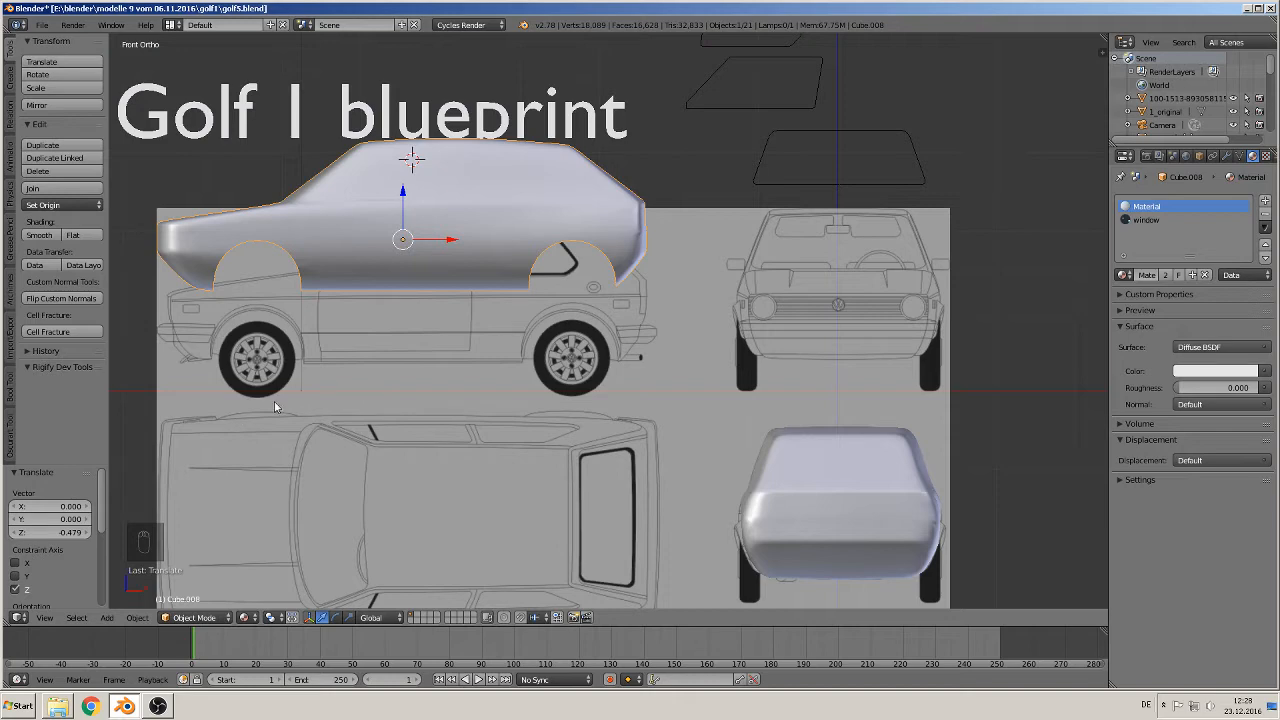
middle_click_drag(403, 360, 524, 415, "shift")
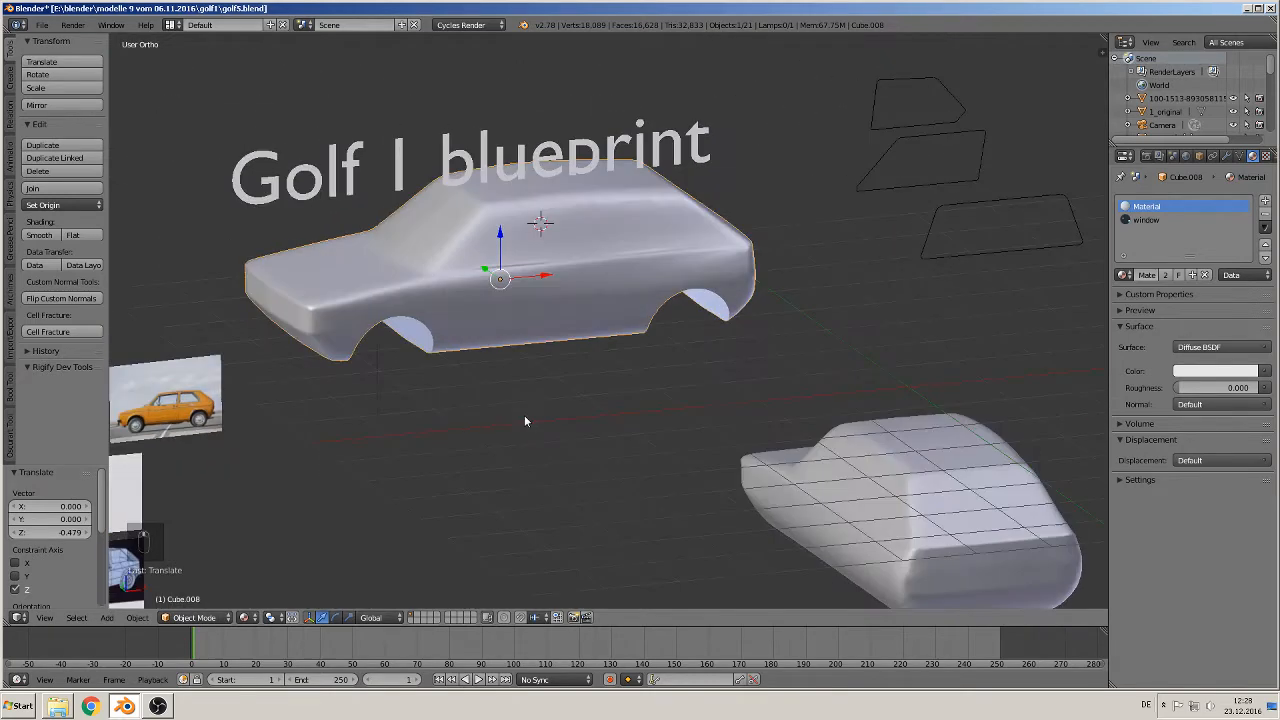
scroll(524, 415, "up", 3)
middle_click_drag(322, 343, 583, 368, "shift")
scroll(584, 374, "up", 3)
key("Tab")
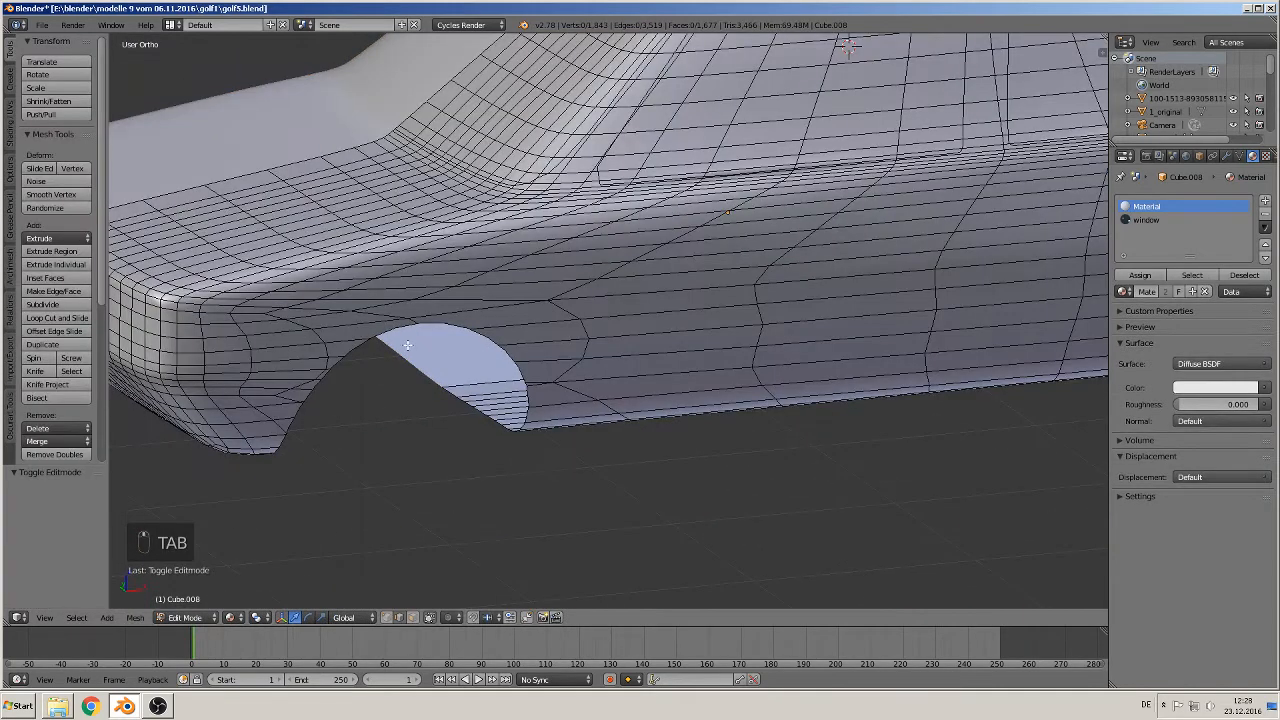
right_click(366, 341)
right_click(364, 340, "alt")
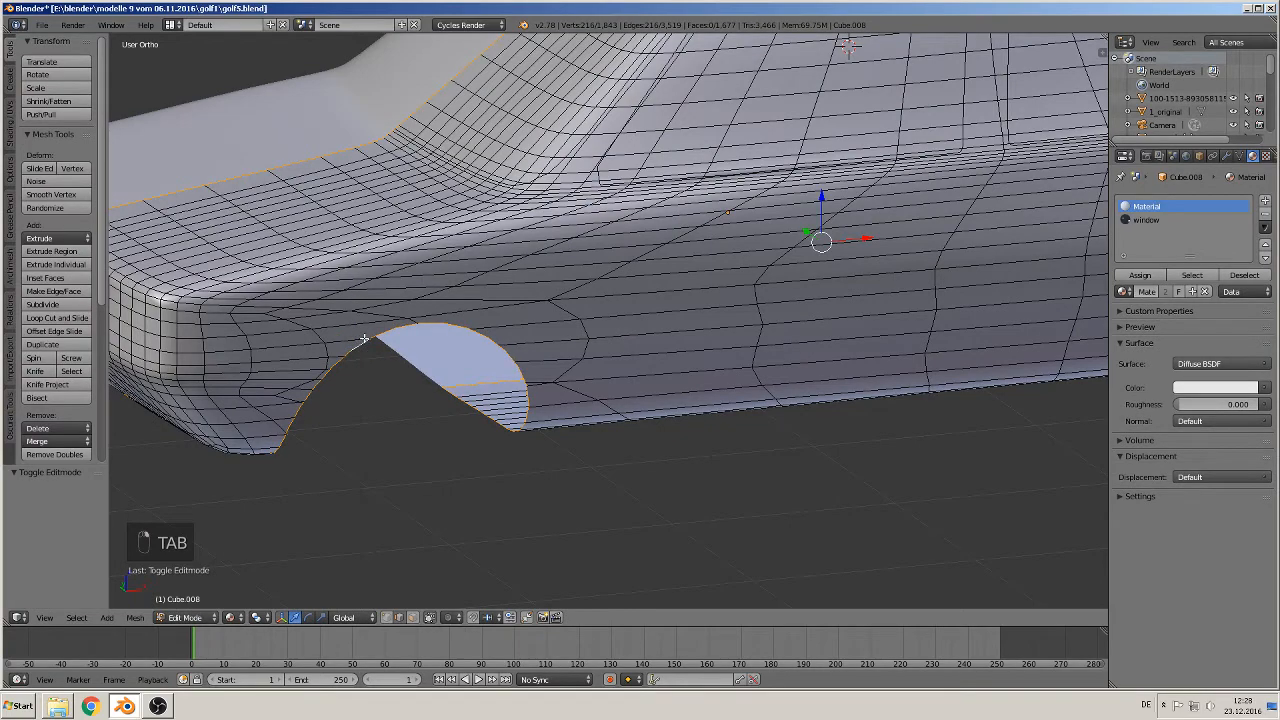
middle_click_drag(364, 340, 337, 346)
key("KP_1")
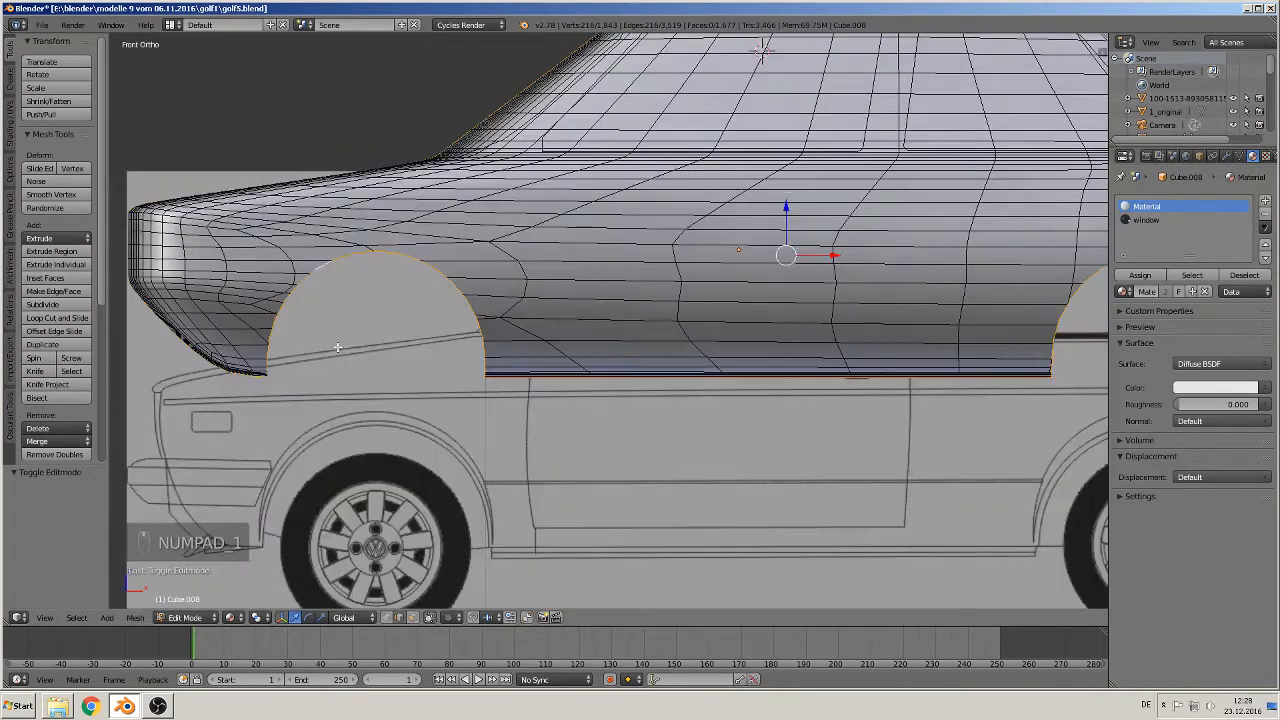
scroll(350, 350, "down", 1)
scroll(375, 360, "down", 3)
key("a")
key("a")
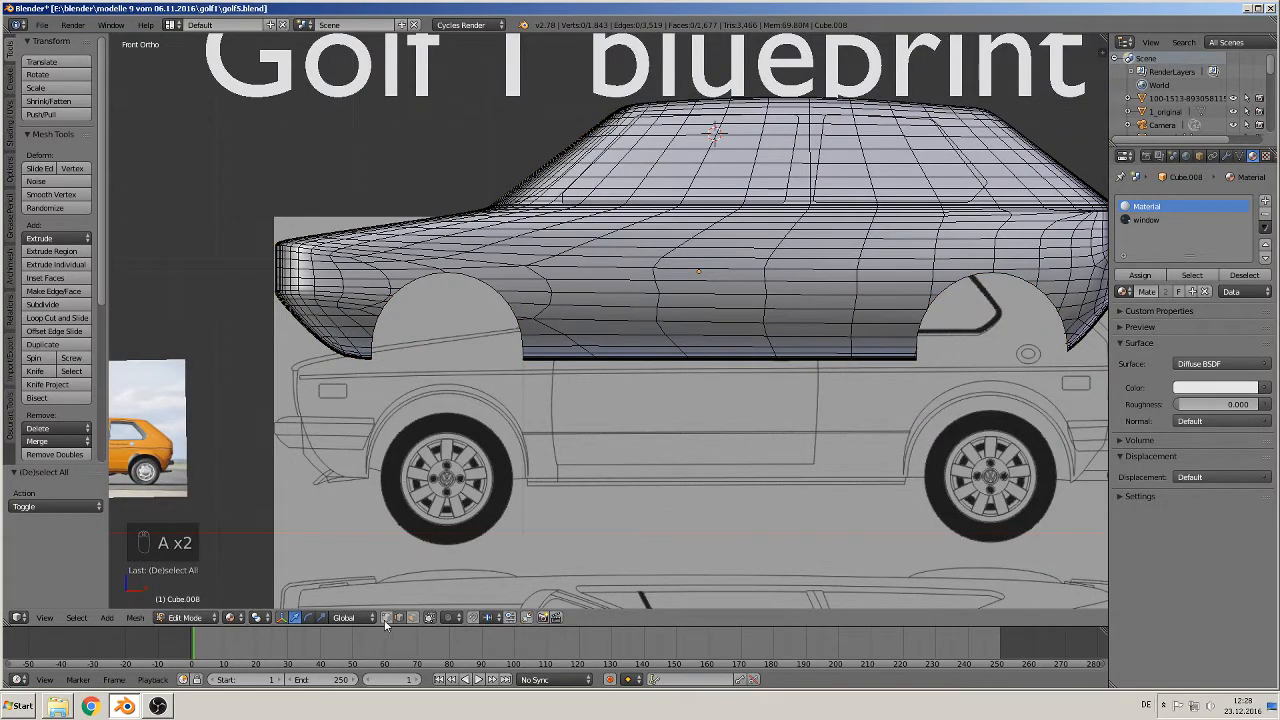
Circle-select the vertices along the rim of the front wheel-arch opening in the front orthographic view
scroll(420, 360, "up", 2)
key("v")
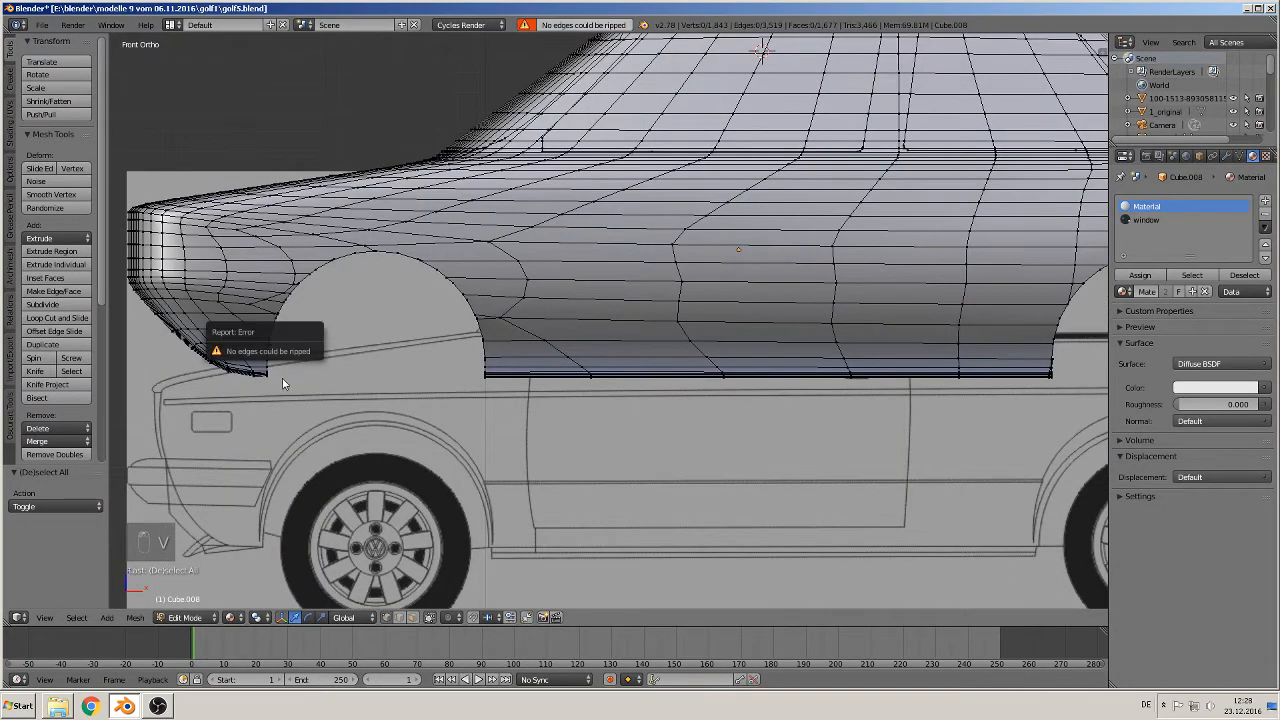
key("c")
mouse_move(274, 362)
left_mouse_down()
mouse_move(305, 278)
mouse_move(390, 255)
mouse_move(470, 300)
mouse_move(482, 376)
left_mouse_up()
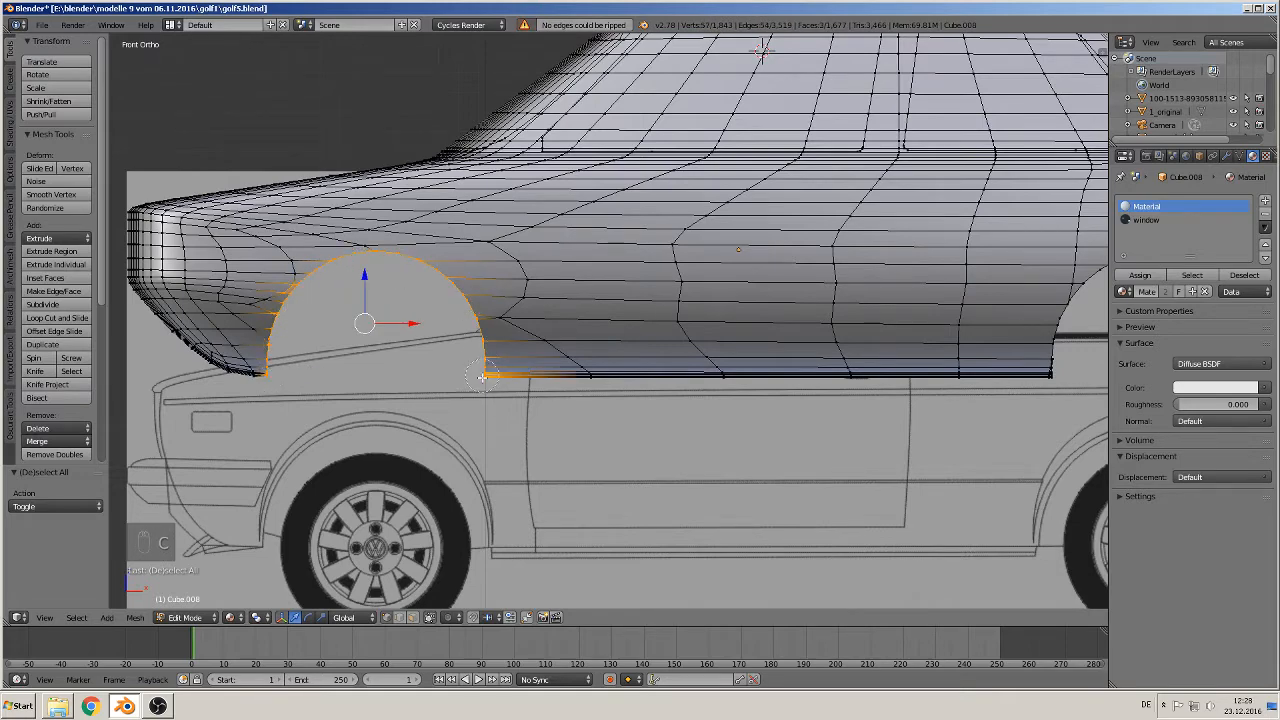
right_click(481, 376)
Deselect the stray vertices just outside the front wheel arch's rim on the side facing the car's nose
scroll(410, 315, "up", 3)
middle_click_drag(325, 300, 752, 320, "shift")
scroll(724, 314, "up", 4)
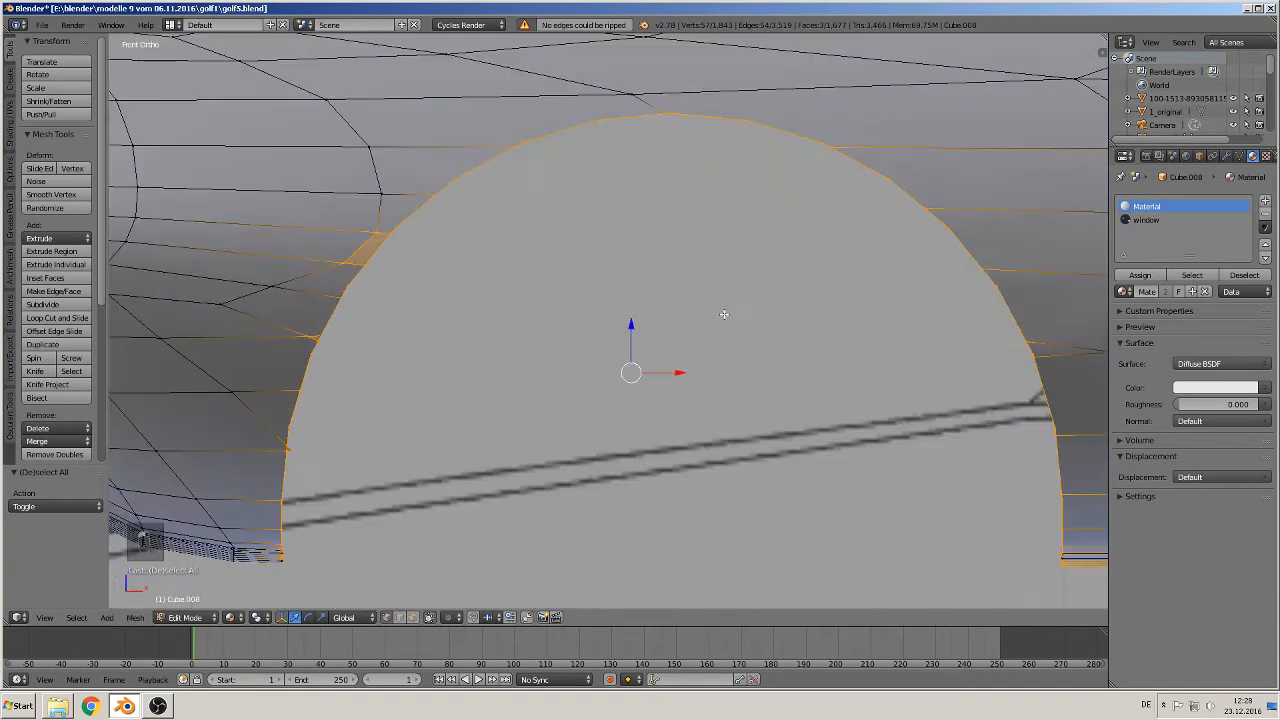
right_click(379, 241, "shift")
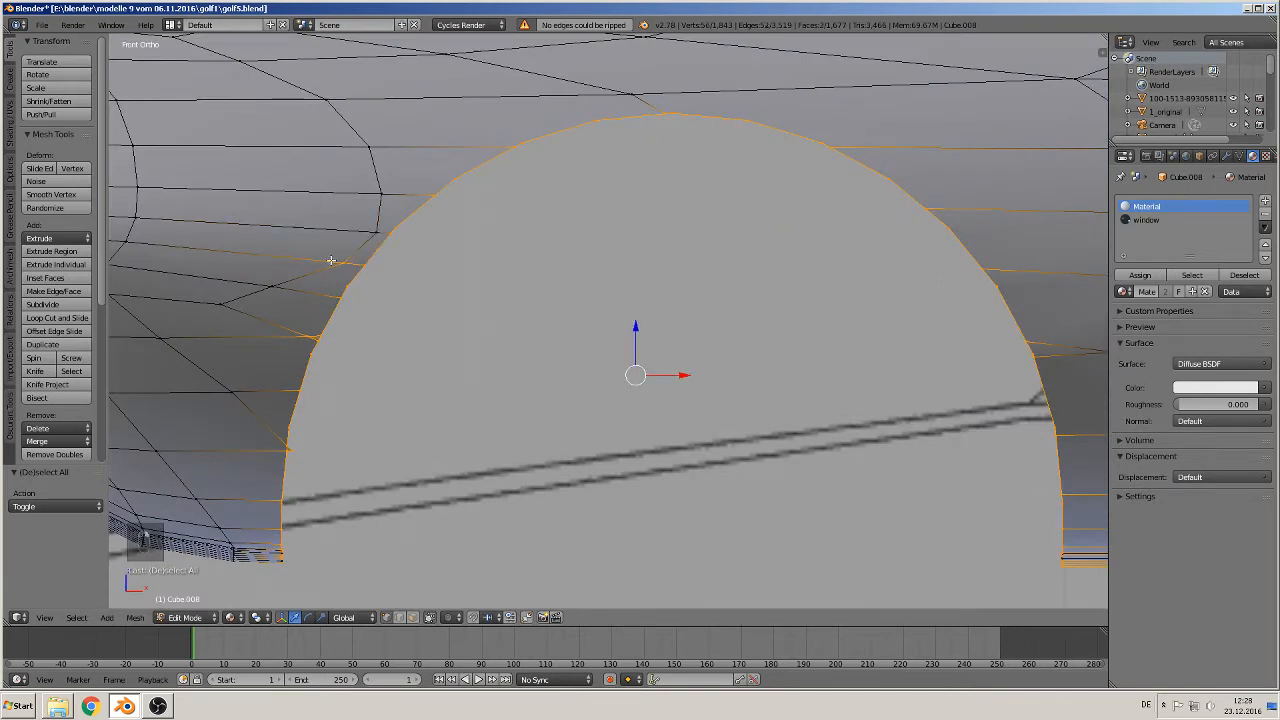
right_click(337, 260, "shift")
right_click(315, 336, "shift")
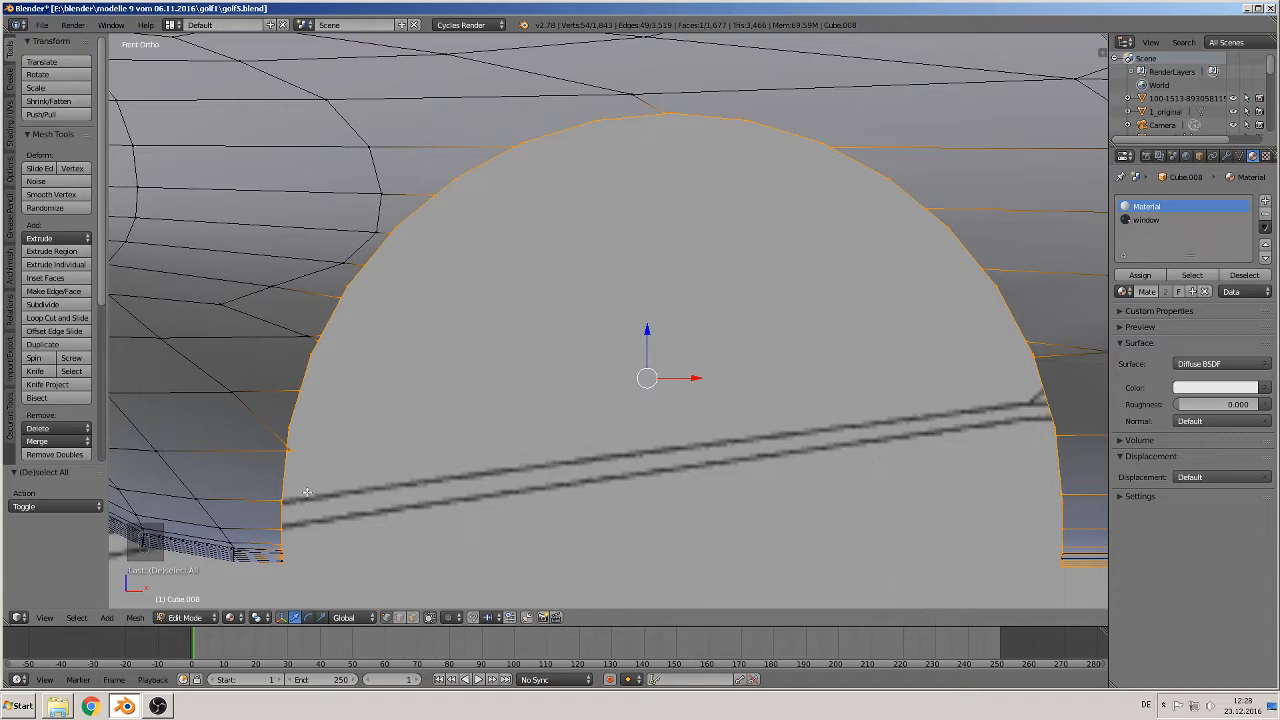
right_click(301, 451, "shift")
scroll(503, 448, "down", 2)
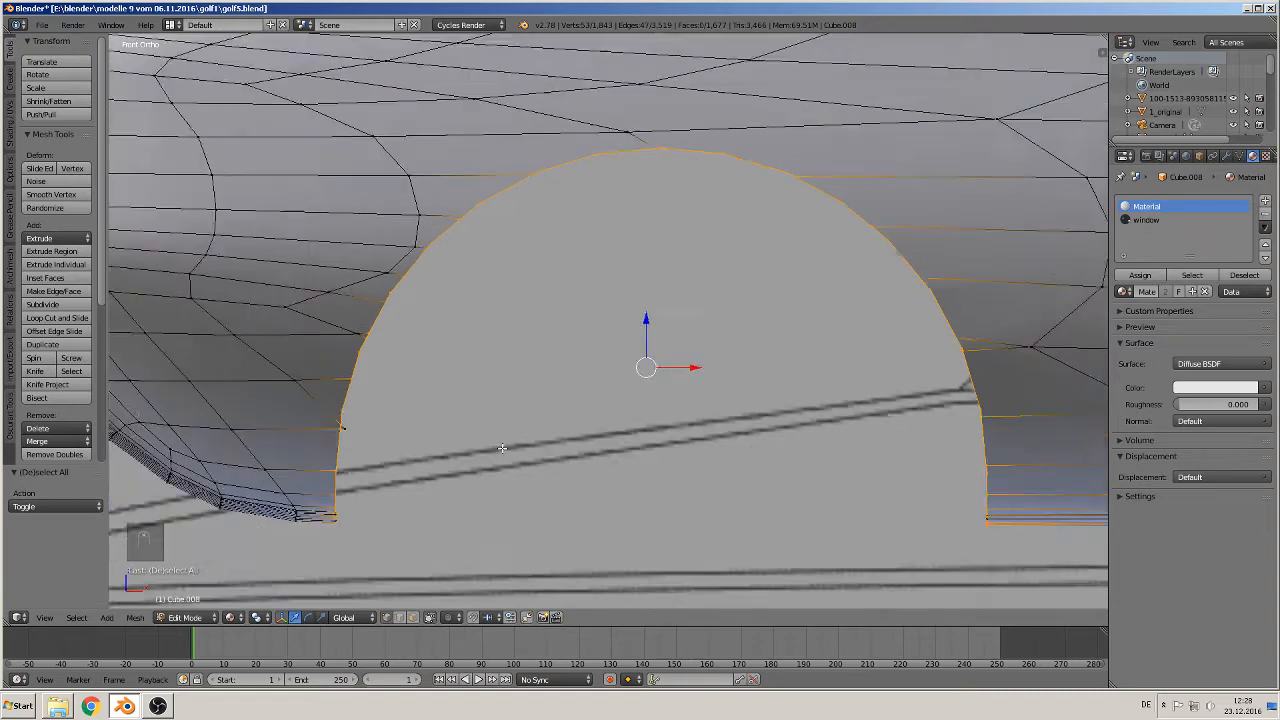
Deselect the underside vertices at both lower ends of the front wheel-arch rim
middle_click_drag(502, 446, 346, 353, "shift")
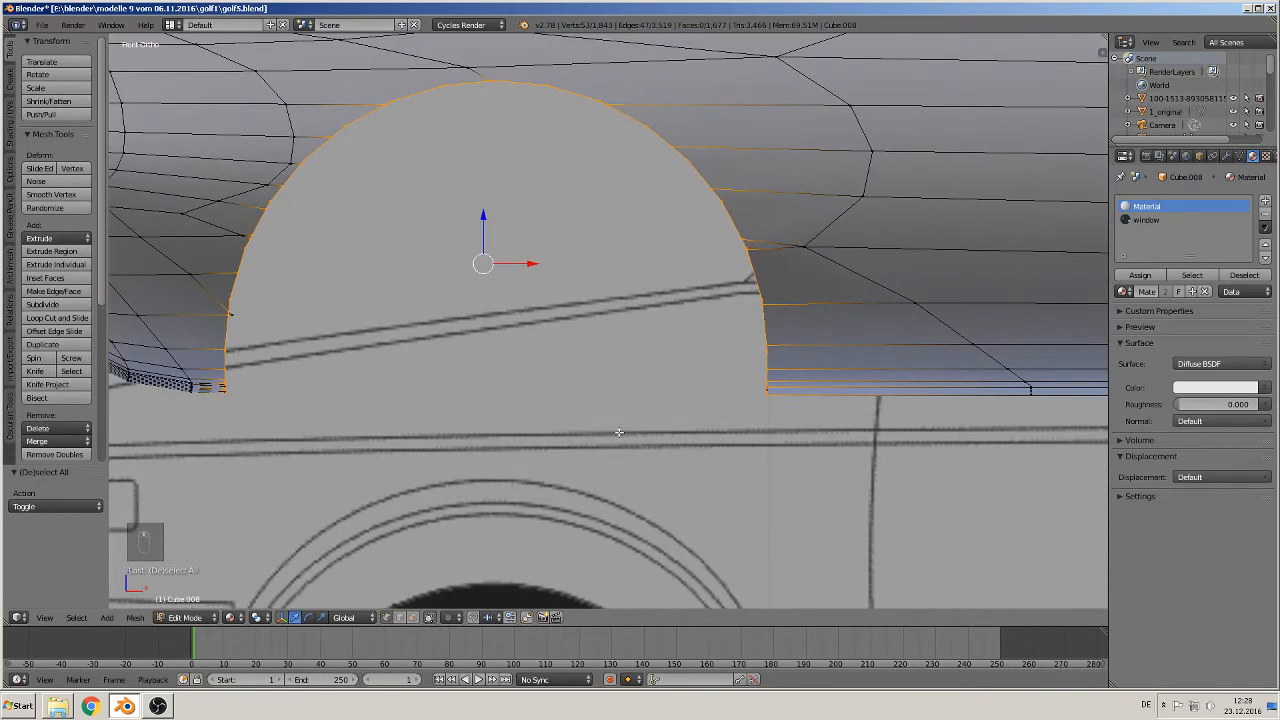
key("c")
middle_click(766, 403)
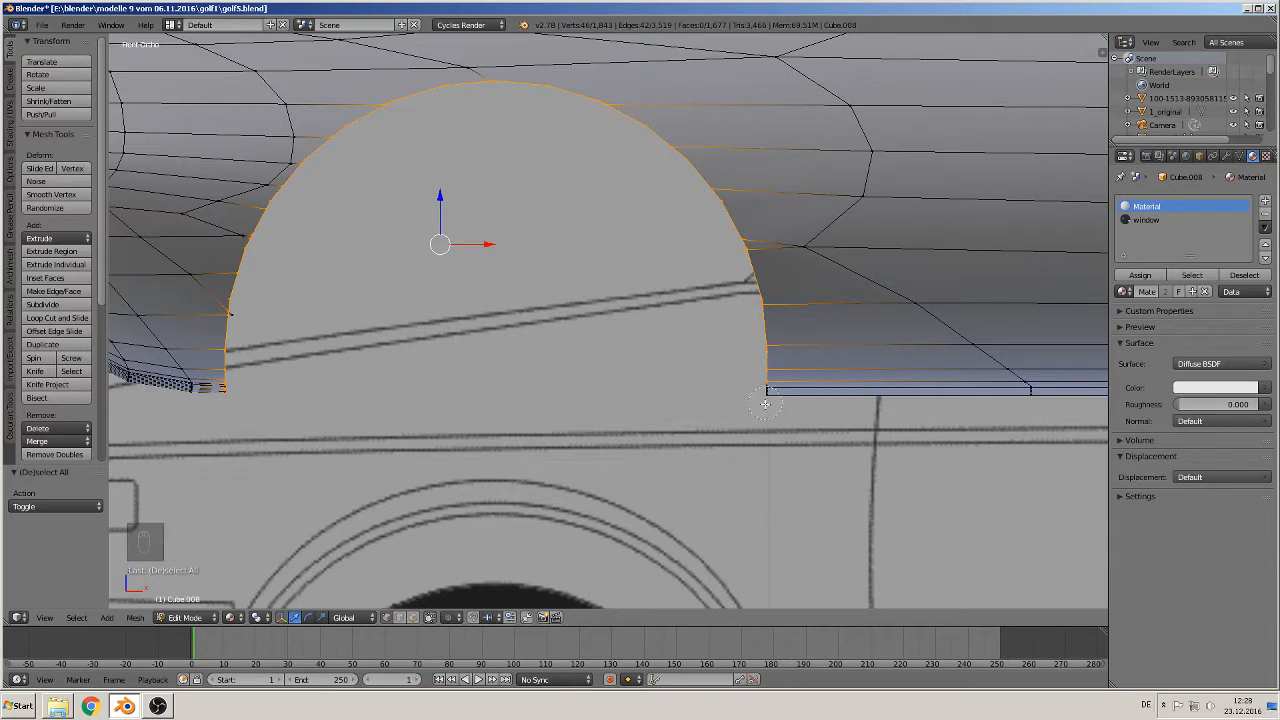
middle_click(226, 393)
right_click(227, 378, "shift")
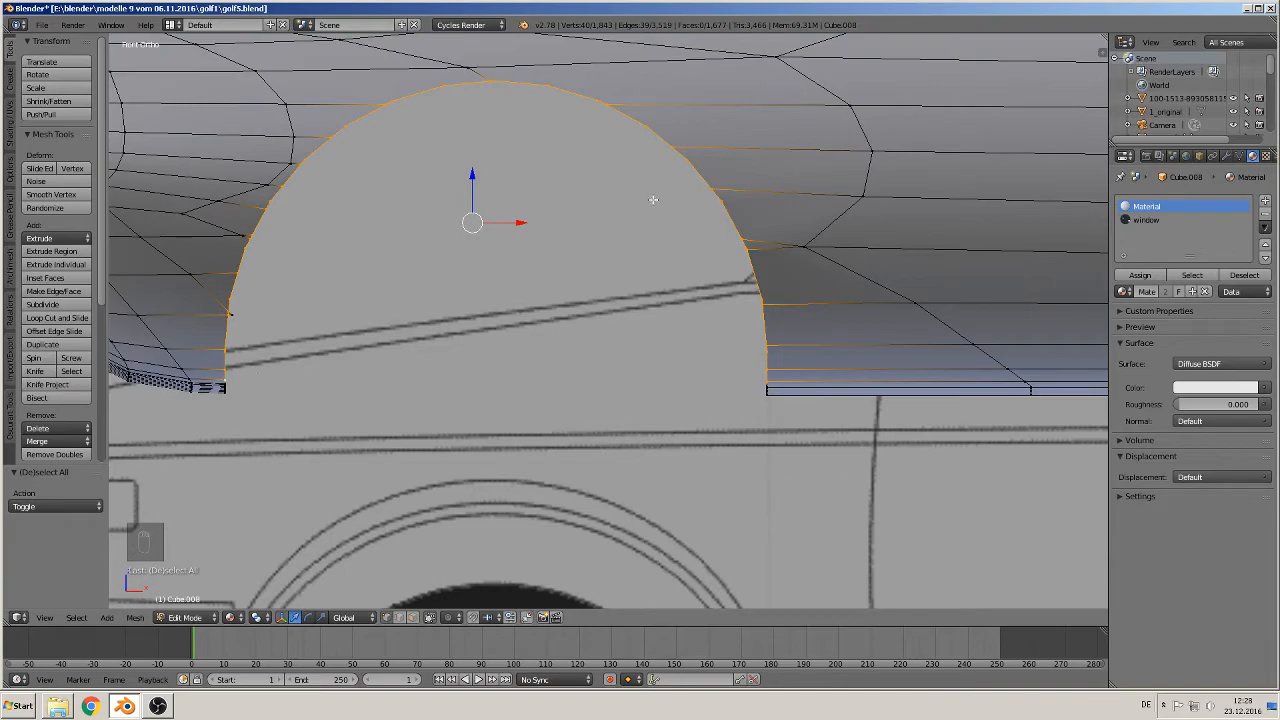
Extrude the front wheel-arch rim outward by -0.077 along Y and scale the new edge to 0.858
middle_click_drag(678, 351, 652, 260)
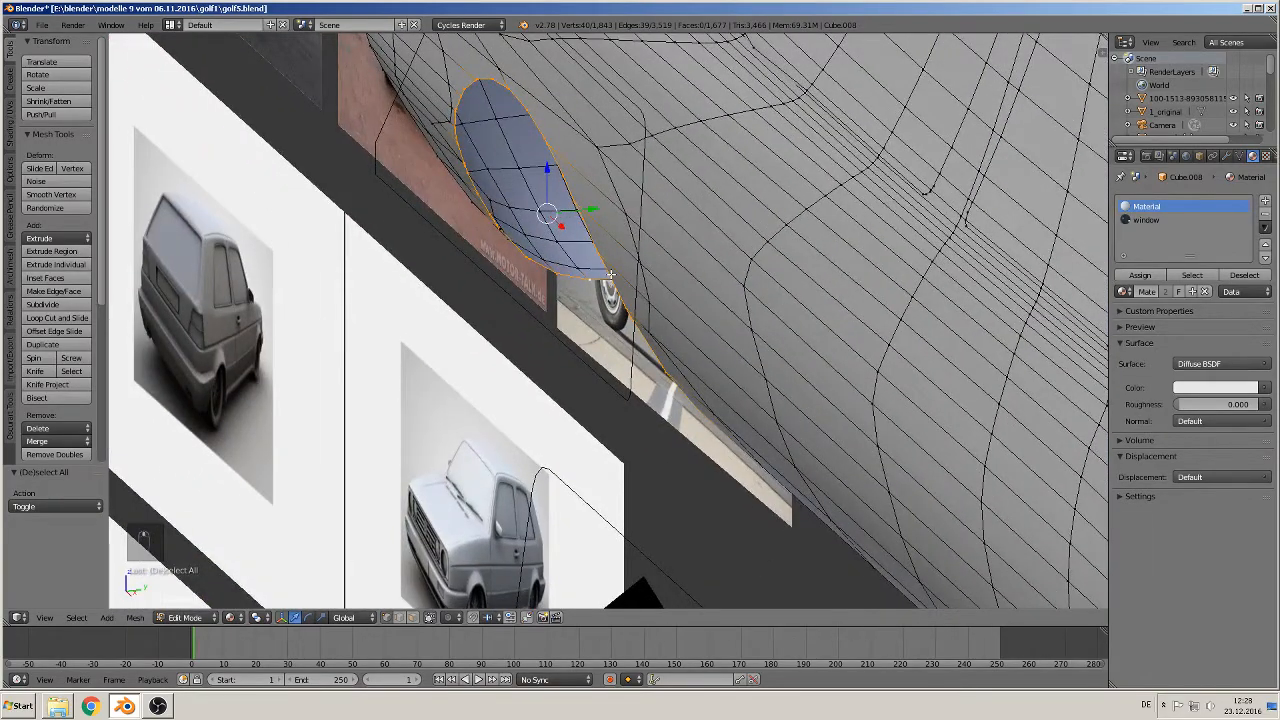
key("e")
left_click_drag(588, 210, 551, 225)
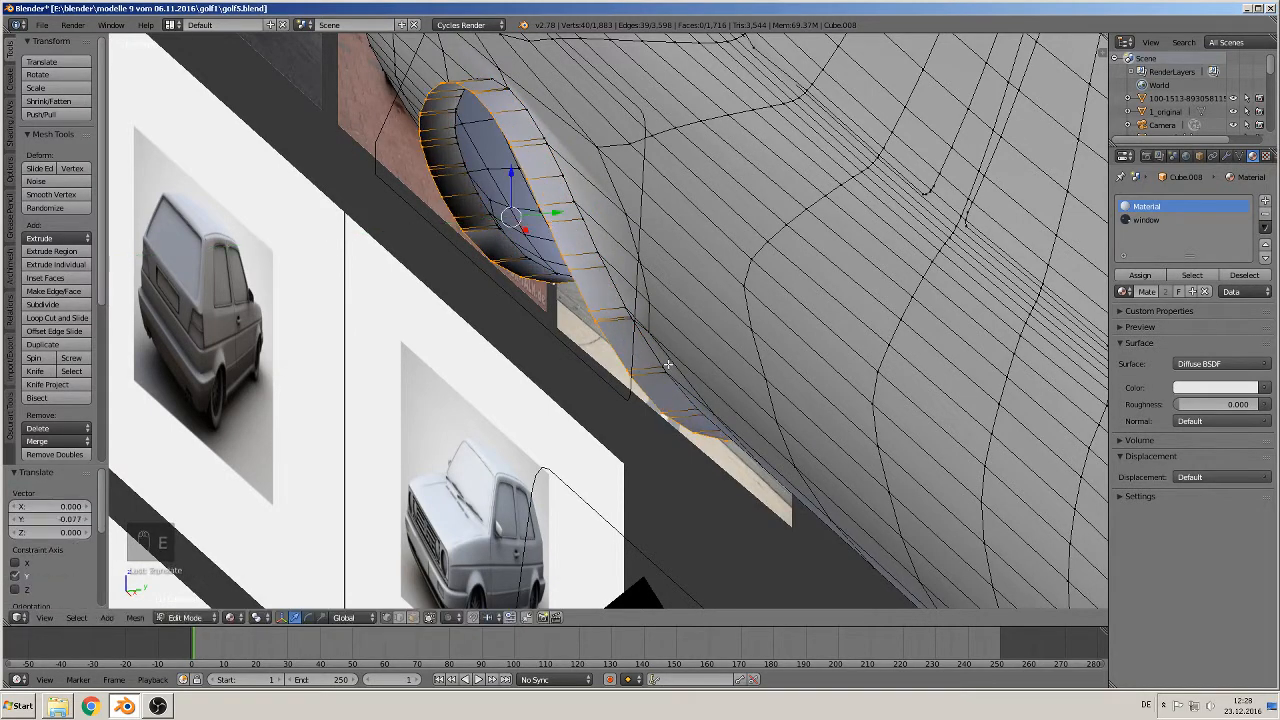
key("s")
left_click(646, 344)
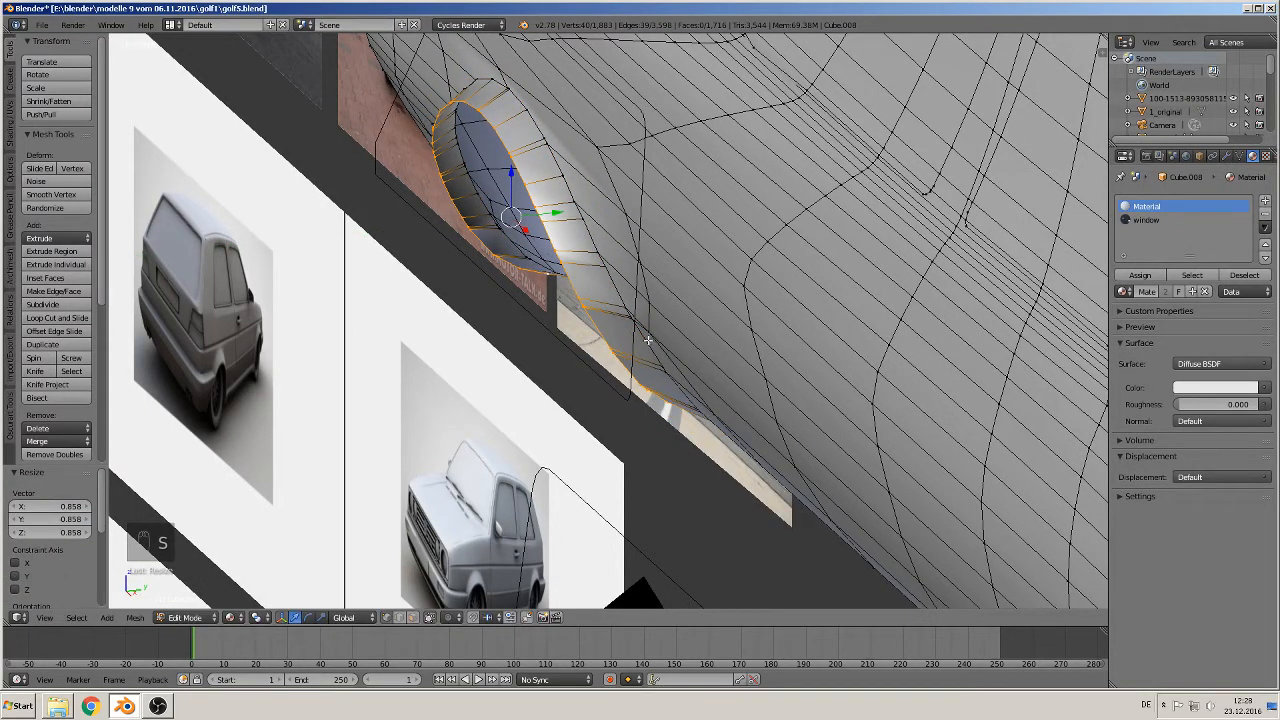
middle_click_drag(648, 340, 582, 272)
scroll(780, 309, "down", 3)
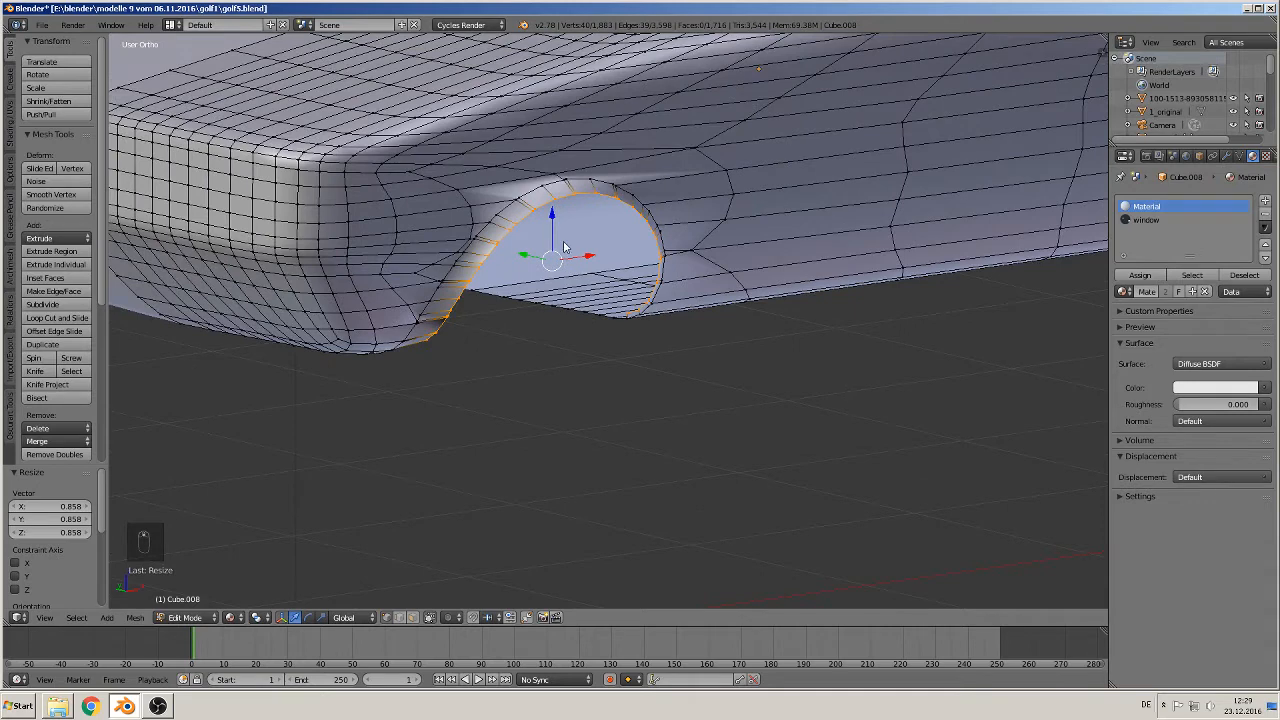
Add two edge loops around the front wheel-arch rim strip, one close to its outer edge and one close to its inner edge
key("Tab")
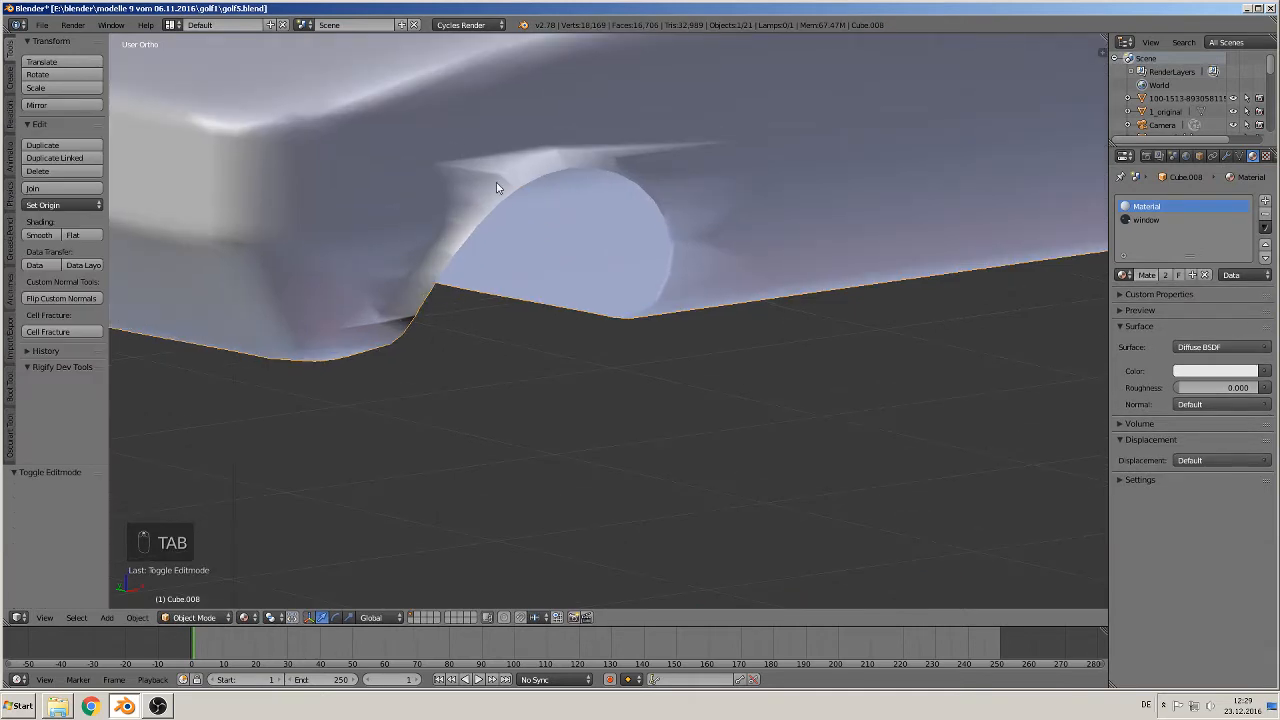
key("Tab")
middle_click_drag(497, 187, 502, 226)
key("ctrl+r")
left_click(500, 216)
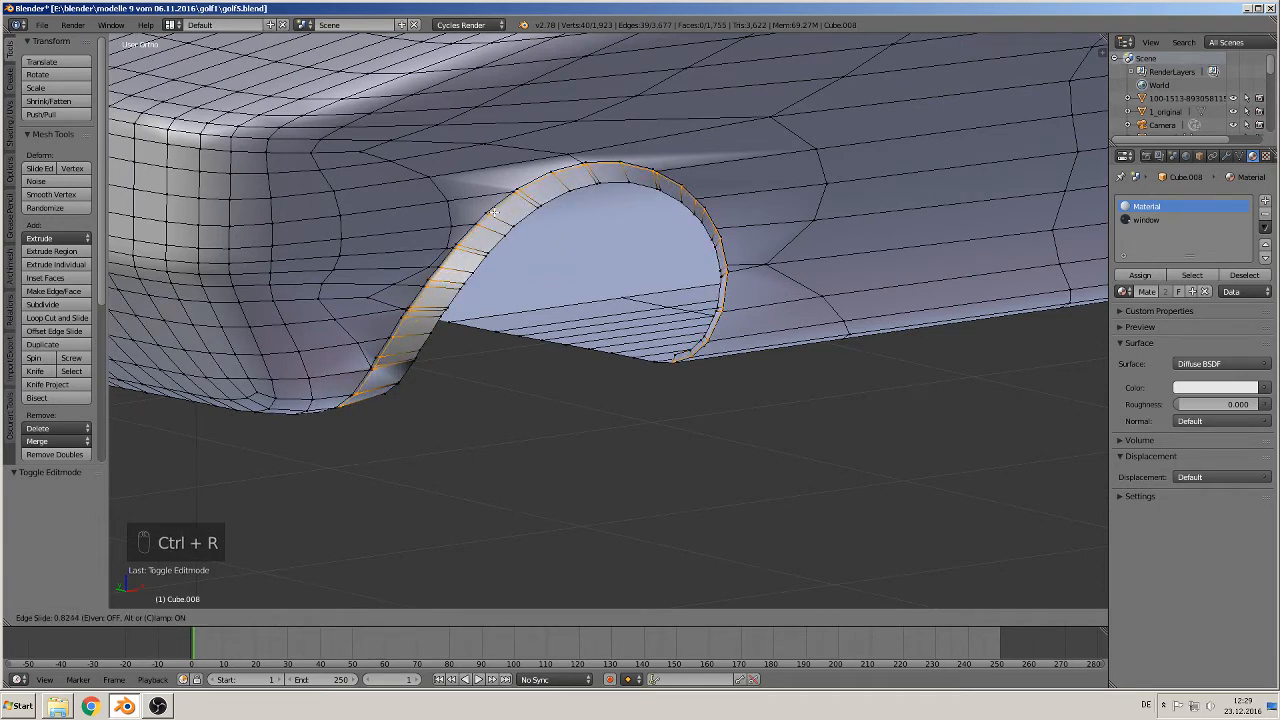
left_click(493, 212)
key("ctrl+r")
left_click(508, 220)
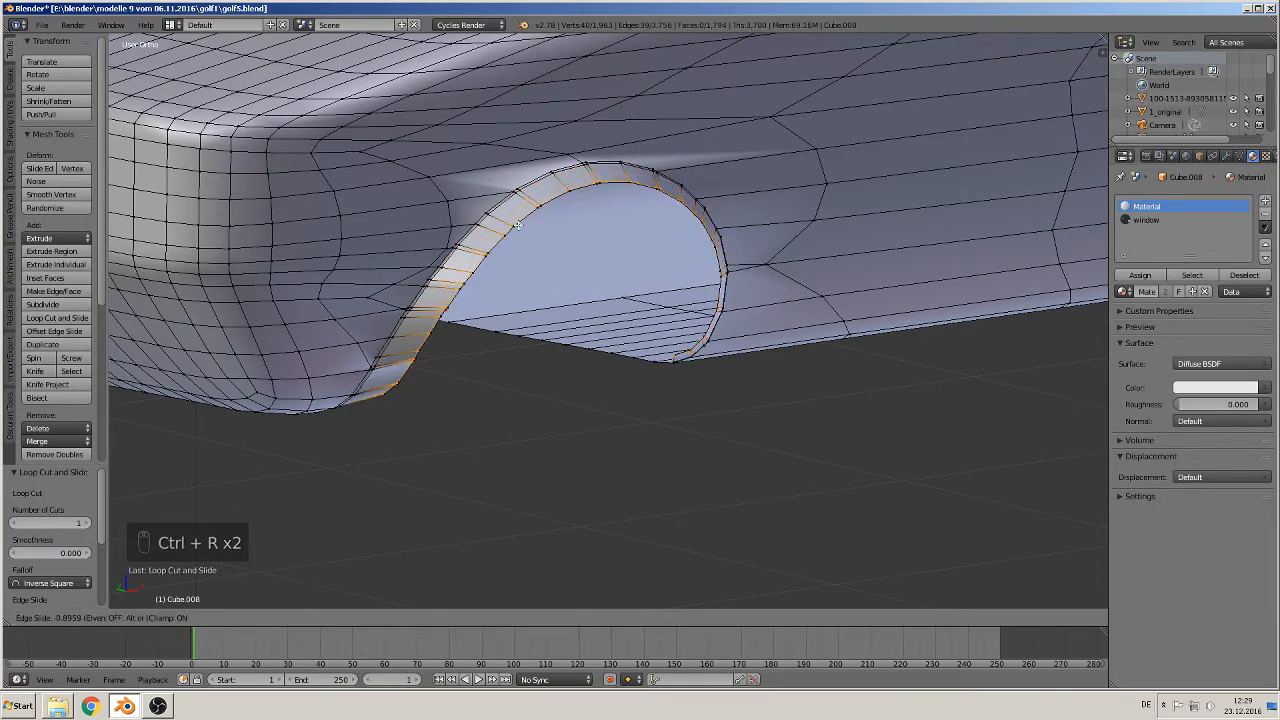
left_click(519, 229)
key("Tab")
middle_click_drag(519, 232, 455, 225)
scroll(475, 268, "down", 6)
scroll(432, 236, "up", 2)
Grow the edge selection to cover the whole front wheel-arch rim strip and separate it from the body into its own object
key("Tab")
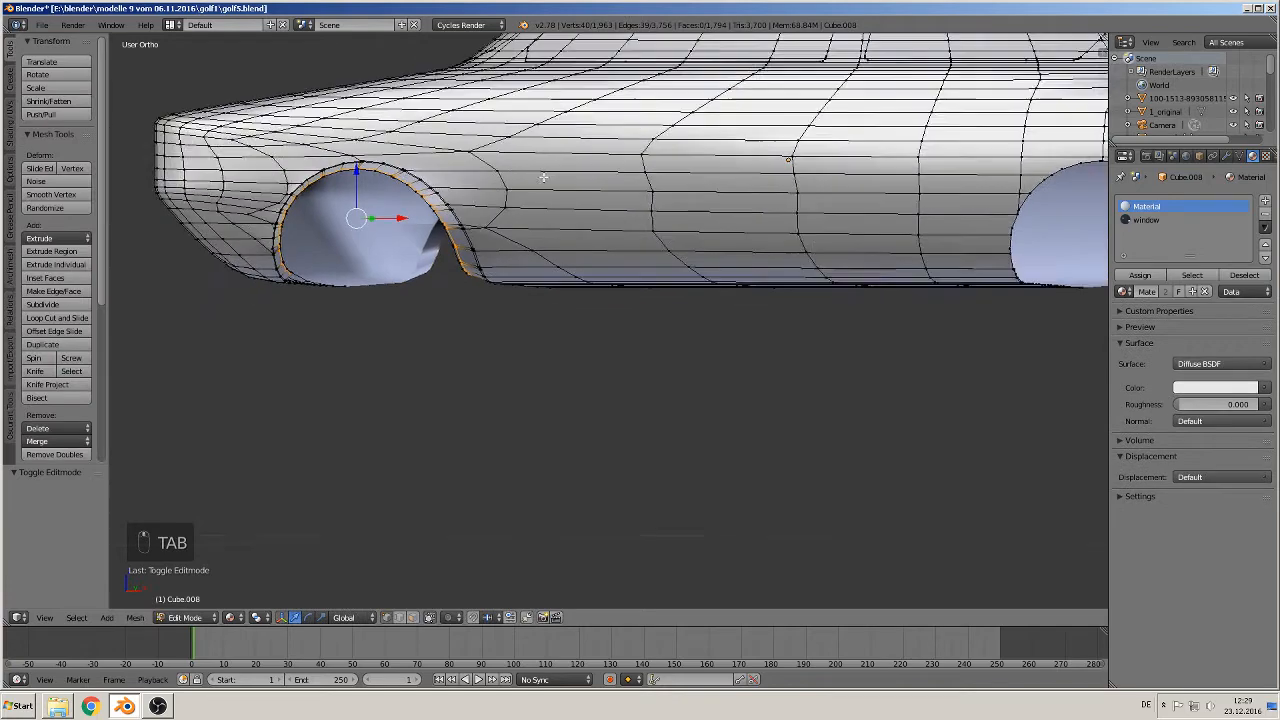
middle_click_drag(543, 177, 603, 290)
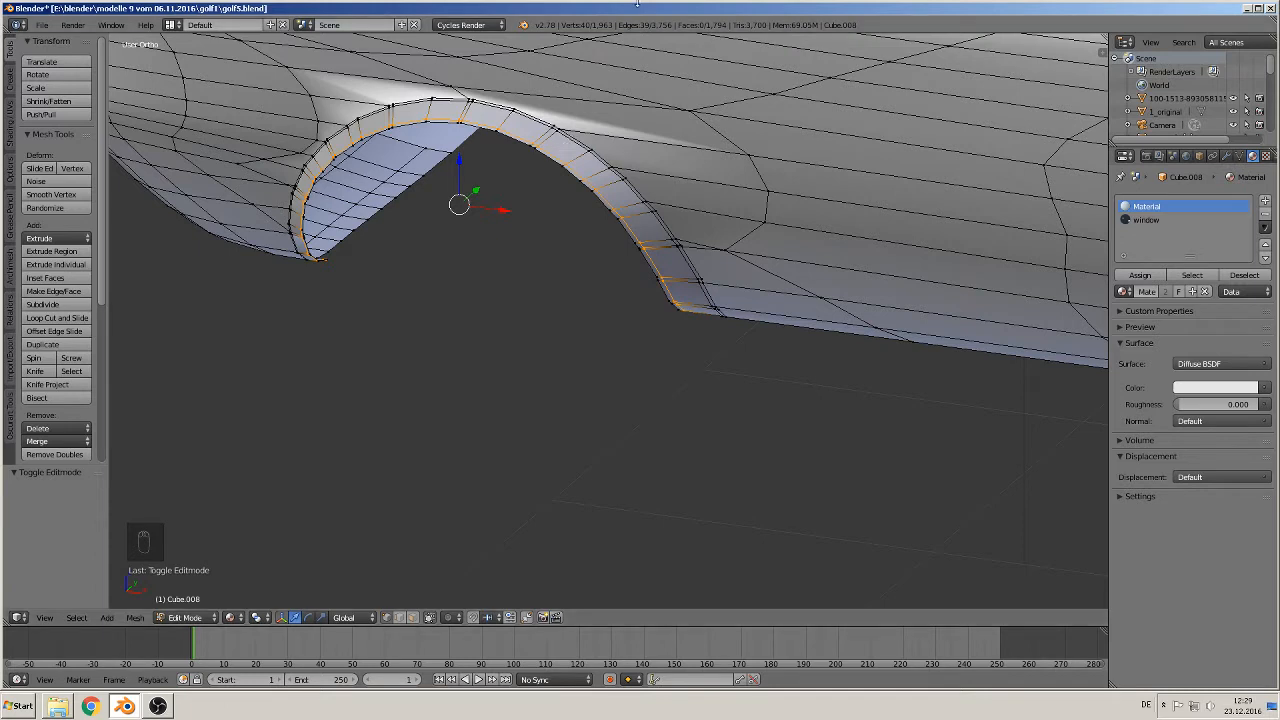
key("ctrl+KP_Add")
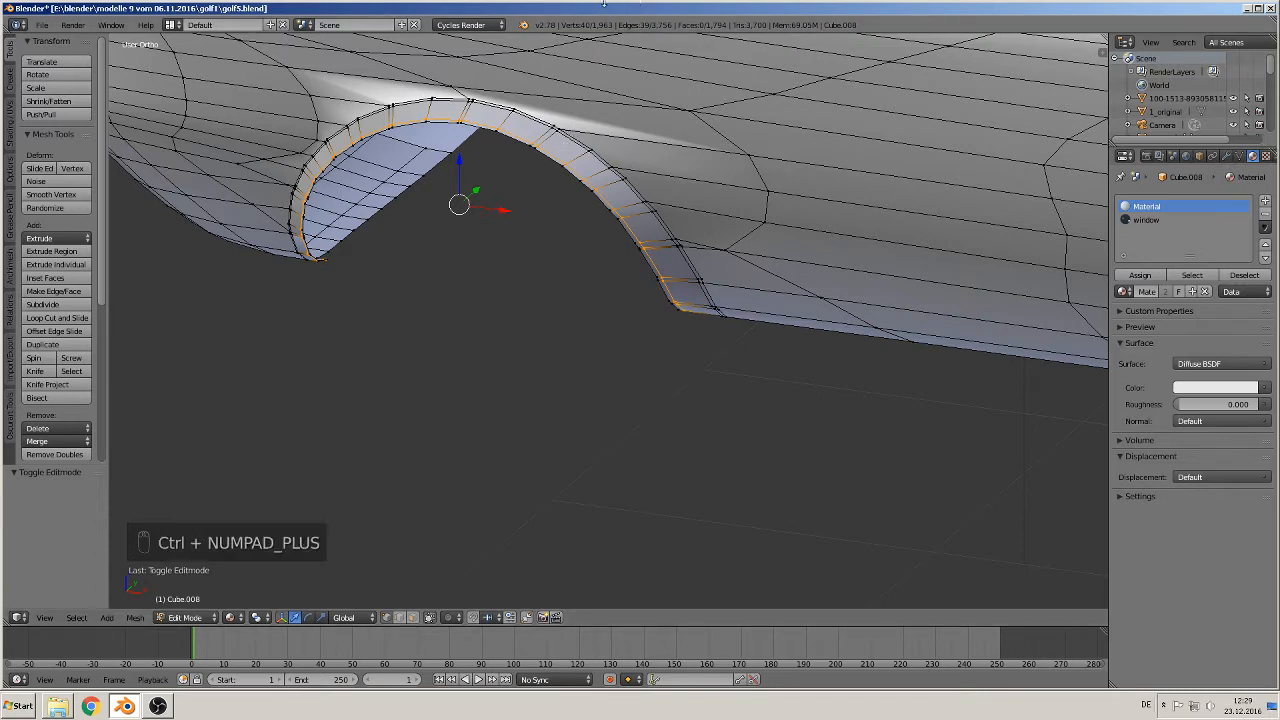
key("ctrl+KP_Add")
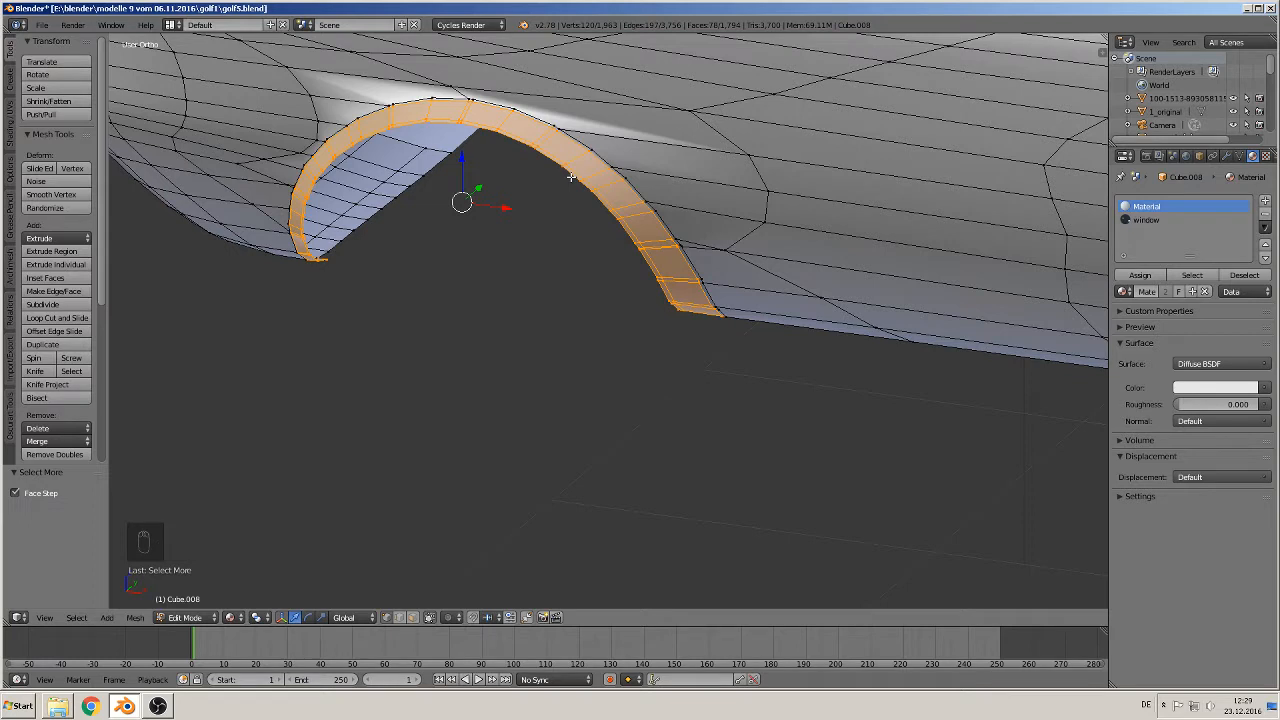
key("p")
left_click(573, 179)
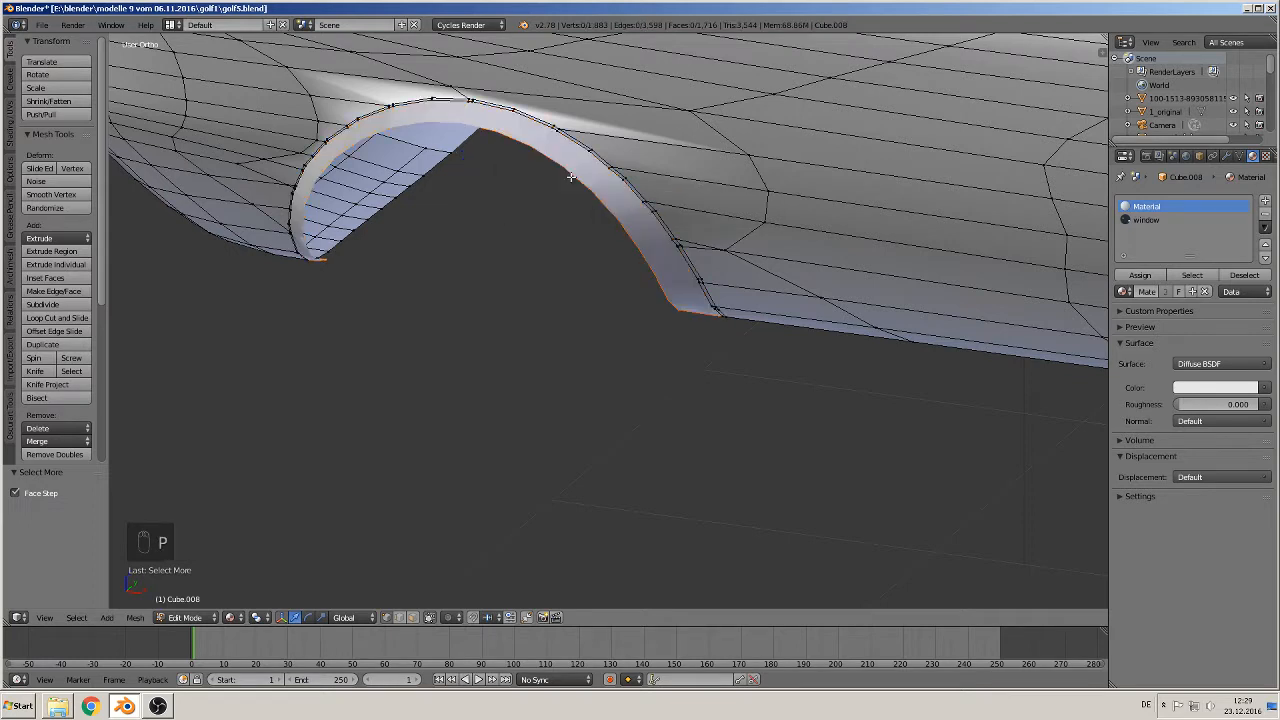
key("Tab")
Select the separated front arch rim object and move it -0.898 along Y, away from the body
scroll(540, 230, "down", 4)
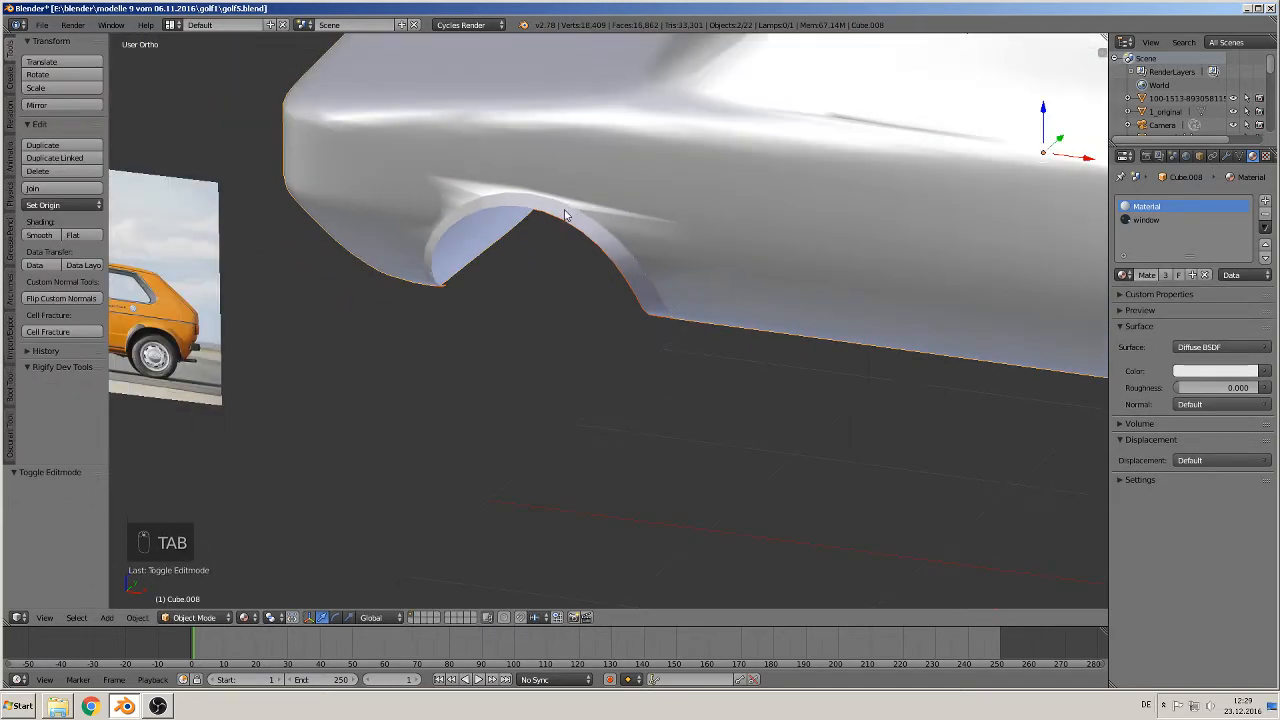
mouse_move(516, 277)
middle_mouse_down()
mouse_move(496, 288)
mouse_move(534, 275)
middle_mouse_up()
scroll(538, 255, "up", 3)
key("Tab")
key("Tab")
key("Tab")
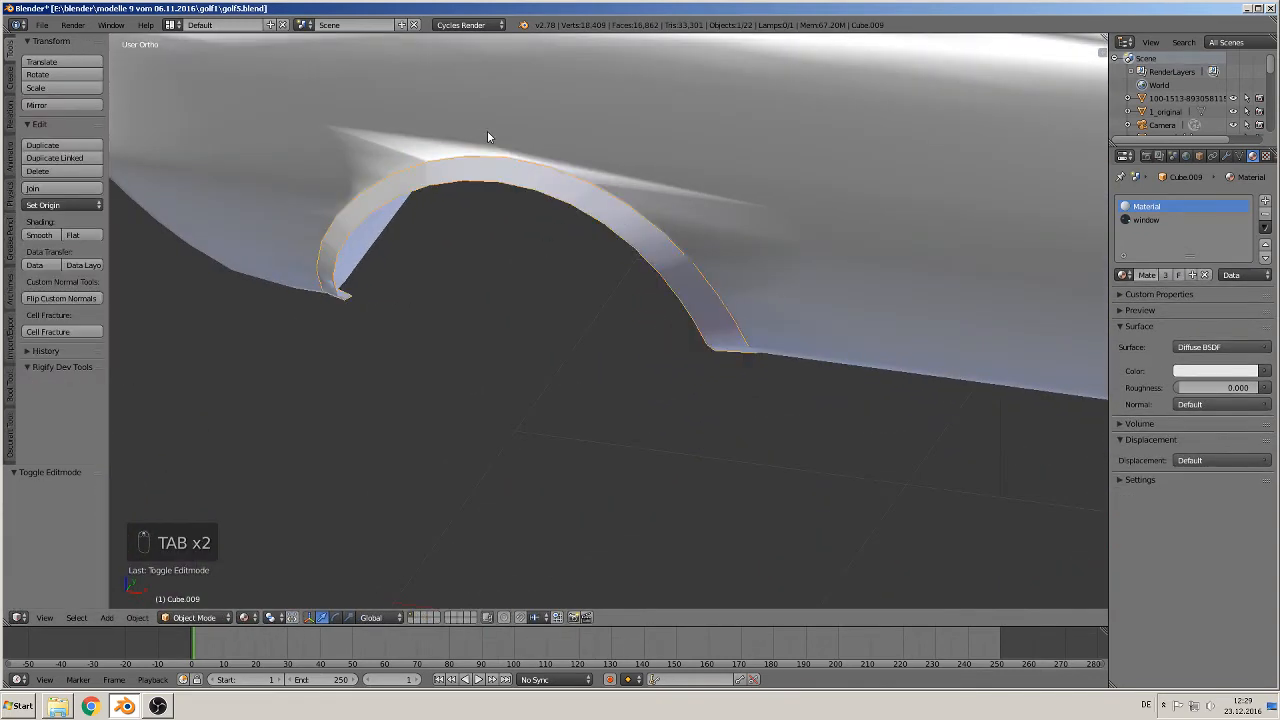
middle_click_drag(491, 168, 431, 294)
key("Tab")
scroll(529, 227, "down", 1)
right_click(534, 216)
scroll(875, 266, "down", 4)
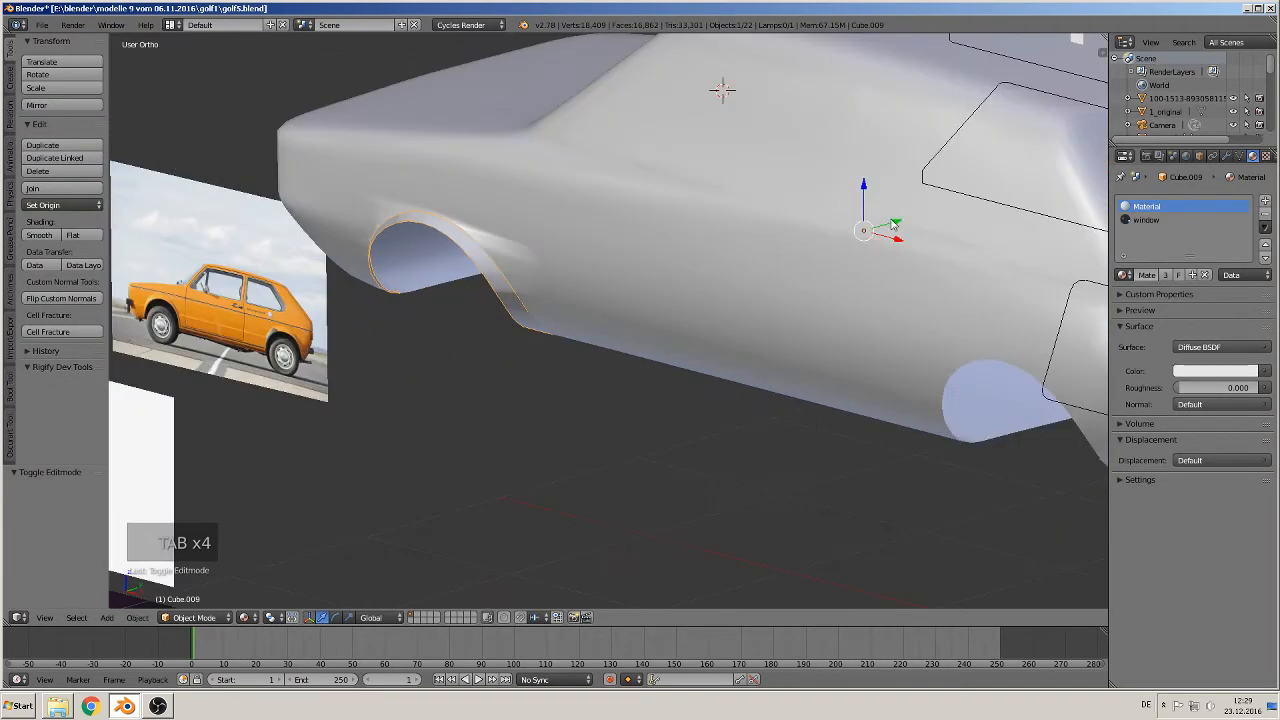
left_click_drag(893, 224, 766, 263)
scroll(371, 257, "up", 3)
scroll(259, 317, "up", 1)
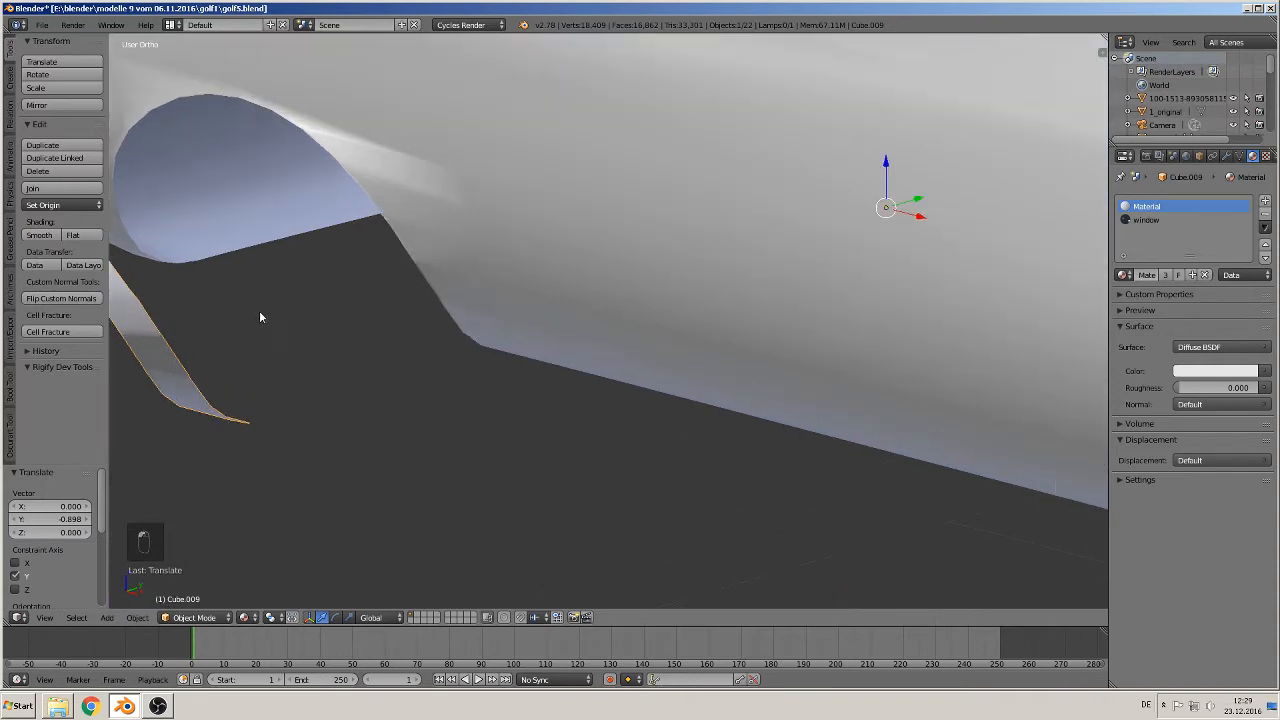
Delete the vertices of the edge loop bordering the front wheel-arch opening on the car body
middle_click_drag(259, 317, 653, 491, "shift")
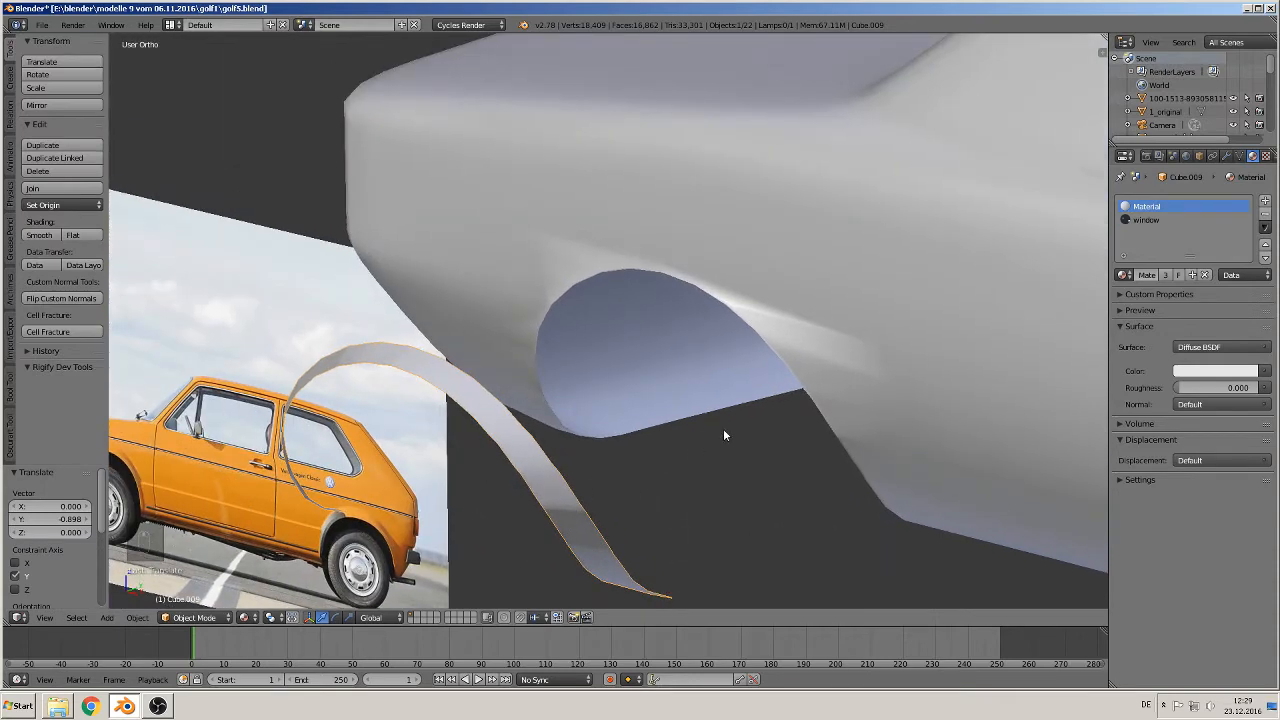
right_click(811, 309)
key("Tab")
scroll(812, 337, "up", 2)
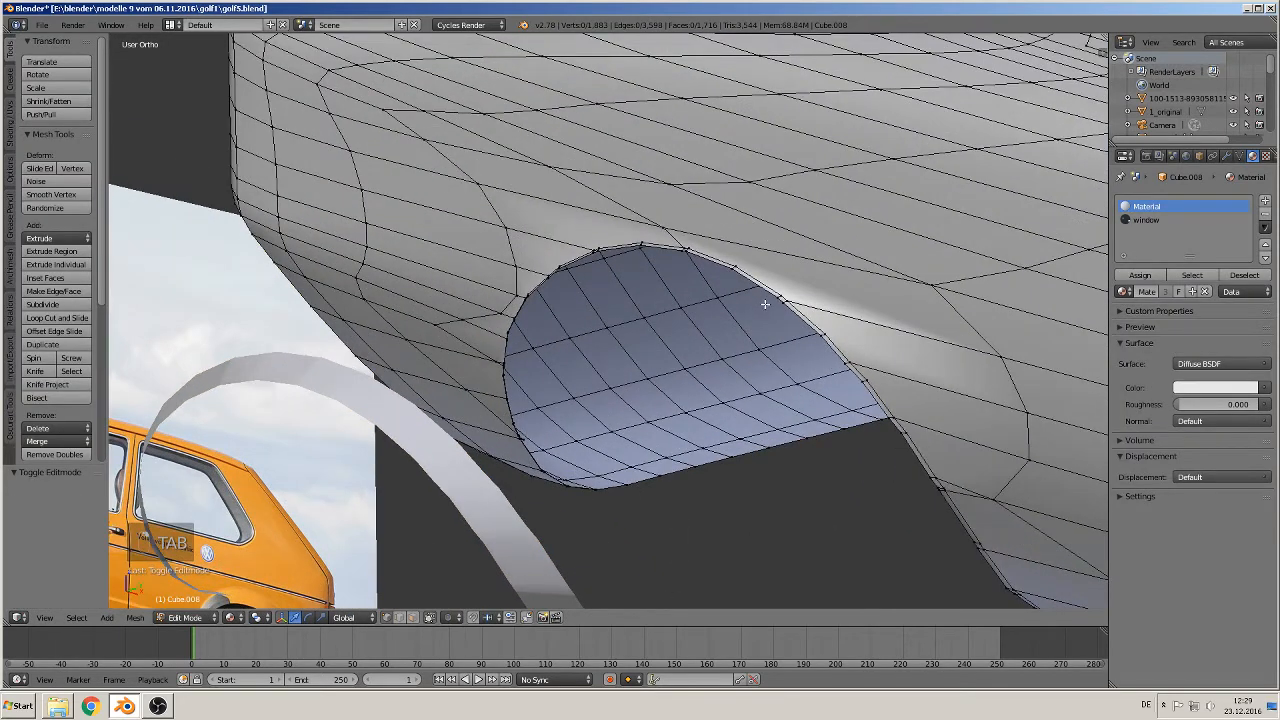
scroll(765, 303, "up", 1)
right_click(741, 256, "alt")
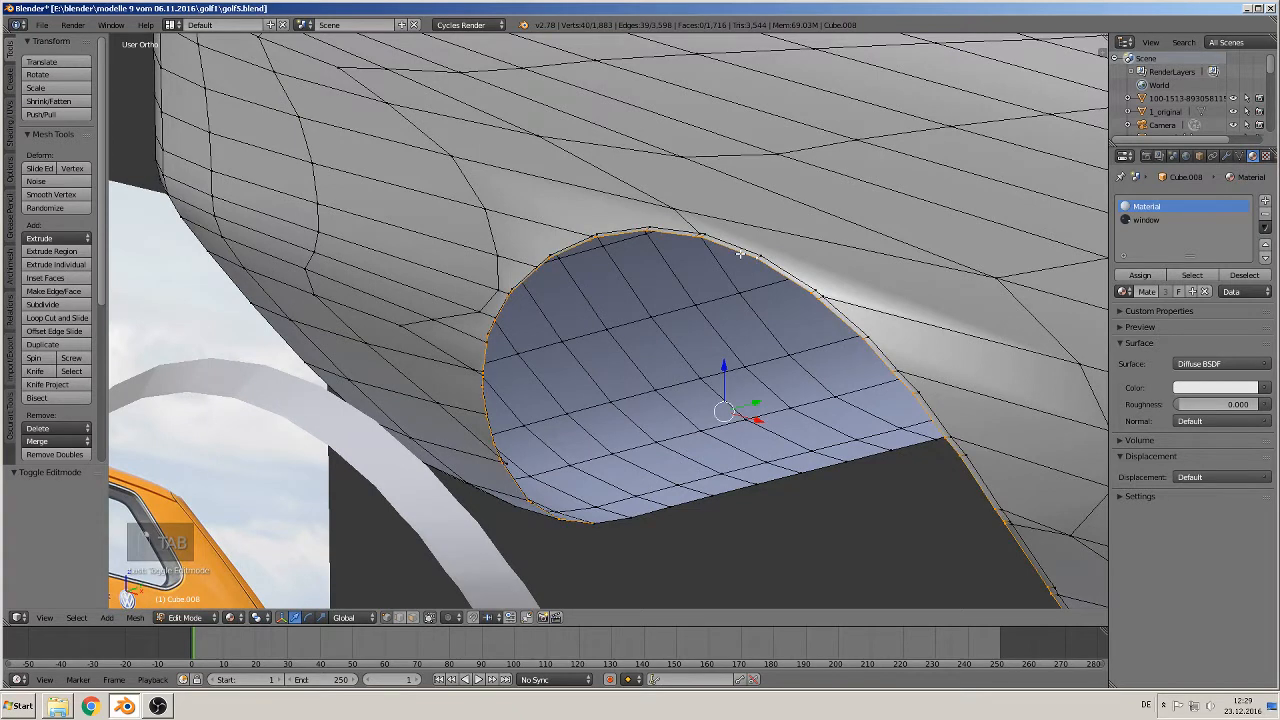
key("x")
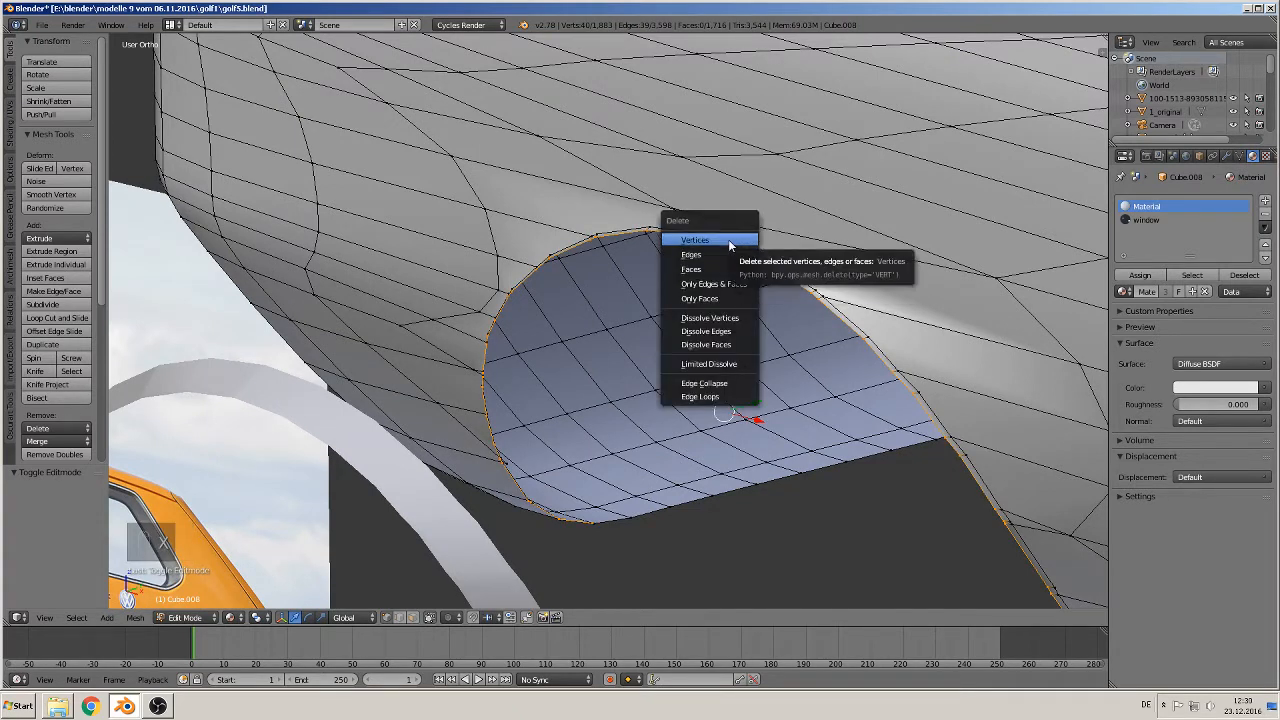
left_click(728, 239)
scroll(743, 290, "down", 3)
key("Tab")
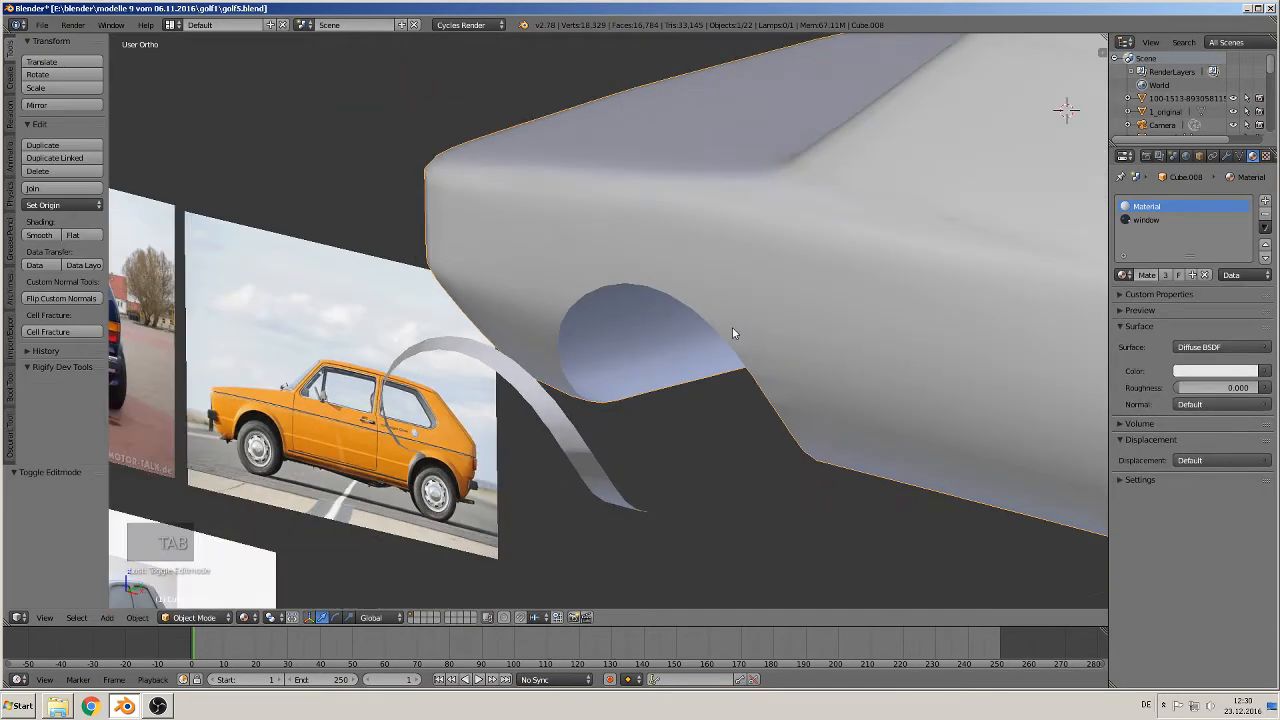
Move the separated front arch rim 0.914 along Y, back against the body's wheel-arch opening
scroll(684, 299, "down", 2)
right_click(563, 379)
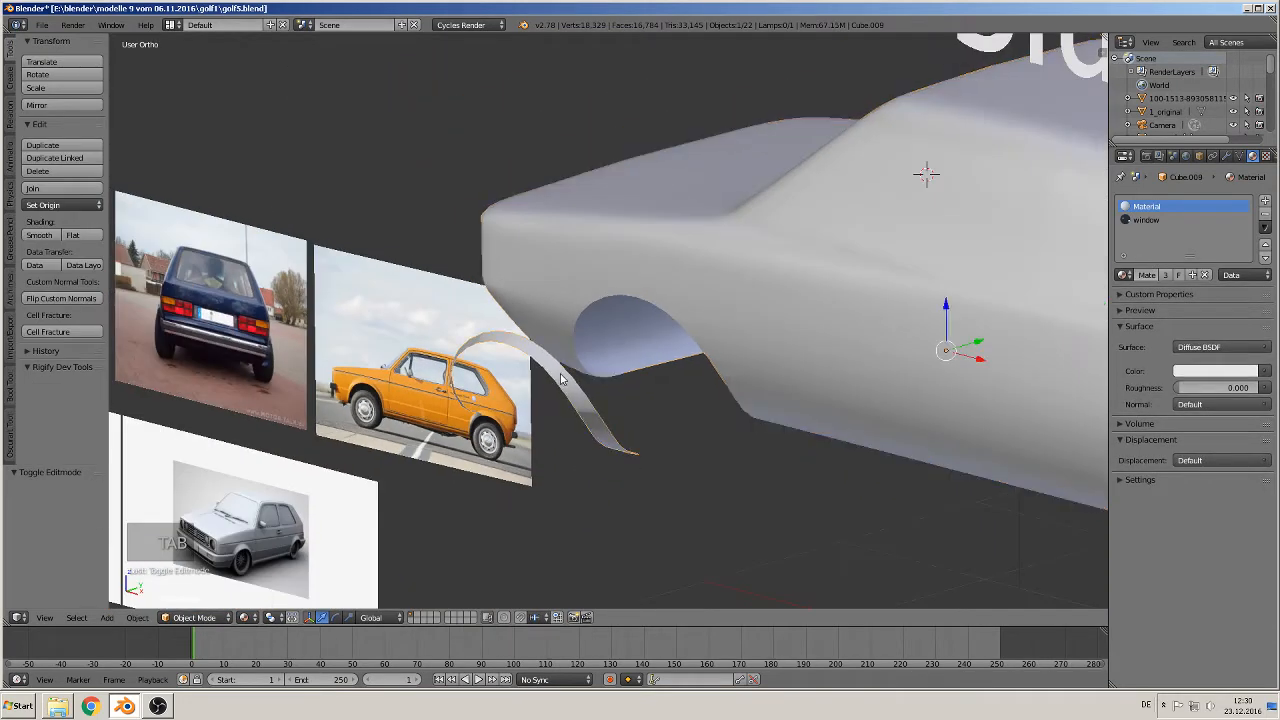
scroll(563, 379, "down", 2)
left_click_drag(876, 332, 953, 285)
scroll(863, 374, "up", 2)
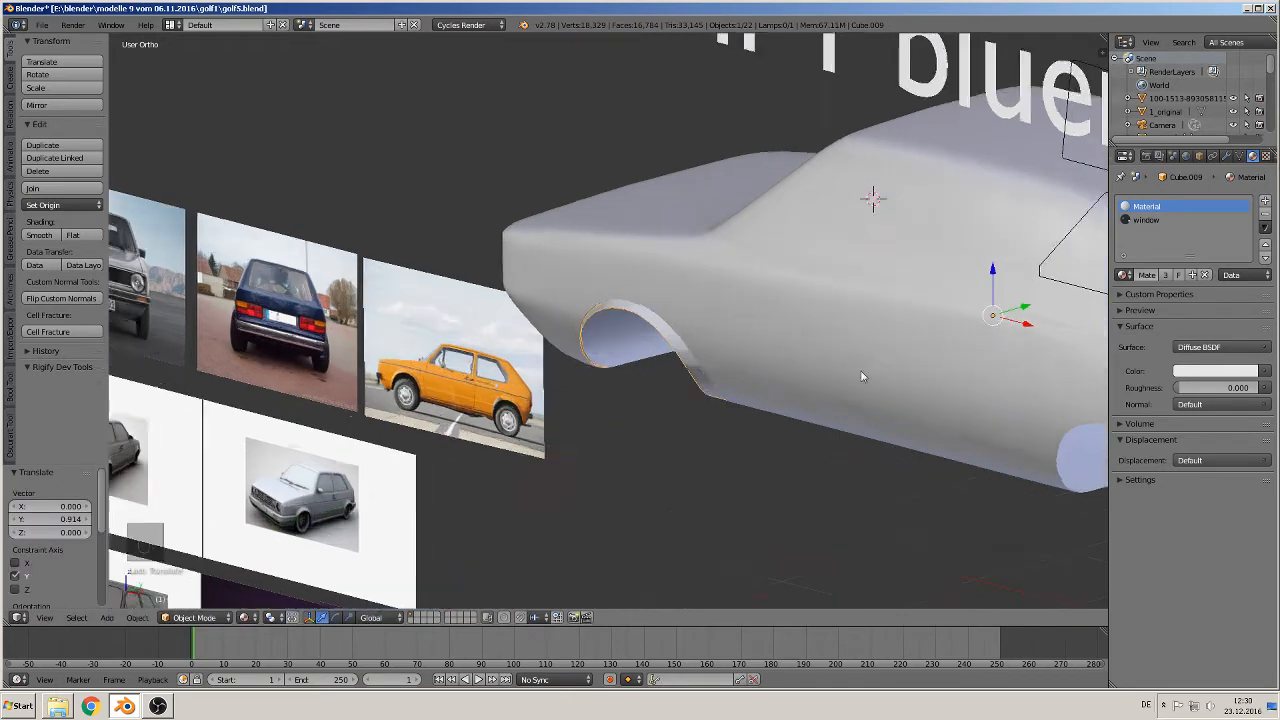
middle_click_drag(858, 373, 642, 353)
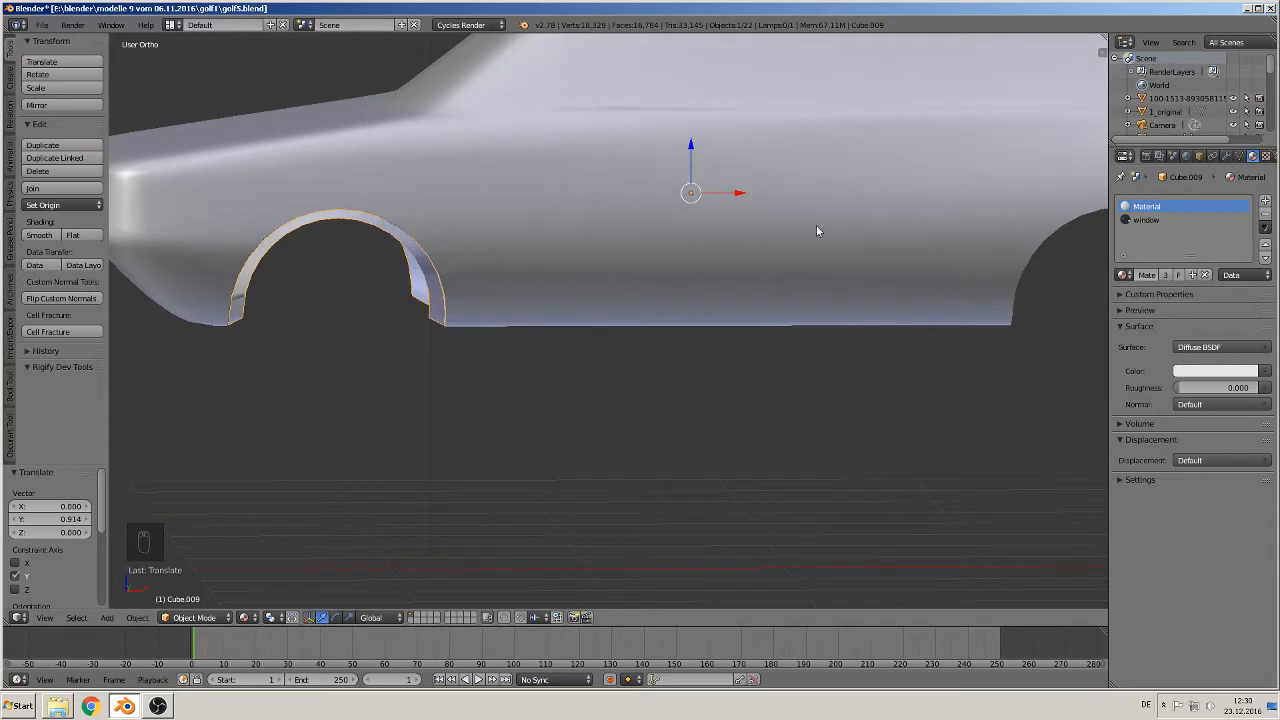
Set the front arch rim's origin to its geometry and remove its Mirror modifier
scroll(616, 309, "down", 6)
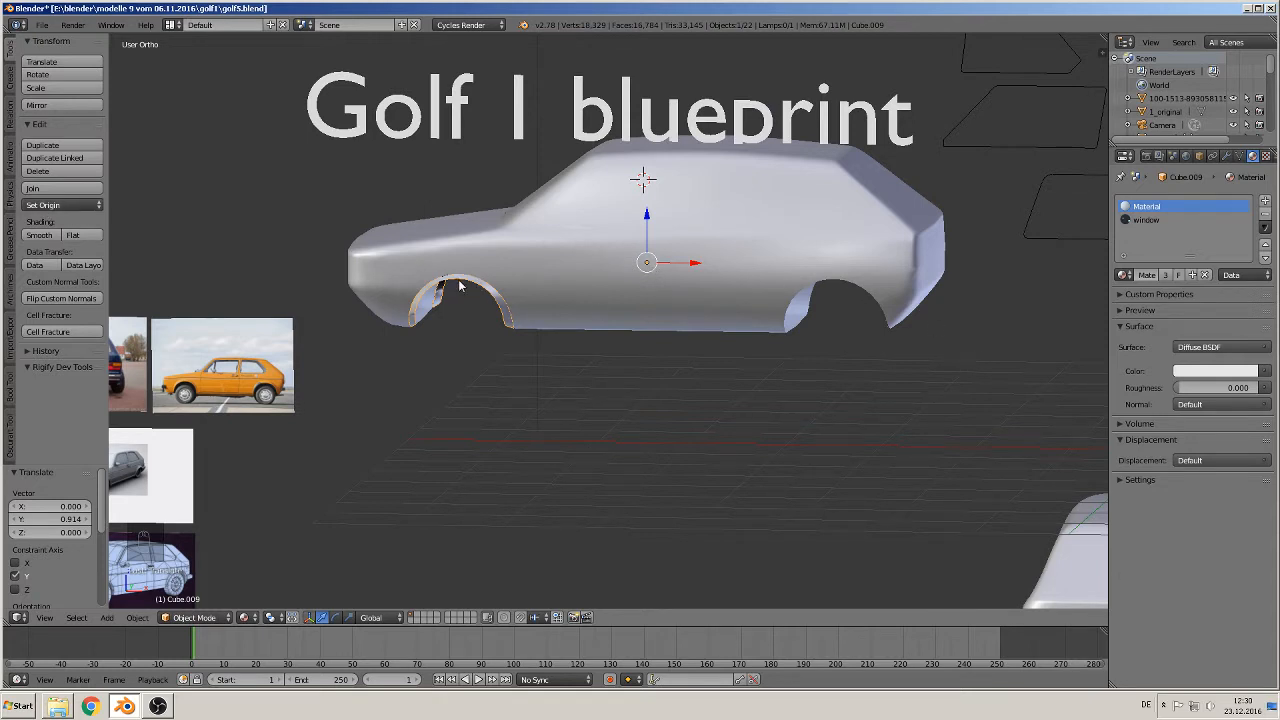
left_click(72, 206)
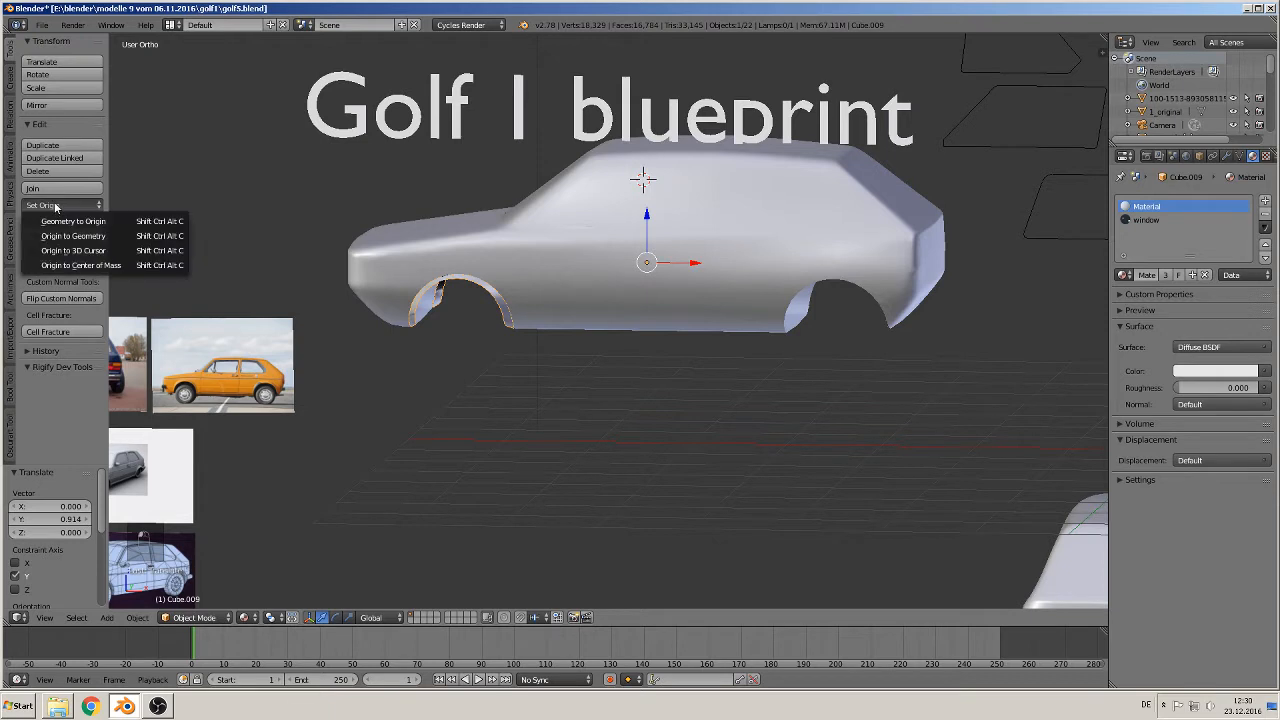
left_click(98, 240)
scroll(510, 349, "up", 3)
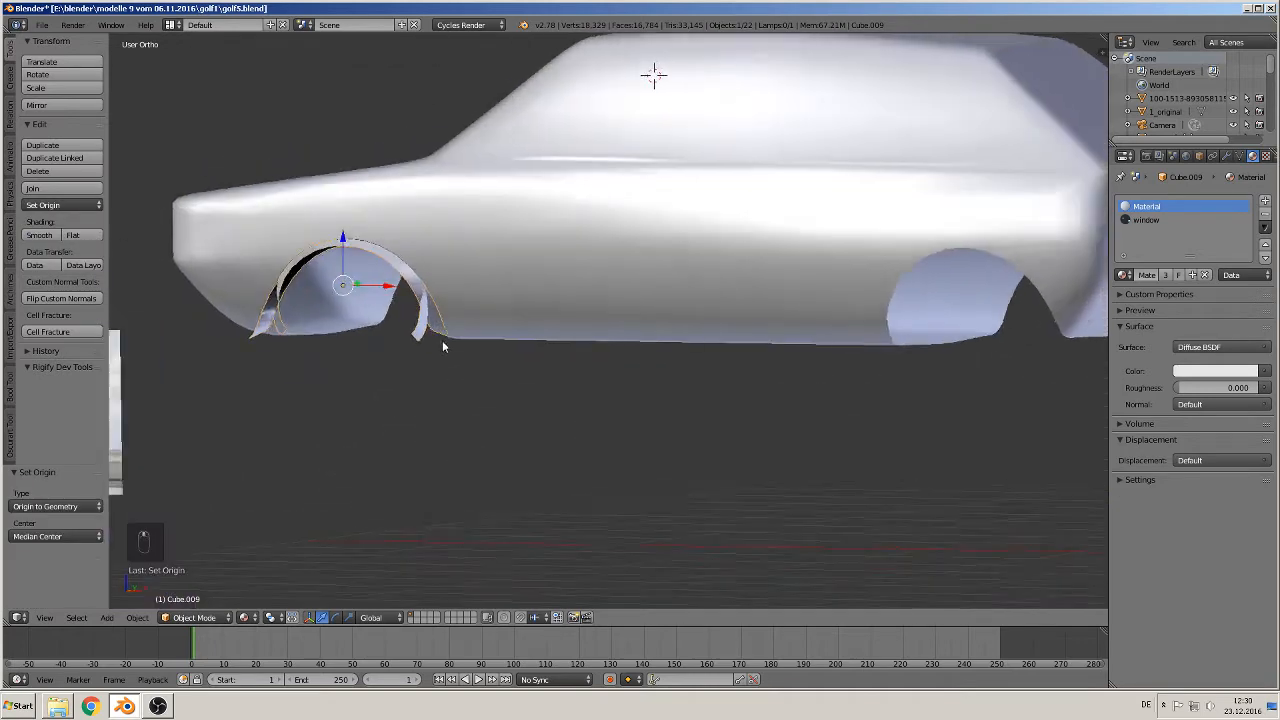
mouse_move(443, 346)
middle_mouse_down()
mouse_move(337, 357)
mouse_move(450, 346)
middle_mouse_up()
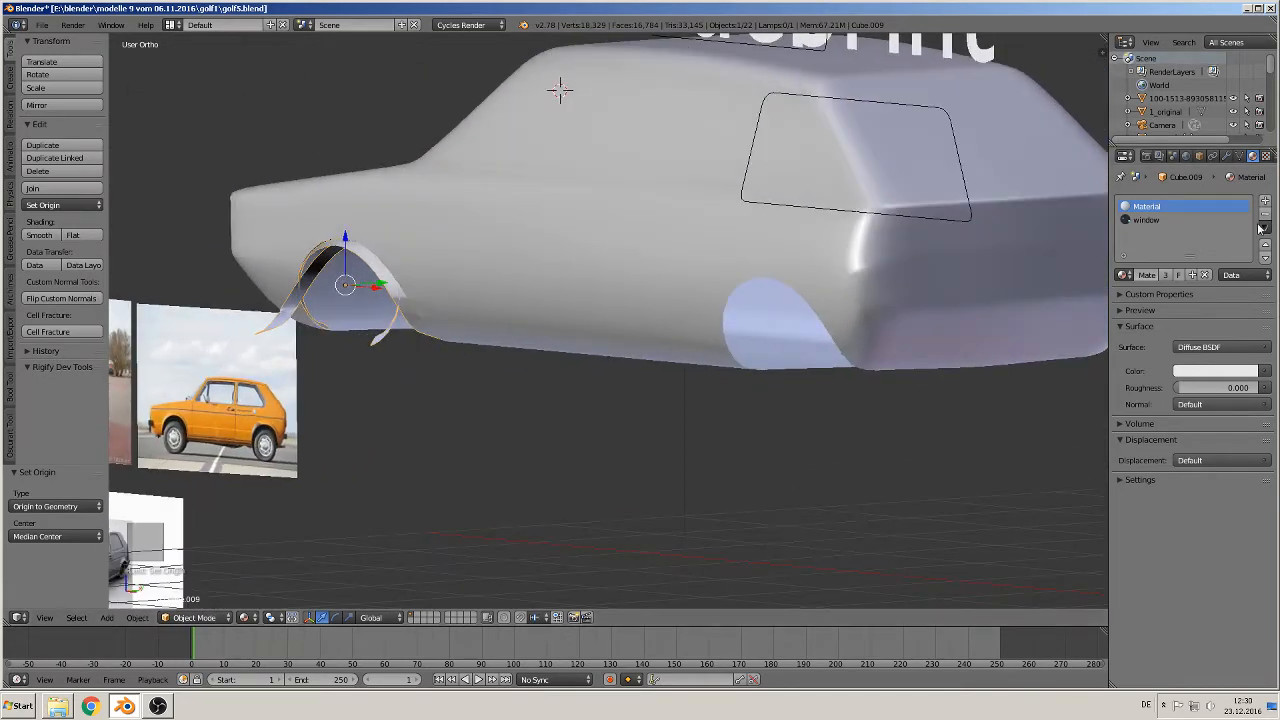
left_click(1226, 156)
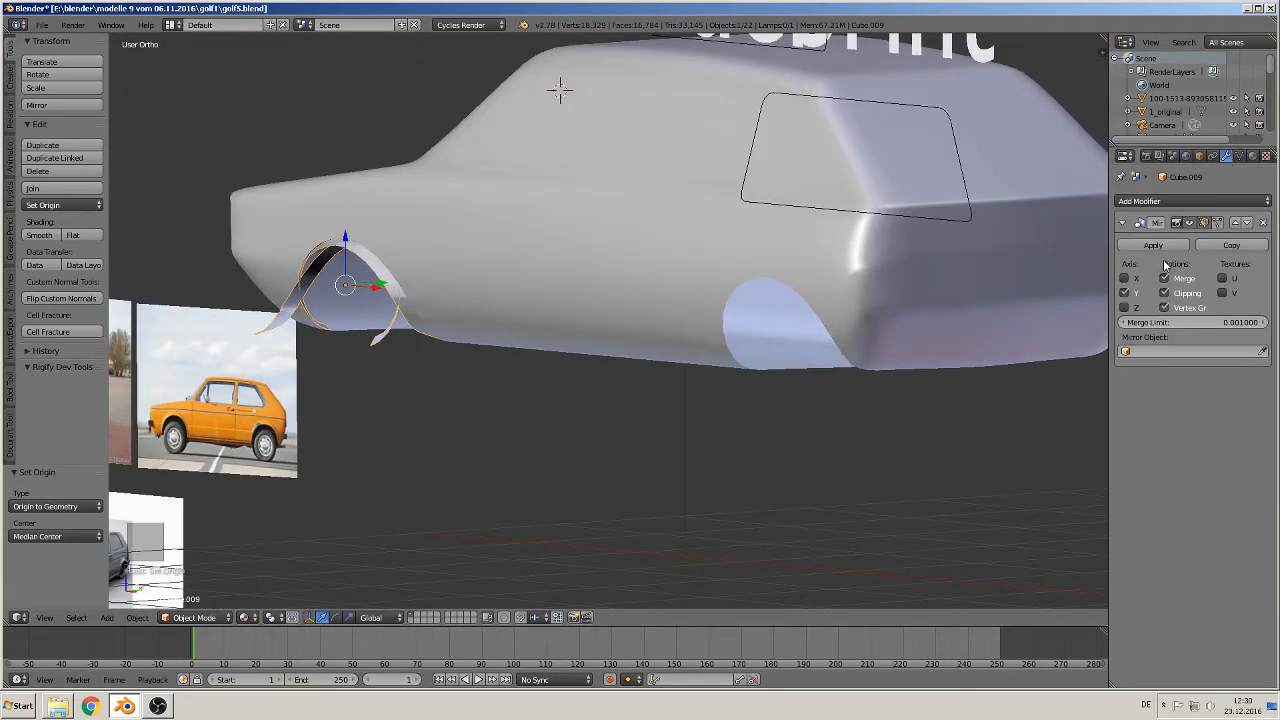
left_click(1264, 222)
Duplicate the front arch rim and move the copy 3.948 along X to the rear wheel arch
middle_click_drag(329, 302, 447, 342)
scroll(454, 338, "down", 2)
key("shift+d")
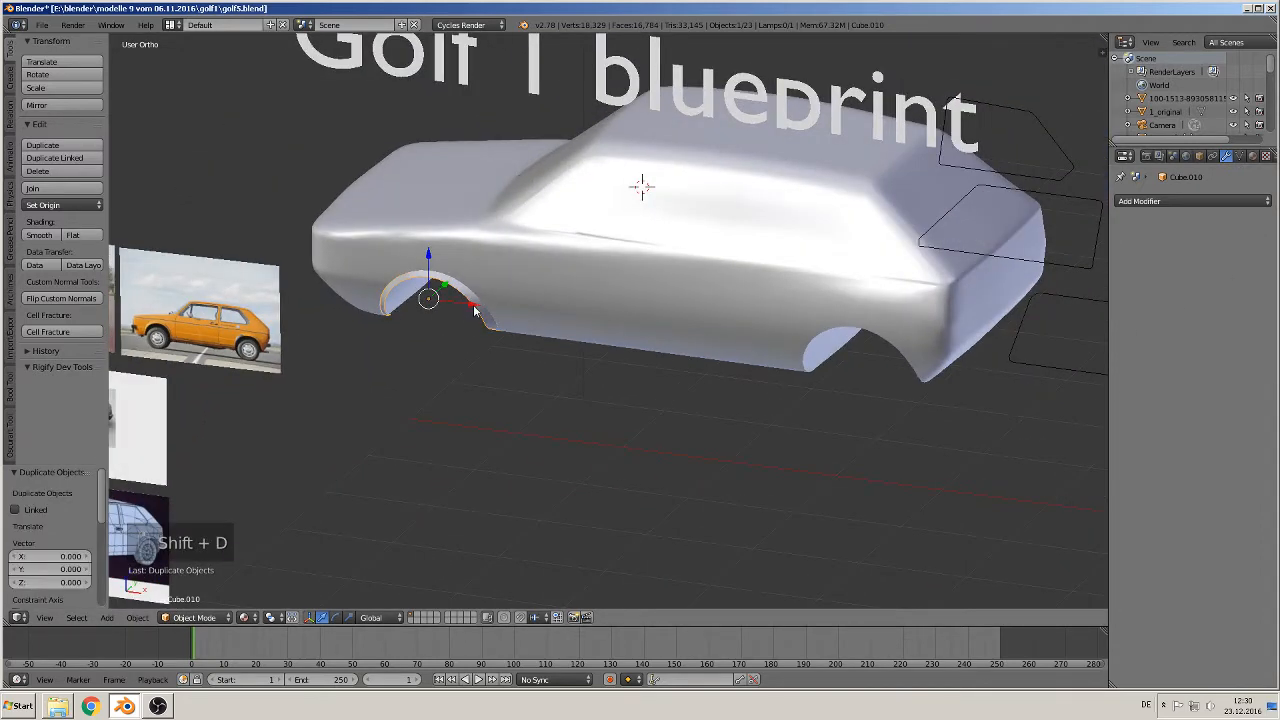
key("x")
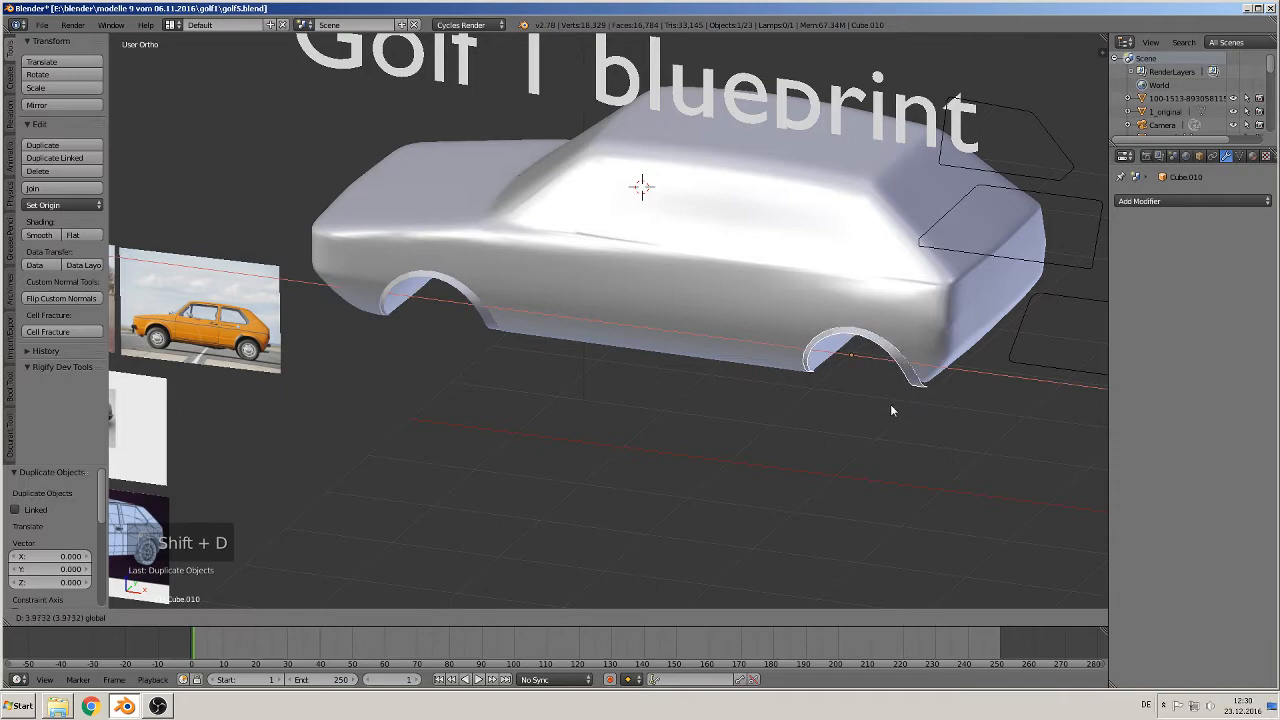
left_click(888, 404)
middle_click_drag(891, 404, 880, 366)
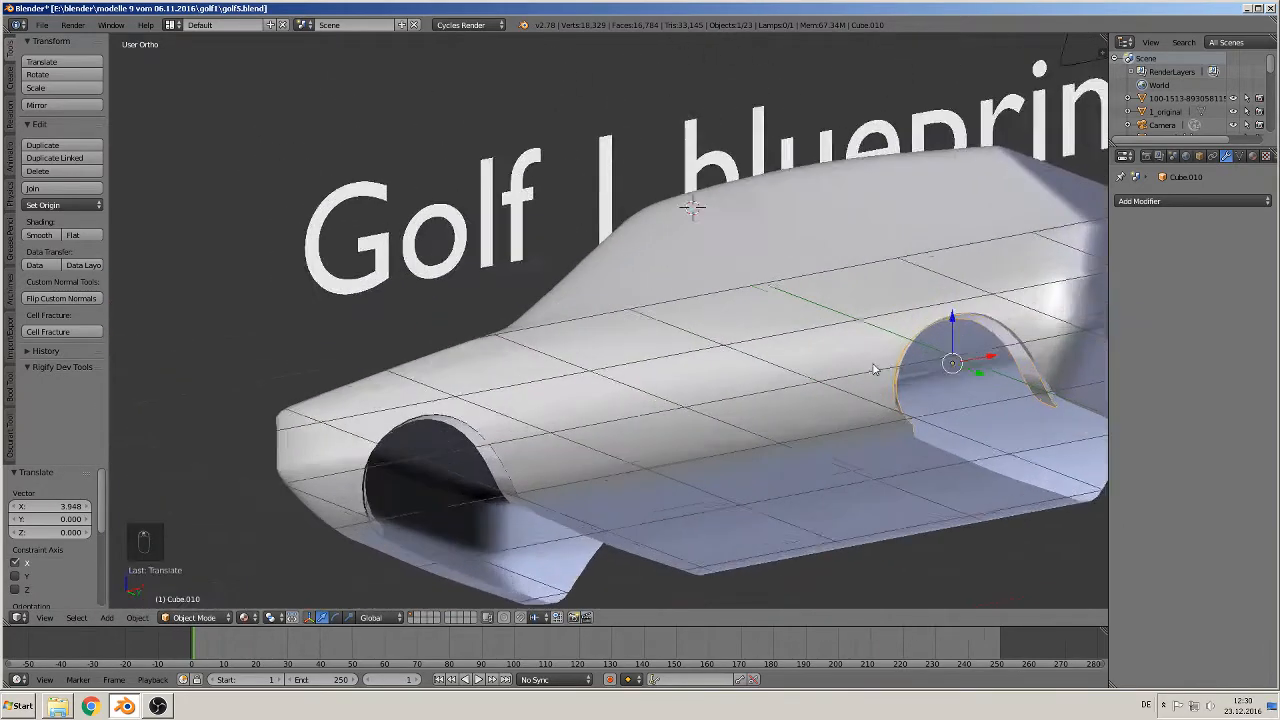
Fit the duplicated rim to the rear wheel arch, nudging it 0.029 along X and 0.027 along Z
scroll(906, 404, "up", 3)
middle_click_drag(891, 418, 582, 327, "shift")
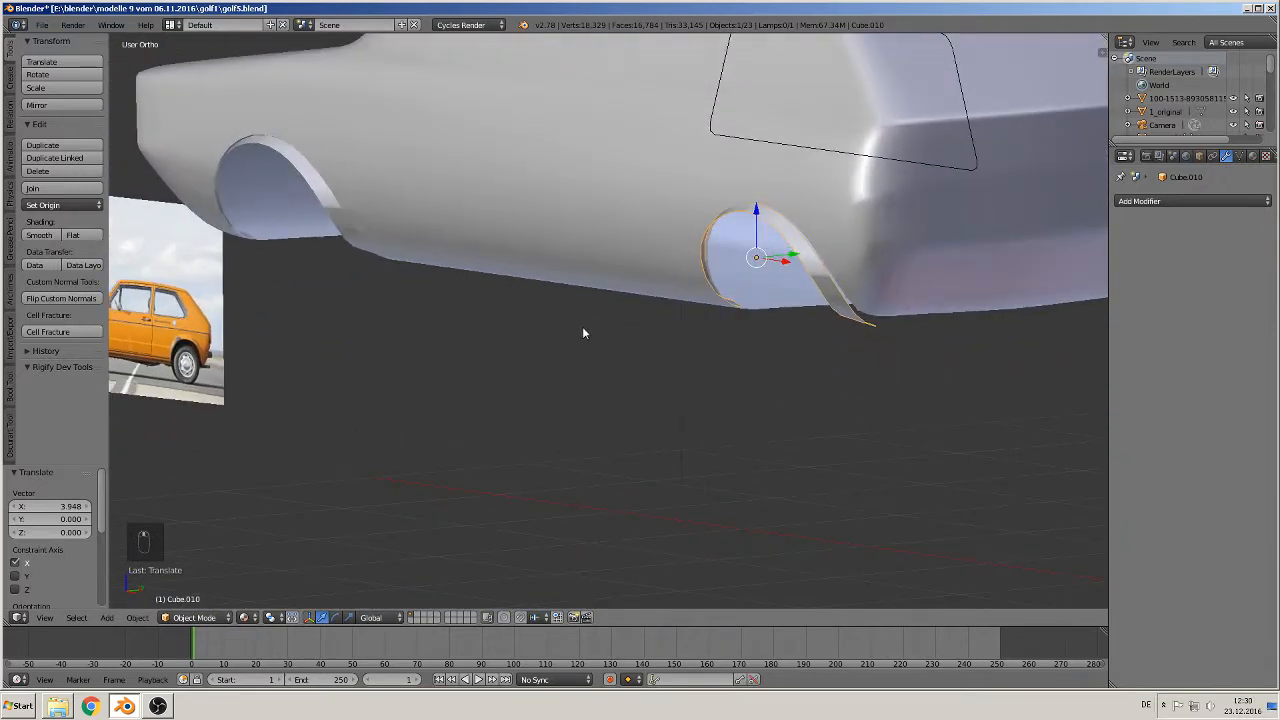
scroll(697, 328, "up", 3)
left_click_drag(864, 165, 876, 175)
middle_click_drag(887, 203, 988, 199)
left_click_drag(924, 215, 929, 214)
middle_click_drag(916, 246, 817, 240)
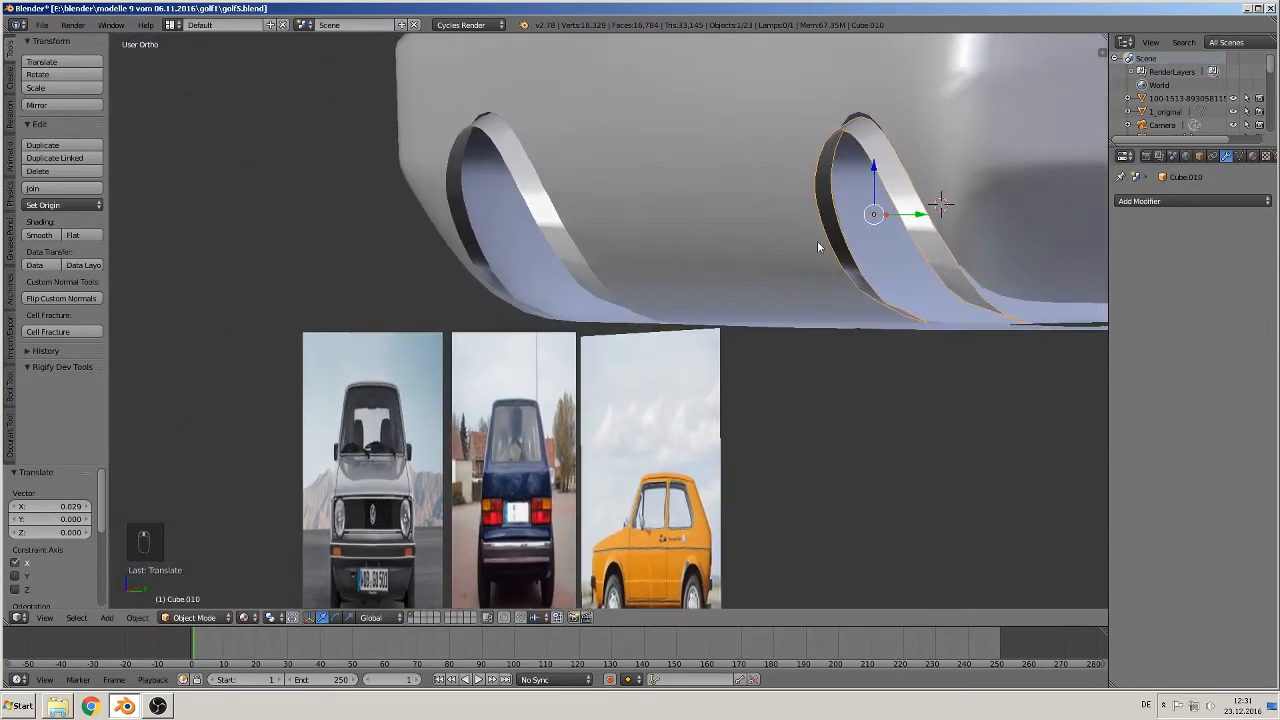
left_click_drag(876, 178, 873, 170)
middle_click_drag(865, 278, 1040, 266)
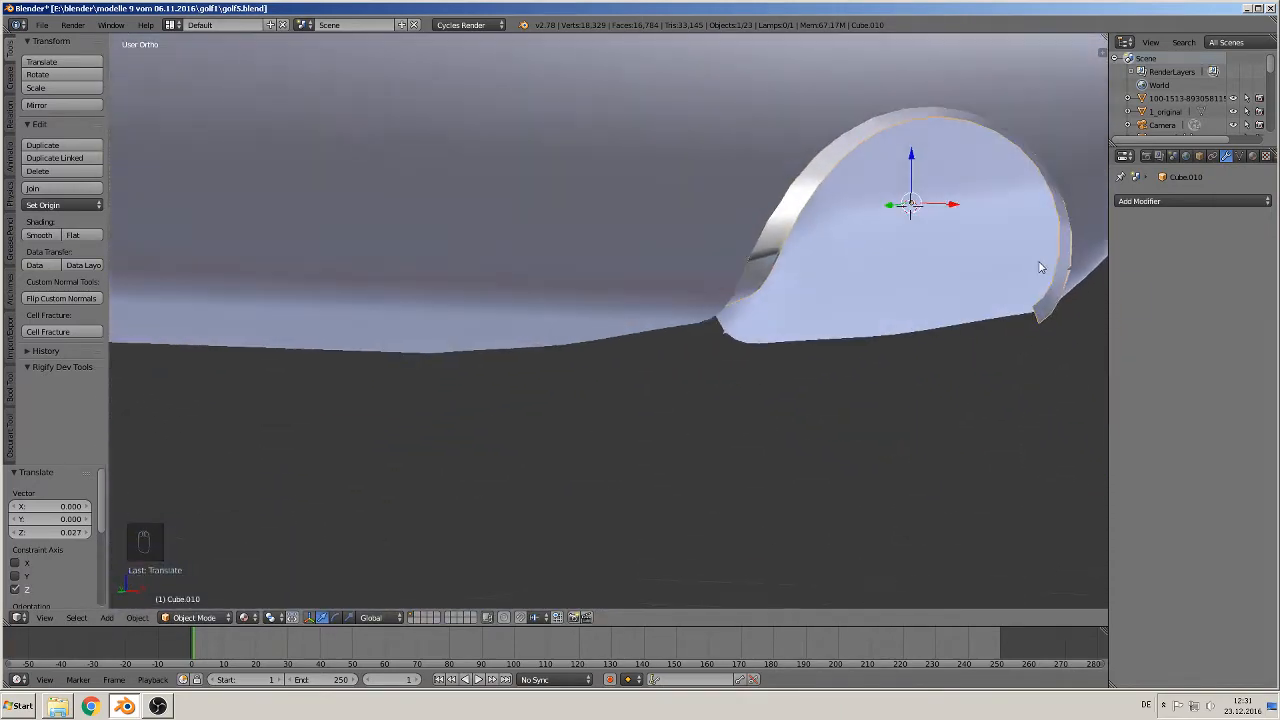
Delete the duplicated rim at the rear wheel arch
key("x")
left_click(964, 279)
middle_click_drag(929, 306, 880, 269)
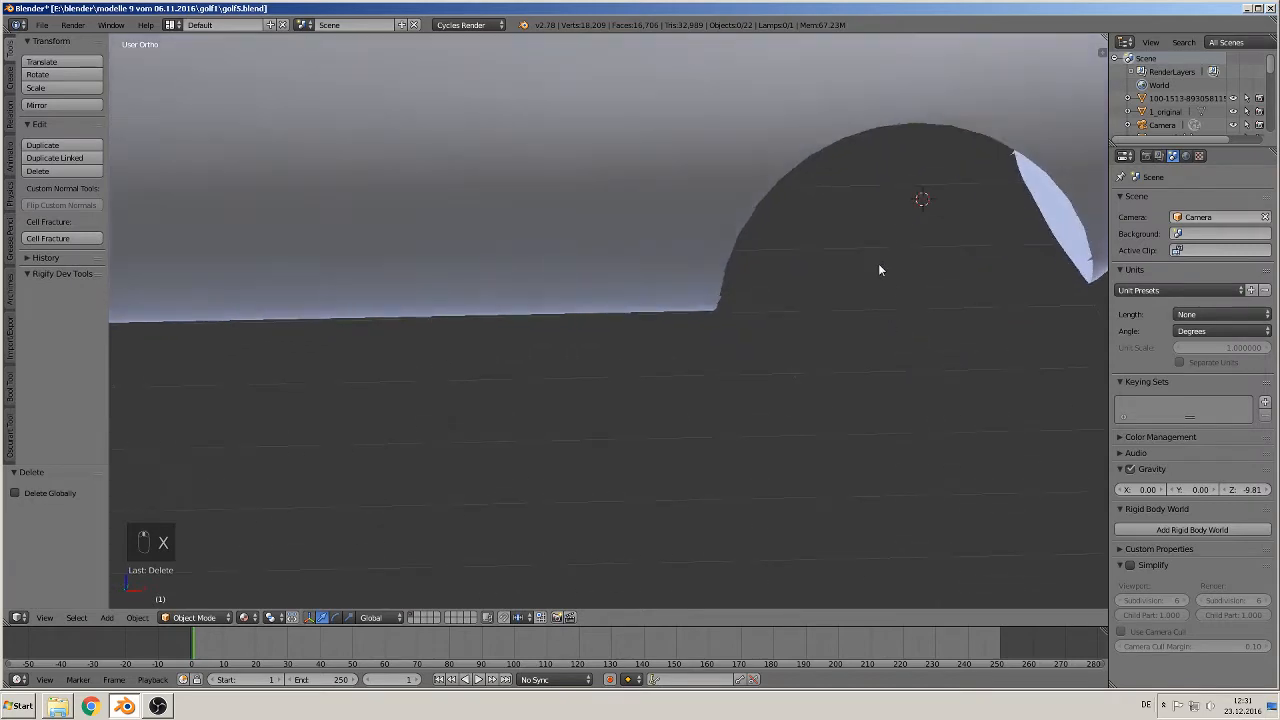
Delete the stray vertices at the rear lower end of the body's rear wheel arch
key("Tab")
key("Tab")
key("Tab")
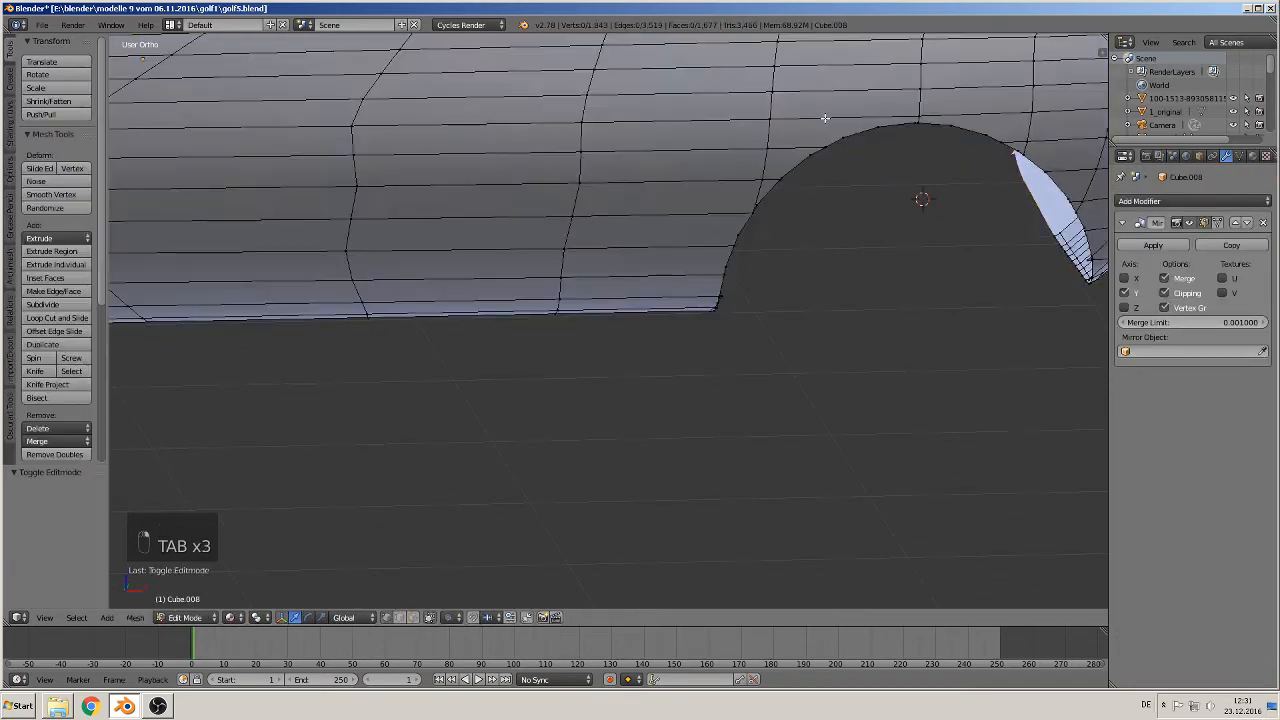
key("KP_1")
scroll(800, 230, "down", 2)
middle_click_drag(815, 355, 545, 354, "shift")
scroll(563, 364, "up", 2)
key("c")
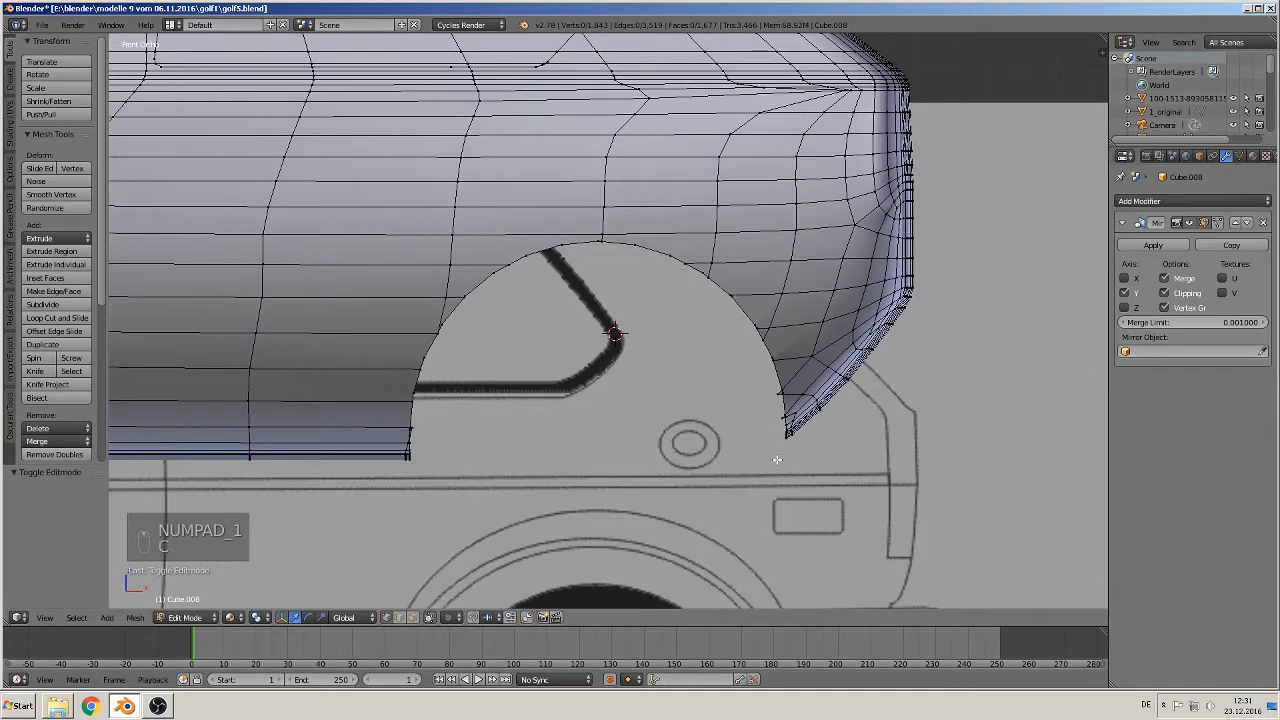
scroll(777, 459, "up", 5)
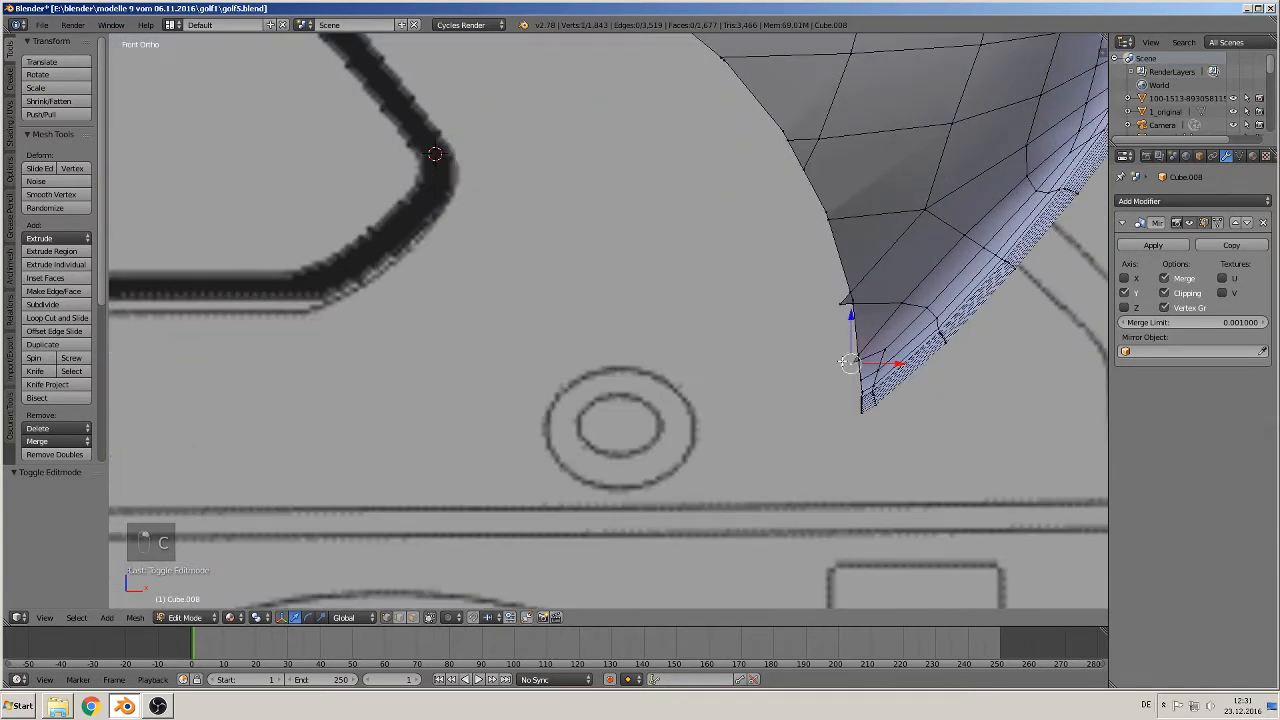
left_click_drag(848, 362, 848, 320)
key("x")
left_click(822, 307)
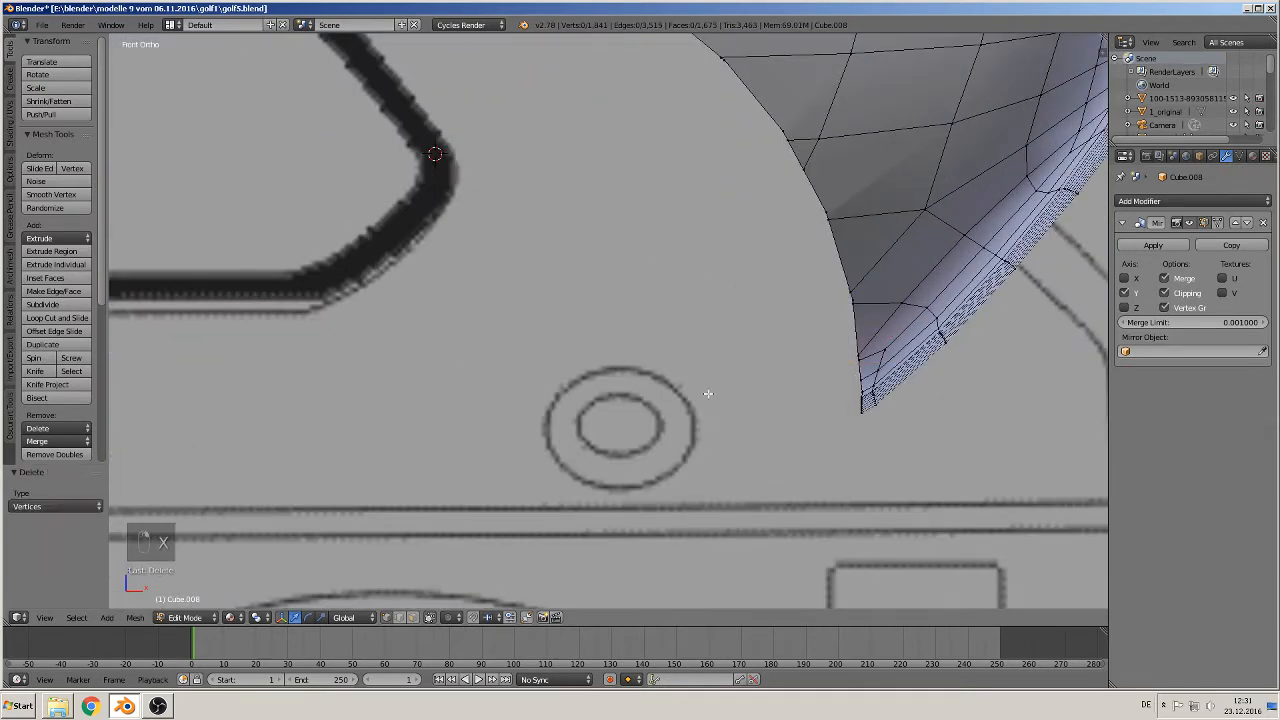
Delete the stray vertex at the front lower end of the body's rear wheel arch
middle_click_drag(578, 418, 1107, 366, "shift")
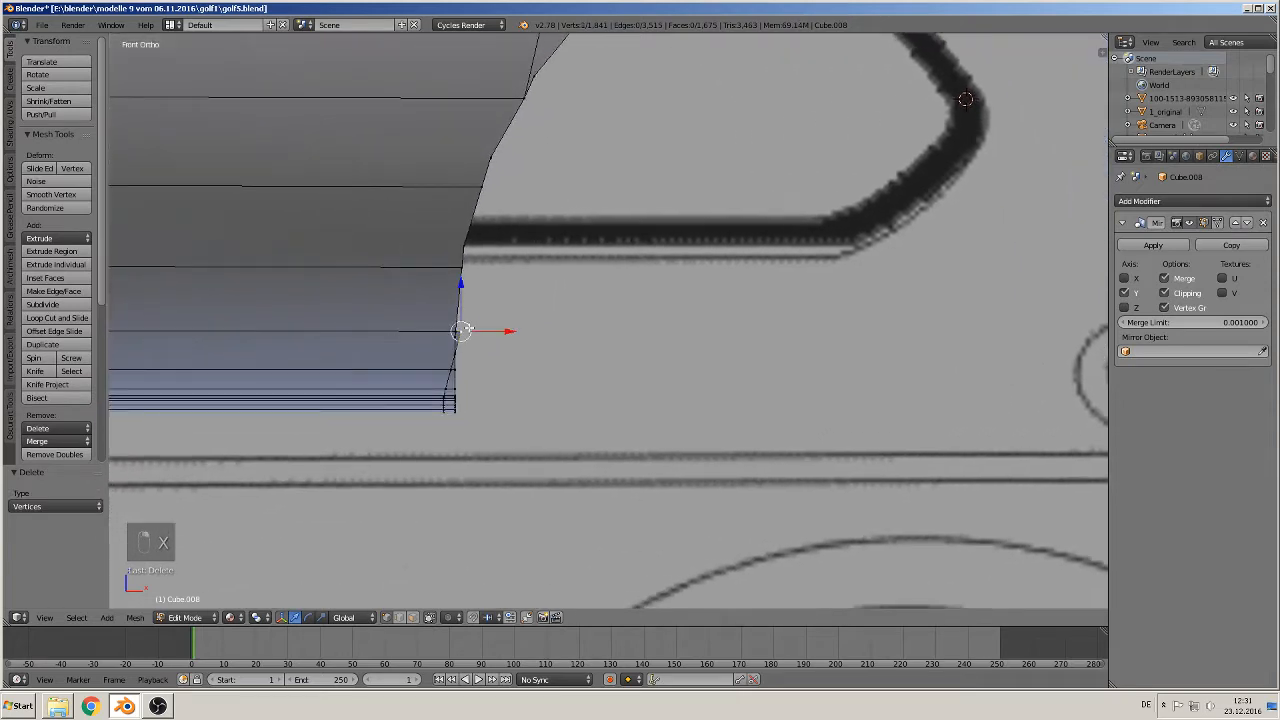
key("x")
left_click(465, 328)
scroll(518, 377, "down", 5)
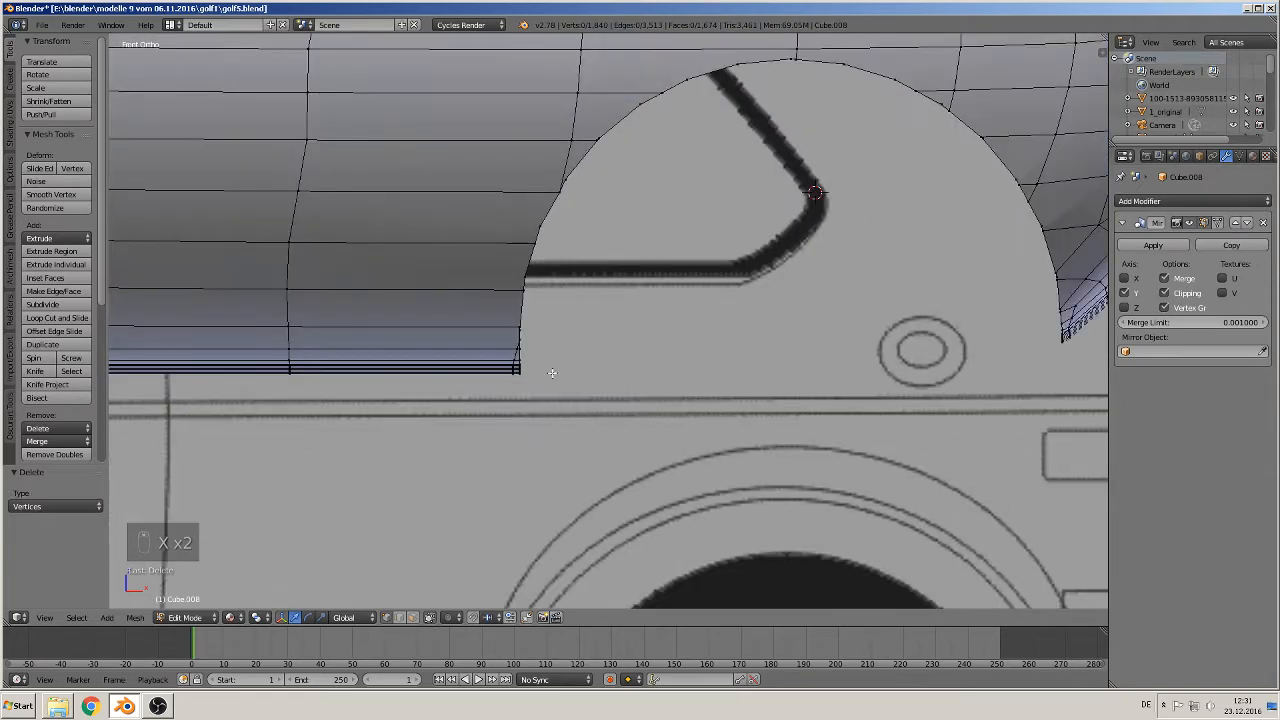
Extrude only the edge vertices around the rear wheel arch inward, scaling the extrusion to 0.795
middle_click_drag(551, 366, 413, 485, "shift")
key("c")
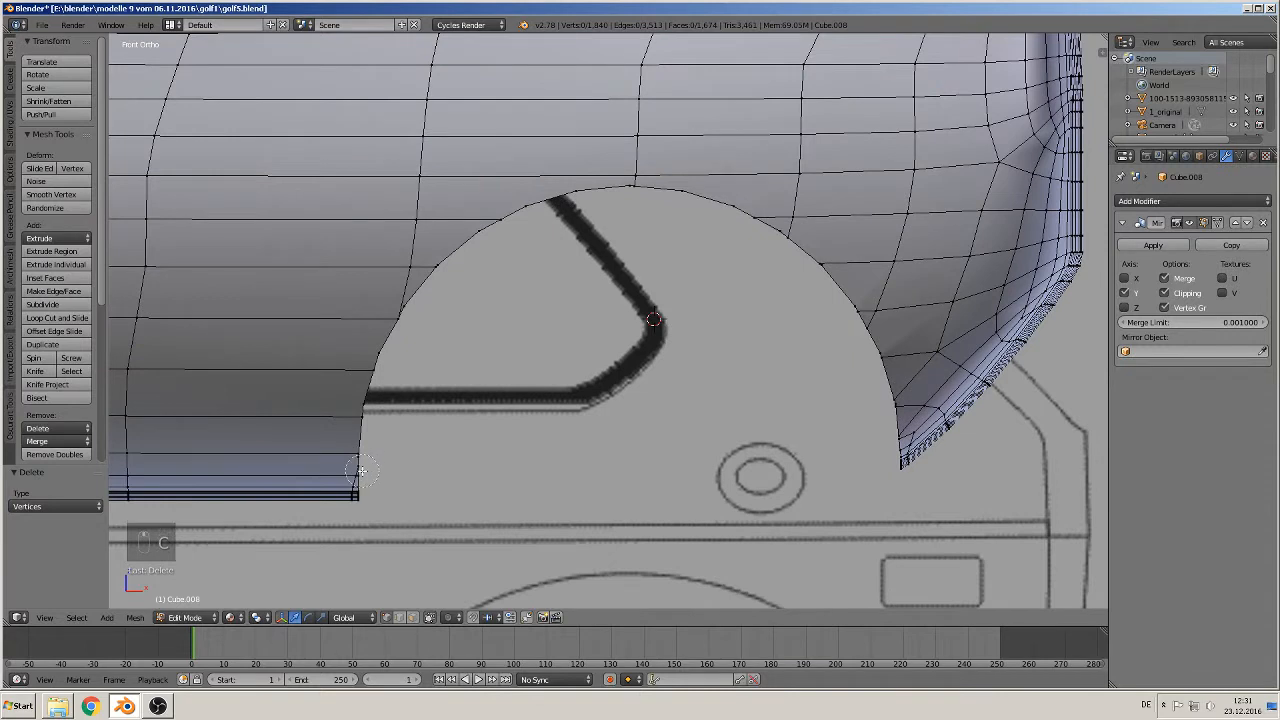
mouse_move(360, 478)
left_mouse_down()
mouse_move(372, 355)
mouse_move(549, 202)
mouse_move(720, 196)
mouse_move(829, 277)
mouse_move(888, 400)
mouse_move(885, 440)
left_mouse_up()
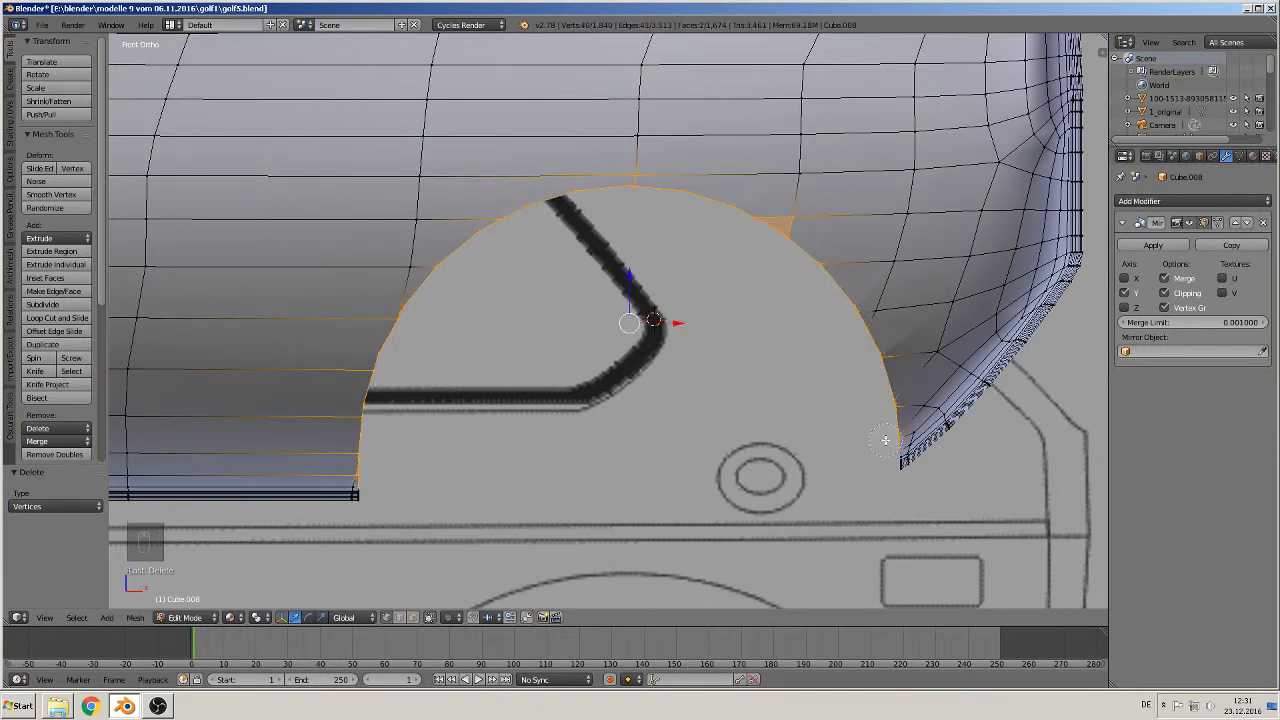
right_click(794, 218, "shift")
right_click(631, 172, "shift")
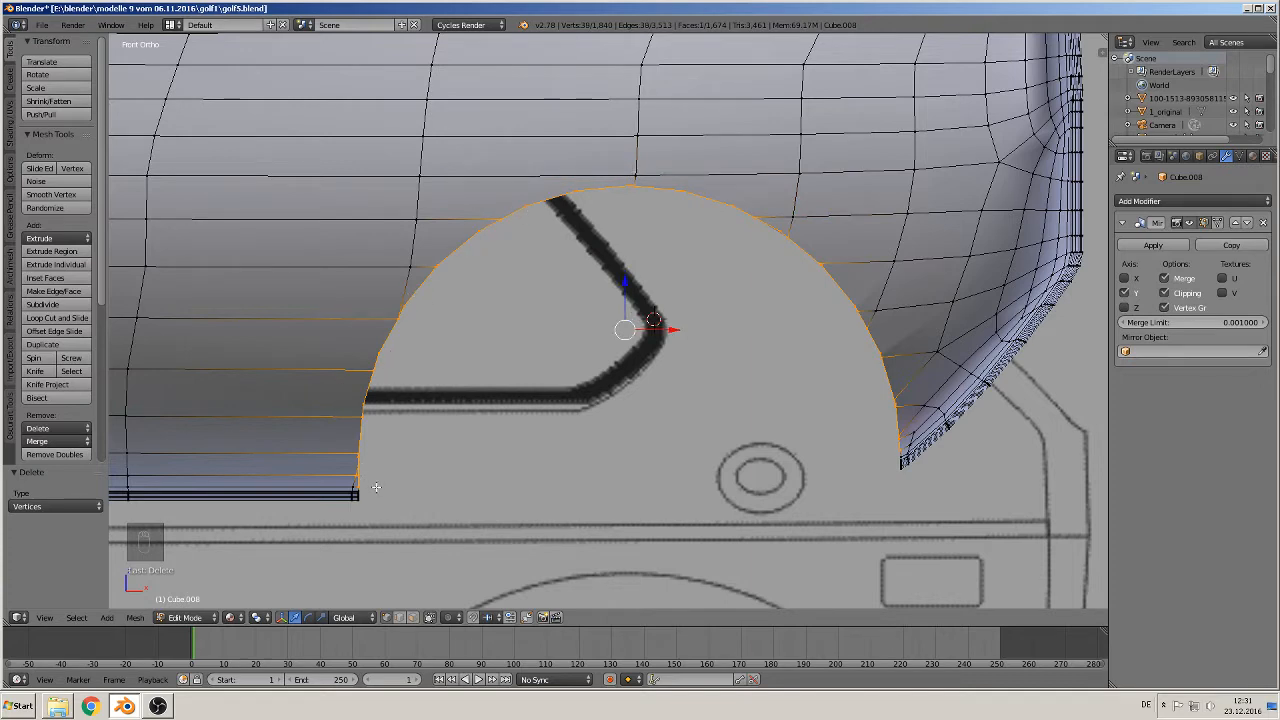
scroll(376, 487, "up", 6)
right_click(482, 487, "shift")
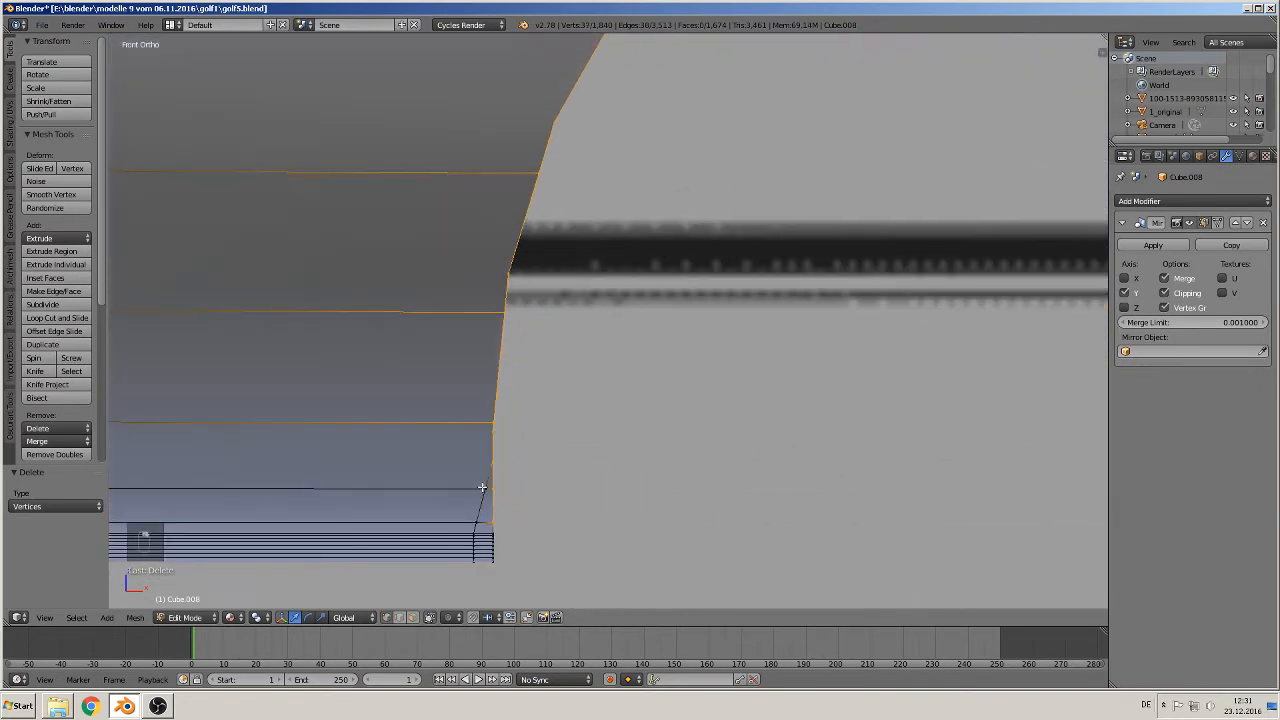
scroll(685, 464, "down", 5)
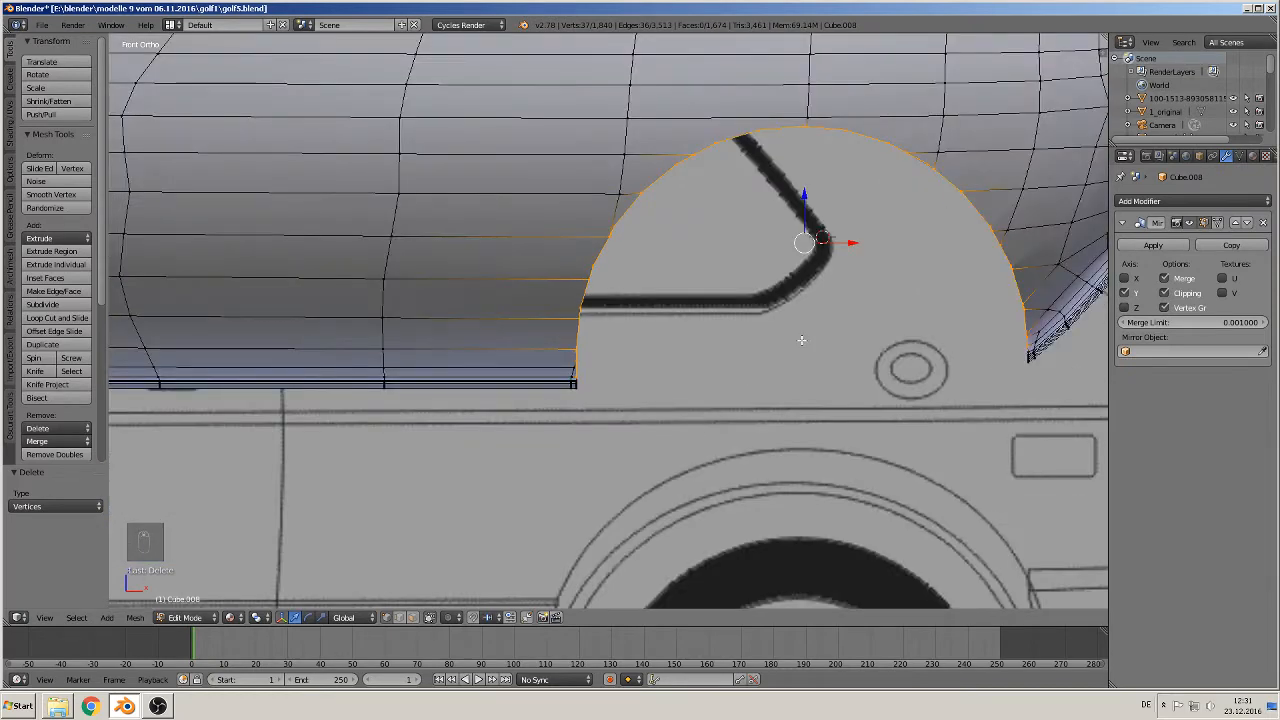
middle_click_drag(786, 357, 522, 412, "shift")
scroll(699, 430, "down", 1)
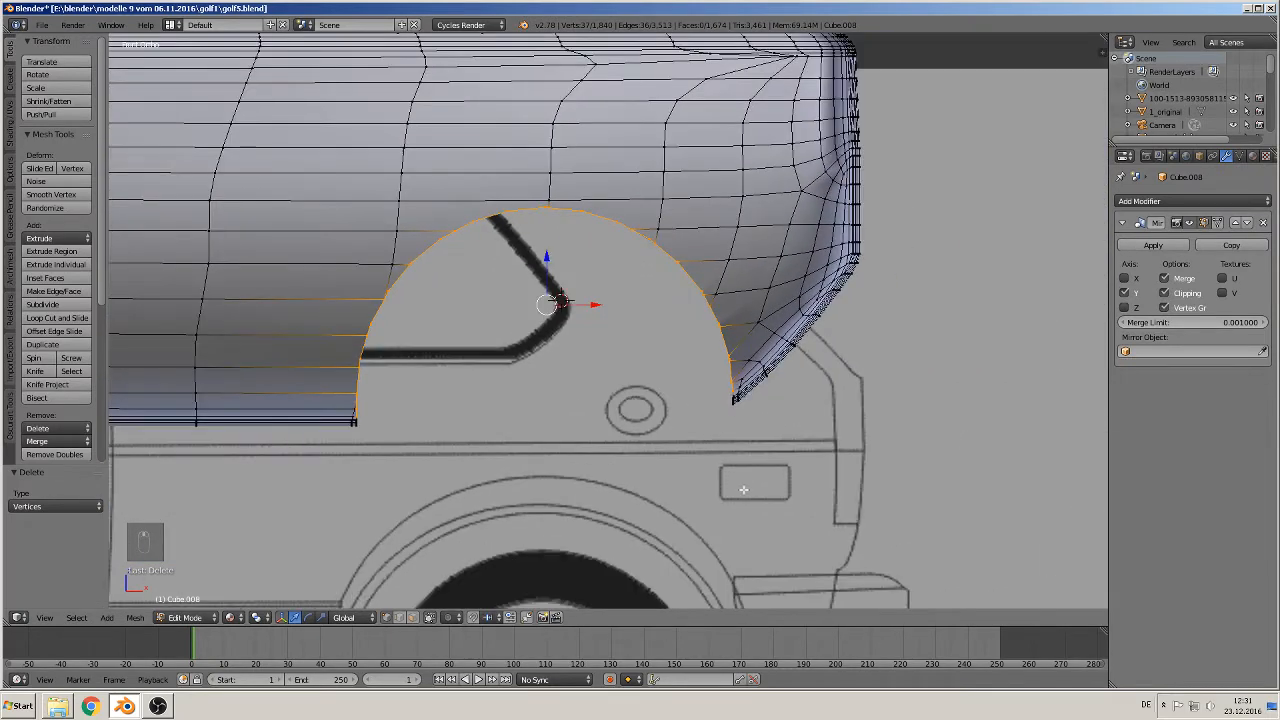
key("e")
key("s")
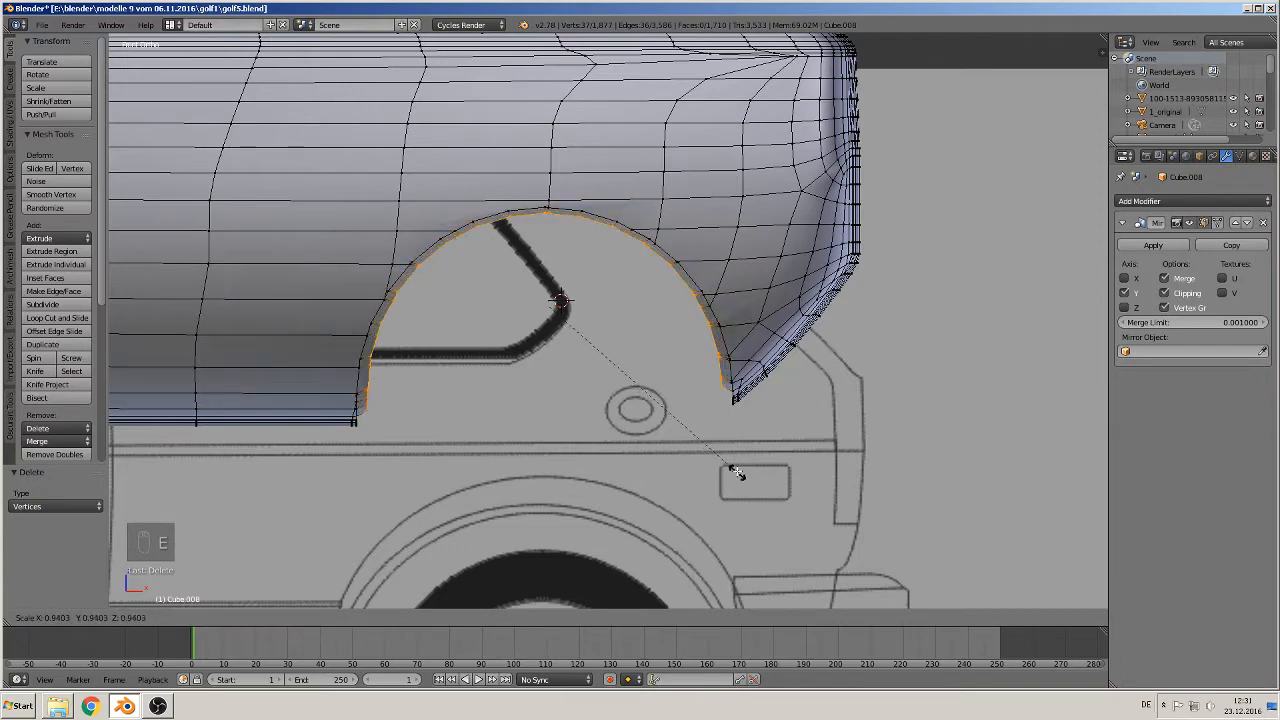
left_click(715, 437)
Move the extruded inner edge of the rear wheel arch -0.075 along Y
middle_click_drag(715, 437, 594, 465)
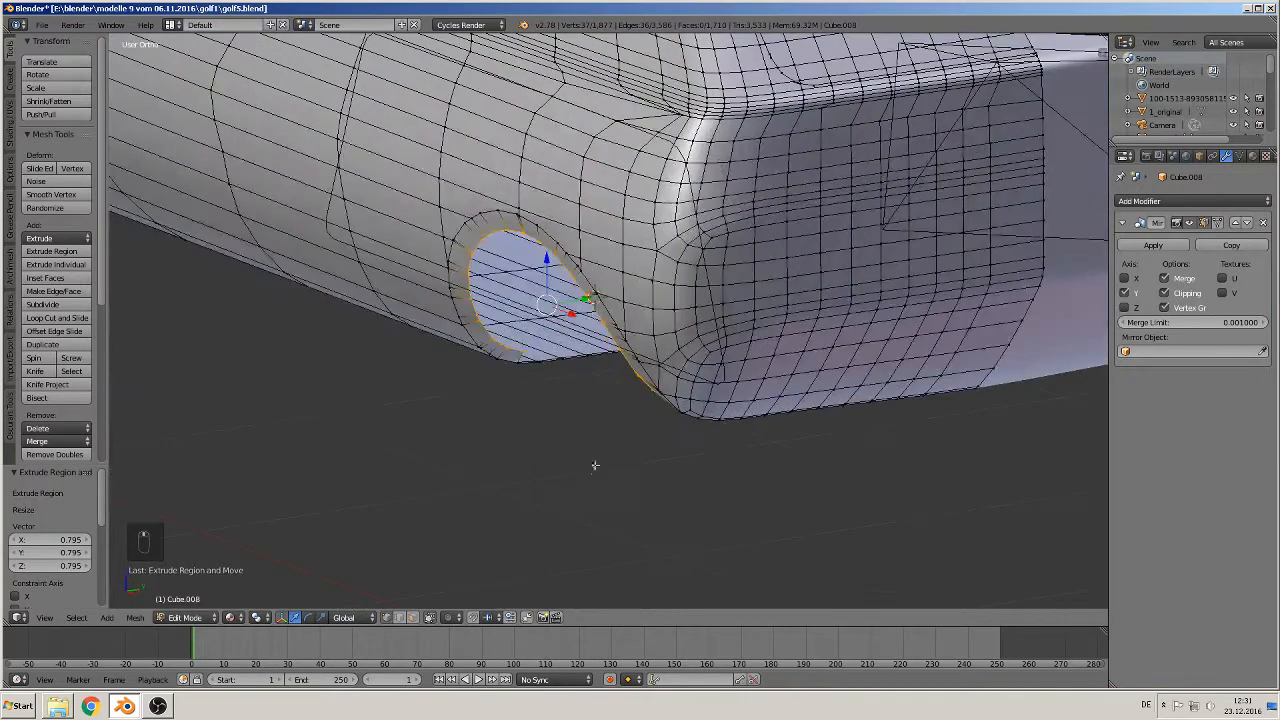
left_click_drag(587, 298, 563, 306)
middle_click_drag(566, 324, 718, 314)
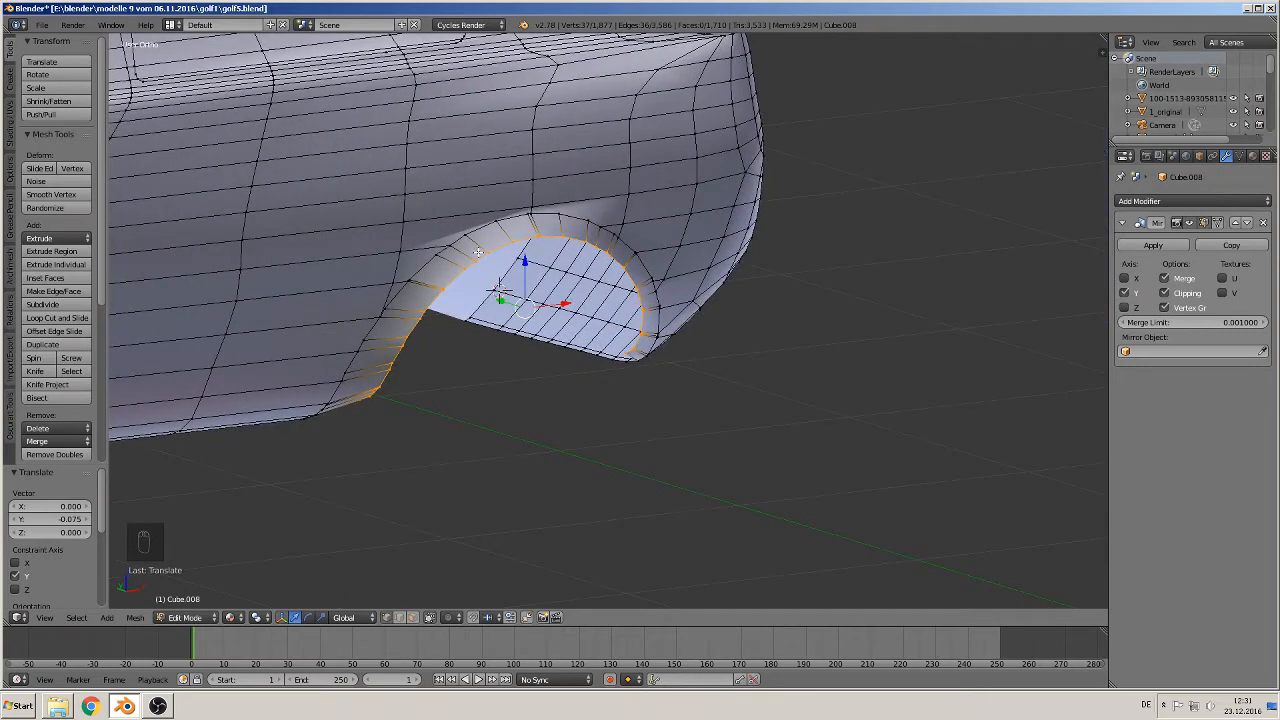
Add two loop cuts around the rear arch rim, one close to its outer edge and one close to its inner edge
key("ctrl+r")
left_click(480, 250)
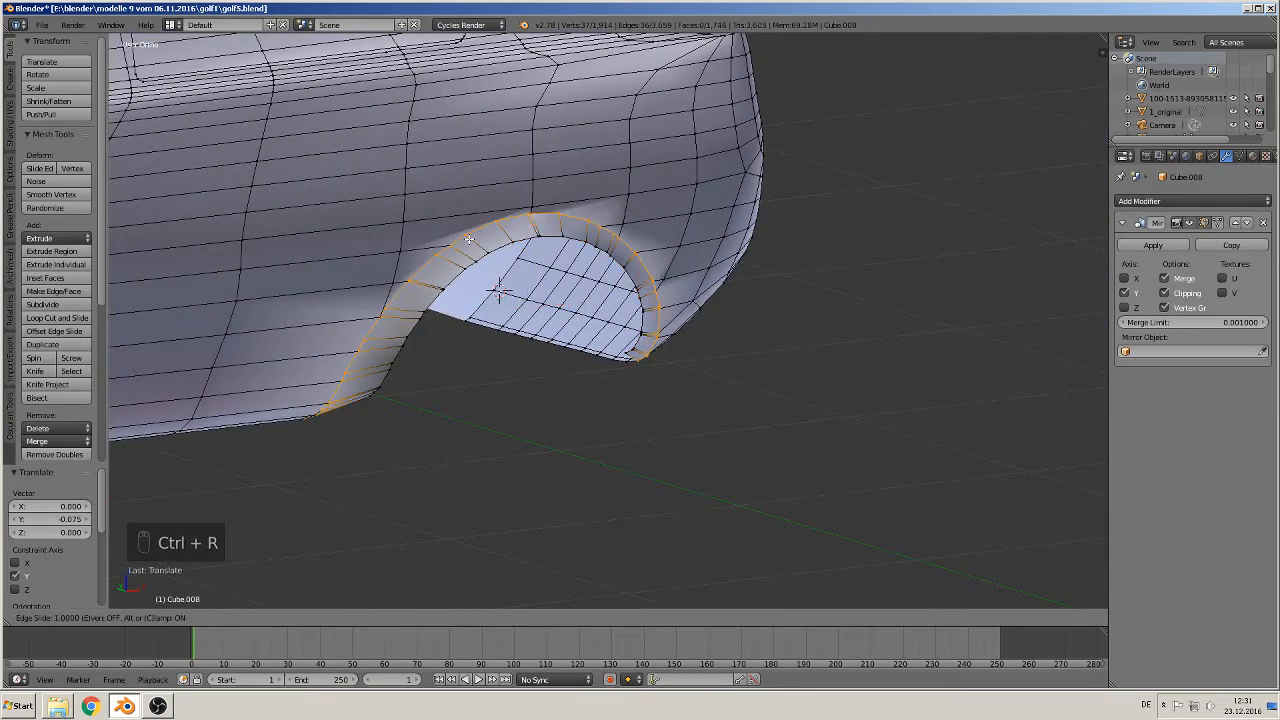
left_click(472, 241)
key("ctrl+r")
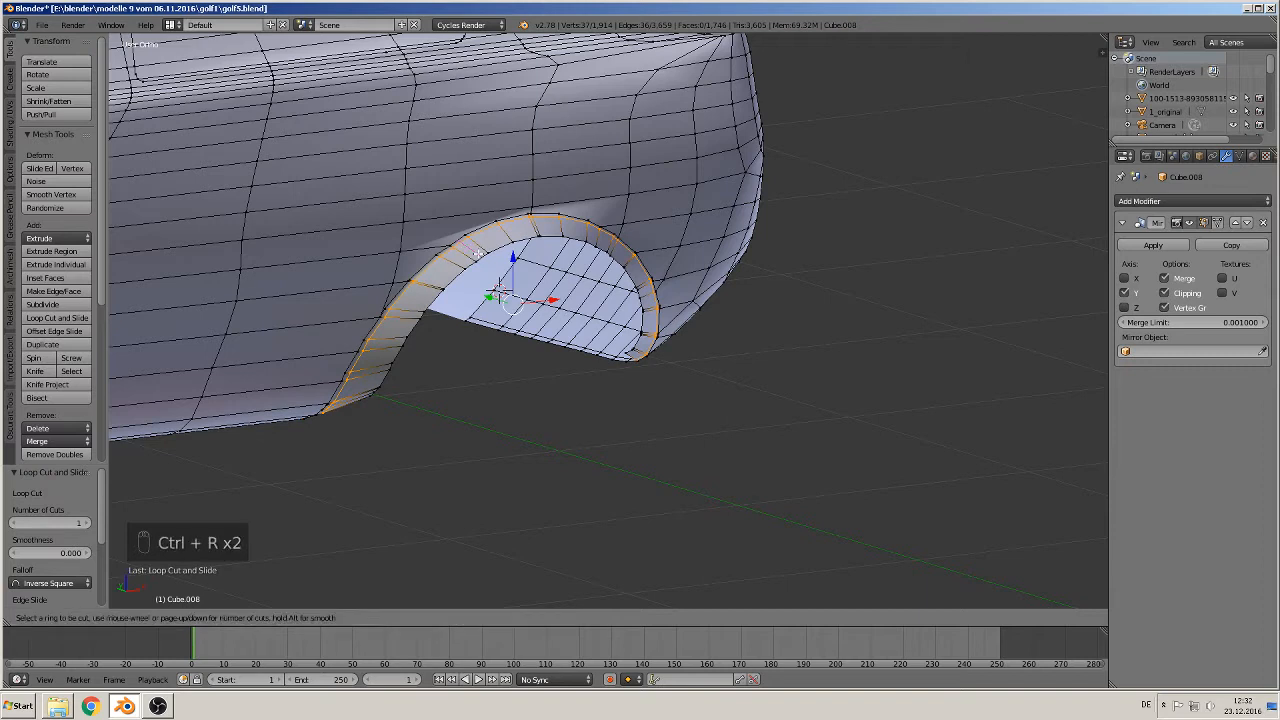
left_click(486, 250)
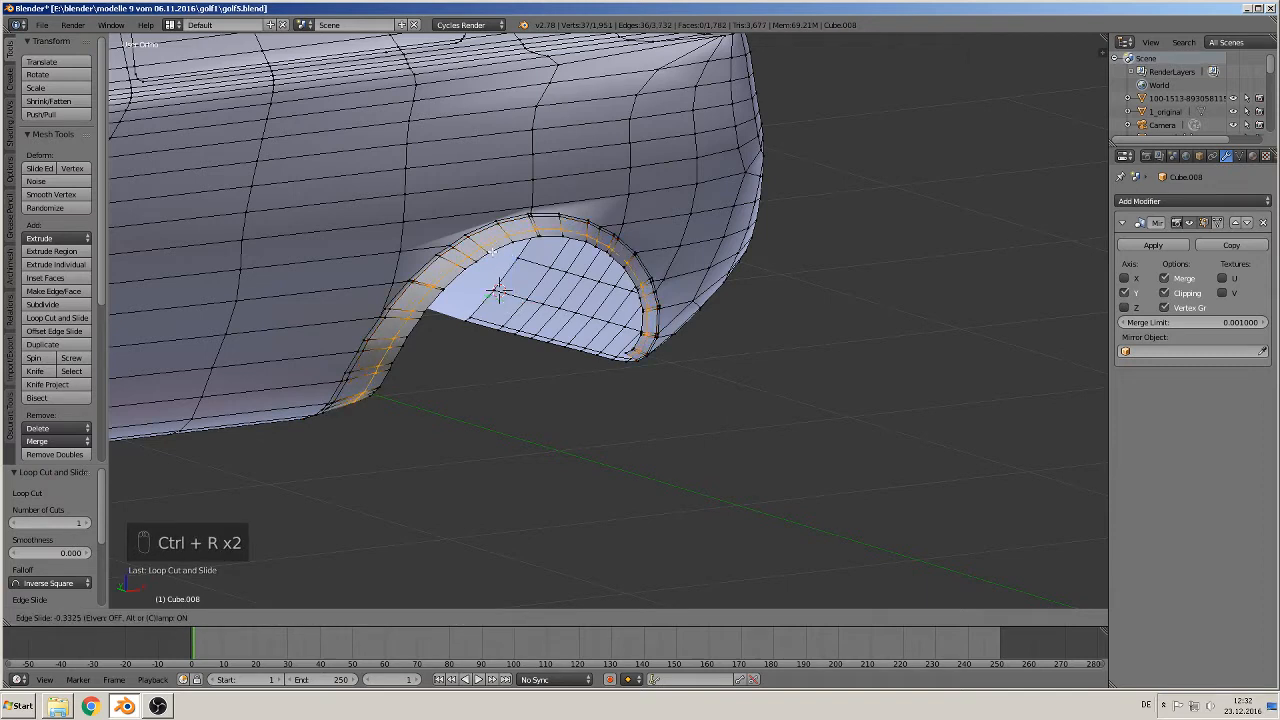
left_click(542, 232)
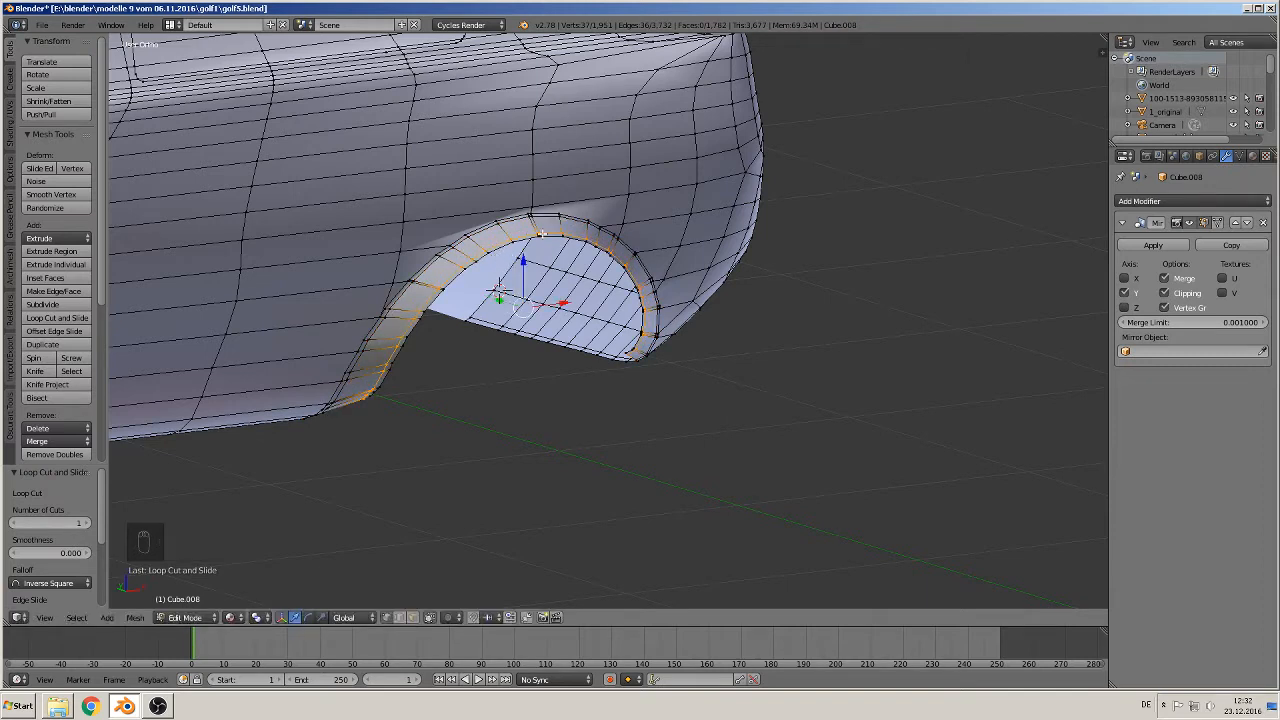
Expand the selection to the rear arch rim's faces and separate them from the body as a new object
key("ctrl+KP_Add")
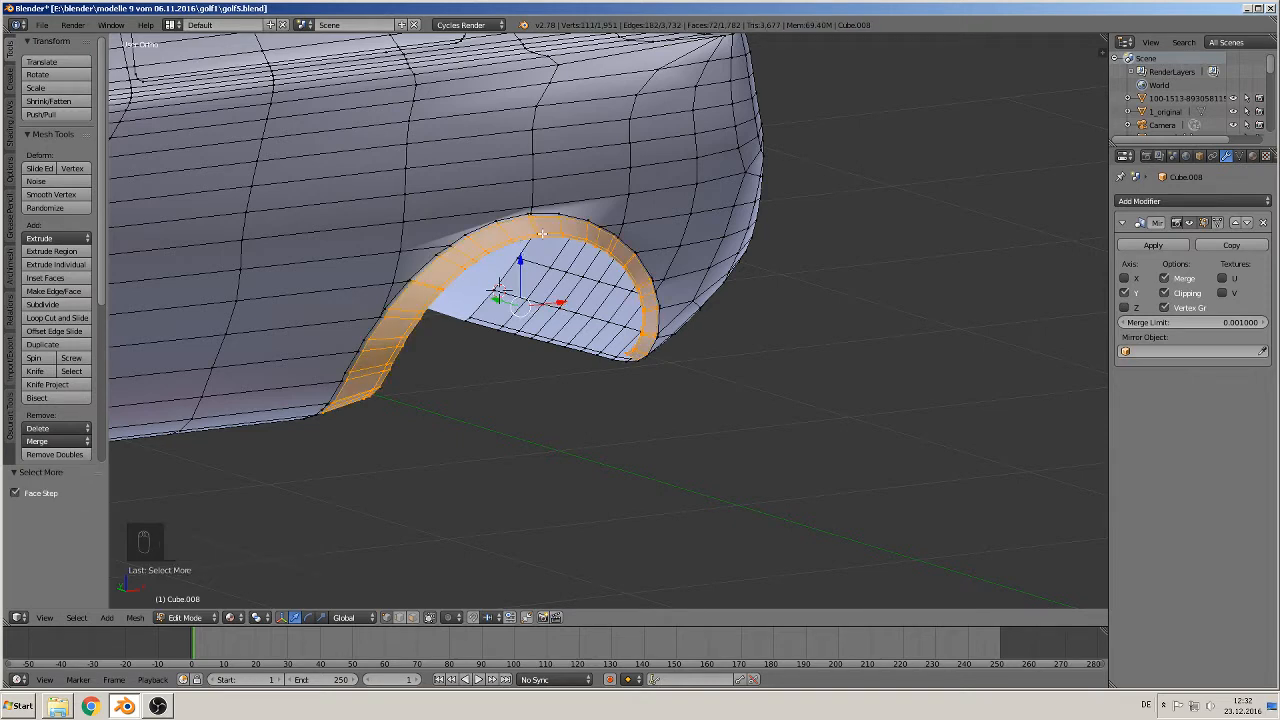
key("p")
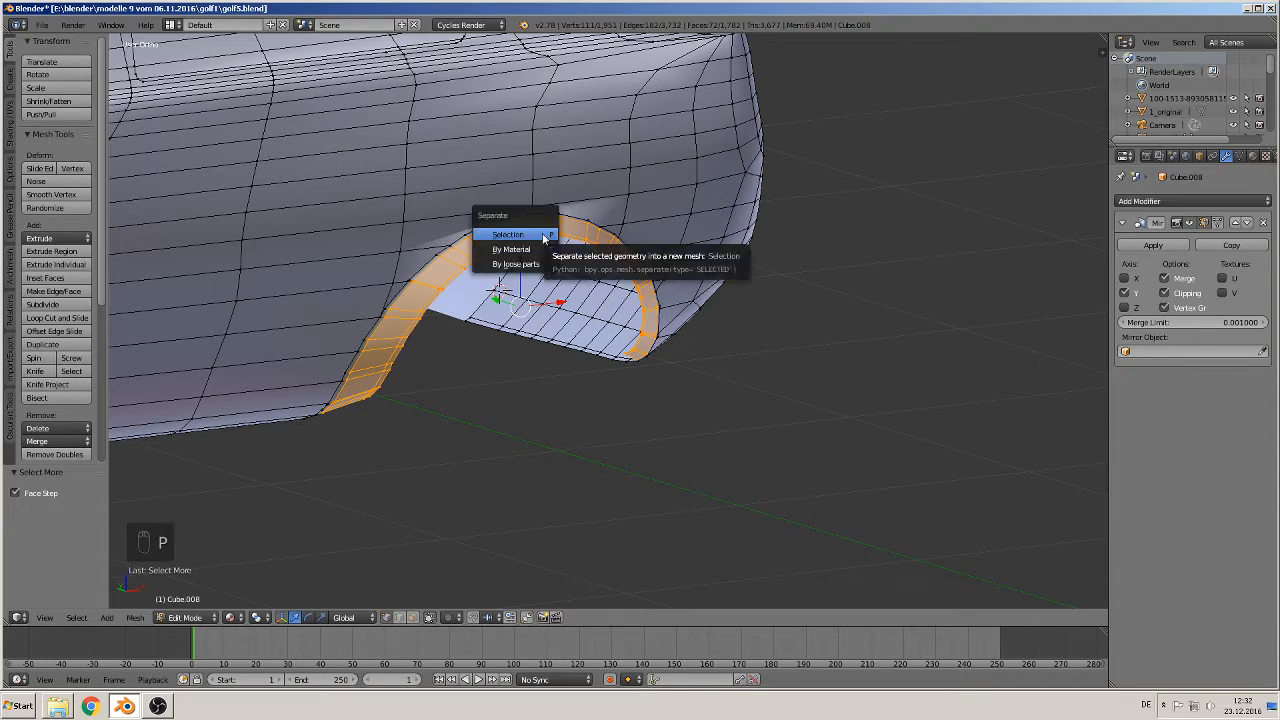
left_click(544, 236)
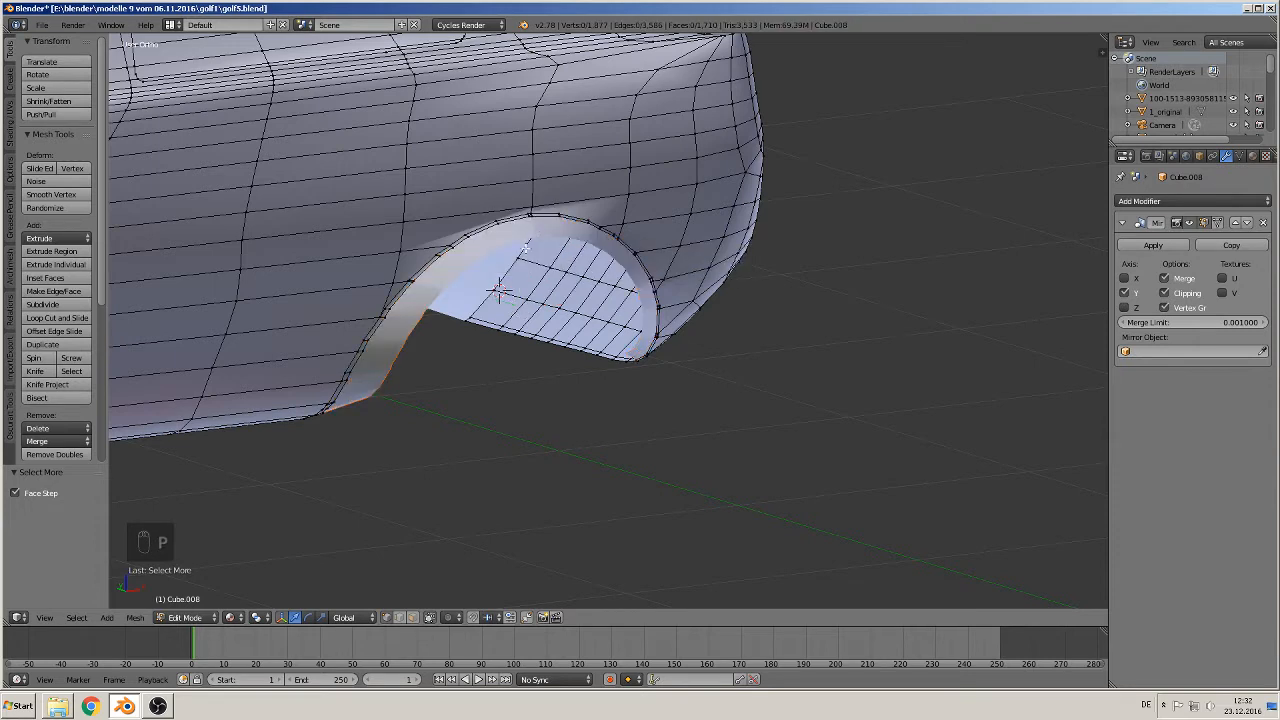
key("Tab")
right_click(514, 252)
key("Tab")
key("Tab")
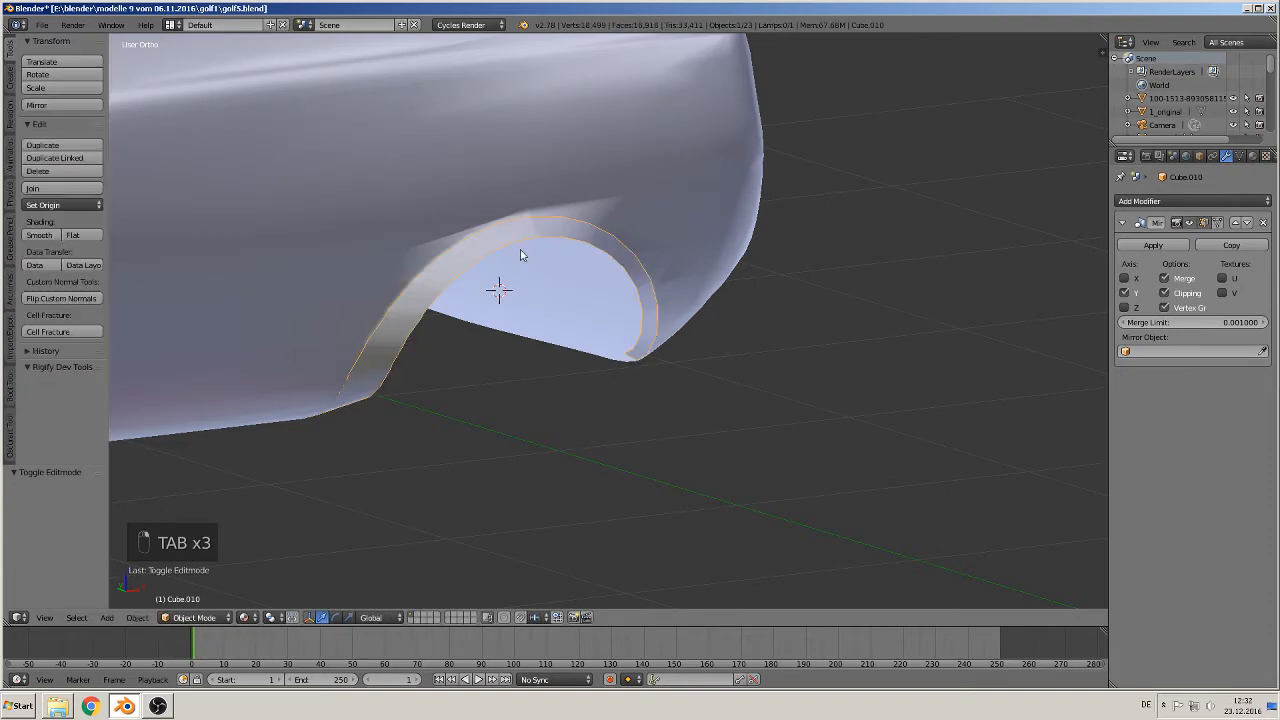
Move the separated rear arch rim -1.184 along Y, away from the body
right_click(500, 213)
middle_click_drag(526, 276, 528, 191)
scroll(380, 306, "down", 3)
middle_click_drag(474, 301, 352, 322)
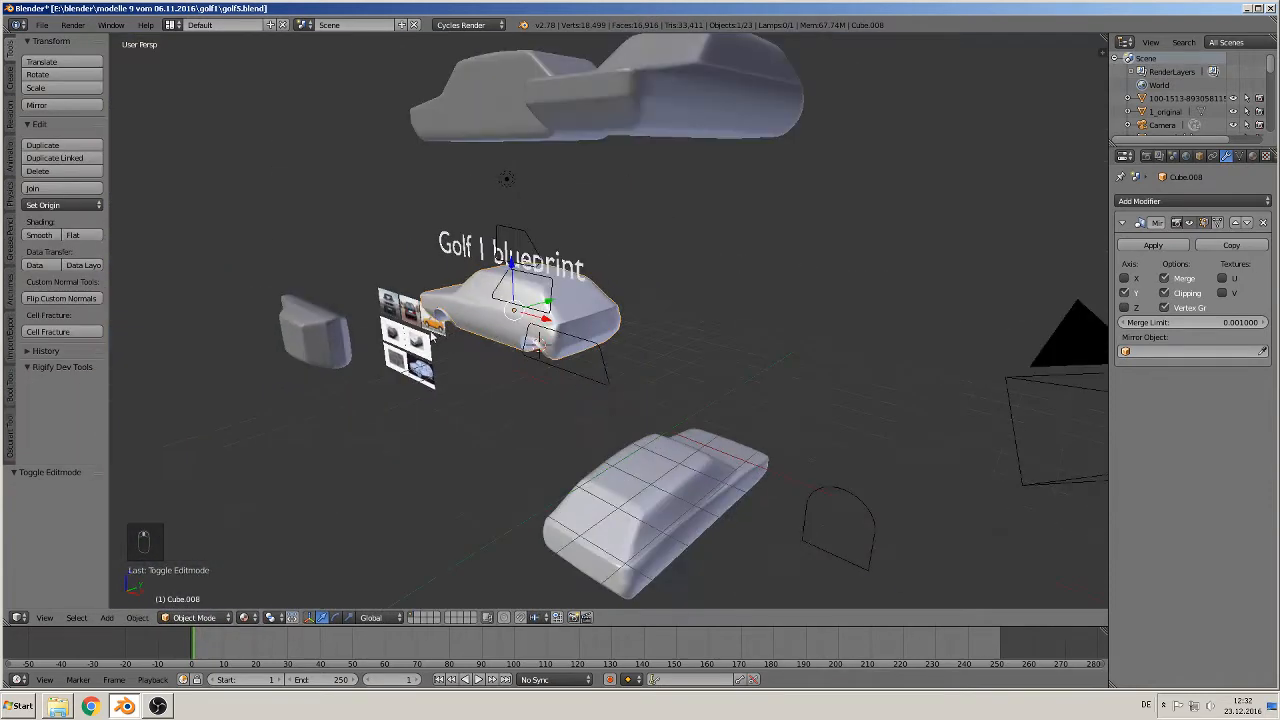
scroll(350, 322, "up", 6)
scroll(350, 325, "down", 4)
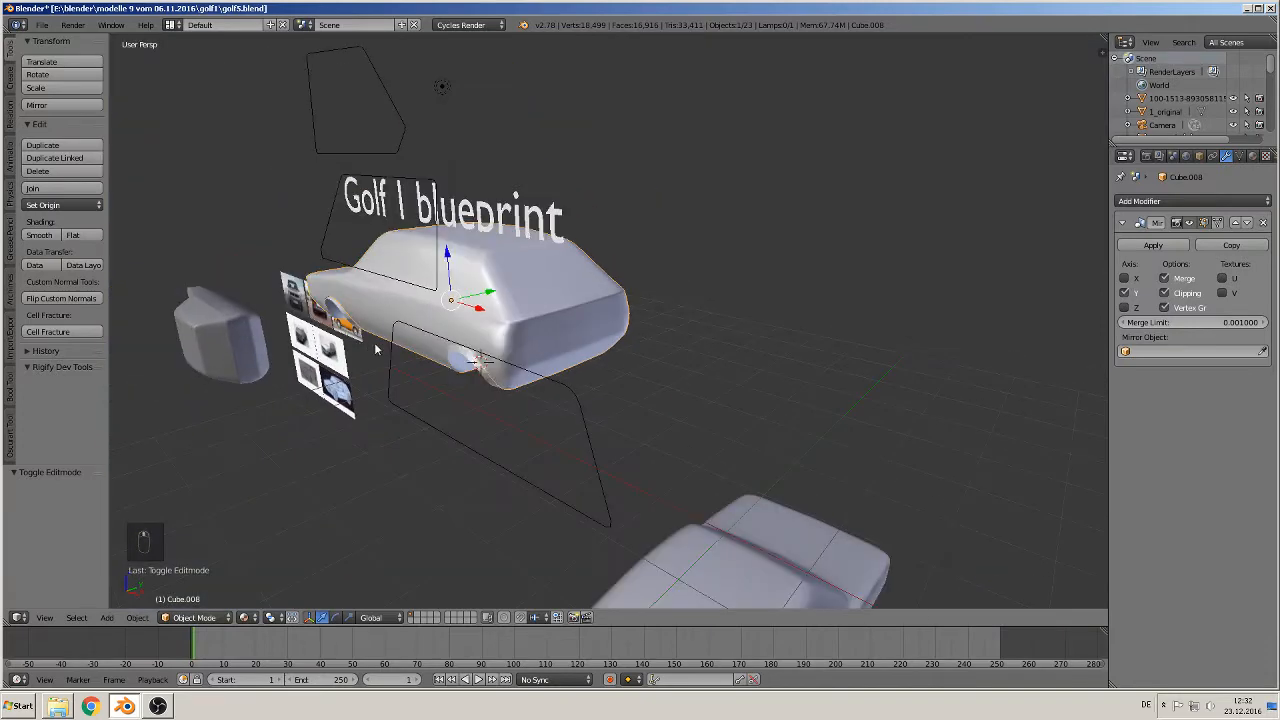
scroll(280, 380, "up", 4)
right_click(246, 404)
scroll(340, 303, "down", 4)
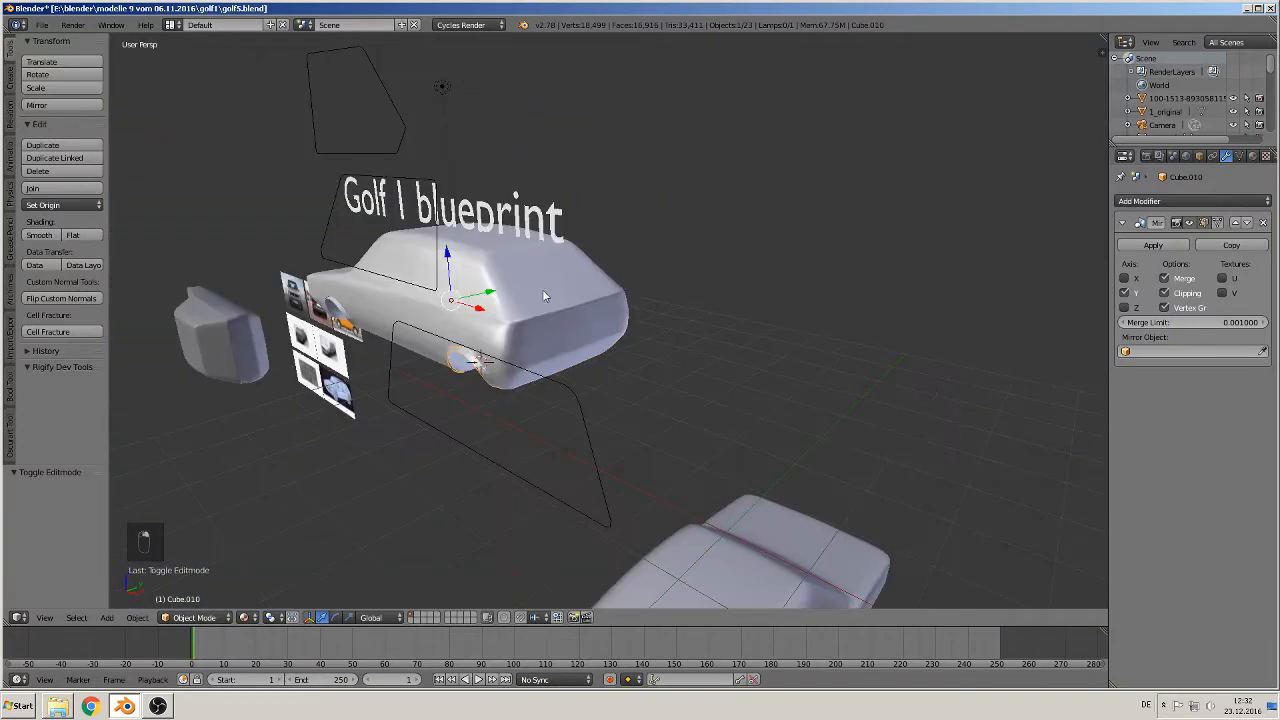
left_click_drag(495, 294, 405, 320)
Delete the leftover vertex loop along the body's rear wheel arch
scroll(455, 348, "up", 5)
middle_click_drag(456, 350, 693, 278)
scroll(700, 270, "down", 4)
right_click(742, 243)
middle_click_drag(745, 230, 690, 300)
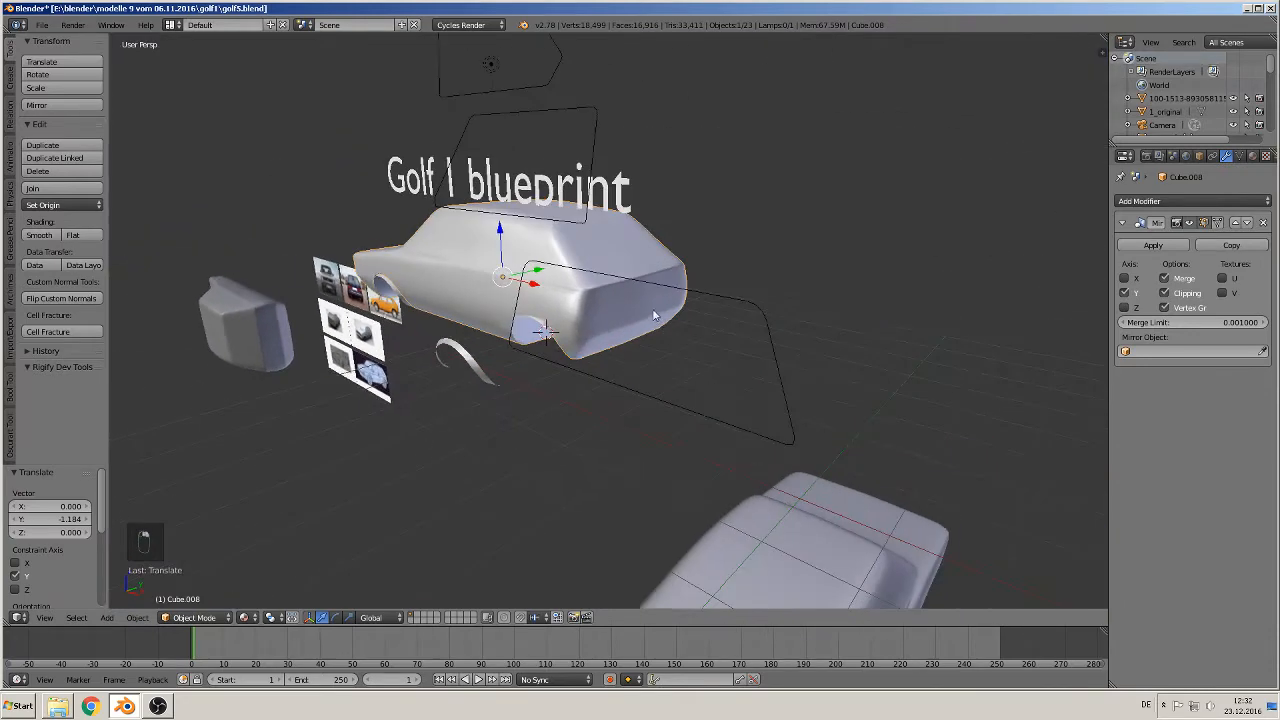
scroll(670, 312, "up", 5)
scroll(660, 313, "down", 2)
scroll(600, 308, "up", 3)
scroll(591, 306, "down", 3)
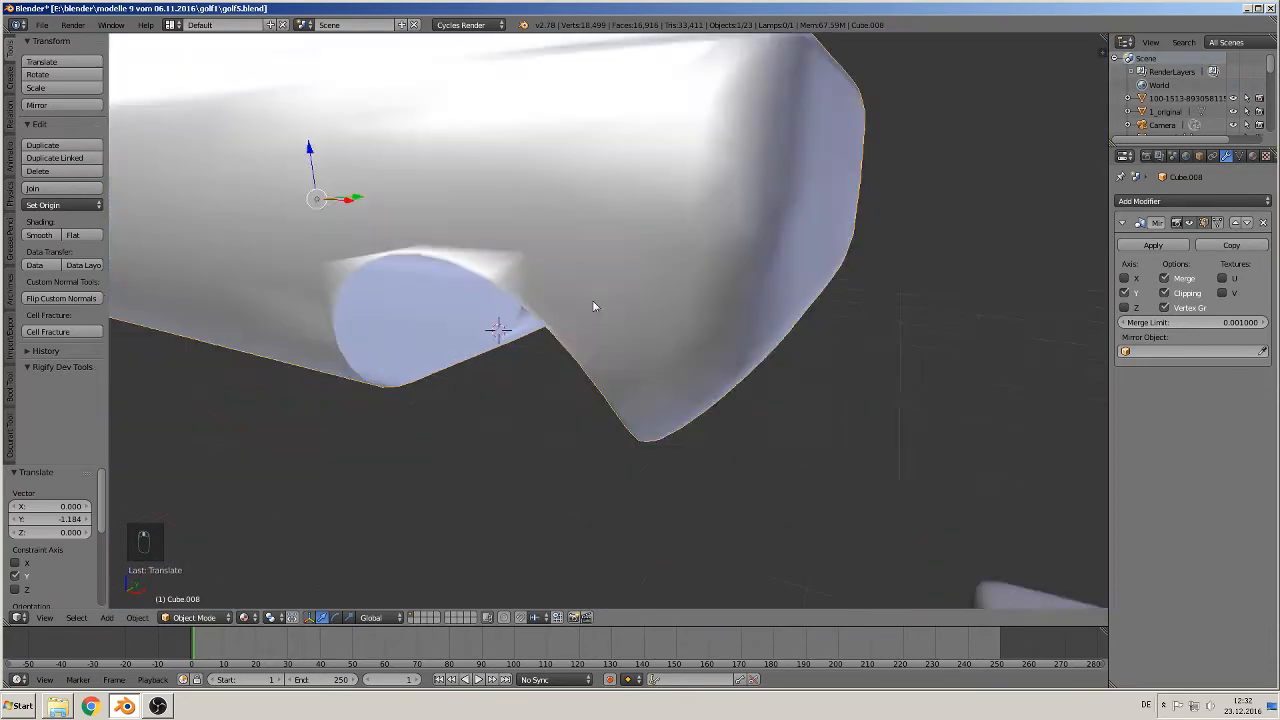
key("Tab")
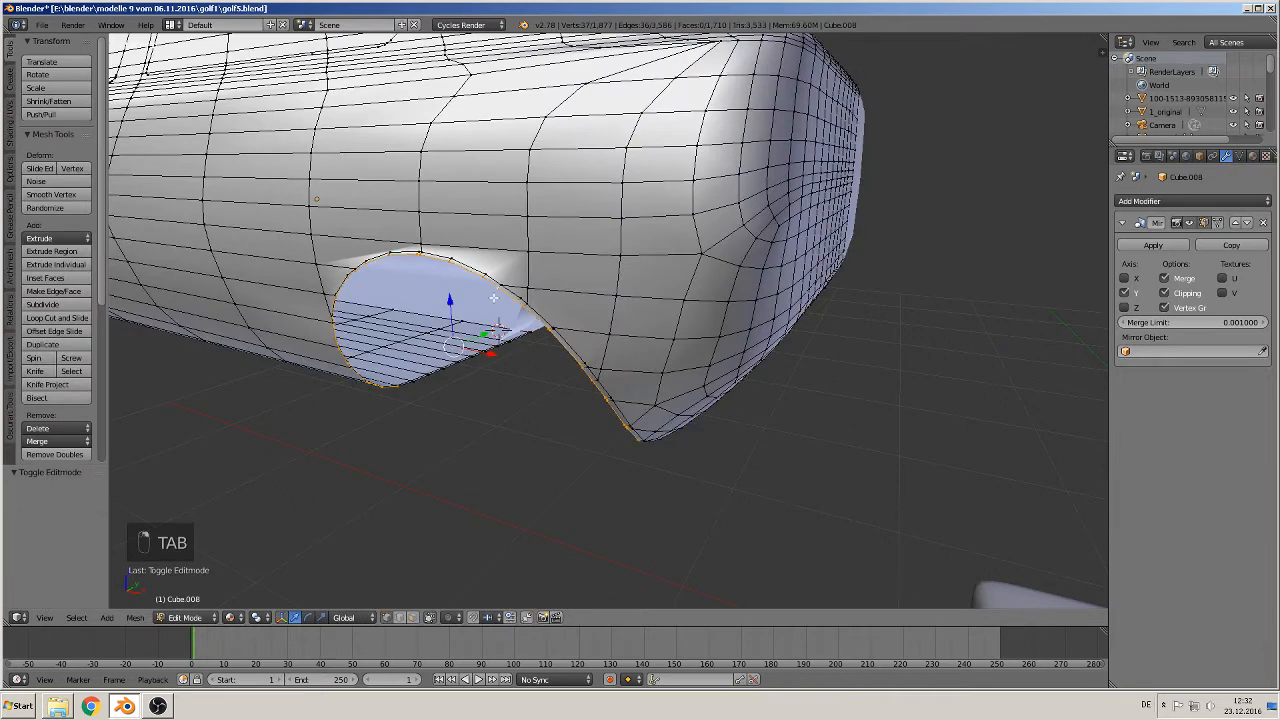
key("x")
left_click(494, 300)
key("Tab")
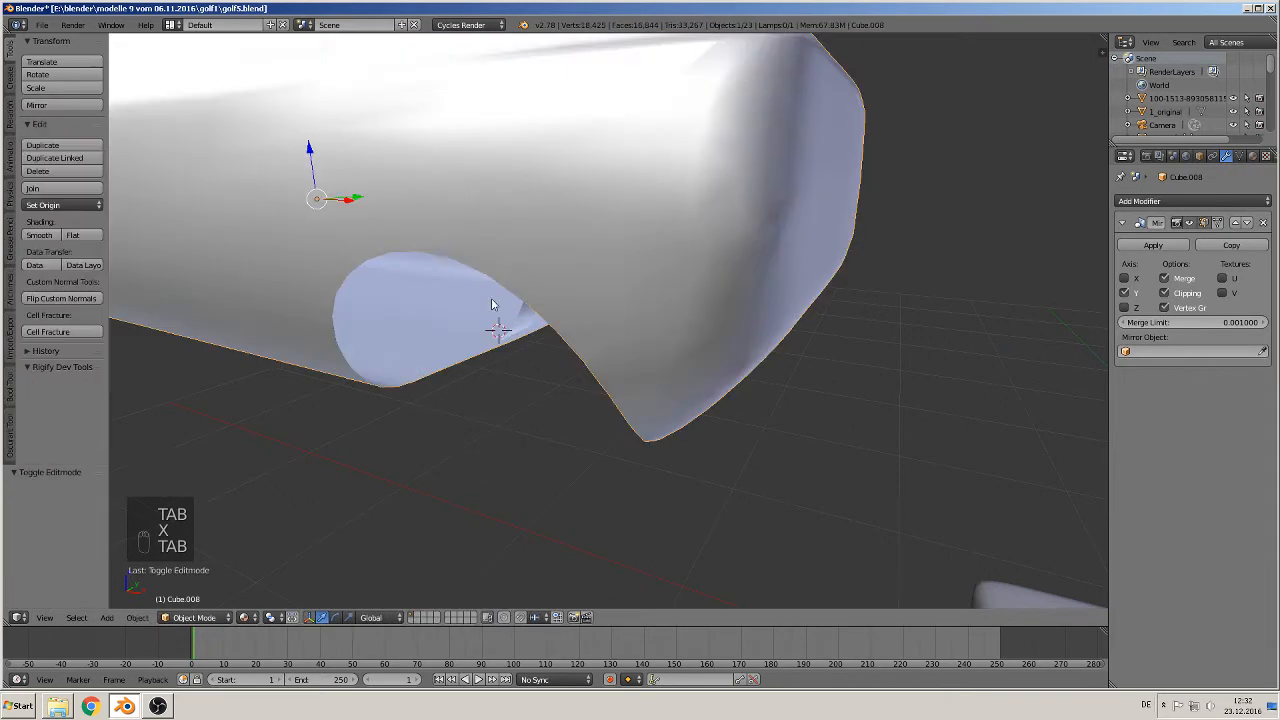
Set the rear arch rim's origin to its geometry and remove its Mirror modifier
scroll(401, 232, "down", 6)
right_click(497, 355)
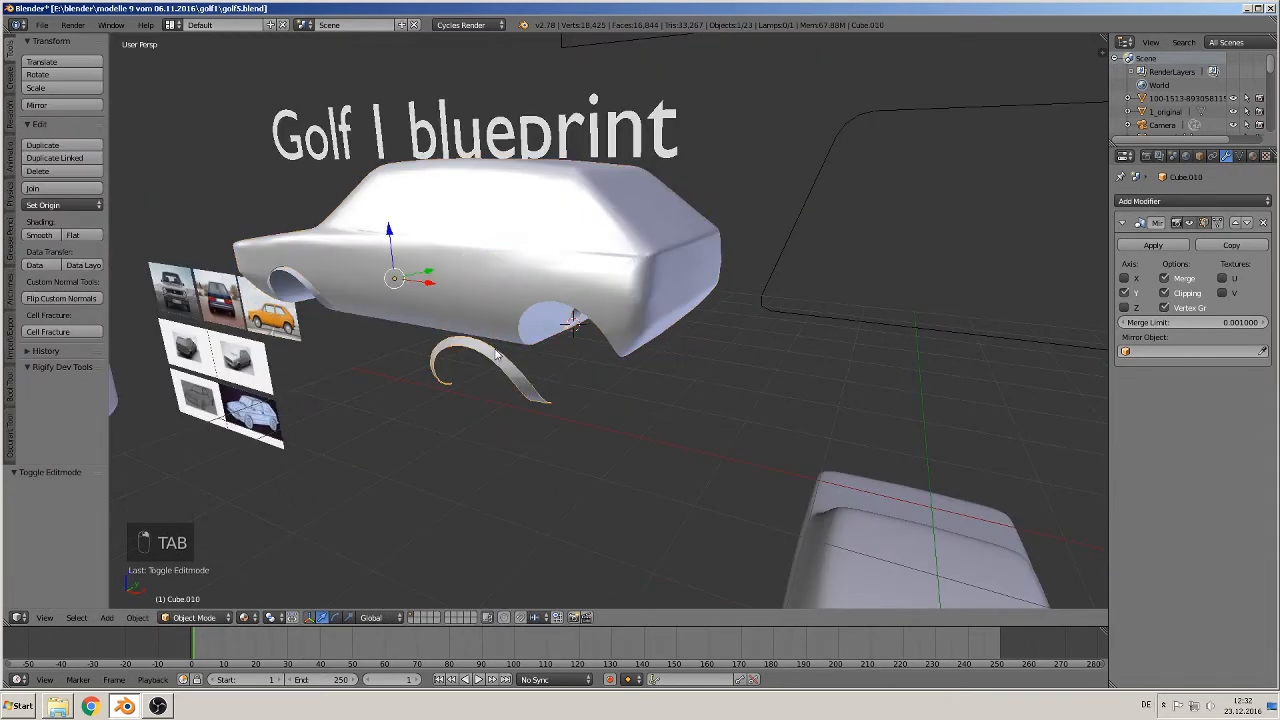
left_click(24, 206)
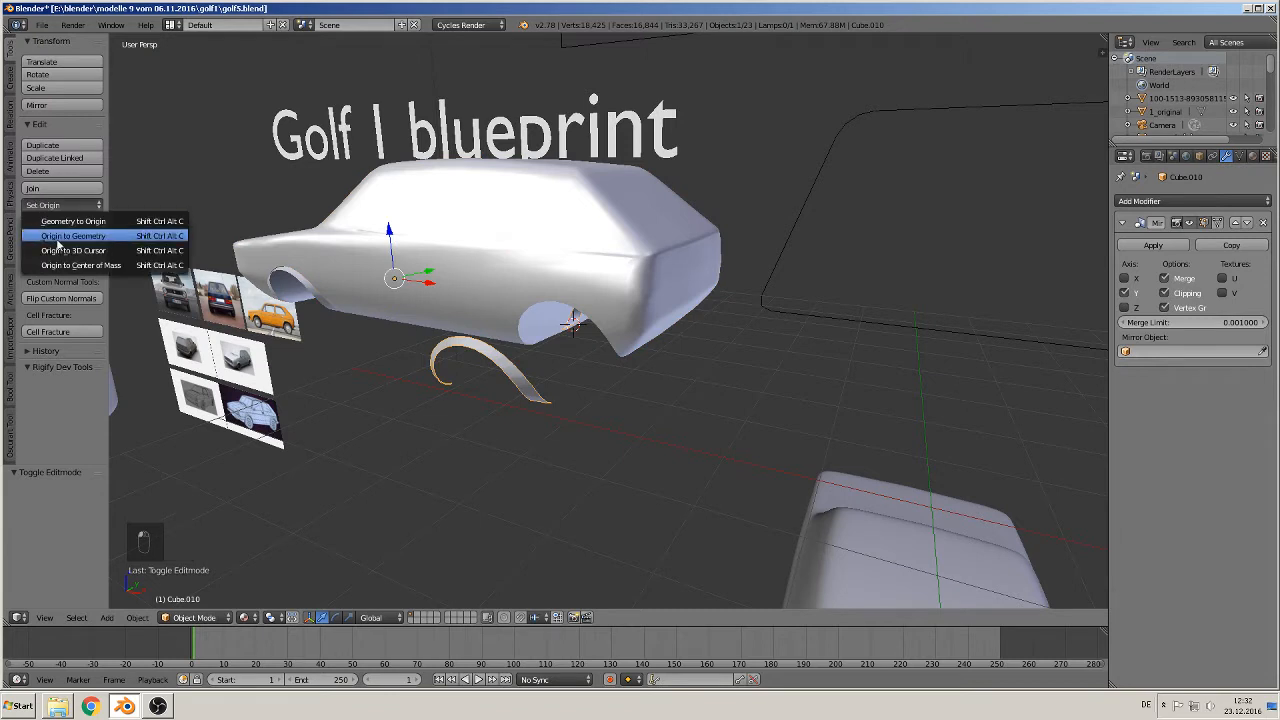
left_click(57, 242)
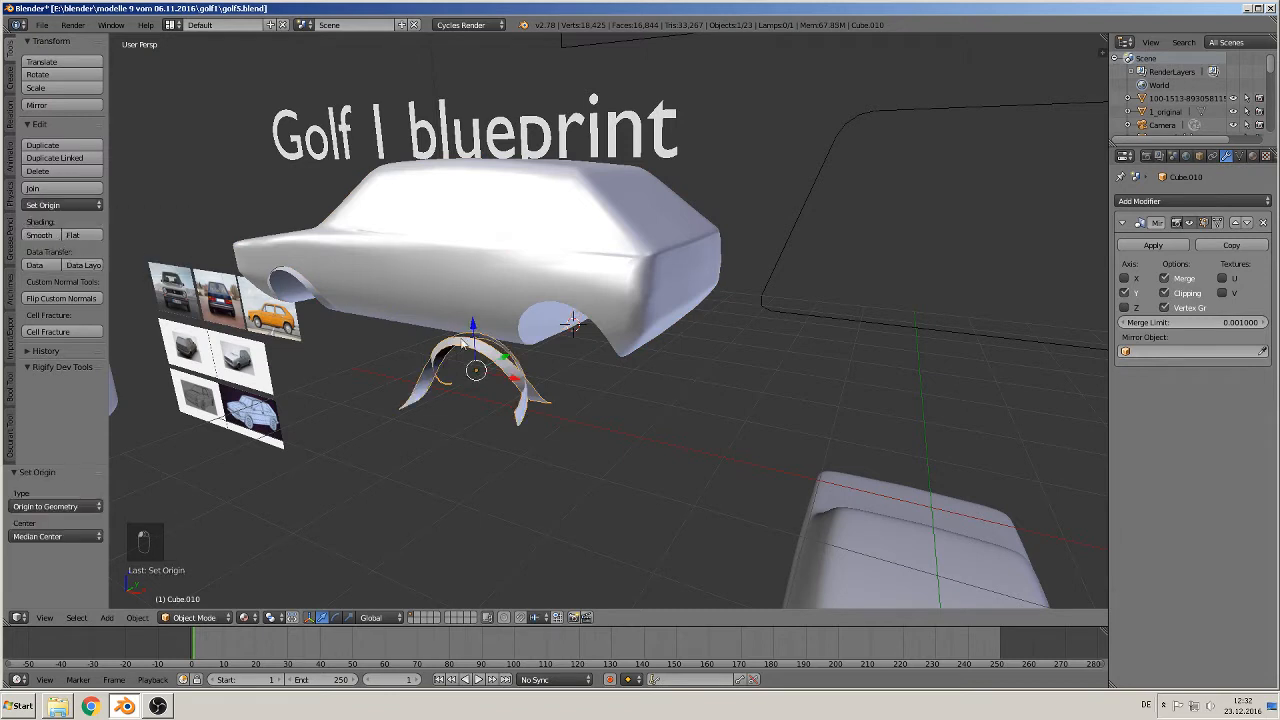
left_click(1263, 223)
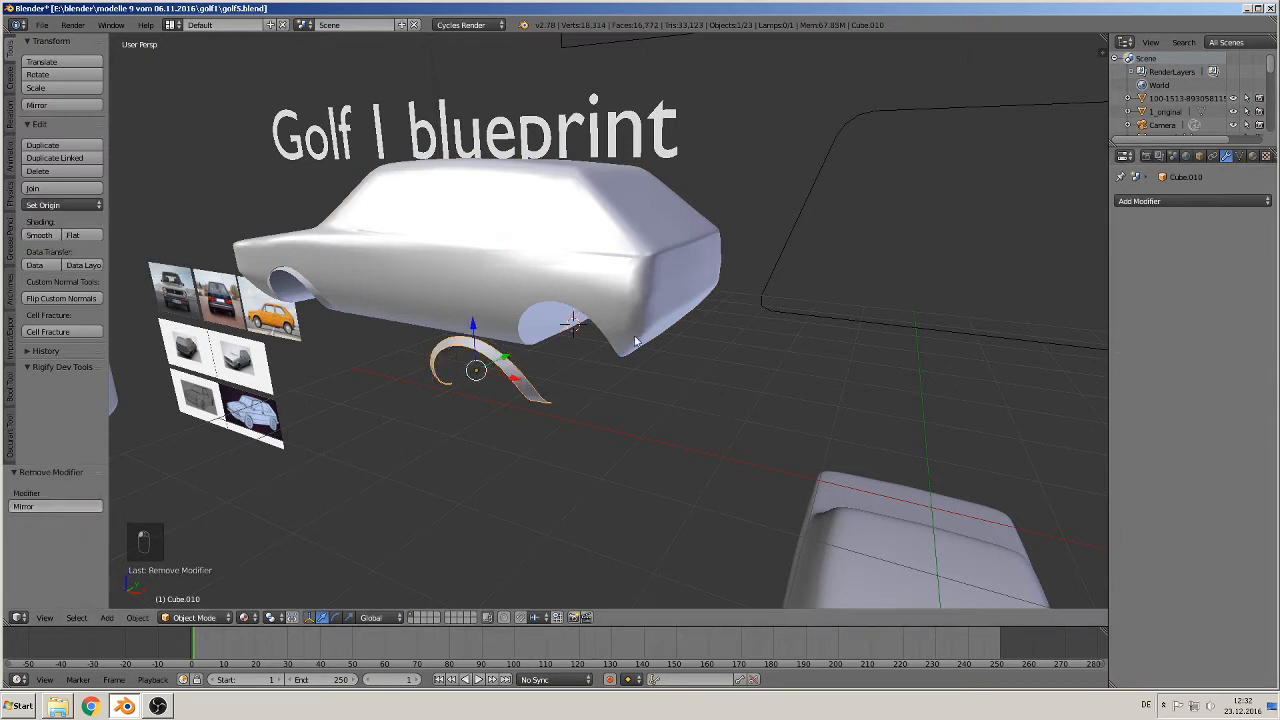
Move the rear arch rim 1.230 along Y, back into the body's rear wheel arch
key("g")
key("y")
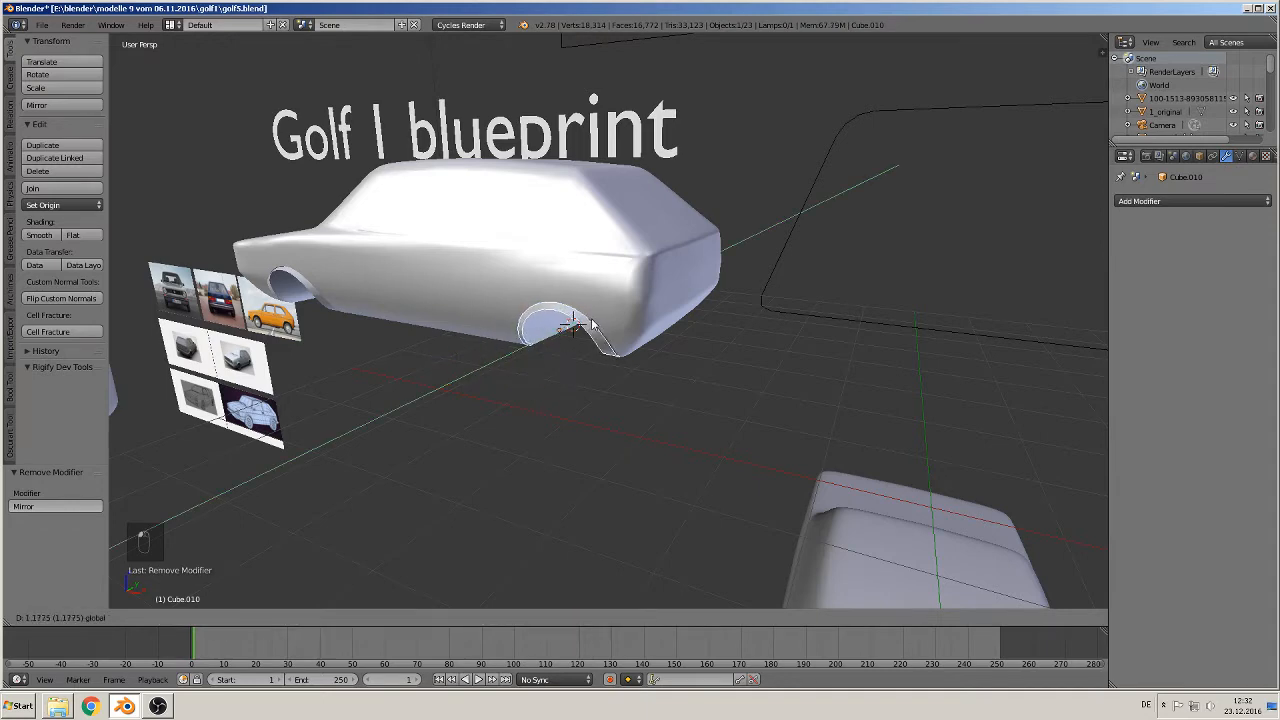
left_click(595, 323)
scroll(600, 334, "up", 8)
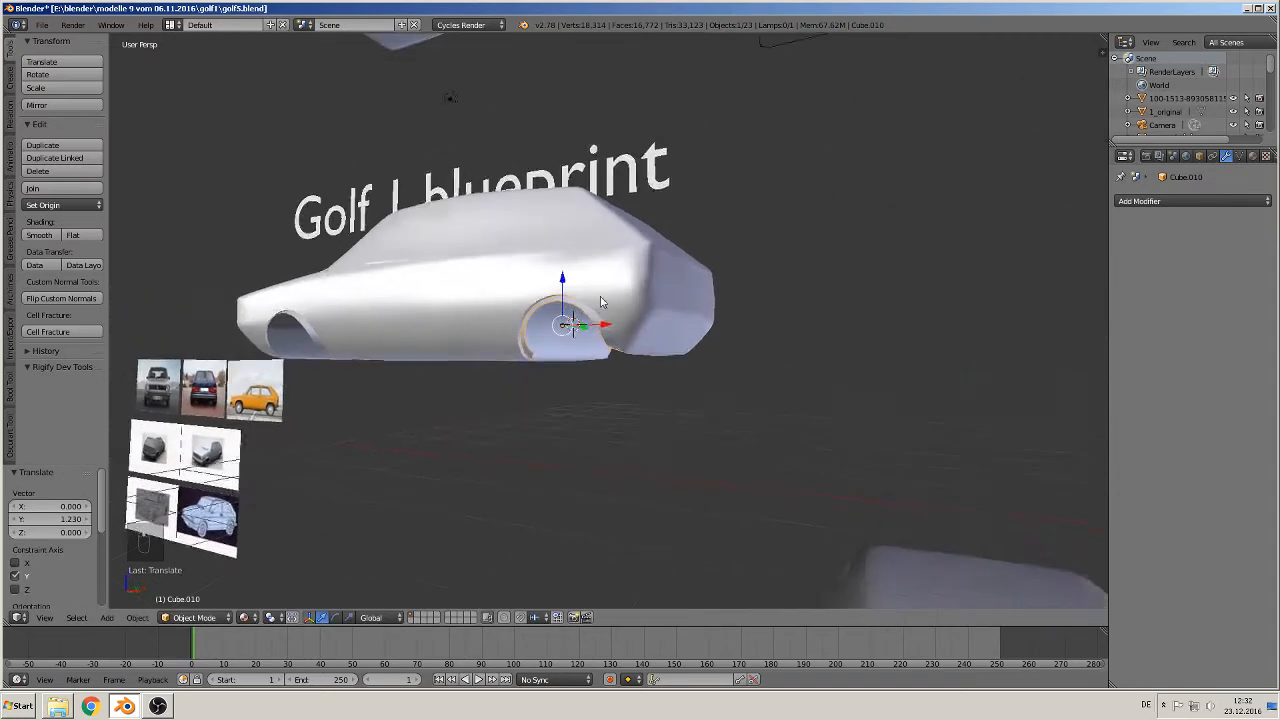
Nudge the rear arch rim slightly outward along Y and raise it 0.014 along Z to meet the arch
scroll(590, 338, "down", 3)
middle_click_drag(557, 360, 523, 370)
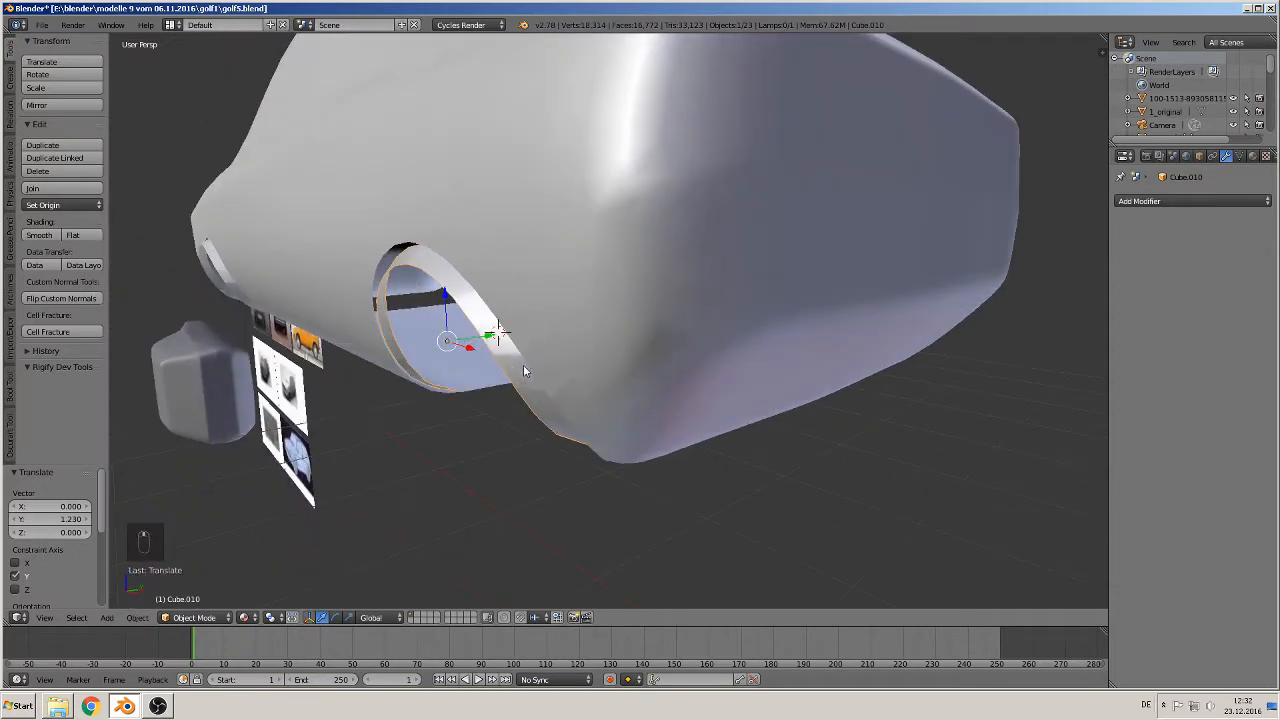
key("g")
key("y")
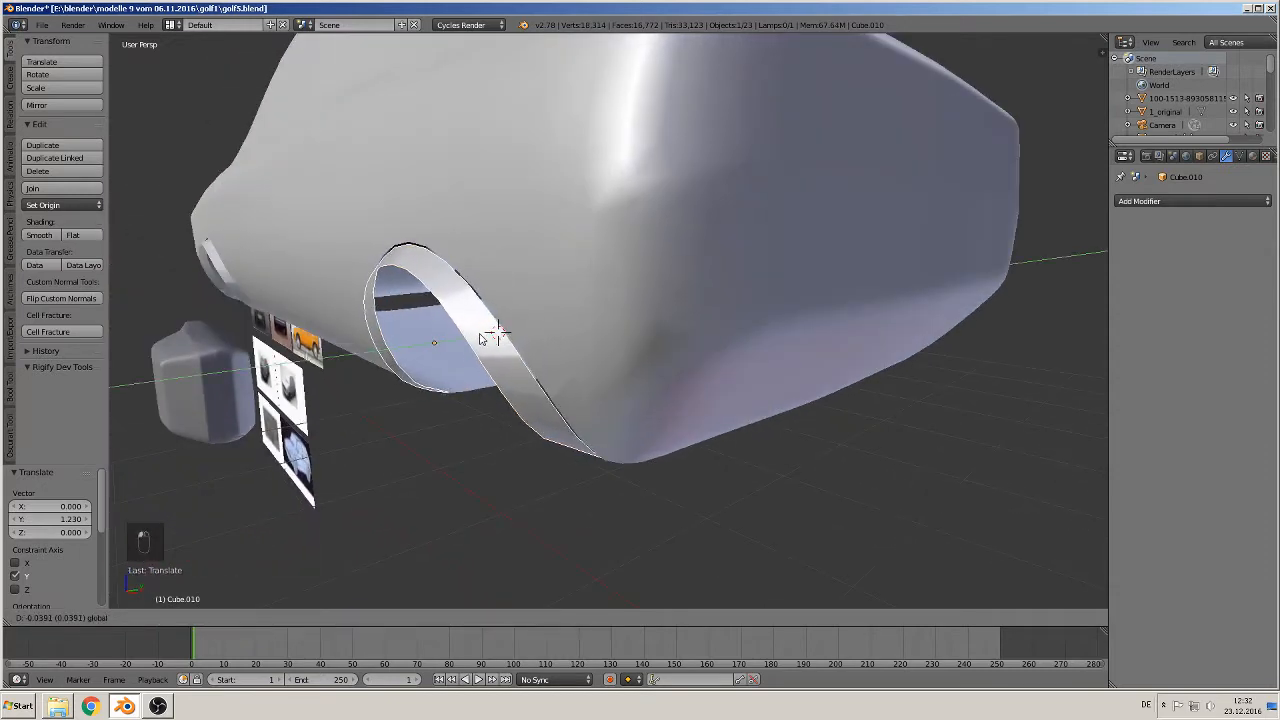
left_click(407, 308)
key("g")
key("z")
left_click(430, 310)
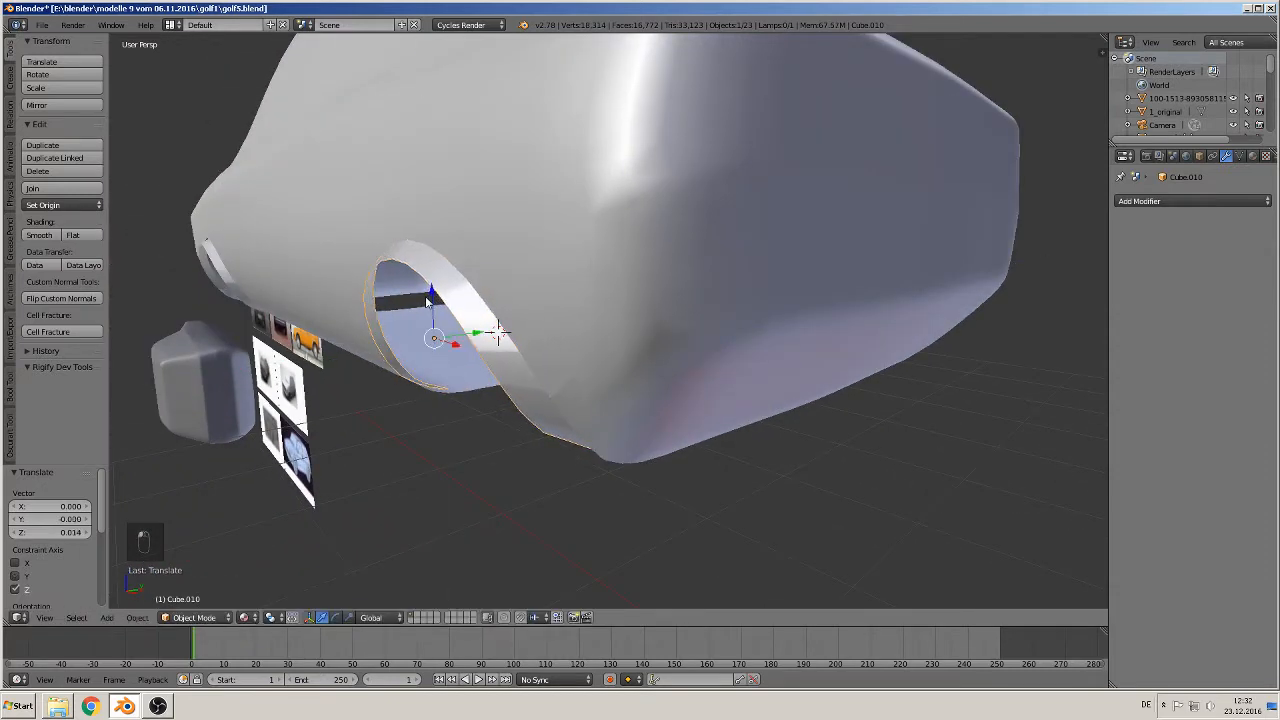
Shift the rear arch rim 0.005 along X and scale it uniformly by 1.049 to close the gap to the body
middle_click_drag(430, 310, 534, 323)
key("g")
key("x")
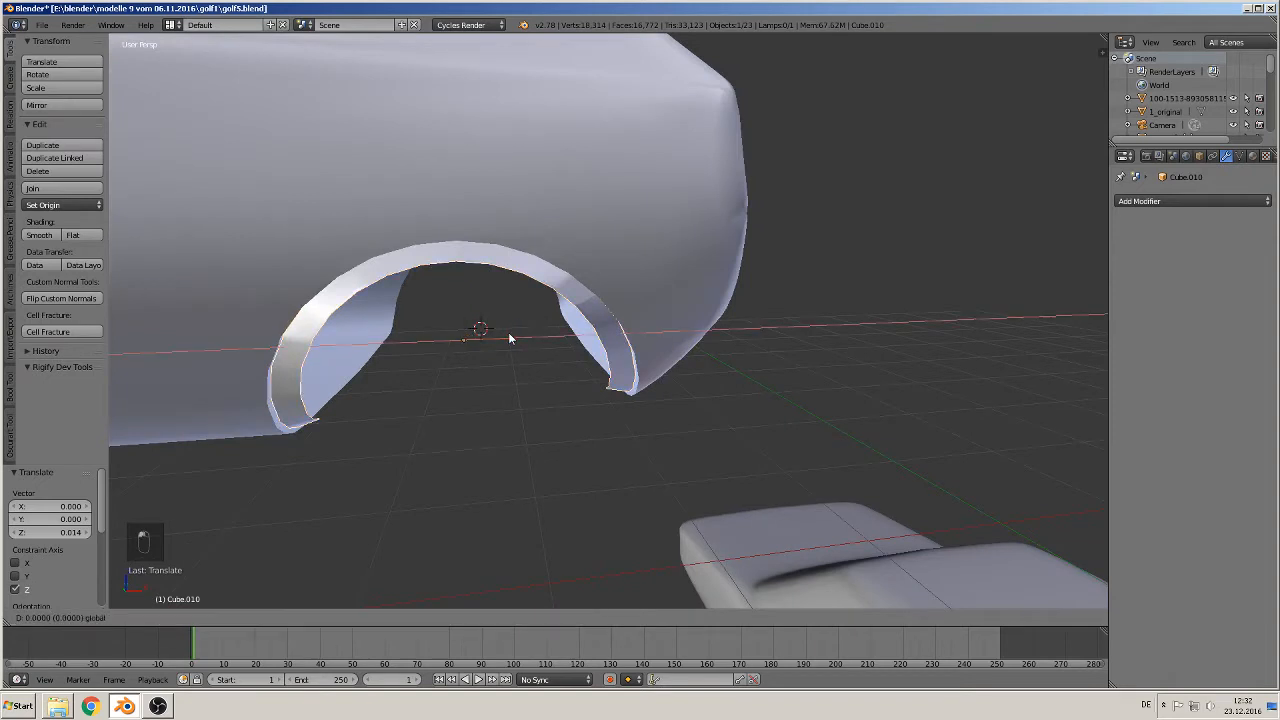
left_click(506, 333)
key("s")
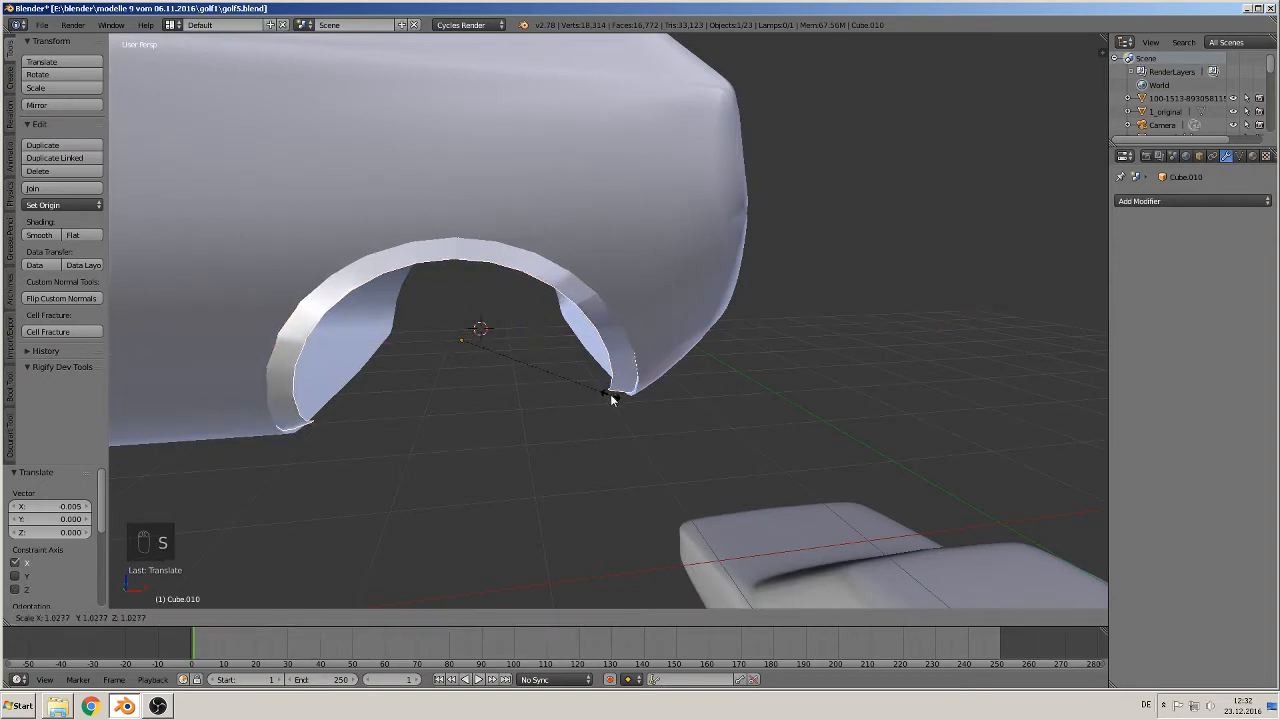
left_click(614, 398)
scroll(586, 405, "down", 5)
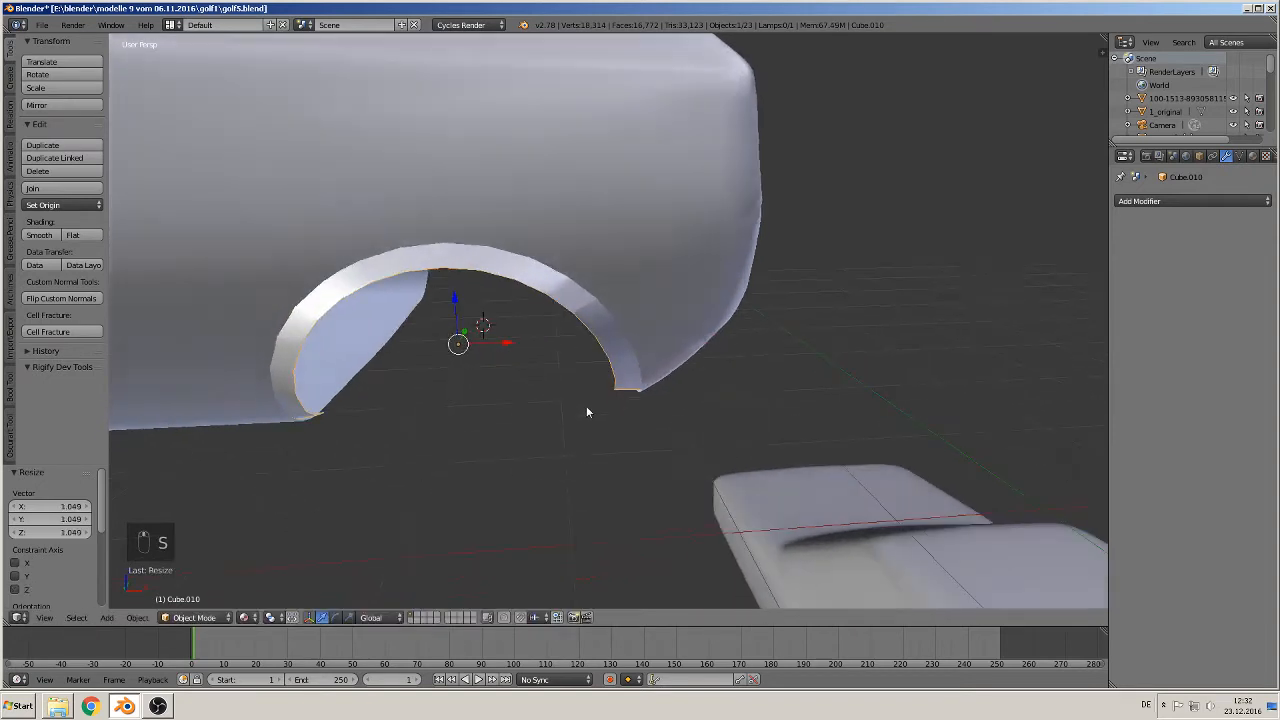
Apply smooth shading to the rear arch rim
mouse_move(582, 412)
middle_mouse_down()
mouse_move(586, 423)
mouse_move(586, 410)
middle_mouse_up()
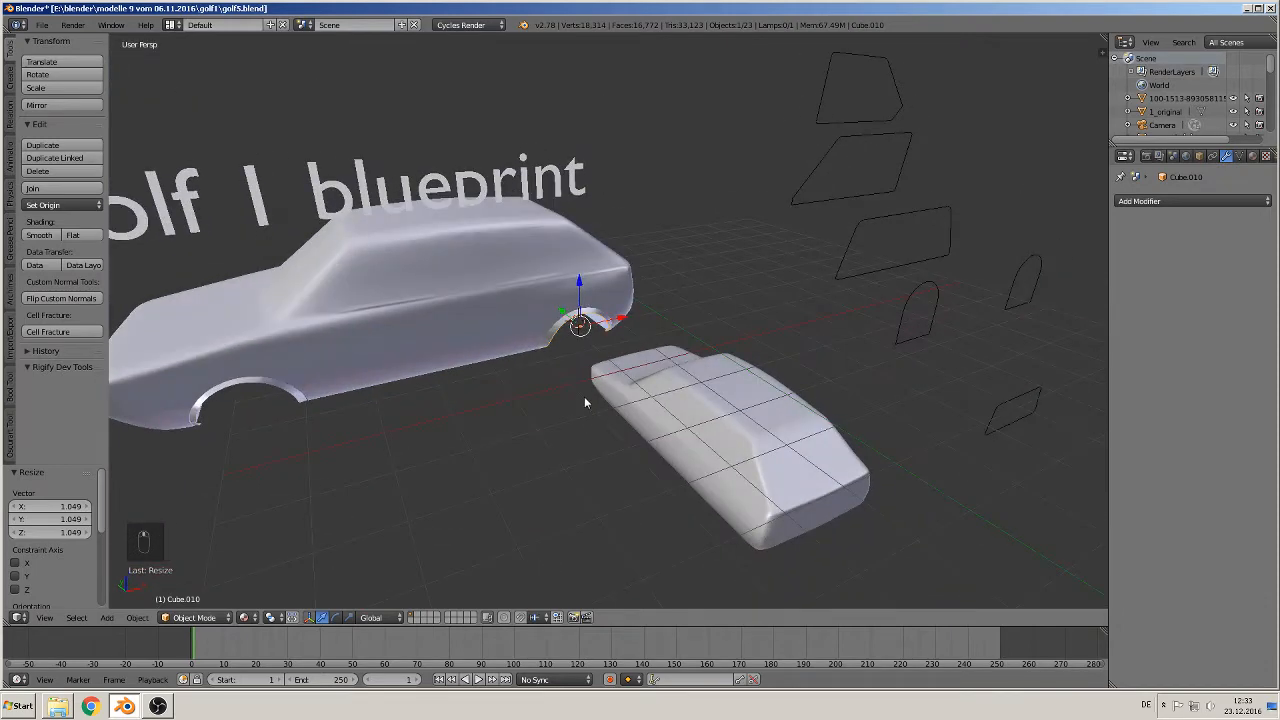
scroll(585, 402, "up", 6)
scroll(540, 392, "down", 4)
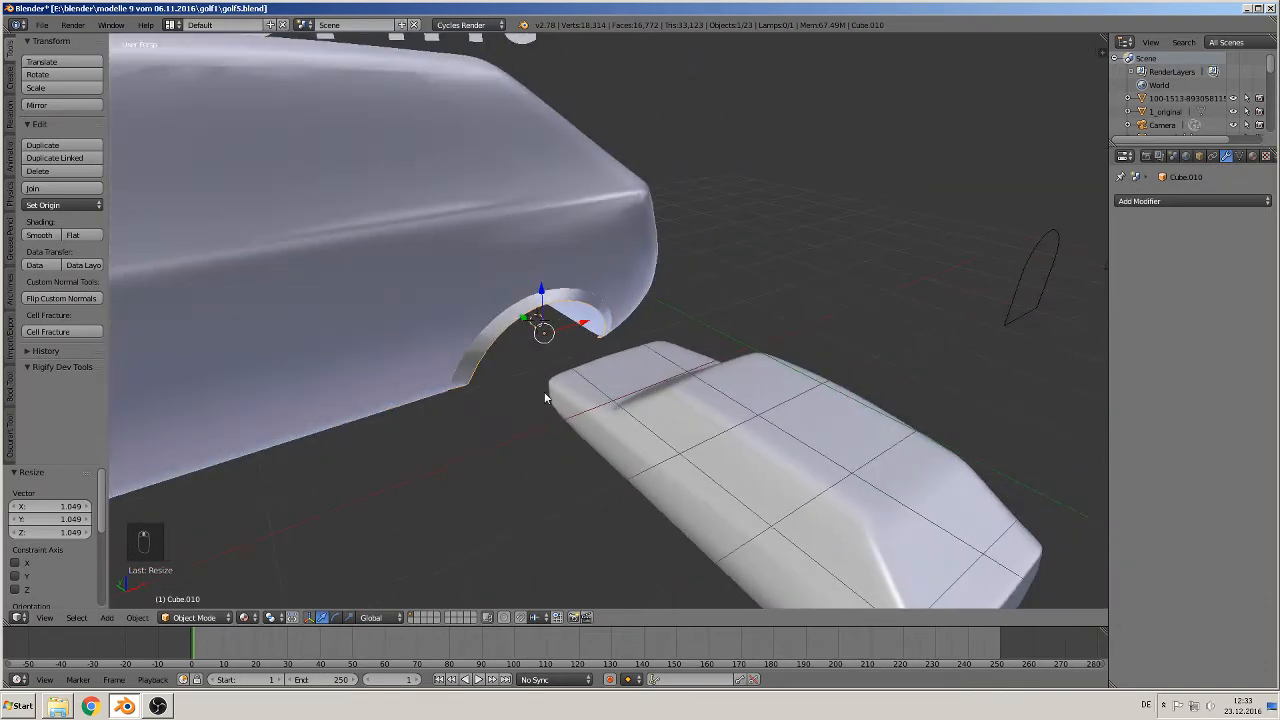
left_click(34, 236)
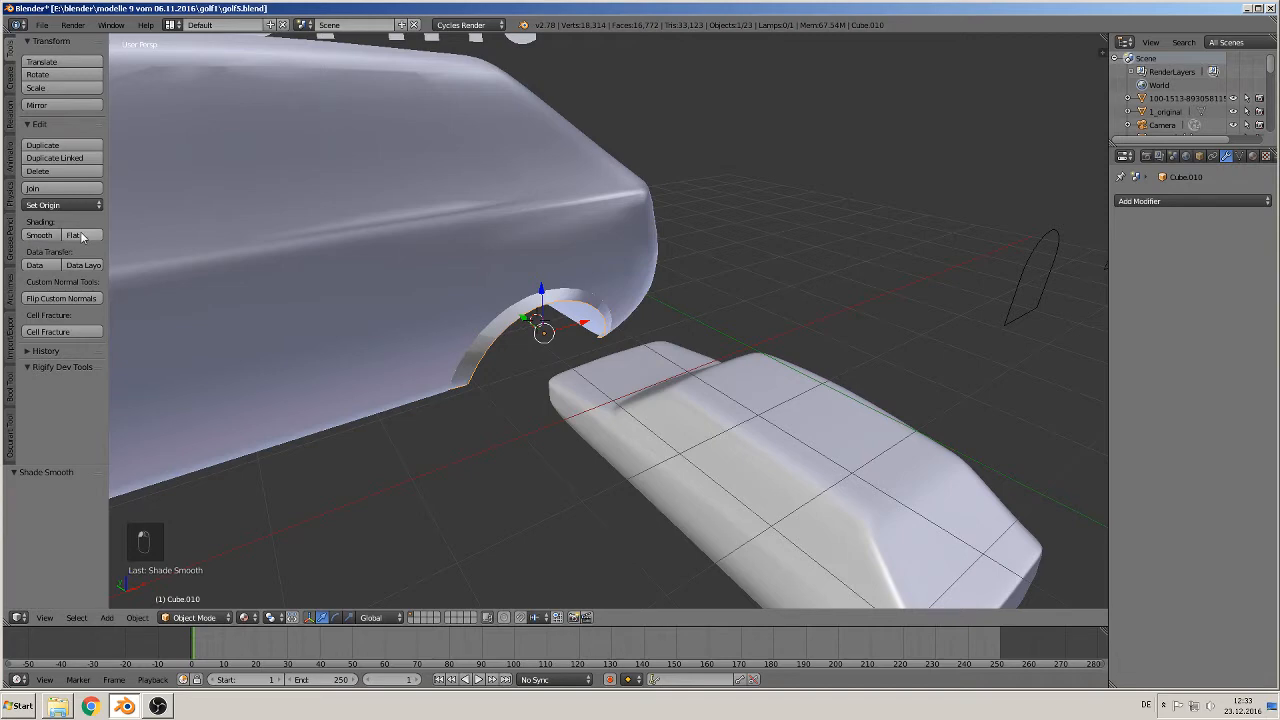
left_click(85, 236)
scroll(371, 344, "up", 6)
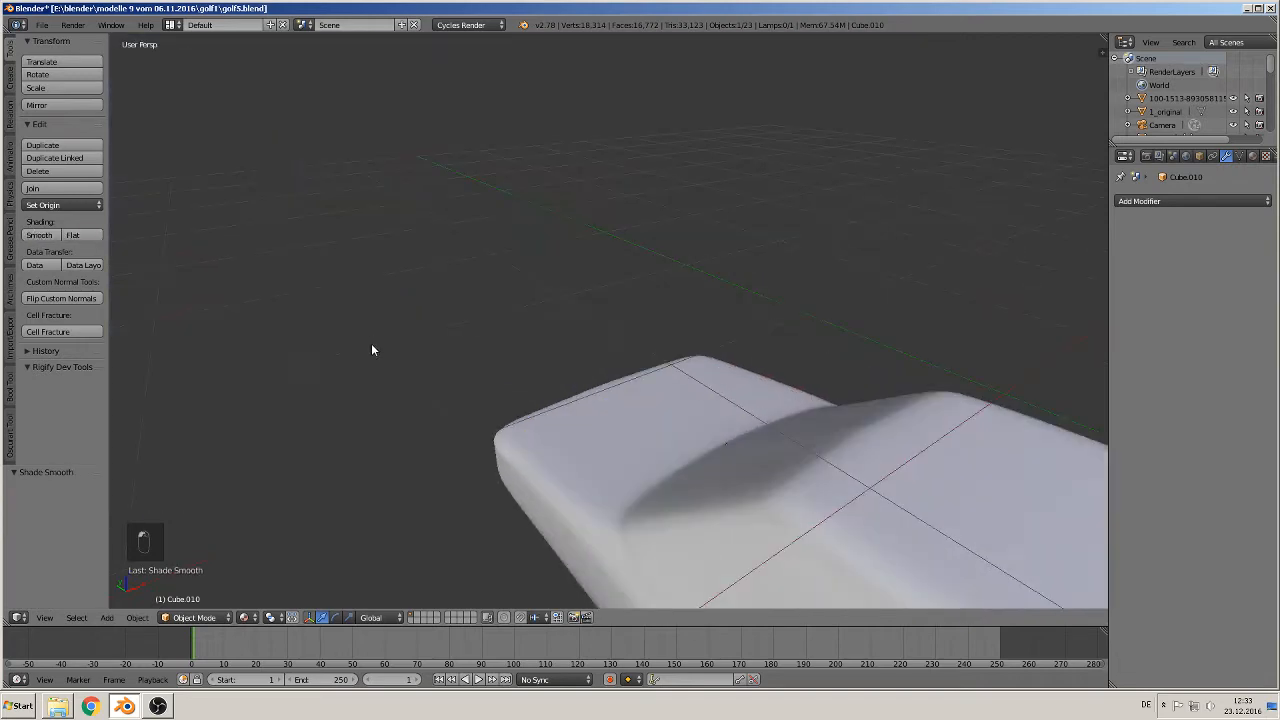
Add one lengthwise loop cut around the rear arch rim, slid close to its outer edge
scroll(370, 346, "down", 3)
middle_click_drag(368, 346, 418, 338)
key("Tab")
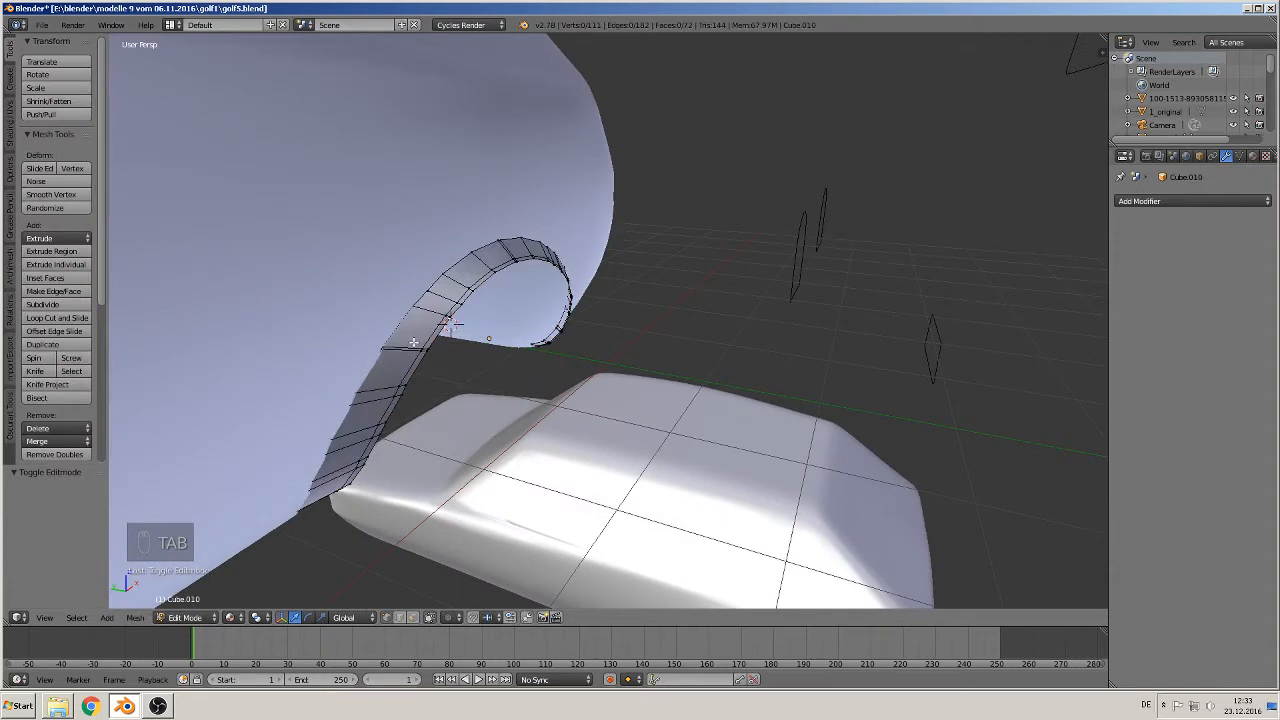
key("ctrl+r")
left_click(400, 338)
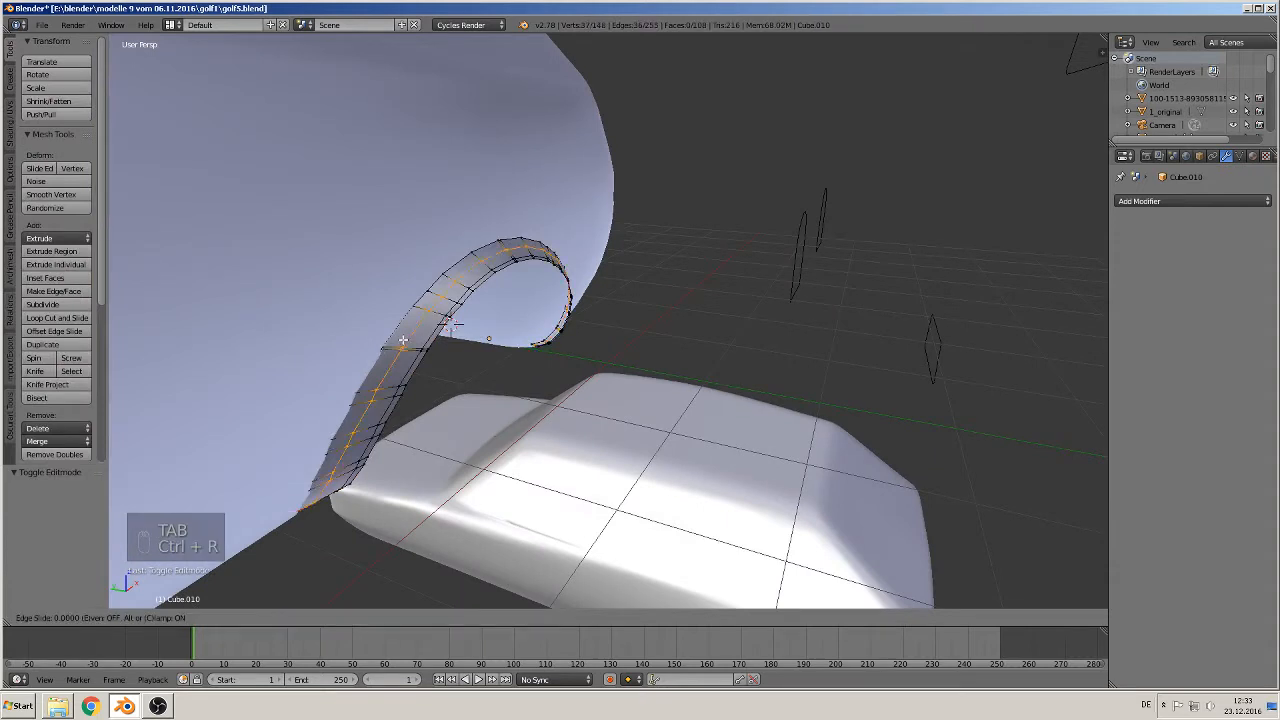
left_click(387, 331)
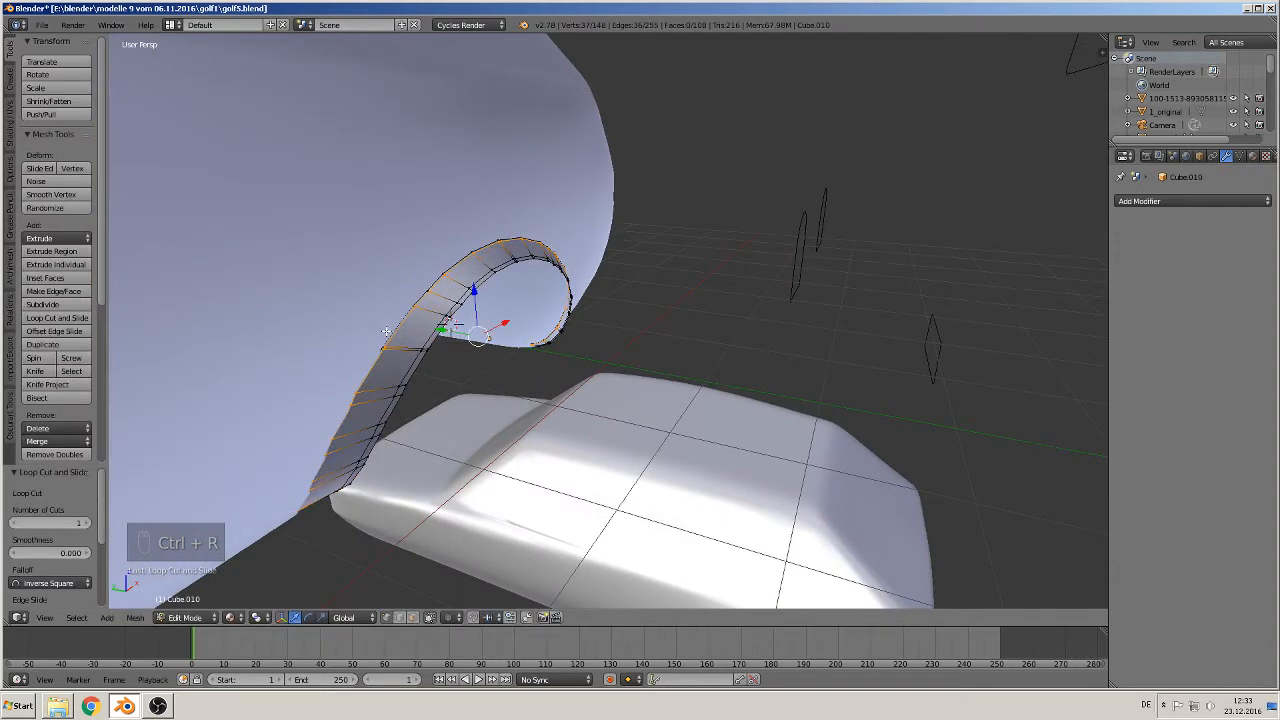
key("Tab")
Select the front arch rim and add one loop cut across its width near the upper part of the arch
scroll(417, 376, "down", 4)
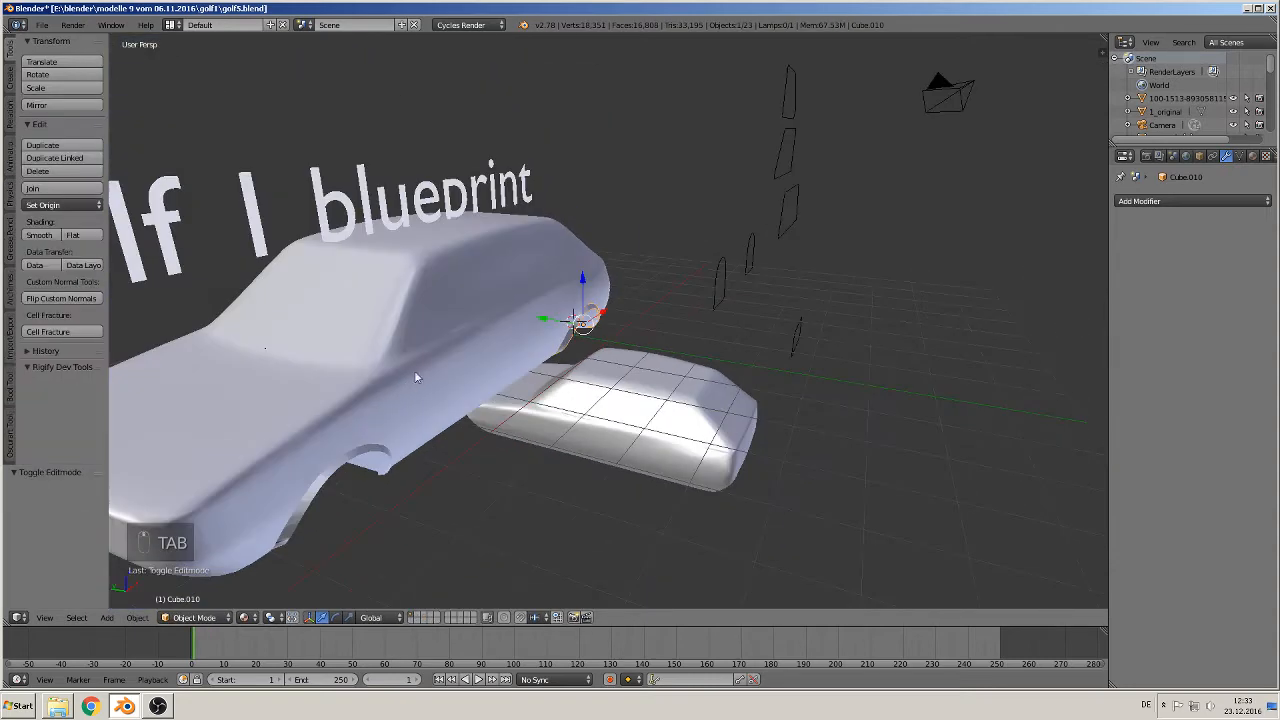
middle_click_drag(414, 370, 468, 335)
scroll(478, 352, "up", 5)
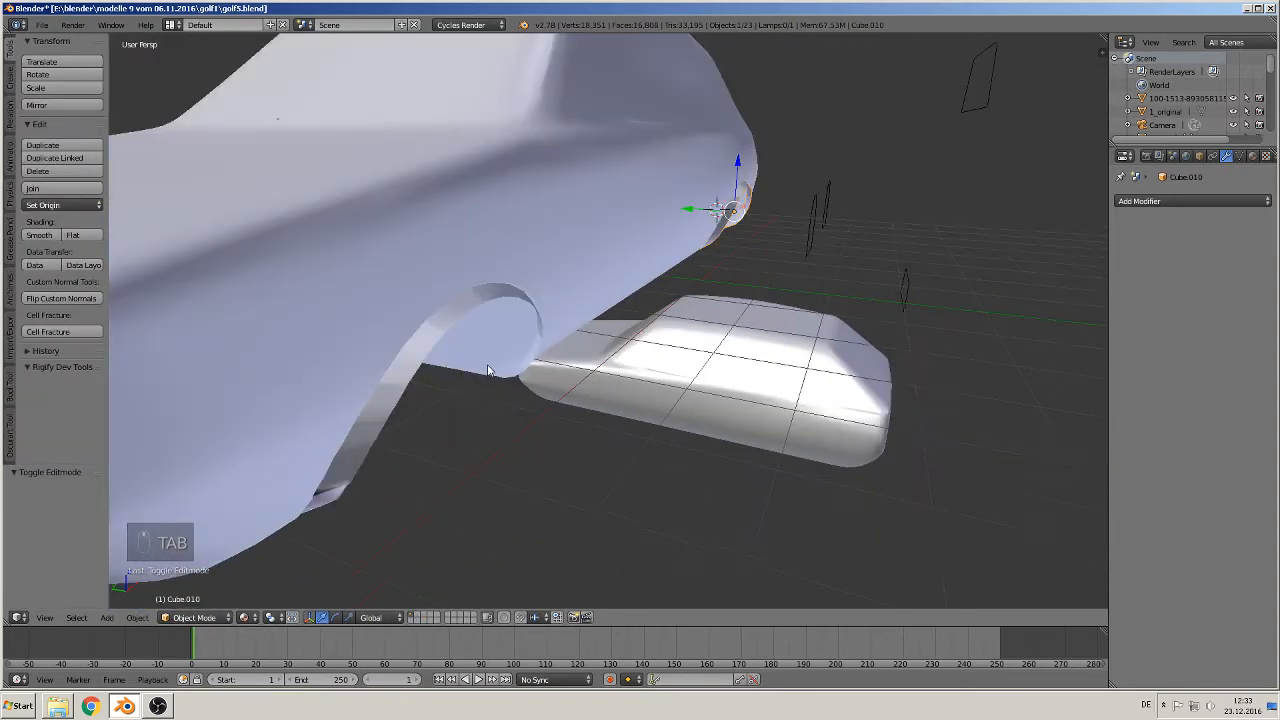
key("Tab")
key("Tab")
right_click(422, 340)
key("Tab")
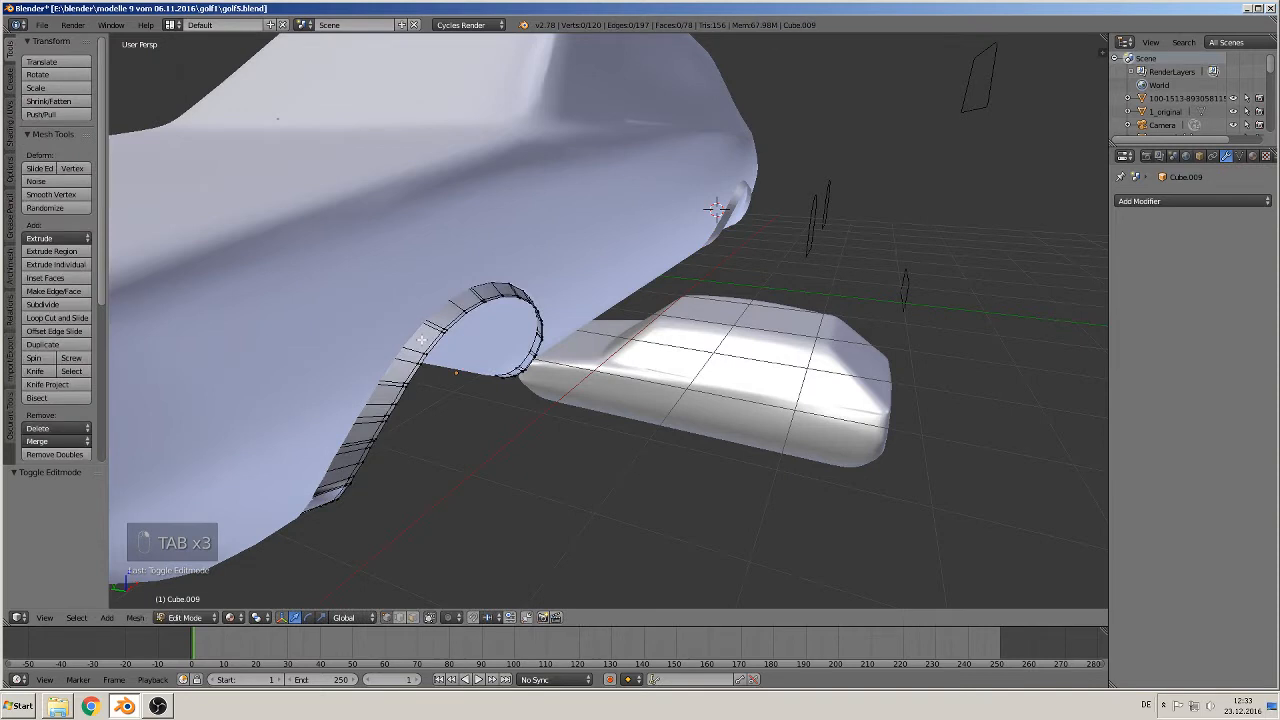
key("ctrl+r")
left_click(422, 339)
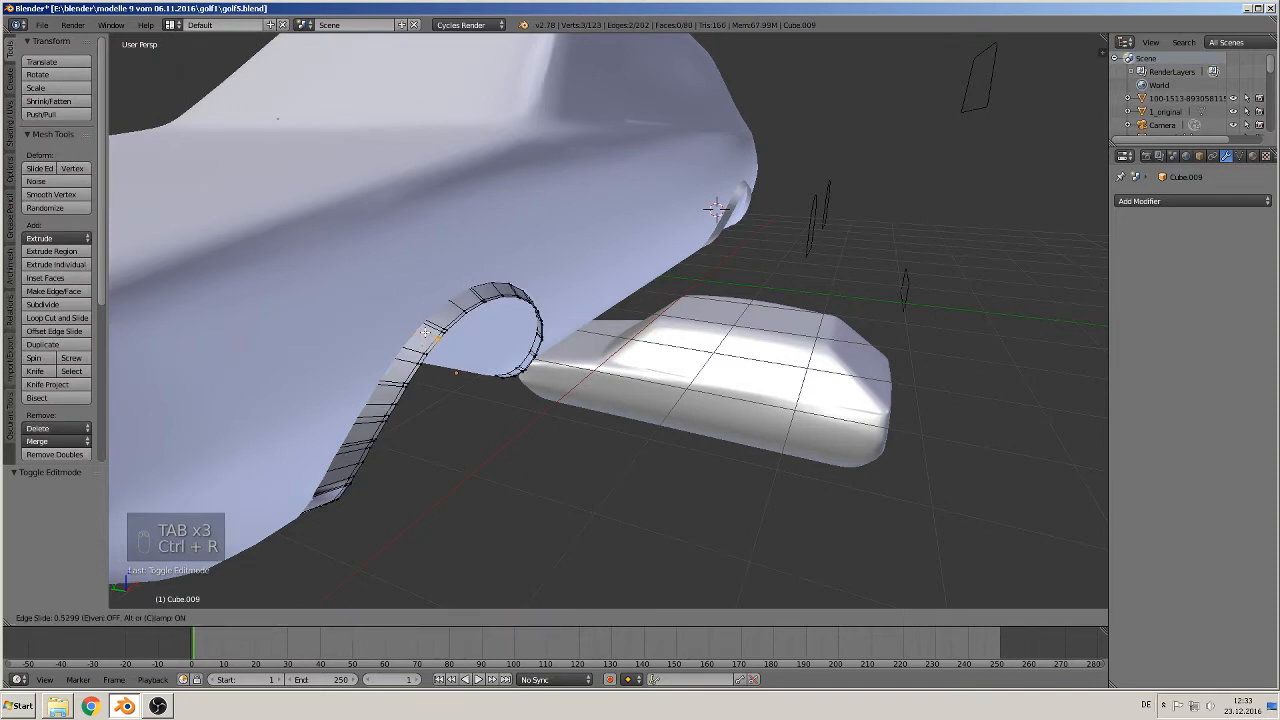
left_click(425, 331)
Add one lengthwise loop cut around the front arch rim, slid toward its outer edge
key("ctrl+r")
left_click(425, 318)
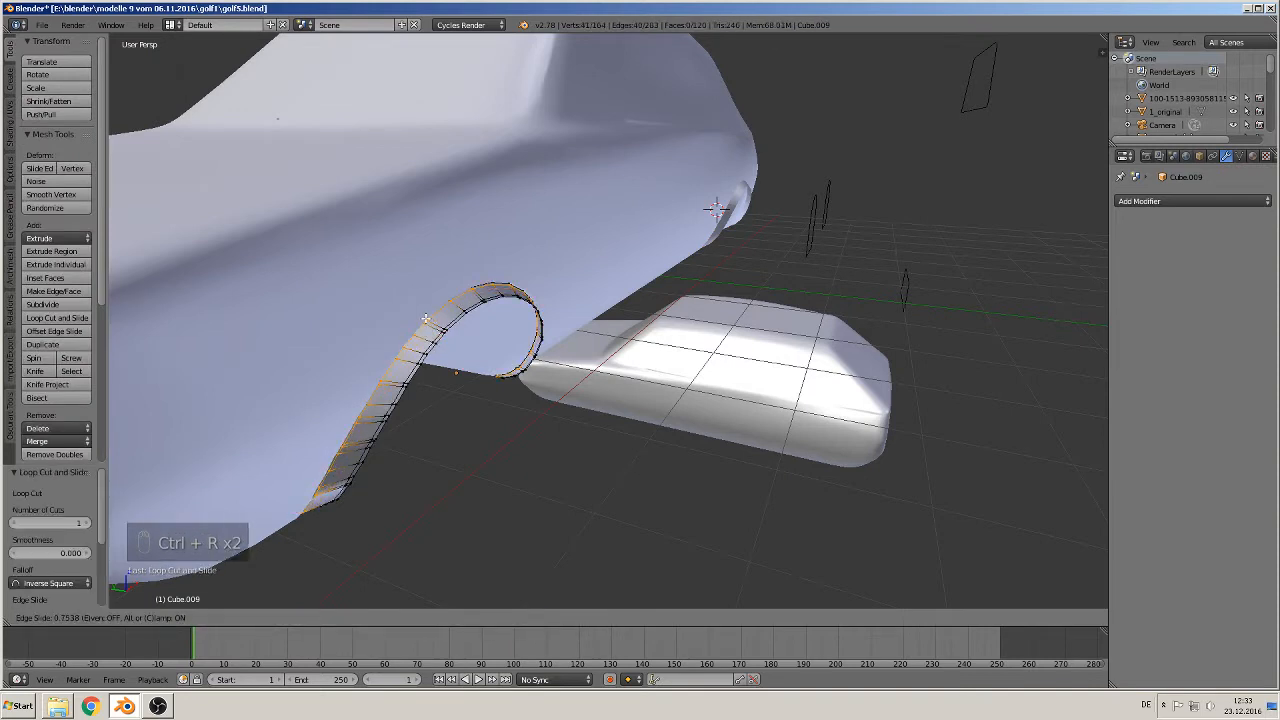
left_click(431, 326)
key("Tab")
Scale the front arch rim uniformly by 1.019 to fit the body's front wheel arch
scroll(484, 378, "down", 9)
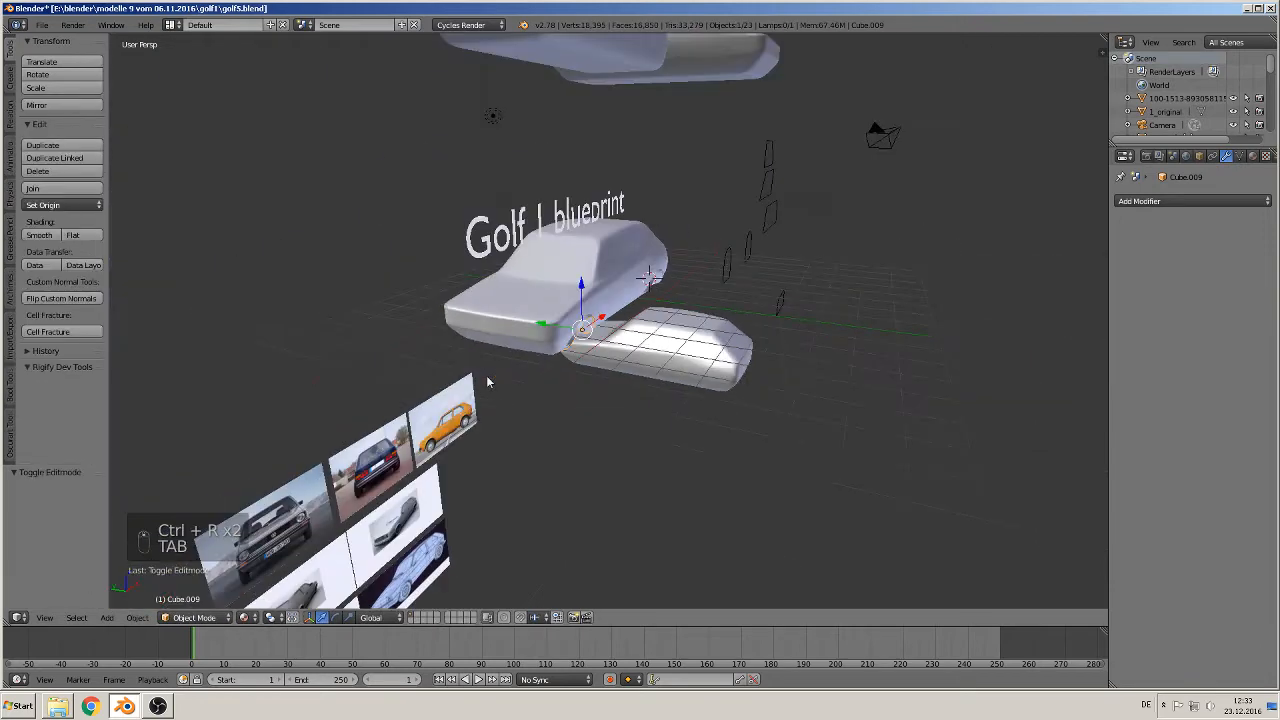
scroll(619, 369, "up", 5)
scroll(619, 369, "down", 3)
middle_click_drag(619, 369, 546, 370)
scroll(726, 298, "down", 5)
scroll(727, 300, "up", 8)
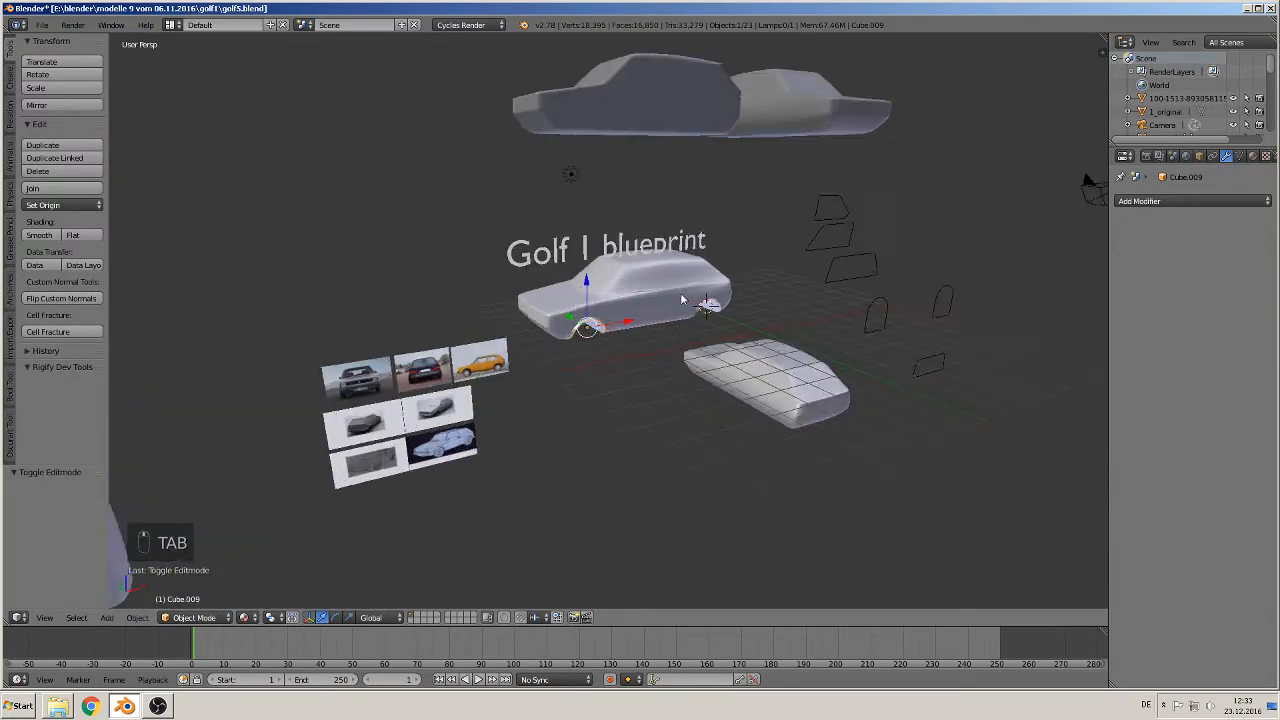
key("a")
key("a")
scroll(775, 355, "up", 4)
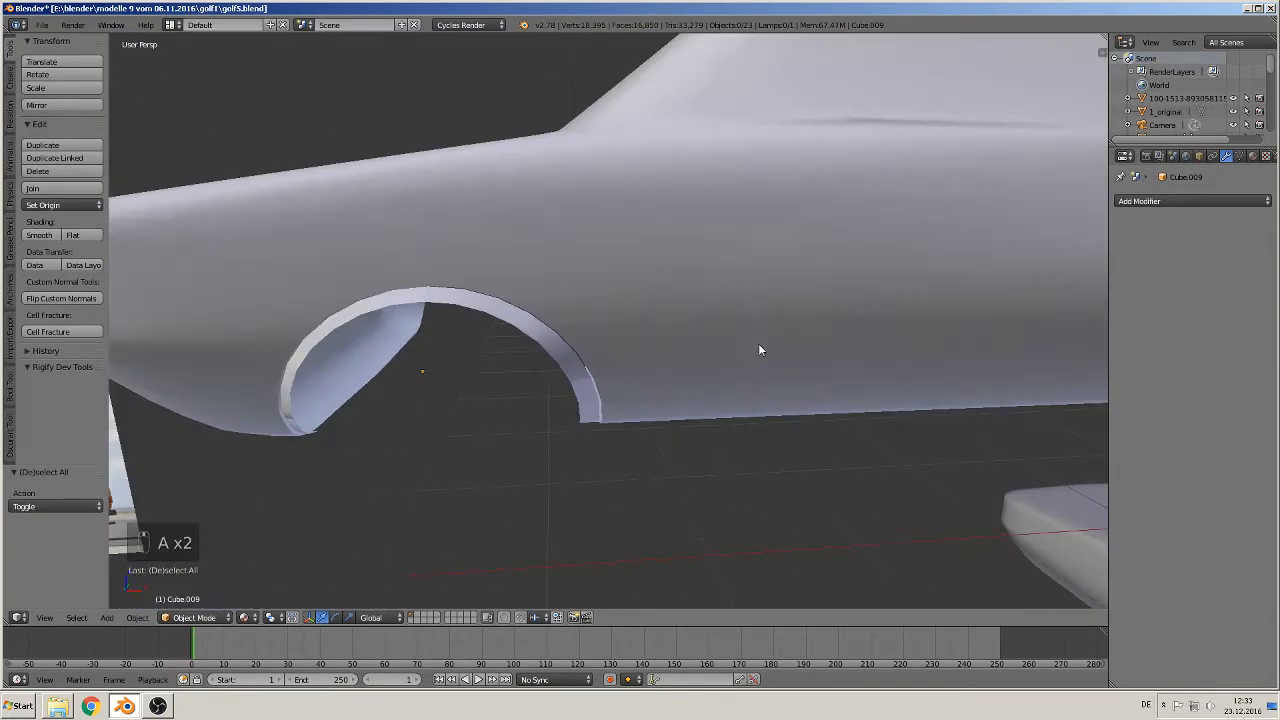
right_click(603, 357)
key("s")
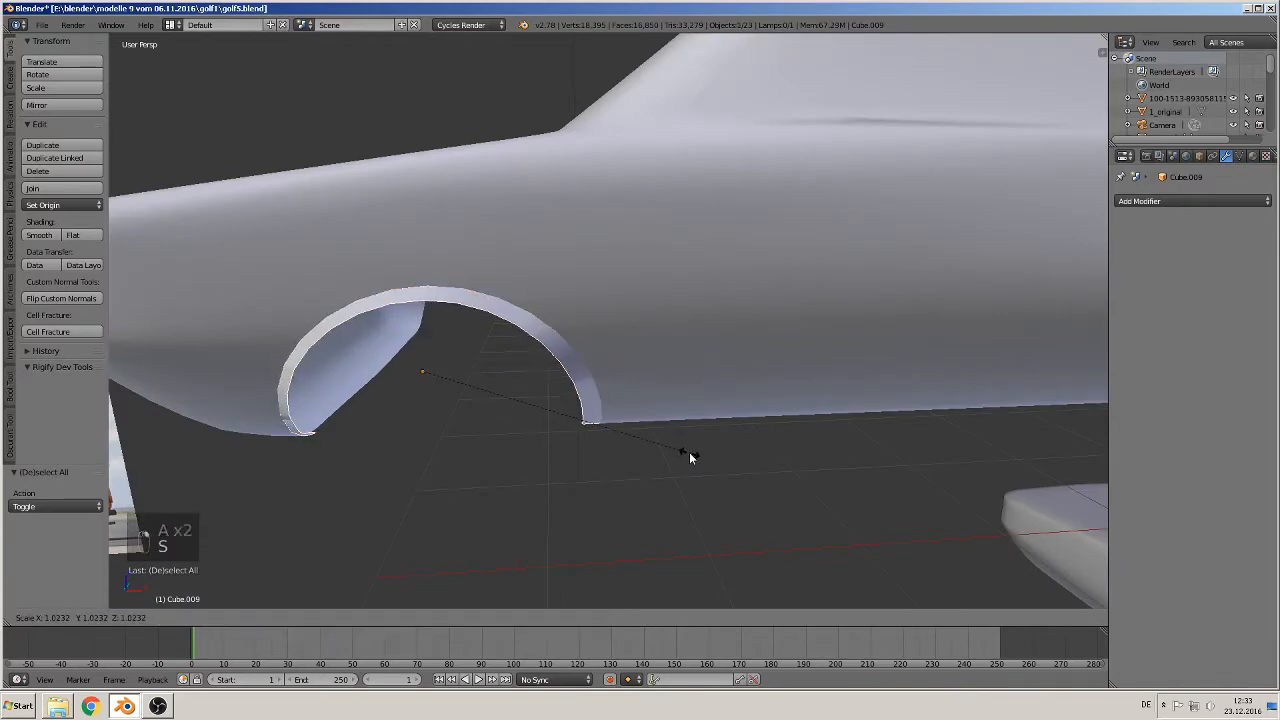
left_click(686, 455)
Return to Object Mode with all objects deselected
scroll(670, 454, "down", 8)
scroll(640, 418, "up", 6)
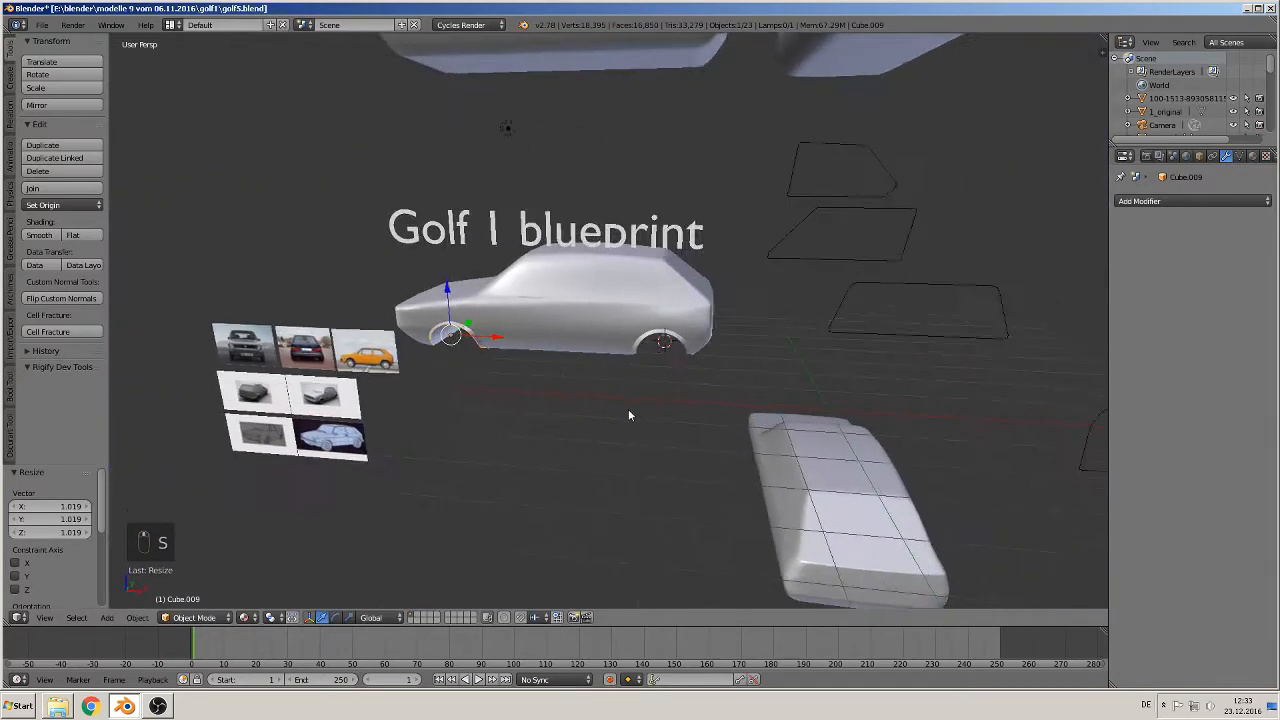
scroll(642, 405, "down", 5)
scroll(638, 400, "up", 5)
key("Tab")
key("Tab")
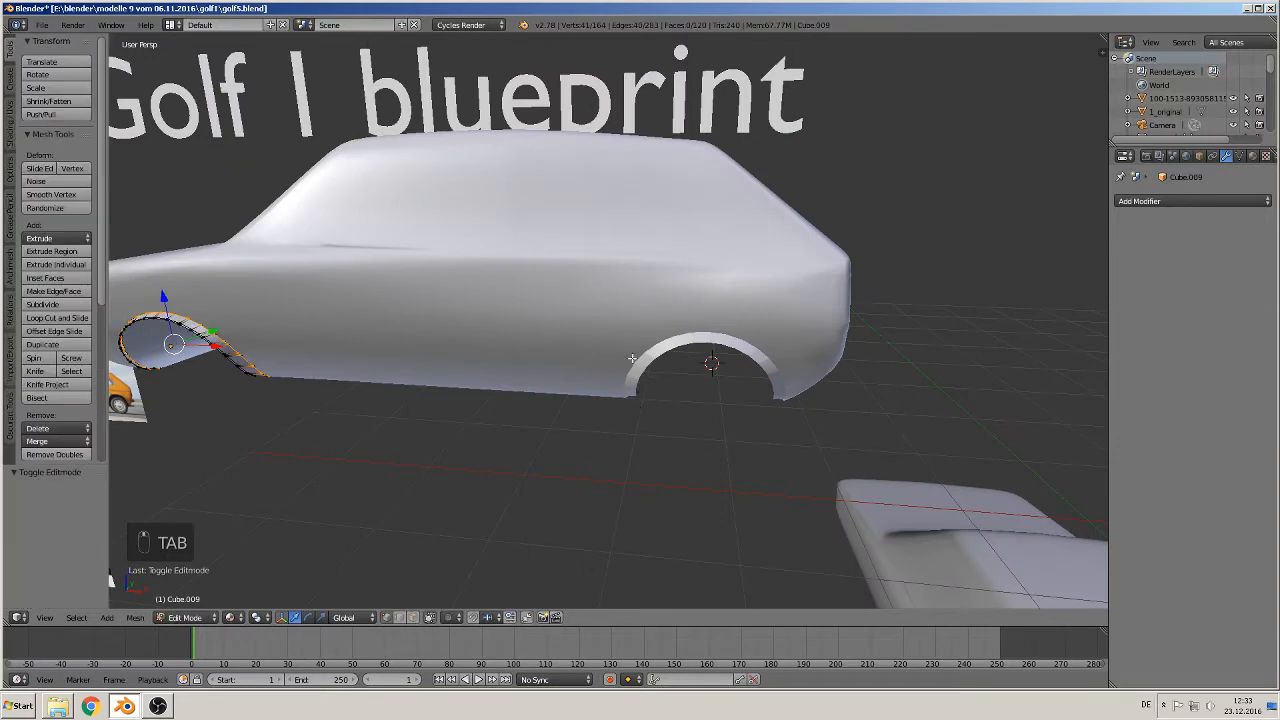
key("a")
key("a")
key("a")
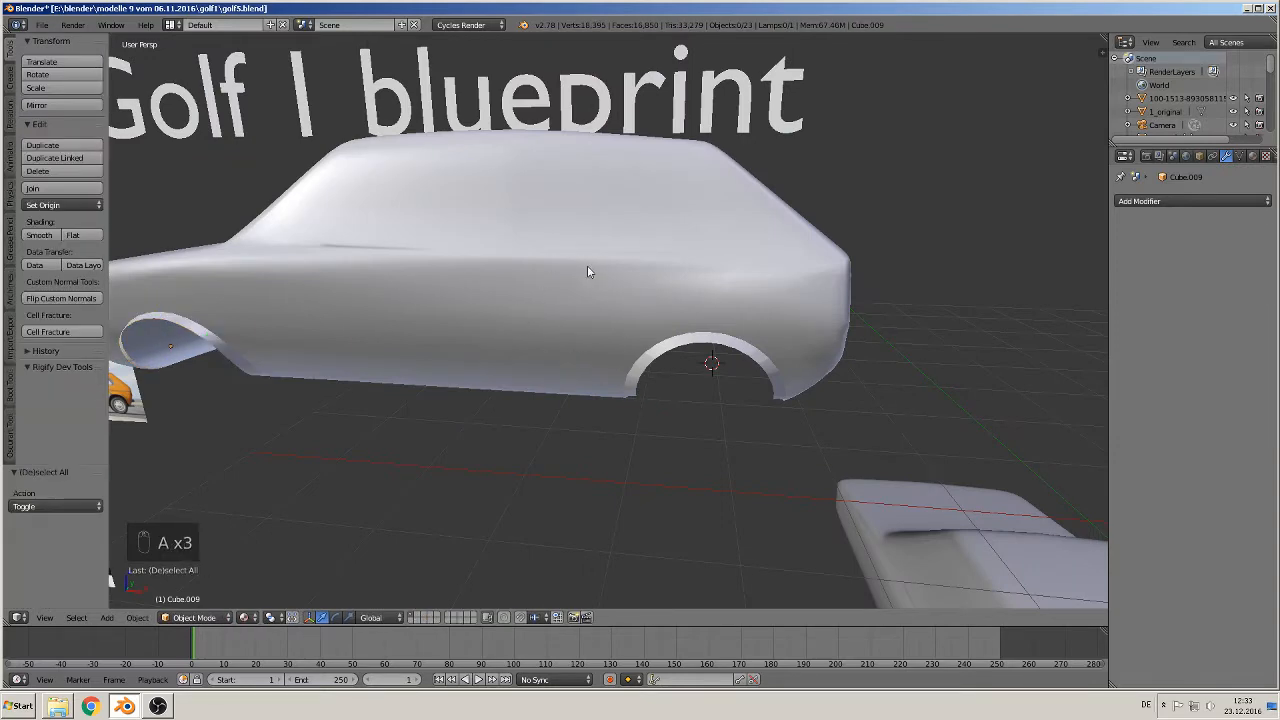
In the front orthographic view, select the front and rear arch rims together and join them into one object
key("KP_1")
scroll(614, 284, "down", 8)
scroll(608, 287, "up", 4)
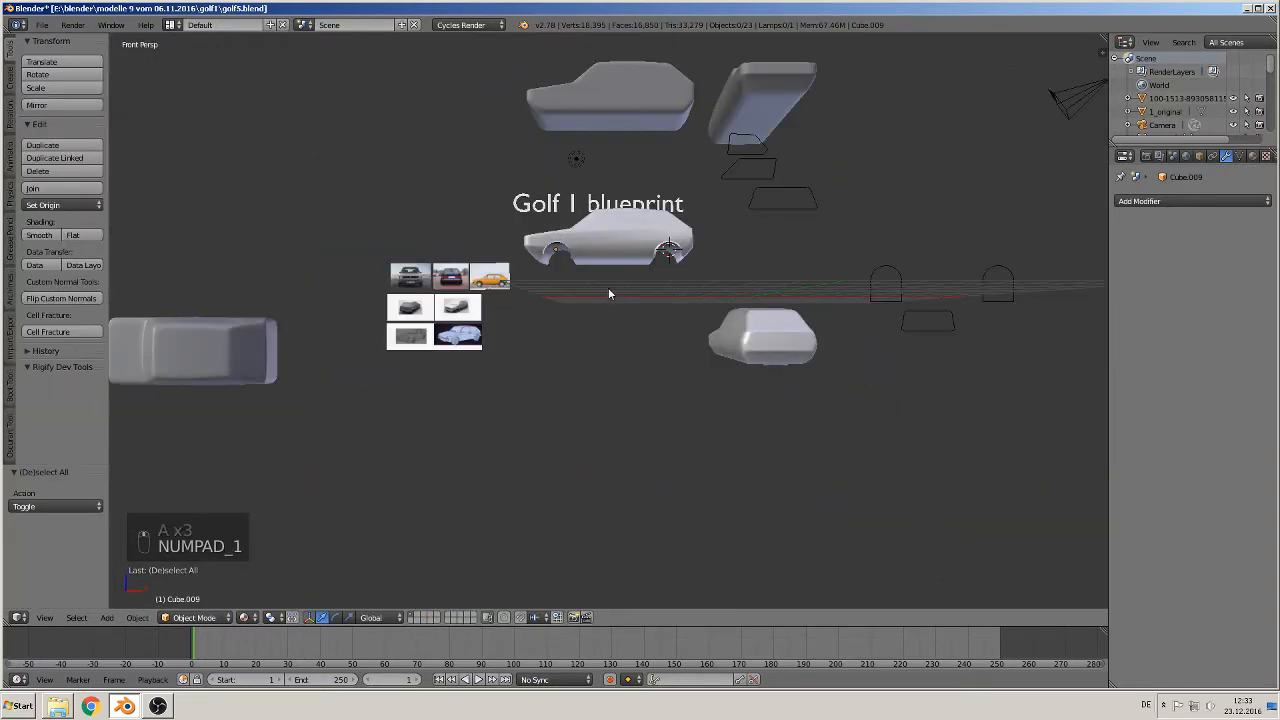
key("KP_5")
scroll(590, 298, "up", 8)
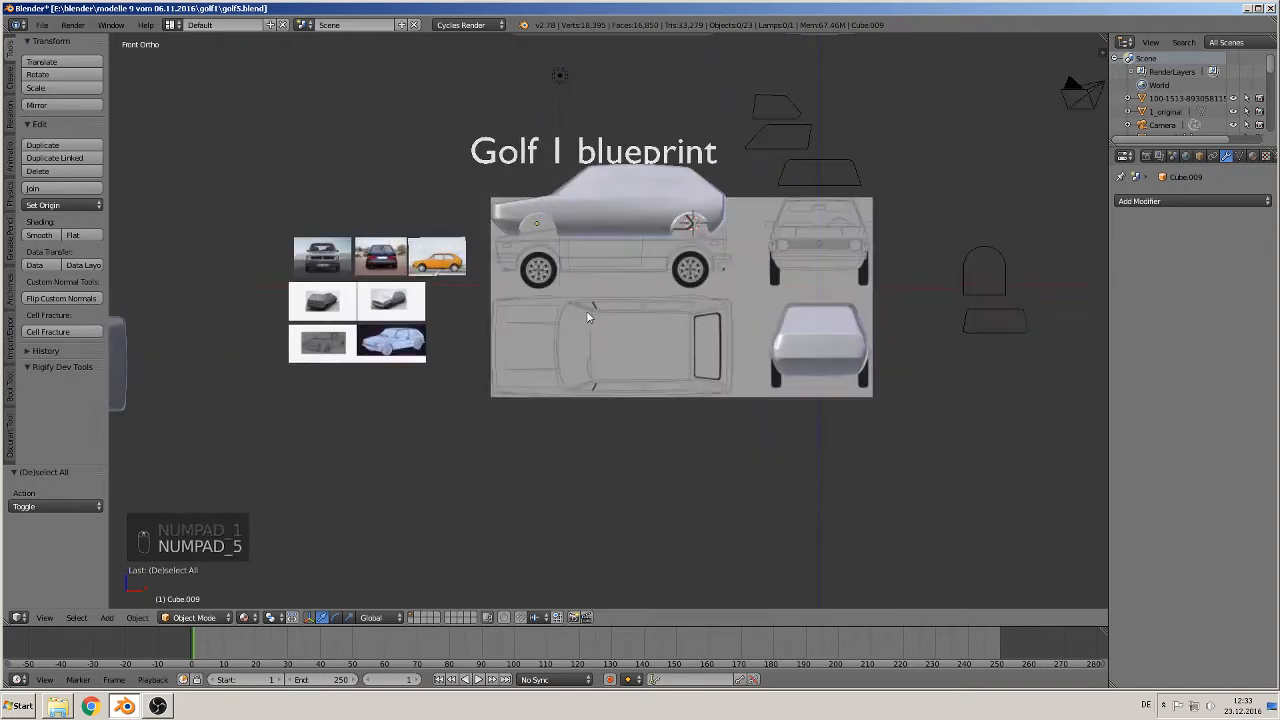
scroll(581, 310, "down", 3)
middle_click_drag(584, 228, 572, 277, "shift")
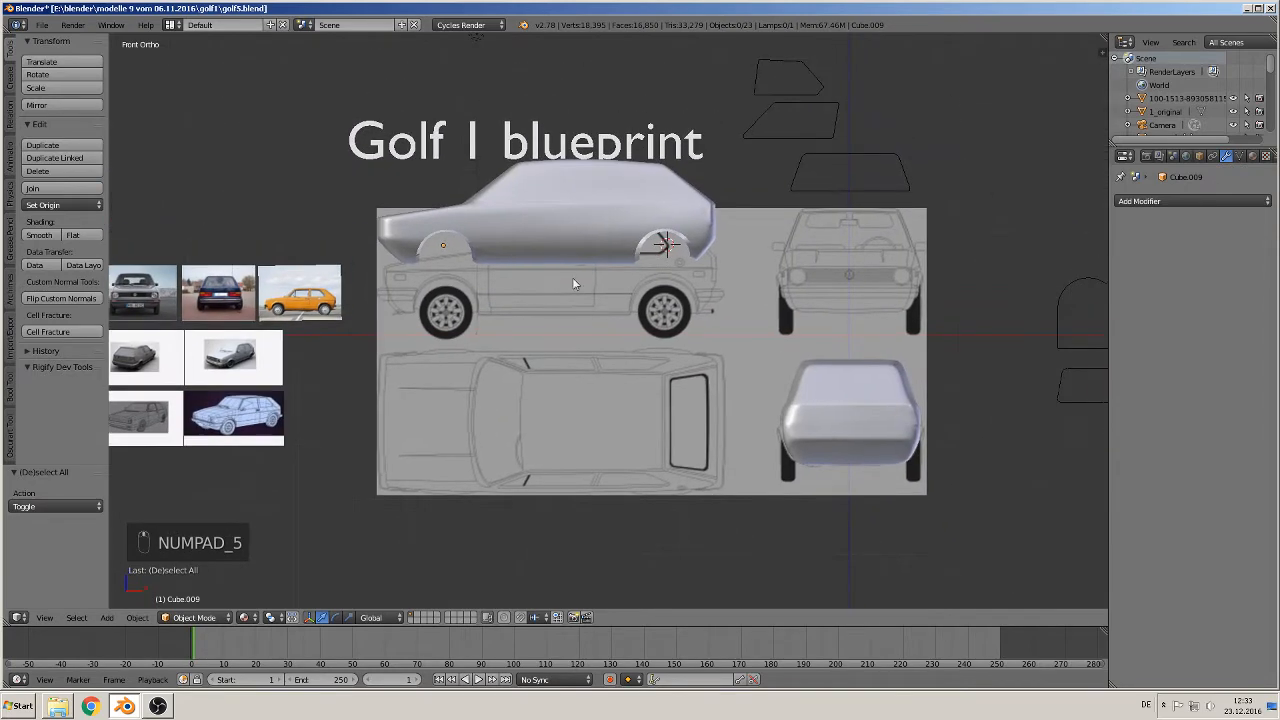
scroll(472, 260, "up", 1)
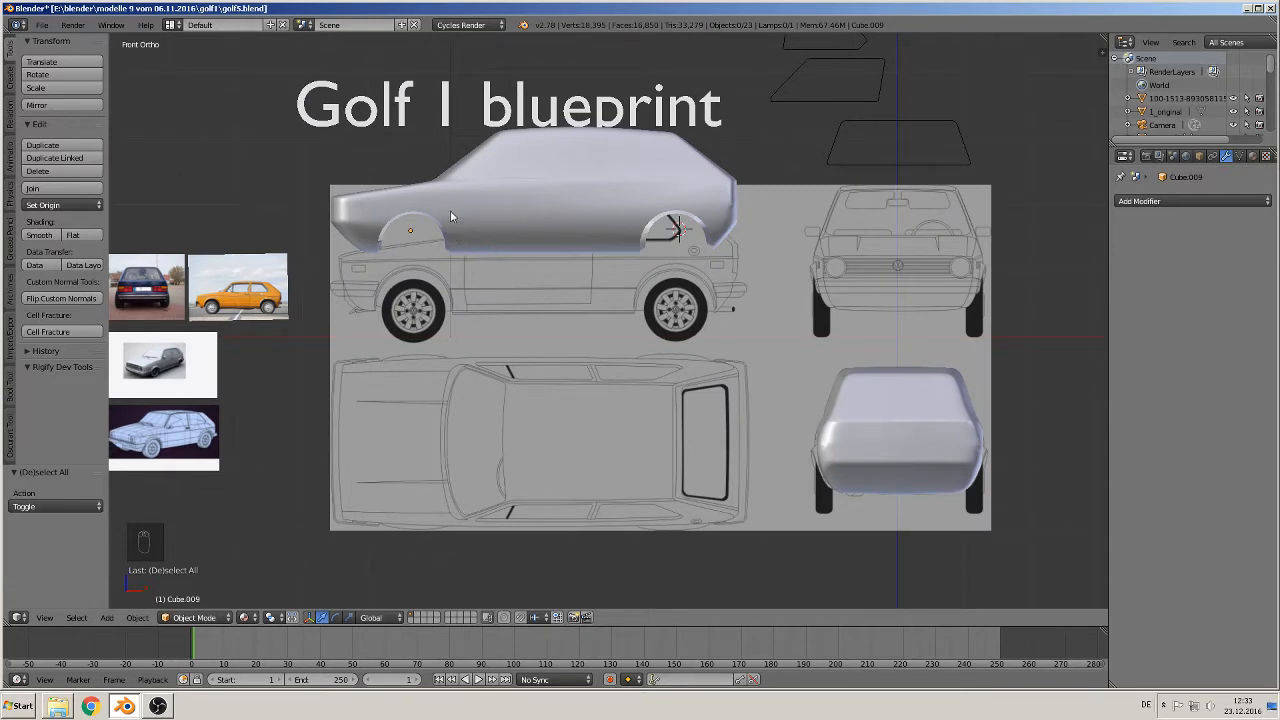
right_click(673, 218, "shift")
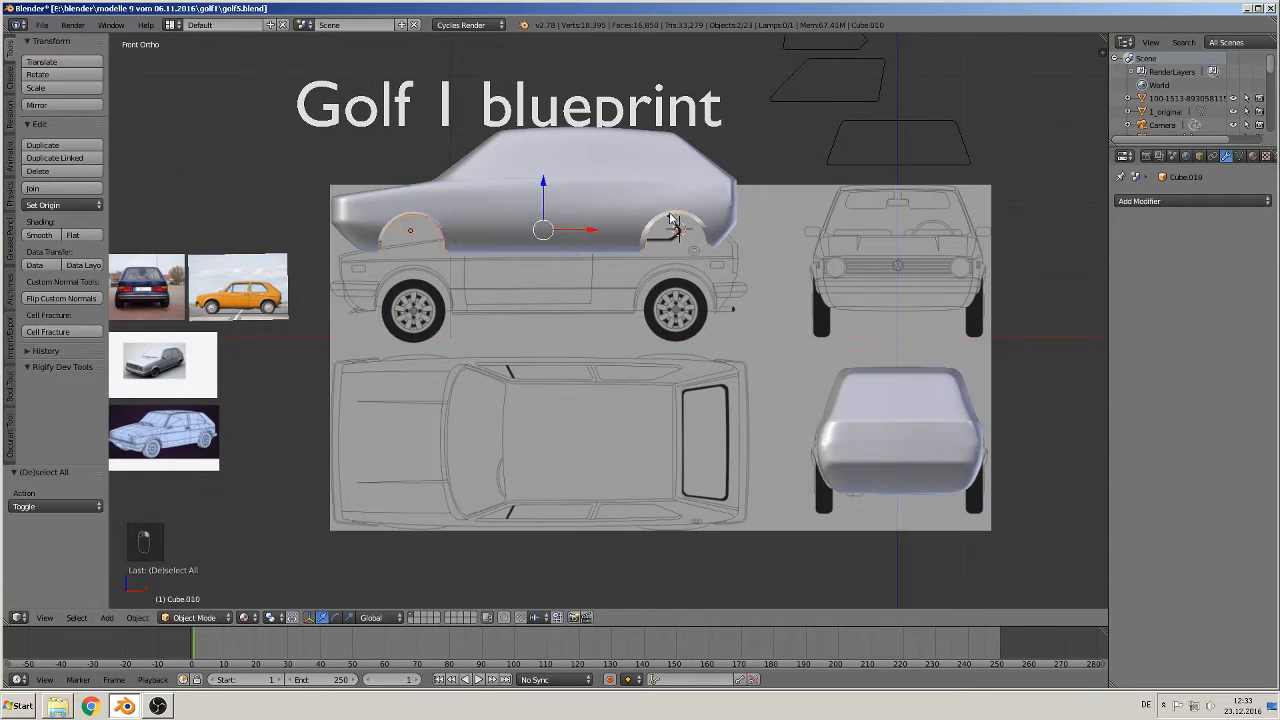
left_click(57, 191)
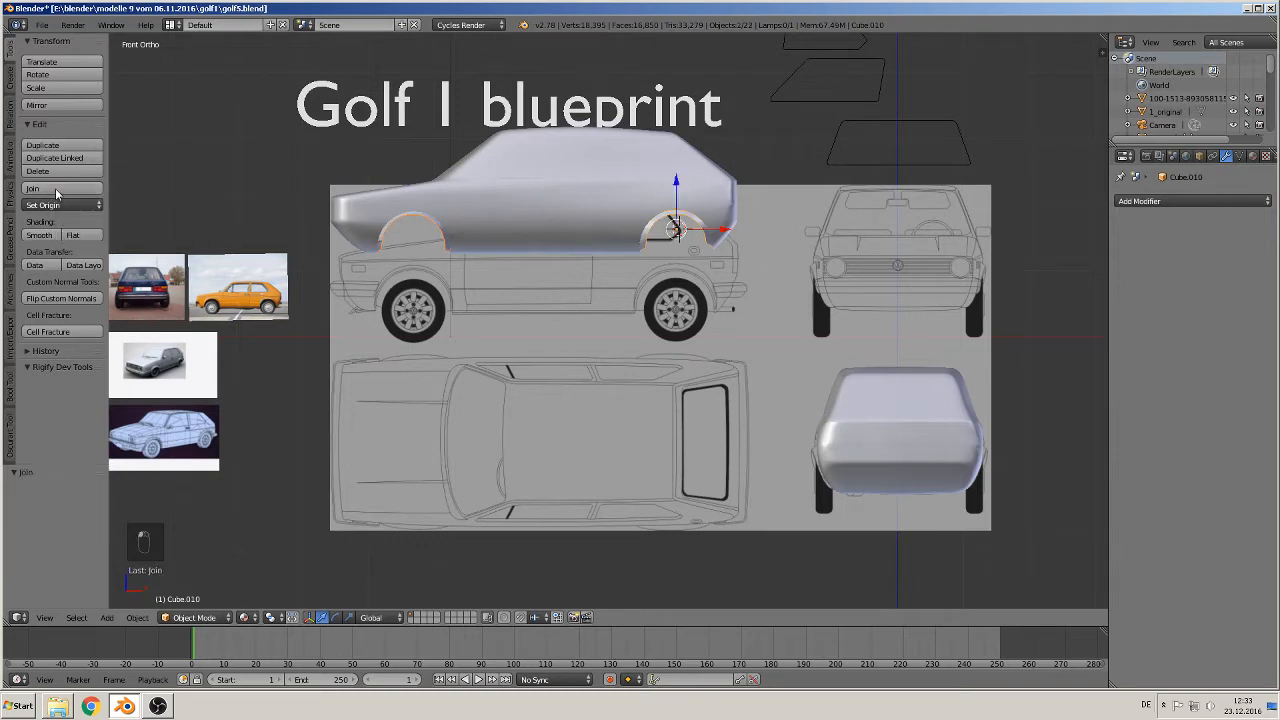
Move the joined wheel arch rims 6.786 units along the Y axis, away from the car body
middle_click_drag(495, 240, 645, 193)
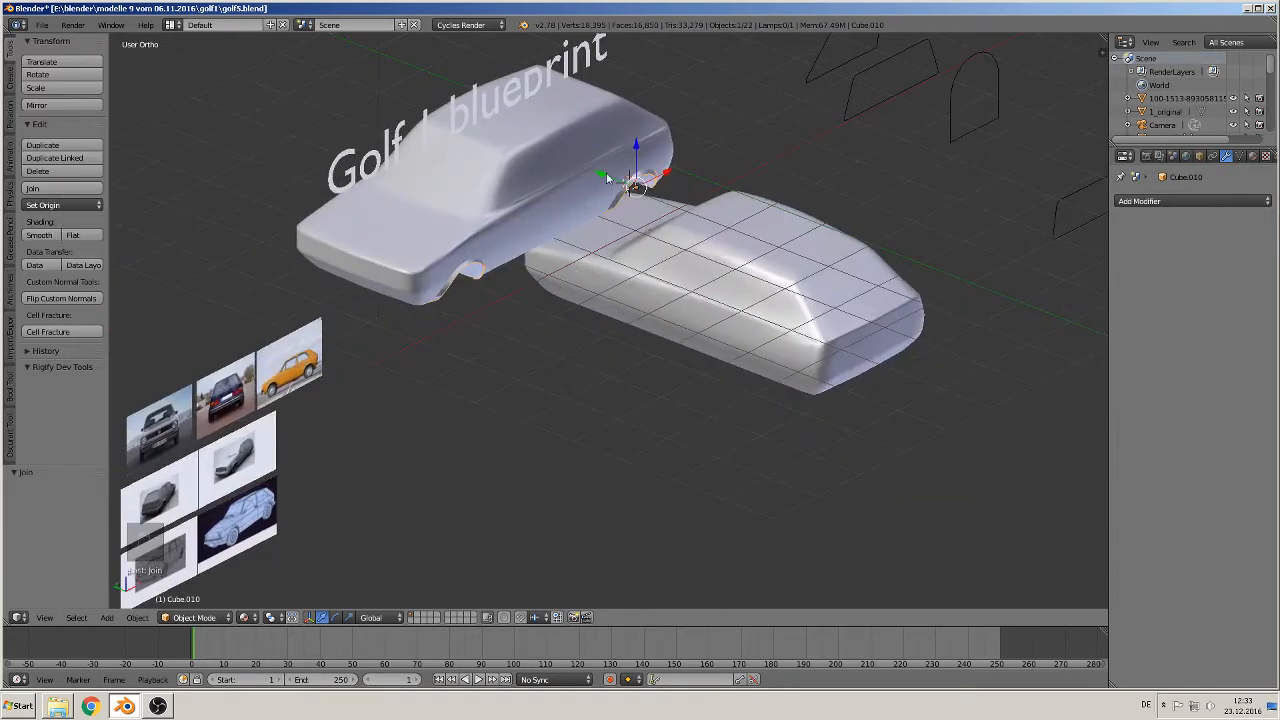
key("g")
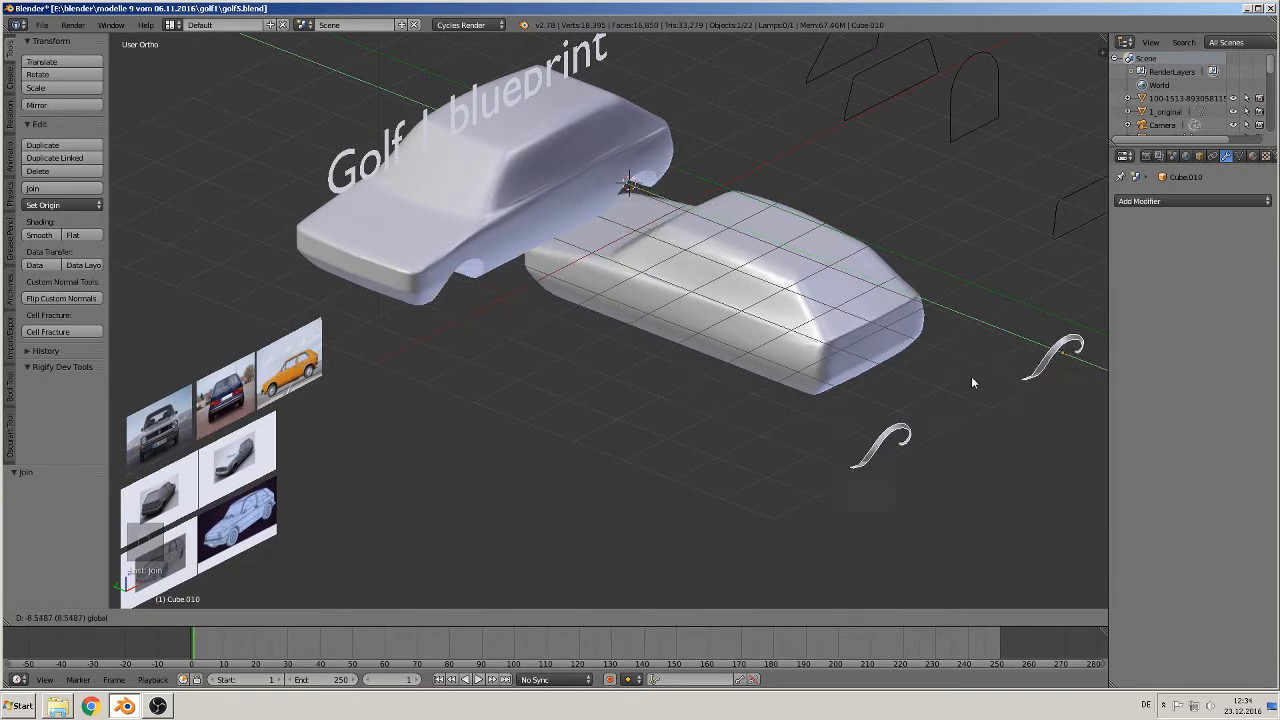
left_click(258, 64)
middle_click_drag(413, 202, 330, 149)
key("KP_1")
middle_click_drag(396, 183, 636, 304, "shift")
scroll(636, 308, "up", 3)
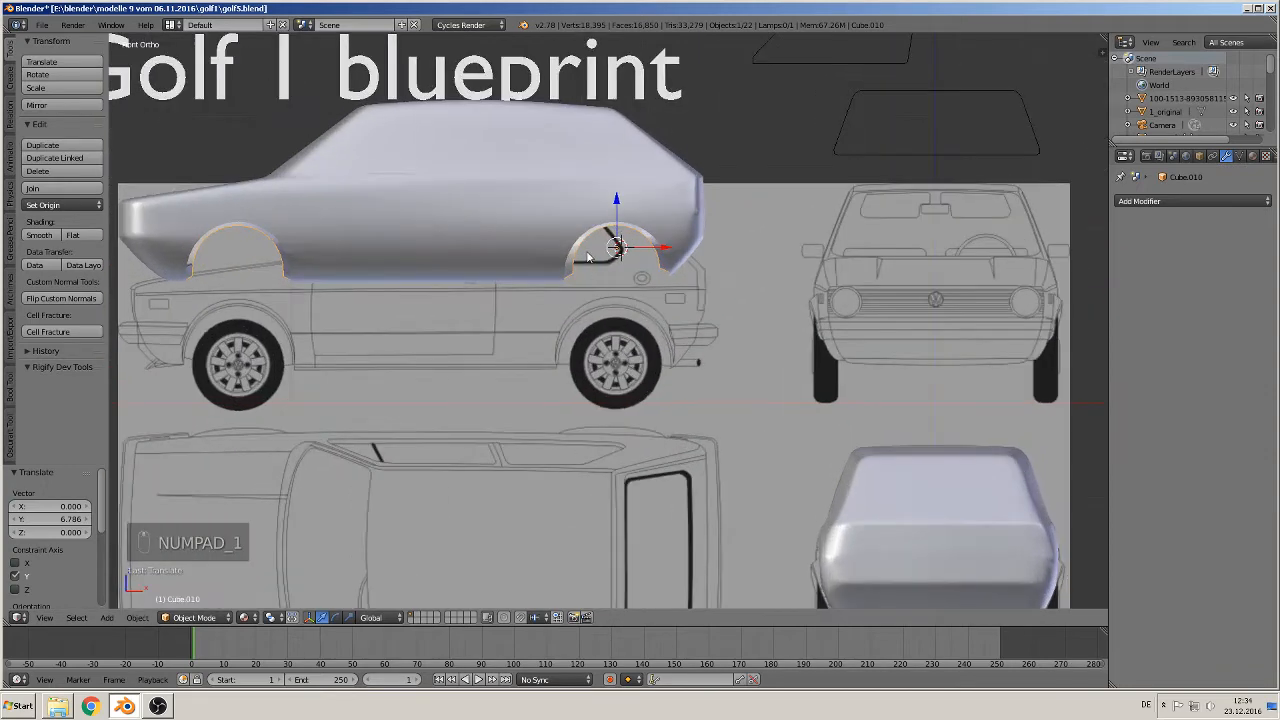
Lower the car body 1.428 units along Z and raise the joined arch rims 1.519 units above the blueprint
right_click(522, 155)
left_click_drag(413, 182, 557, 314)
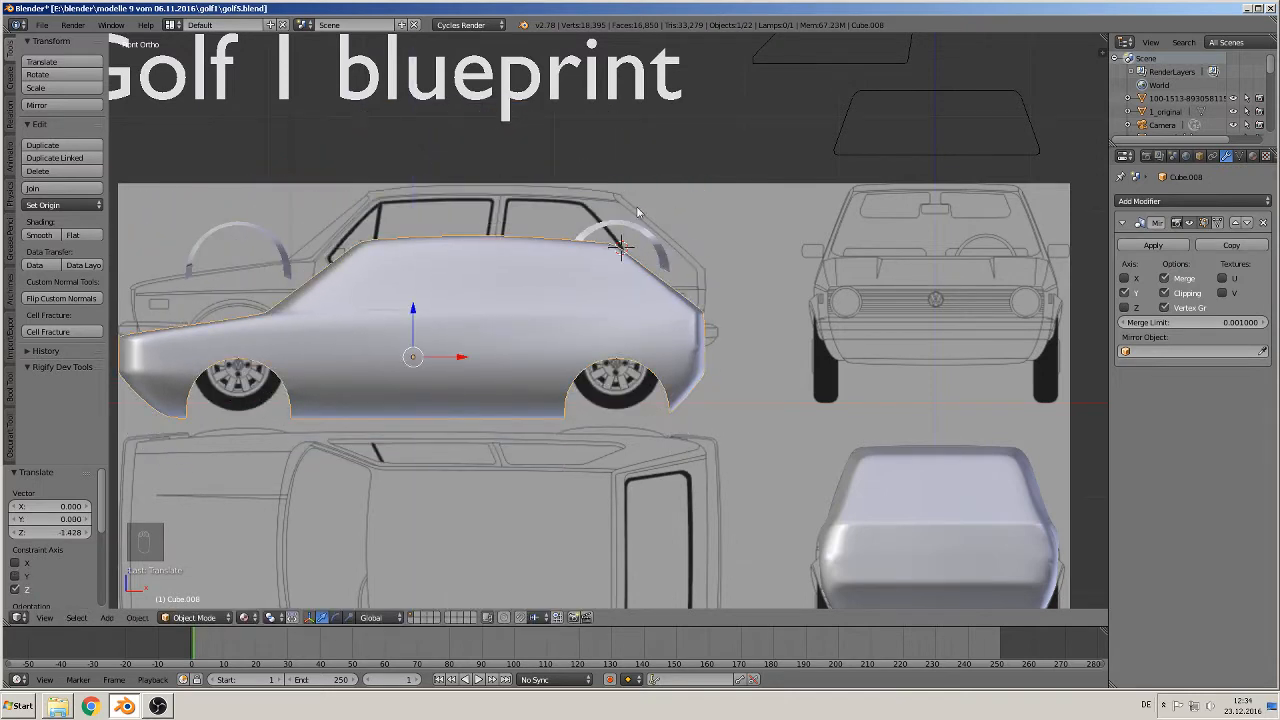
right_click(608, 228)
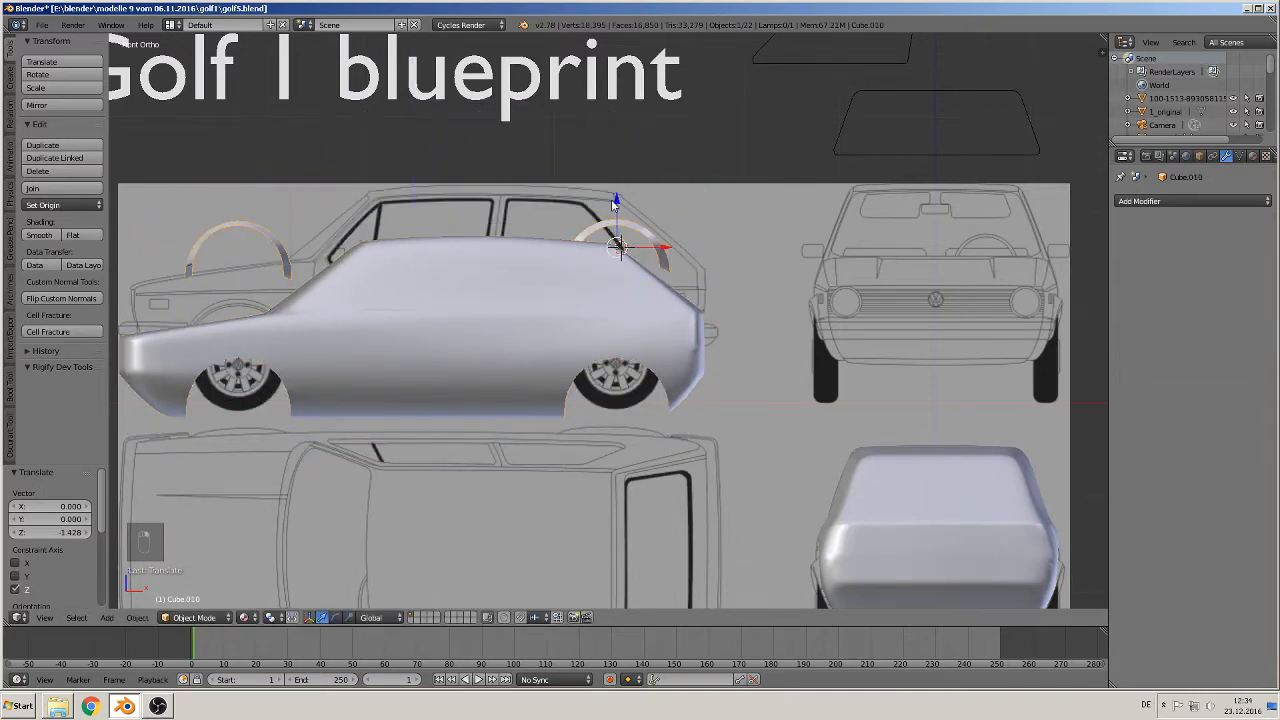
left_click_drag(610, 208, 612, 68)
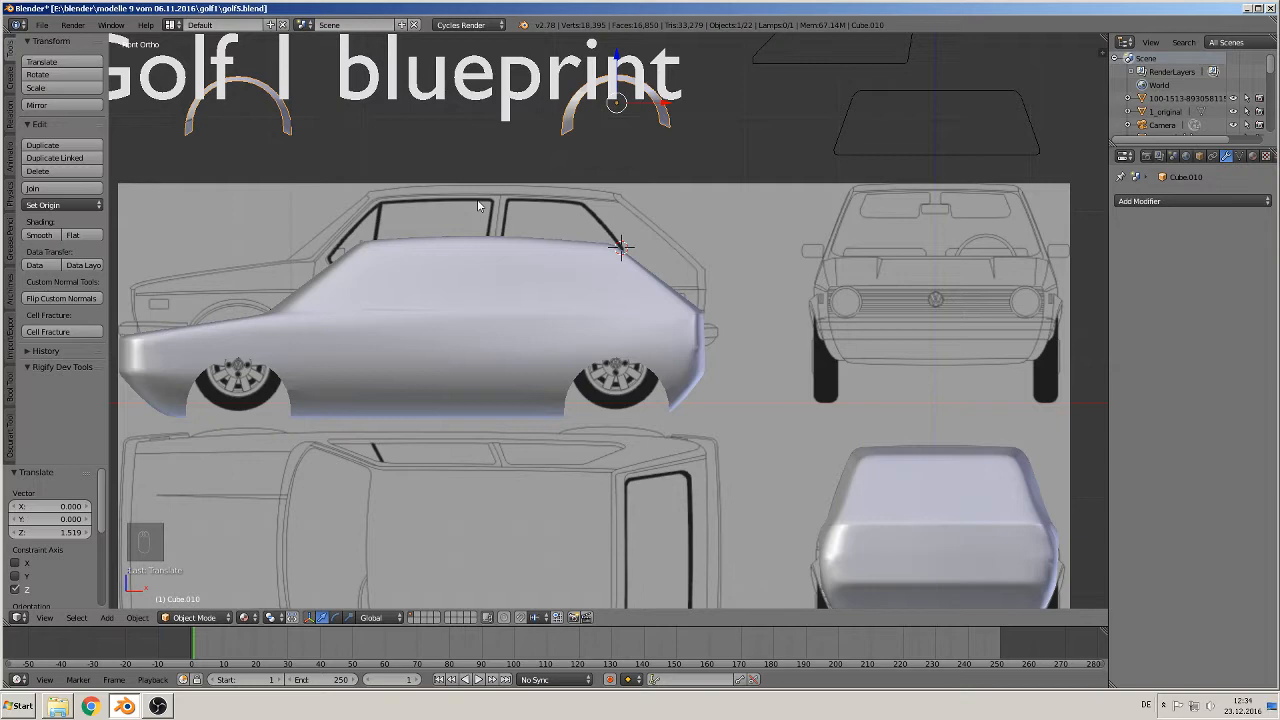
key("Escape")
Examine the window shapes and frames in the side, rear and front reference photos of the Golf
middle_click_drag(440, 260, 885, 206, "shift")
middle_click_drag(463, 229, 567, 307, "shift")
scroll(785, 215, "up", 5)
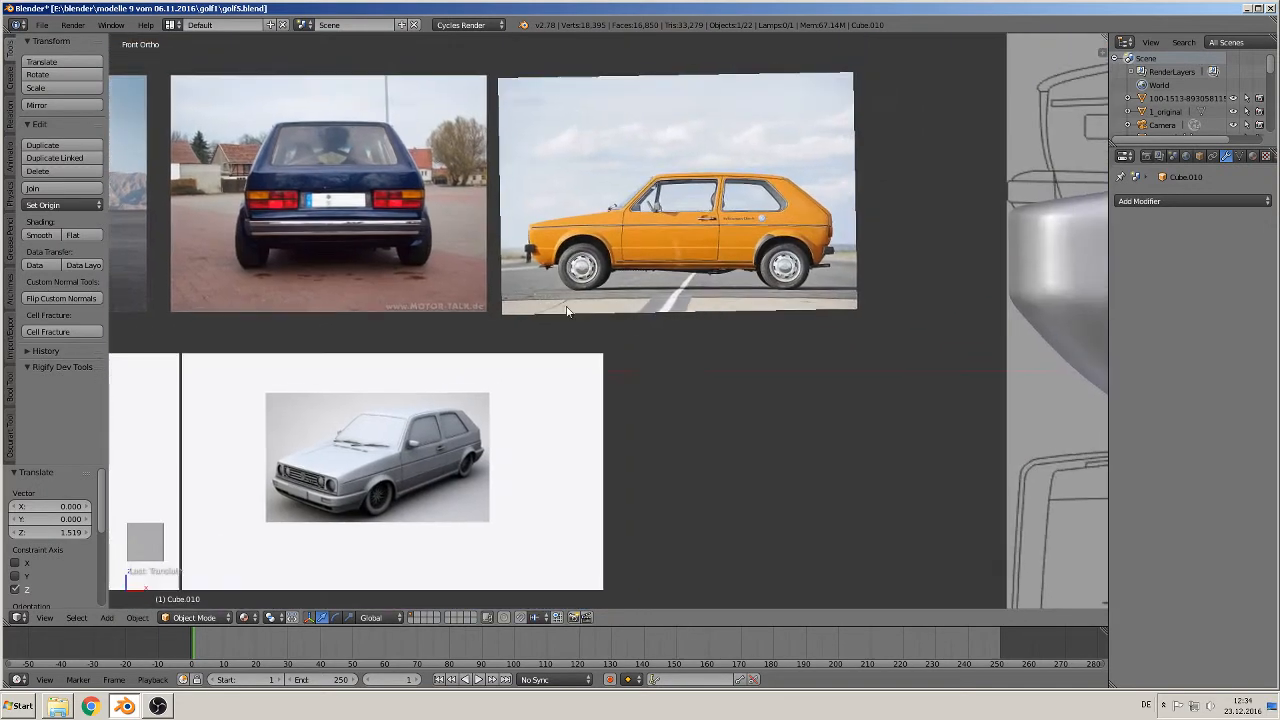
scroll(567, 310, "up", 5)
middle_click_drag(752, 204, 614, 415, "shift")
scroll(614, 415, "up", 4)
scroll(616, 294, "up", 1)
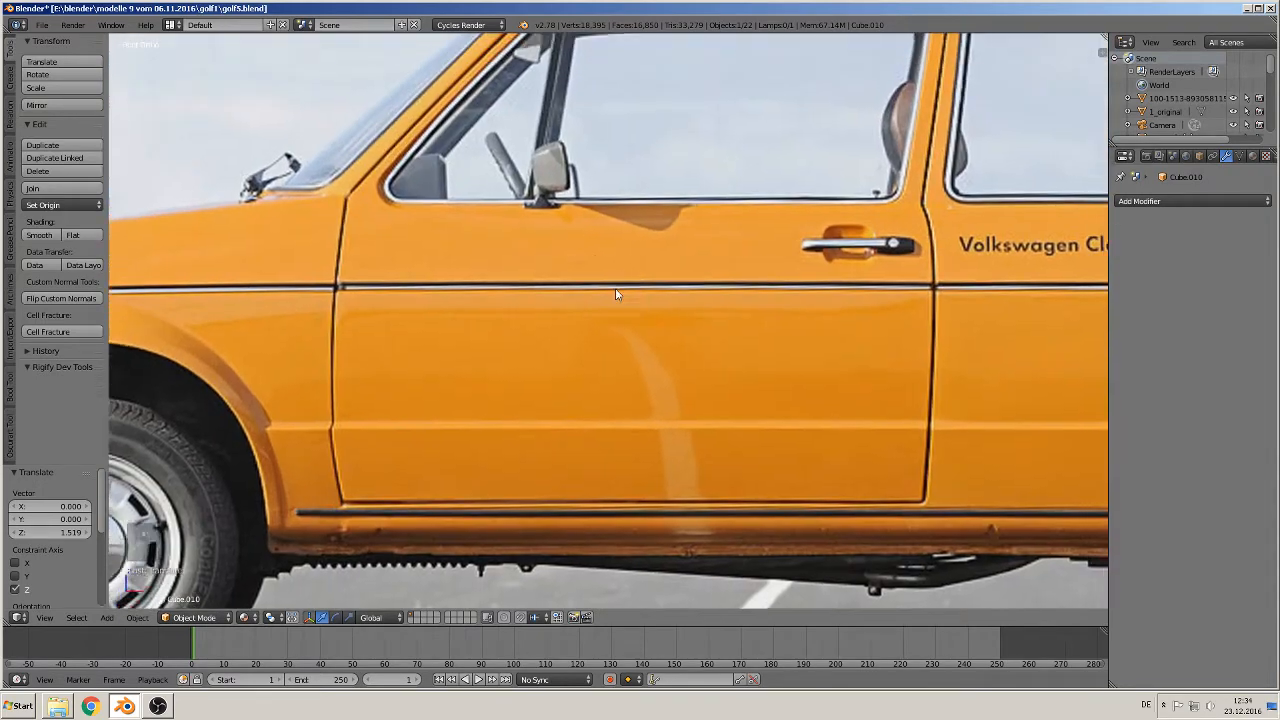
middle_click_drag(616, 294, 561, 470, "shift")
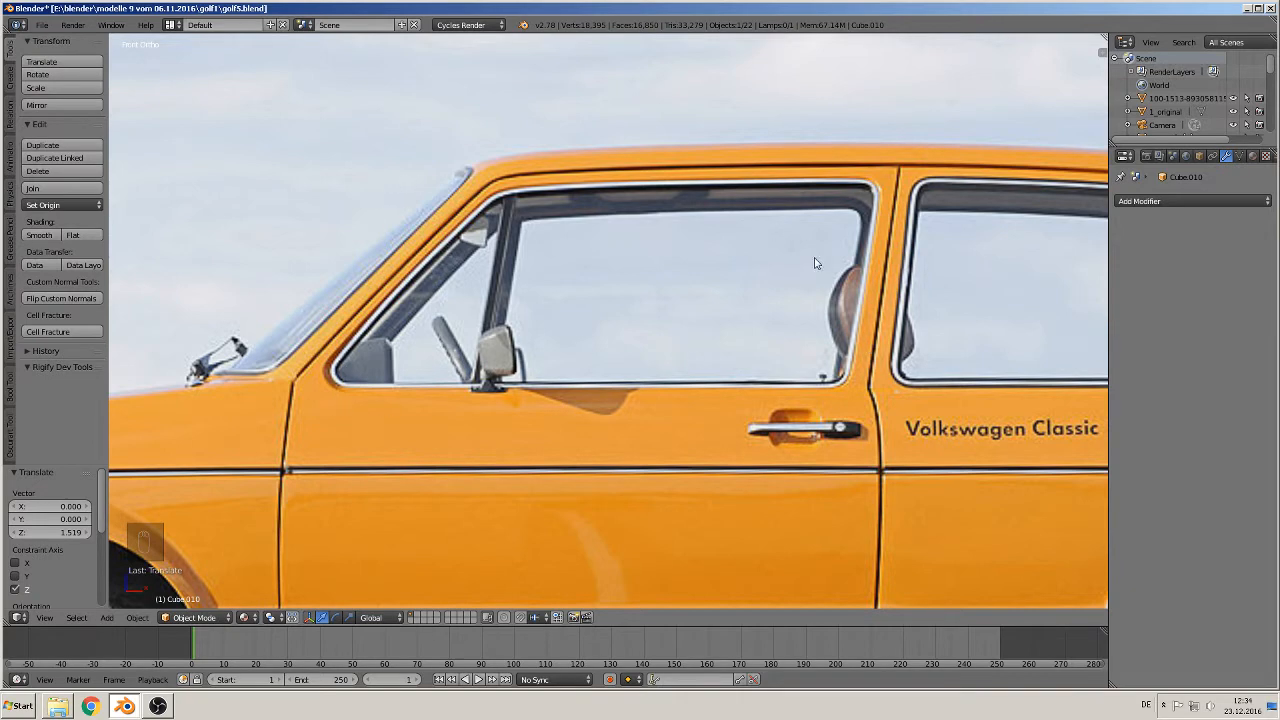
scroll(855, 300, "down", 3)
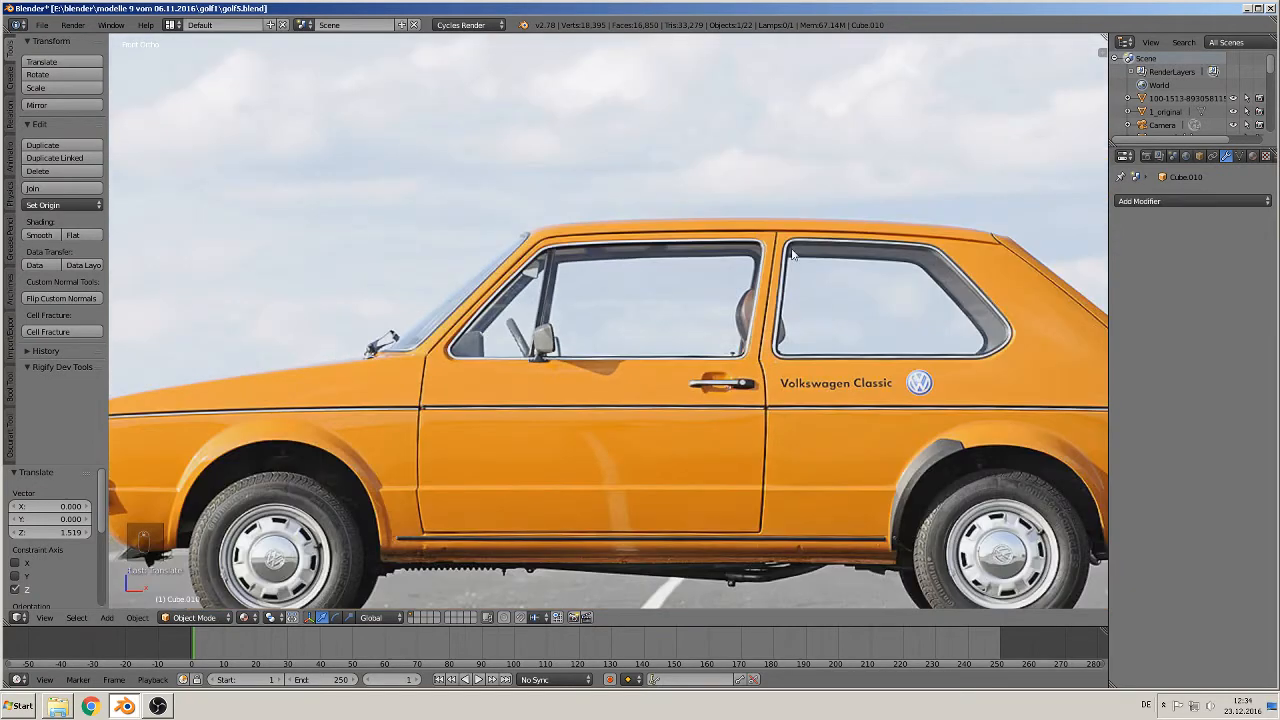
middle_click_drag(628, 357, 586, 372, "shift")
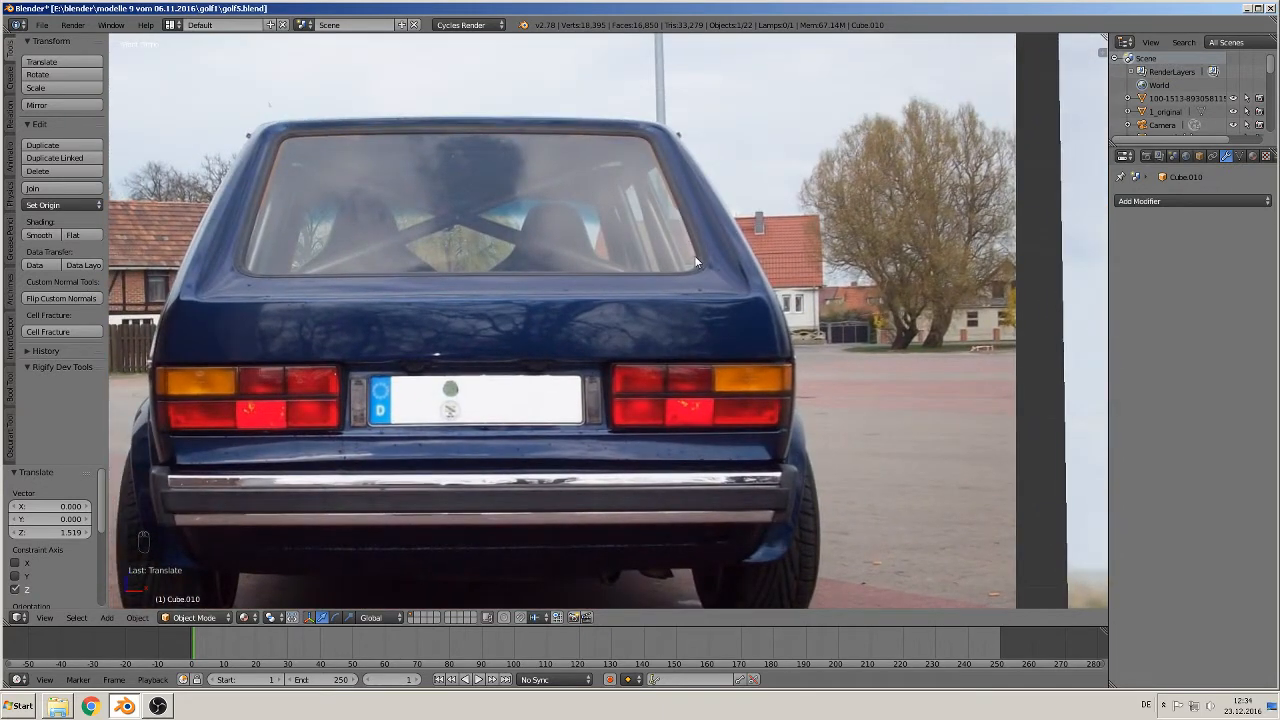
middle_click_drag(248, 266, 1062, 271, "shift")
scroll(535, 266, "down", 1)
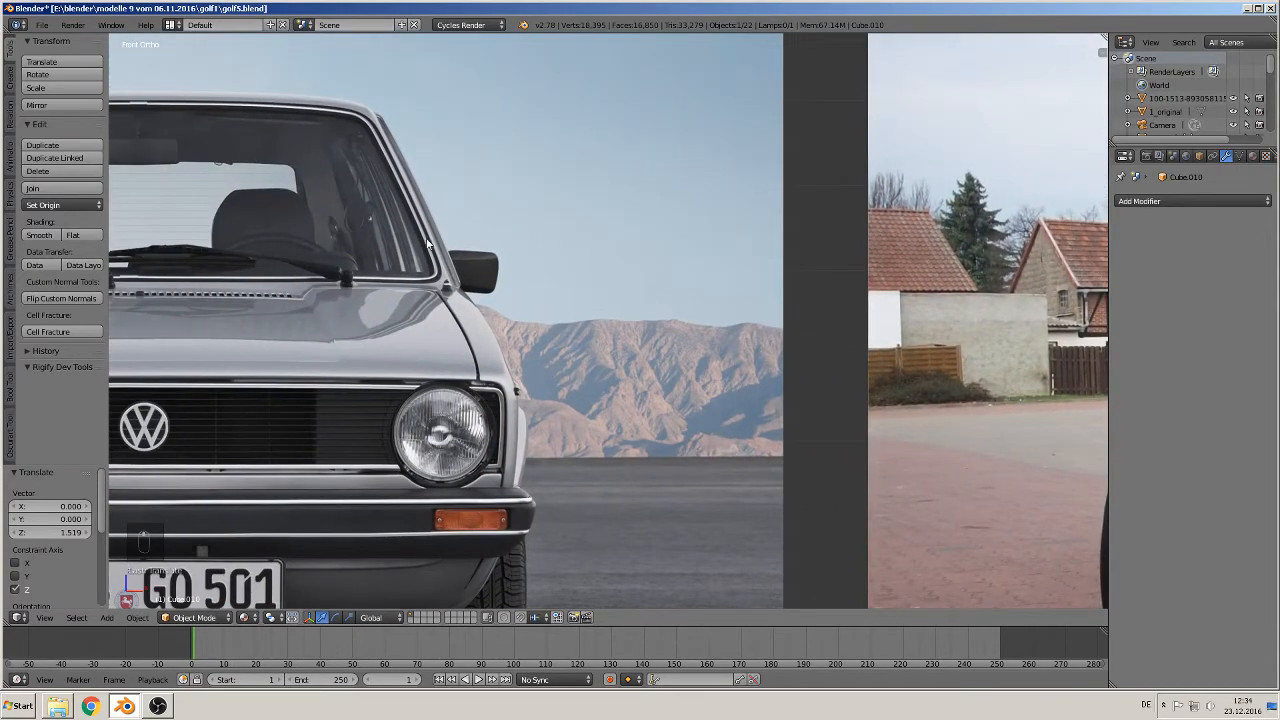
scroll(517, 289, "down", 2)
scroll(517, 289, "down", 4)
middle_click_drag(734, 327, 28, 235, "shift")
middle_click_drag(920, 315, 321, 340, "shift")
scroll(480, 342, "down", 10)
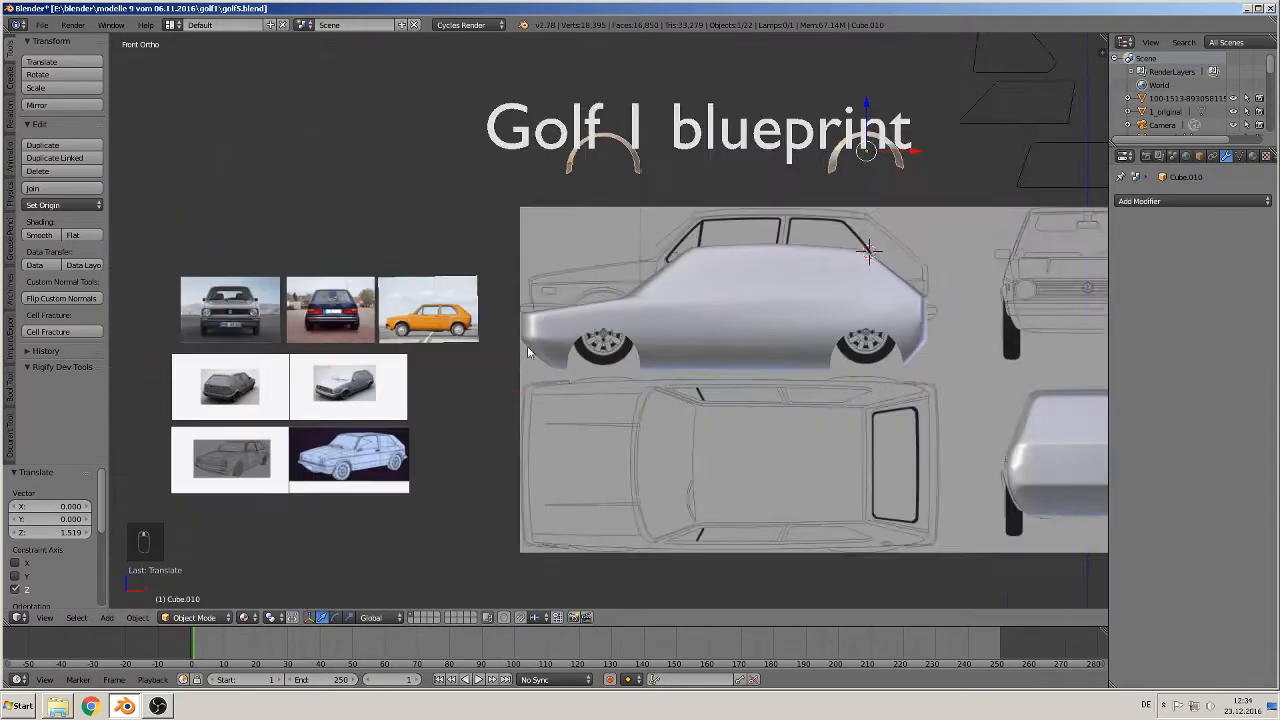
middle_click_drag(638, 363, 560, 346, "shift")
scroll(607, 353, "up", 2)
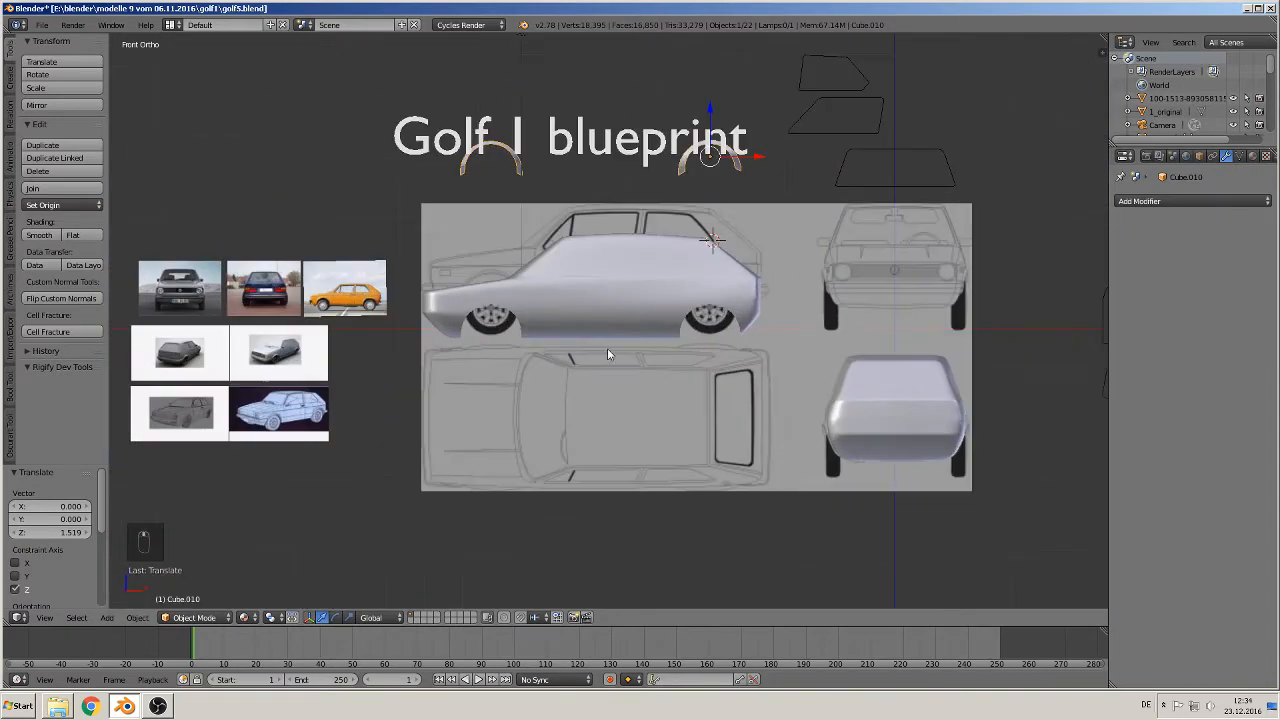
Move the end-on car body off the blueprint's rear view, -16.657 units along the X axis
right_click(908, 421)
scroll(898, 434, "down", 2)
left_click_drag(864, 392, 227, 392)
Duplicate the side-view car body, move the copy 2.991 units down along Z, and save the file
middle_click_drag(557, 383, 518, 430, "shift")
scroll(518, 428, "up", 1)
right_click(532, 343)
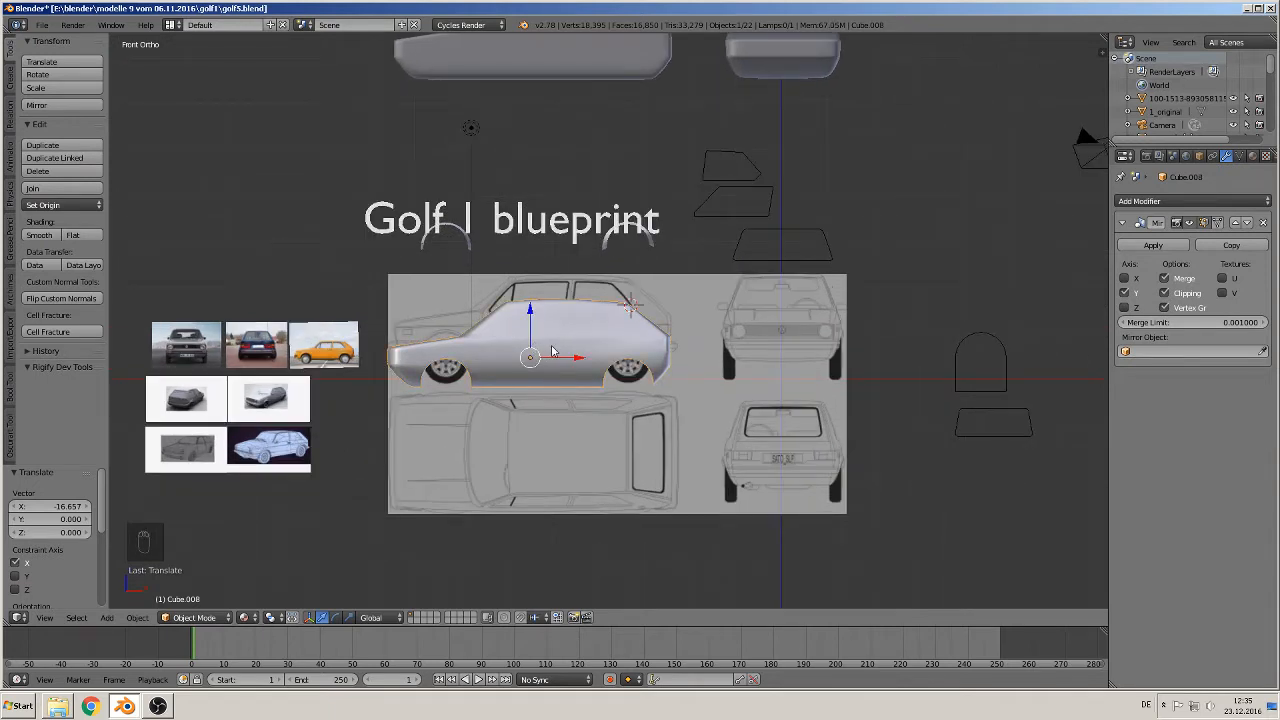
key("shift+d")
right_click(552, 352)
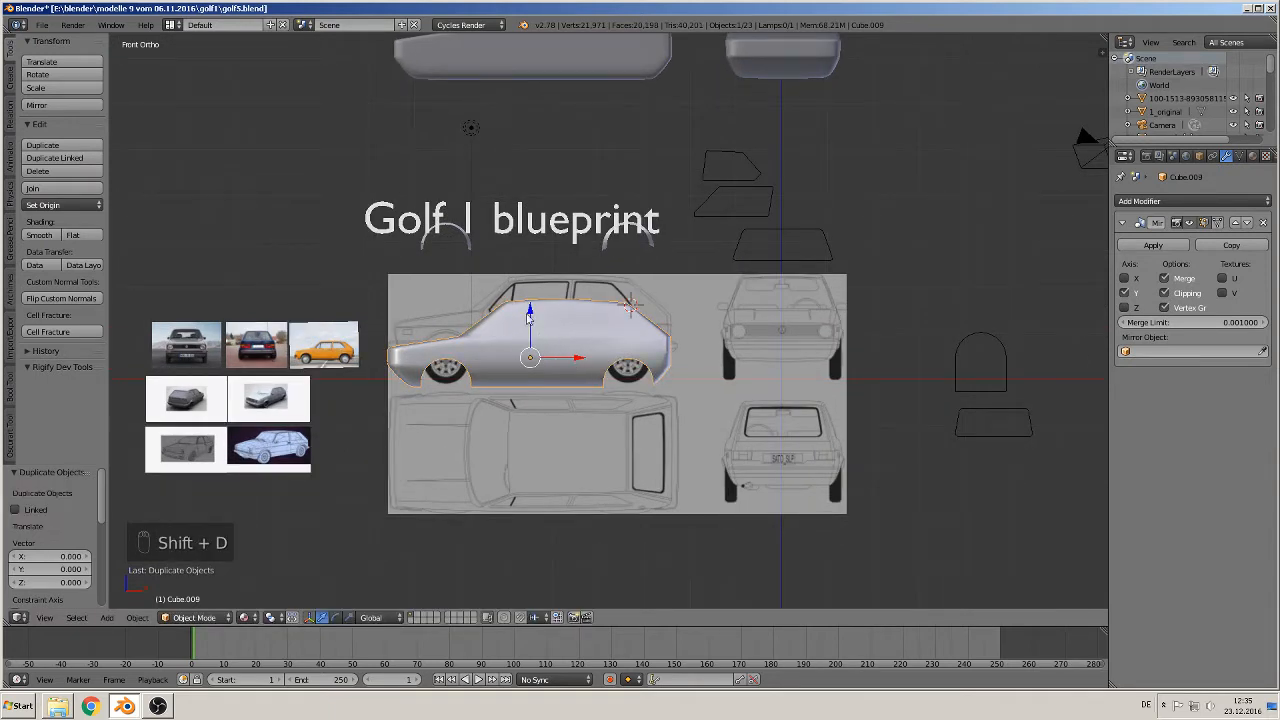
left_click_drag(530, 312, 531, 449)
middle_click_drag(729, 502, 866, 395, "shift")
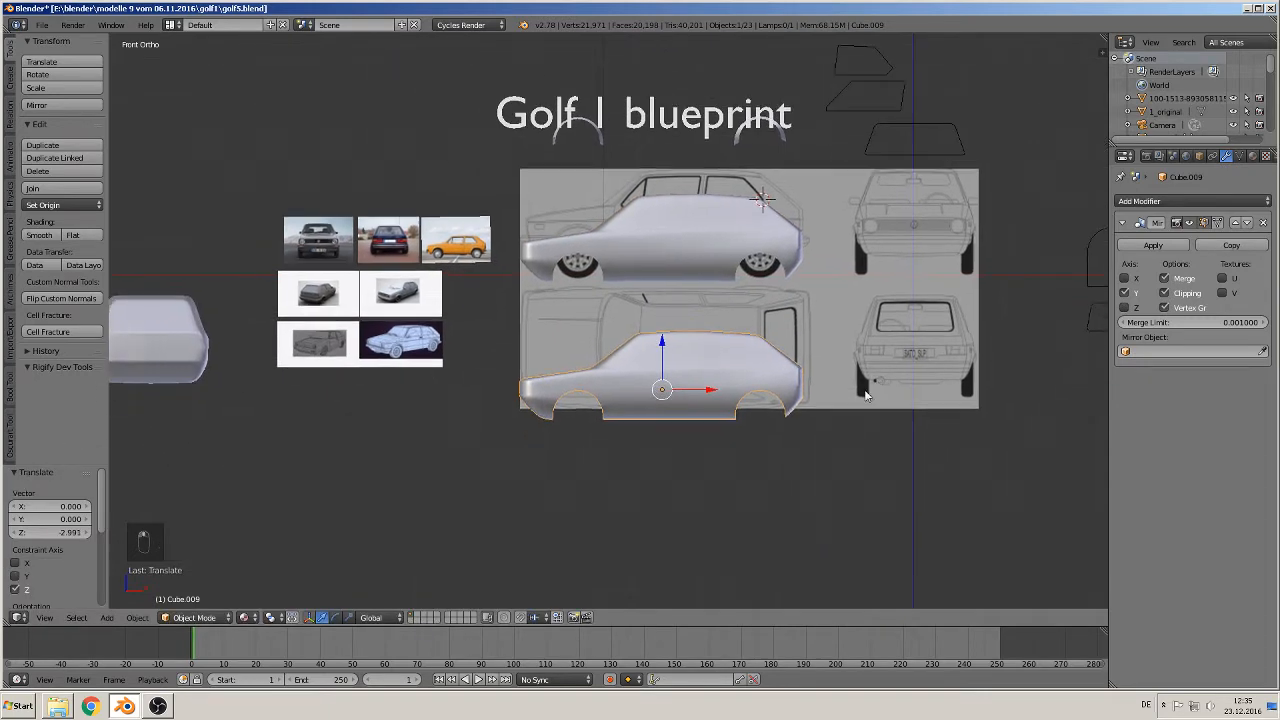
scroll(866, 395, "up", 3)
left_click(42, 24)
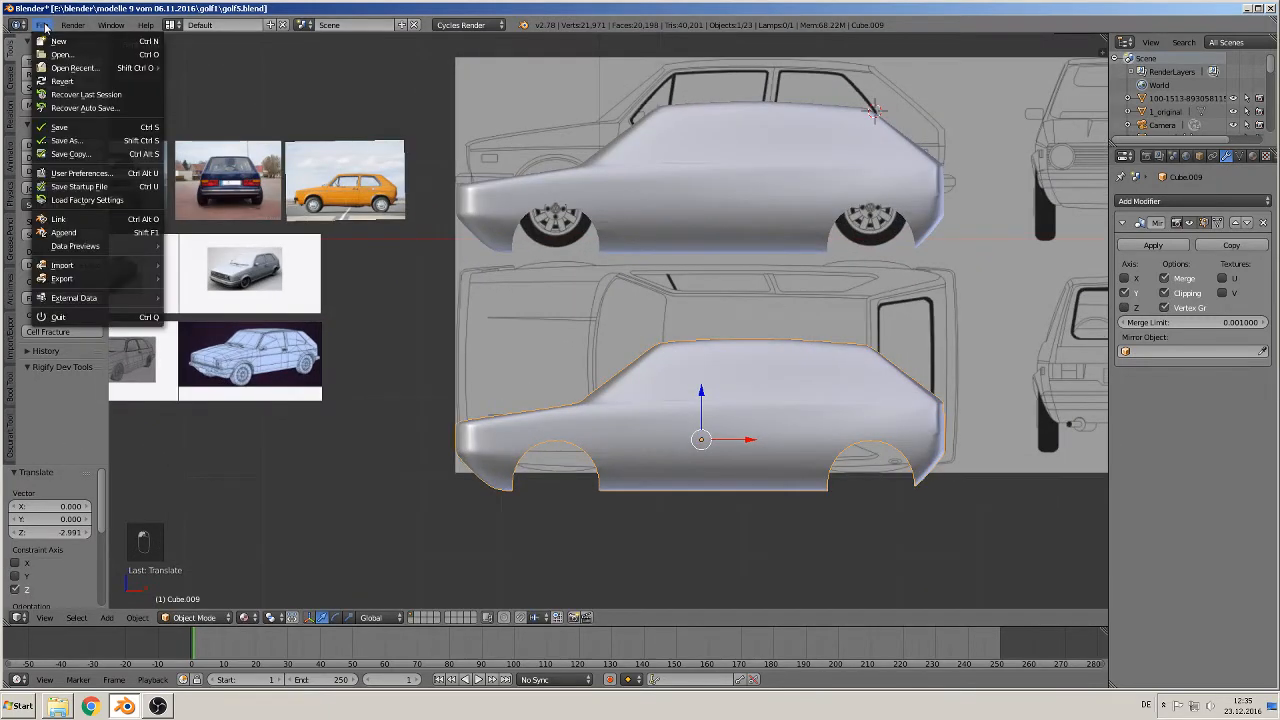
left_click(78, 127)
Enter Edit Mode on the duplicated body and remove its Mirror modifier
scroll(783, 395, "up", 3)
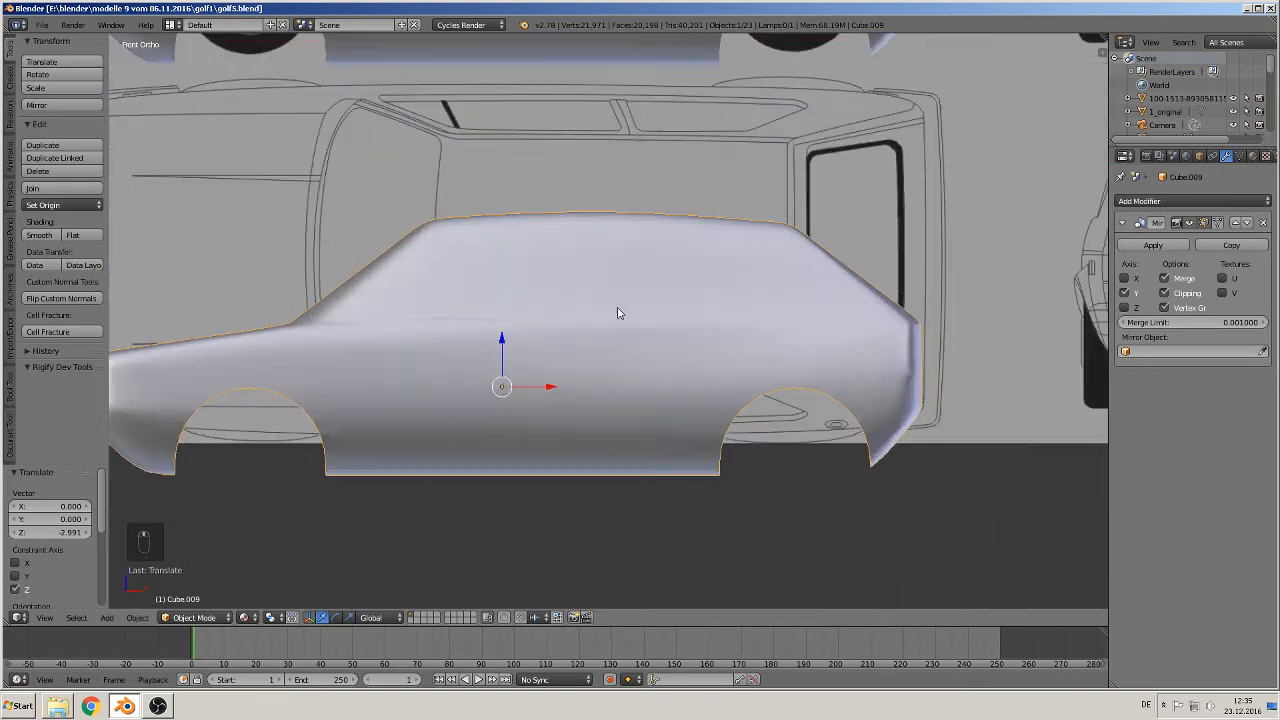
scroll(586, 298, "up", 2)
key("Tab")
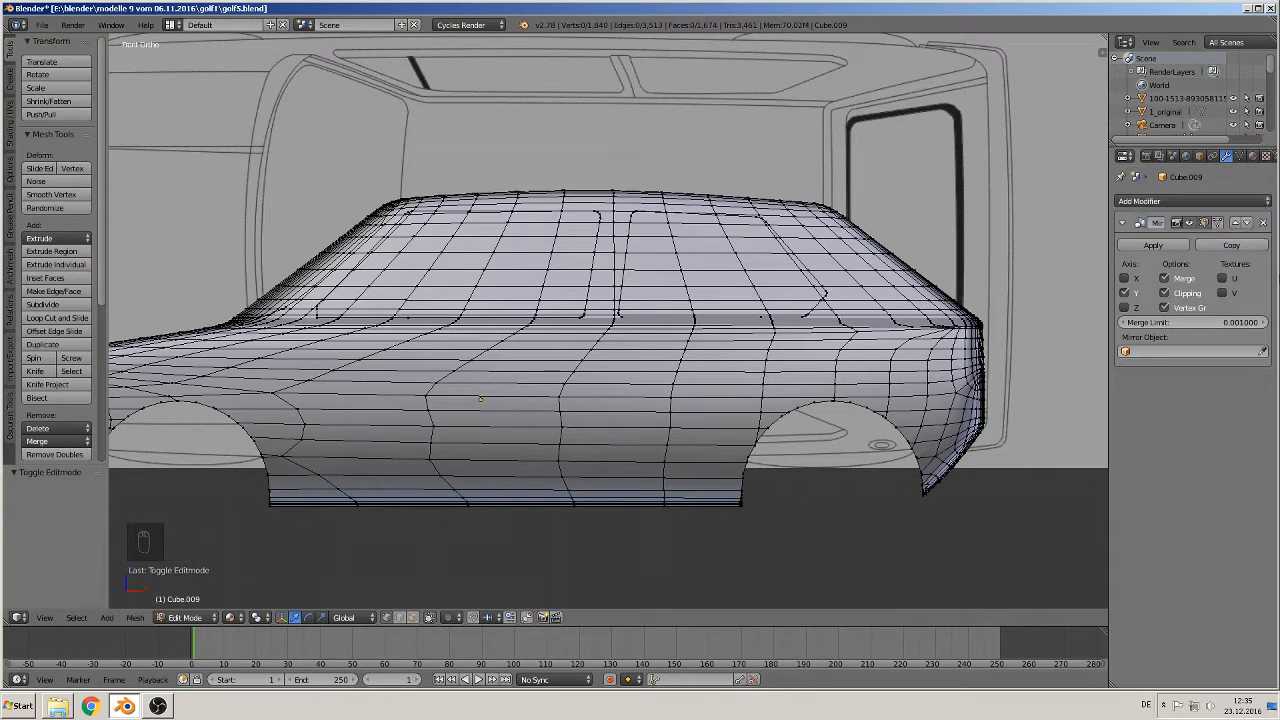
left_click(1265, 222)
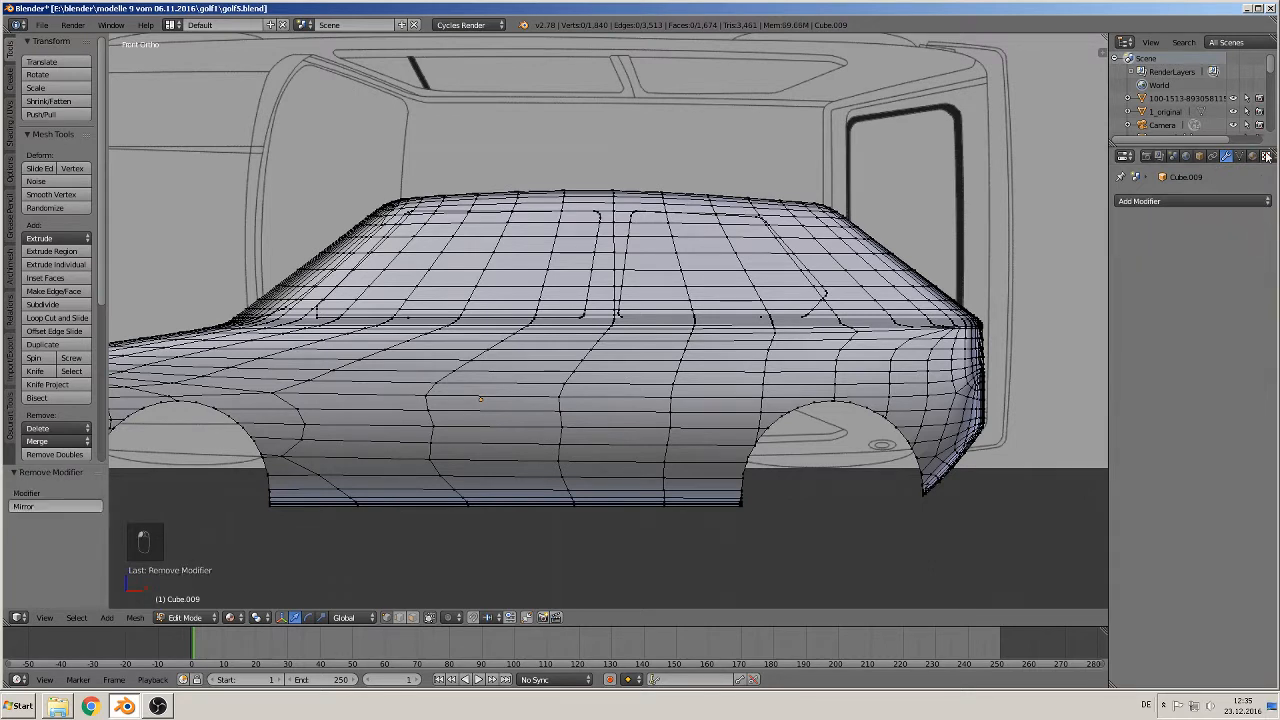
Select all faces of the duplicated body that are assigned the window material
left_click(1252, 156)
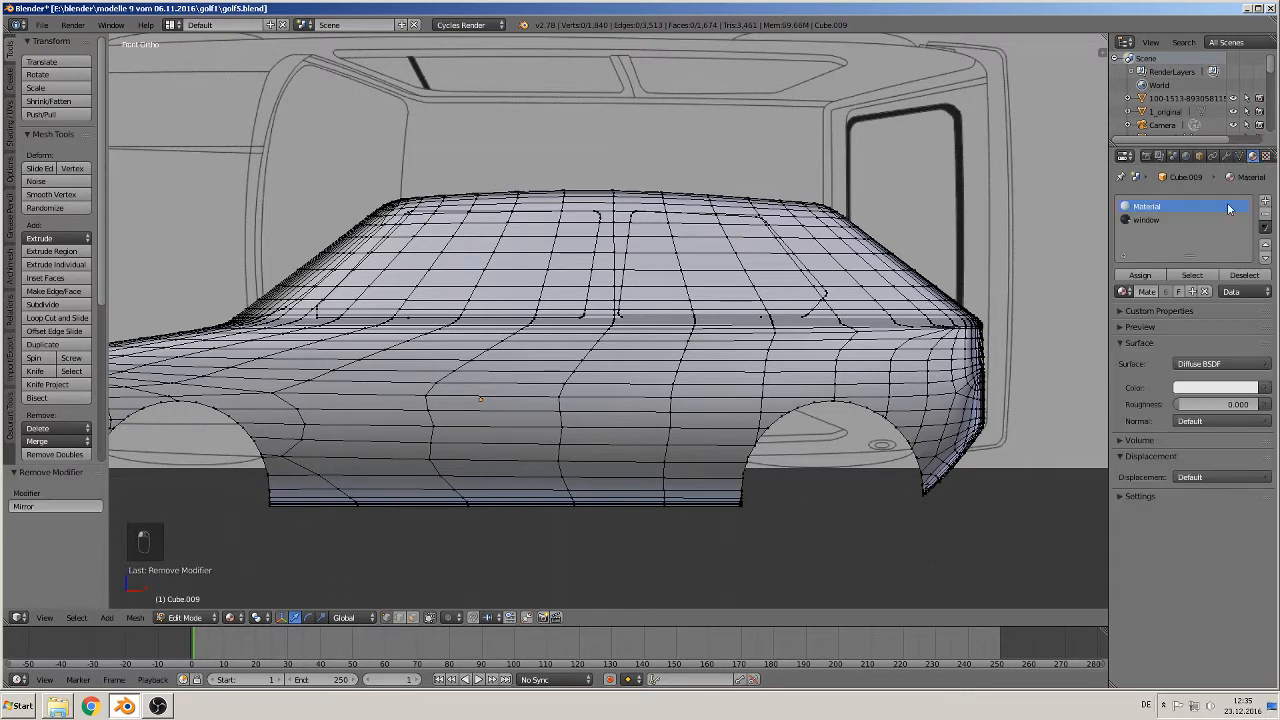
left_click(1147, 220)
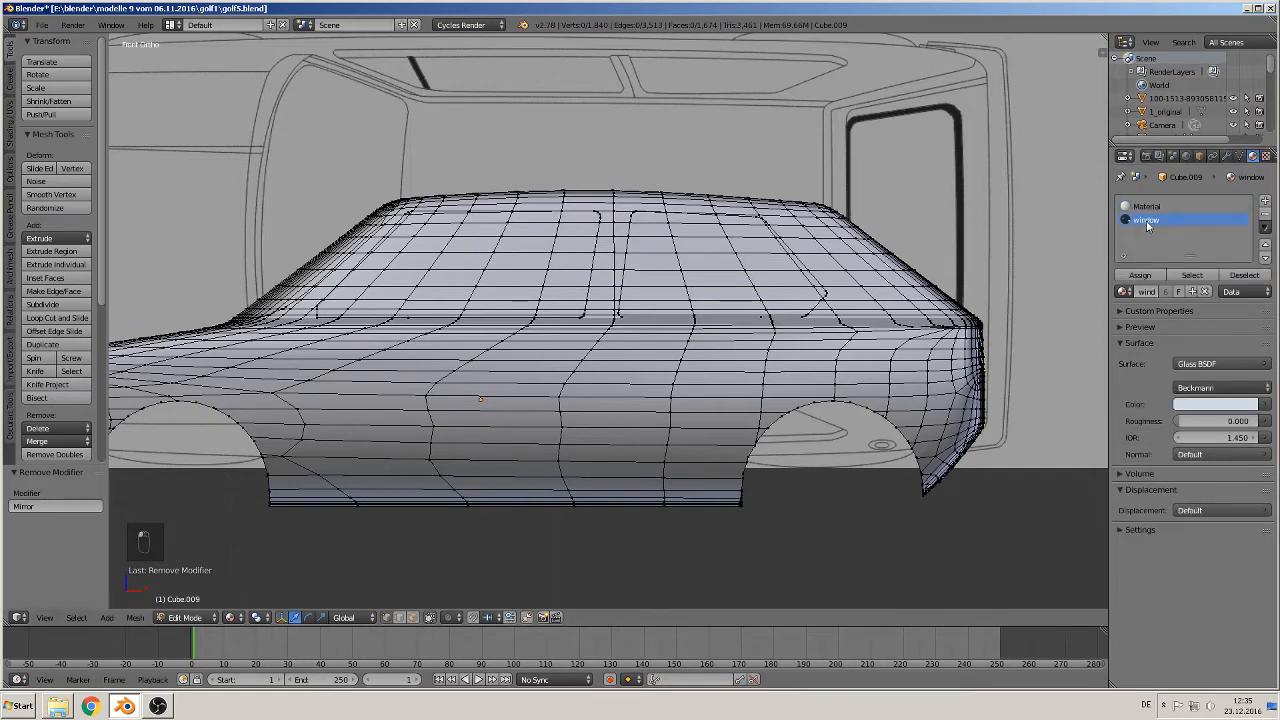
left_click(1192, 275)
middle_click_drag(366, 300, 428, 330)
key("KP_1")
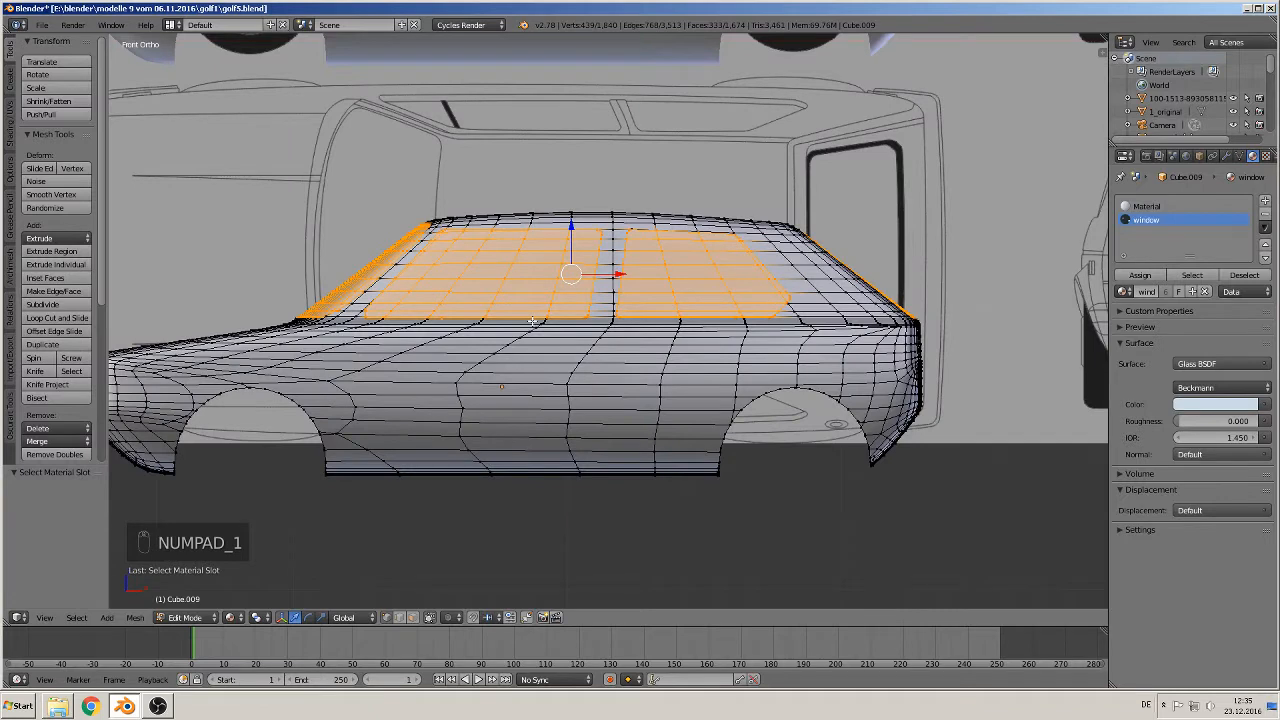
Separate the selected window faces into their own object and return to Object Mode
key("p")
key("p")
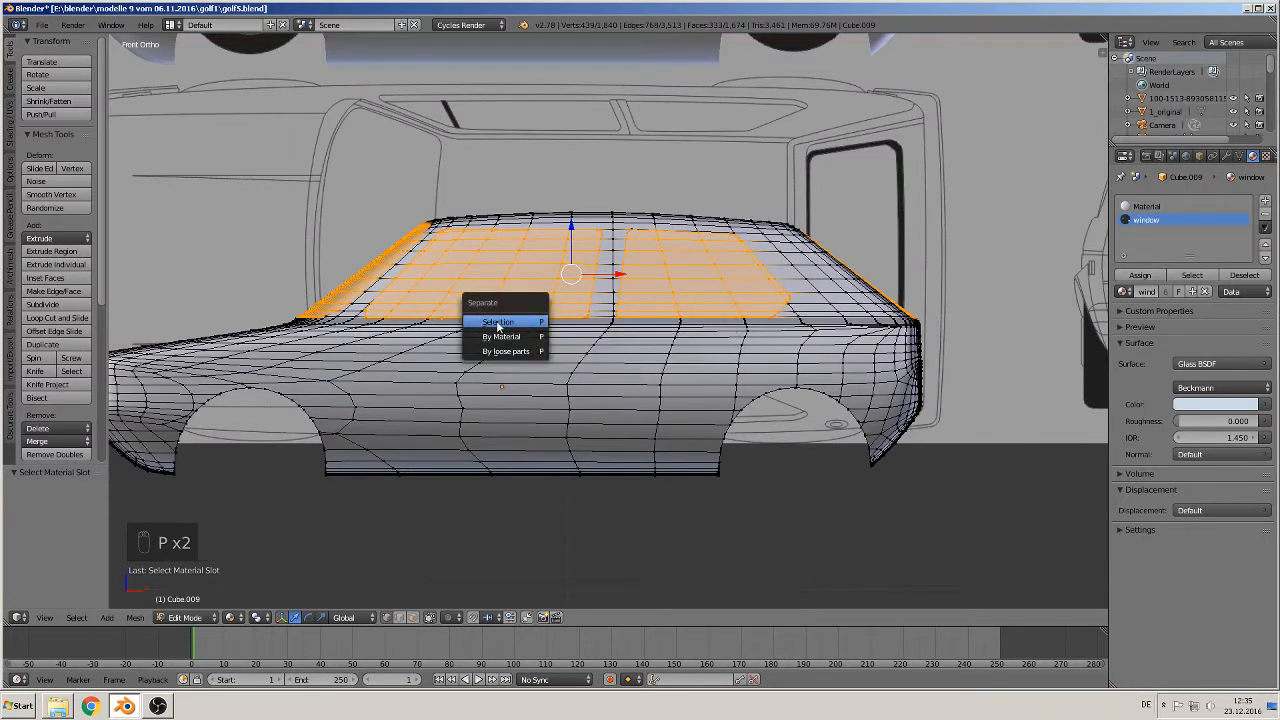
left_click(498, 322)
scroll(614, 289, "down", 2)
key("Tab")
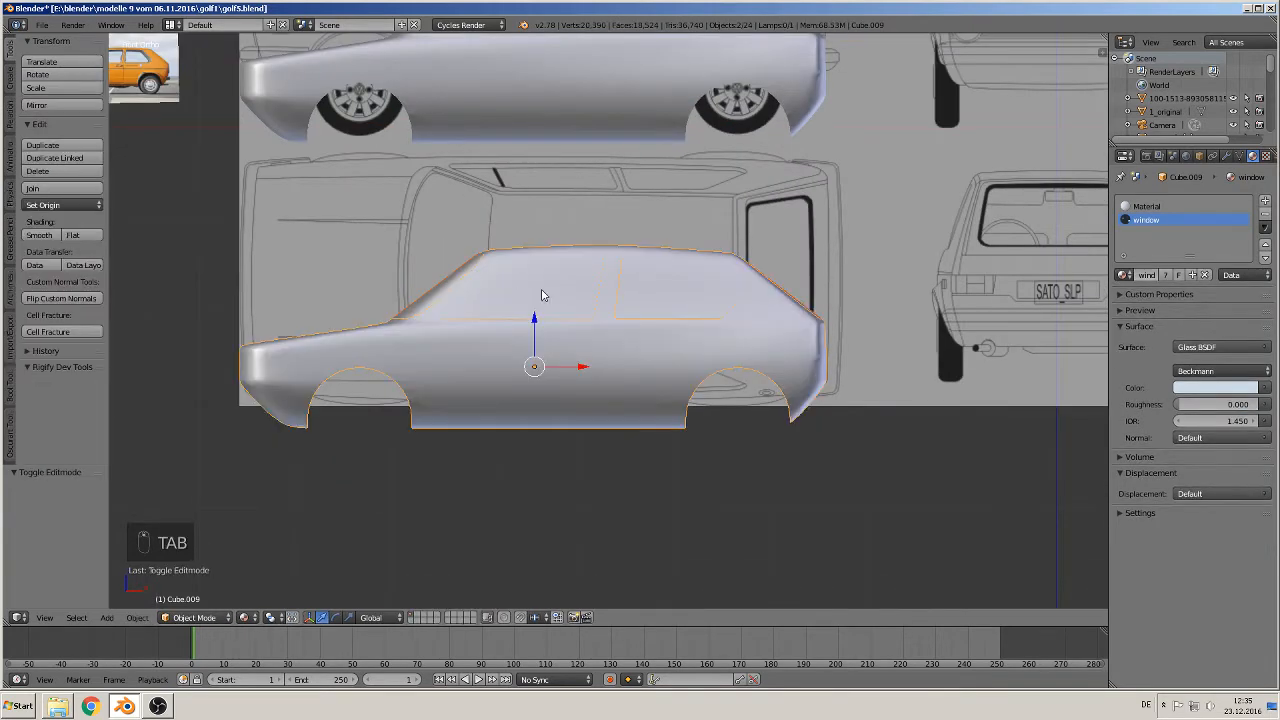
Move the windowless body away from the separated windows, 2.038 units down along Z and -8.831 units along X
right_click(502, 347)
left_click_drag(533, 335, 584, 540)
middle_click_drag(615, 349, 633, 258)
scroll(656, 400, "down", 5)
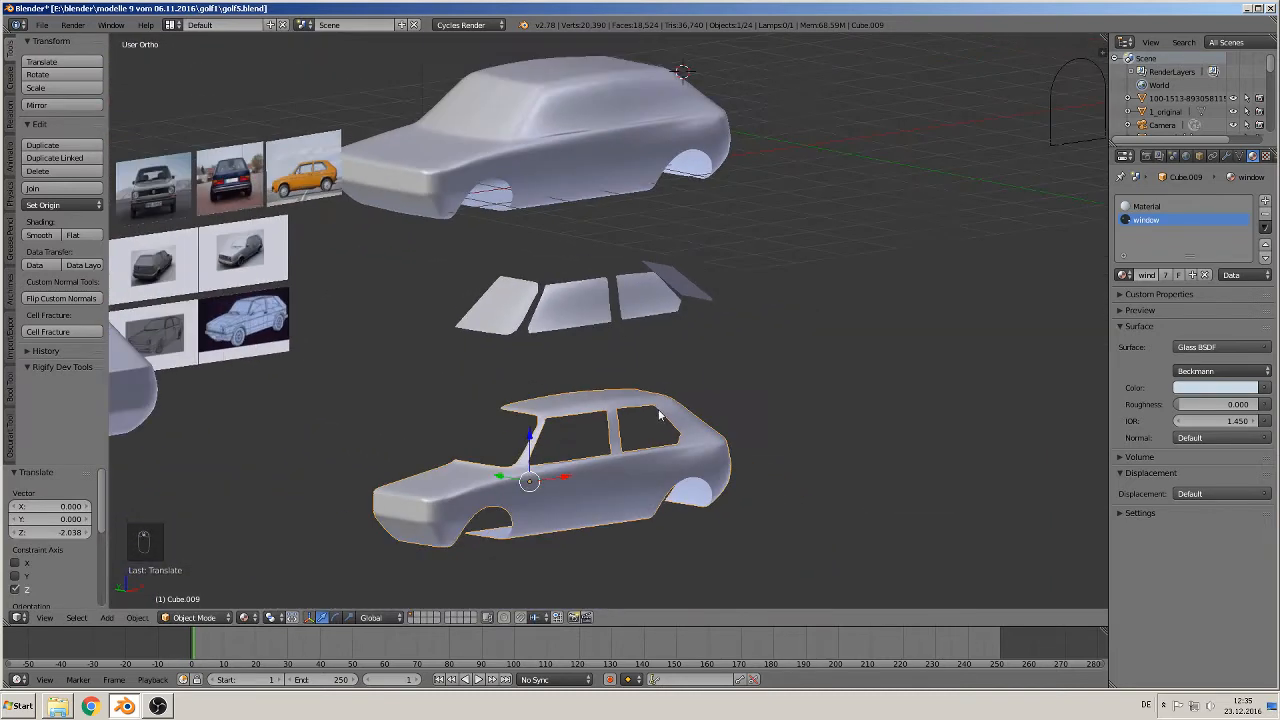
middle_click_drag(617, 431, 594, 411)
left_click_drag(604, 412, 306, 420)
middle_click_drag(524, 352, 630, 337)
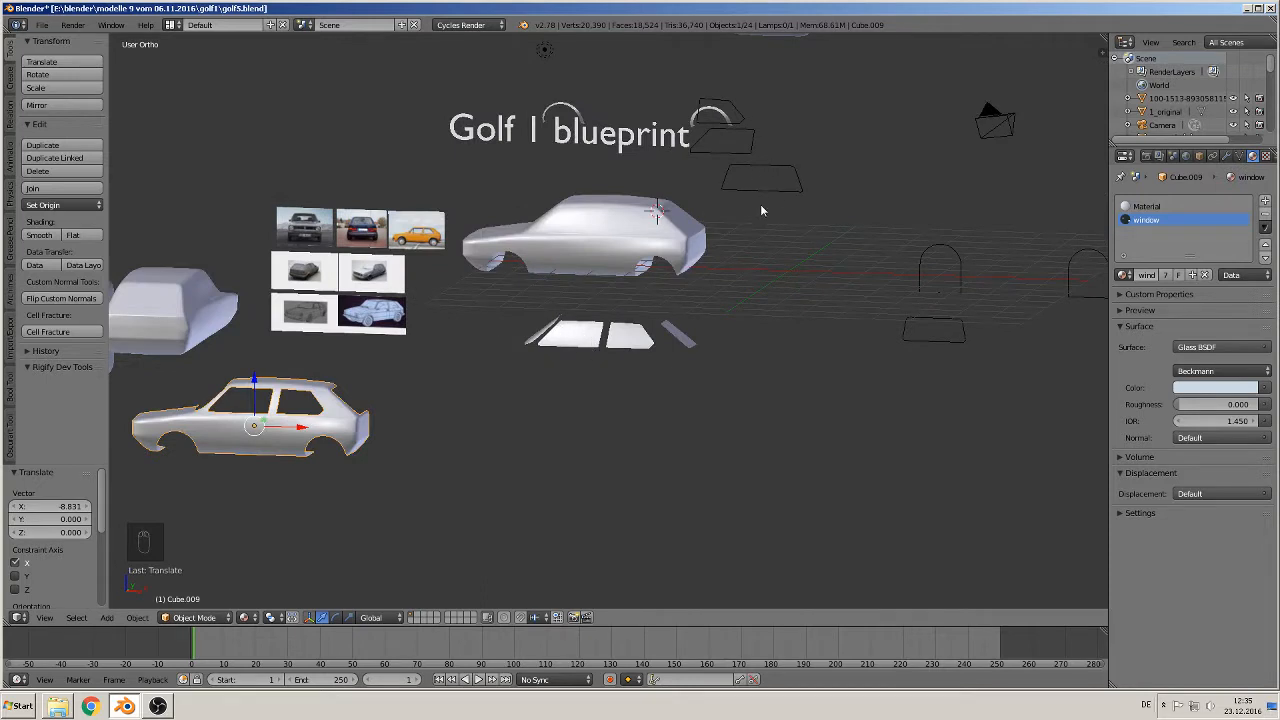
In the front orthographic view, move the front side window outline onto the separated front side glass, -4.559 in X and -5.576 in Z
key("KP_1")
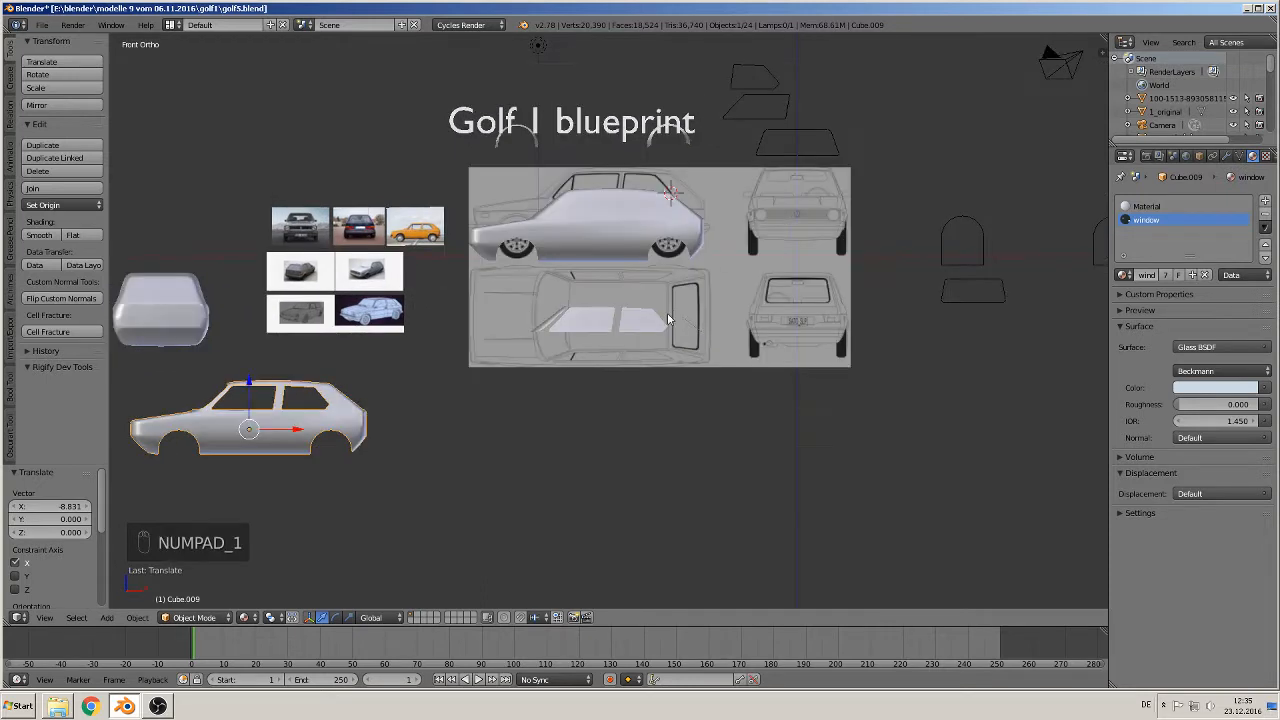
scroll(667, 318, "up", 2)
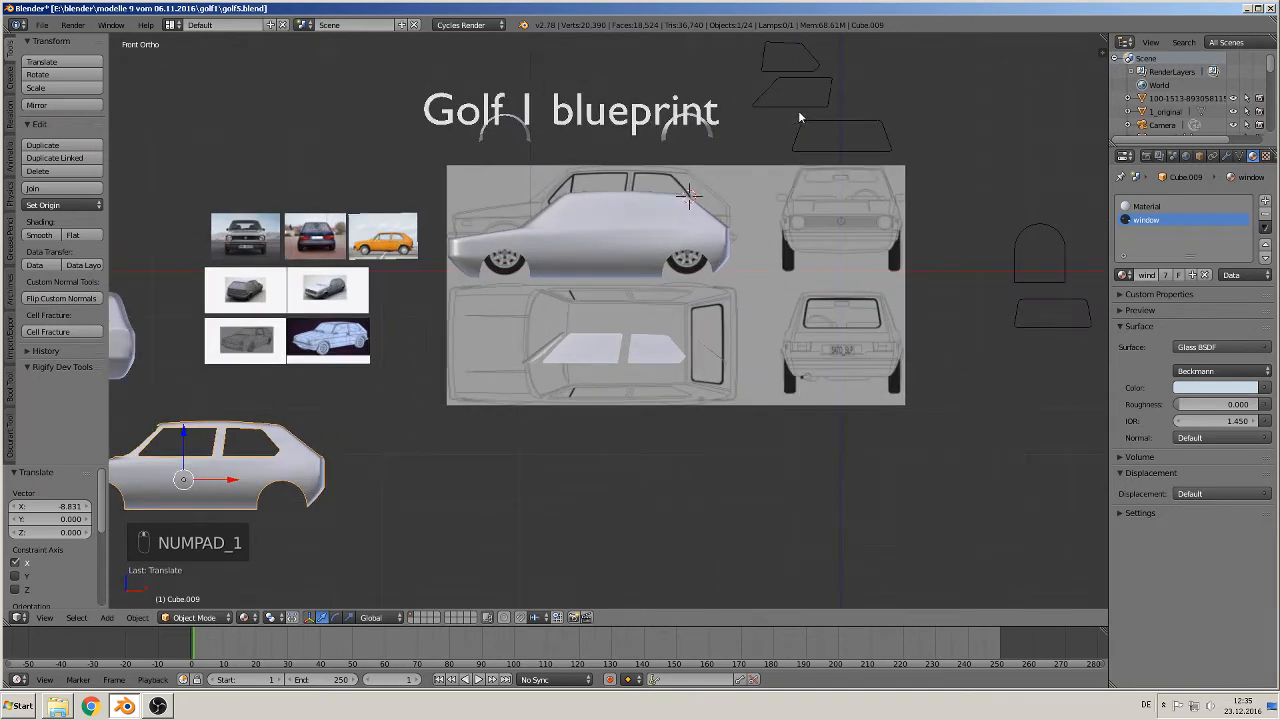
right_click(798, 117)
key("g")
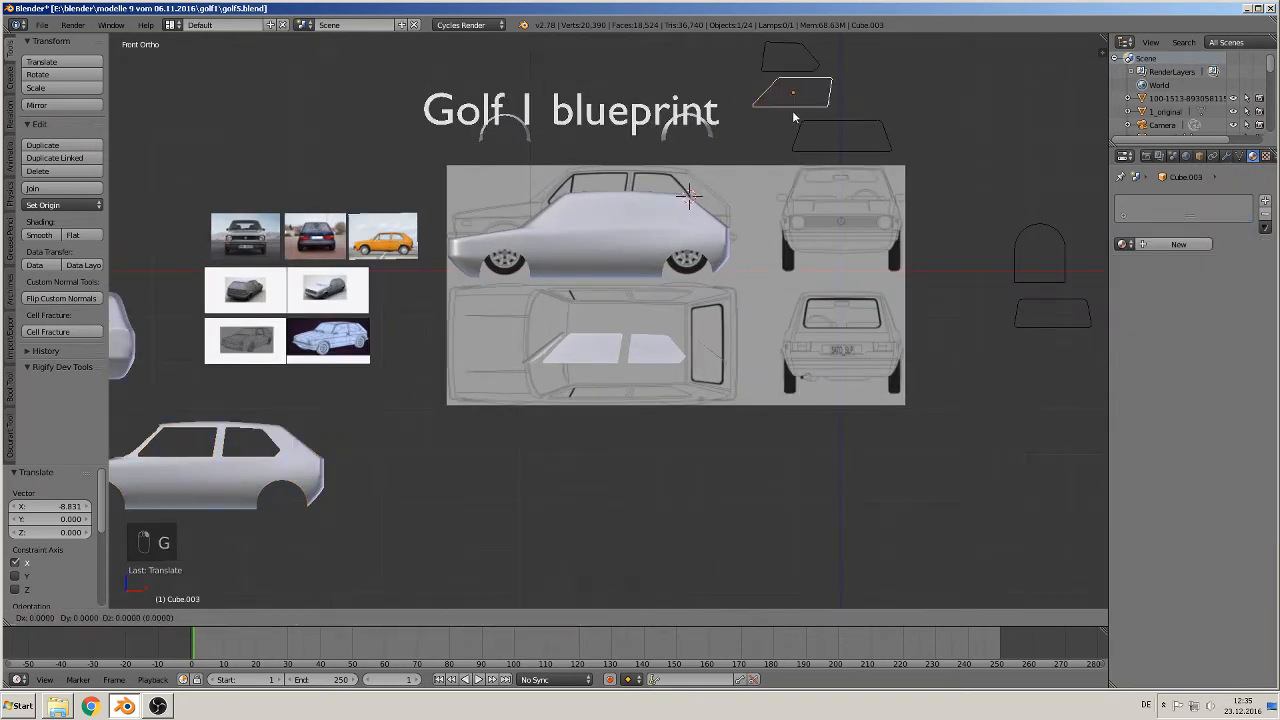
left_click(585, 373)
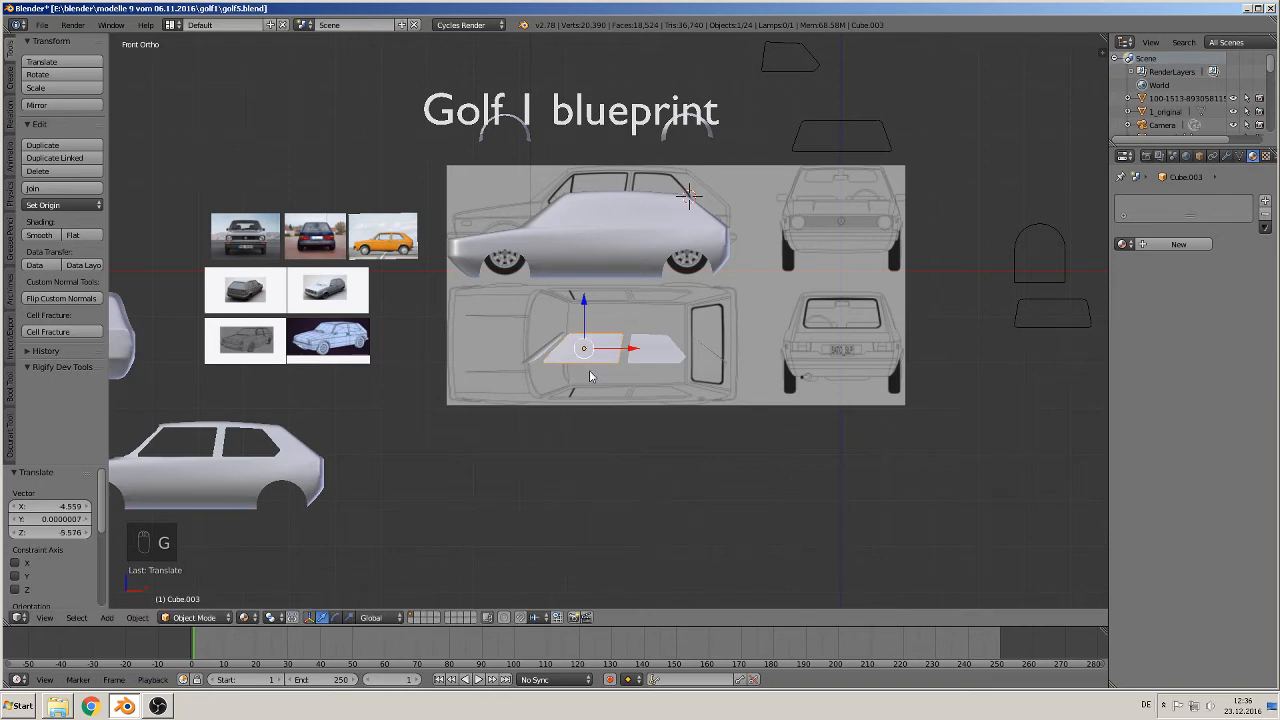
Scale the front side window outline uniformly by 0.973 so it sits just inside the glass edge
scroll(585, 373, "up", 6)
middle_click_drag(736, 212, 611, 445, "shift")
scroll(694, 361, "up", 2)
middle_click_drag(696, 399, 655, 444, "shift")
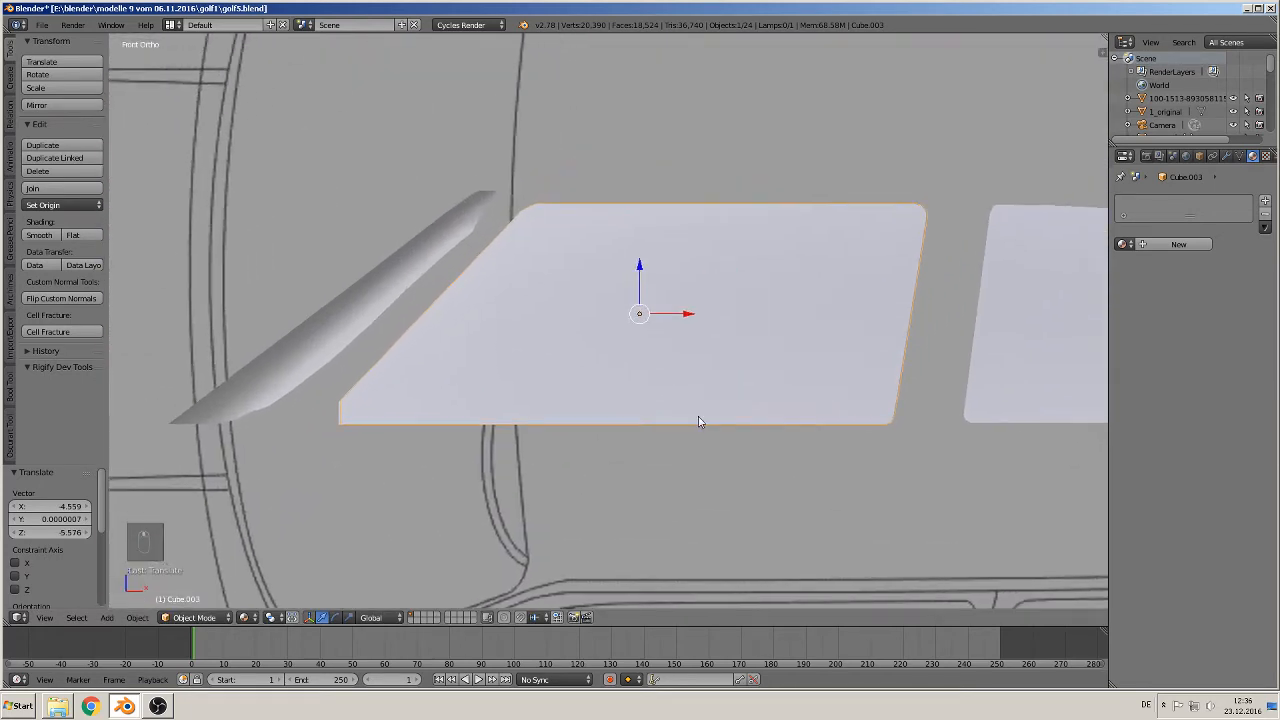
key("s")
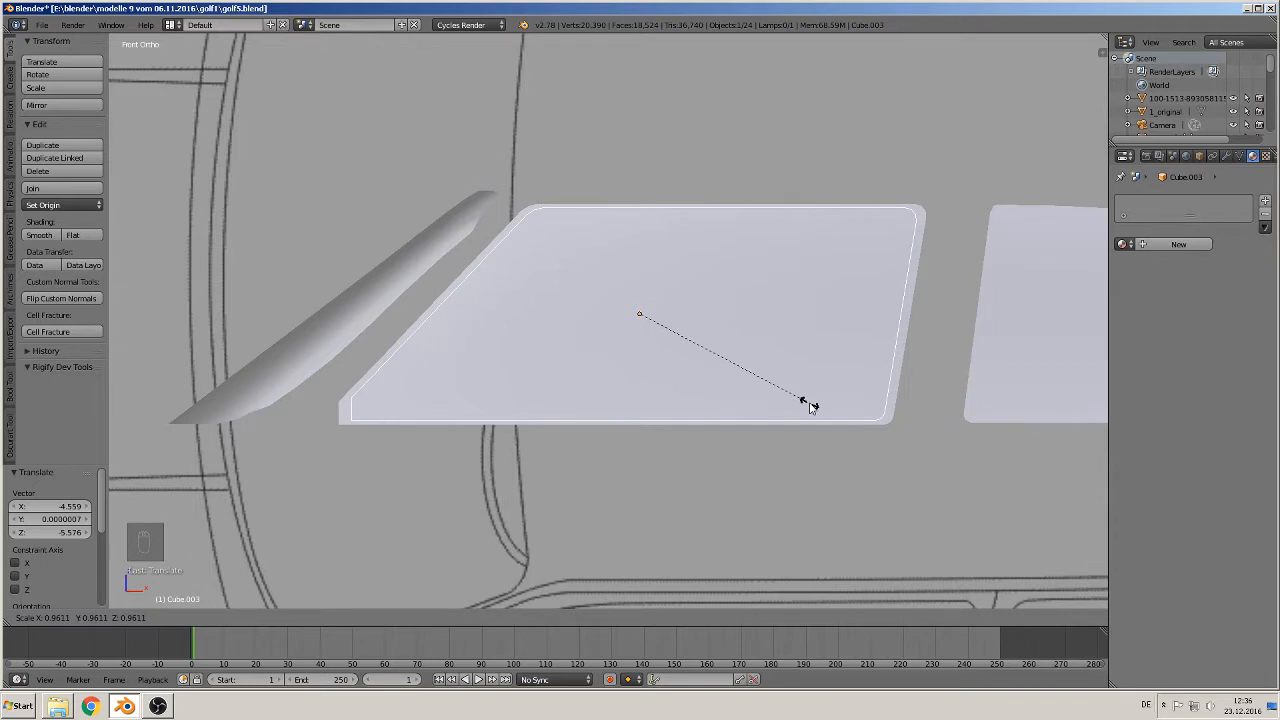
left_click(814, 405)
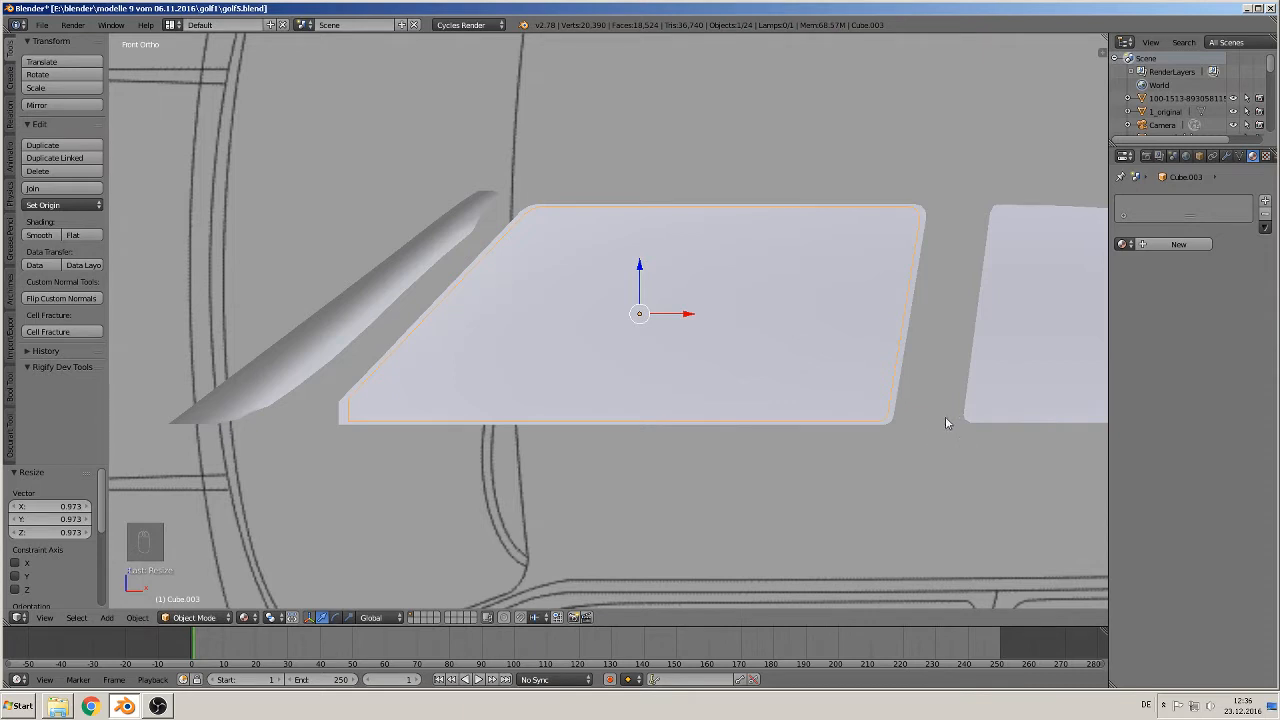
Scale the front side window outline by 1.010 along the X axis to fit the glass
scroll(740, 420, "up", 3)
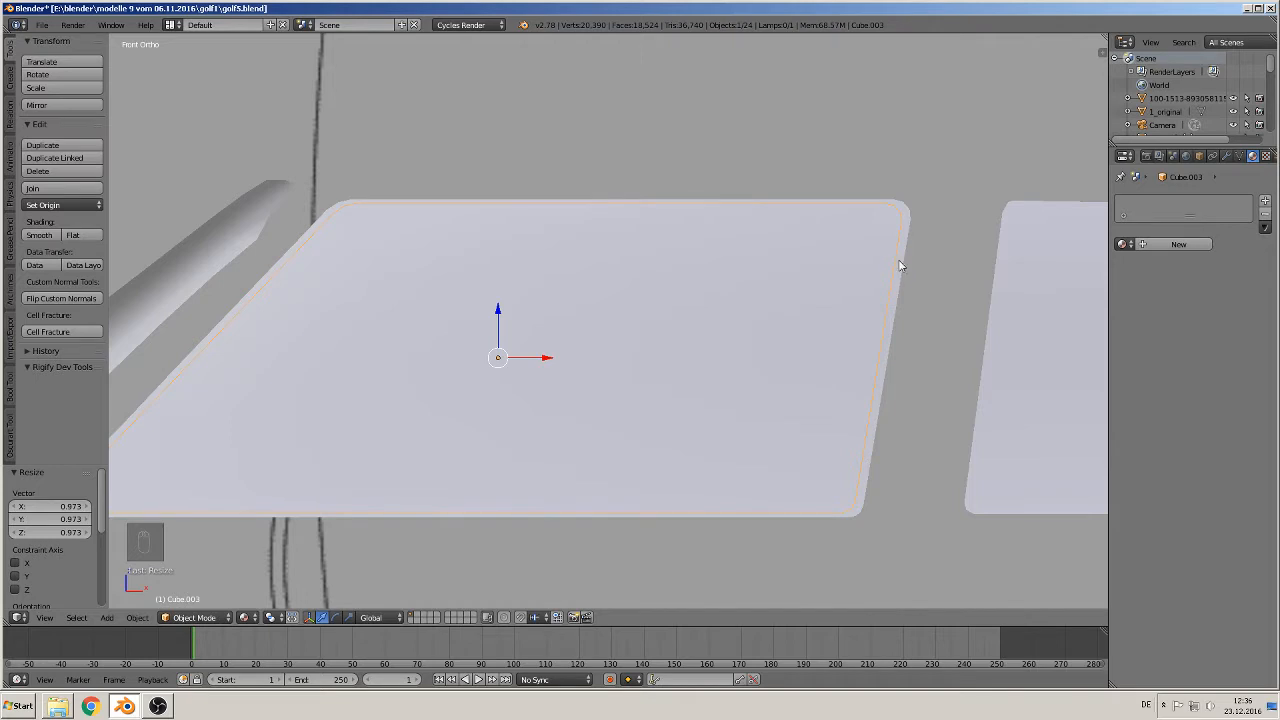
key("s")
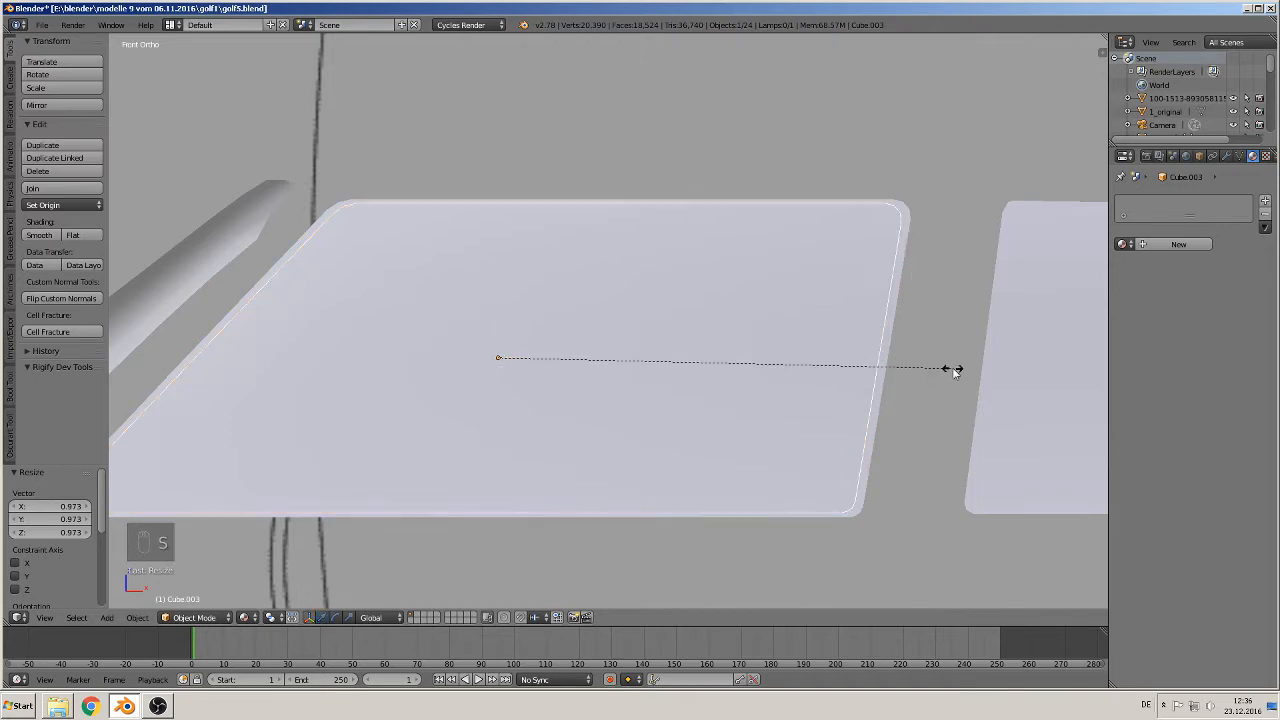
key("x")
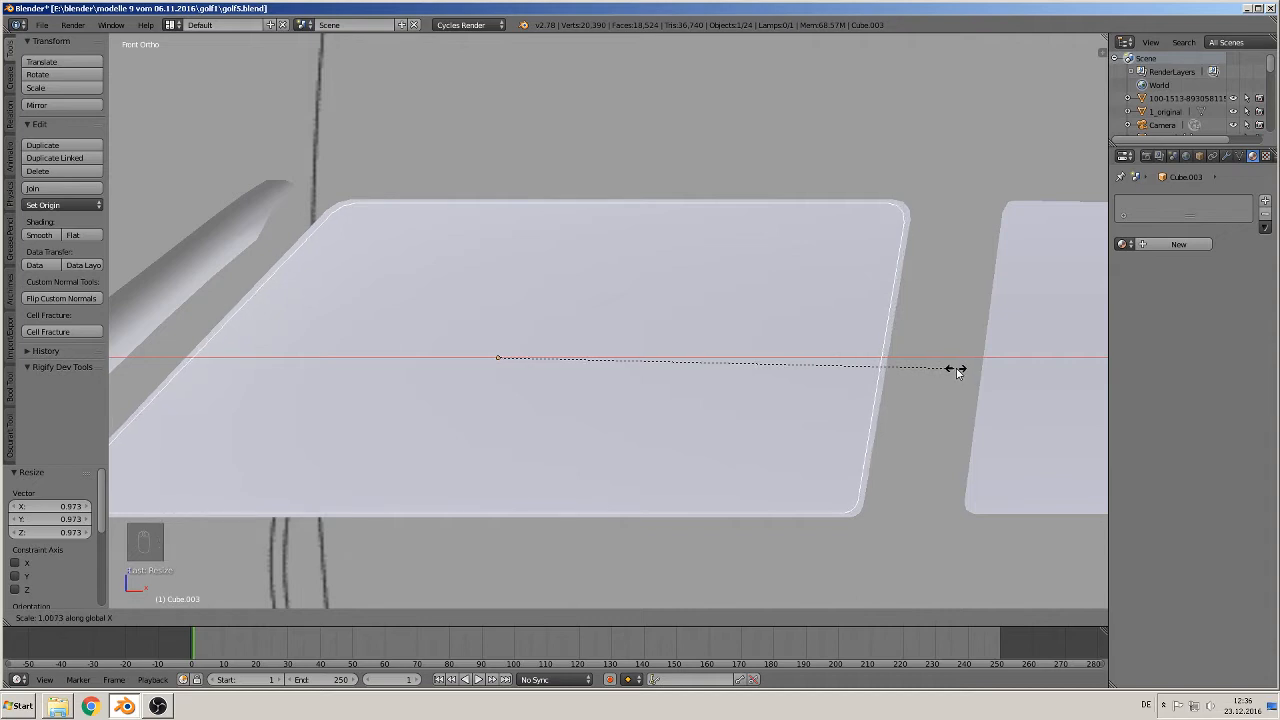
left_click(957, 368)
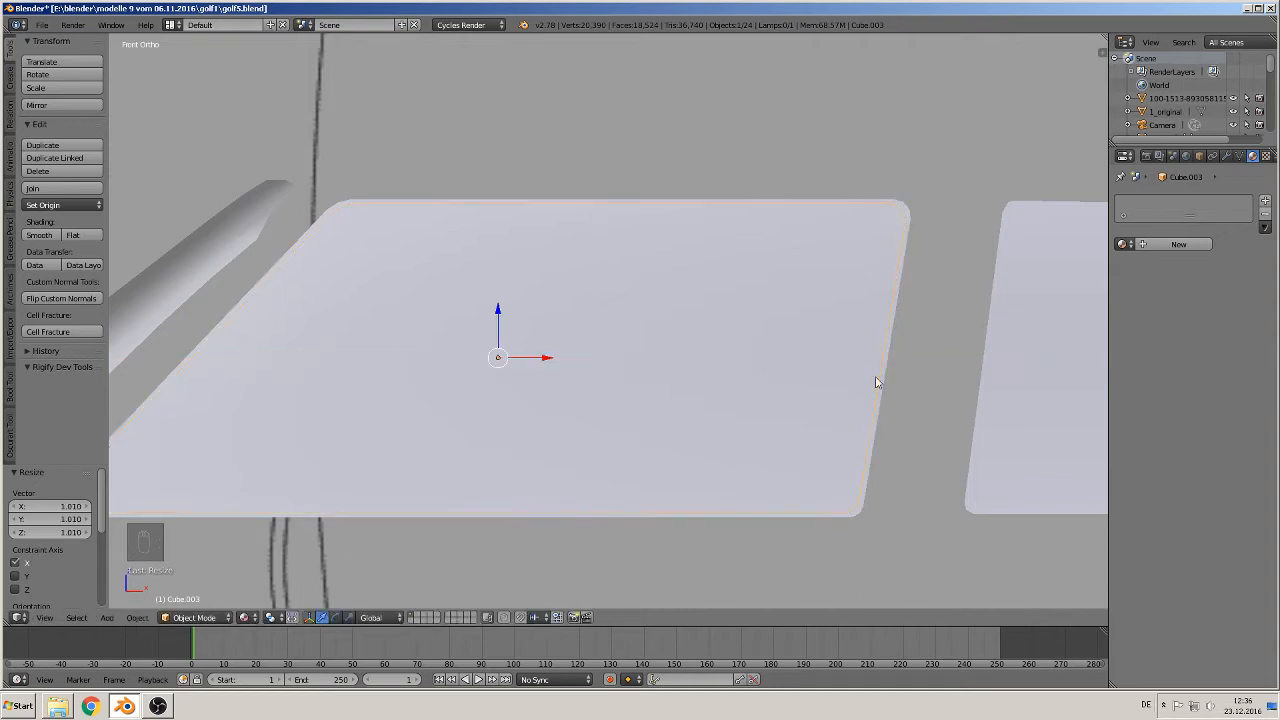
scroll(619, 376, "down", 1)
middle_click_drag(619, 376, 694, 349, "shift")
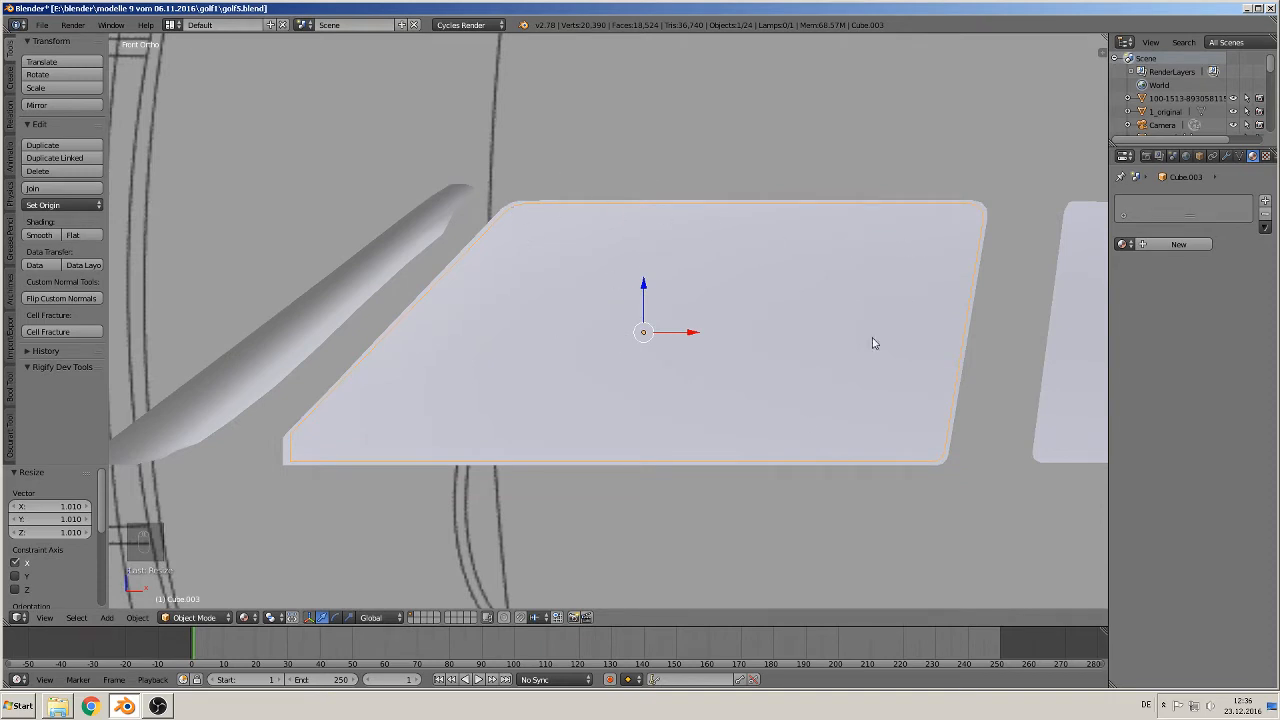
Knife Project the outline onto the separated windows mesh to cut it into the front side glass, ending in Object Mode
right_click(434, 378, "shift")
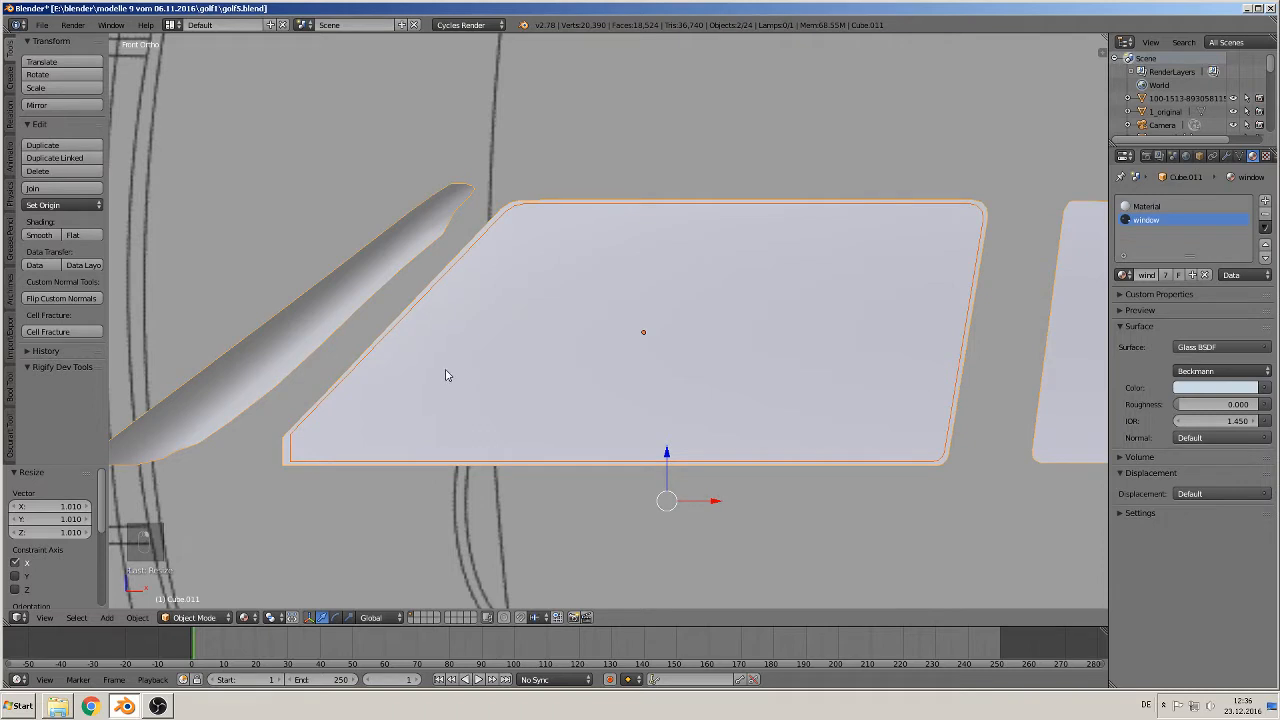
key("Tab")
key("a")
key("a")
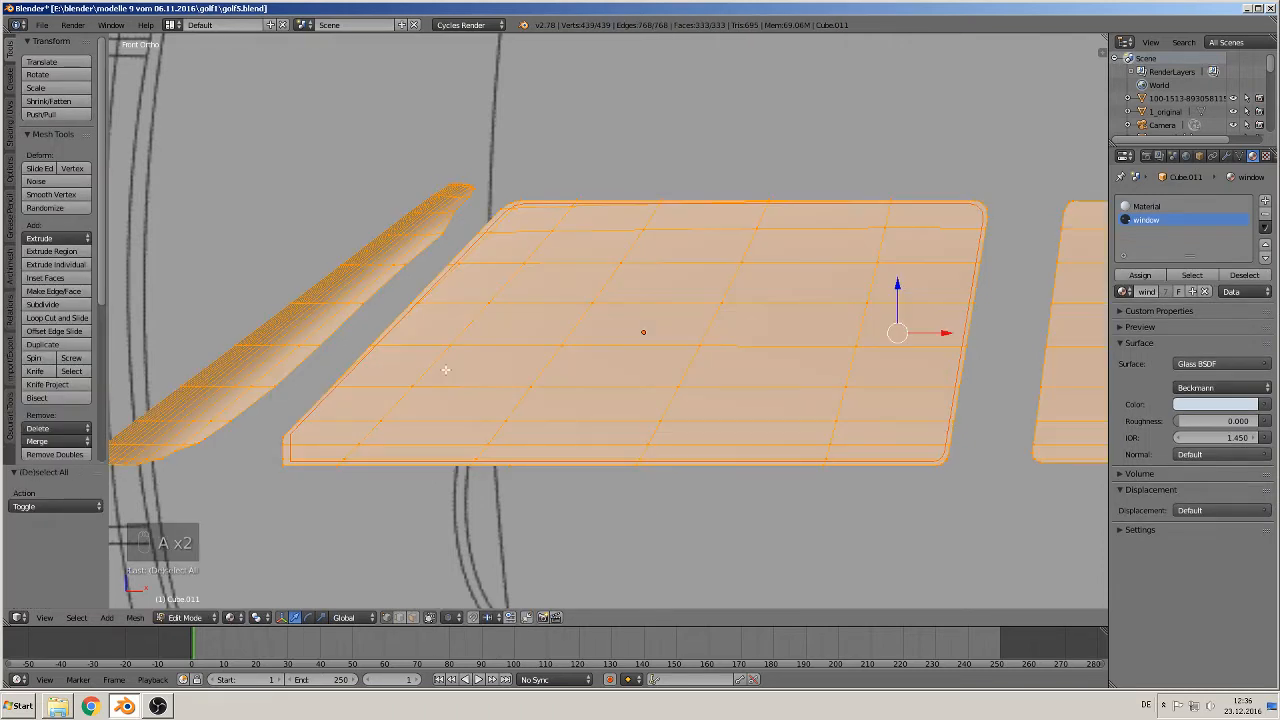
left_click(45, 384)
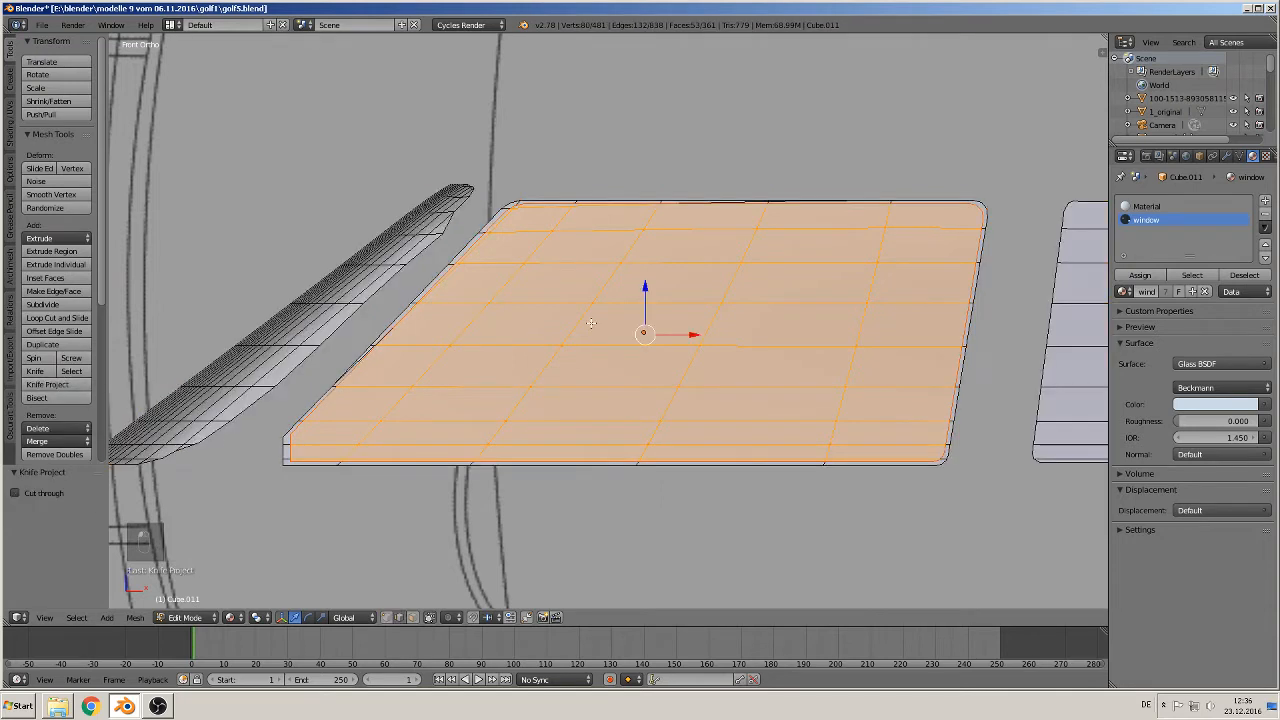
key("Tab")
scroll(595, 333, "down", 2)
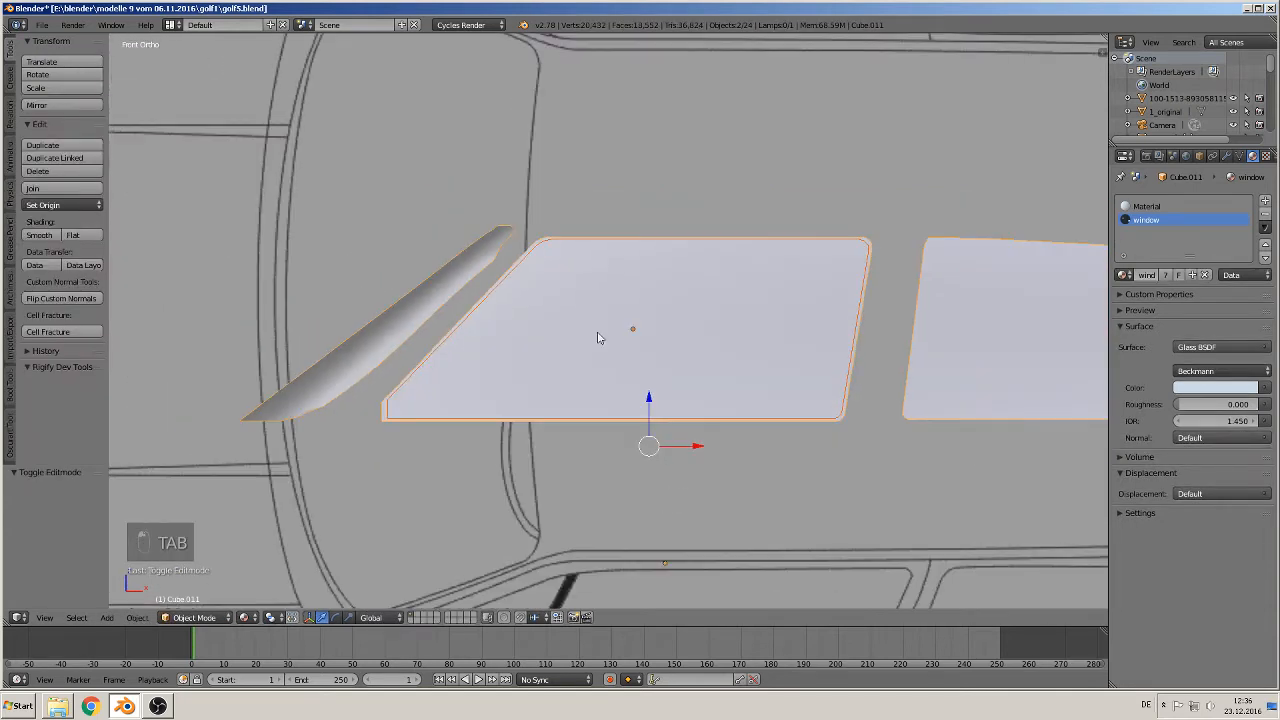
right_click(658, 418)
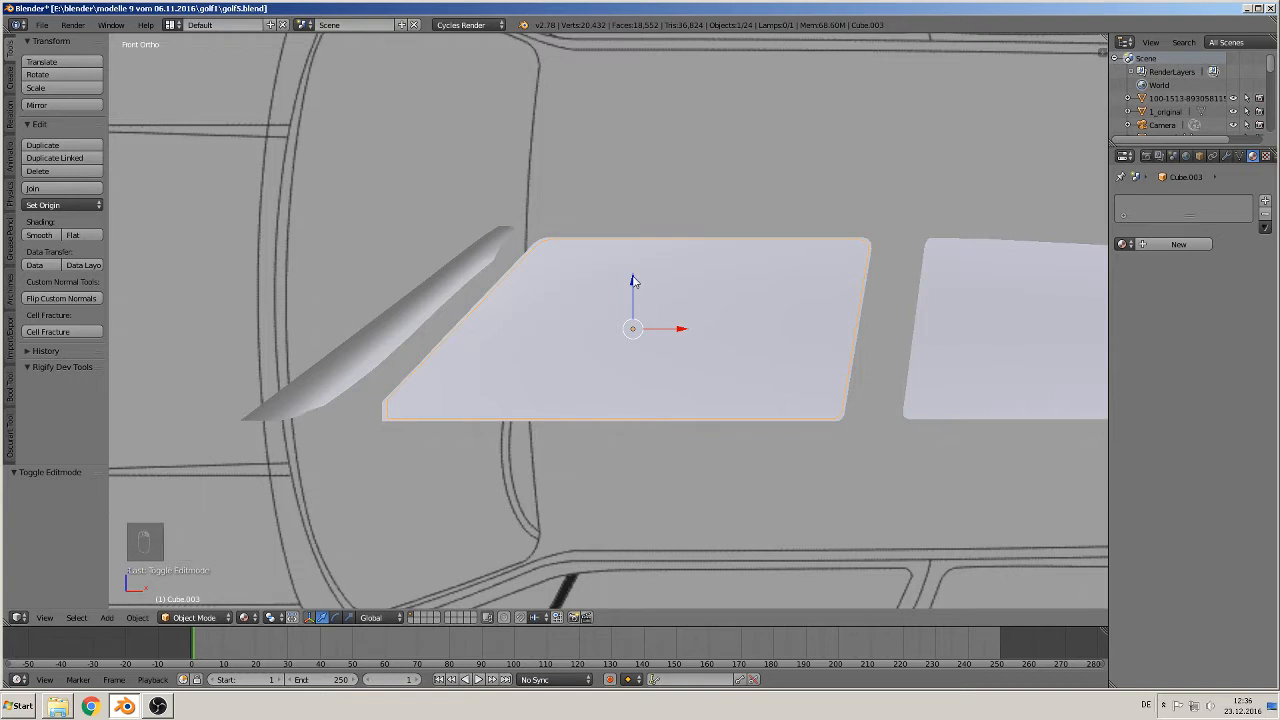
scroll(646, 340, "up", 2)
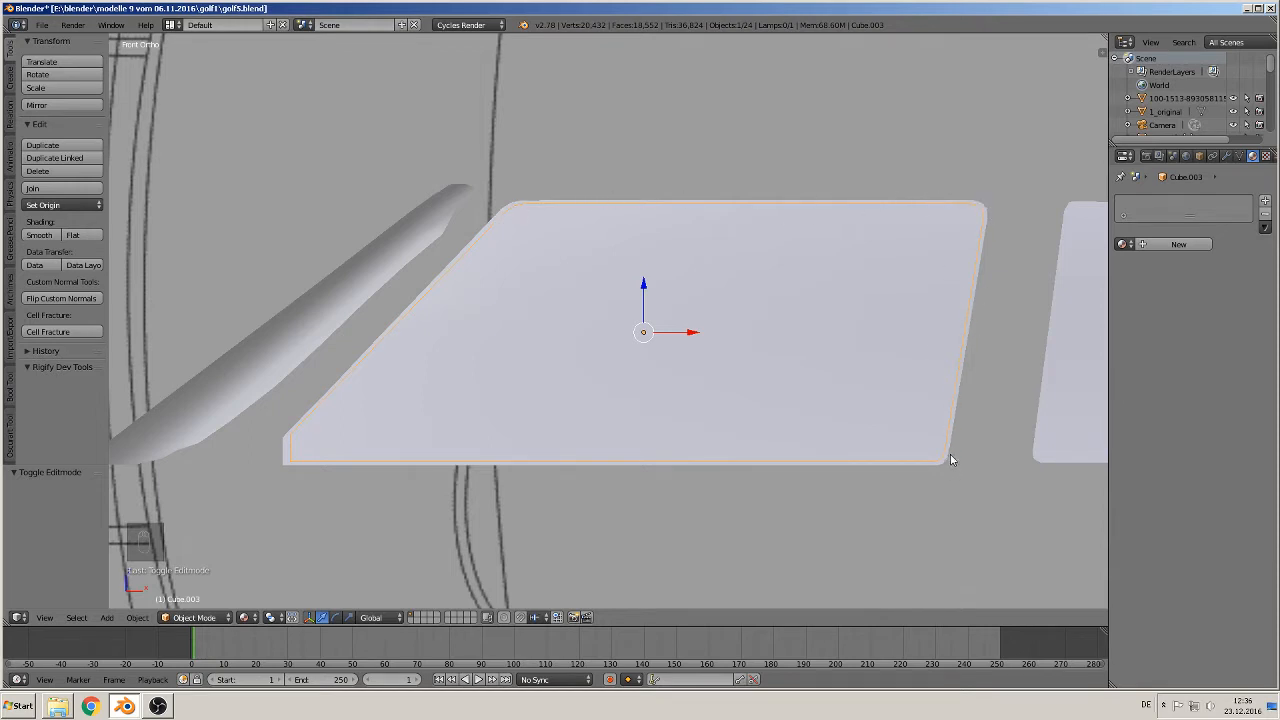
key("Tab")
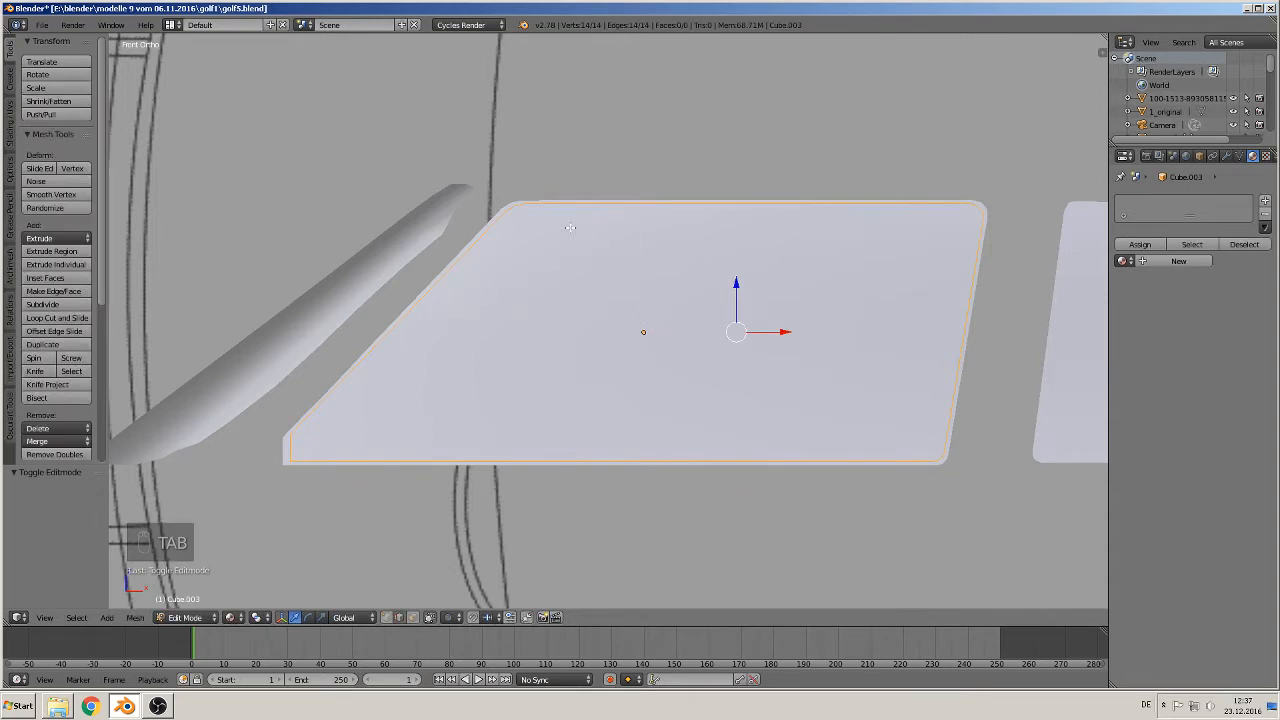
key("Tab")
Open the separated windows mesh in Edit Mode and add a third material slot with a new material
right_click(528, 205)
key("Tab")
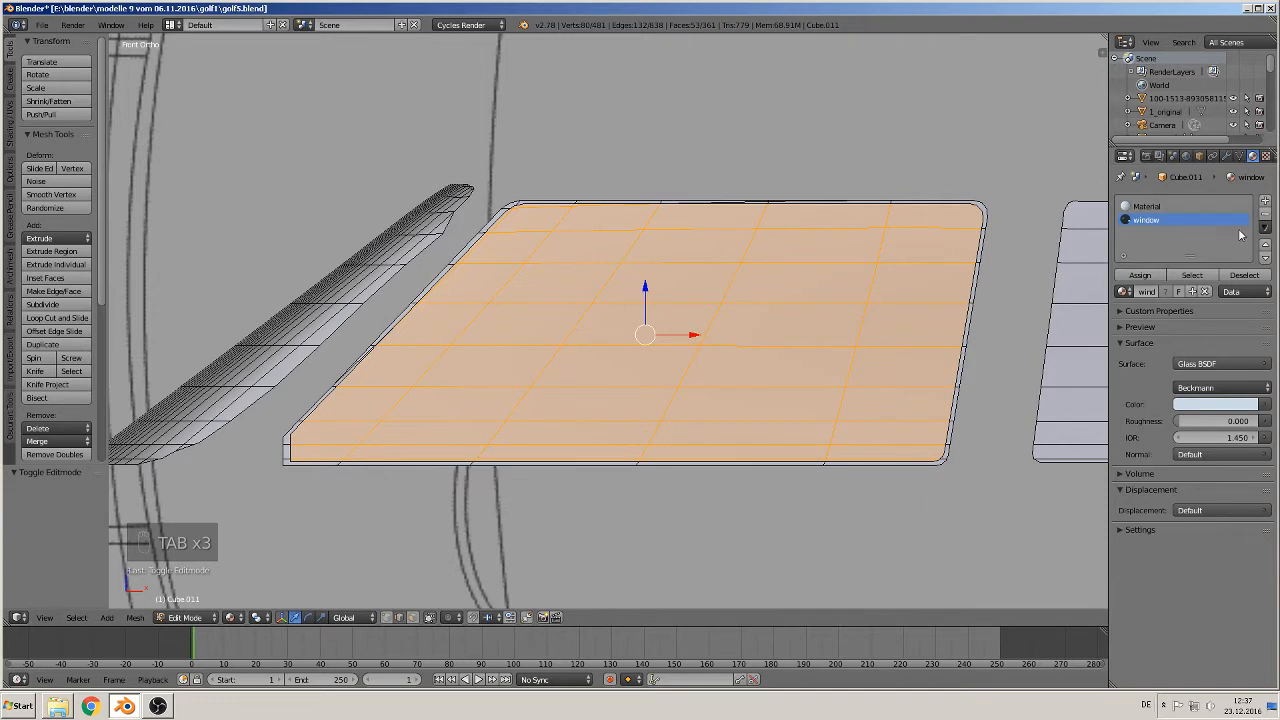
left_click(1265, 201)
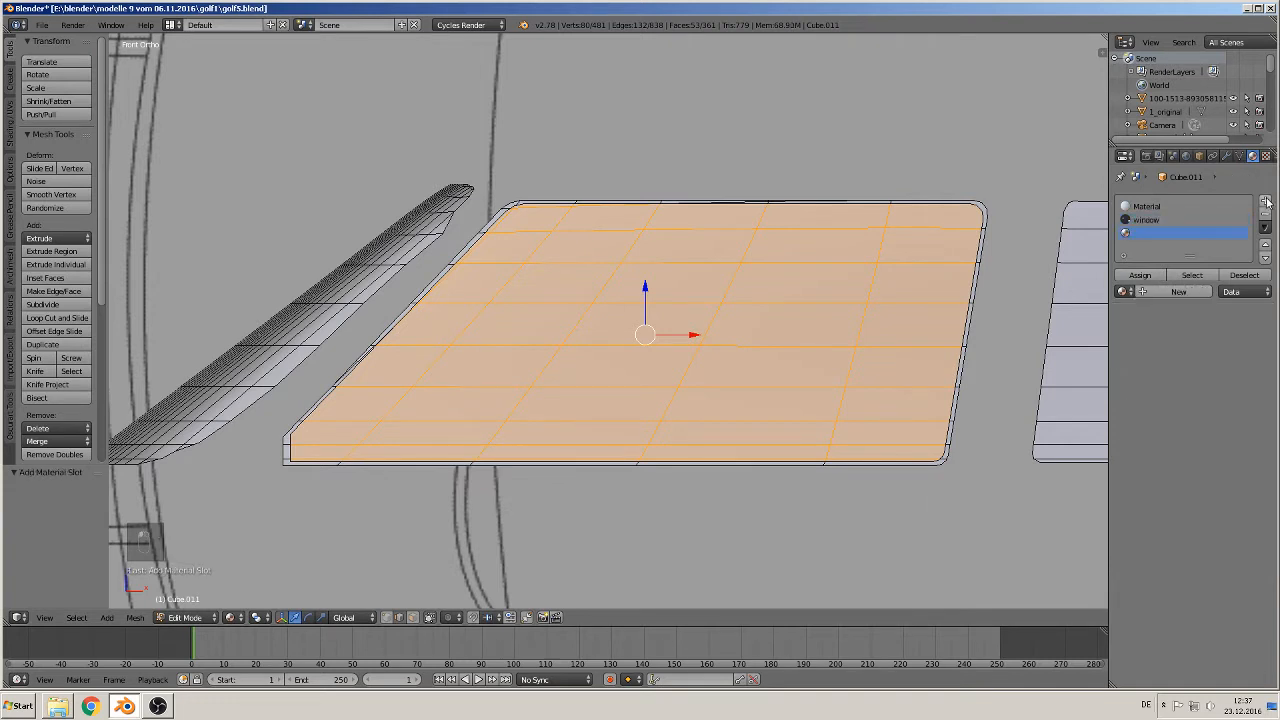
left_click(1170, 292)
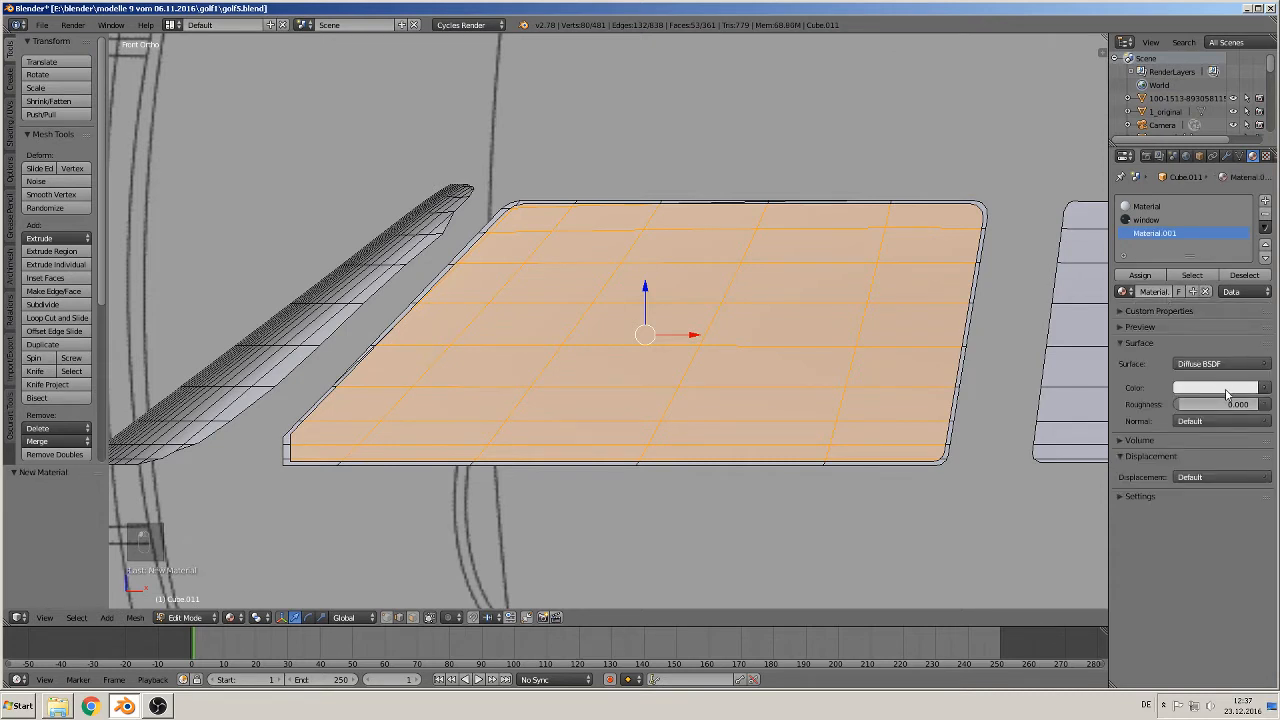
Make the new material's diffuse color nearly black, assign it to the selected inner faces of the front side glass, and return to Object Mode
left_click(1222, 389)
left_click(1248, 284)
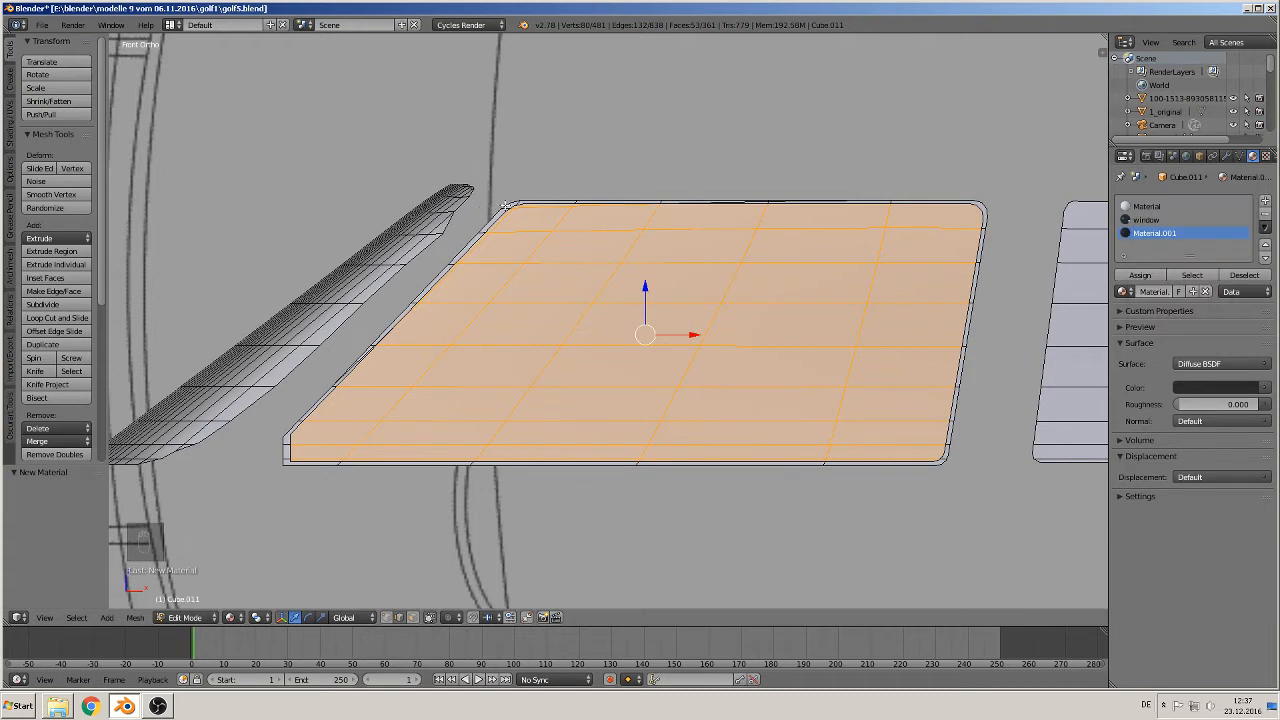
left_click(1155, 276)
key("Tab")
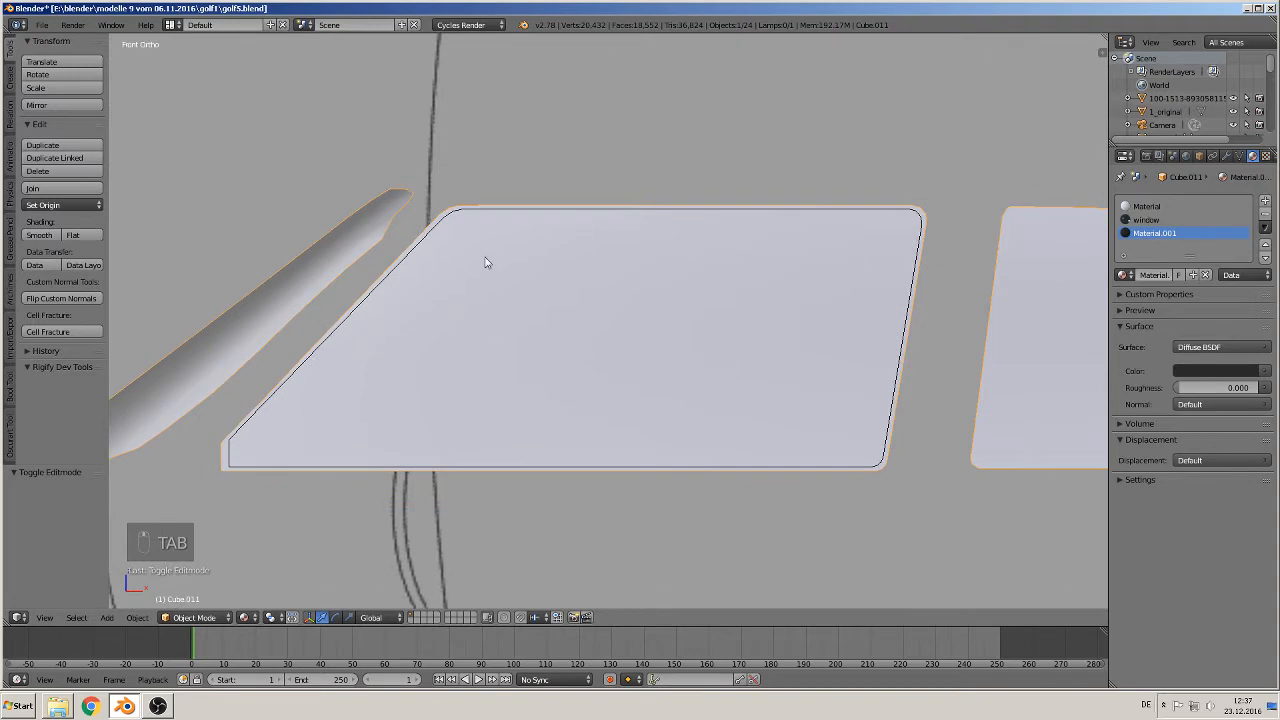
key("Tab")
key("Tab")
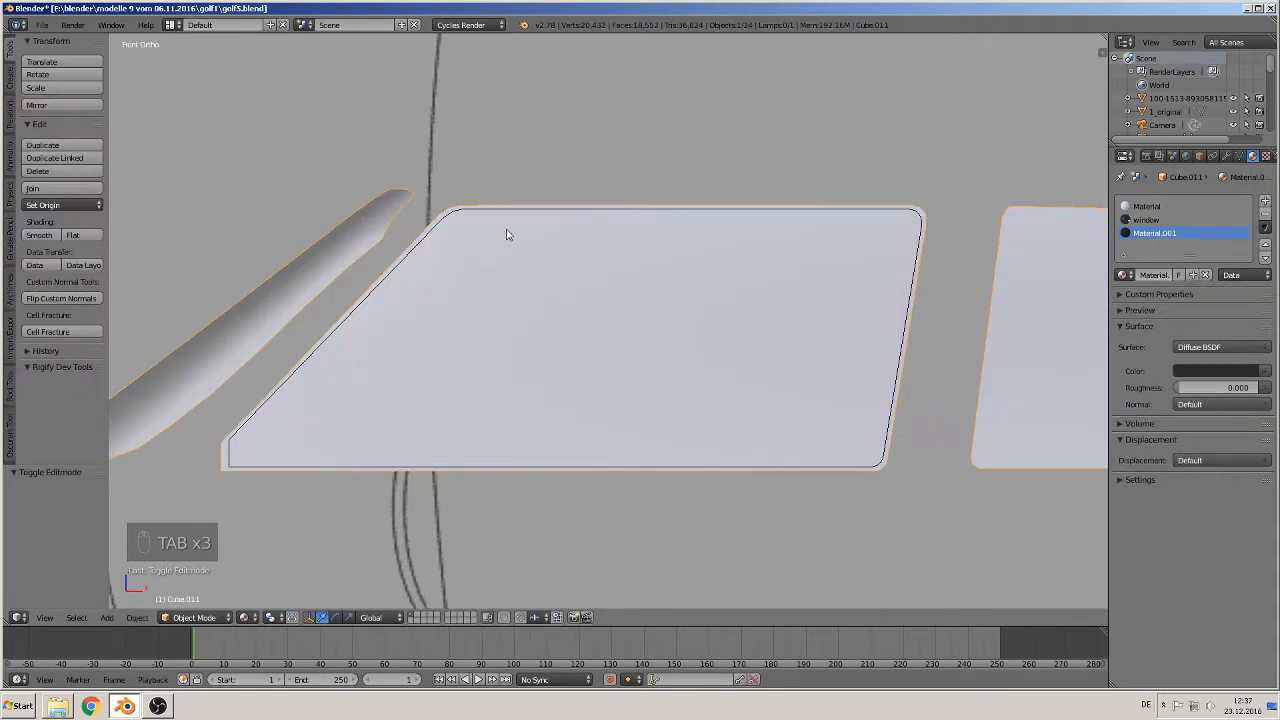
Scale the front side window outline uniformly by 0.923 so it leaves a wider margin inside the glass edge
right_click(505, 216)
scroll(871, 461, "up", 1)
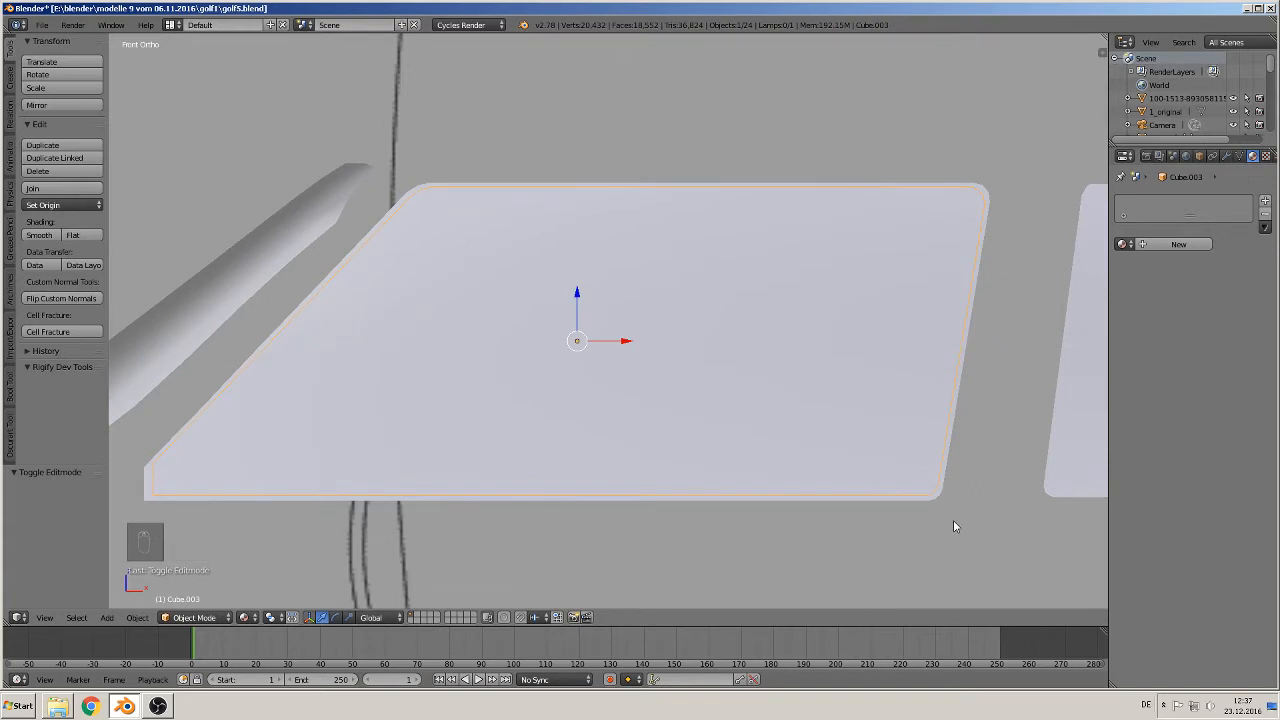
key("e")
key("s")
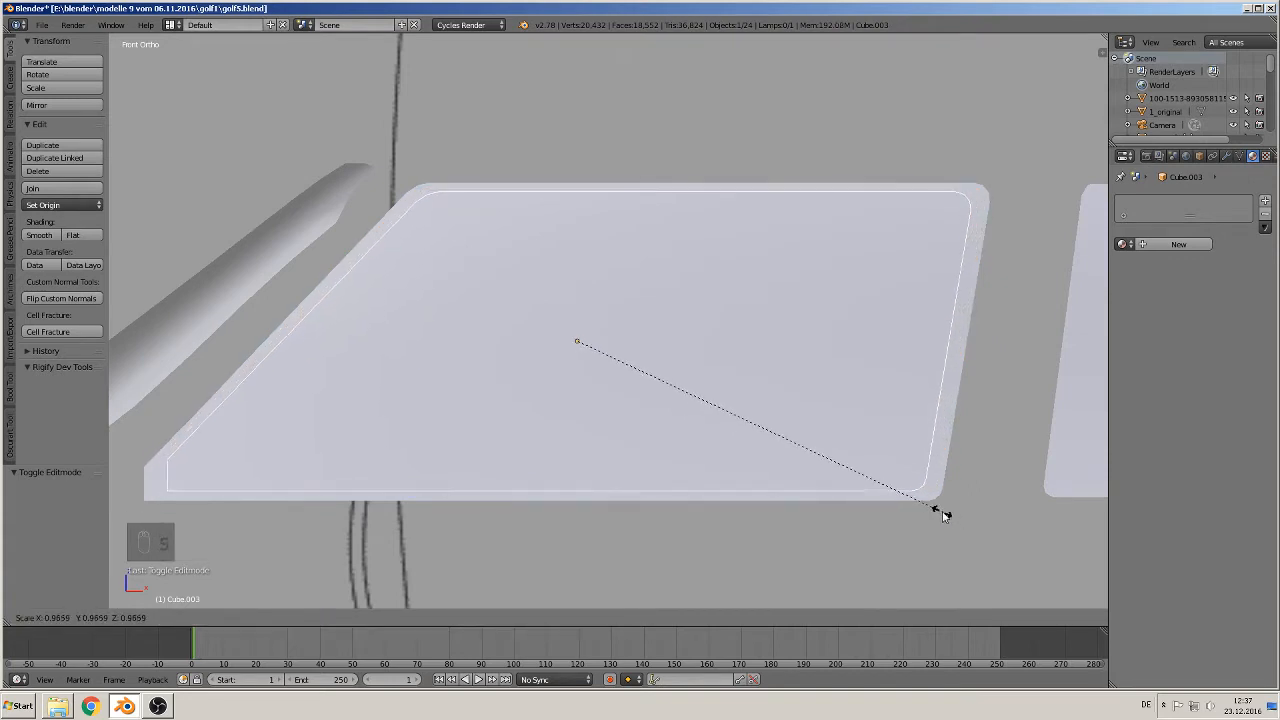
left_click(915, 502)
scroll(329, 523, "down", 1)
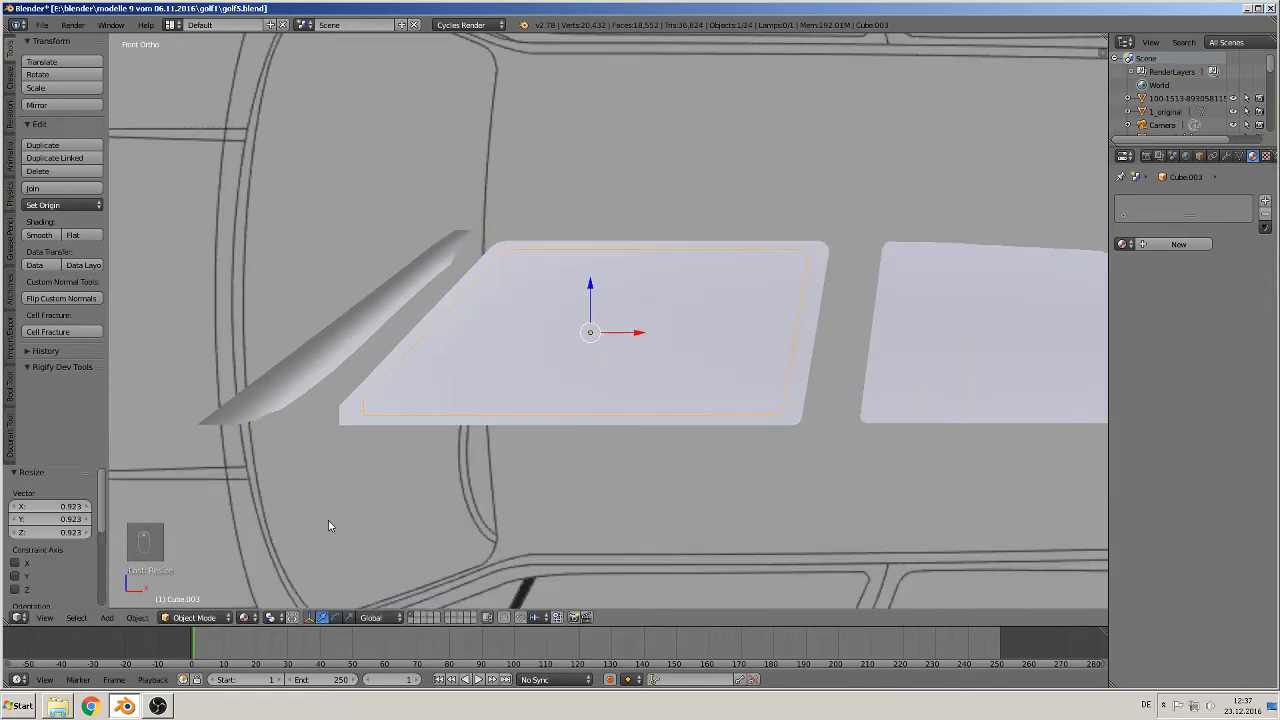
left_click(246, 619)
left_click(264, 572)
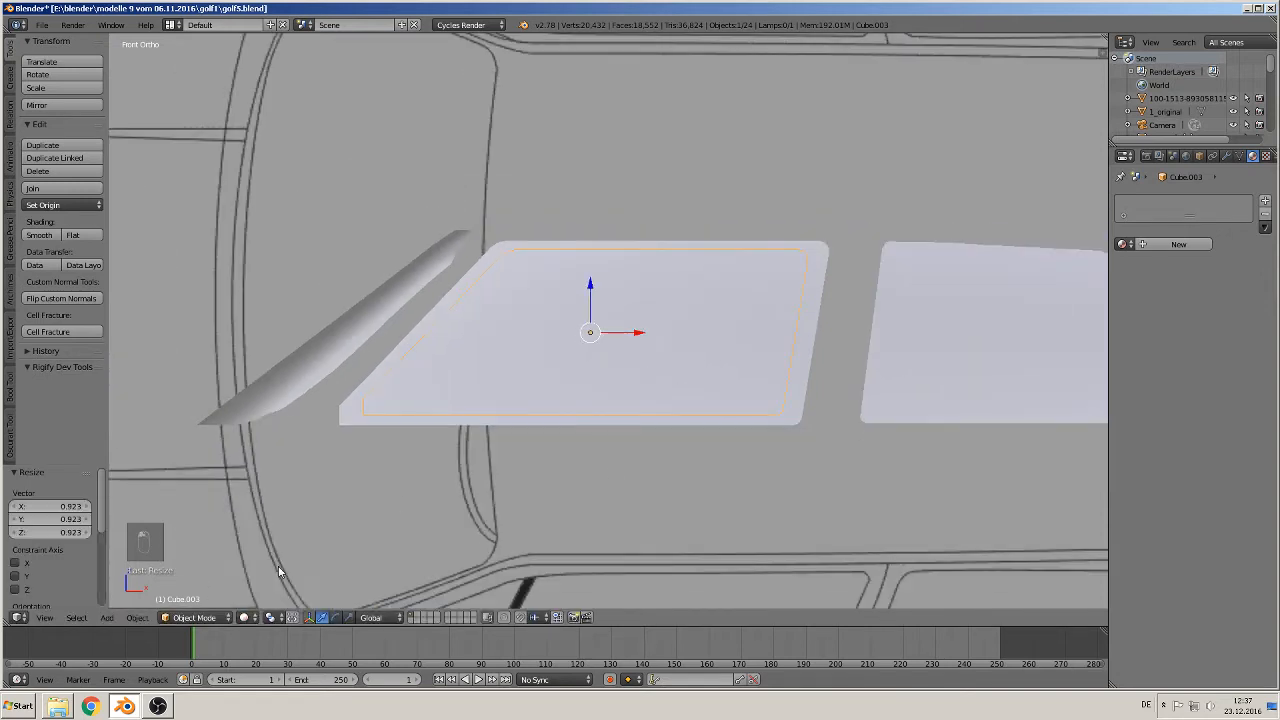
left_click(250, 617)
scroll(548, 505, "down", 3)
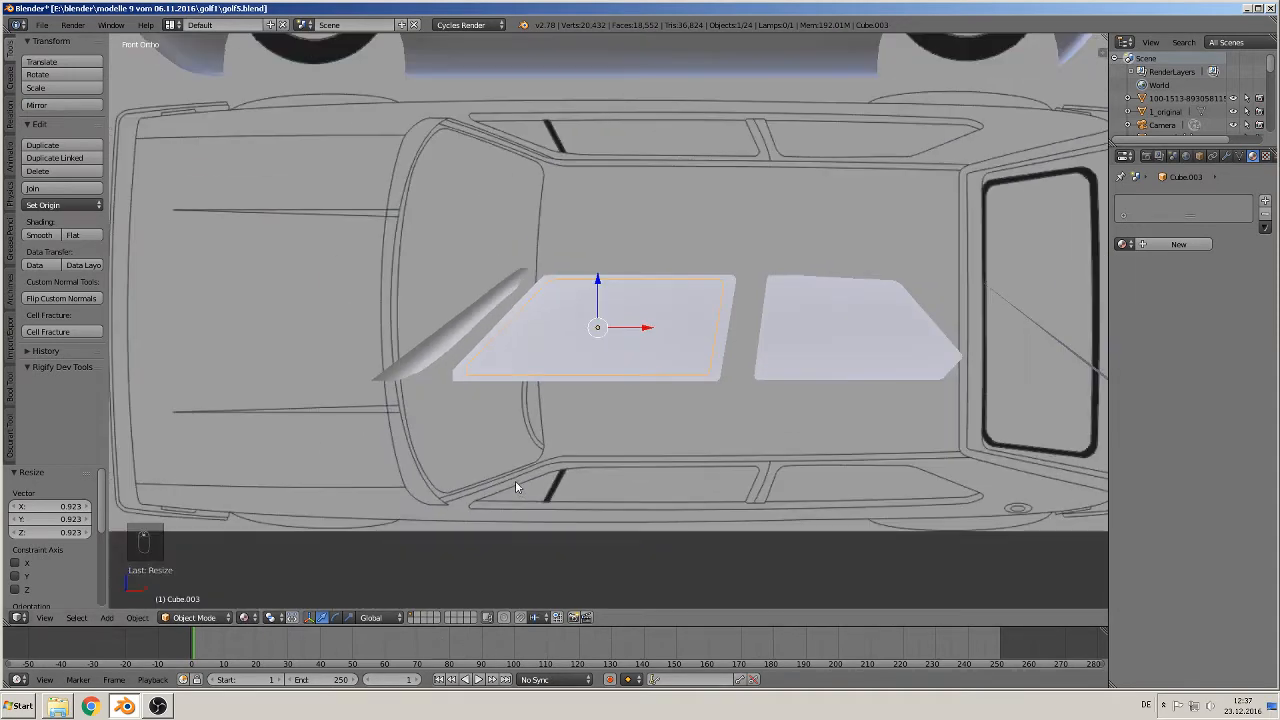
Reopen the windows mesh in Edit Mode and assign Material.001 to the selected front side glass faces
mouse_move(516, 484)
middle_mouse_down()
mouse_move(494, 471)
mouse_move(529, 486)
middle_mouse_up()
left_click(419, 264)
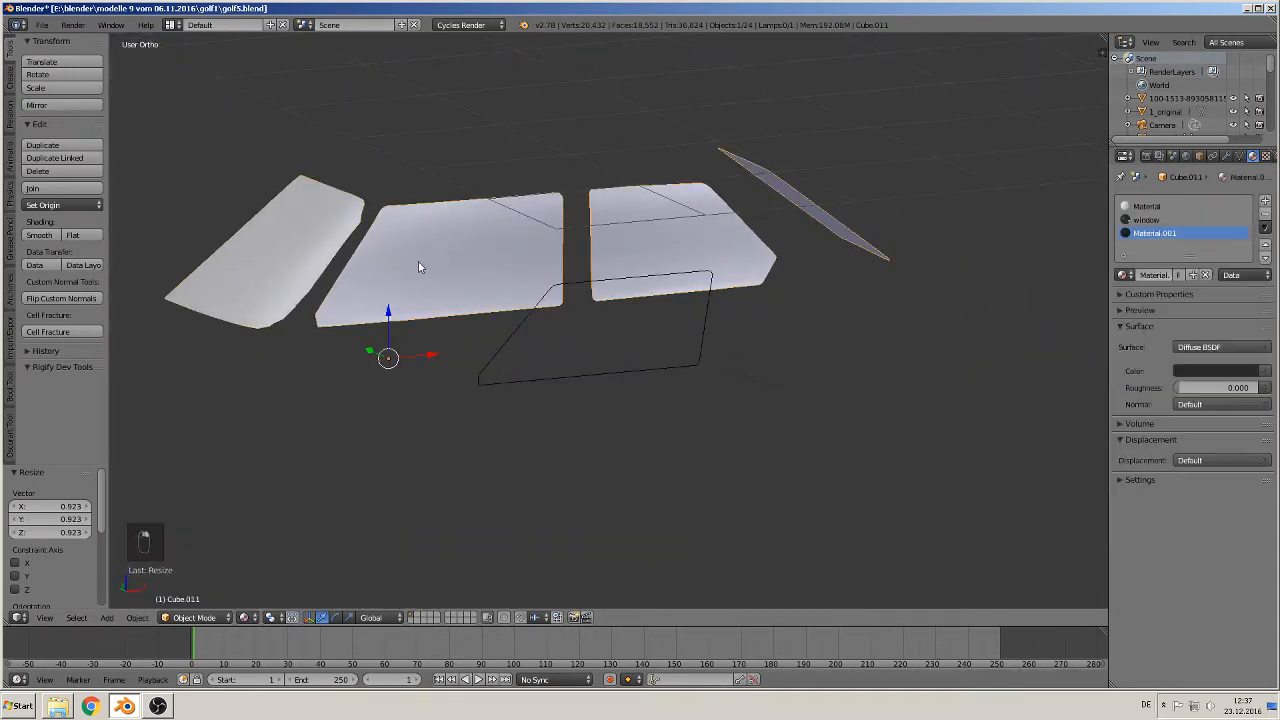
key("Tab")
middle_click_drag(419, 266, 638, 315, "shift")
scroll(638, 322, "up", 6)
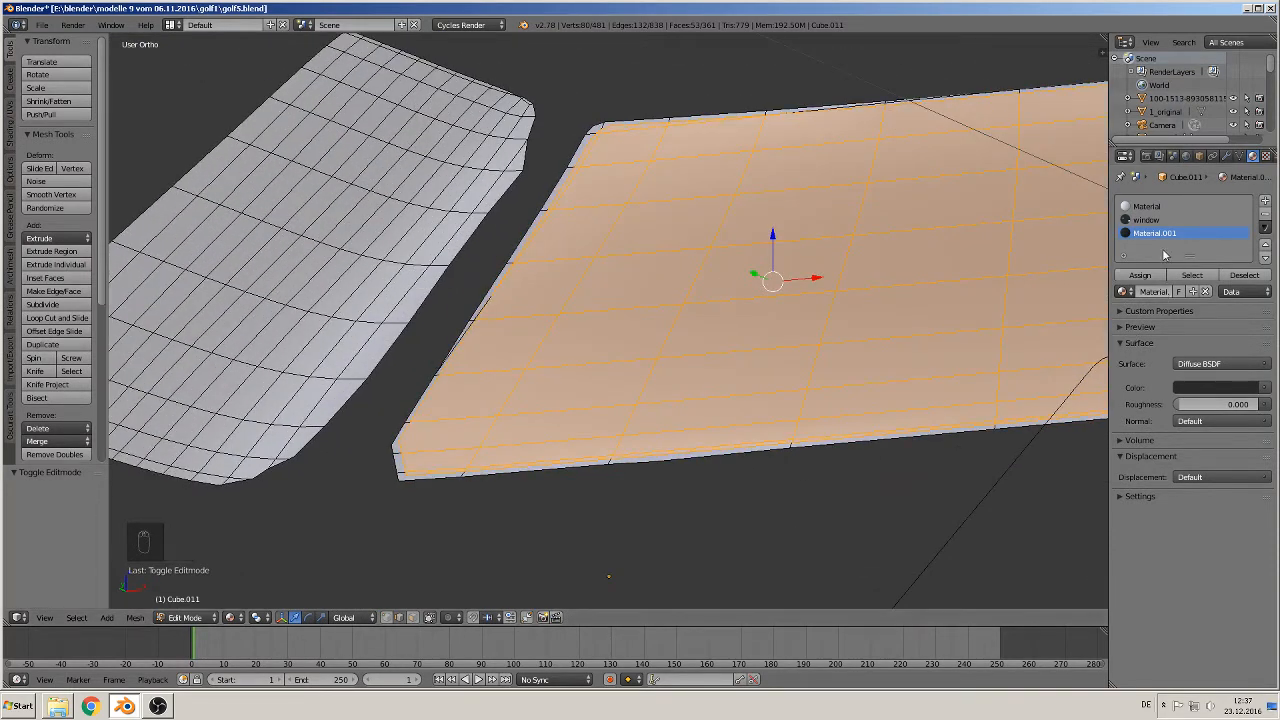
left_click(1140, 275)
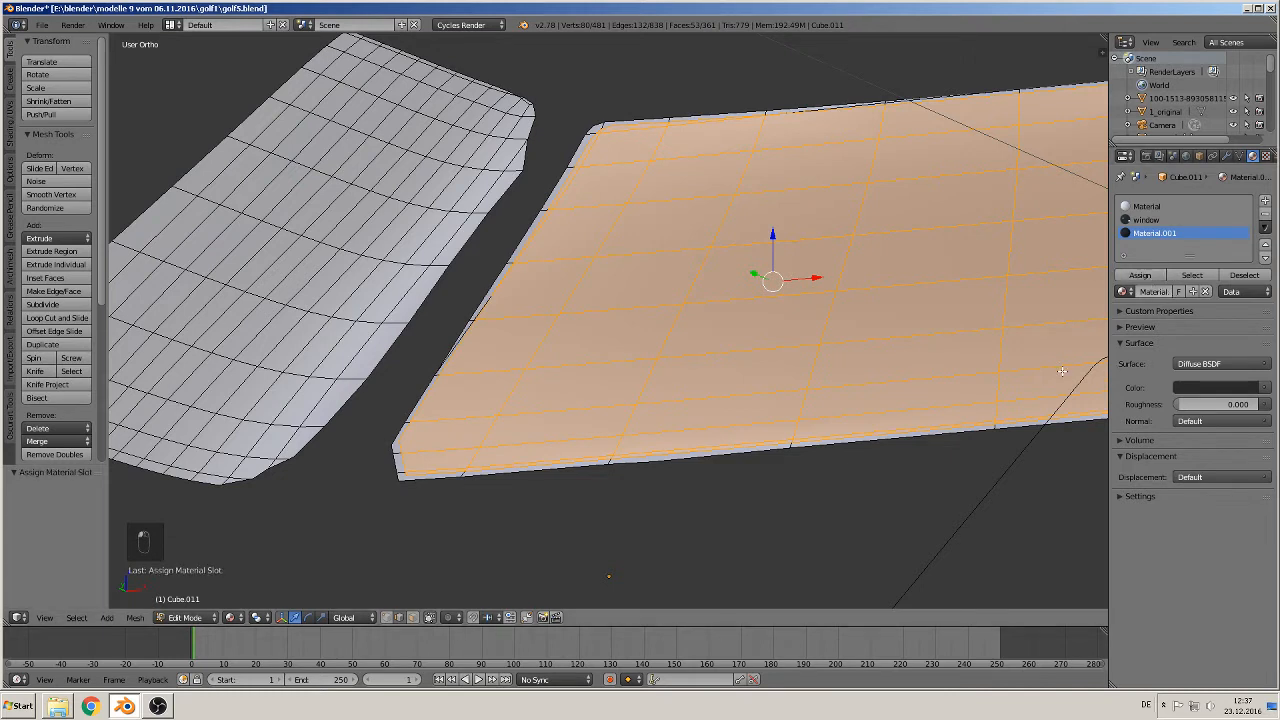
Unwrap the selected front side glass faces
key("u")
left_click(824, 405)
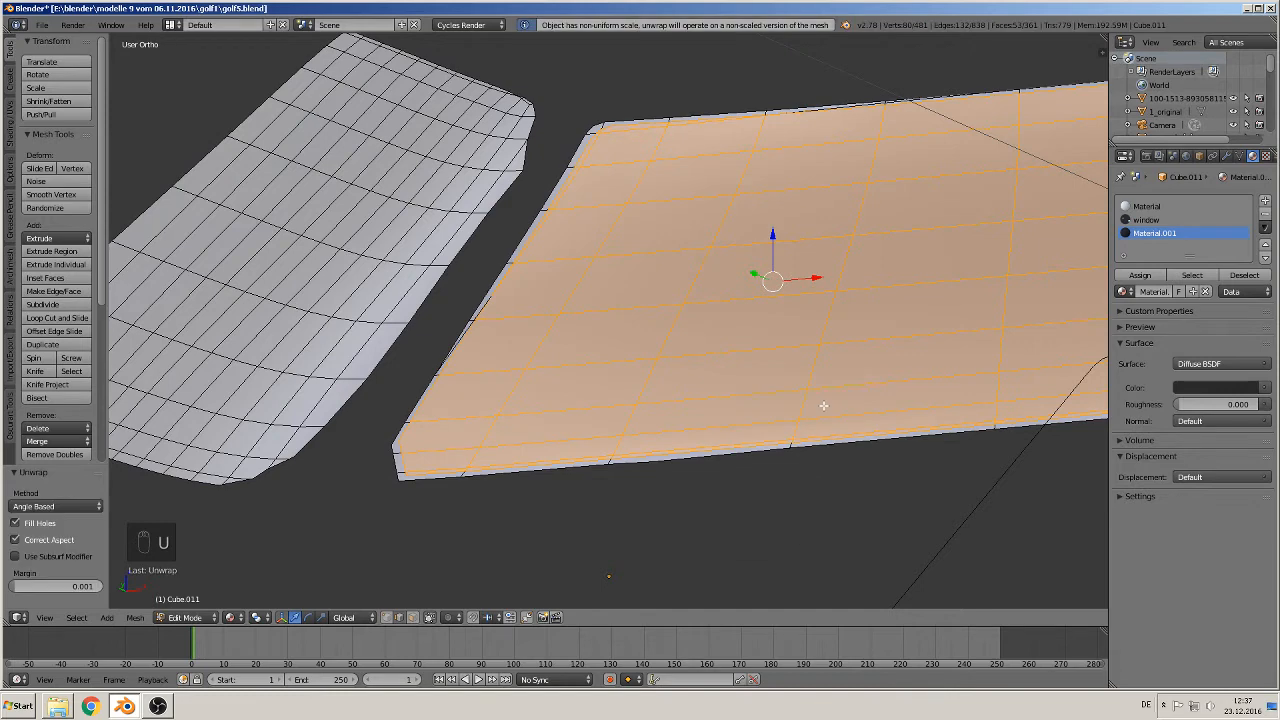
key("Escape")
scroll(815, 410, "down", 3)
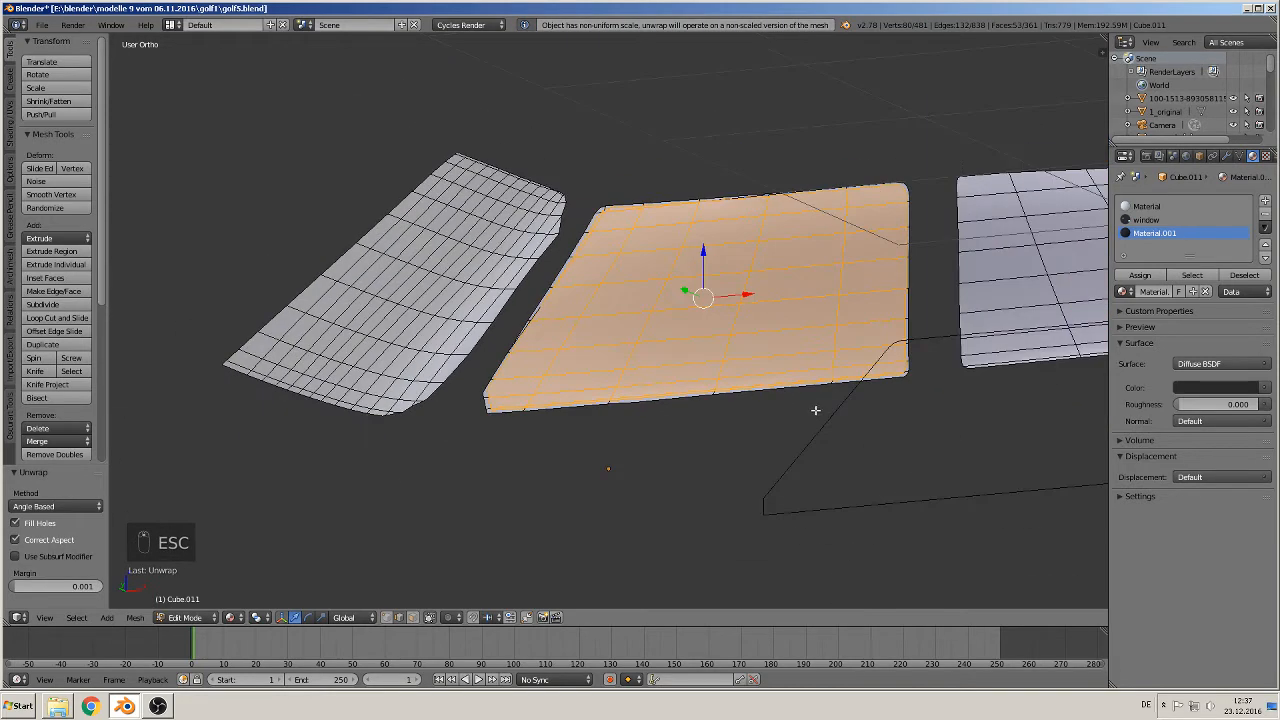
In the front orthographic view, select a horizontal edge loop near the bottom of the front side glass and return to Object Mode
key("KP_1")
scroll(811, 411, "up", 3)
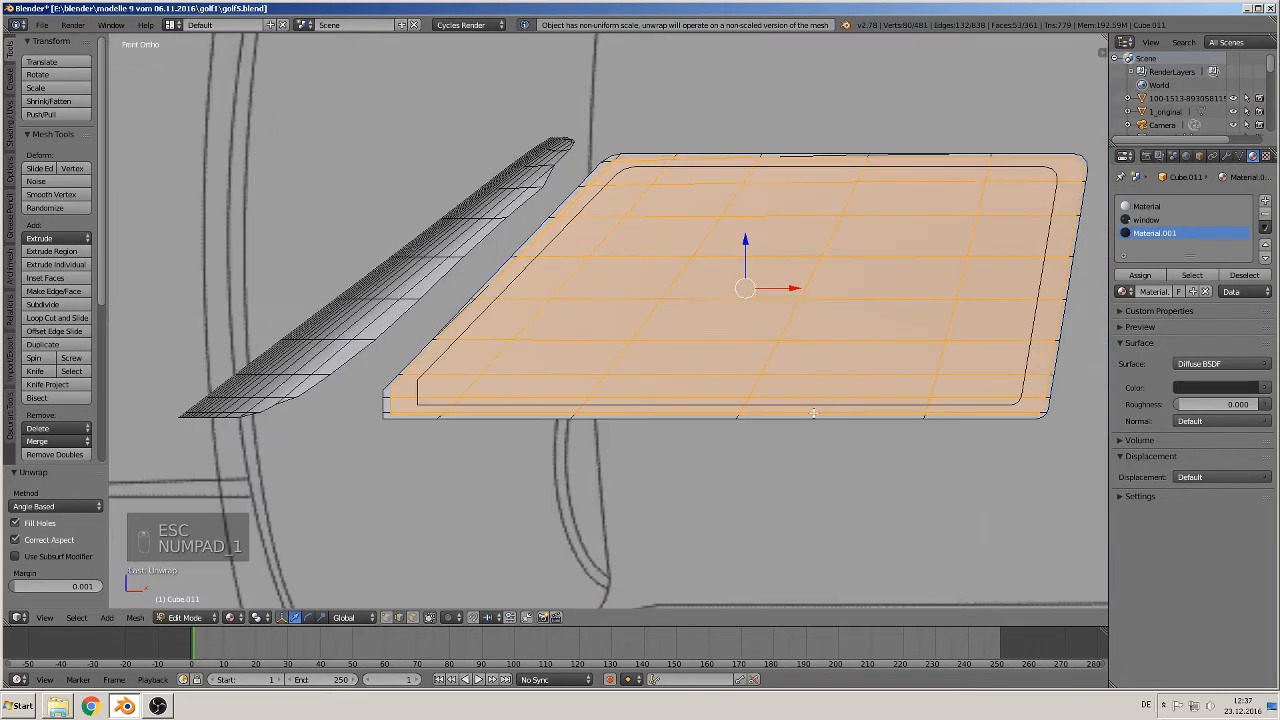
middle_click_drag(811, 411, 645, 447, "shift")
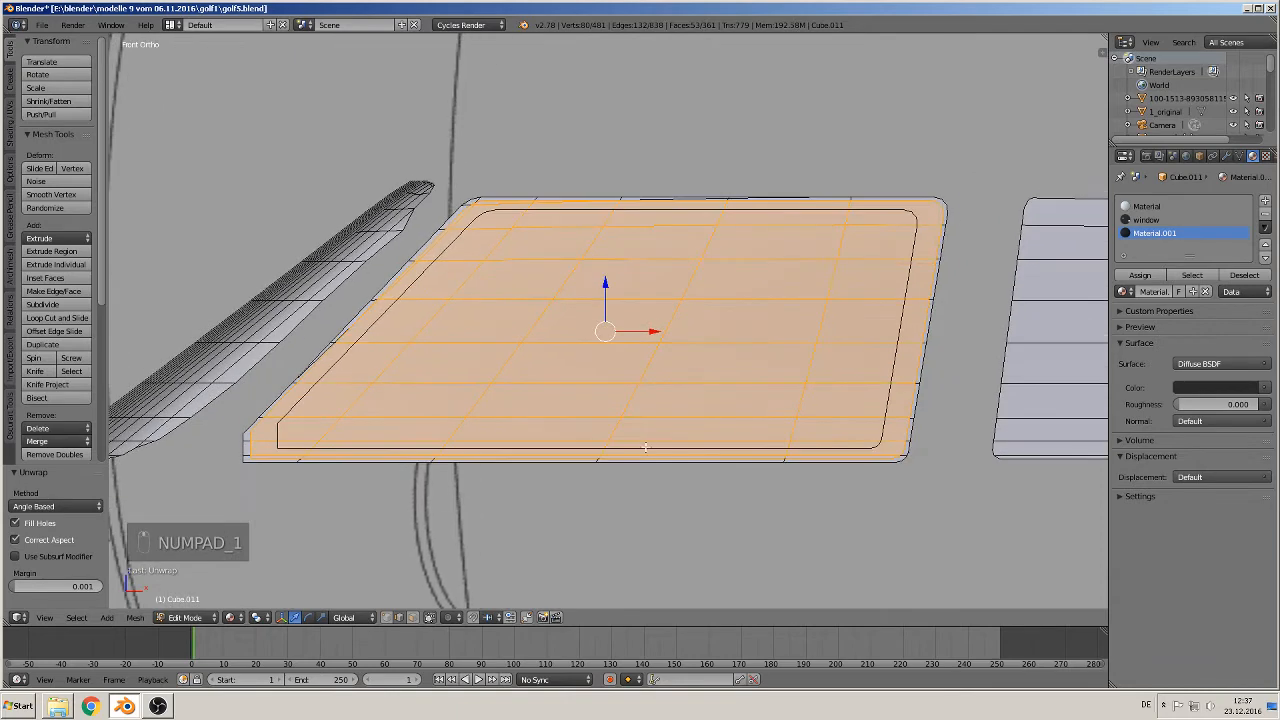
right_click(880, 433)
right_click(886, 411, "alt")
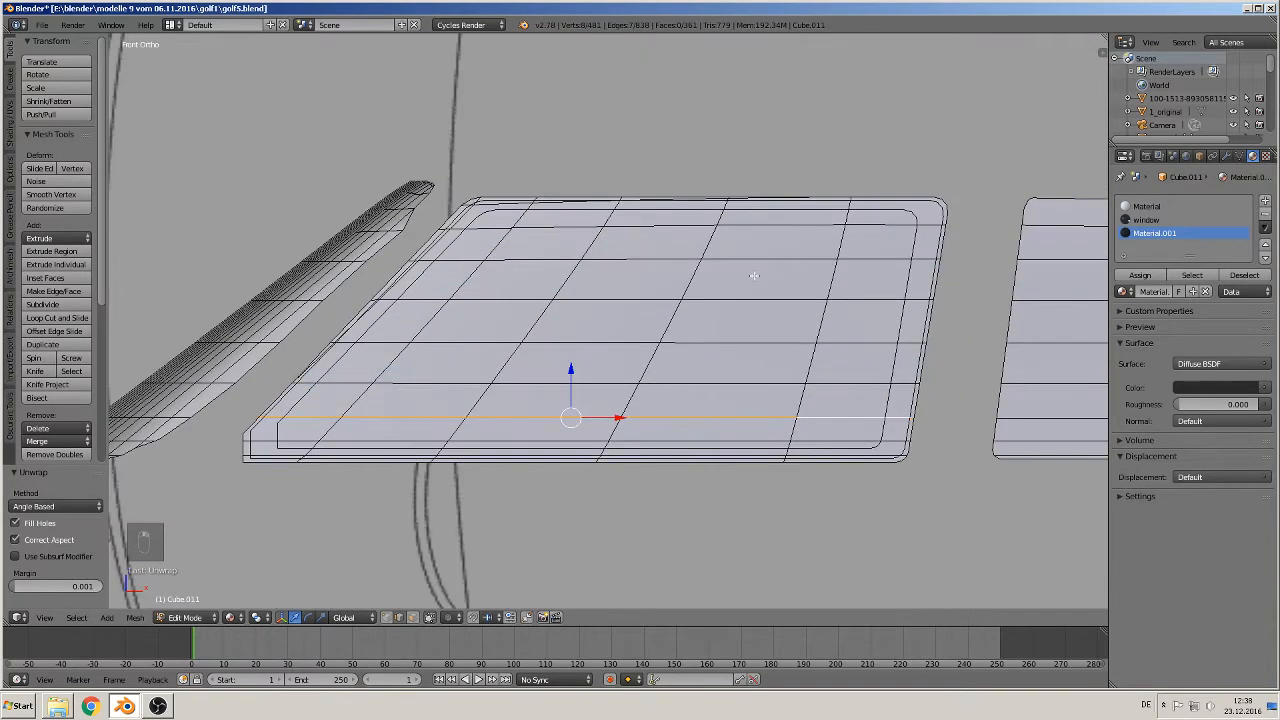
key("Tab")
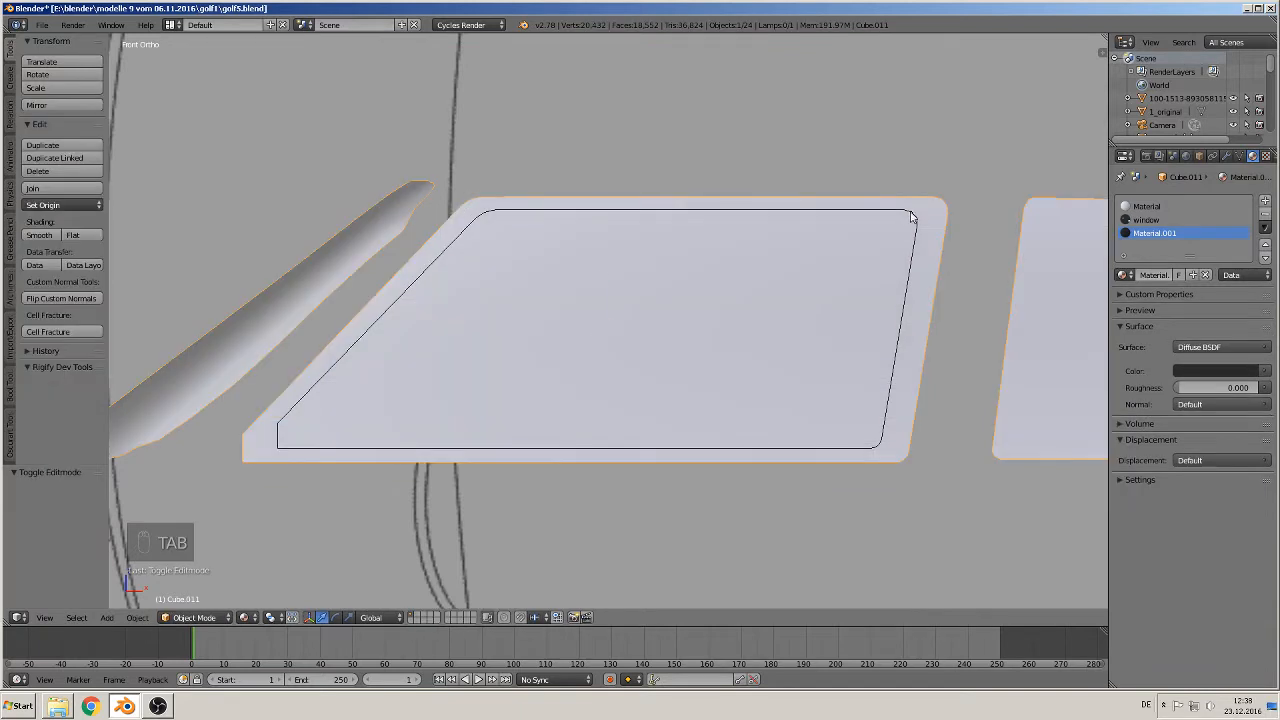
Select the front side window outline in wireframe display and scale it uniformly by 0.975
right_click(909, 217)
right_click(933, 246)
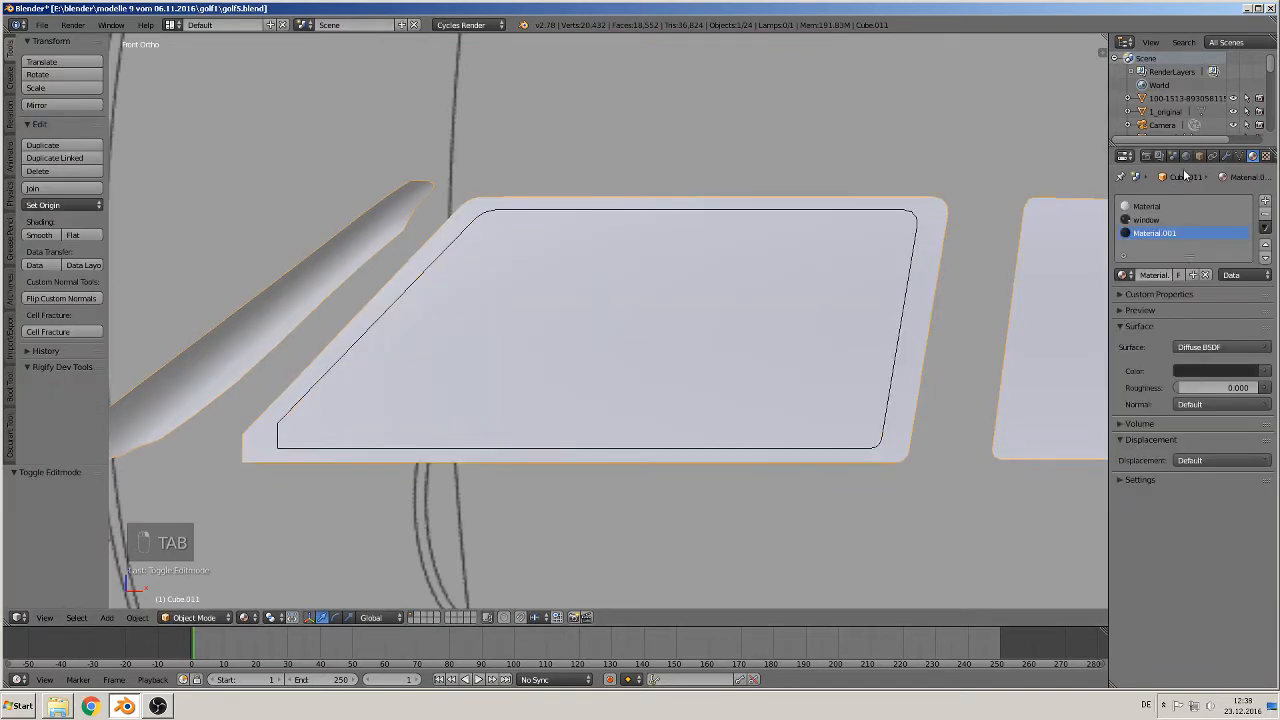
key("z")
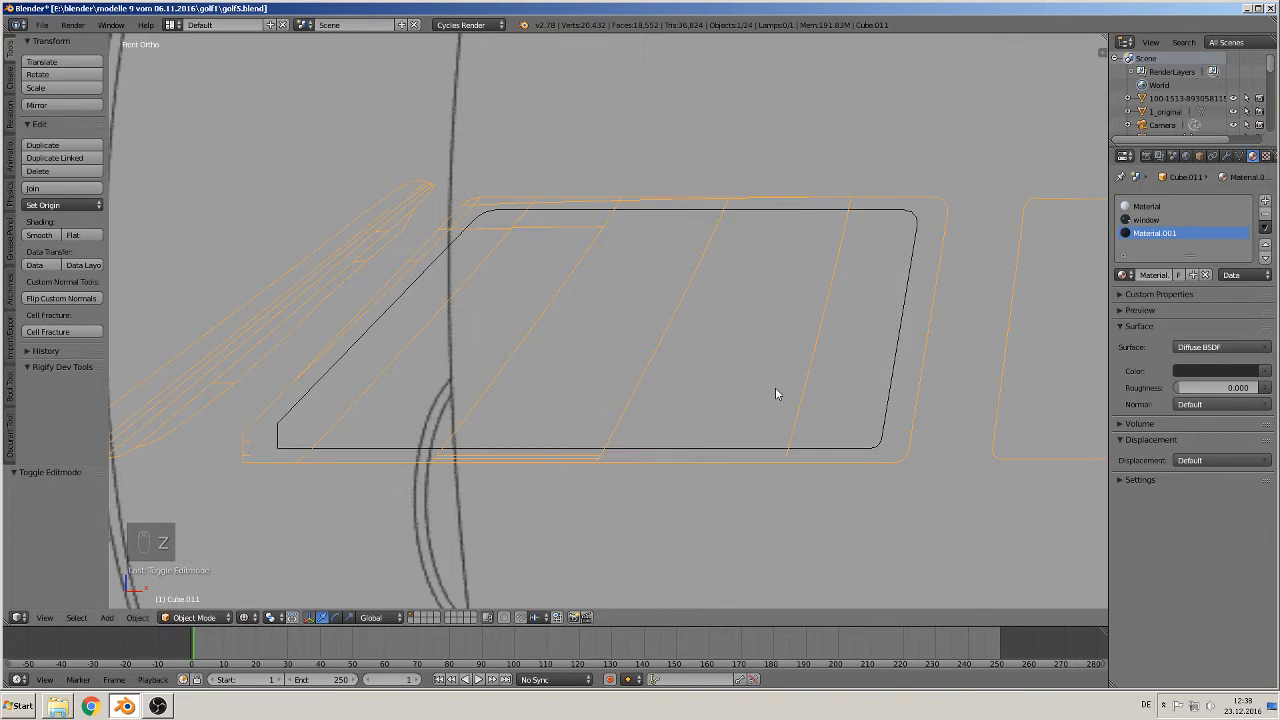
right_click(910, 246)
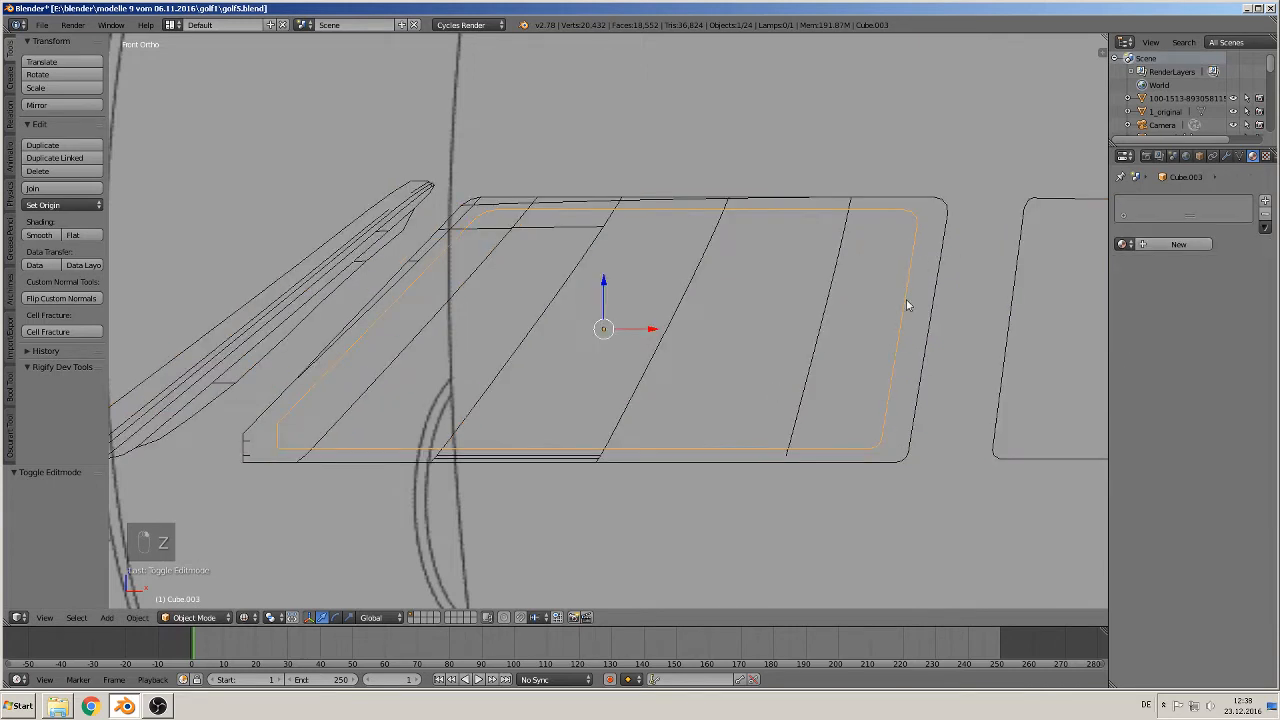
scroll(891, 346, "up", 1)
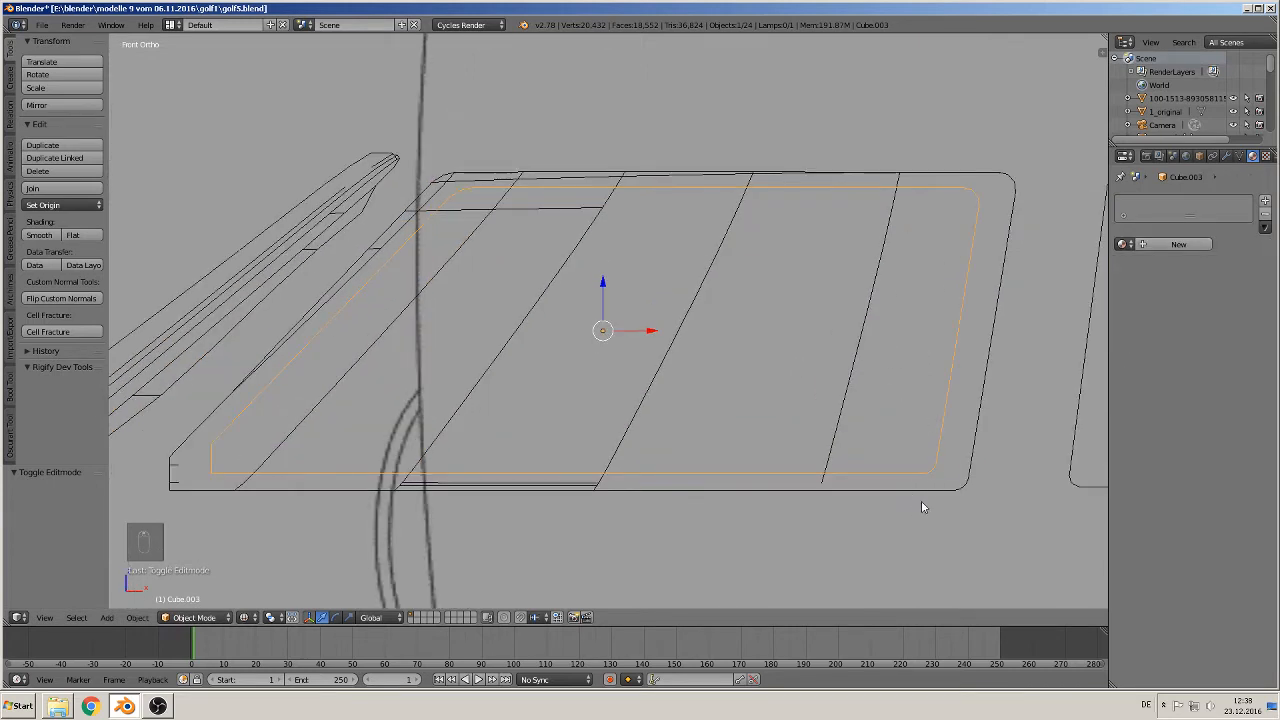
key("s")
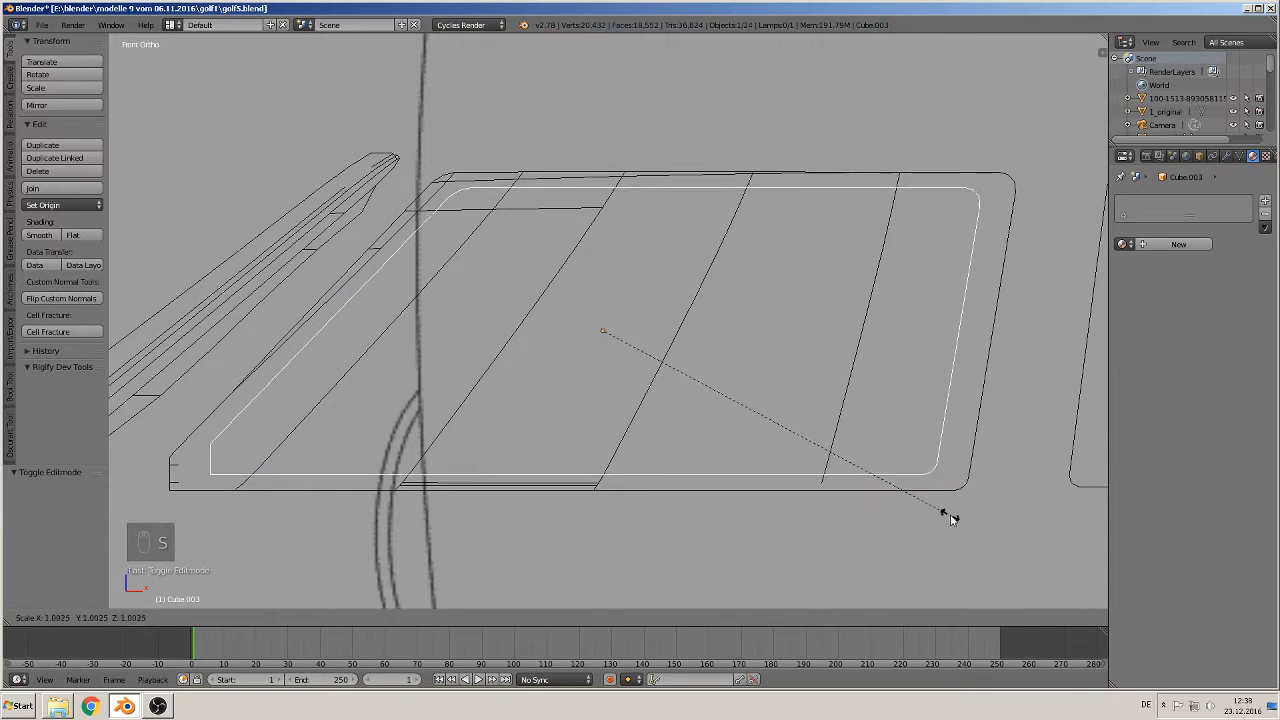
left_click(942, 517)
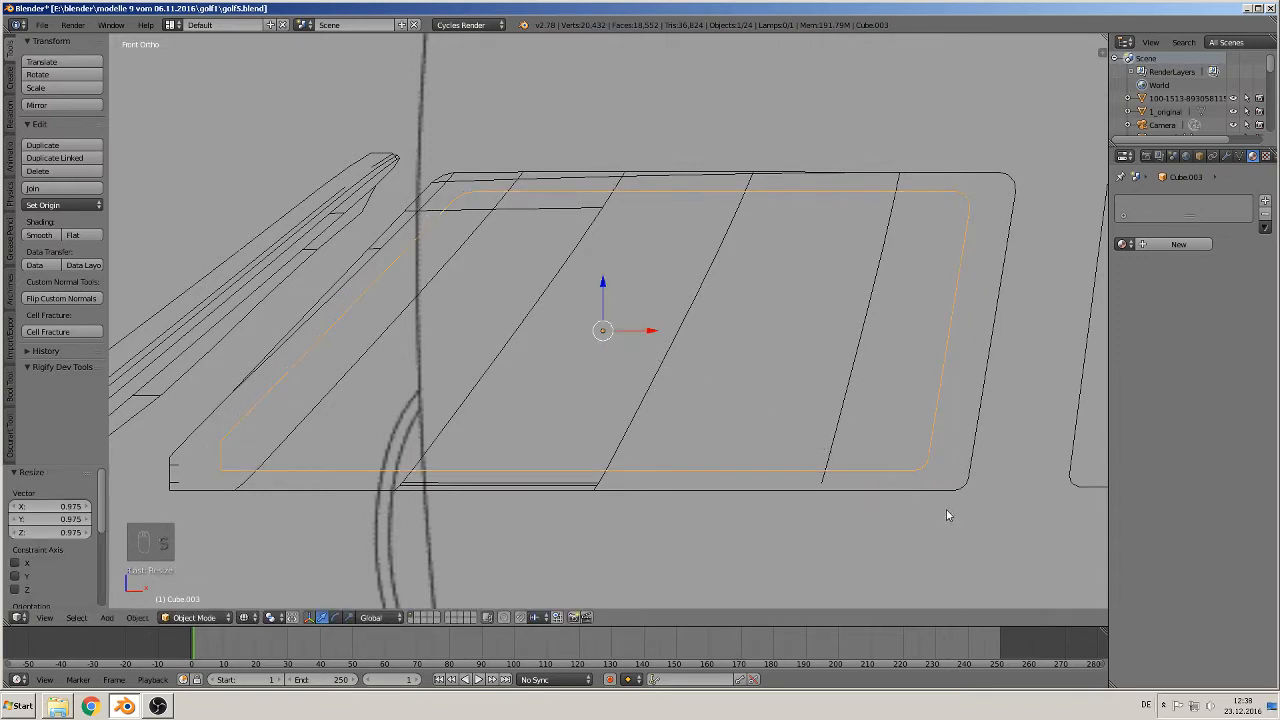
Scale the front side window outline by 1.072 along X and by 1.035 along Z
key("s")
key("x")
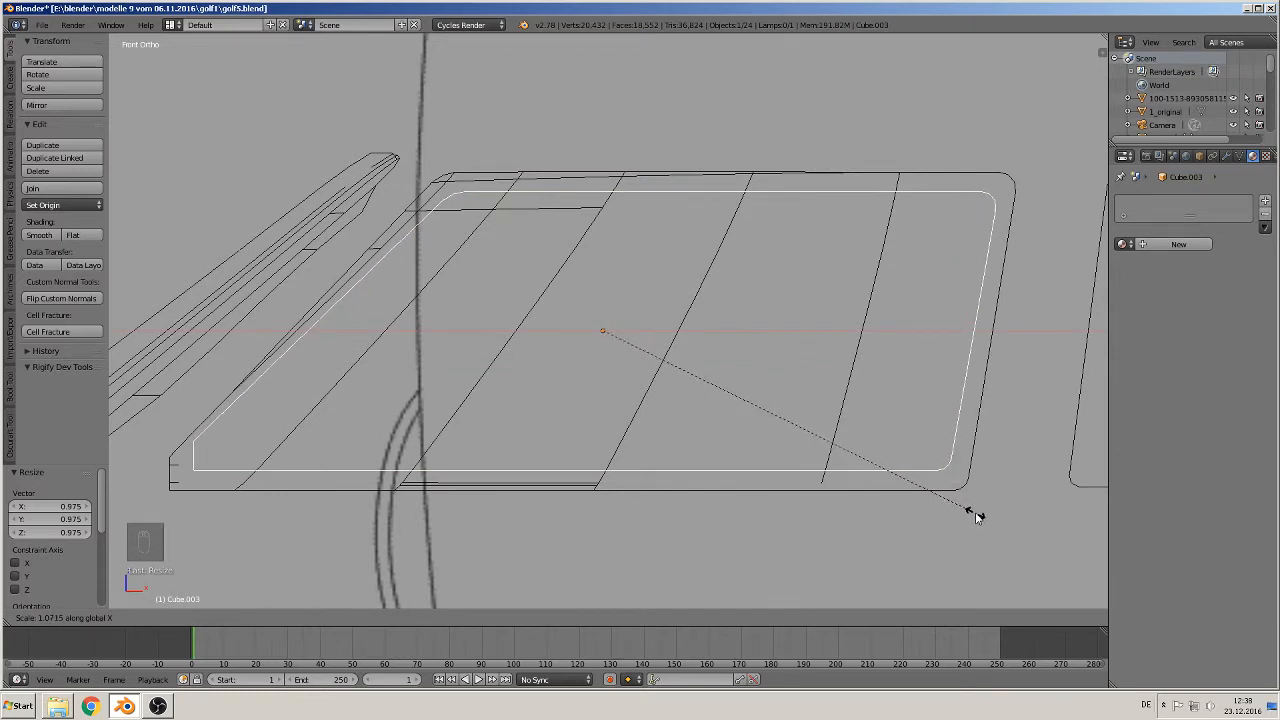
left_click(977, 515)
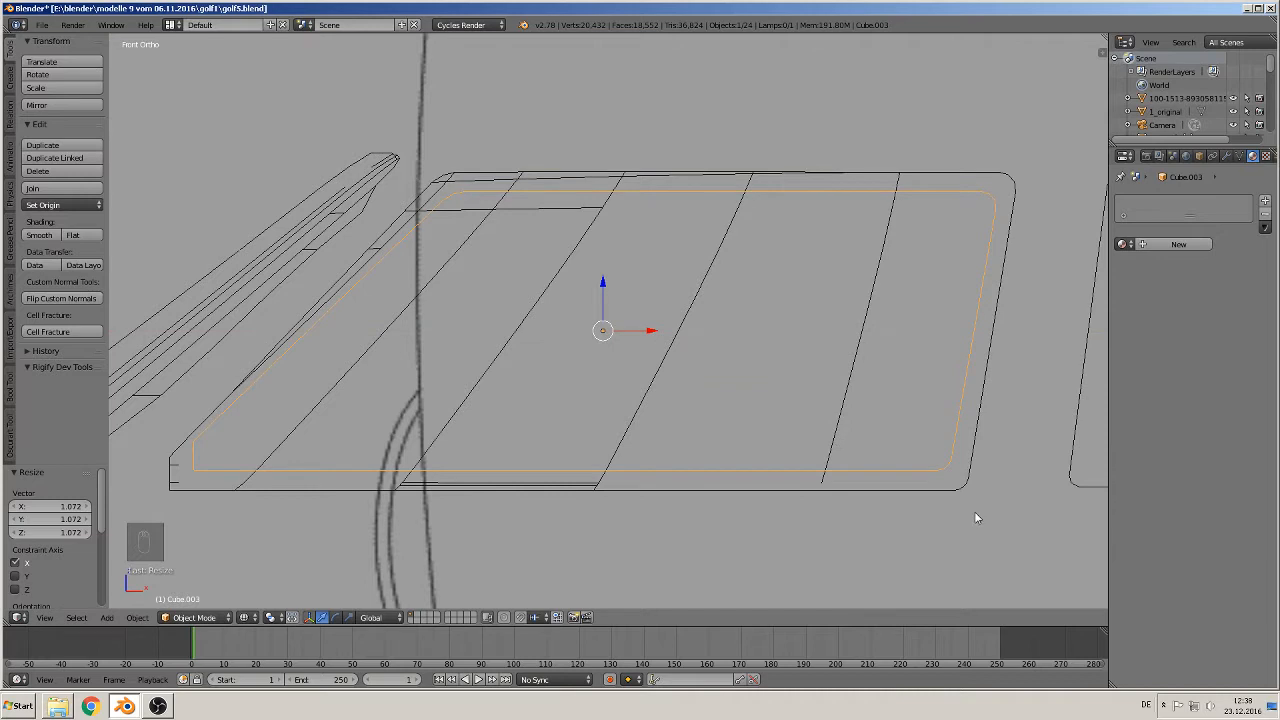
key("s")
key("z")
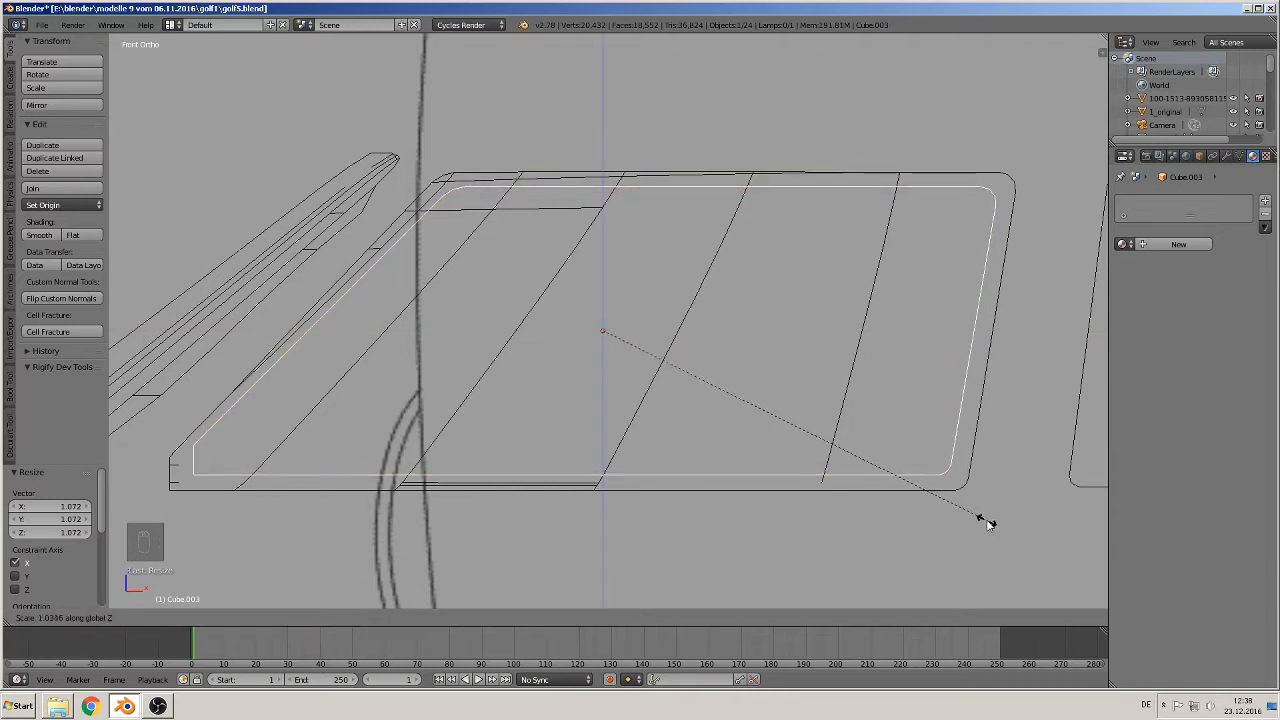
left_click(987, 523)
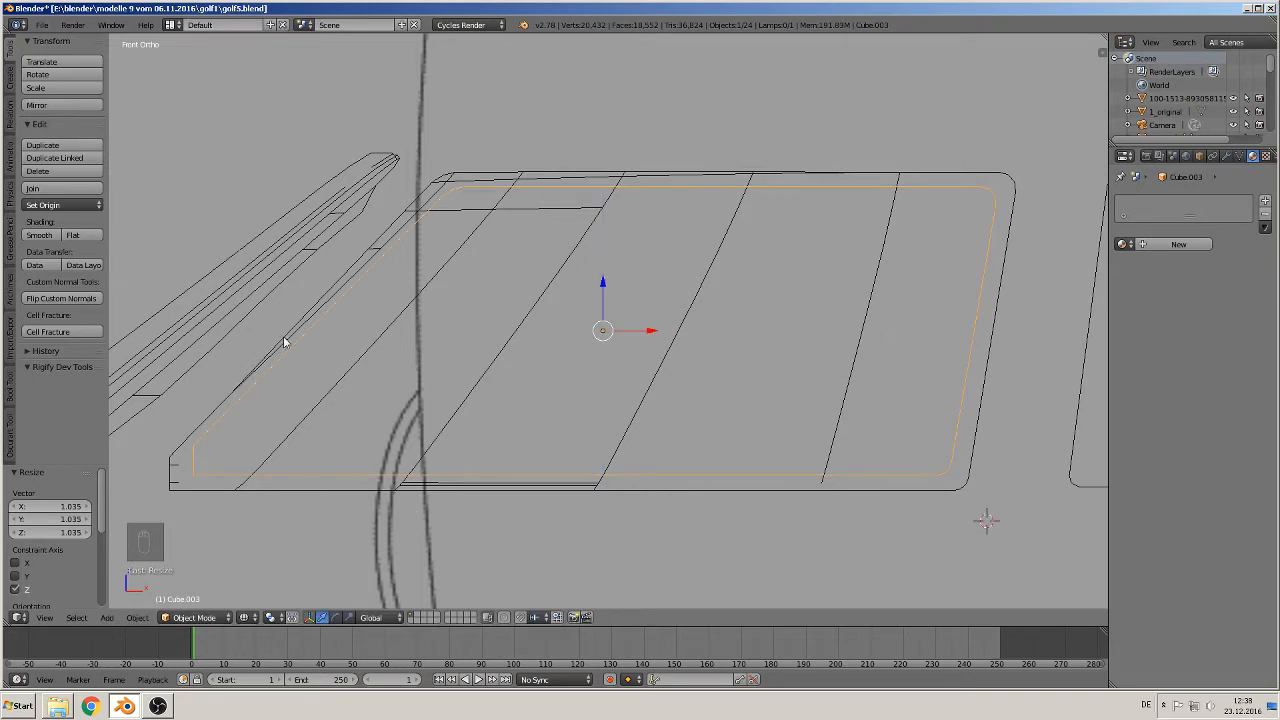
Scale the window outline by 0.980 along X and move it 0.007 along X to even out the side margins
key("s")
key("x")
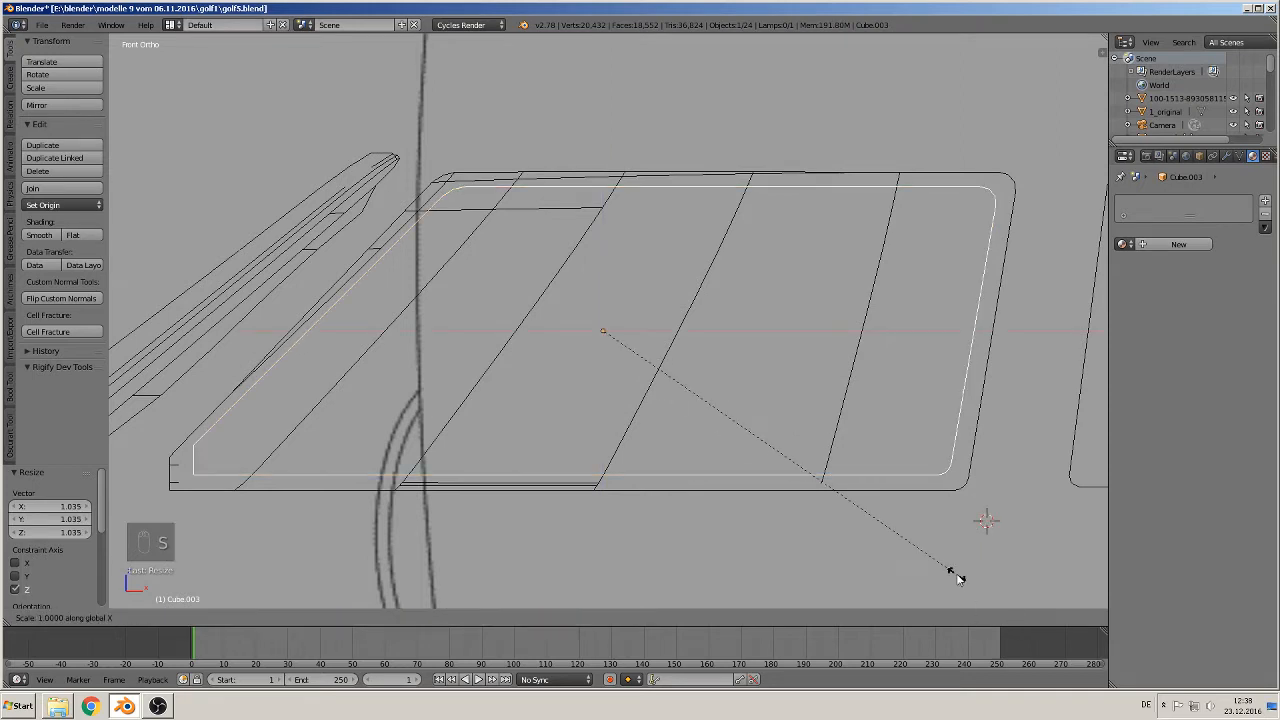
left_click(948, 579)
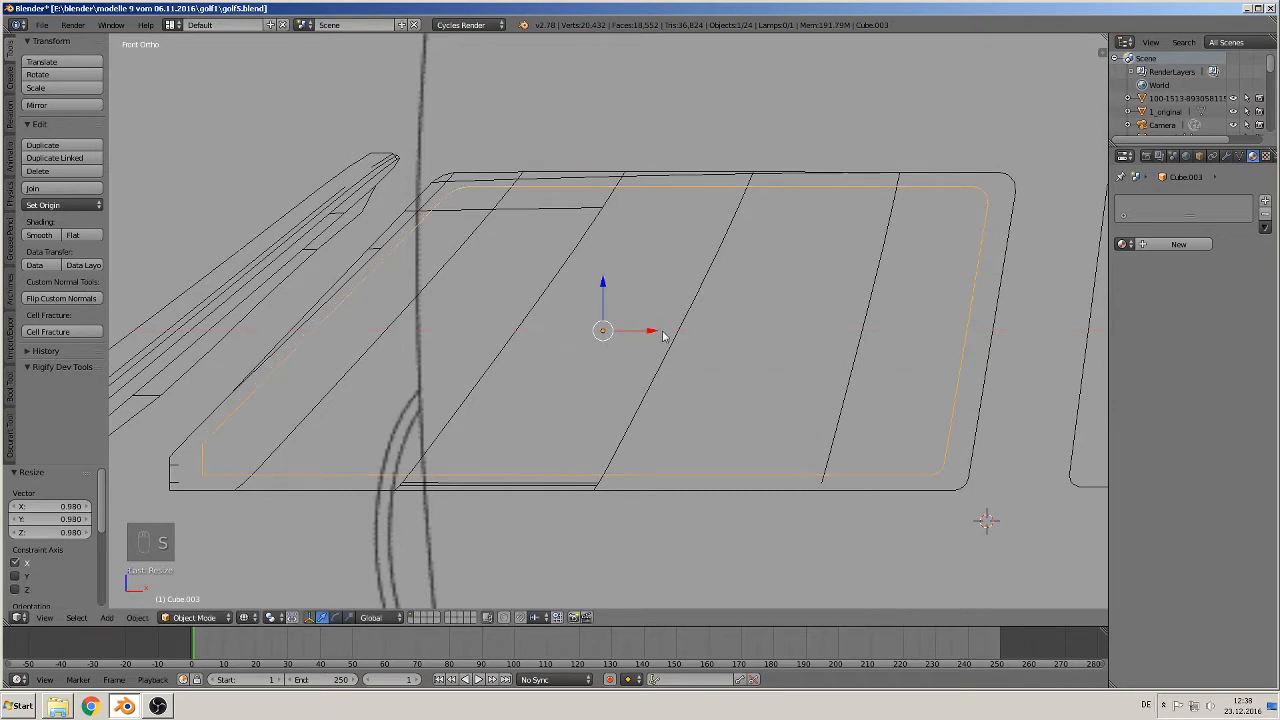
left_click_drag(662, 335, 651, 331)
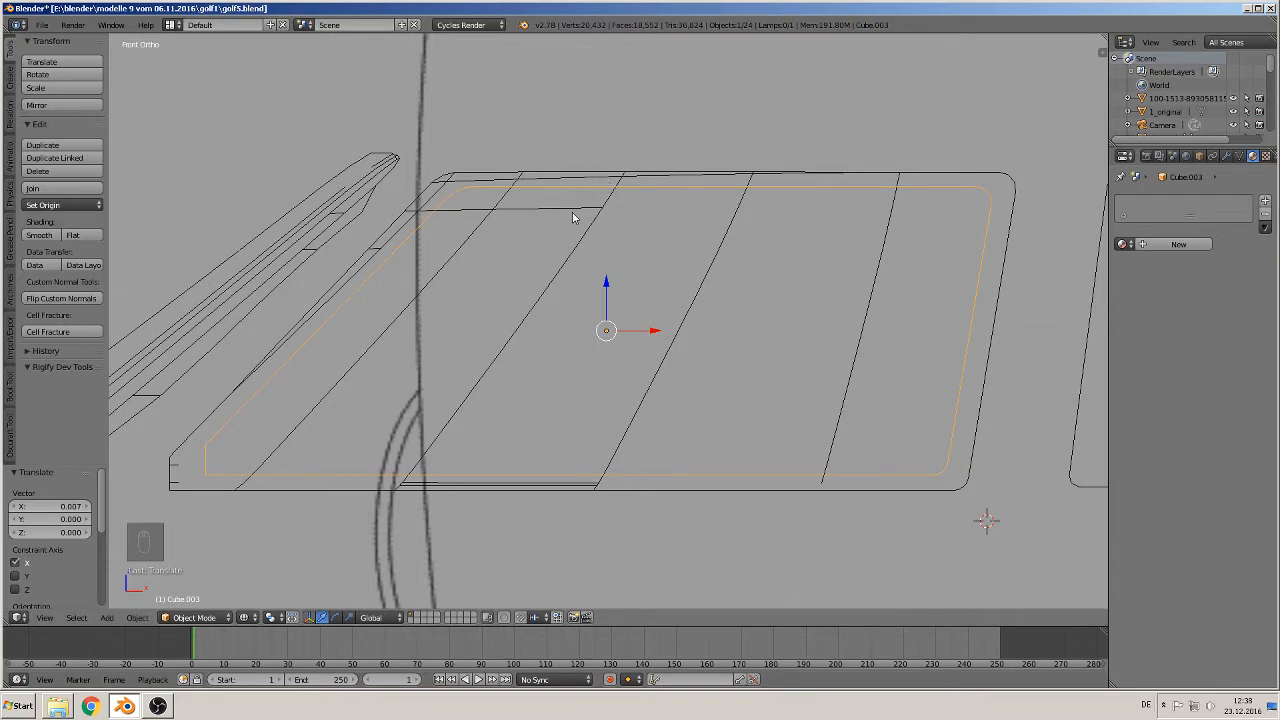
Knife Project the adjusted outline onto the windows mesh in Edit Mode with all of its geometry selected
right_click(609, 183, "shift")
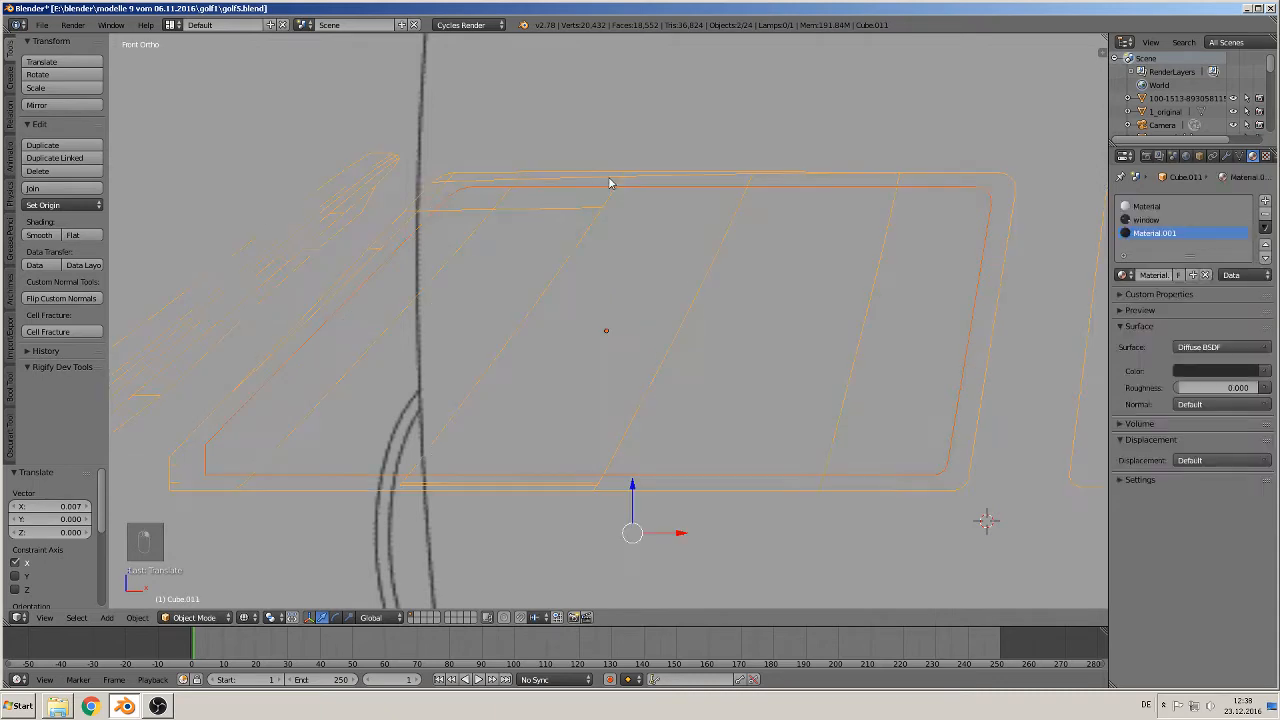
key("Tab")
key("Tab")
key("Tab")
key("Tab")
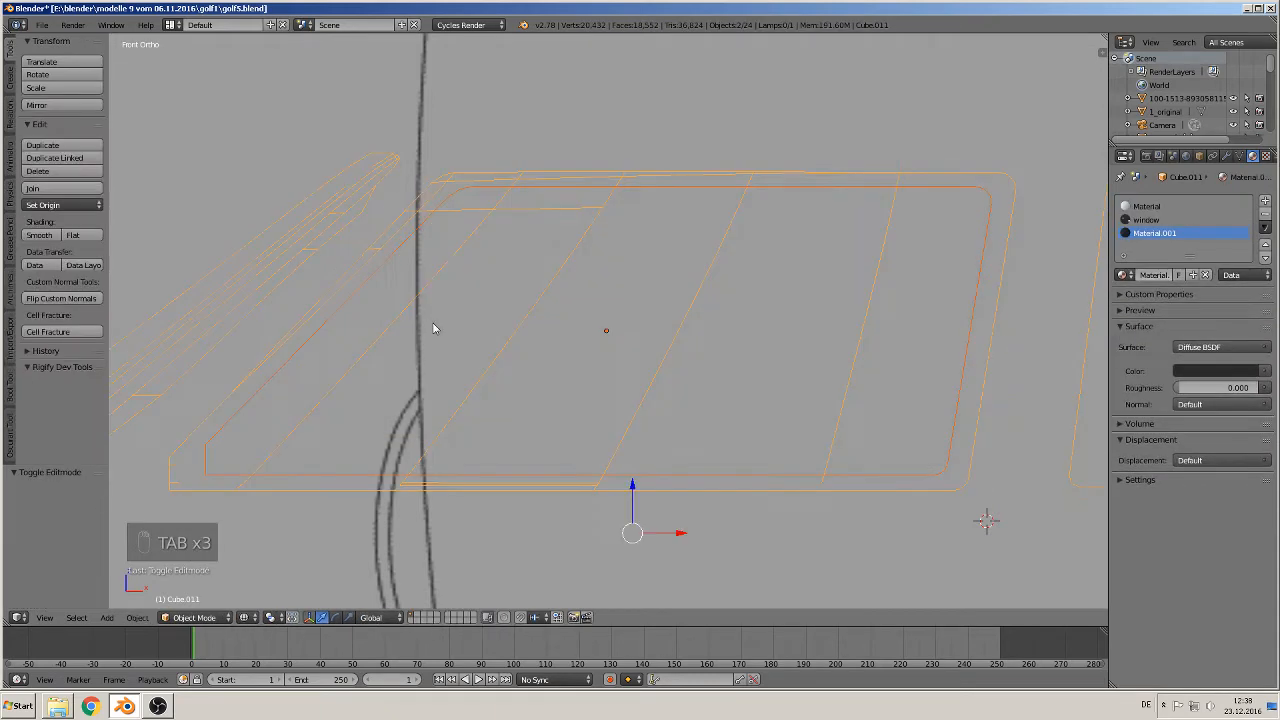
key("a")
key("a")
key("a")
key("a")
key("a")
key("a")
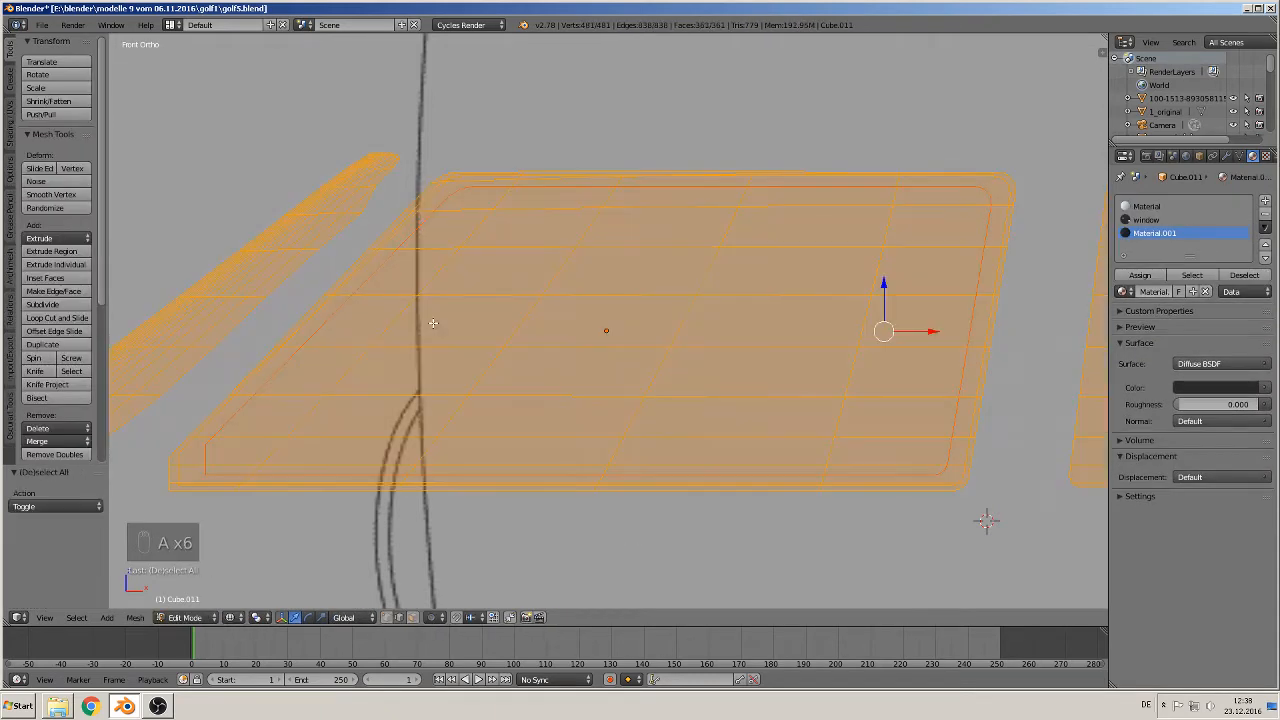
left_click(47, 385)
scroll(547, 392, "down", 4)
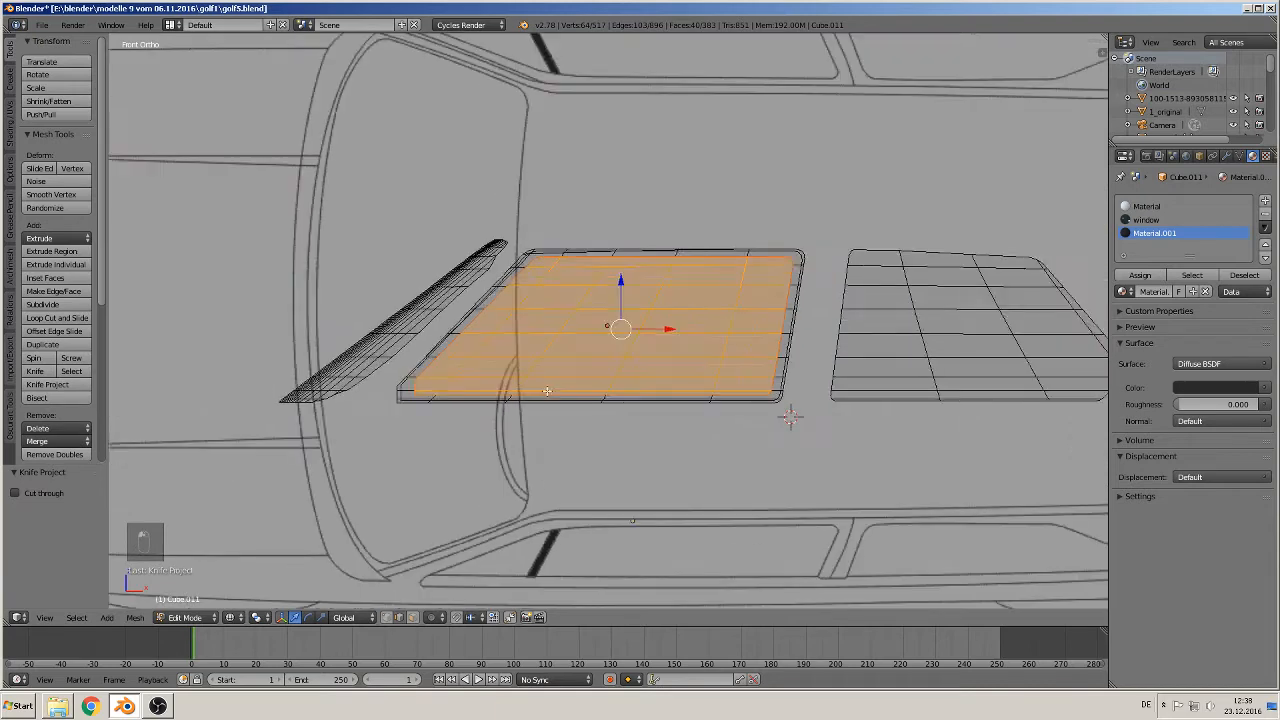
Reopen only the windows mesh in Edit Mode at an angled view, clear the selection and switch to face selection
key("Tab")
middle_click_drag(616, 405, 605, 431)
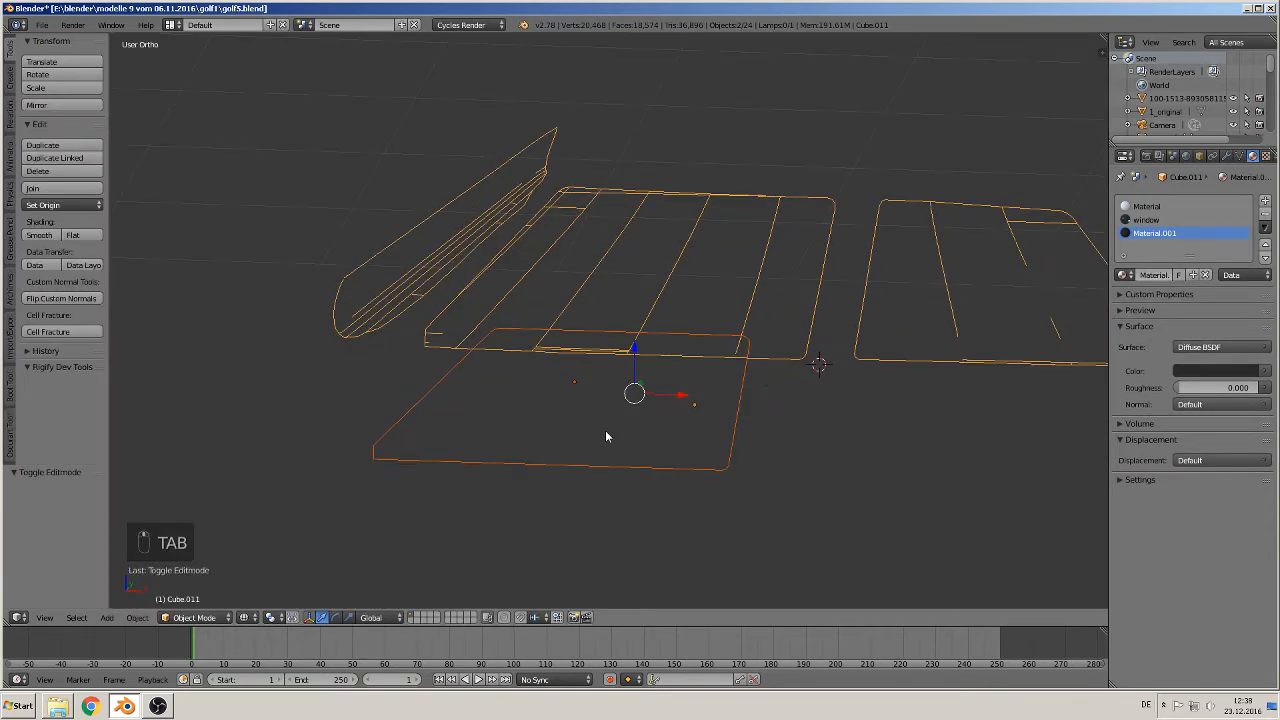
right_click(620, 280)
key("Tab")
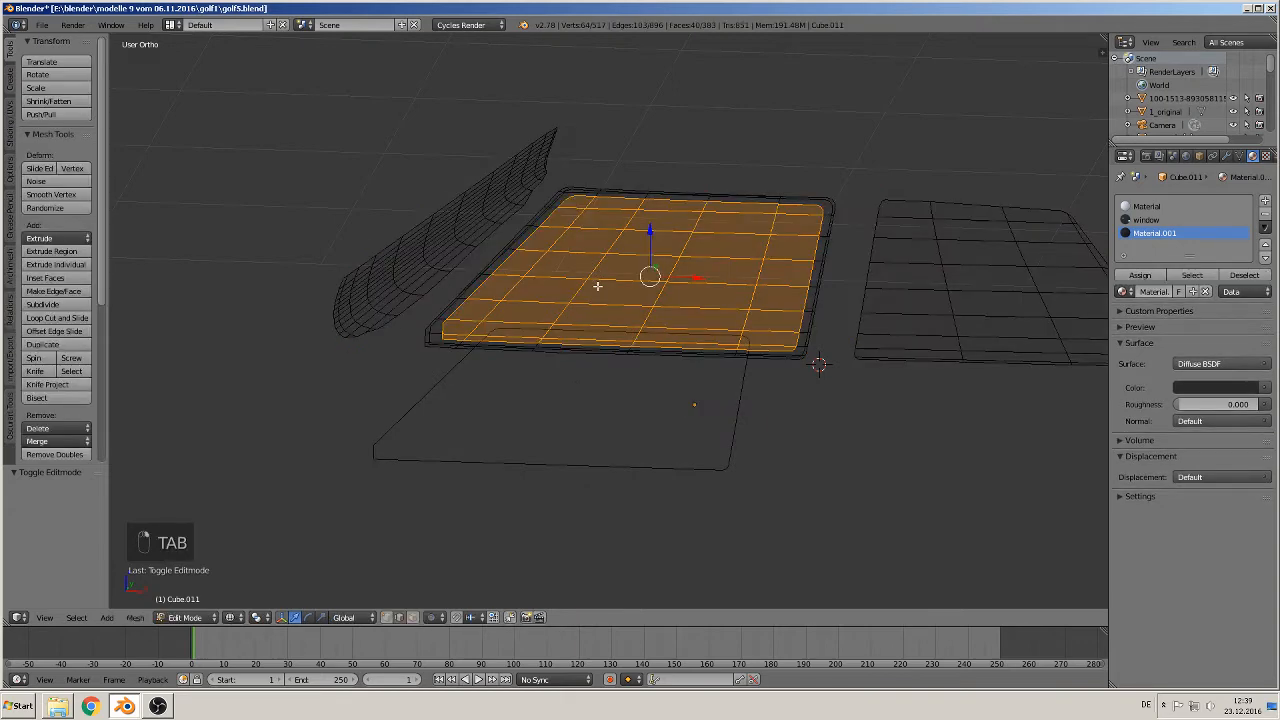
scroll(666, 429, "up", 3)
middle_click_drag(718, 333, 809, 266, "shift")
scroll(705, 427, "up", 3)
key("a")
key("a")
scroll(741, 437, "down", 2)
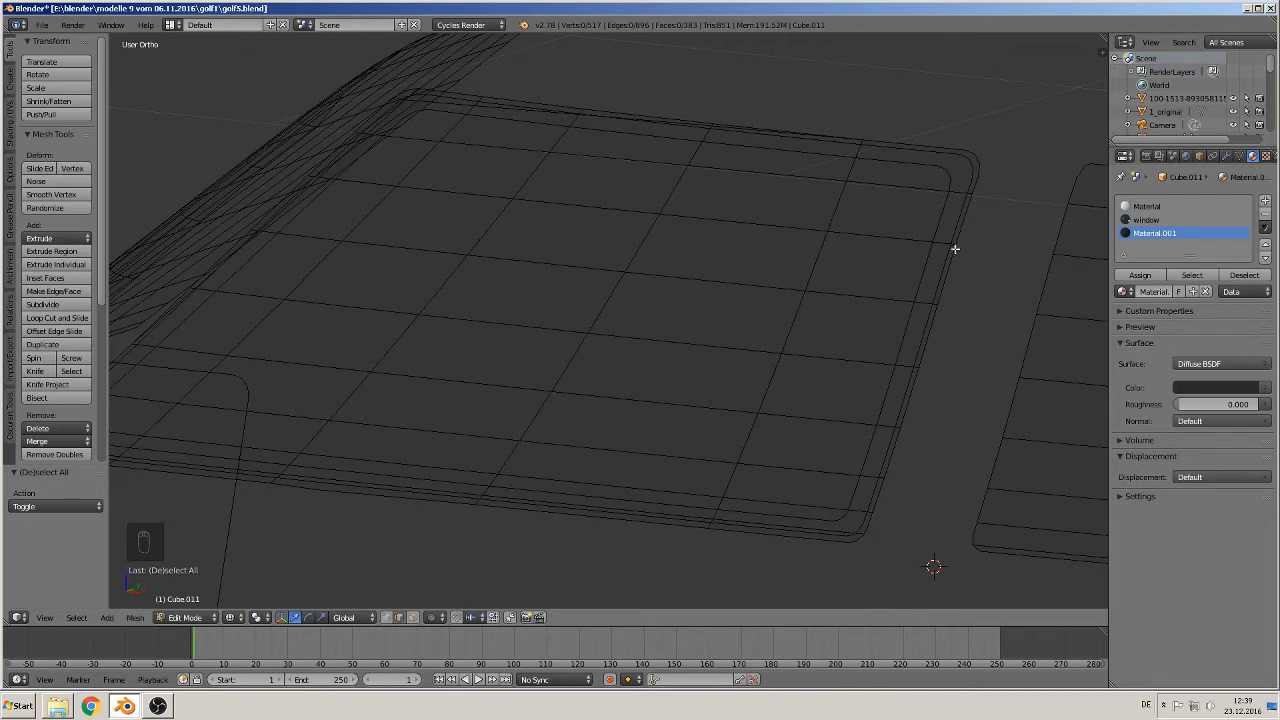
right_click(958, 196, "alt")
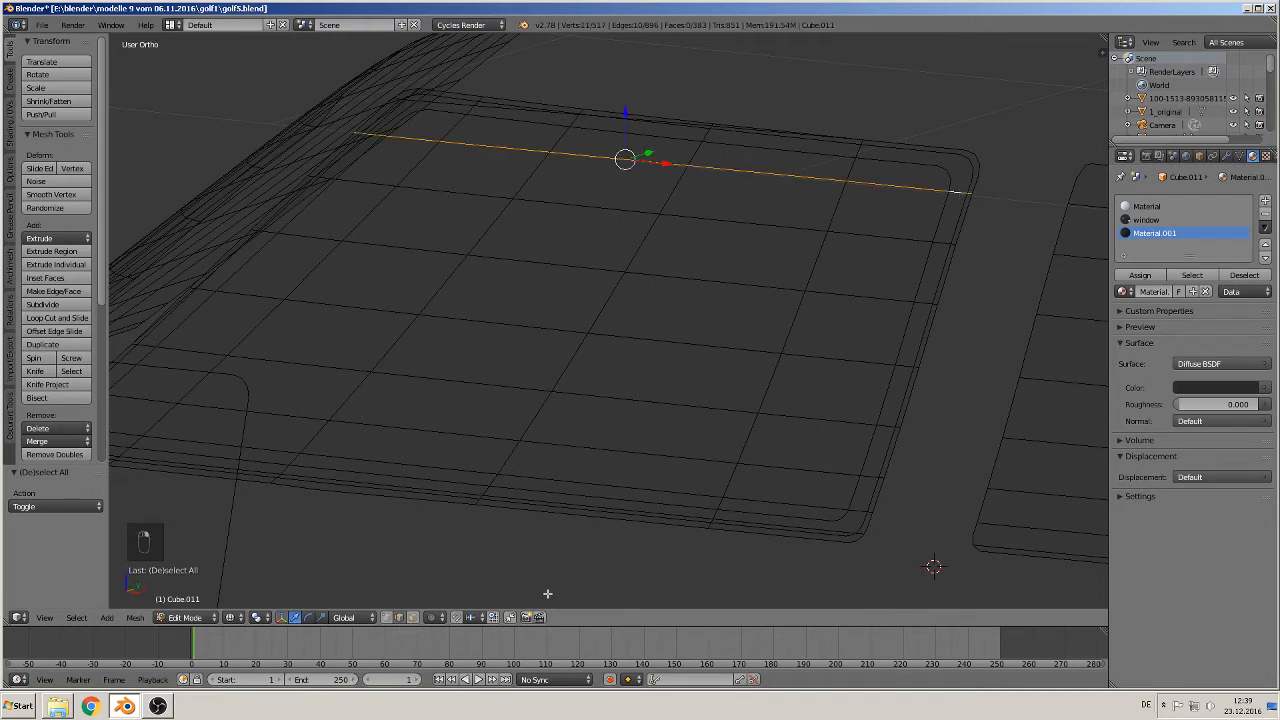
left_click(413, 617)
Try to select the front side glass's rear border strip as a face loop together with the upper rear corner face
right_click(948, 242, "alt")
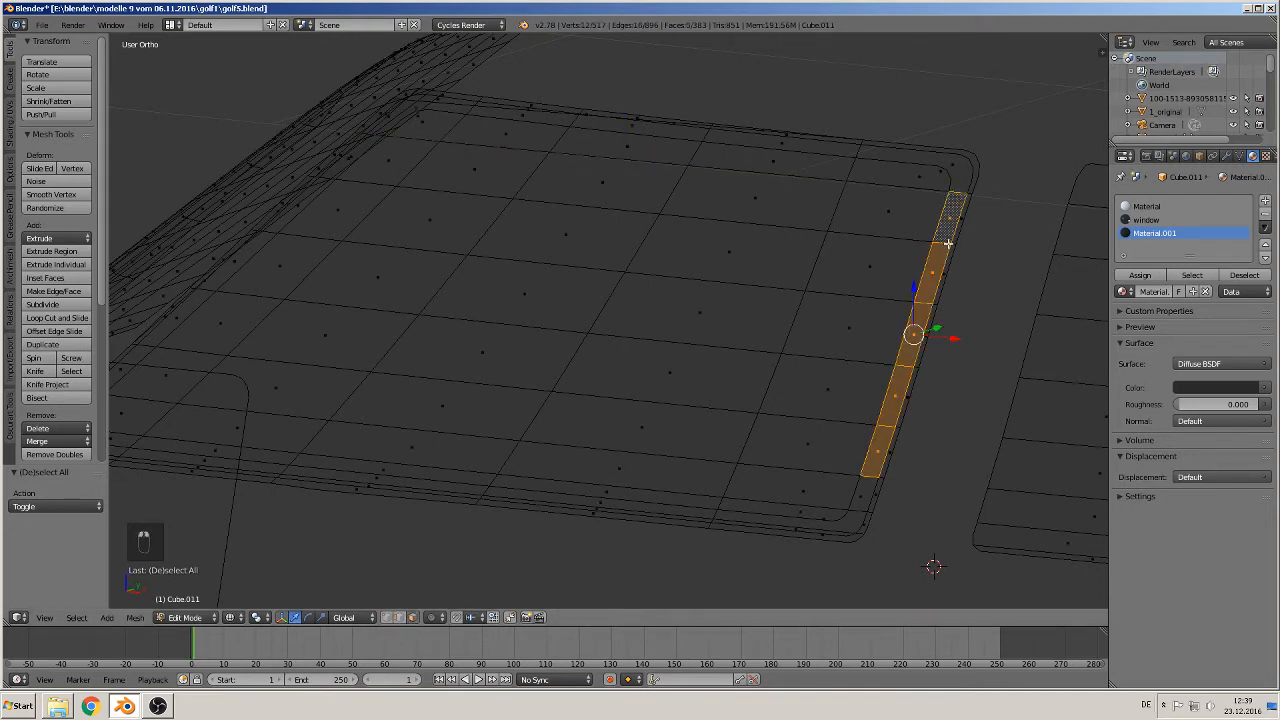
right_click(950, 165, "shift")
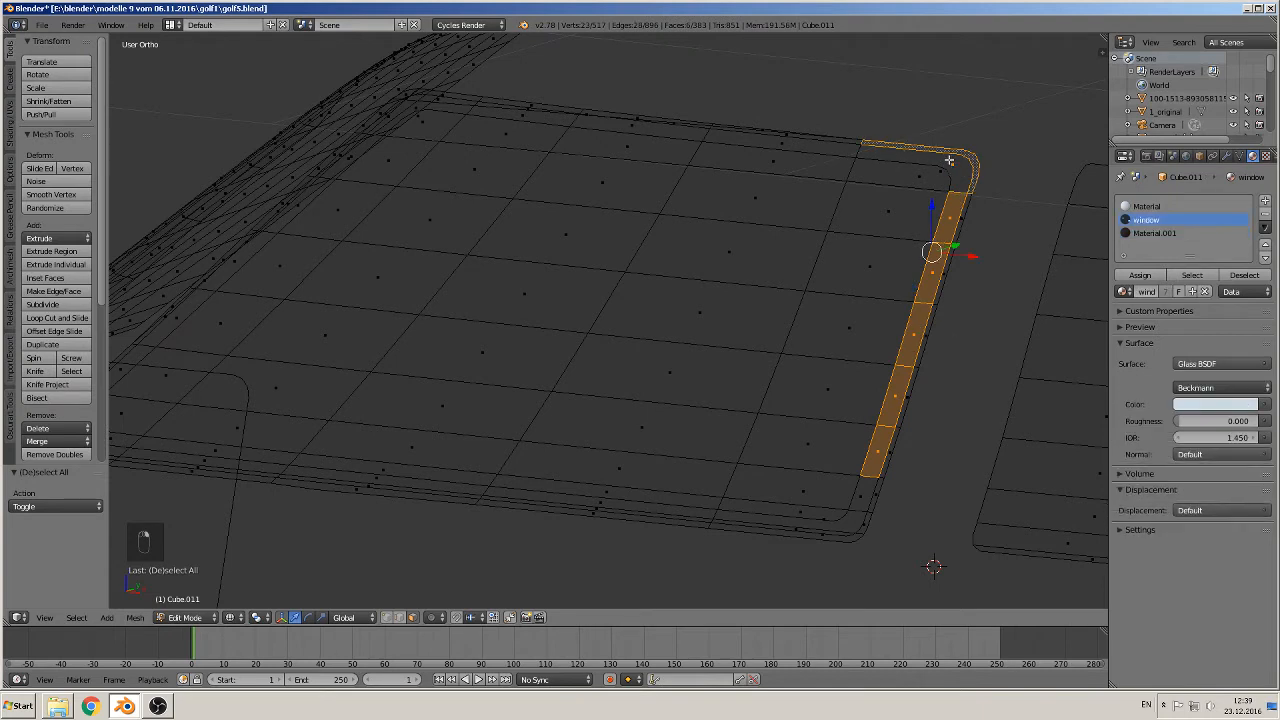
right_click(956, 195, "alt")
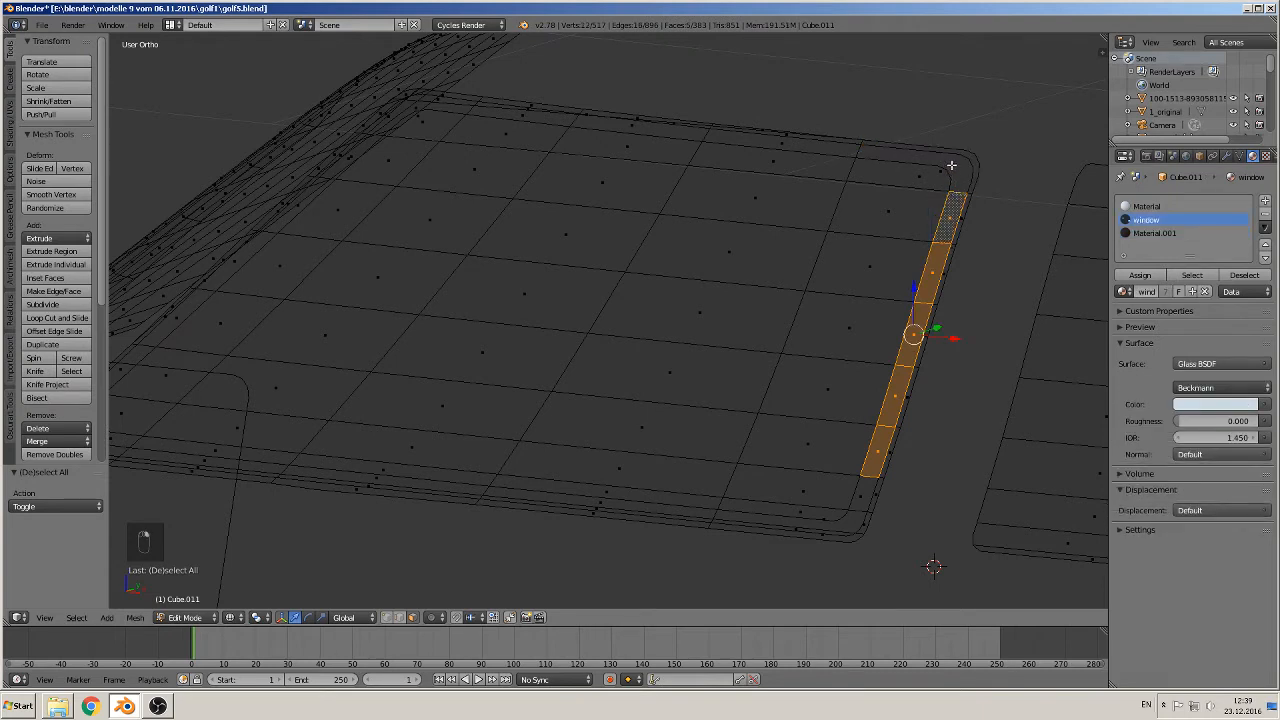
right_click(952, 165, "shift")
right_click(950, 165)
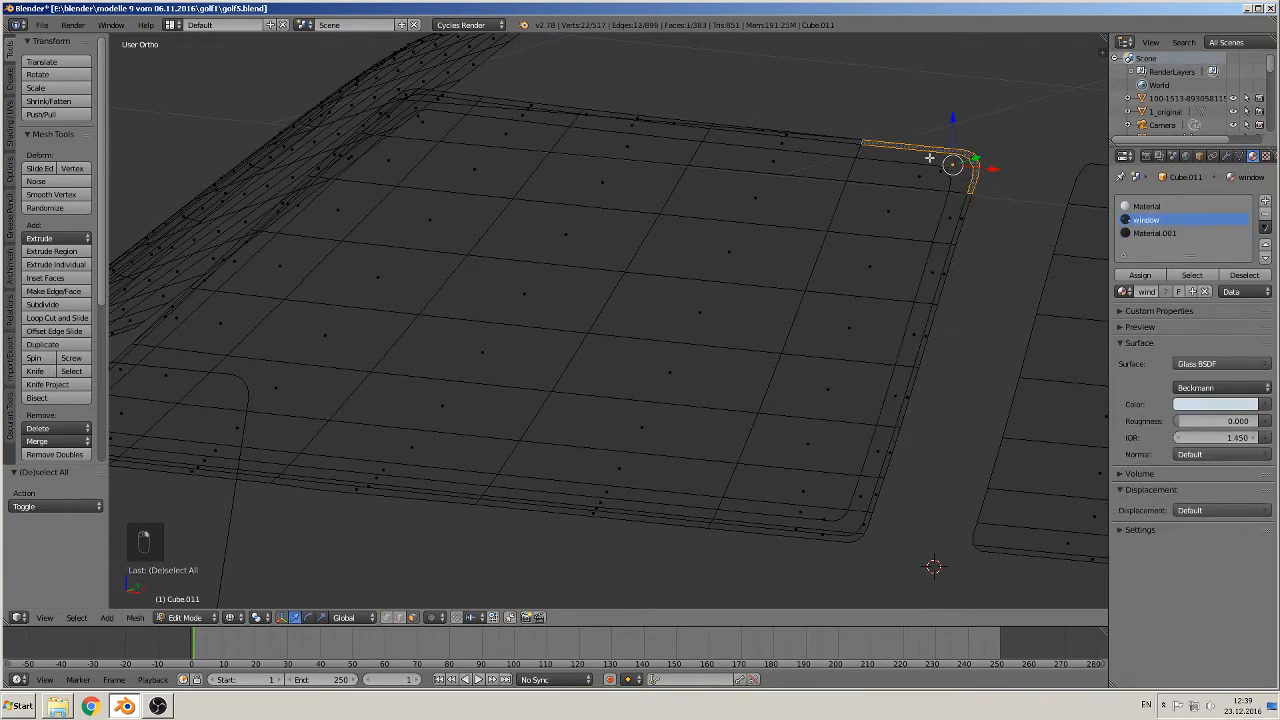
Select the border faces of the front side glass from the upper rear corner forward along the upper edge
right_click(925, 159)
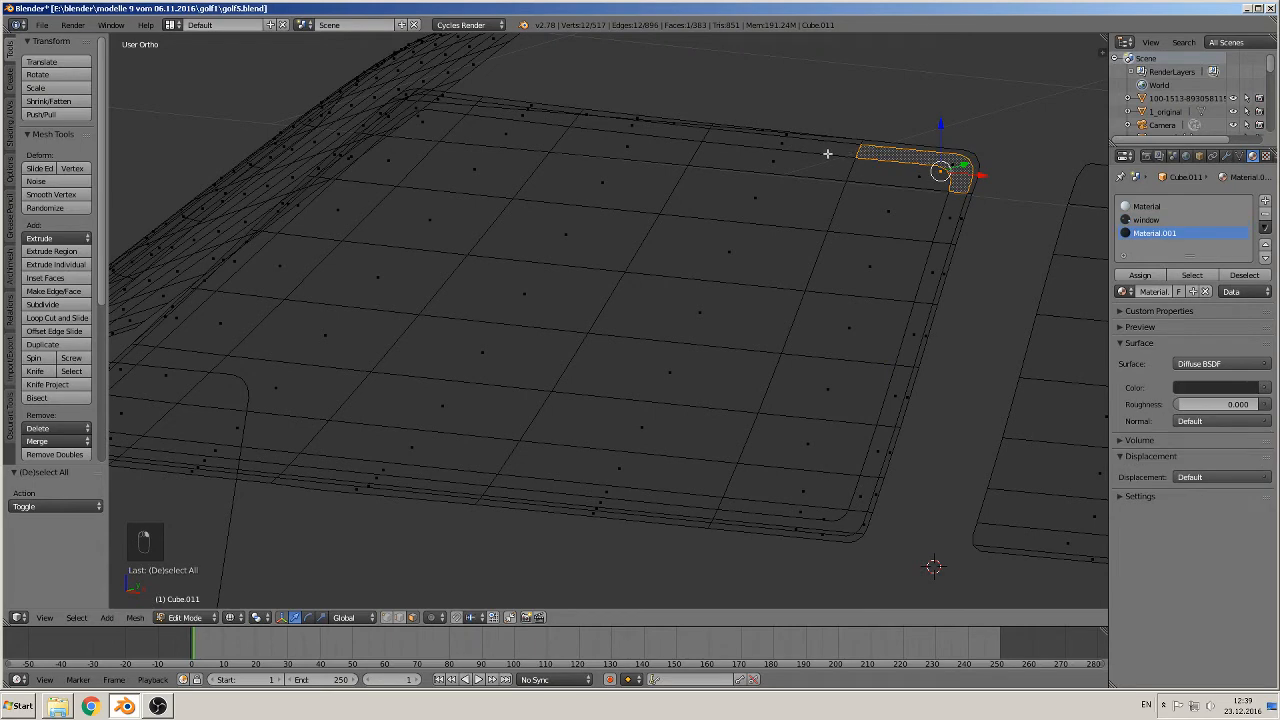
right_click(703, 136, "shift")
right_click(588, 120, "shift")
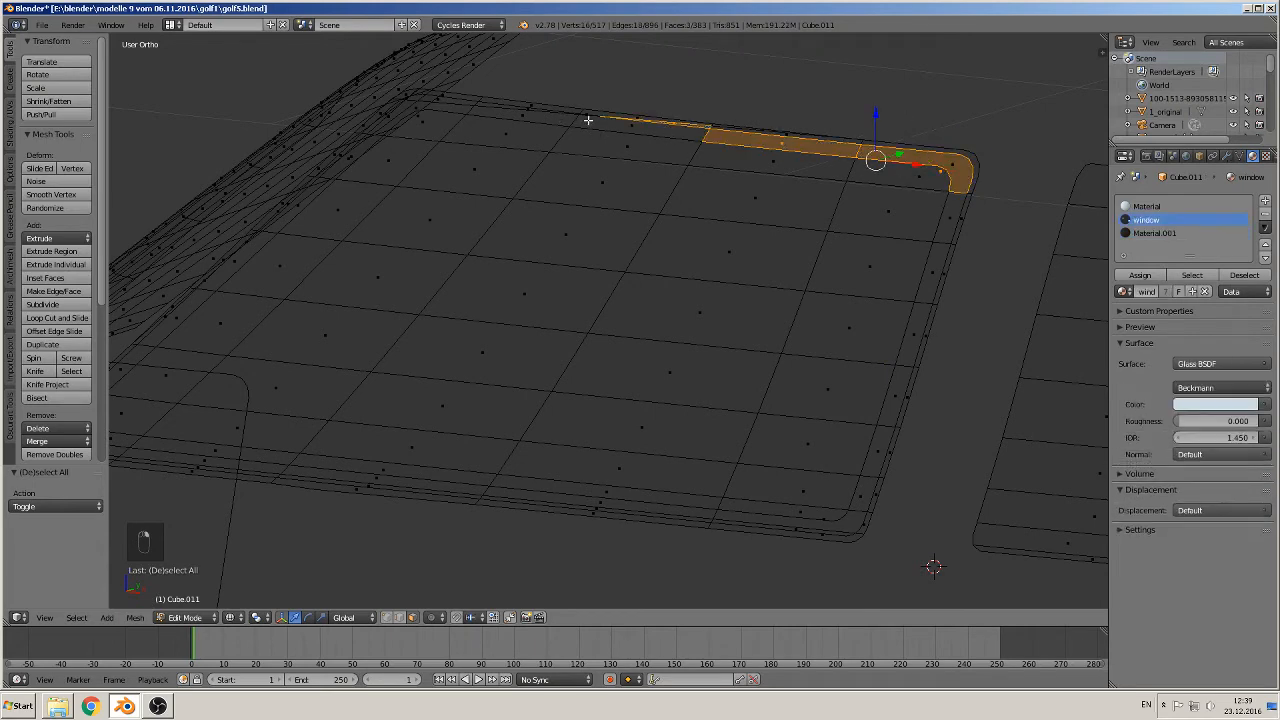
middle_click_drag(589, 183, 750, 257)
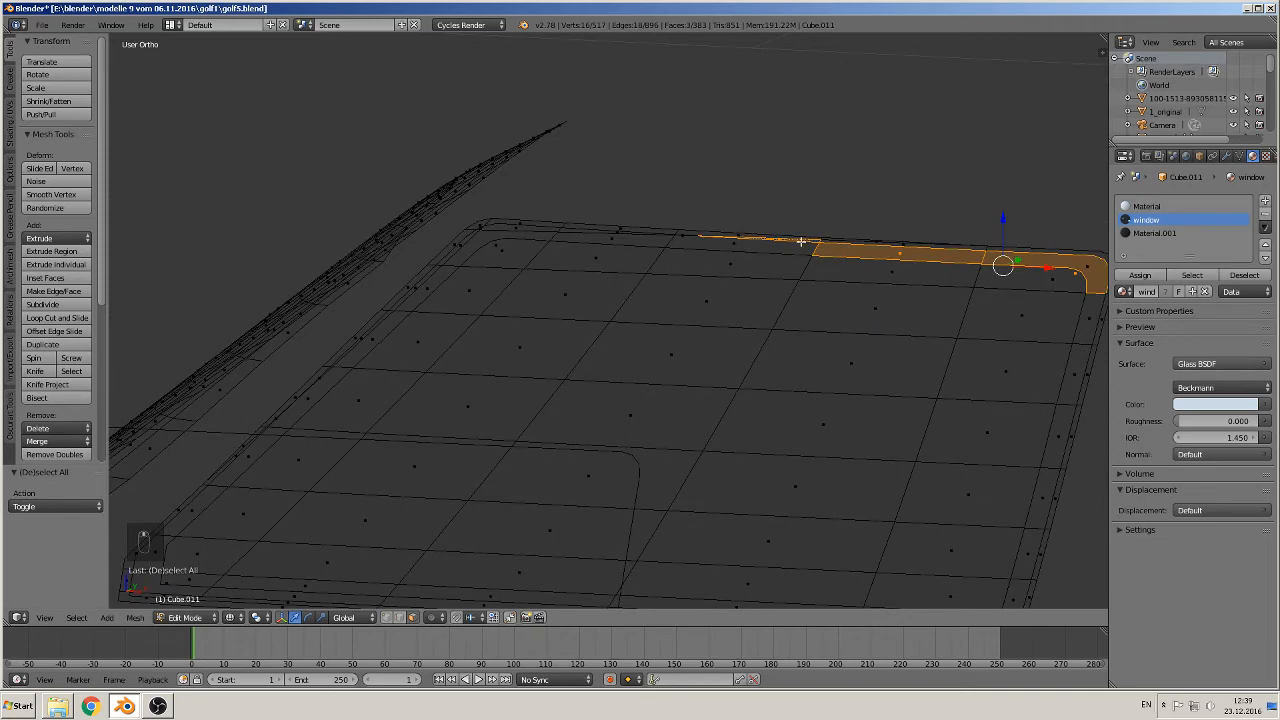
scroll(801, 241, "up", 3)
scroll(846, 211, "up", 1)
right_click(961, 152, "shift")
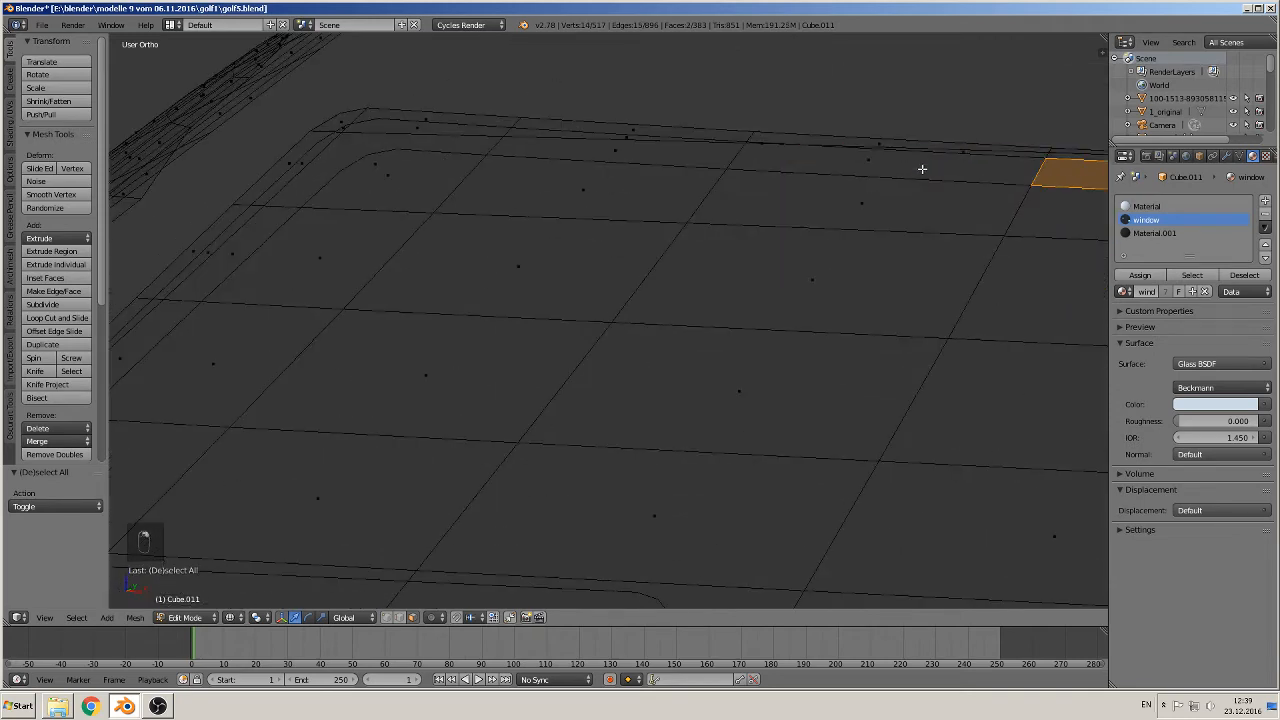
right_click(865, 161, "shift")
right_click(620, 143, "shift")
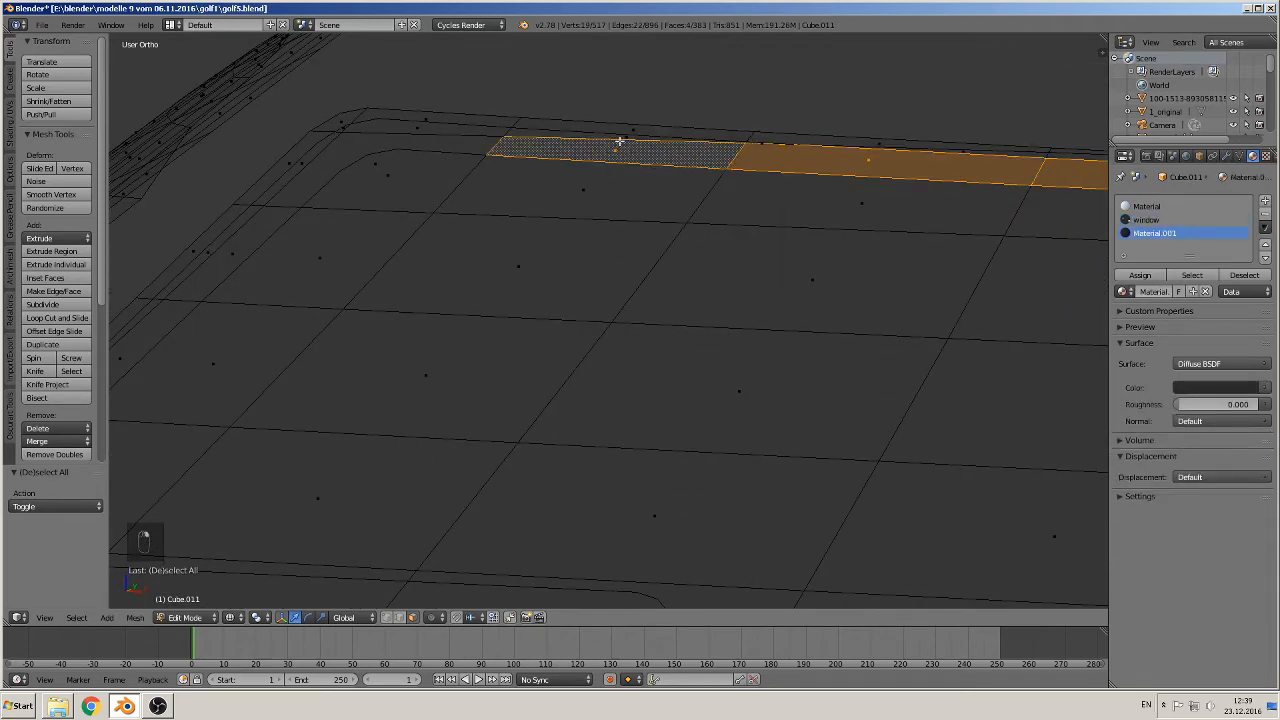
right_click(619, 137, "shift")
Add the border faces around the upper front corner of the front side glass to the selection
right_click(413, 131, "shift")
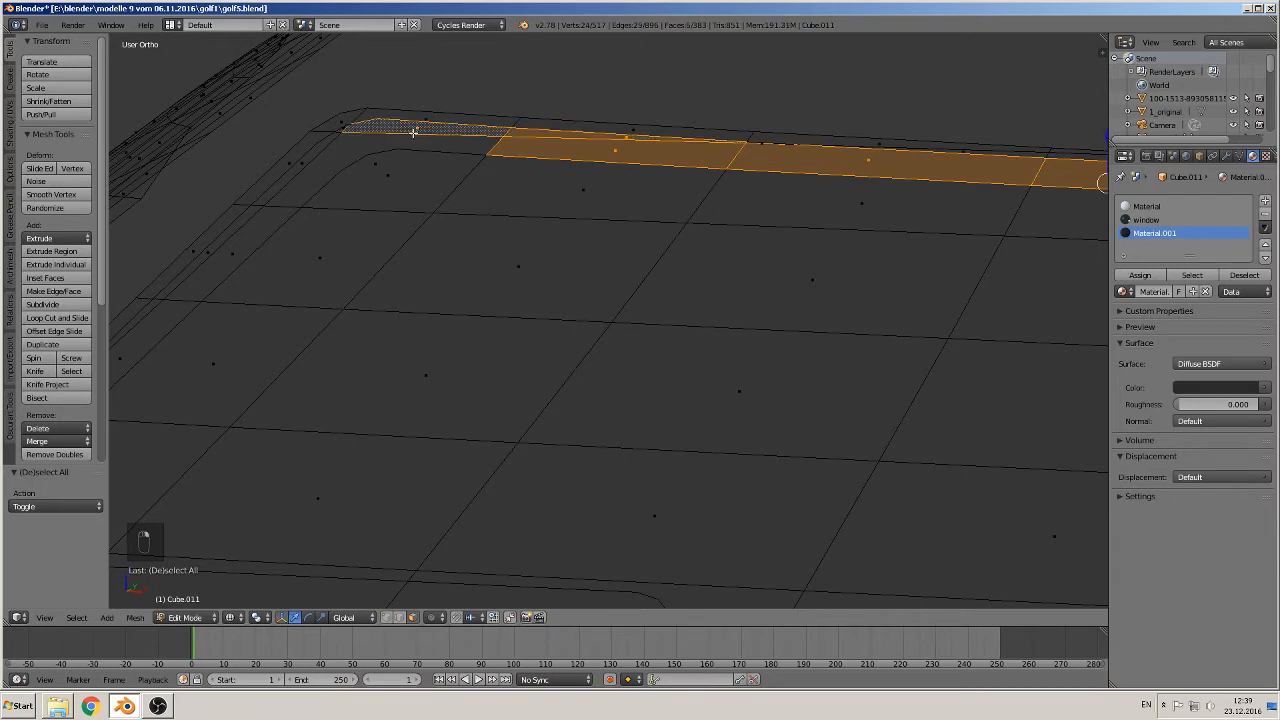
right_click(344, 152, "shift")
right_click(310, 167, "shift")
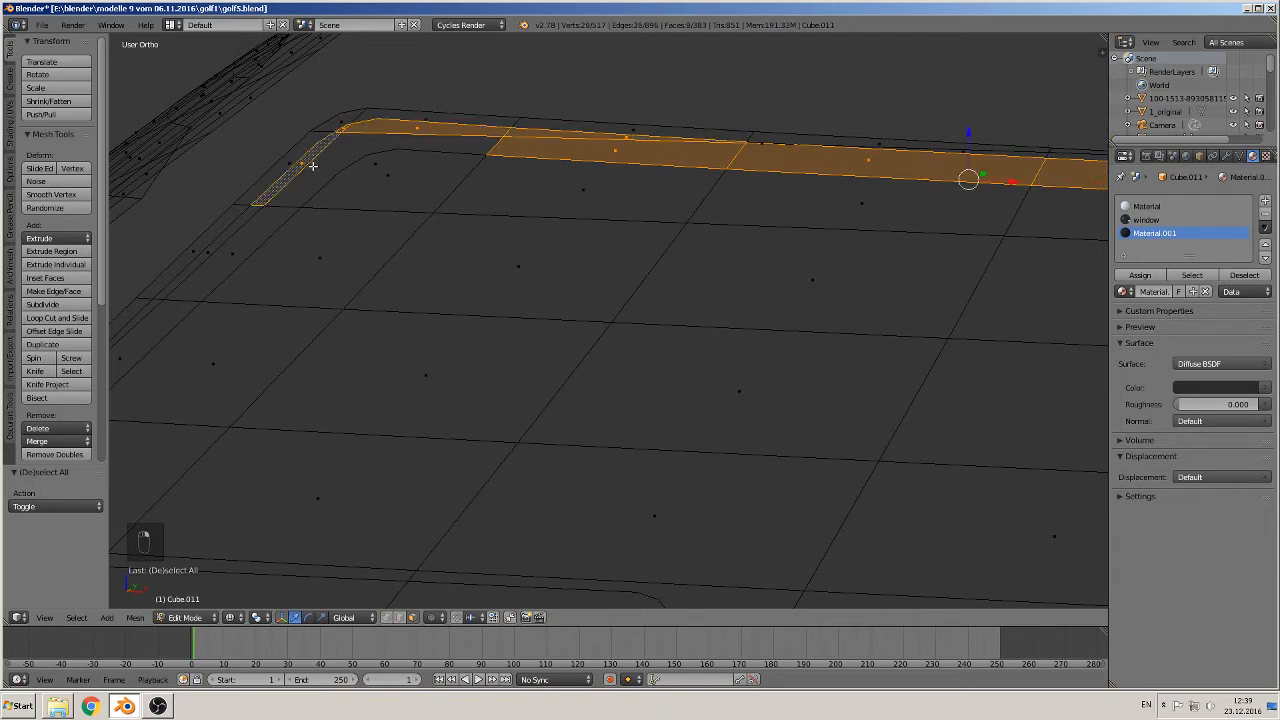
right_click(323, 166, "shift")
right_click(369, 154, "shift")
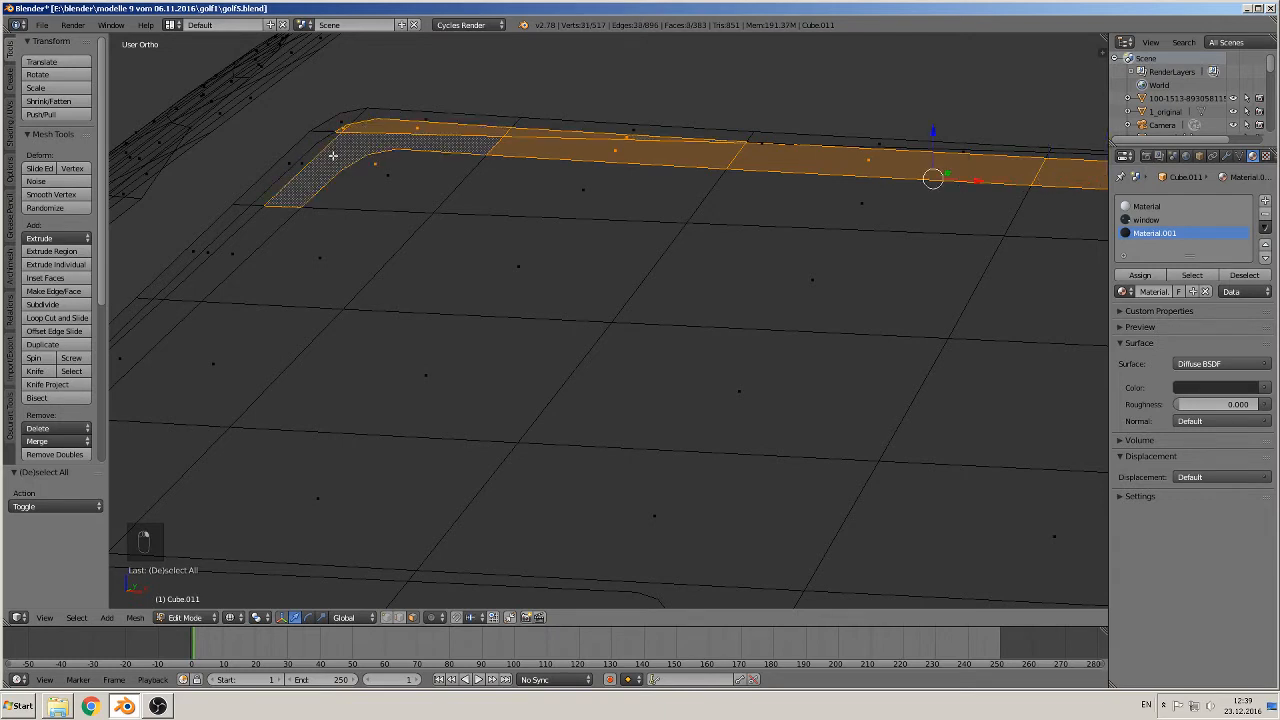
right_click(303, 162, "shift")
Add the border faces down the slanted front edge of the front side glass to the selection
middle_click_drag(274, 250, 434, 188, "shift")
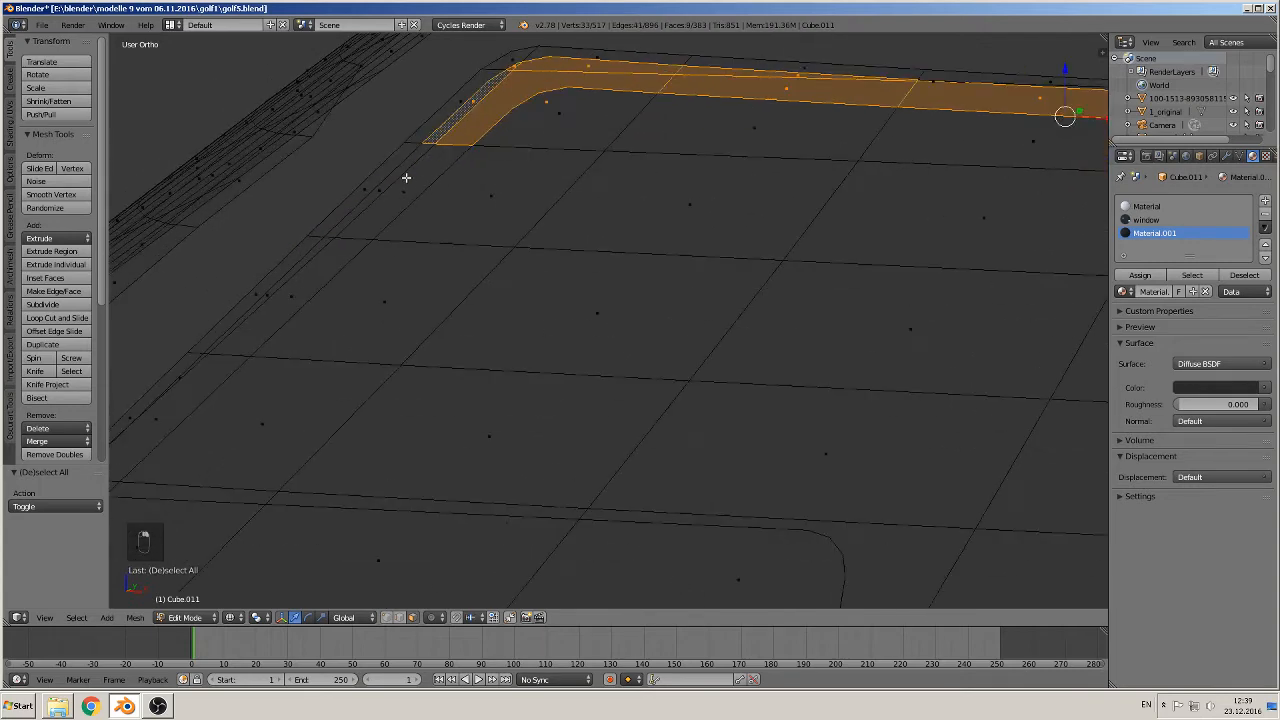
right_click(388, 182, "shift")
right_click(393, 196, "shift")
right_click(305, 290, "shift")
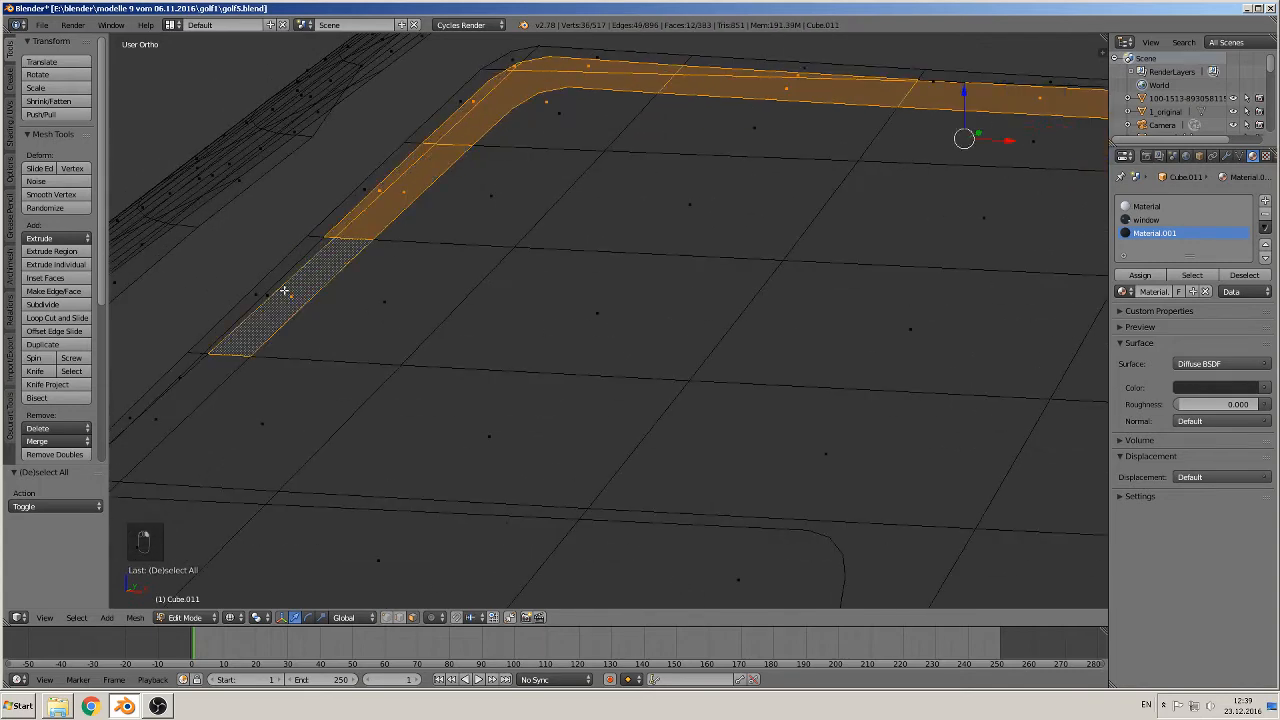
right_click(280, 290, "shift")
middle_click_drag(274, 289, 486, 200, "shift")
right_click(436, 249, "shift")
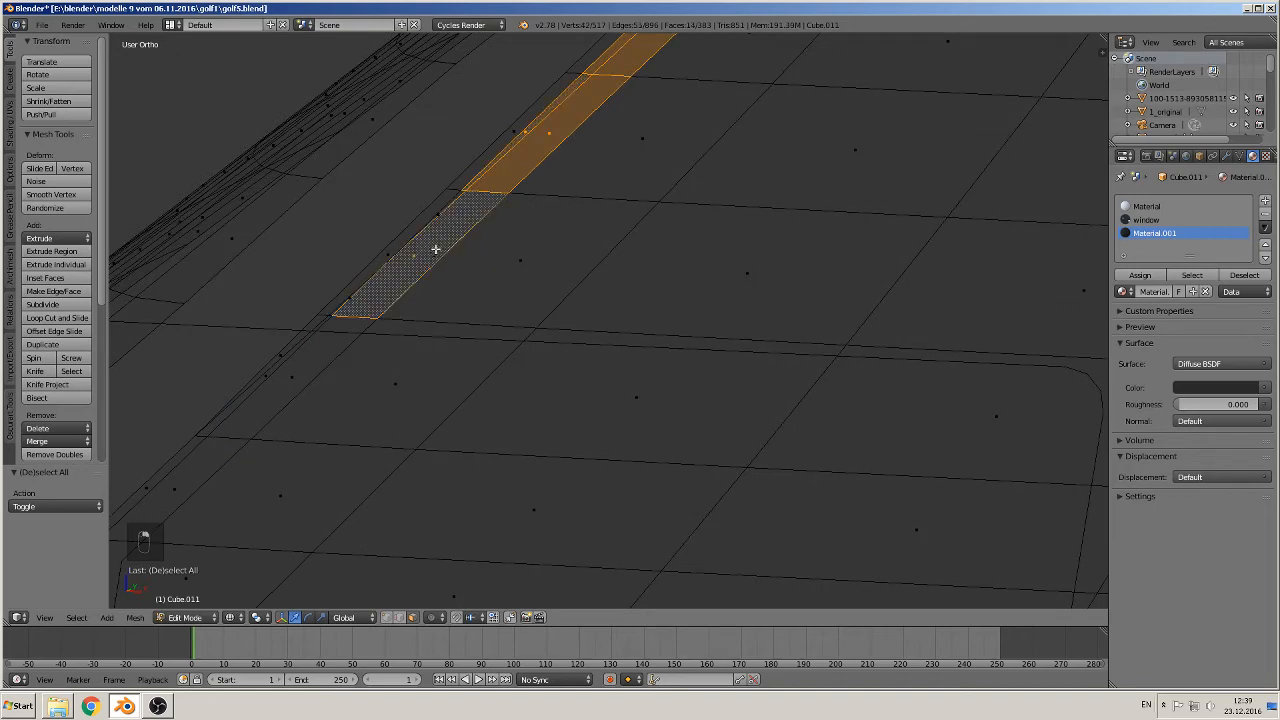
right_click(428, 251, "shift")
middle_click_drag(428, 251, 534, 195, "shift")
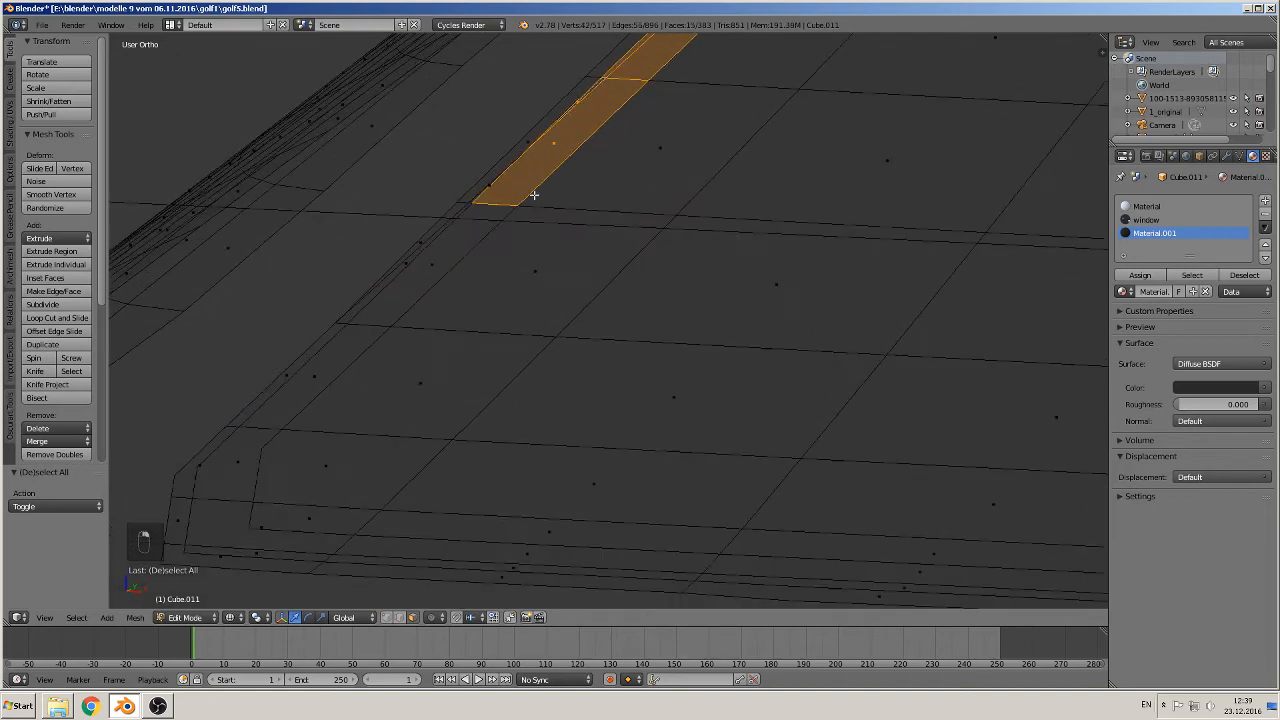
right_click(425, 273, "shift")
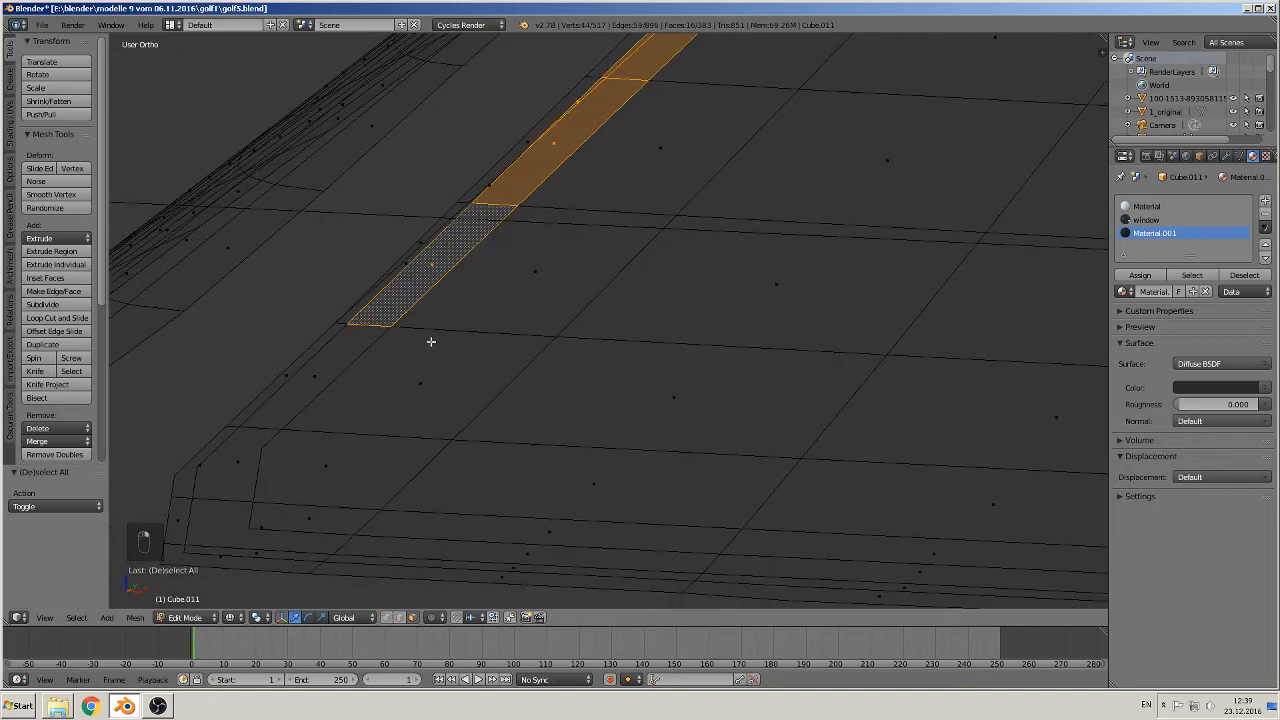
middle_click_drag(431, 342, 403, 280, "shift")
right_click(400, 285, "shift")
Add the border faces around the lower front corner and the start of the lower edge to the selection
right_click(323, 371, "shift")
right_click(293, 442, "shift")
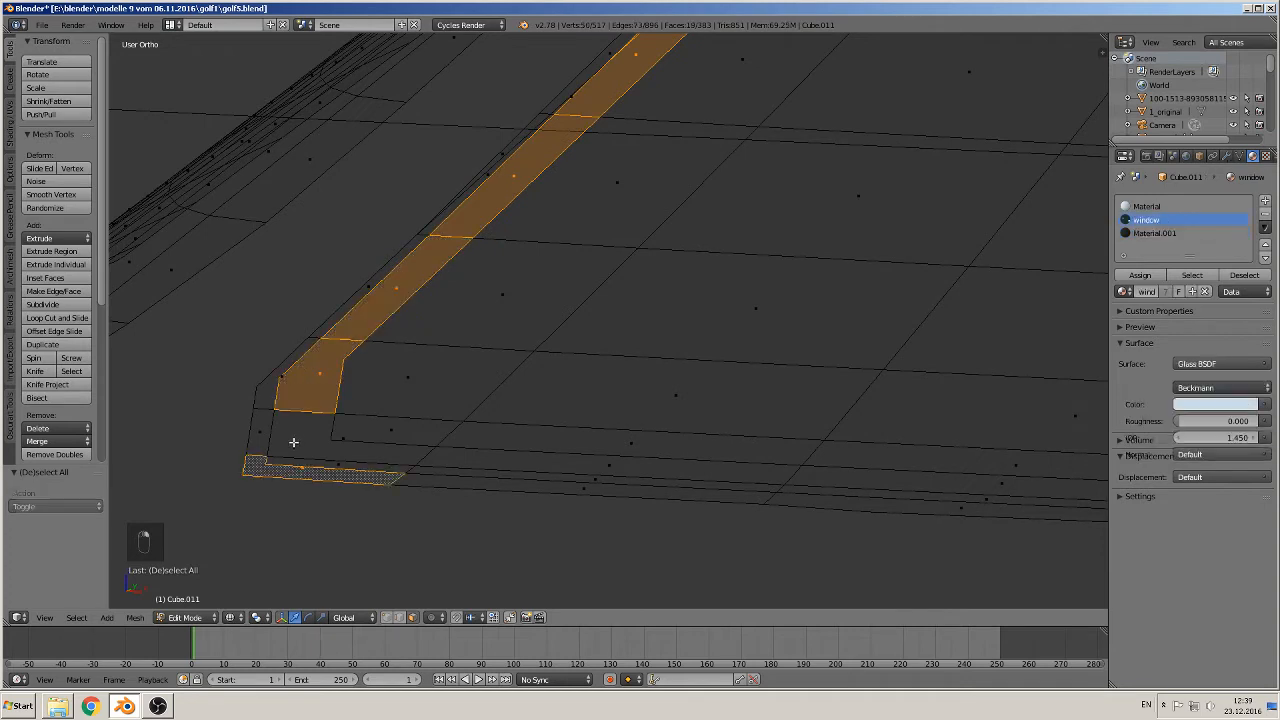
right_click(291, 450, "shift")
right_click(363, 452, "shift")
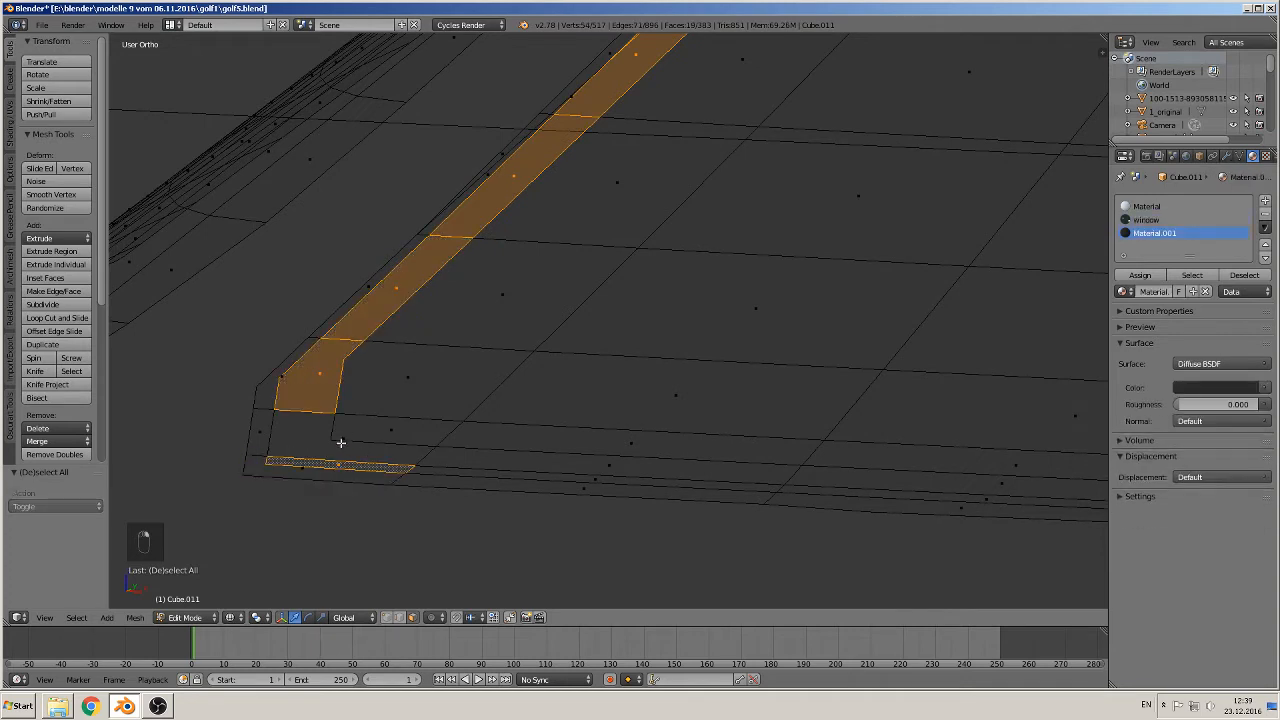
right_click(356, 450, "shift")
right_click(606, 474, "shift")
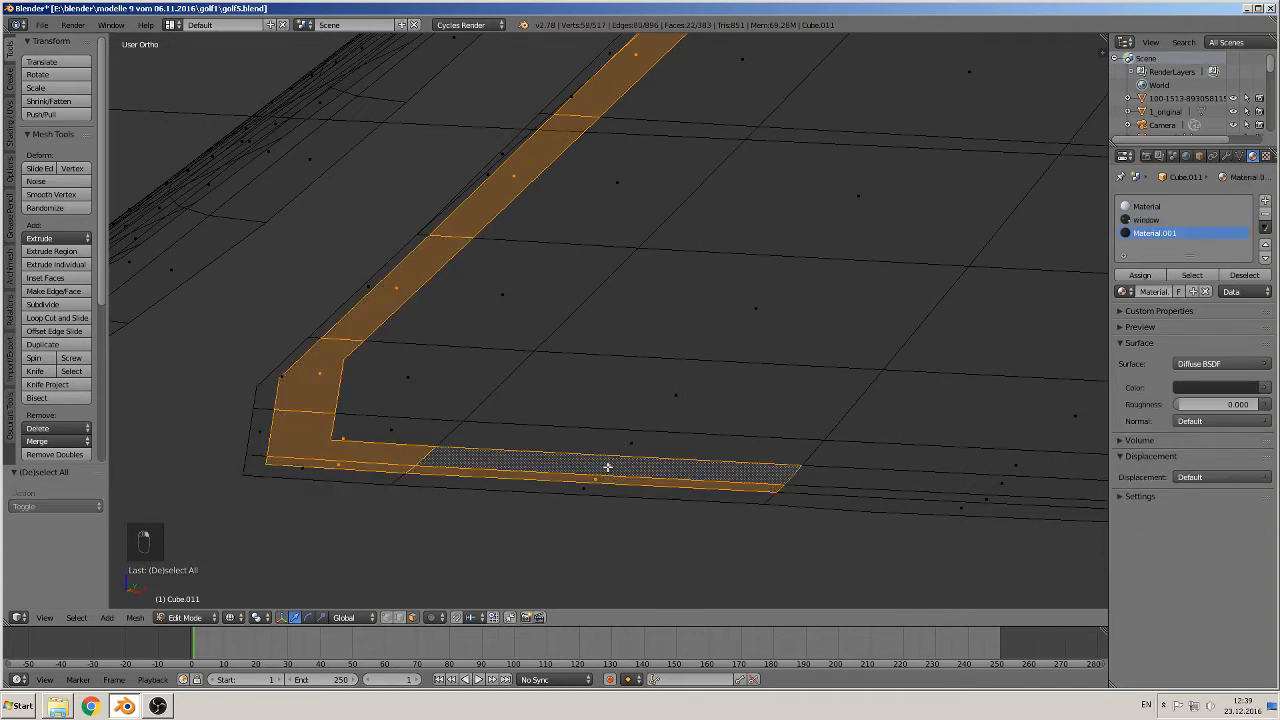
Extend the border selection rearward along the middle of the front side glass's lower edge
middle_click_drag(934, 491, 573, 436, "shift")
right_click(664, 441, "shift")
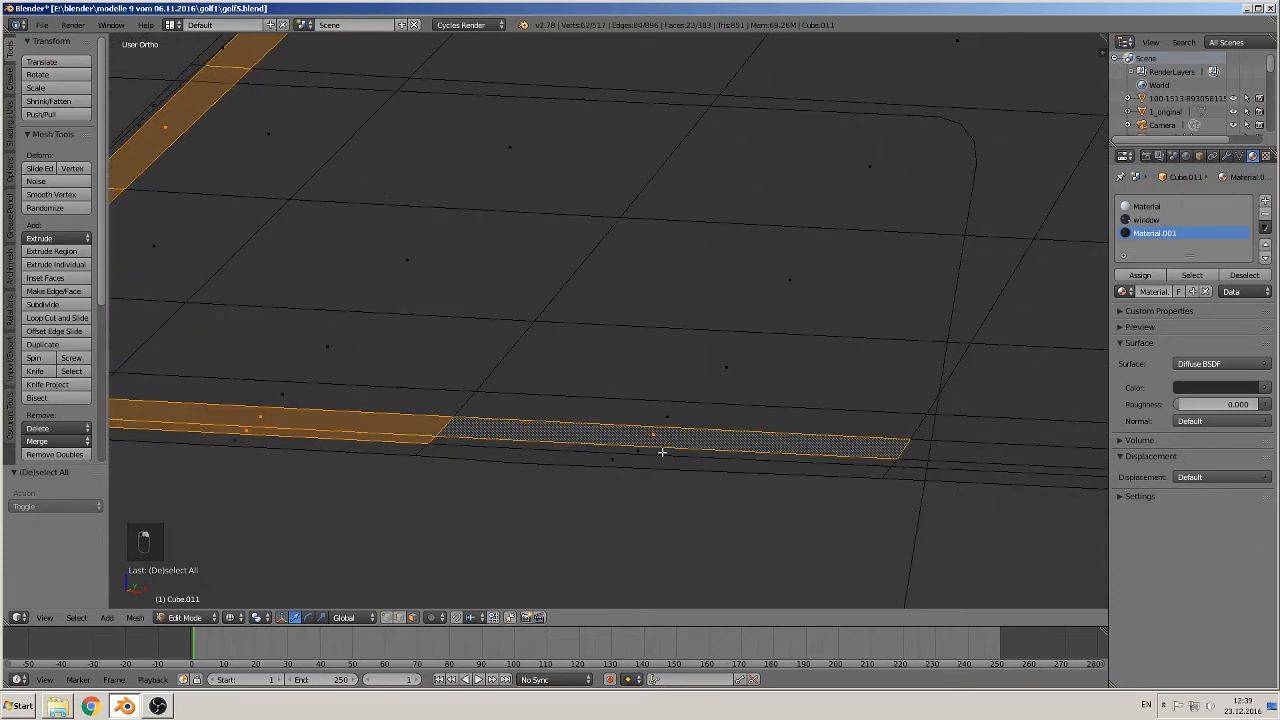
right_click(664, 452, "shift")
middle_click_drag(873, 478, 489, 419, "shift")
right_click(774, 418, "shift")
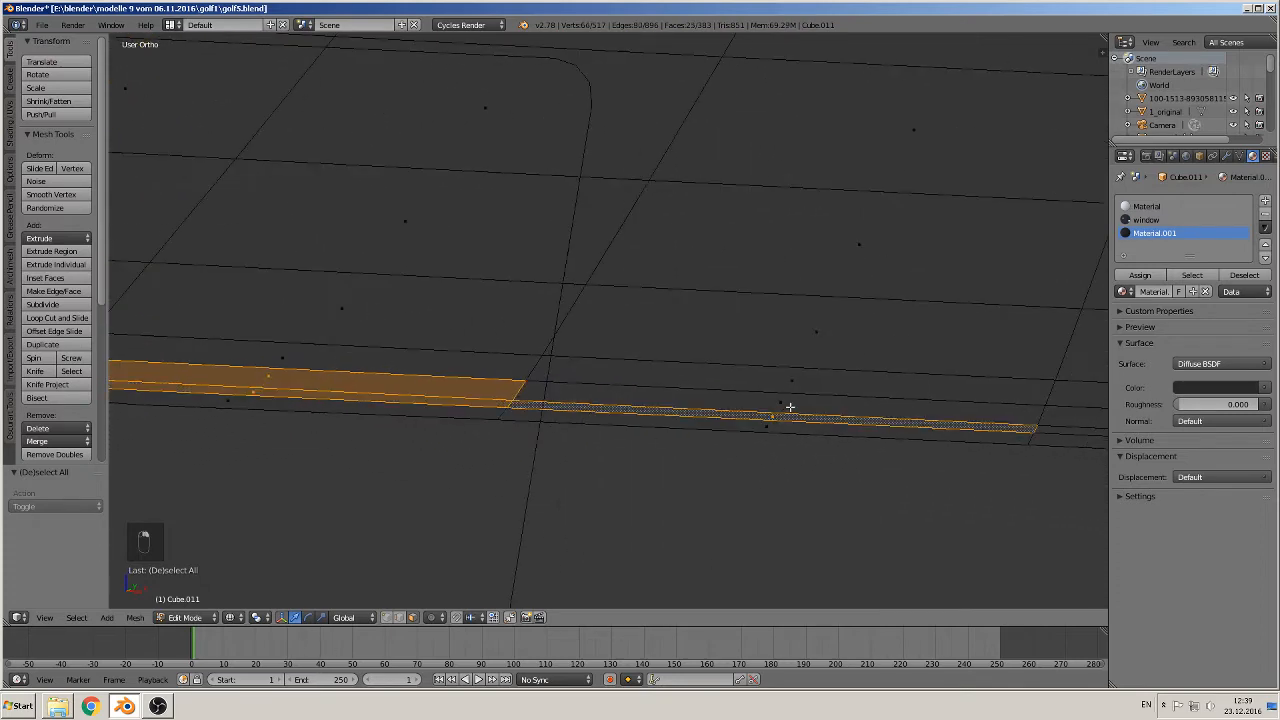
right_click(790, 408, "shift")
Add the border faces around the lower rear corner of the front side glass to the selection
middle_click_drag(931, 443, 317, 397, "shift")
right_click(612, 384, "shift")
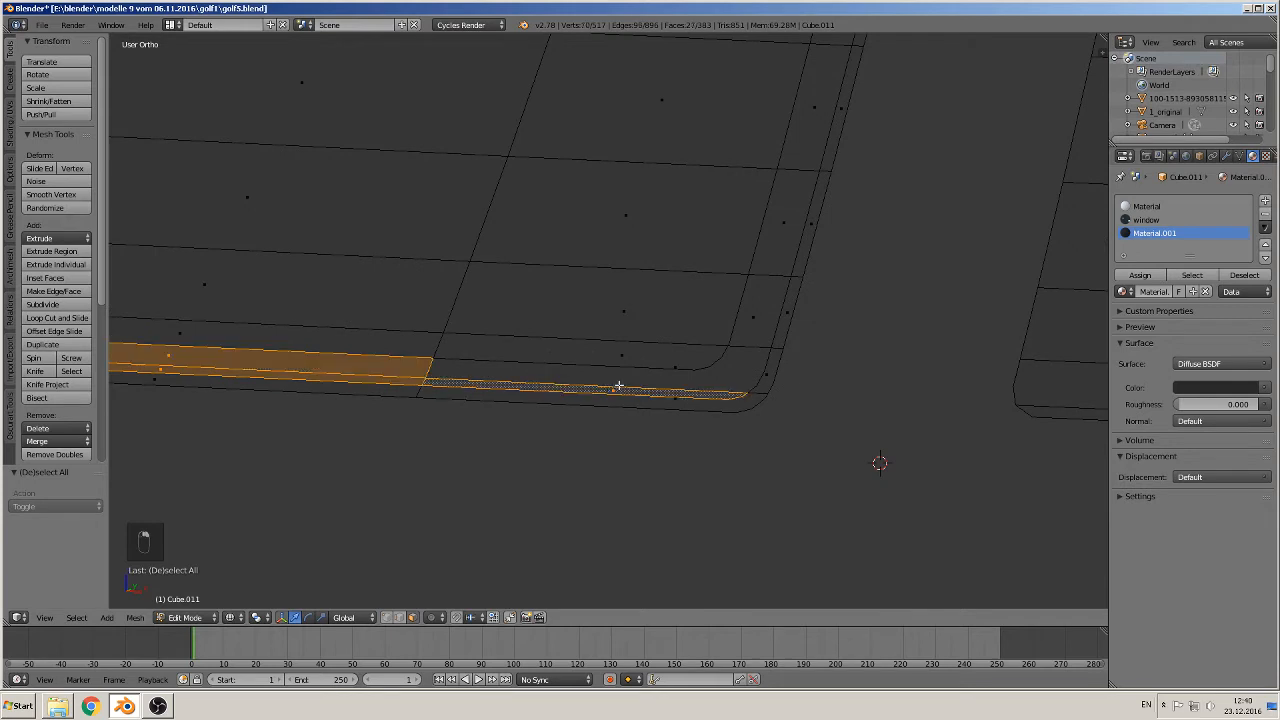
right_click(618, 381, "shift")
right_click(684, 372, "shift")
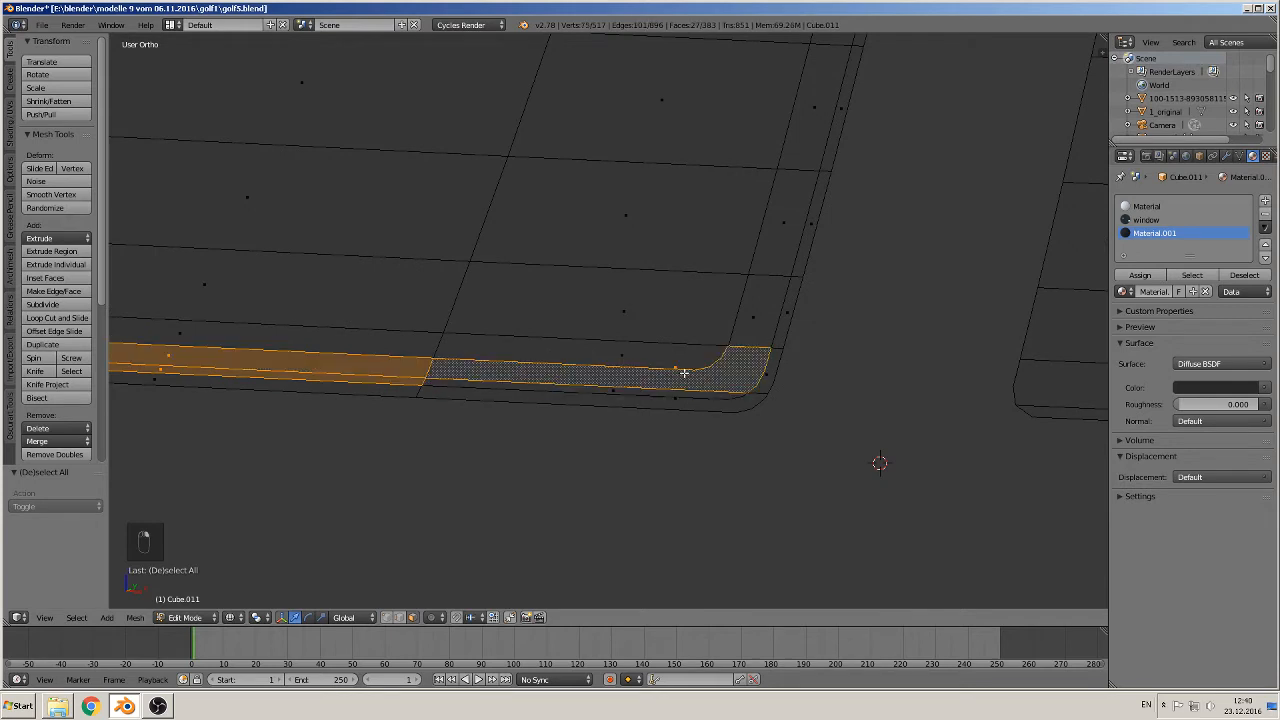
right_click(620, 390, "shift")
Add the border faces up the rear edge of the front side glass, closing the selected border at the upper rear corner
right_click(752, 304, "shift")
right_click(801, 200, "shift")
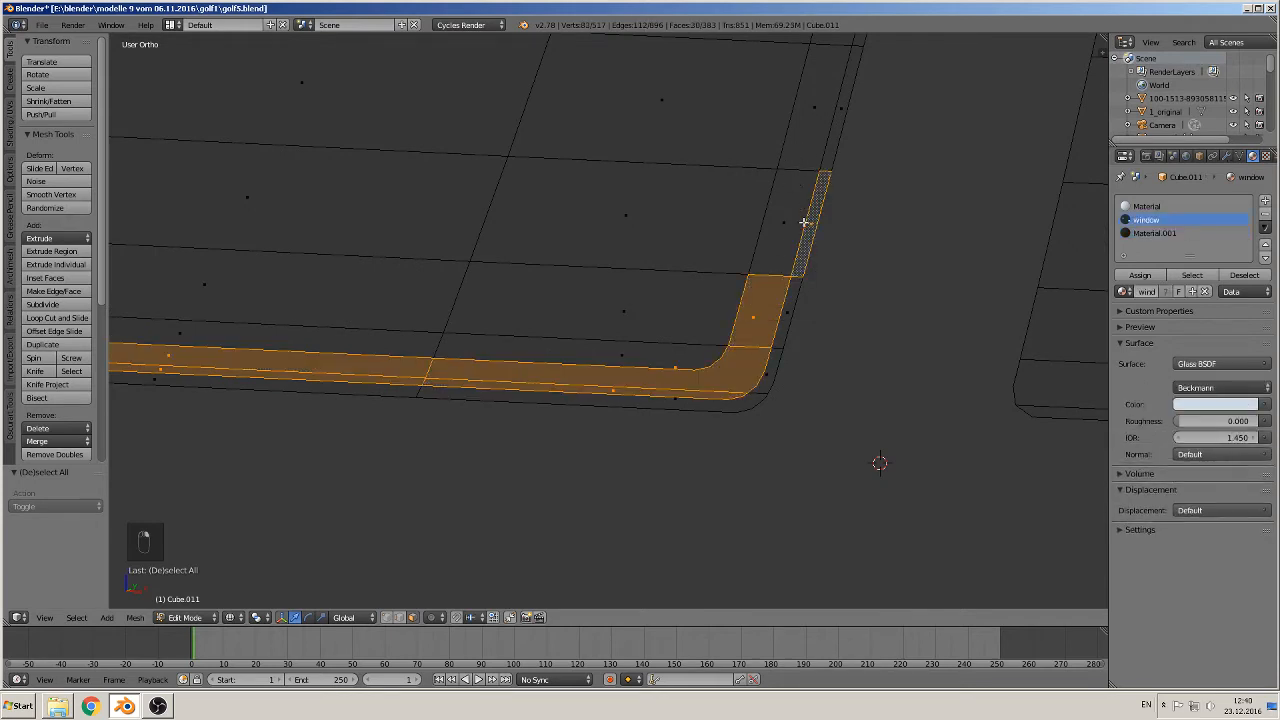
right_click(794, 222, "shift")
right_click(809, 220, "shift")
right_click(803, 128, "shift")
middle_click_drag(842, 124, 646, 357, "shift")
right_click(646, 357, "shift")
right_click(660, 237, "shift")
right_click(694, 126, "shift")
middle_click_drag(694, 126, 698, 196, "shift")
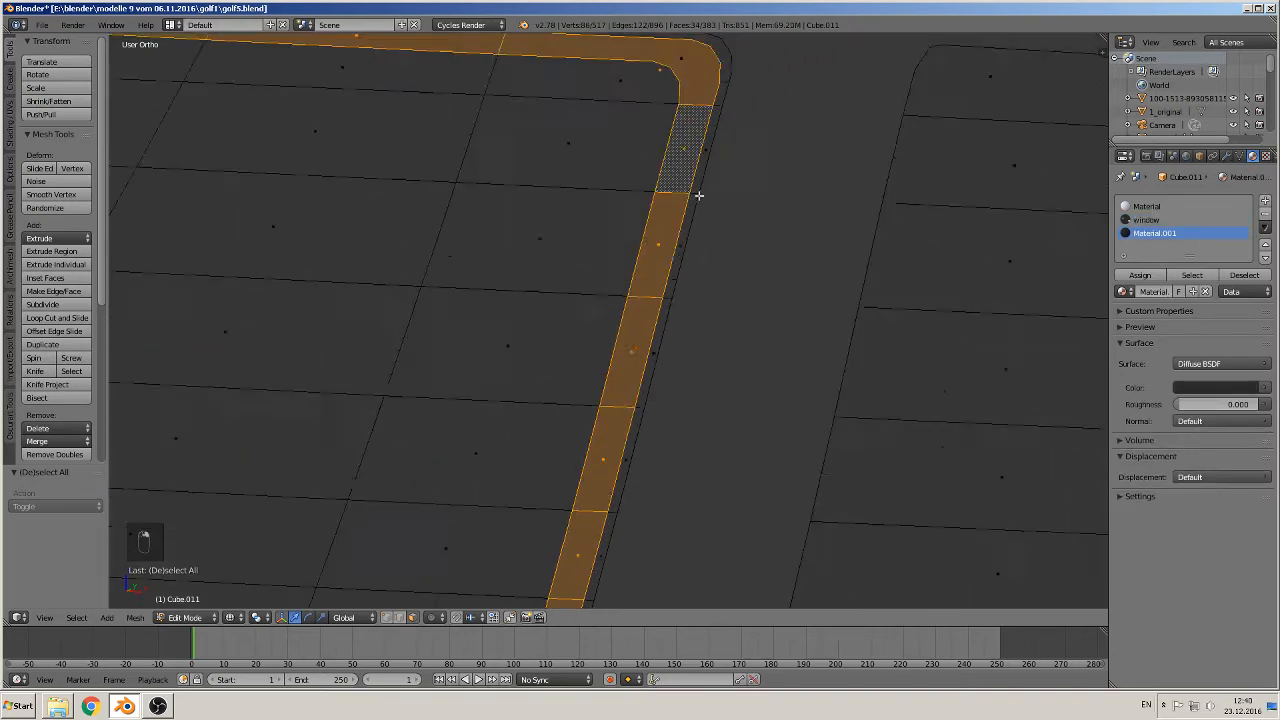
Extrude the selected border faces in place and shift the extrusion slightly along the Y axis
scroll(698, 196, "down", 6)
scroll(614, 291, "up", 6)
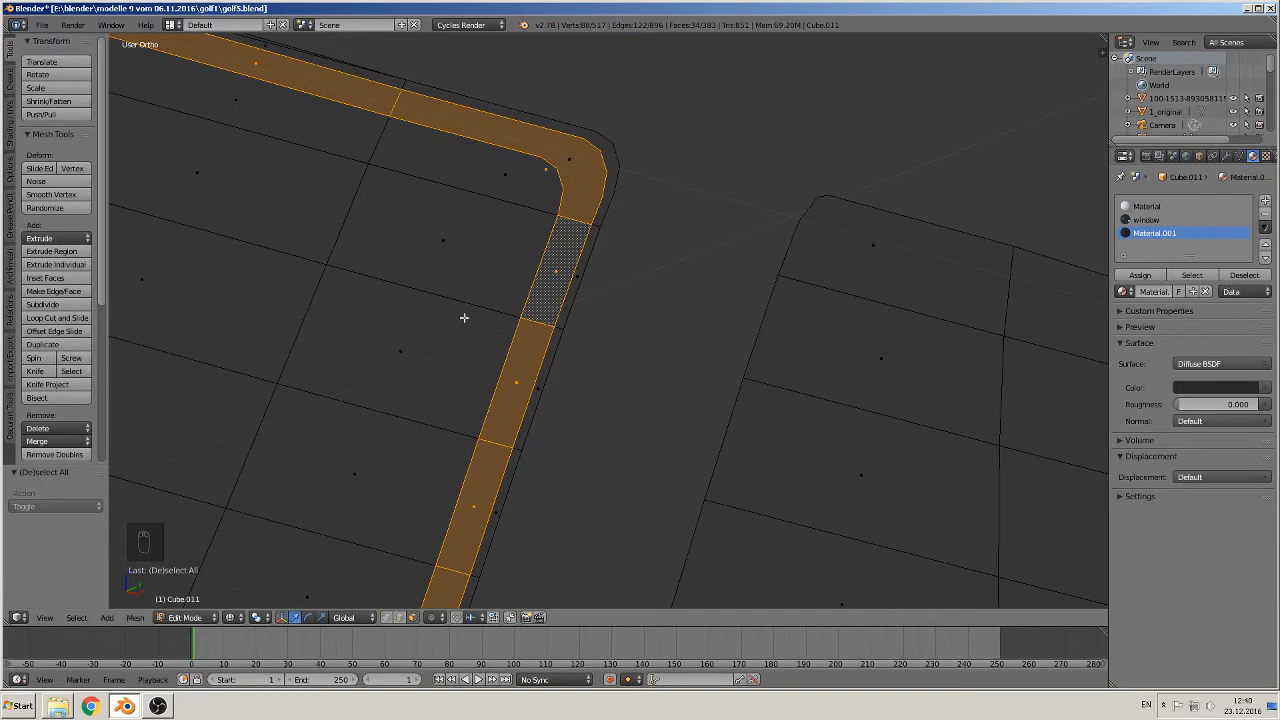
middle_click_drag(468, 268, 821, 285)
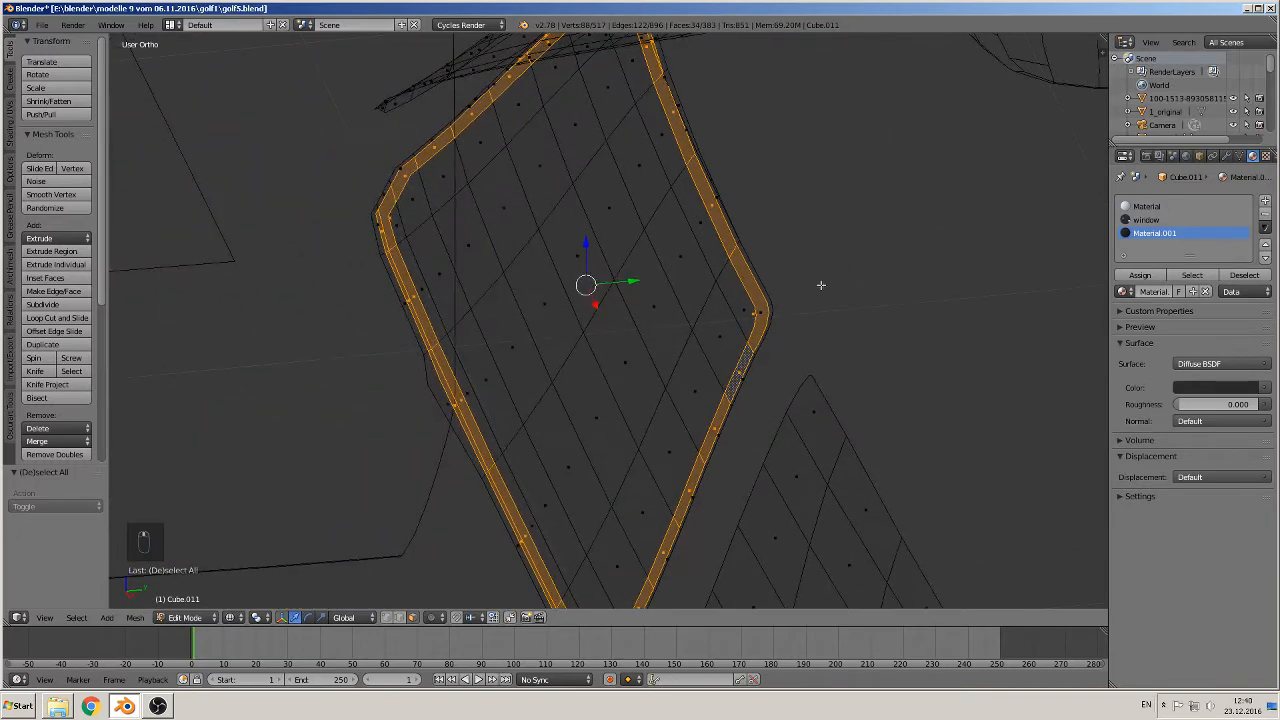
scroll(641, 184, "up", 1)
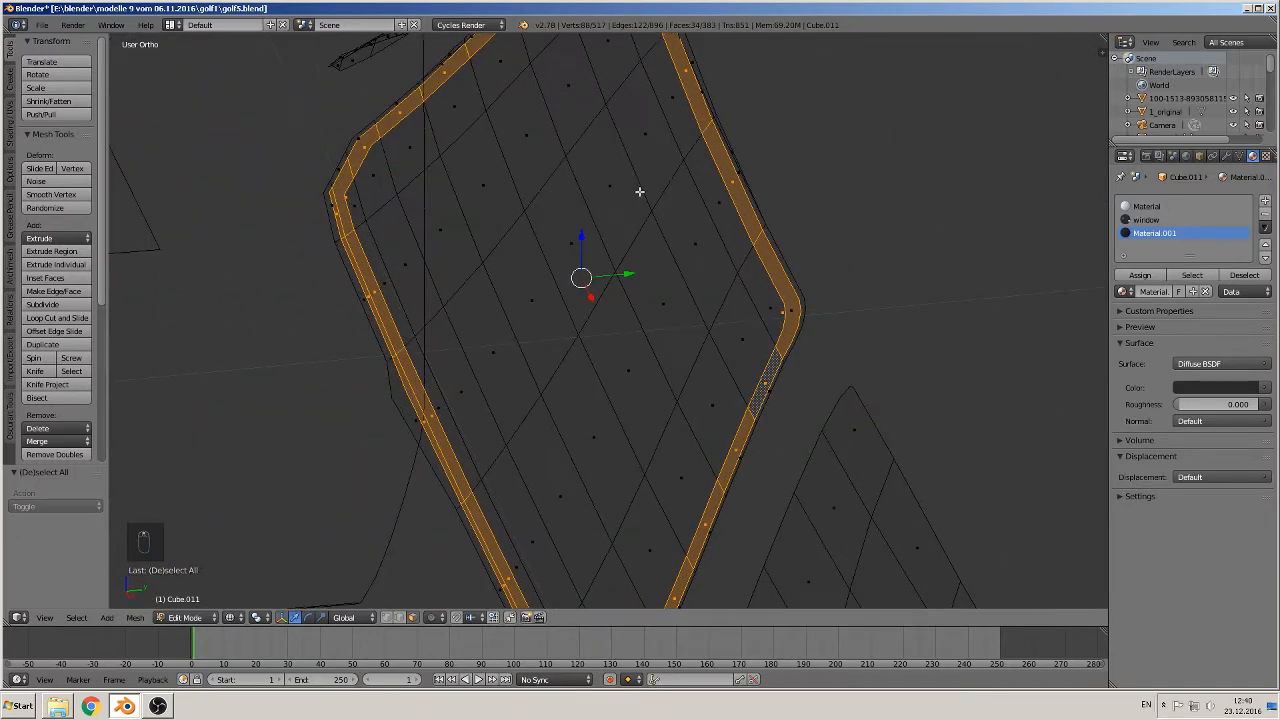
key("e")
left_click(642, 217)
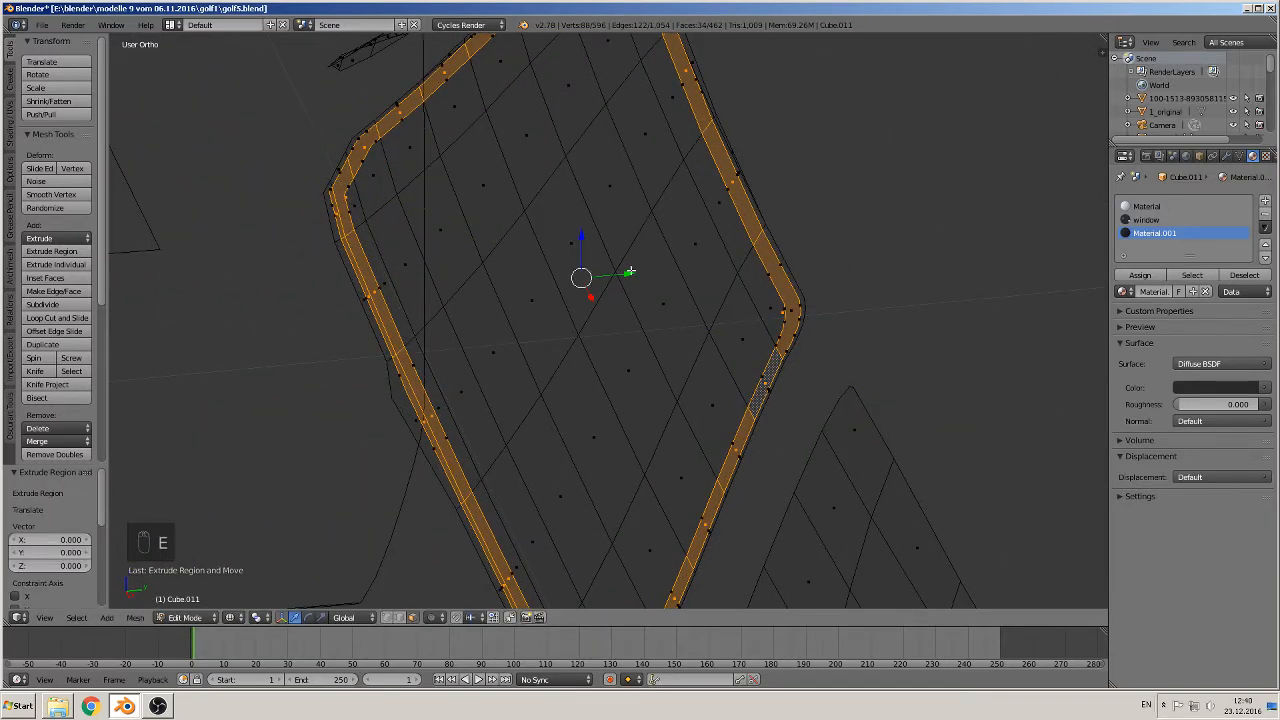
left_click_drag(627, 275, 622, 275)
Return to Object Mode and show the windows mesh in solid shading at an angled view of the extruded border
key("Tab")
mouse_move(630, 278)
middle_mouse_down()
mouse_move(639, 292)
mouse_move(774, 260)
mouse_move(755, 272)
middle_mouse_up()
left_click(247, 617)
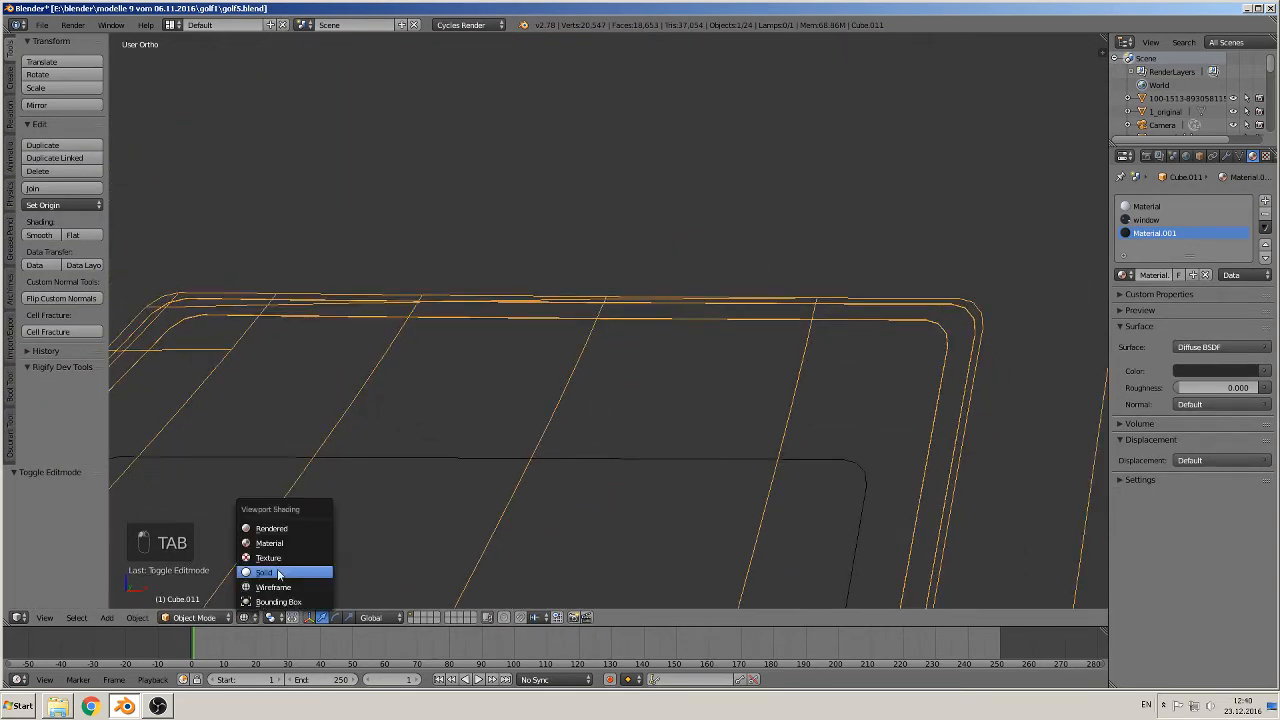
left_click(279, 572)
mouse_move(480, 466)
middle_mouse_down()
mouse_move(546, 400)
mouse_move(509, 420)
mouse_move(590, 408)
middle_mouse_up()
scroll(803, 234, "down", 2)
middle_click_drag(803, 234, 640, 361)
scroll(789, 257, "up", 4)
Apply flat shading to the extruded border faces in Edit Mode and return to Object Mode
key("Tab")
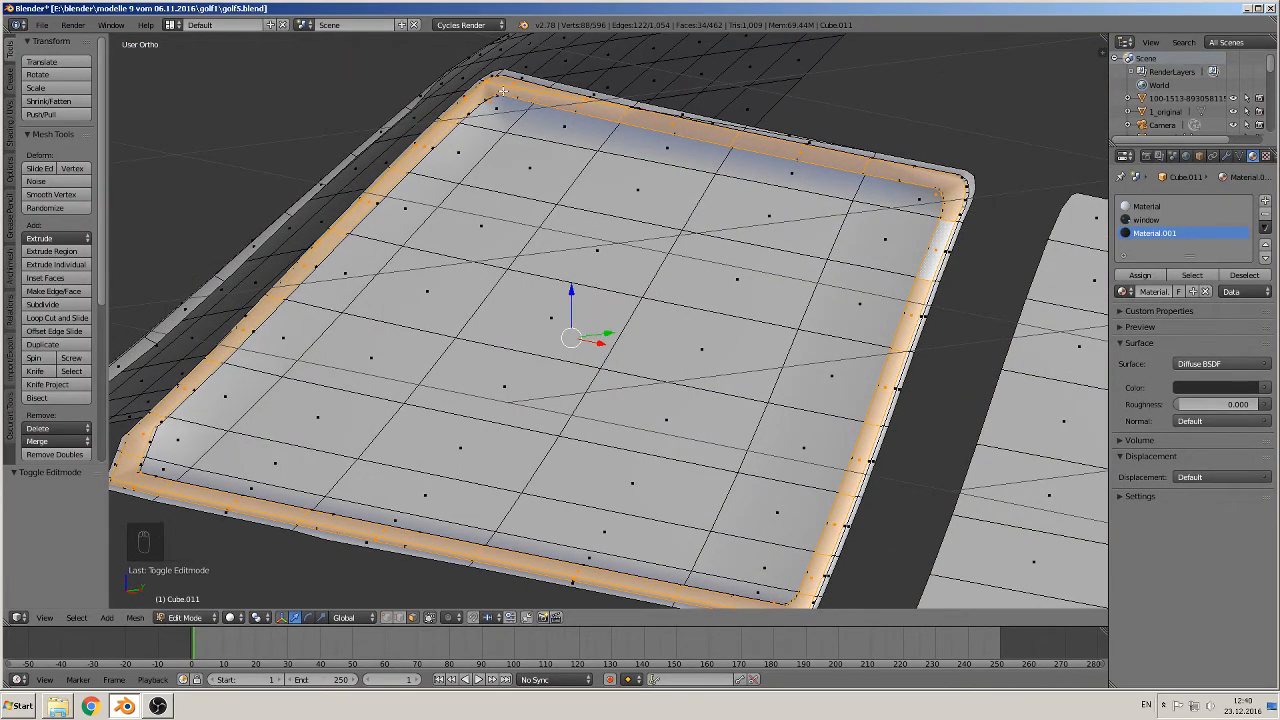
left_click(11, 121)
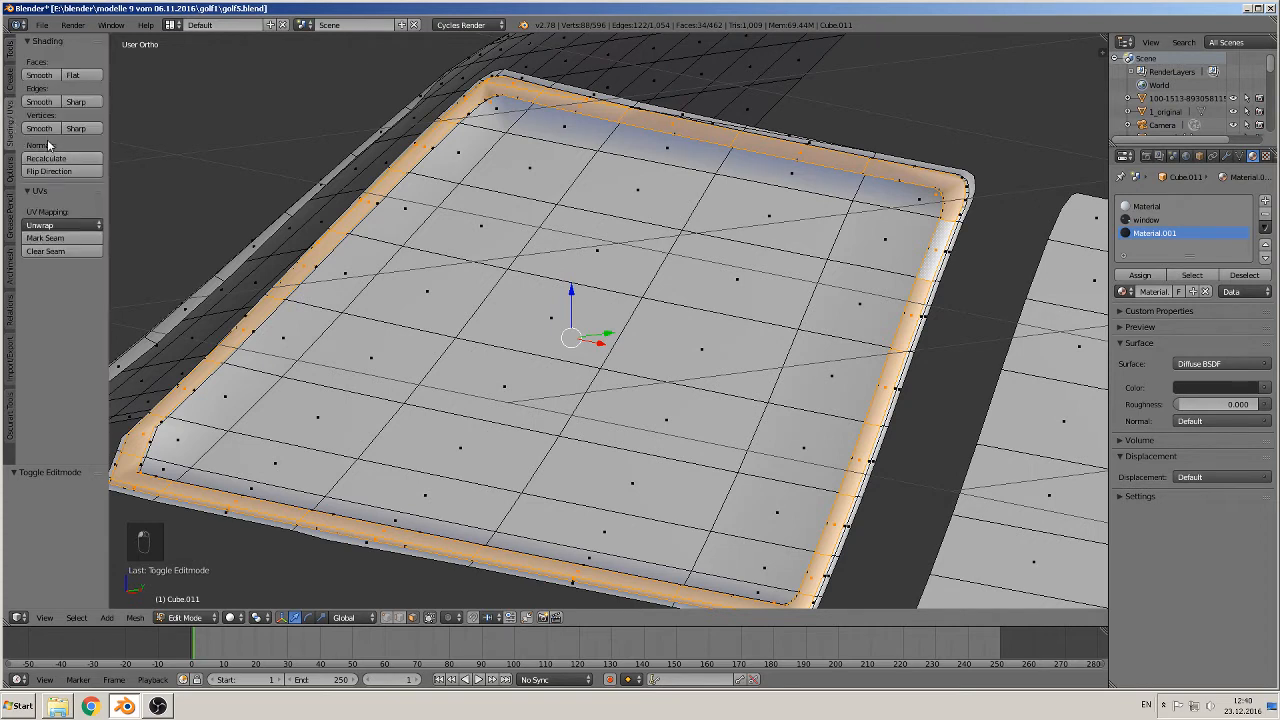
left_click(83, 74)
key("Tab")
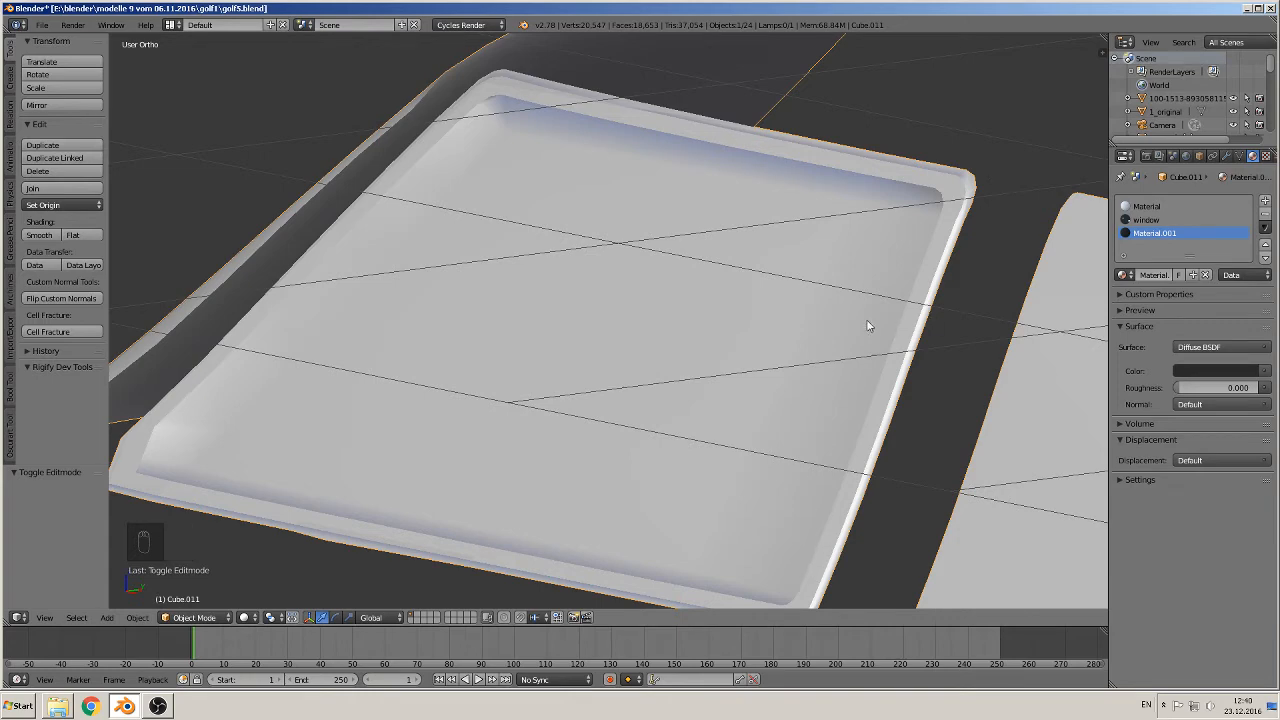
Select all glass faces inside the border with circle select, leaving out the border, and give them flat shading
key("Tab")
key("a")
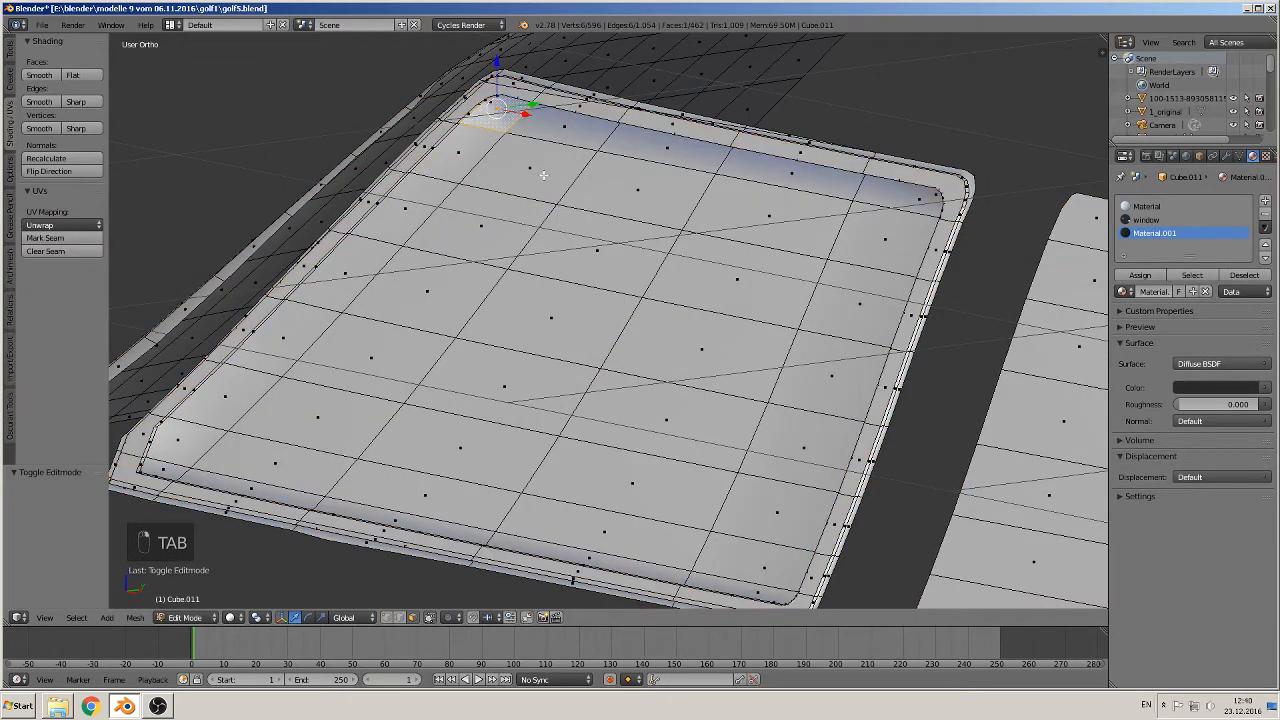
key("c")
mouse_move(530, 130)
left_mouse_down()
mouse_move(465, 185)
mouse_move(293, 416)
mouse_move(298, 350)
mouse_move(175, 445)
mouse_move(165, 470)
mouse_move(420, 490)
mouse_move(730, 560)
mouse_move(800, 434)
mouse_move(860, 196)
mouse_move(640, 165)
mouse_move(590, 245)
mouse_move(557, 388)
mouse_move(648, 443)
left_mouse_up()
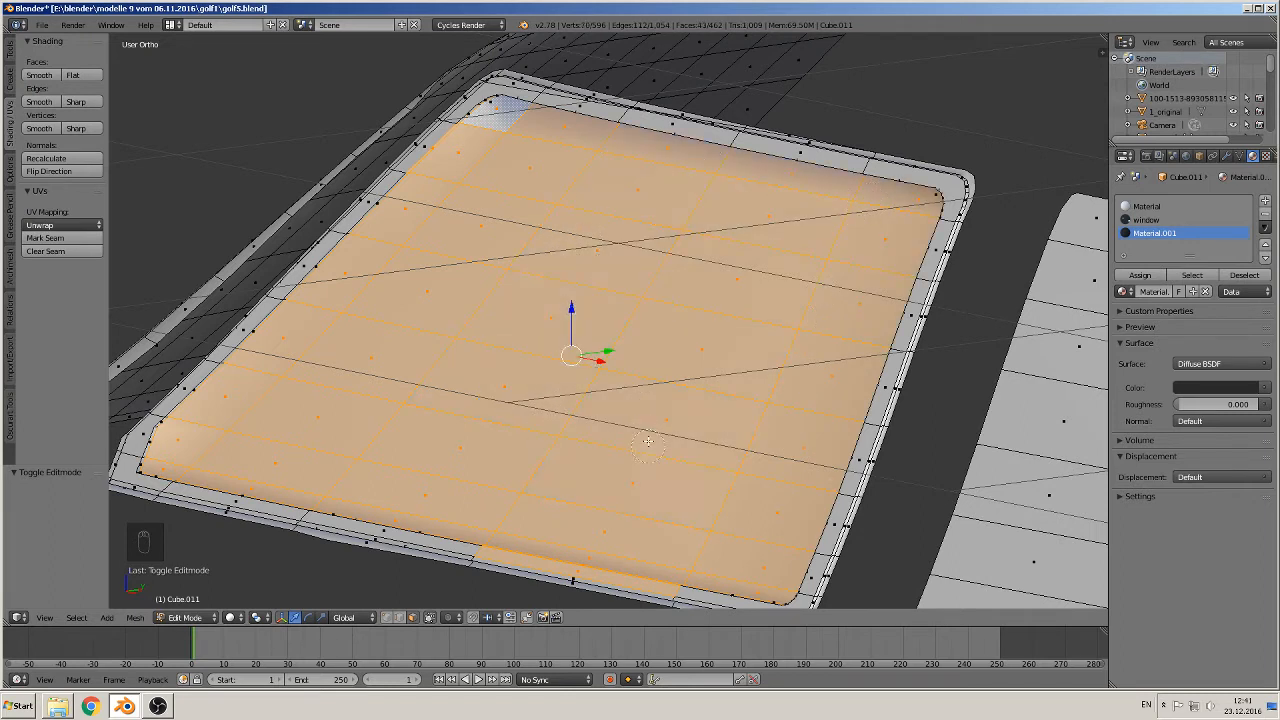
middle_click_drag(609, 566, 589, 576)
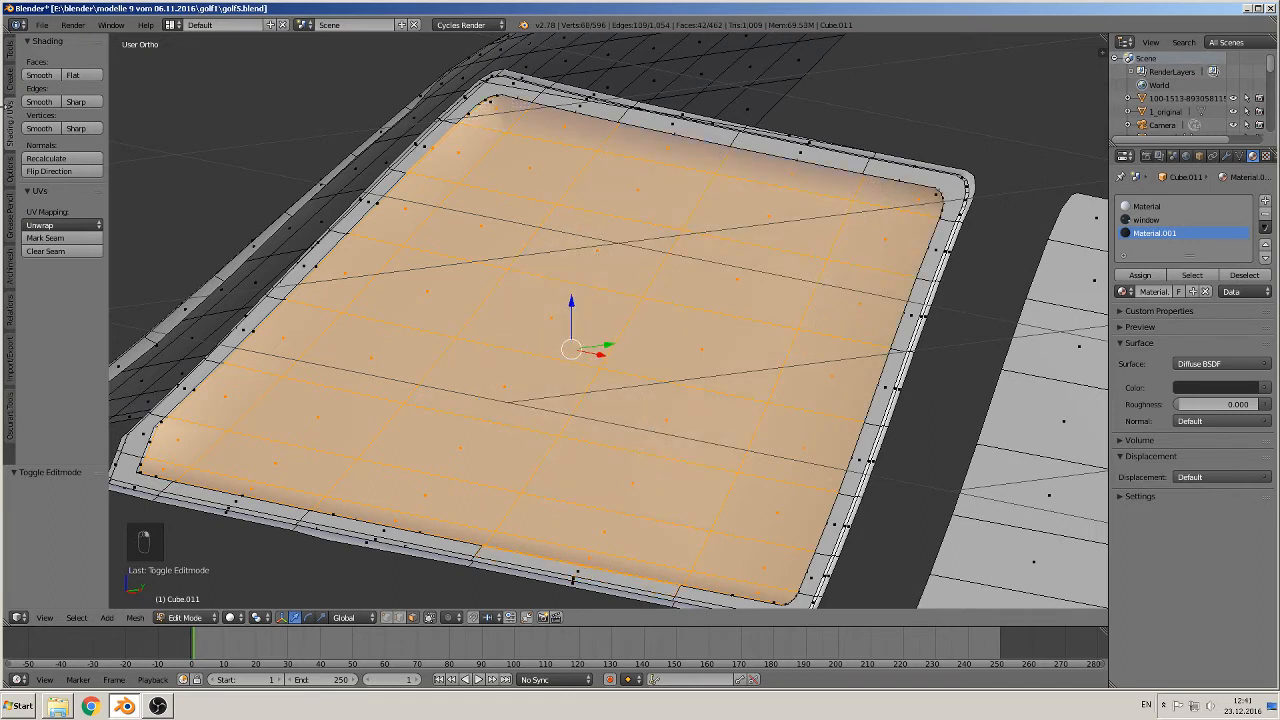
left_click(95, 77)
key("Tab")
Select the dark narrow face along the glass's slanted front edge in Edit Mode, shade it flat and flip its normal
scroll(689, 330, "down", 3)
scroll(689, 330, "up", 8)
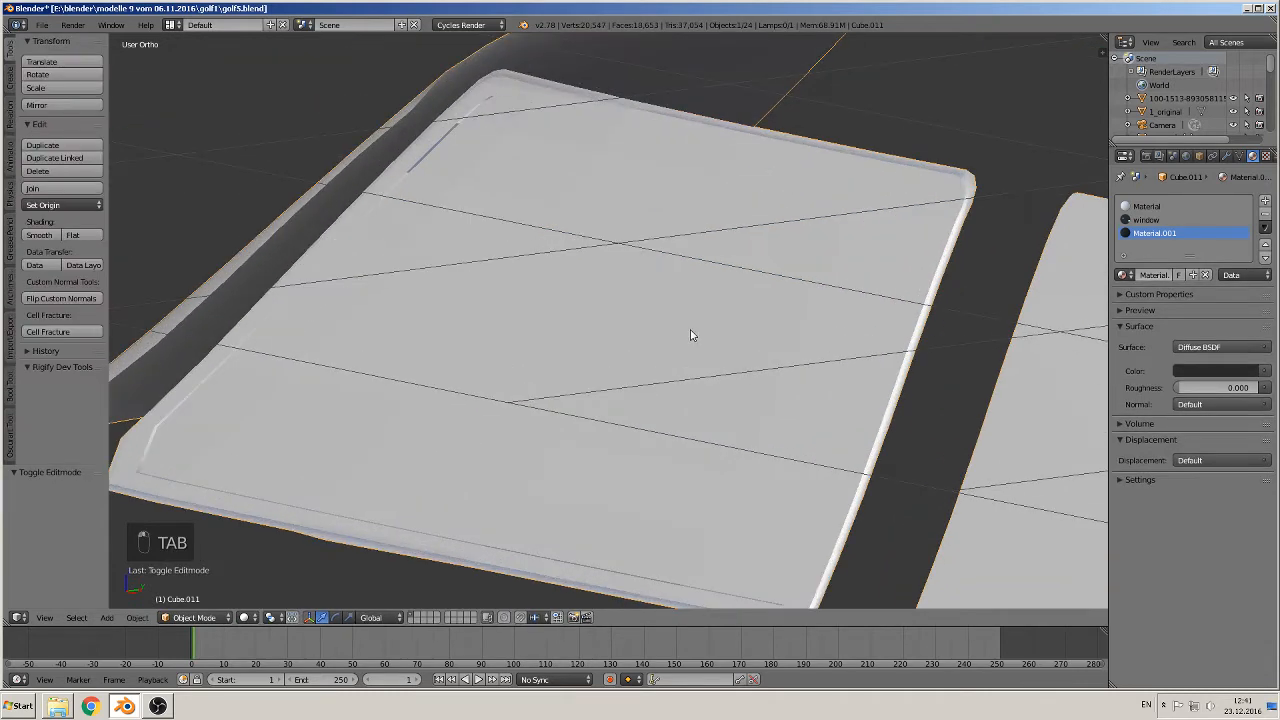
scroll(524, 230, "down", 3)
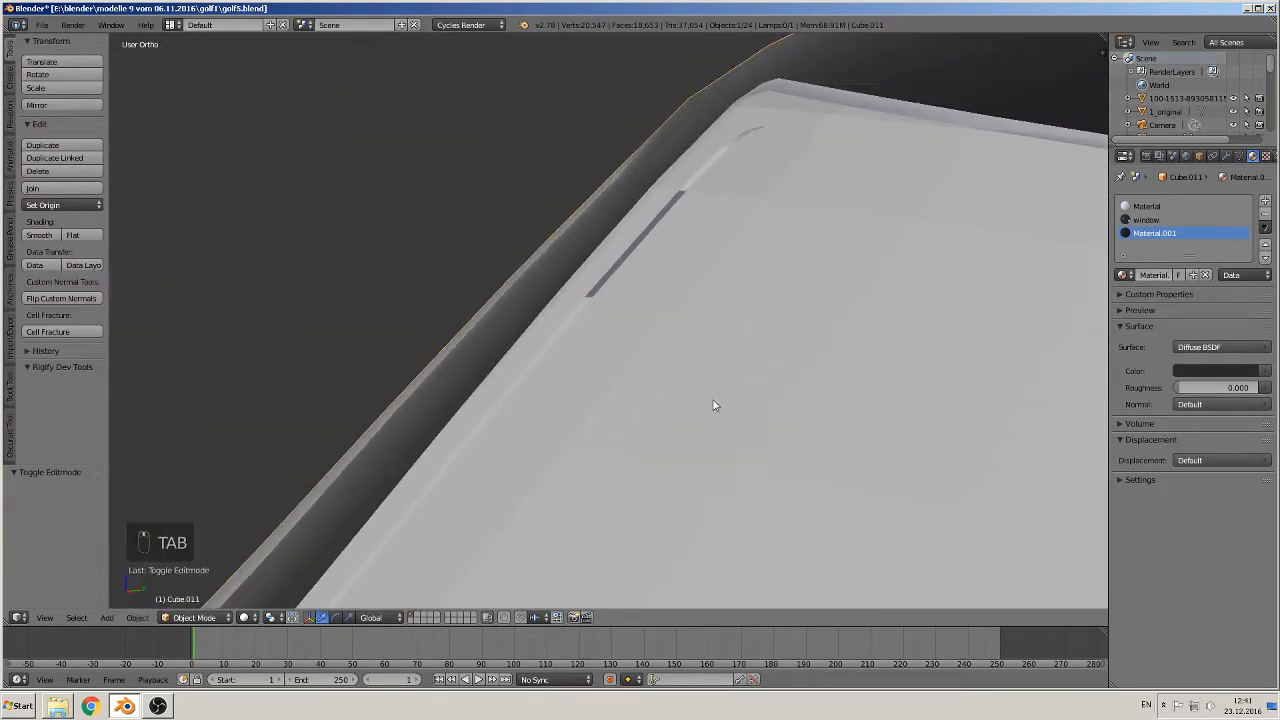
key("Tab")
scroll(617, 267, "up", 2)
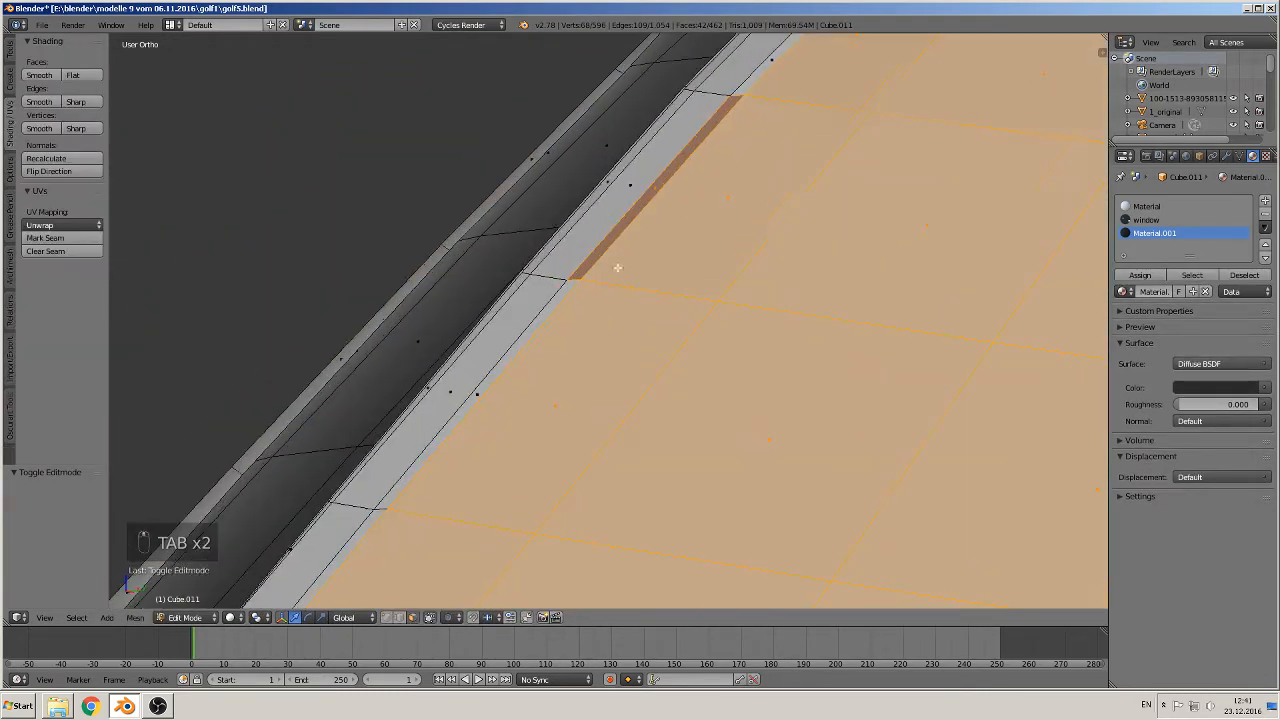
right_click(658, 186)
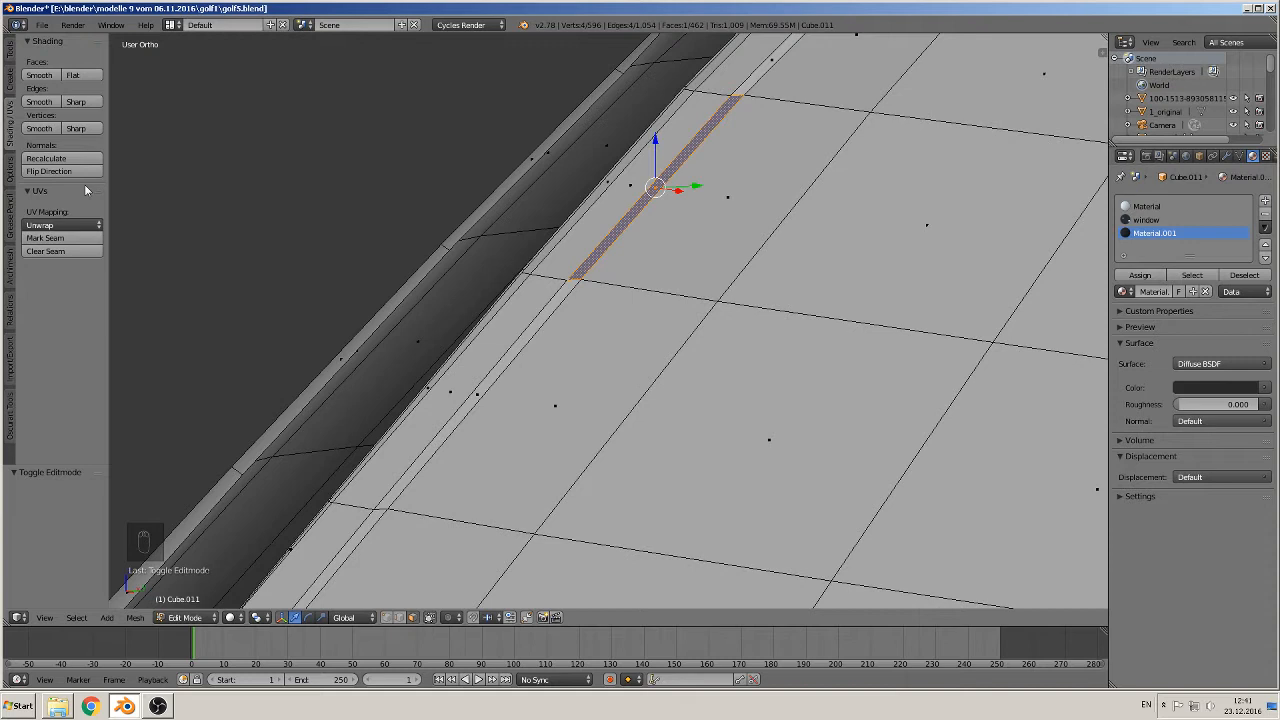
left_click(72, 75)
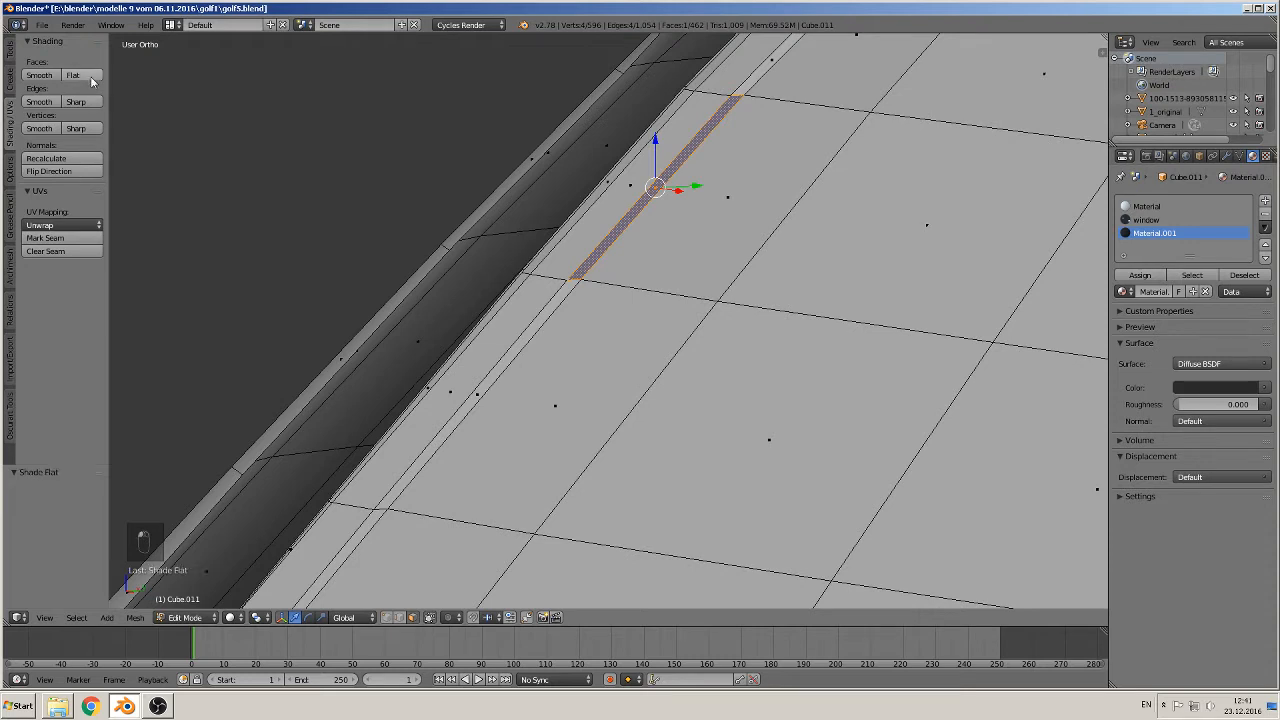
left_click(62, 171)
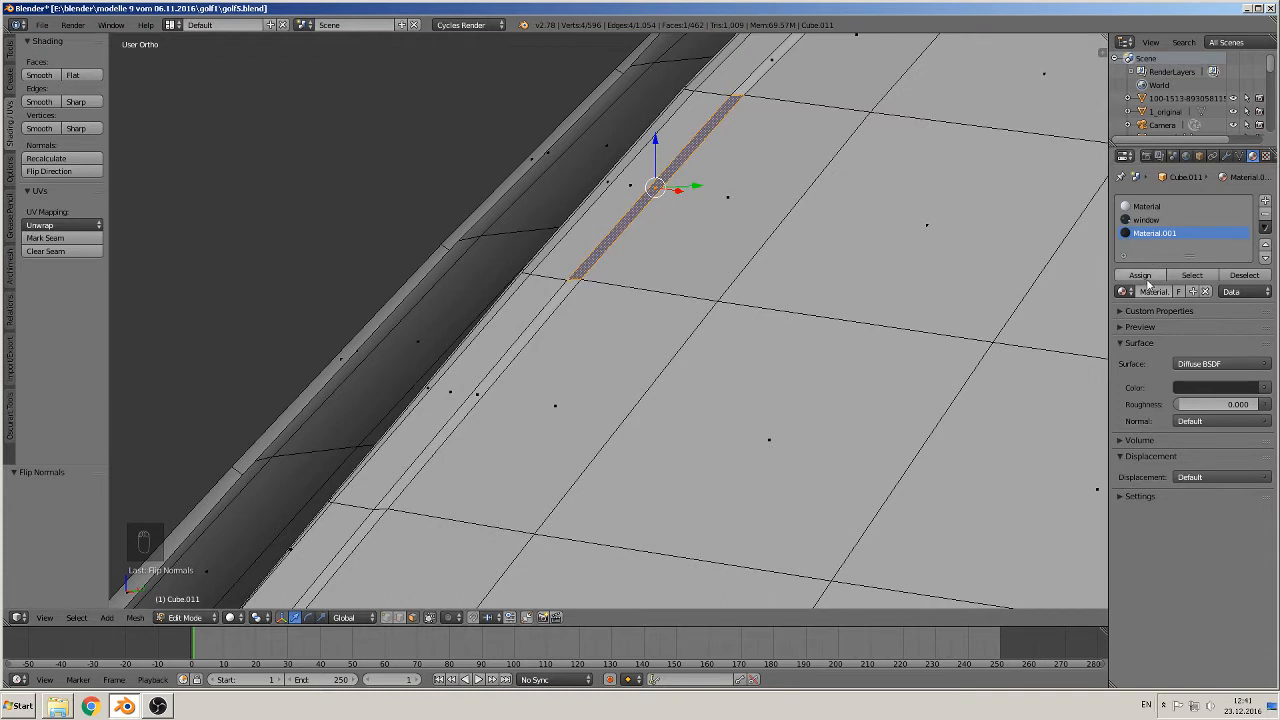
Assign the Material slot to the selected narrow face and clear the selection
left_click(1148, 219)
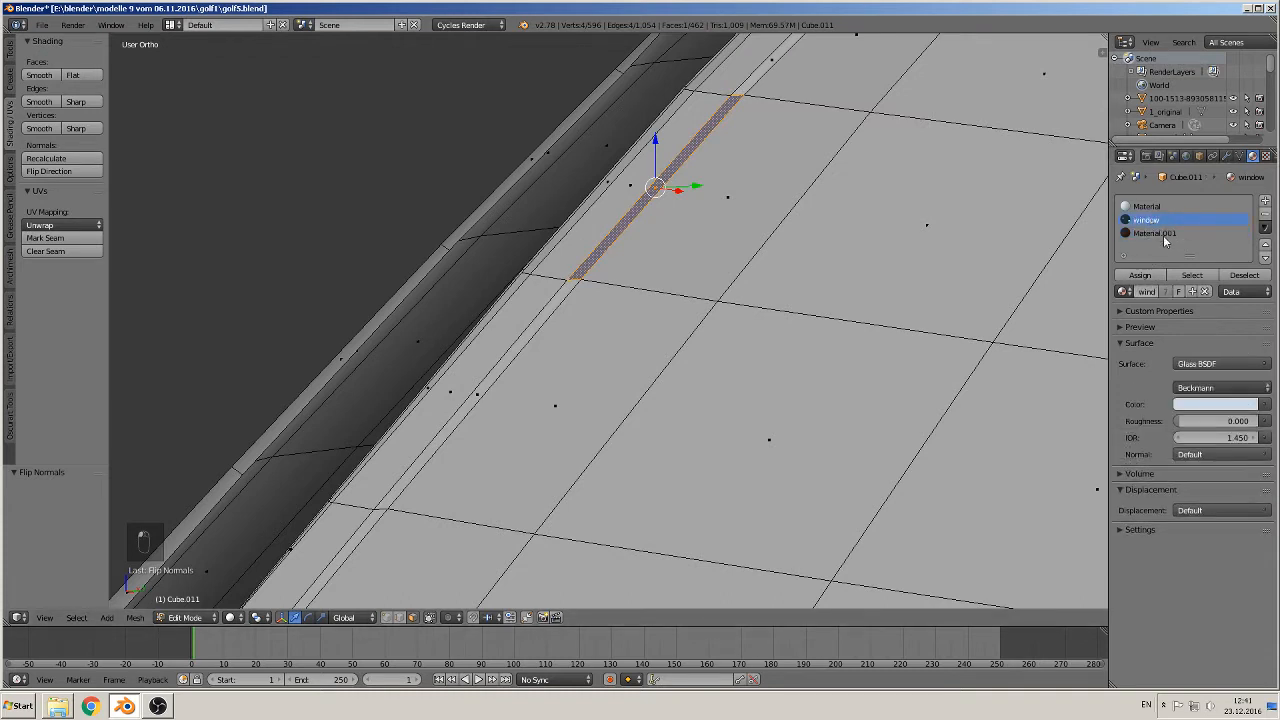
left_click(1150, 207)
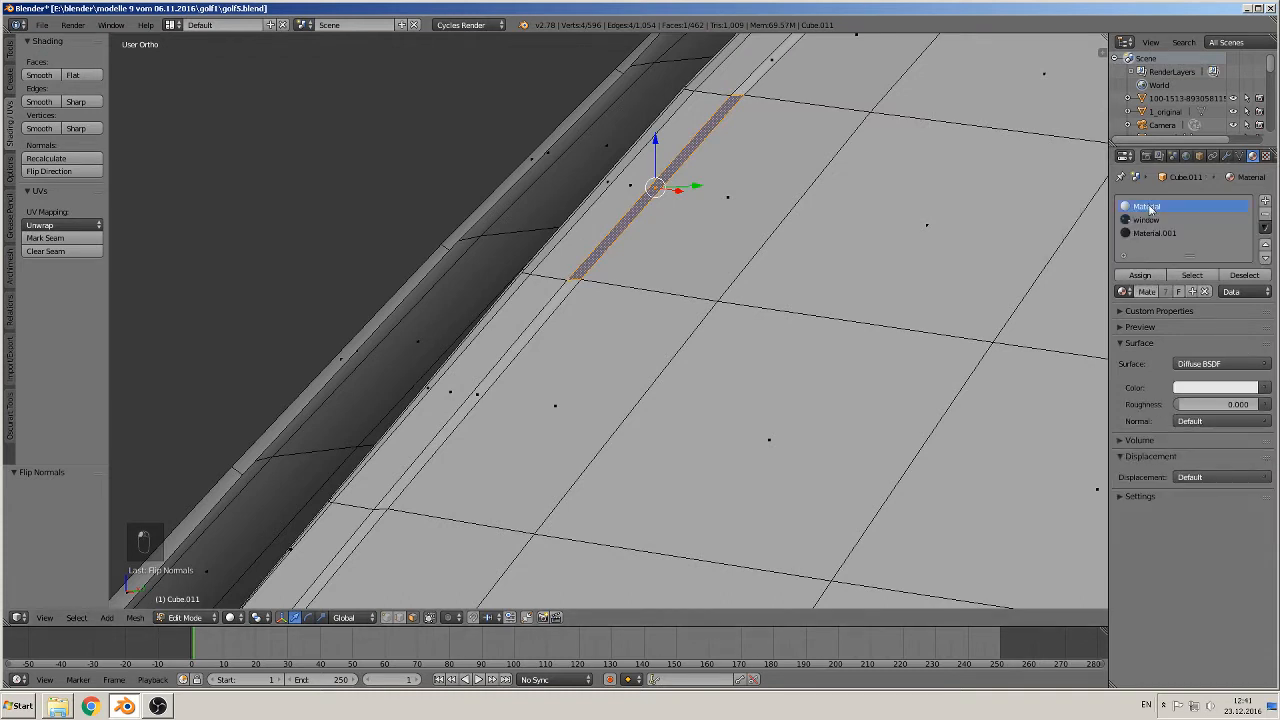
left_click(1146, 276)
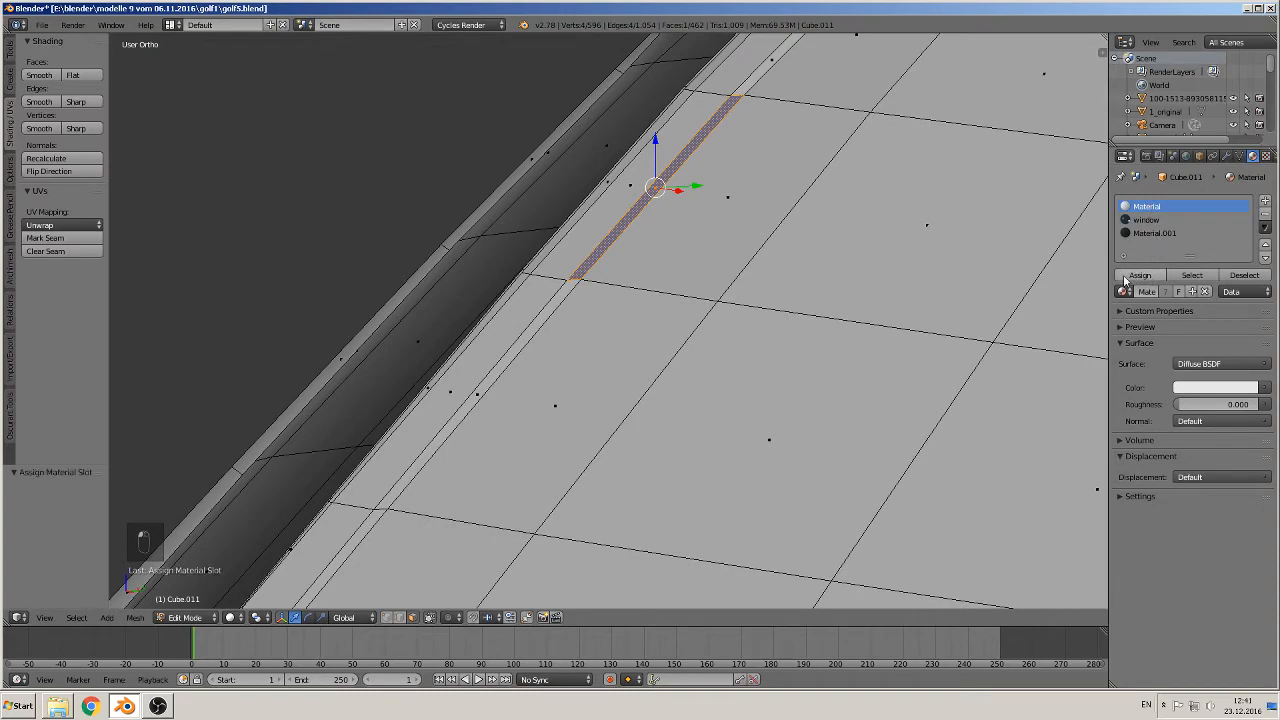
scroll(616, 312, "down", 2)
key("a")
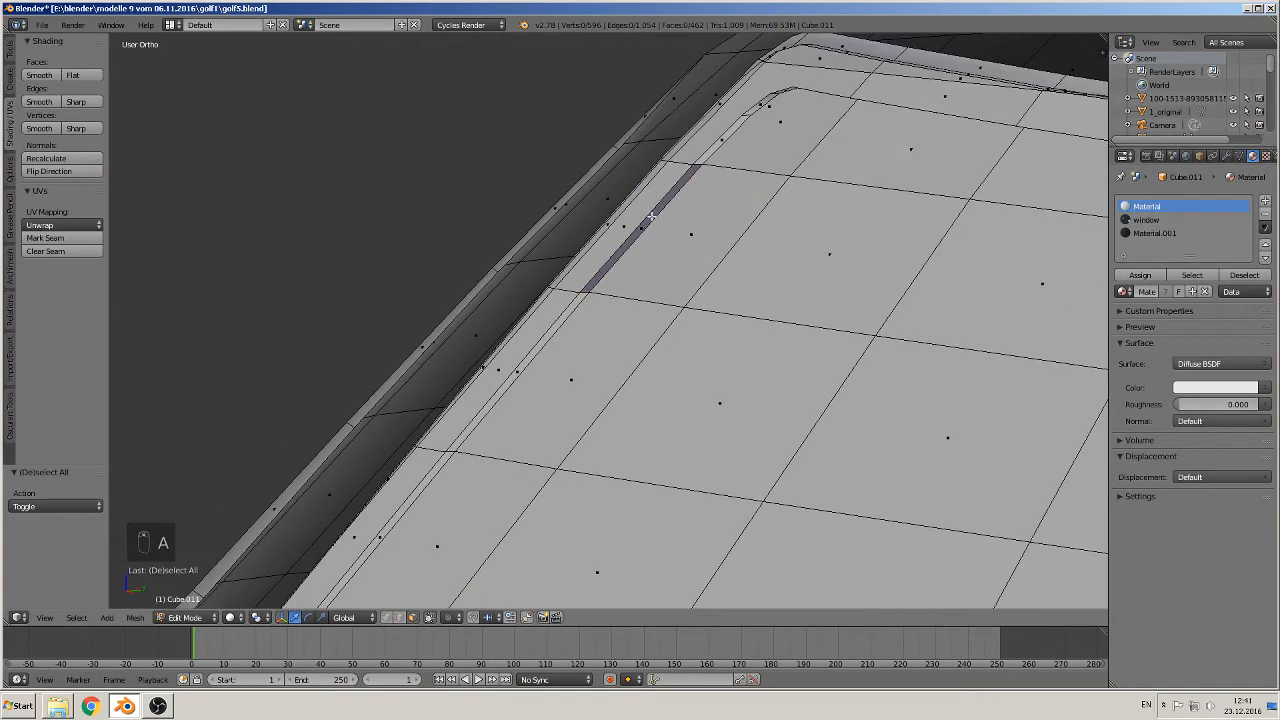
Inspect the window's glass and border shading in Object Mode and return to Edit Mode
scroll(658, 262, "down", 3)
middle_click_drag(677, 283, 765, 303)
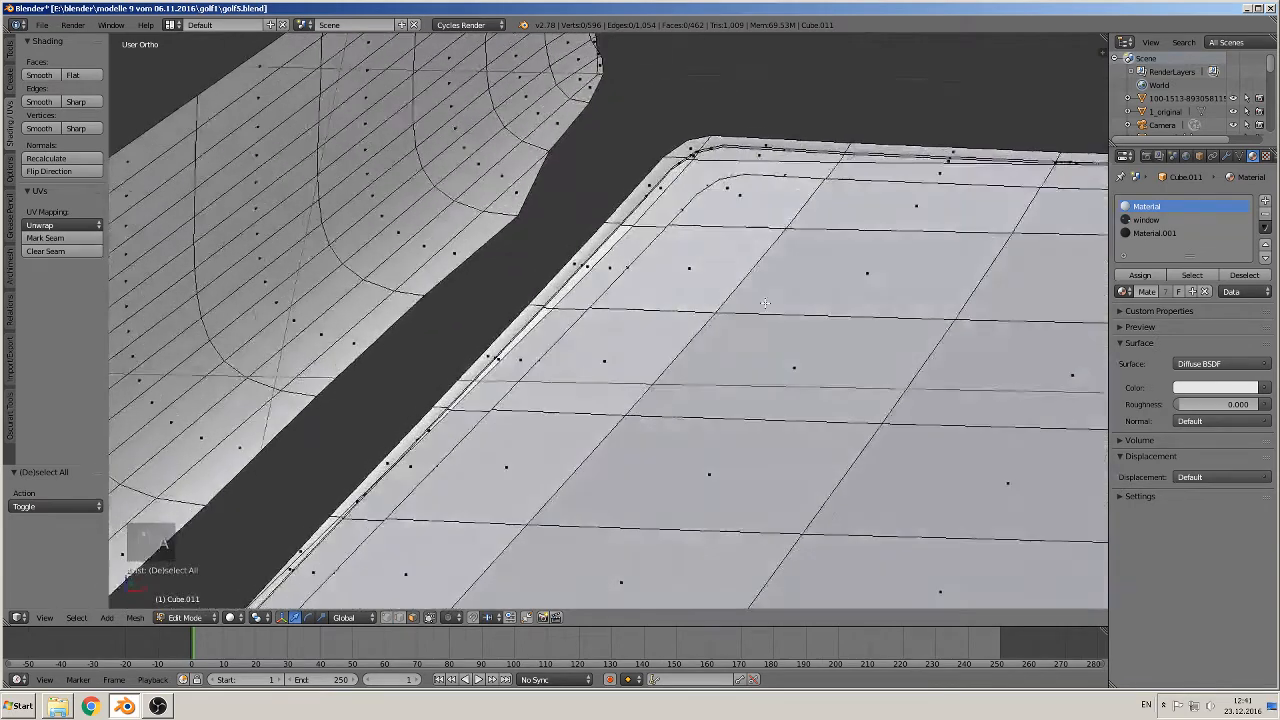
scroll(765, 303, "down", 2)
key("Tab")
scroll(752, 317, "down", 4)
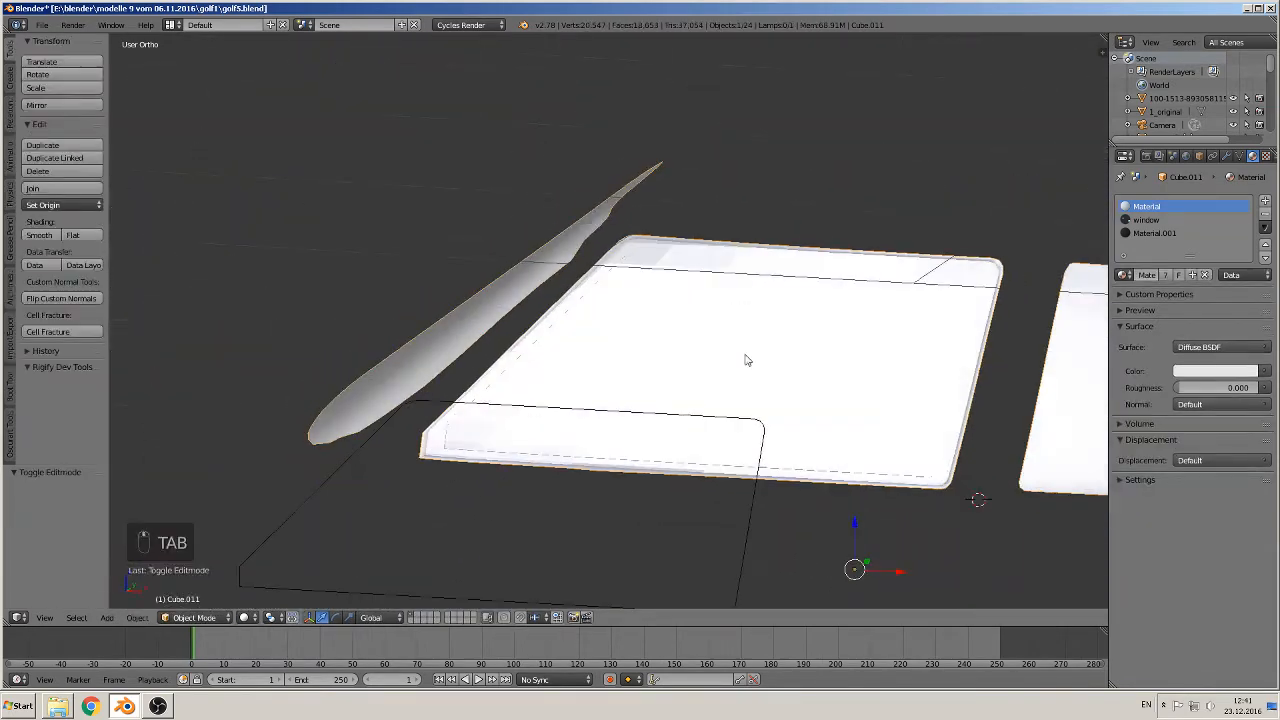
middle_click_drag(745, 360, 717, 351)
scroll(717, 351, "up", 3)
key("Tab")
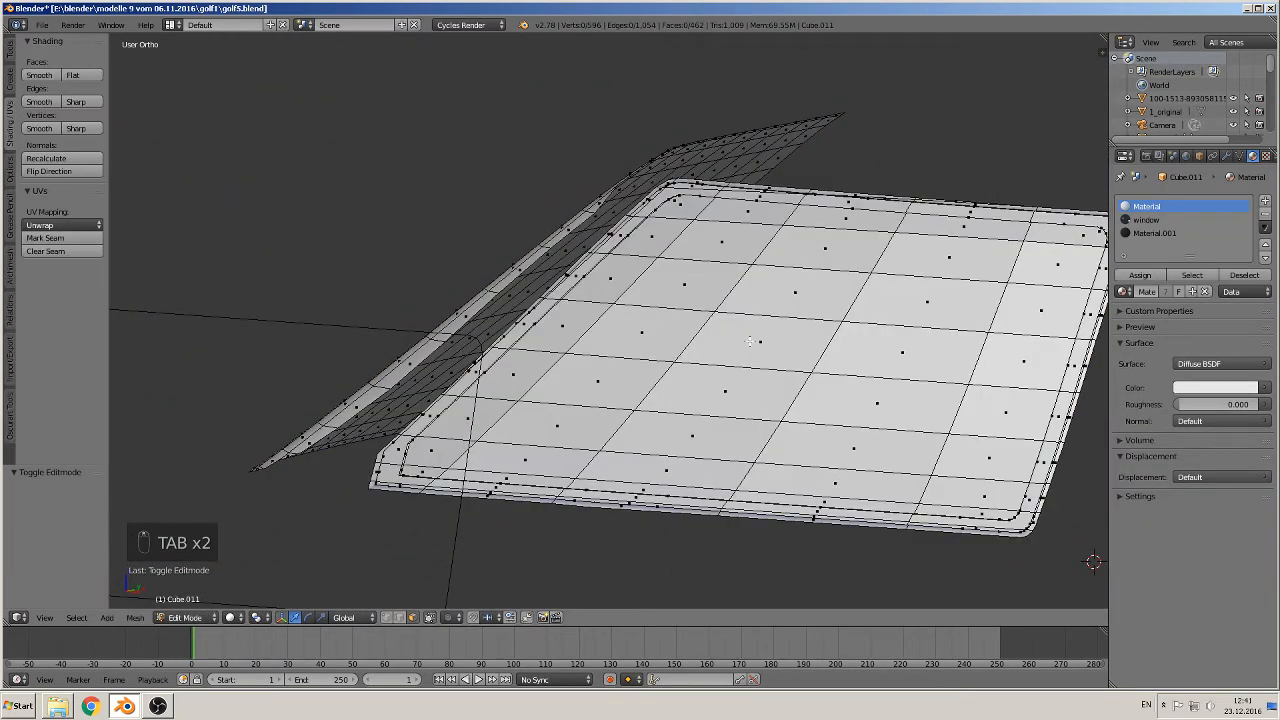
key("ctrl+y")
key("ctrl+y")
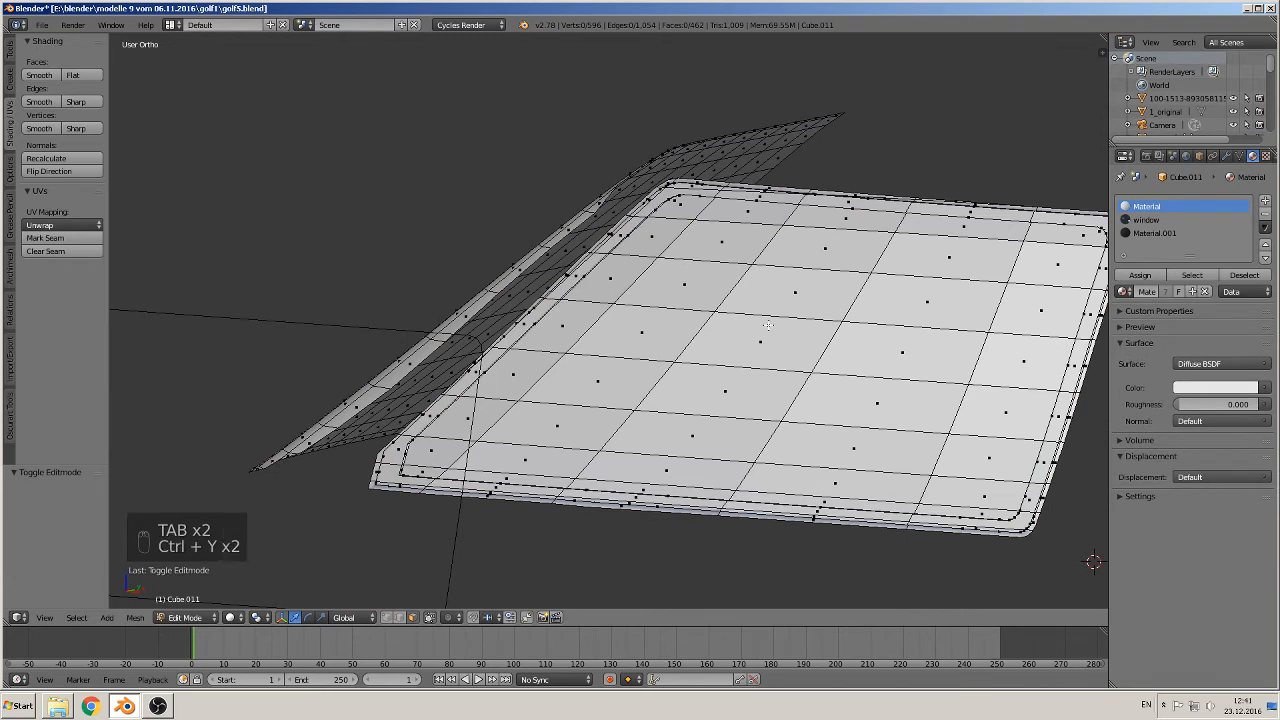
key("ctrl+y")
key("ctrl+y")
key("ctrl+y")
key("ctrl+y")
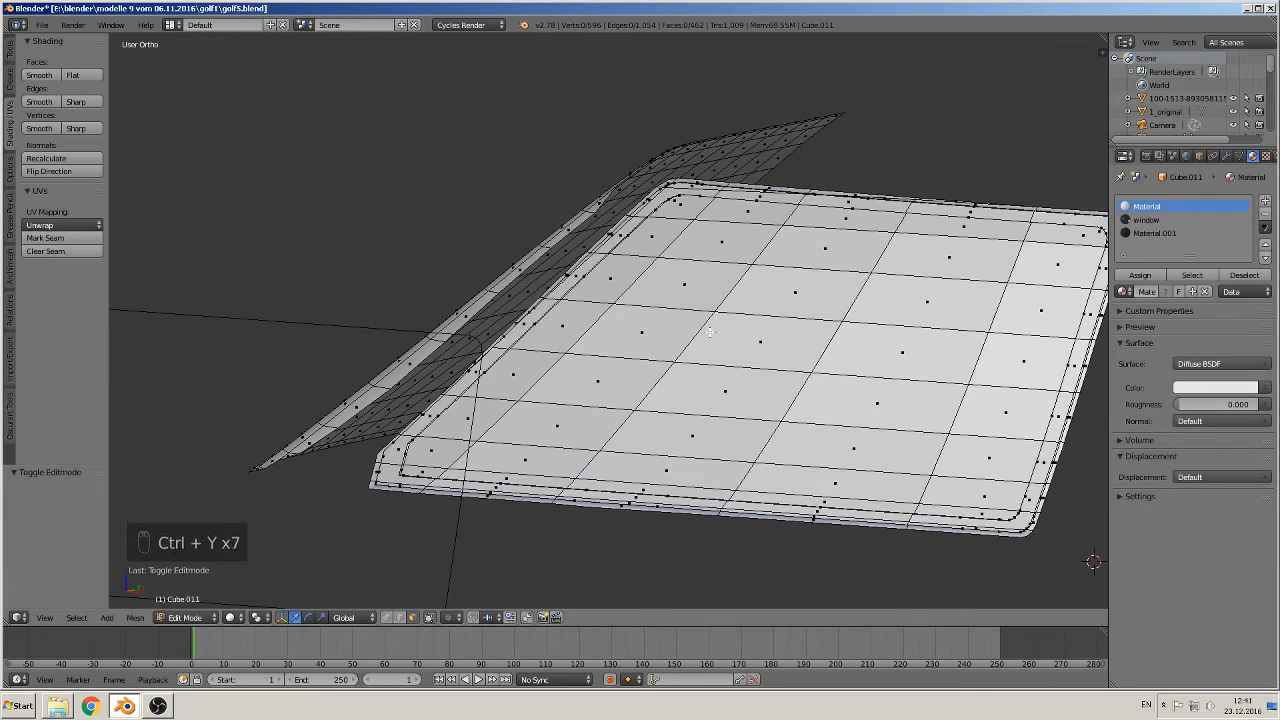
key("Tab")
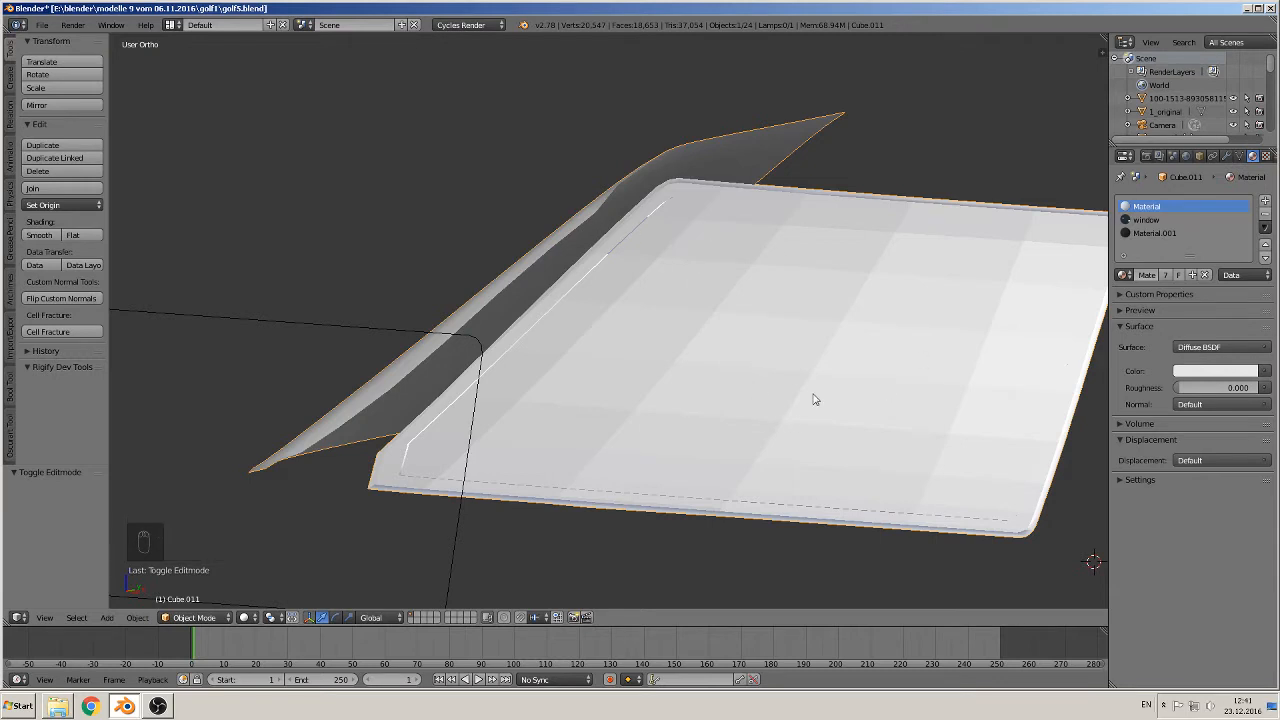
key("Tab")
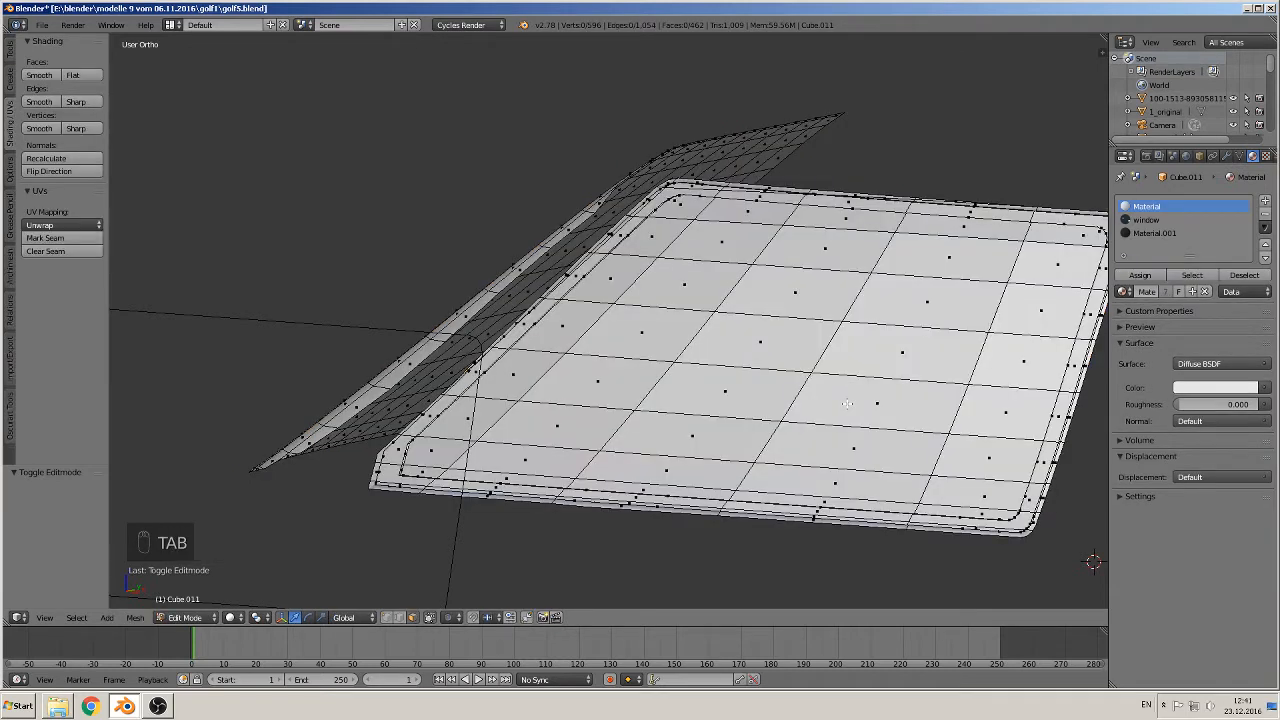
key("ctrl+y")
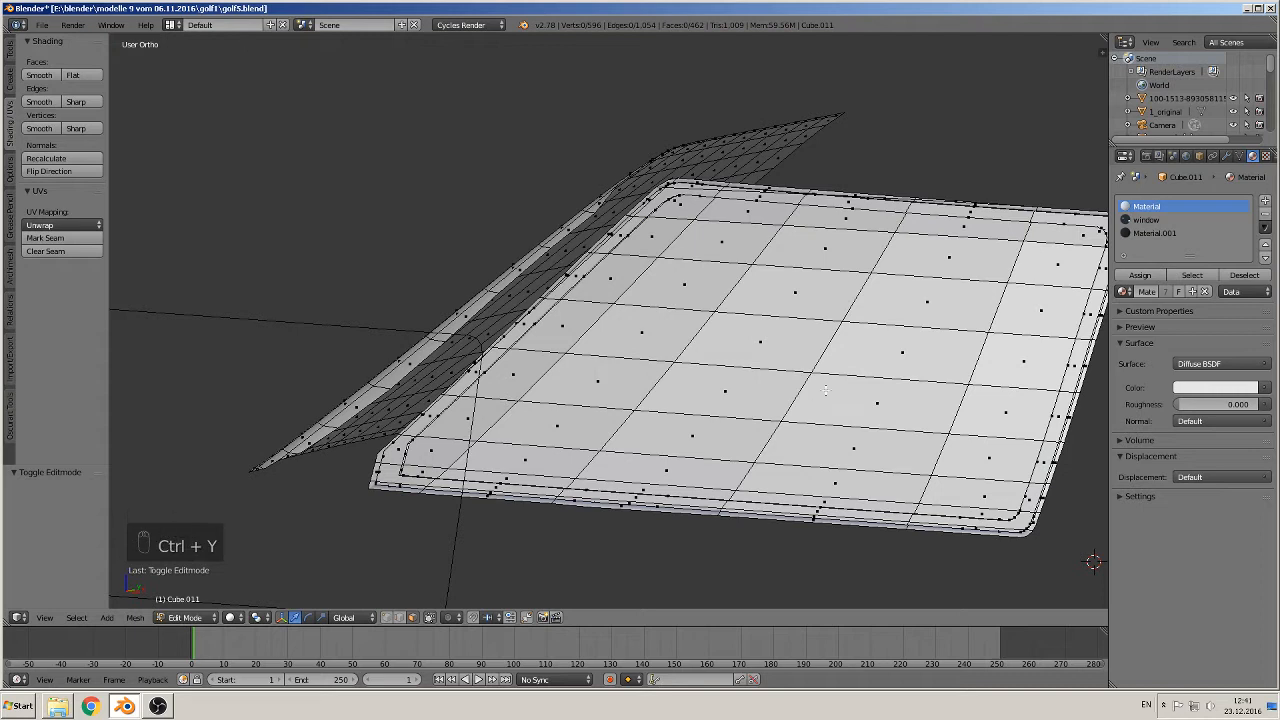
key("ctrl+y")
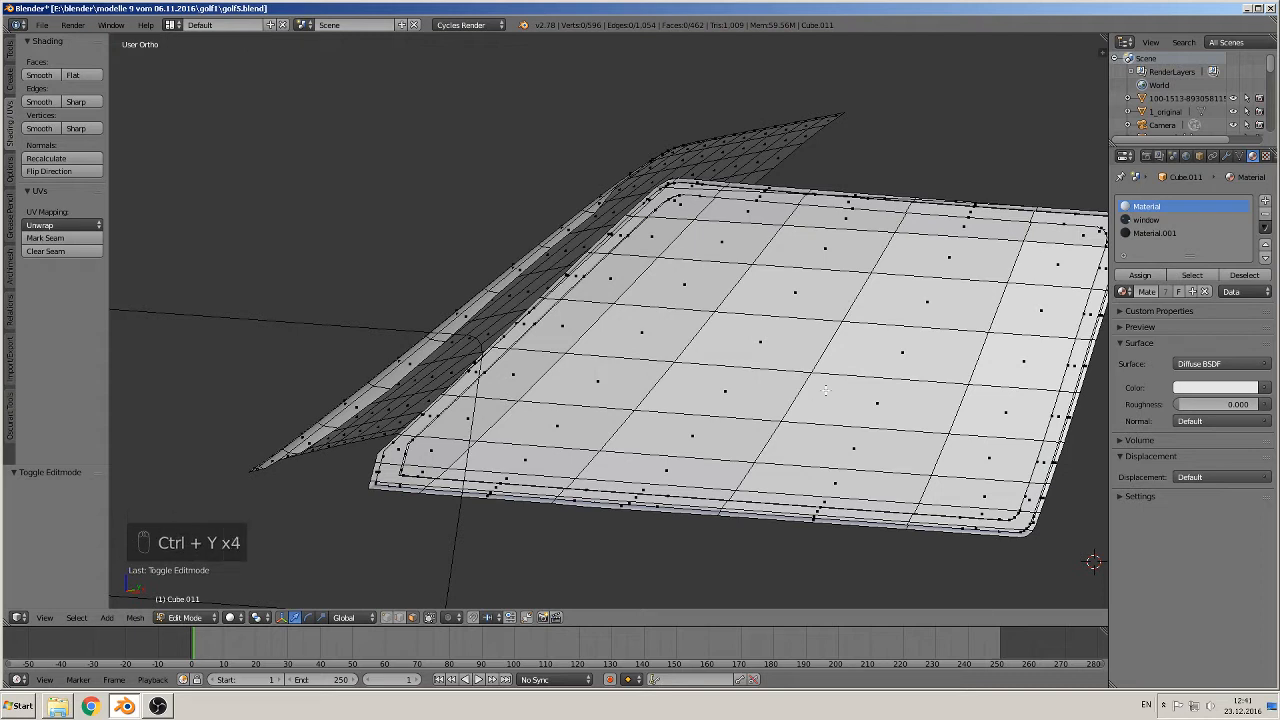
key("Tab")
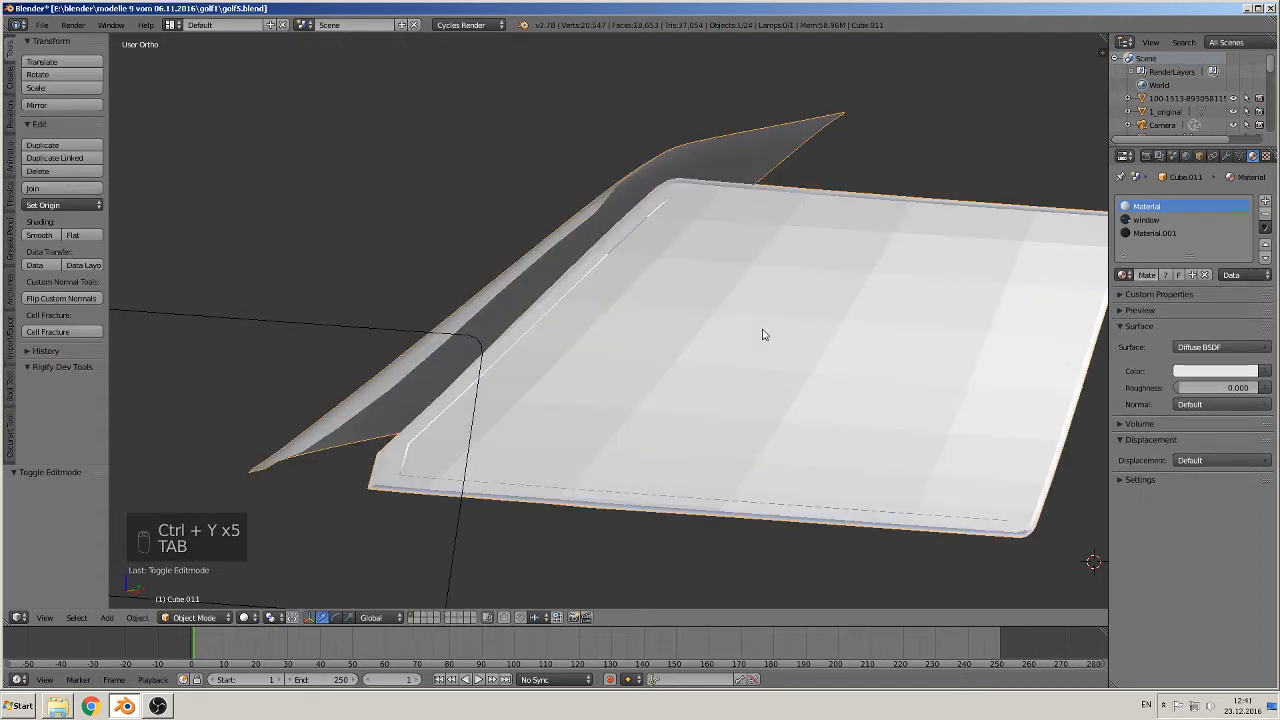
key("ctrl+y")
key("ctrl+y")
key("ctrl+y")
key("ctrl+y")
key("ctrl+y")
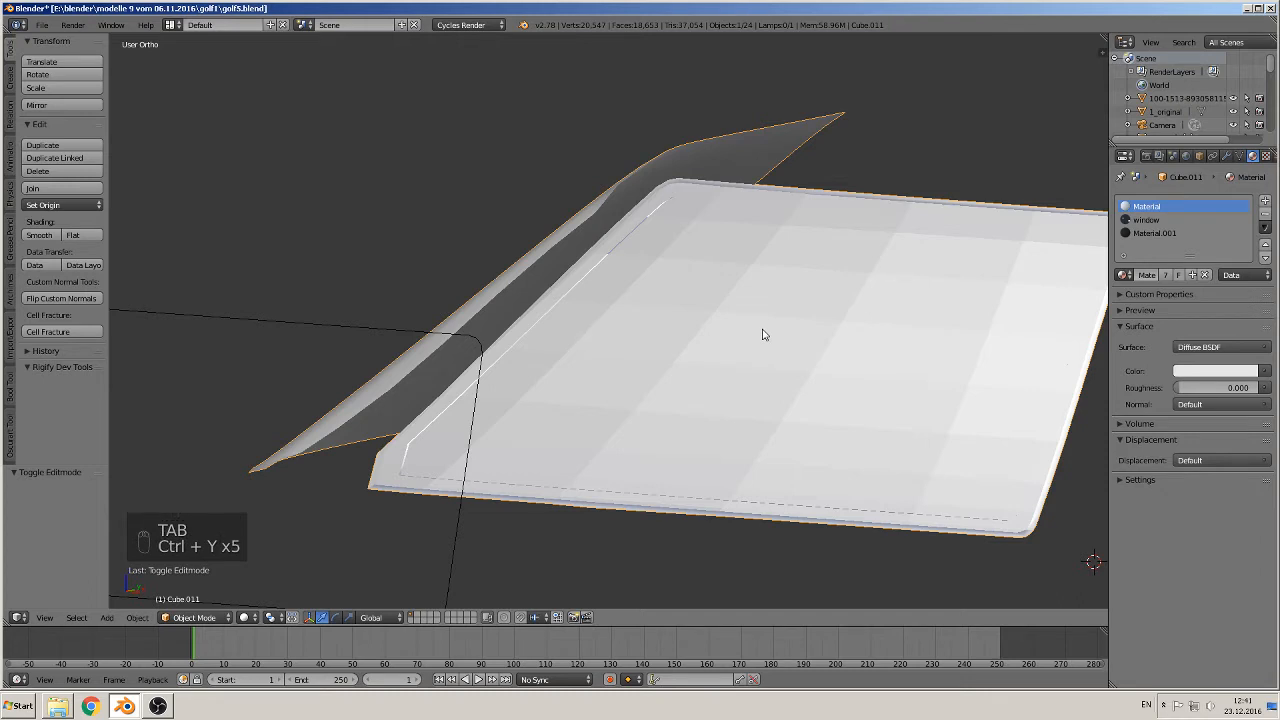
key("ctrl+y")
key("ctrl+y")
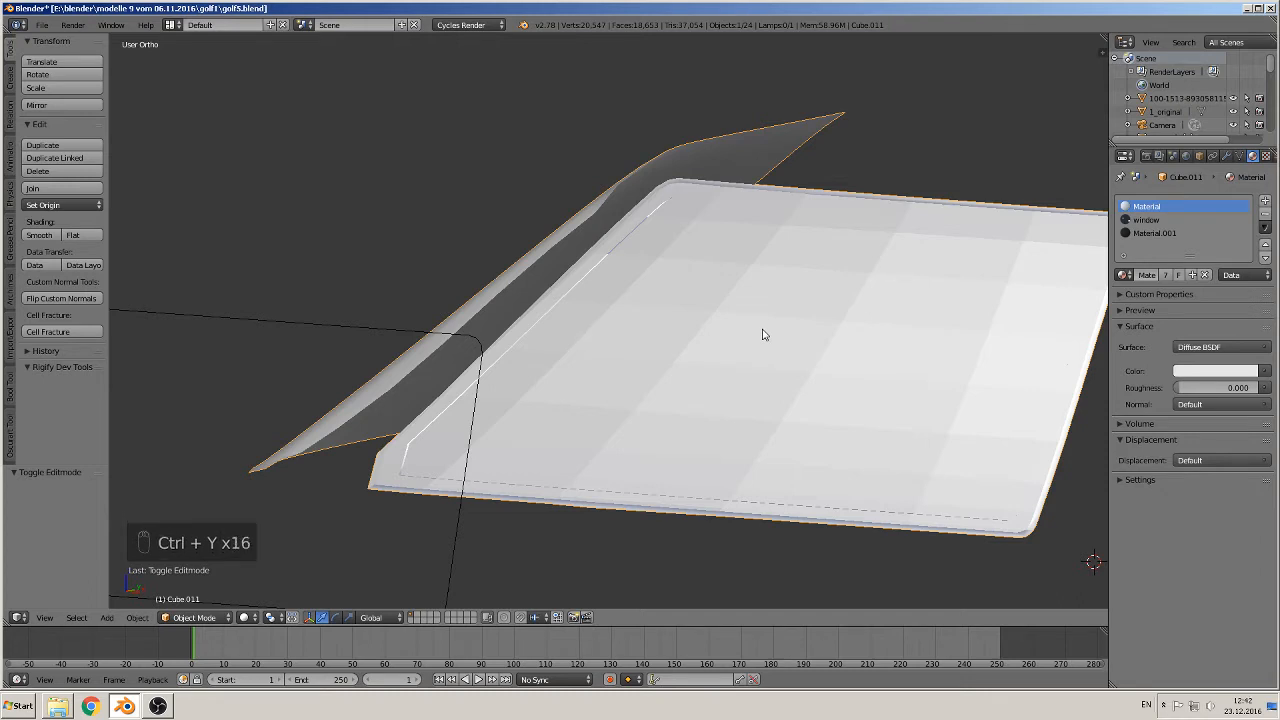
Circle-select the window's inner glass faces in Edit Mode and deselect the border faces caught along the lower edge
key("Tab")
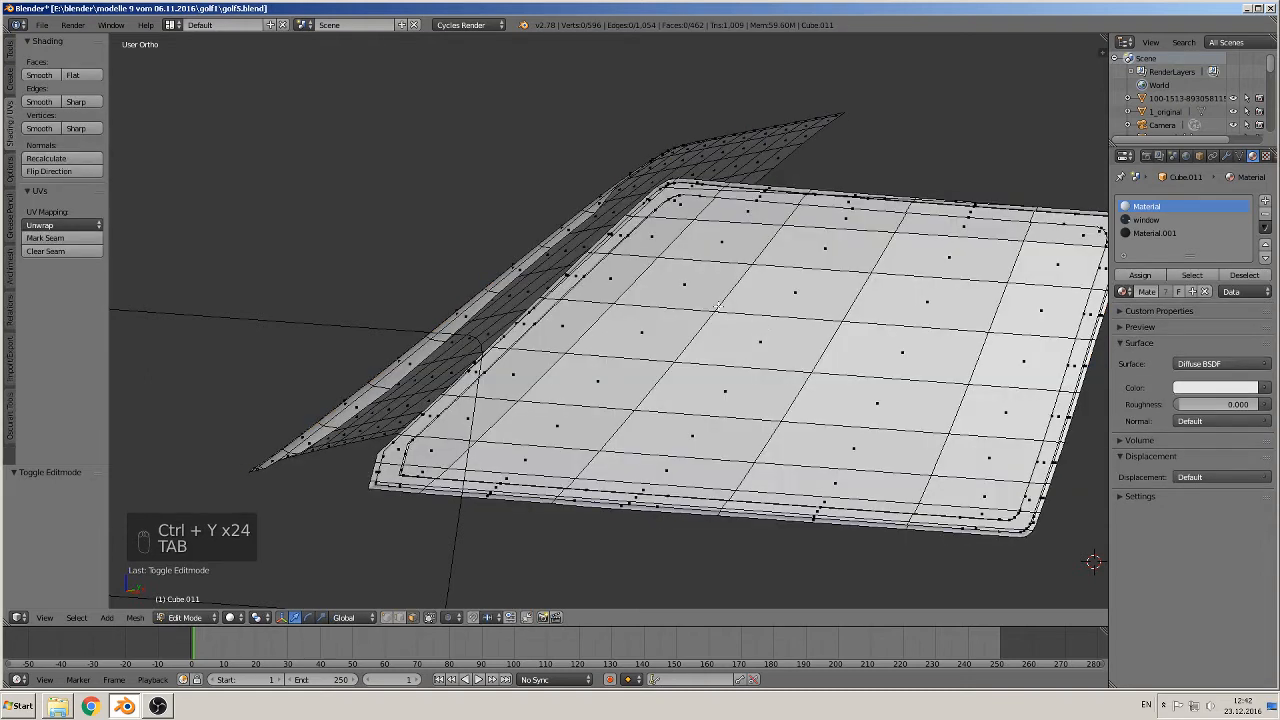
key("c")
mouse_move(700, 212)
left_mouse_down()
mouse_move(700, 230)
mouse_move(565, 380)
mouse_move(497, 440)
mouse_move(458, 440)
mouse_move(463, 458)
mouse_move(700, 487)
mouse_move(948, 492)
mouse_move(1040, 320)
mouse_move(930, 240)
mouse_move(800, 225)
mouse_move(728, 338)
mouse_move(726, 434)
left_mouse_up()
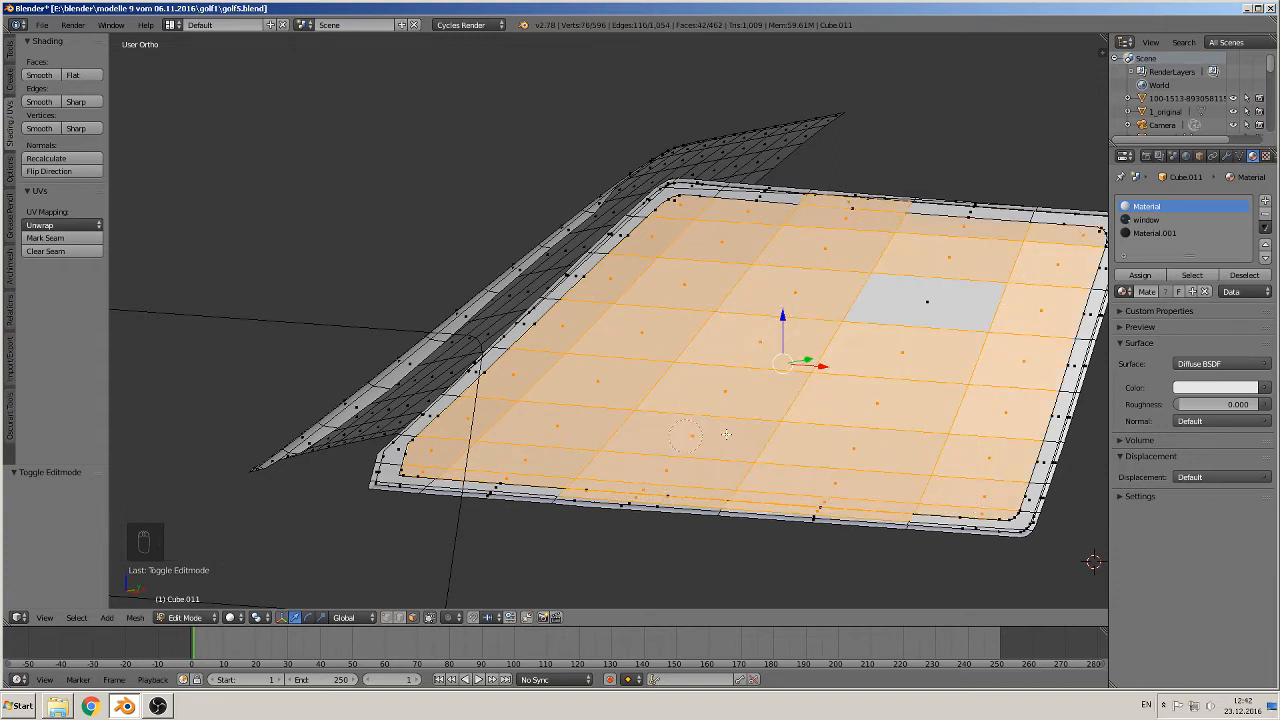
right_click(817, 513, "shift")
right_click(691, 500, "shift")
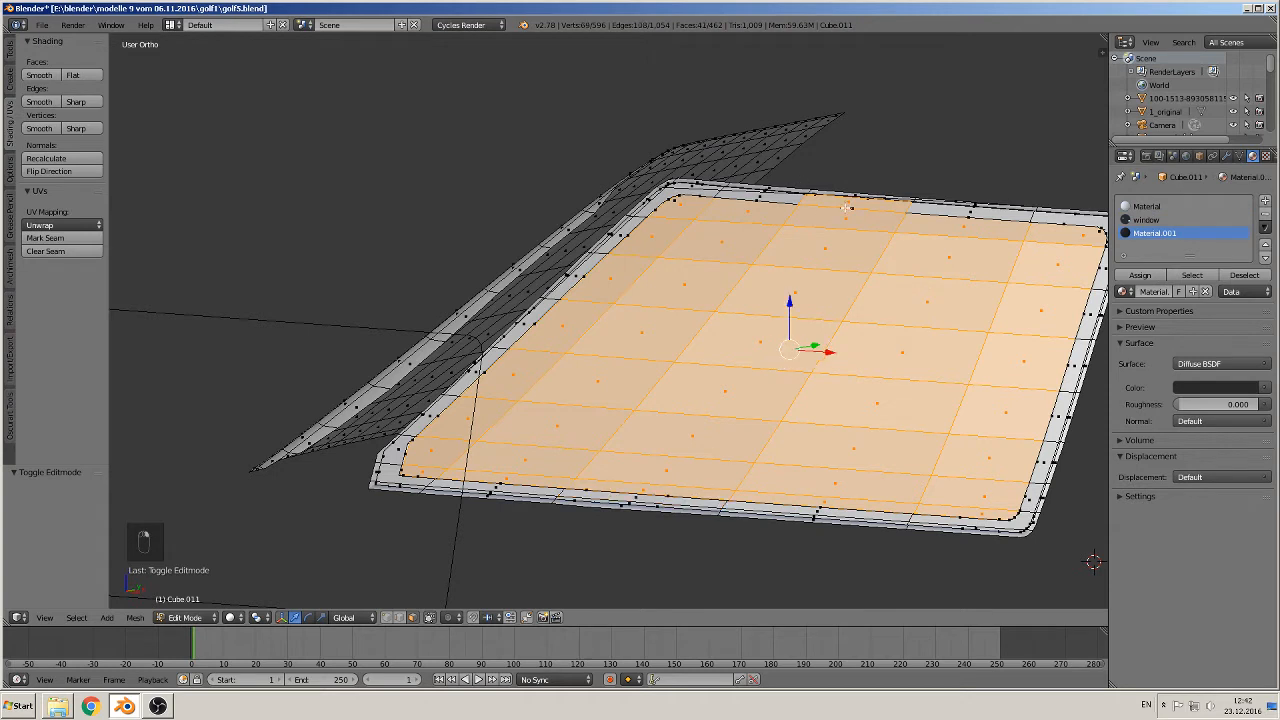
Deselect the stray border face at the front side window's upper edge and shade the remaining selected faces smooth
right_click(846, 206, "shift")
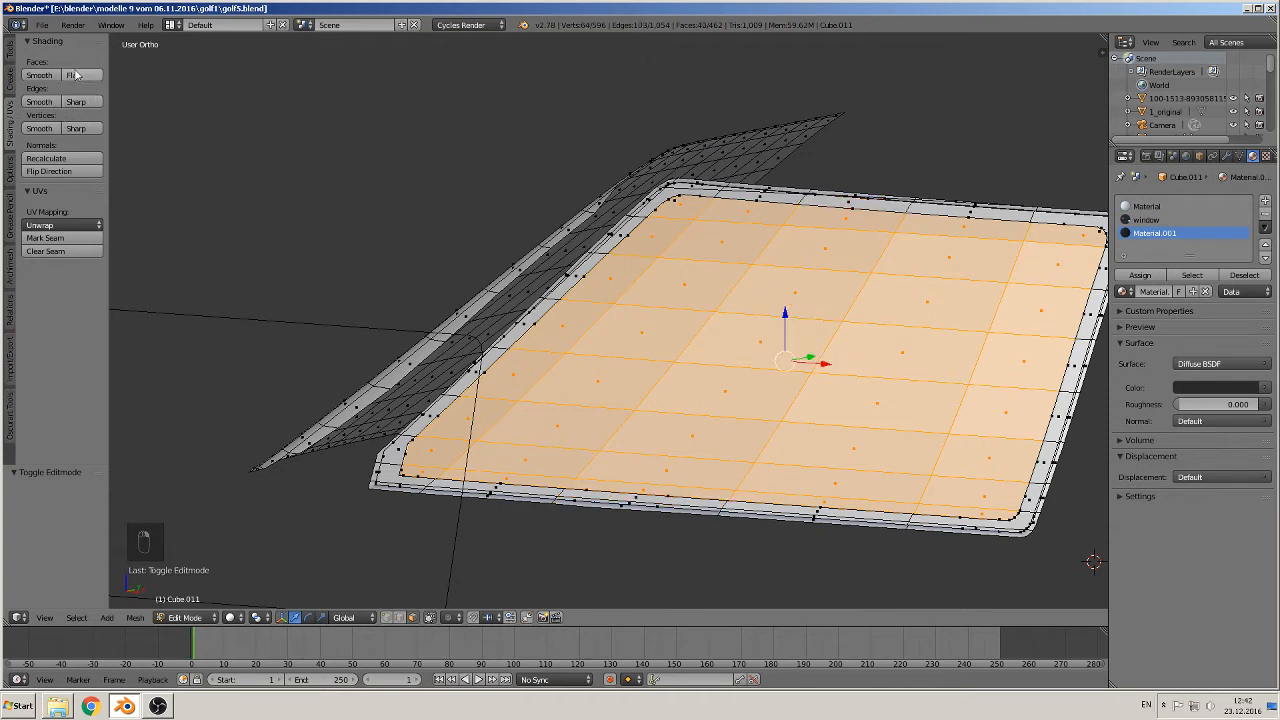
left_click(39, 75)
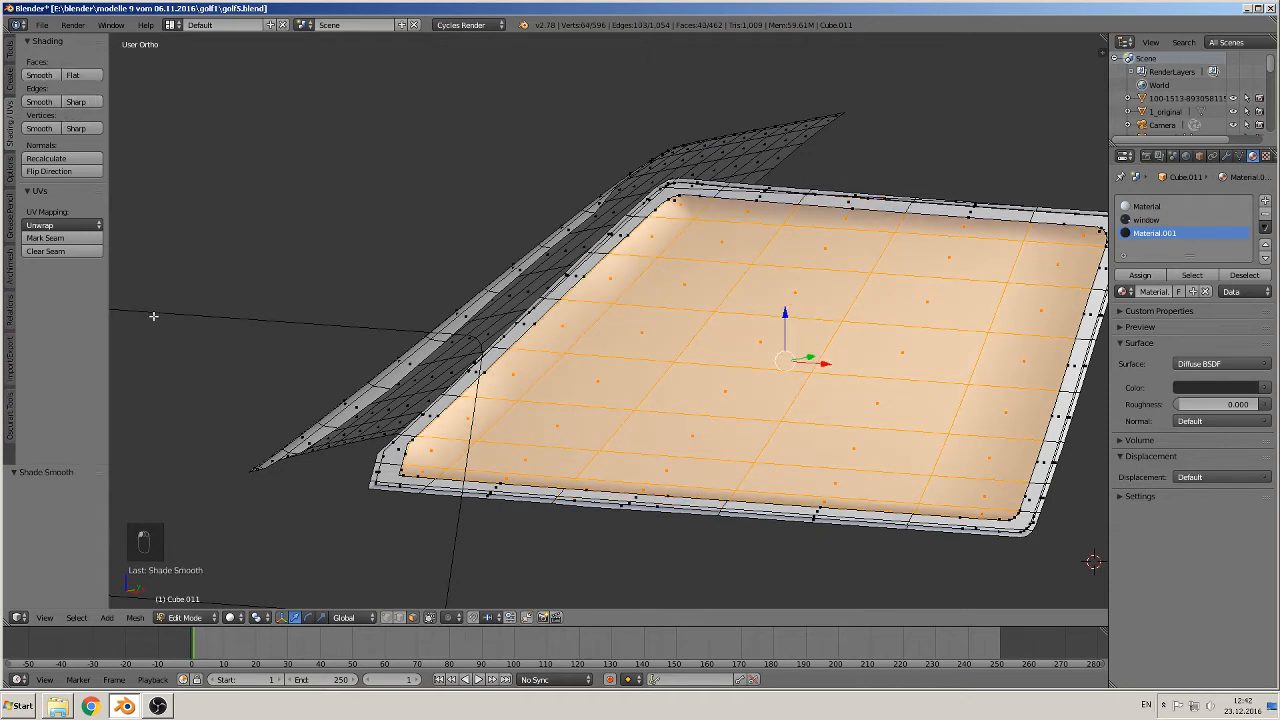
key("Tab")
middle_click_drag(986, 400, 606, 264)
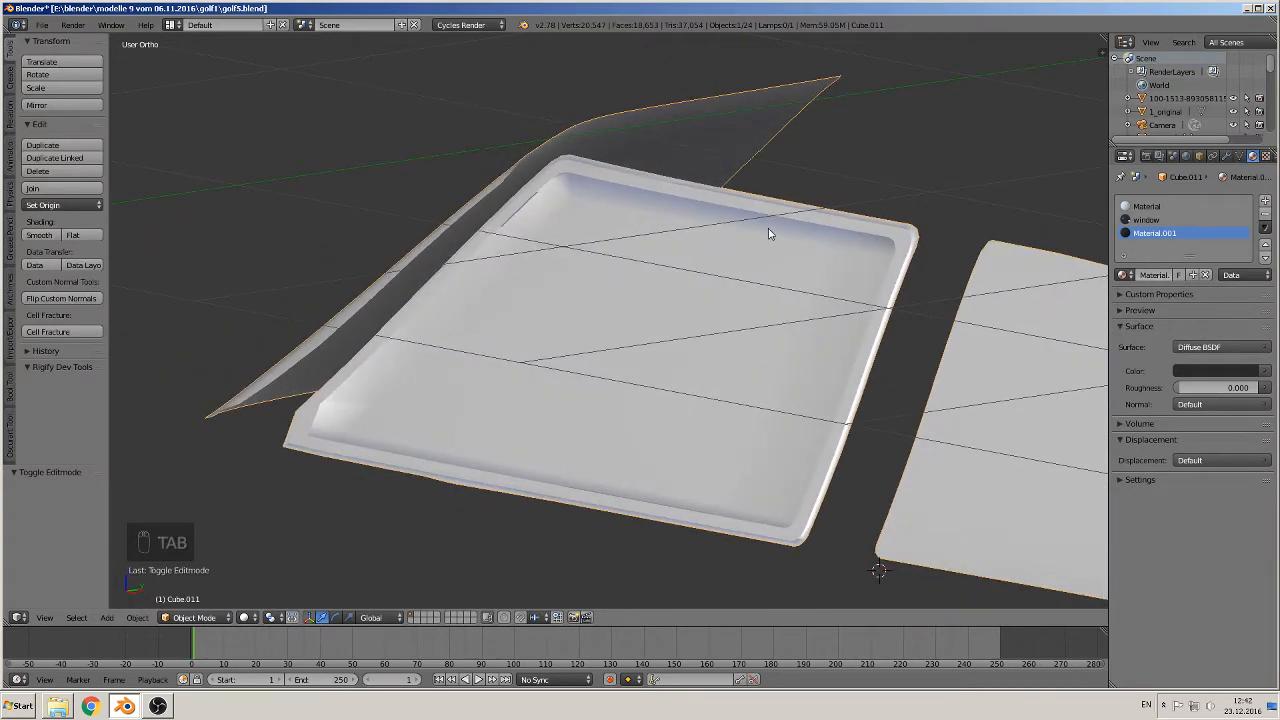
Add an Edge Split modifier to the window panes object
left_click(1228, 158)
left_click(1153, 203)
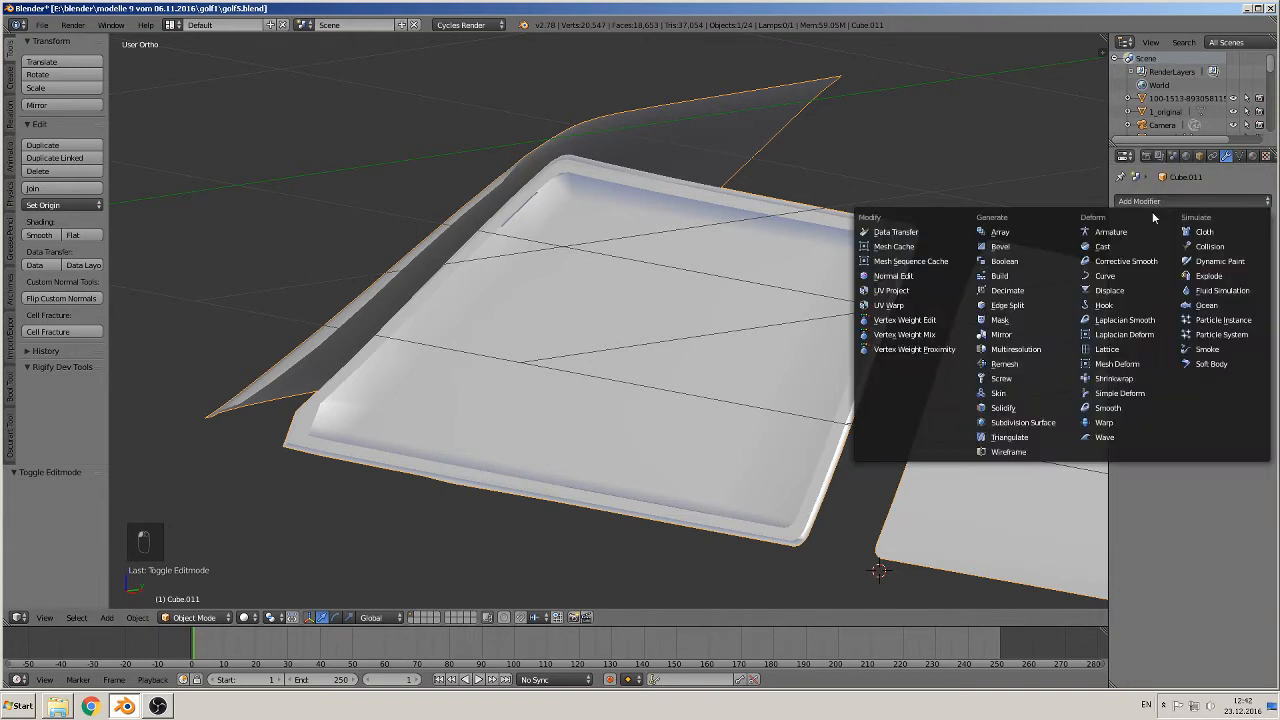
left_click(1045, 305)
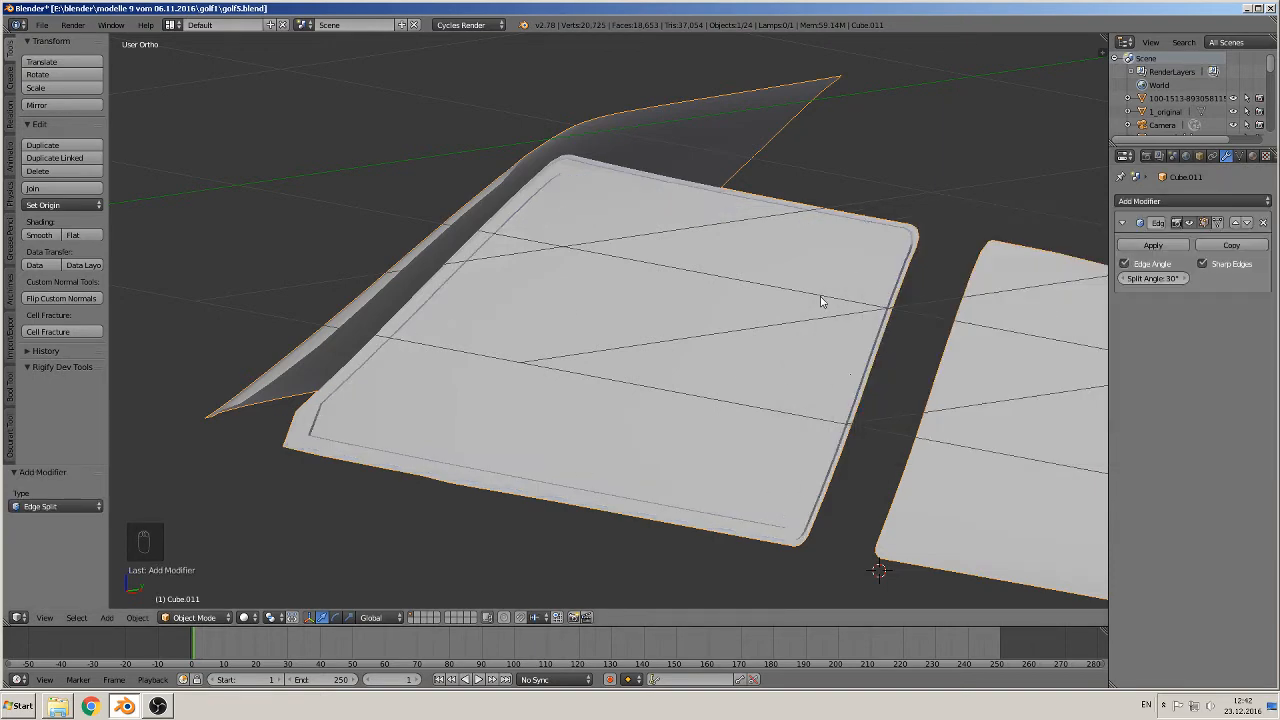
middle_click_drag(821, 297, 875, 336)
middle_click_drag(858, 383, 628, 437)
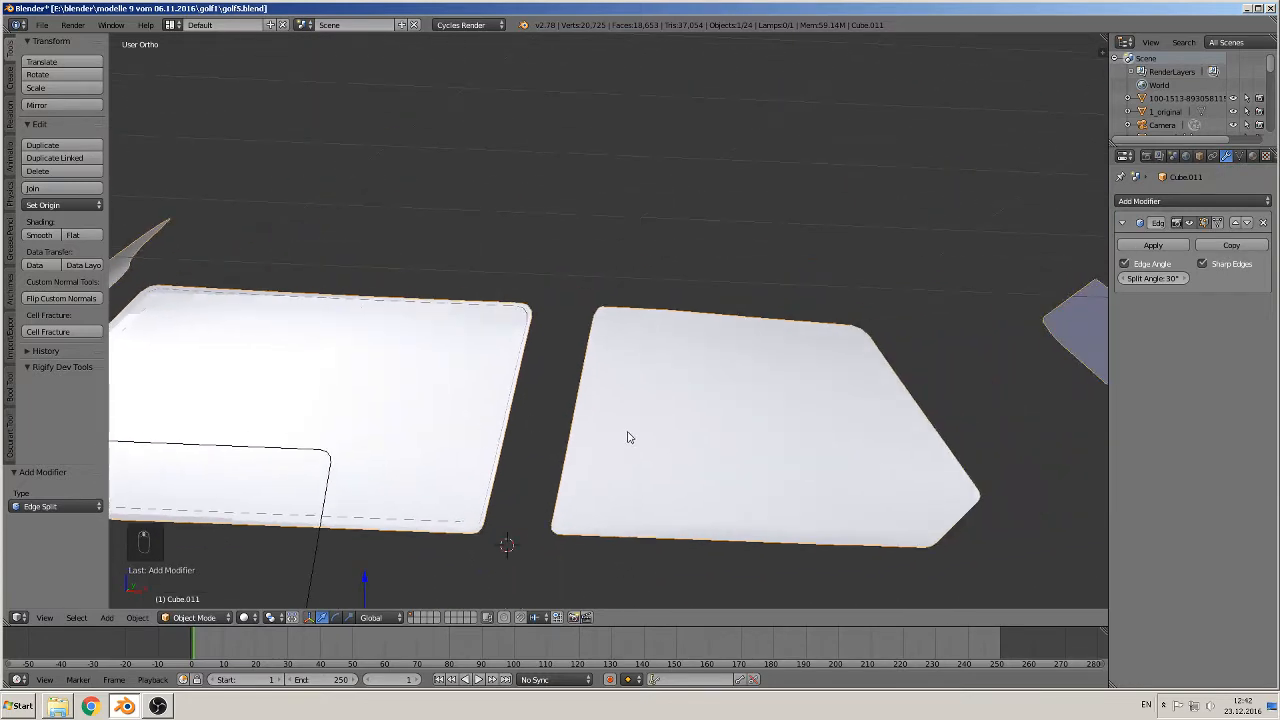
scroll(677, 446, "down", 2)
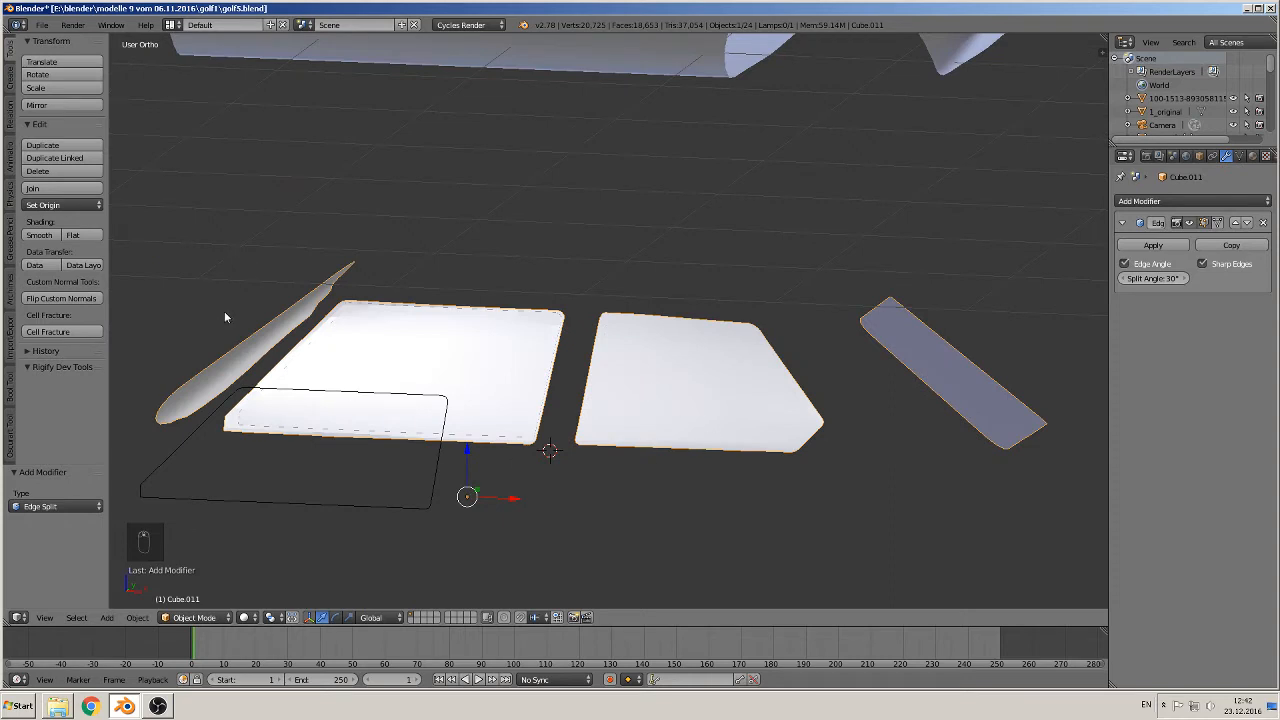
Deselect everything and move the front side window outline off its pane beside the other outlines, about 6.93 along X and 6.21 along Z
key("Tab")
key("Tab")
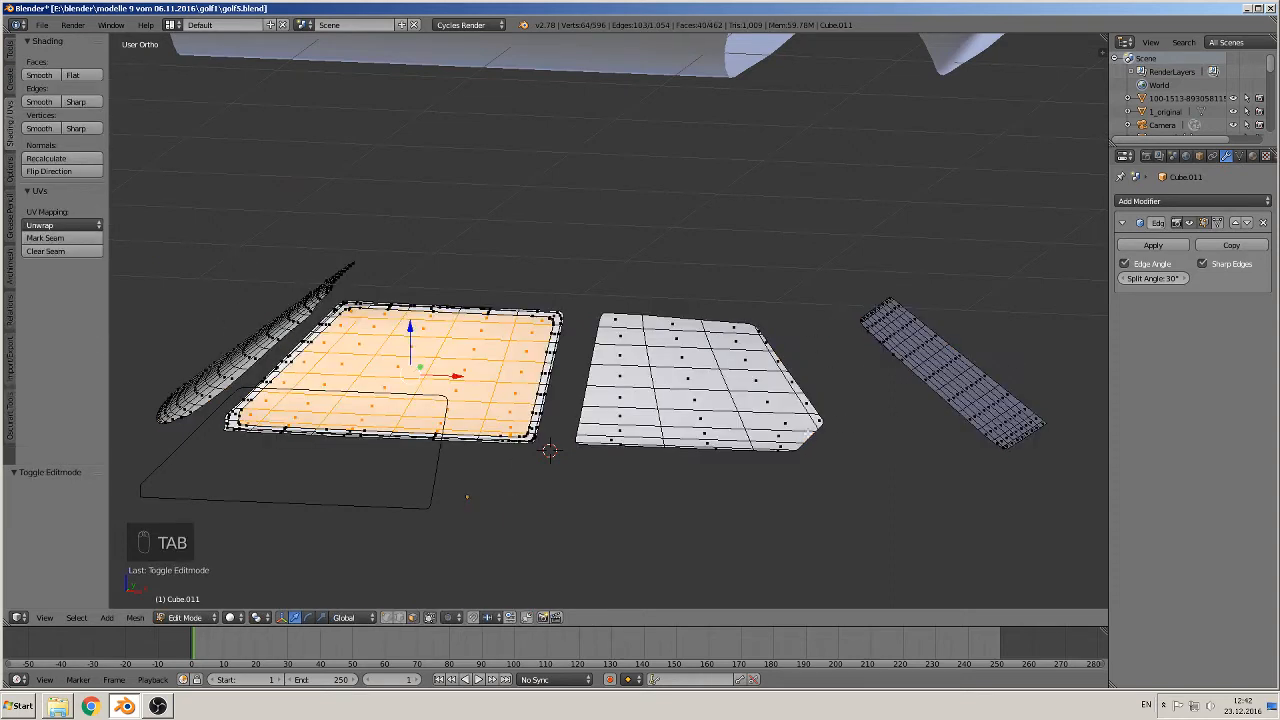
key("a")
key("a")
key("a")
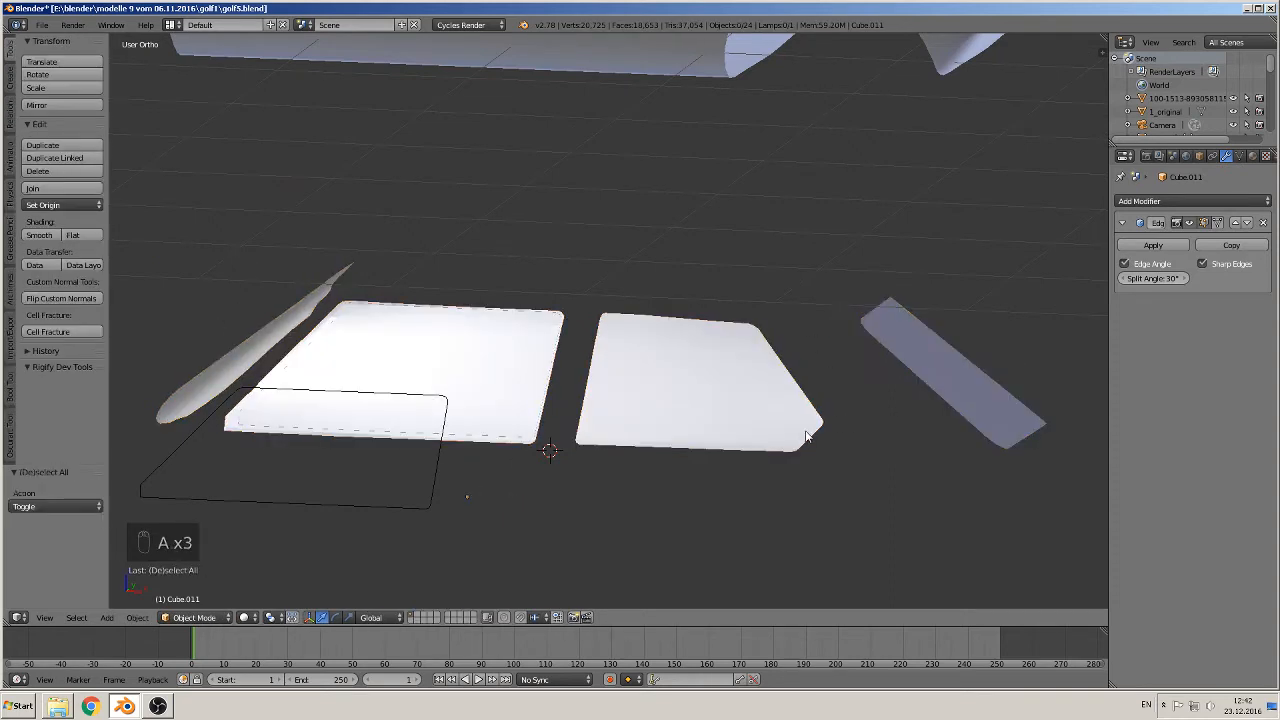
key("KP_1")
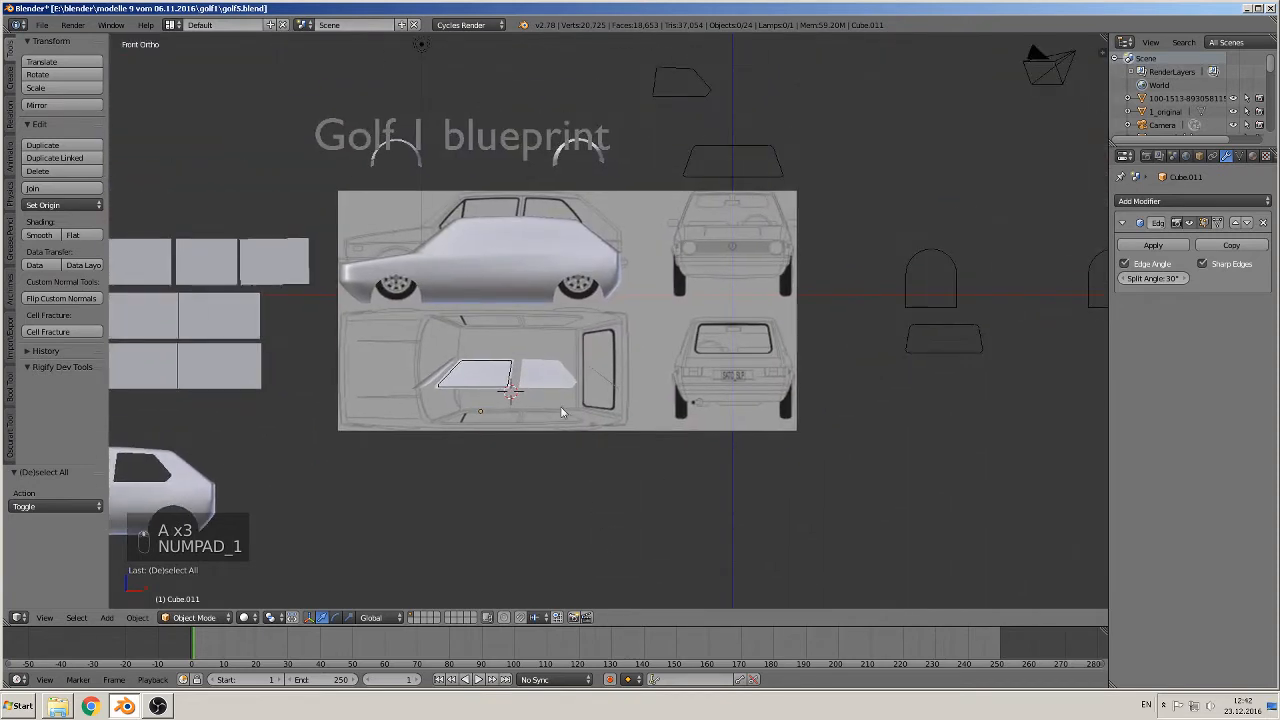
right_click(488, 370)
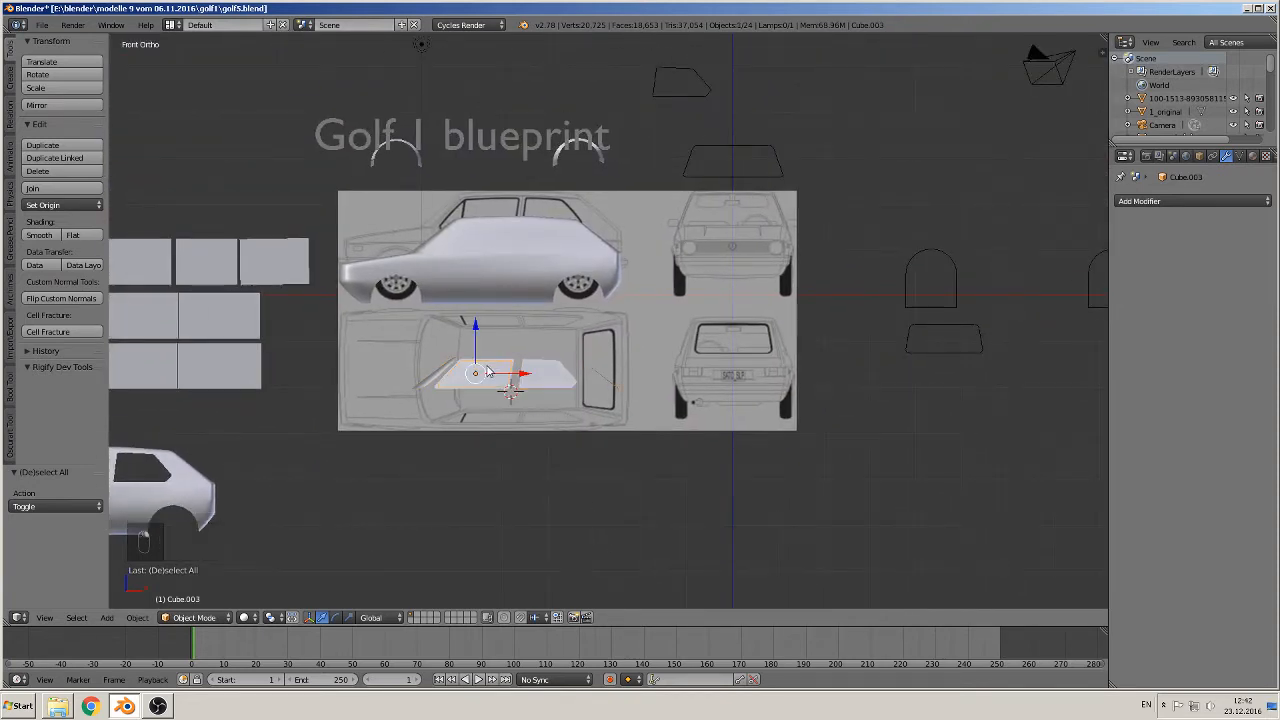
key("g")
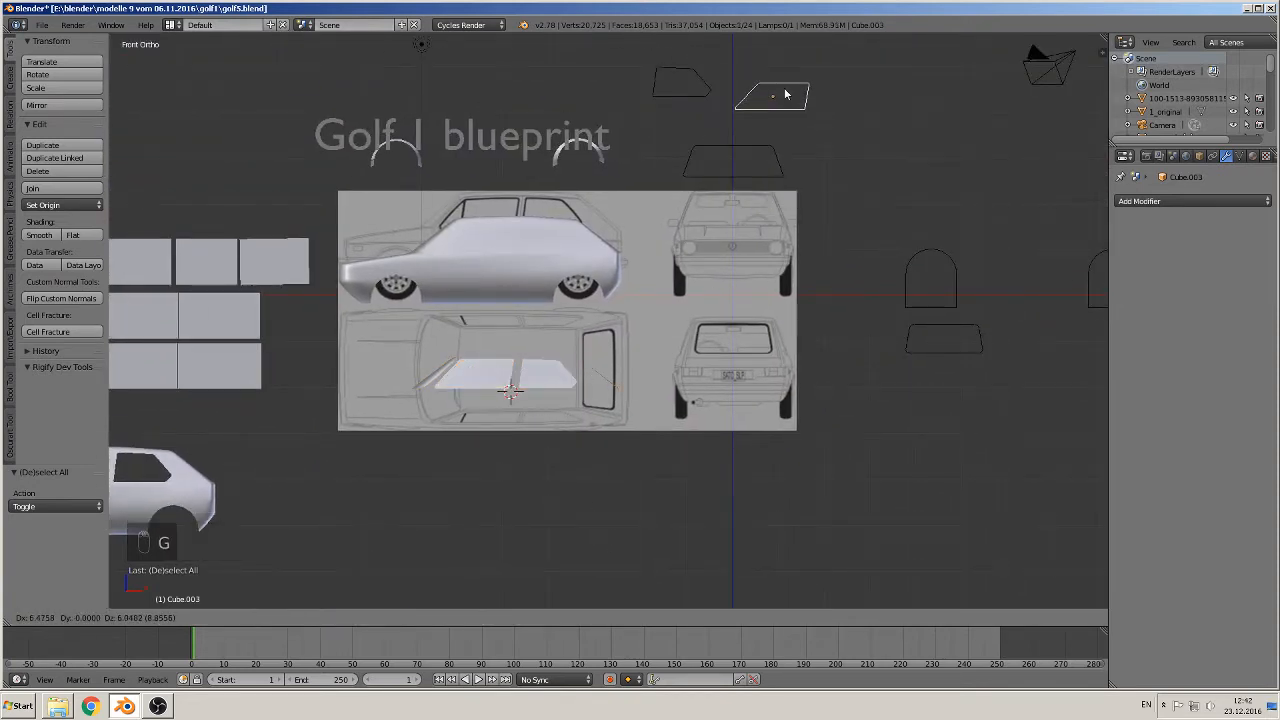
left_click(806, 87)
middle_click_drag(756, 243, 808, 325, "shift")
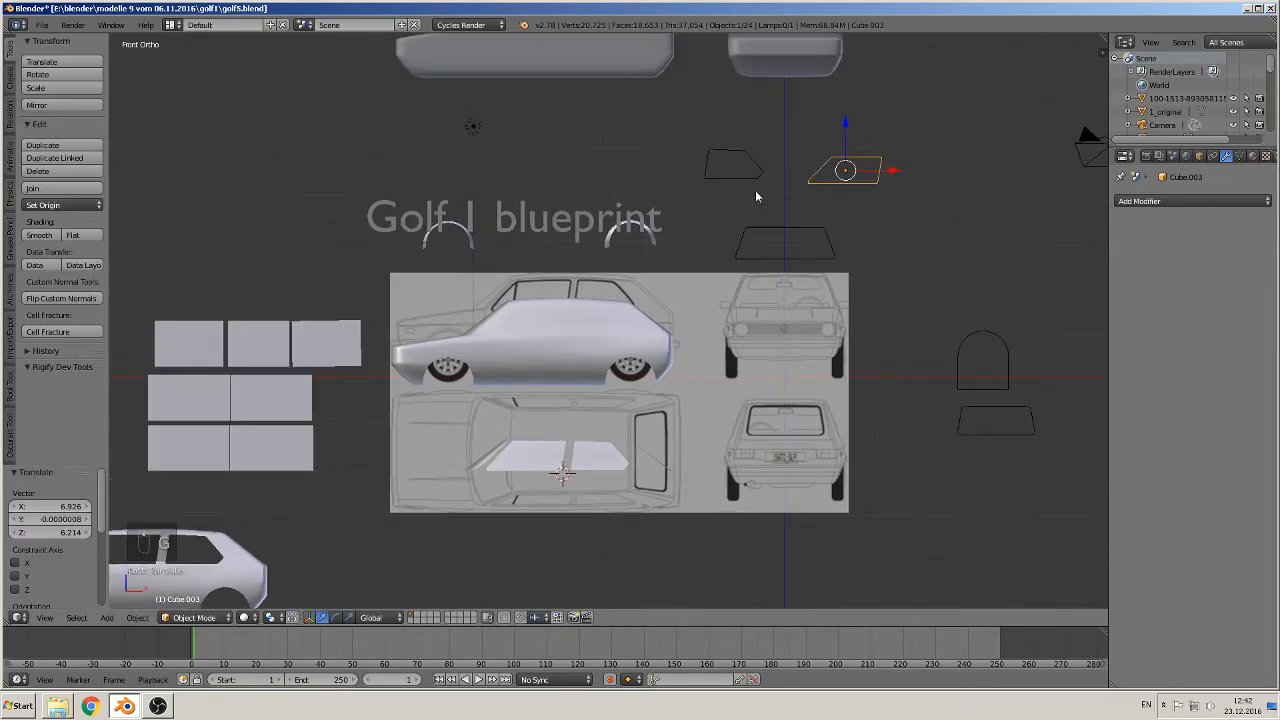
Place the rear side window outline over the blueprint's rear side window, and raise the car body about 0.554 along Z onto the blueprint
right_click(751, 178)
key("g")
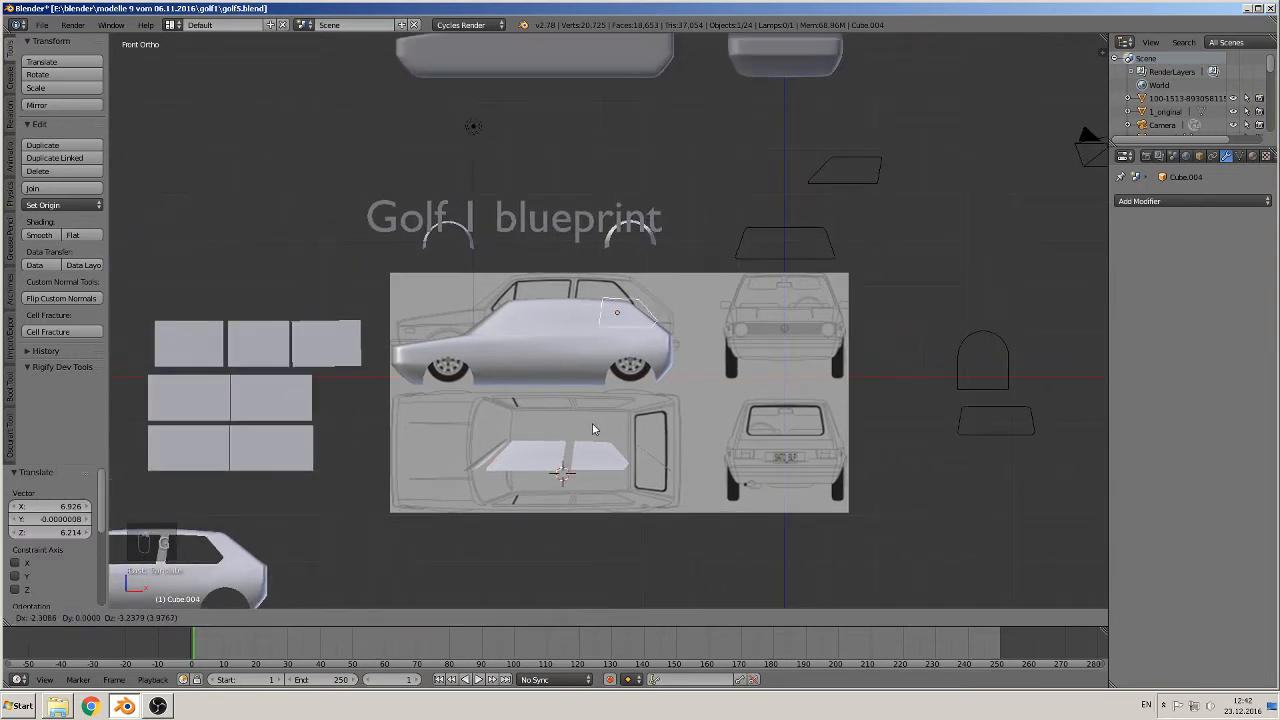
left_click(576, 425)
scroll(588, 438, "up", 3)
scroll(600, 322, "up", 3)
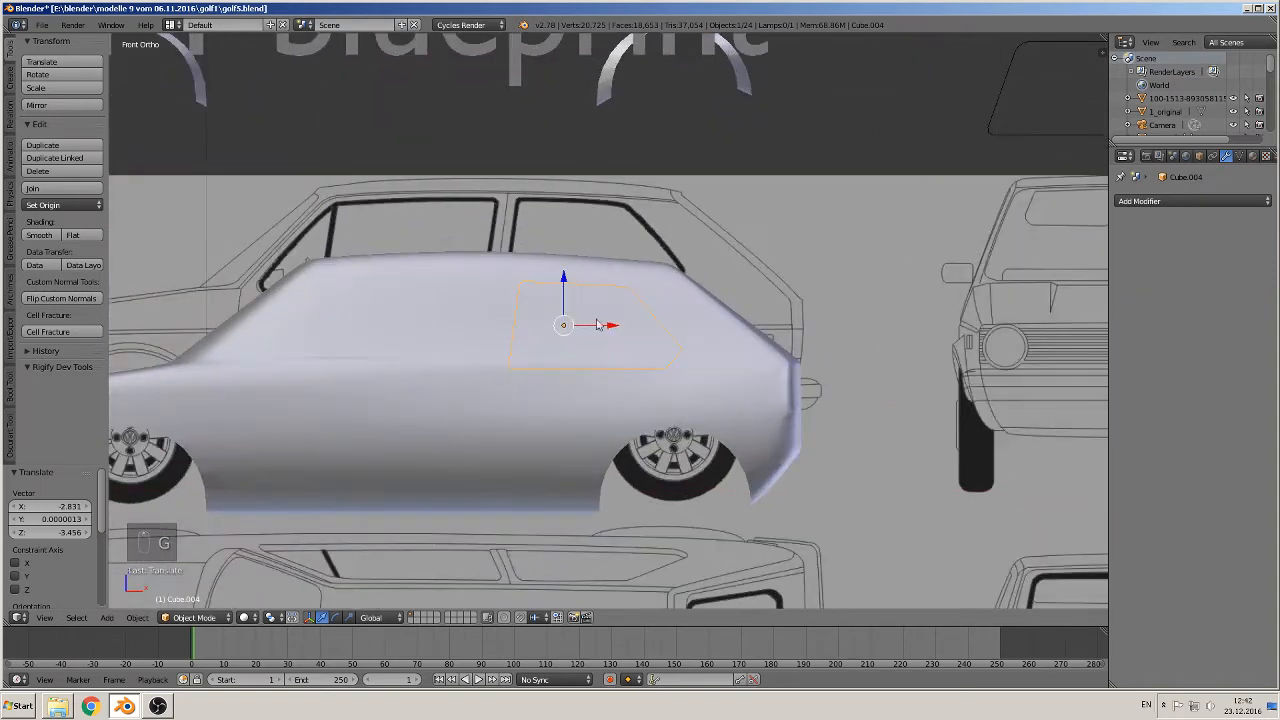
left_click_drag(573, 295, 607, 245)
right_click(540, 345)
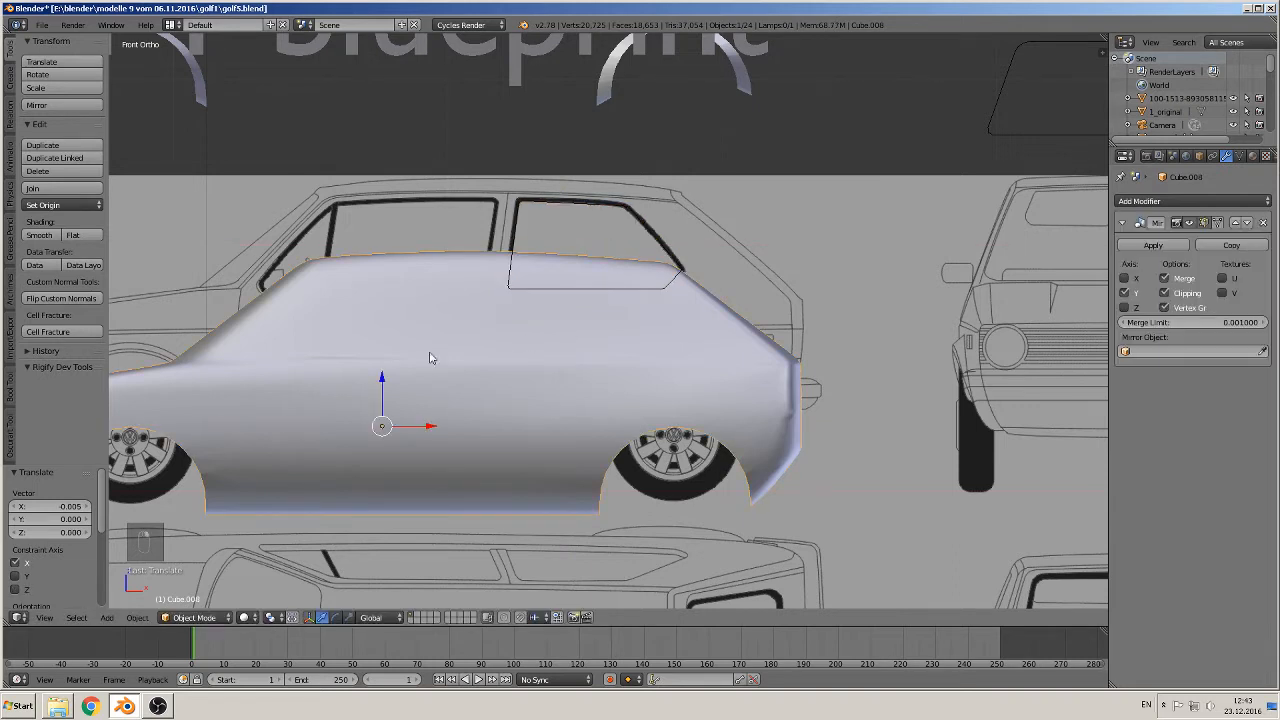
left_click_drag(382, 379, 399, 306)
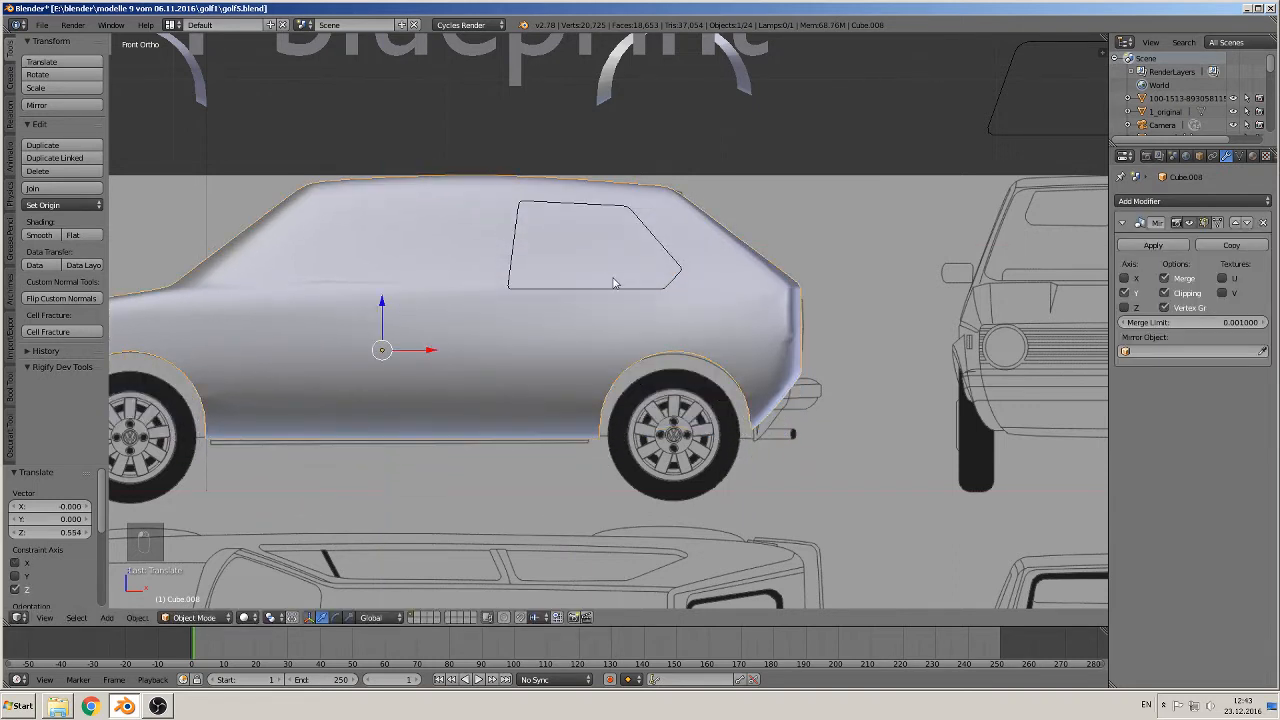
Lower the rear side window outline about 3.52 along Z to the loose window panes
right_click(588, 291)
scroll(568, 353, "down", 3)
scroll(569, 353, "down", 4)
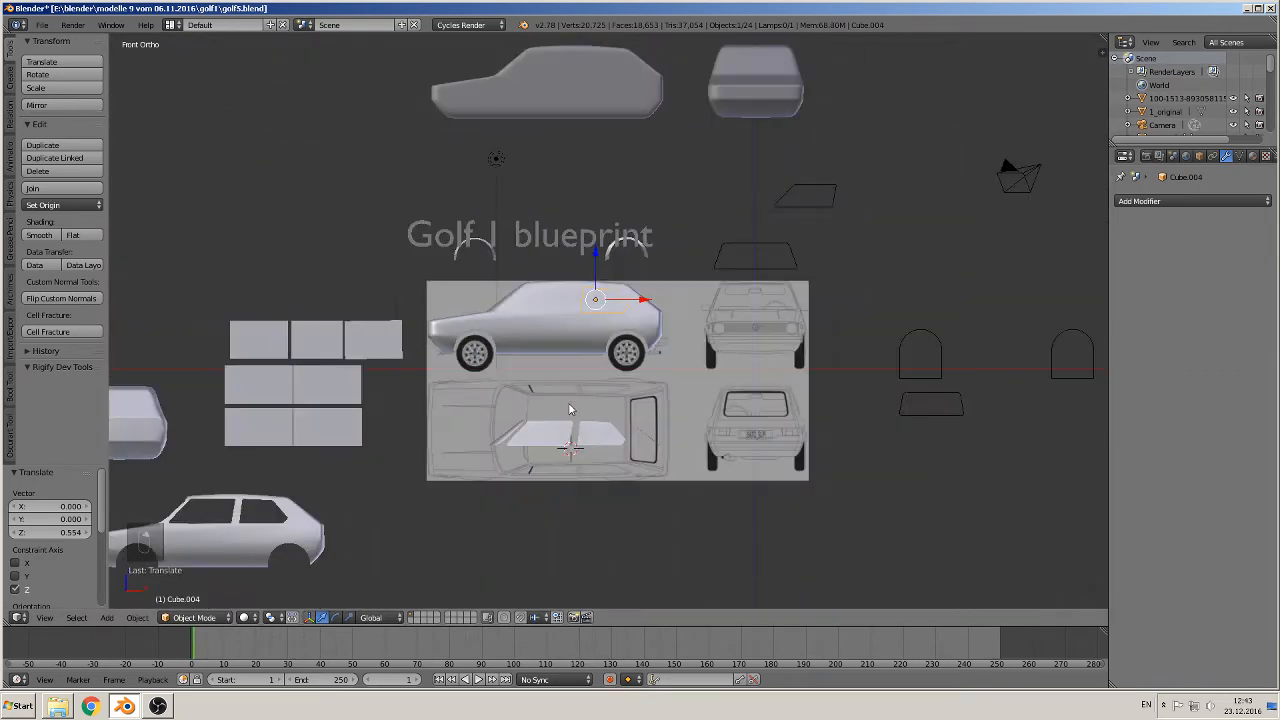
scroll(568, 402, "up", 1)
left_click_drag(587, 197, 558, 325)
Align the outline with the edges of the rear side window pane, shifting it about -0.08 along X and 0.034 along Z
scroll(719, 456, "up", 5)
middle_click_drag(719, 457, 782, 282, "shift")
scroll(775, 300, "up", 5)
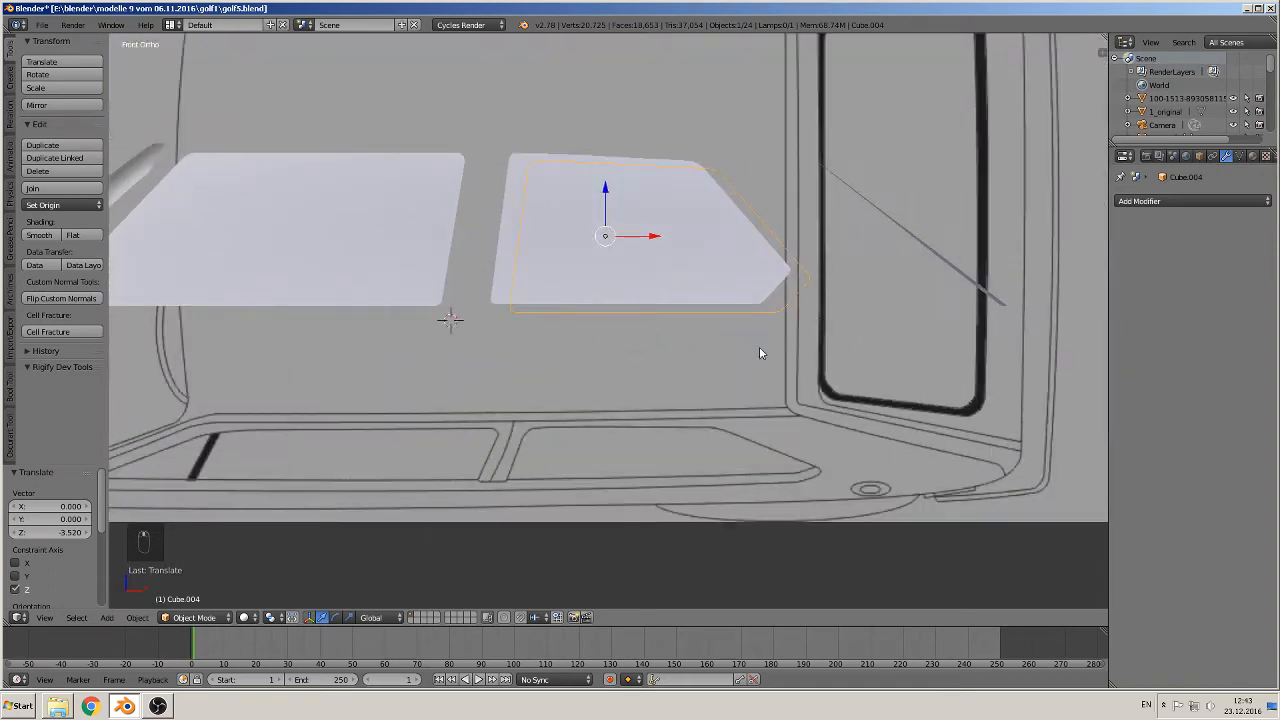
middle_click_drag(738, 346, 713, 470, "shift")
scroll(713, 469, "up", 3)
key("g")
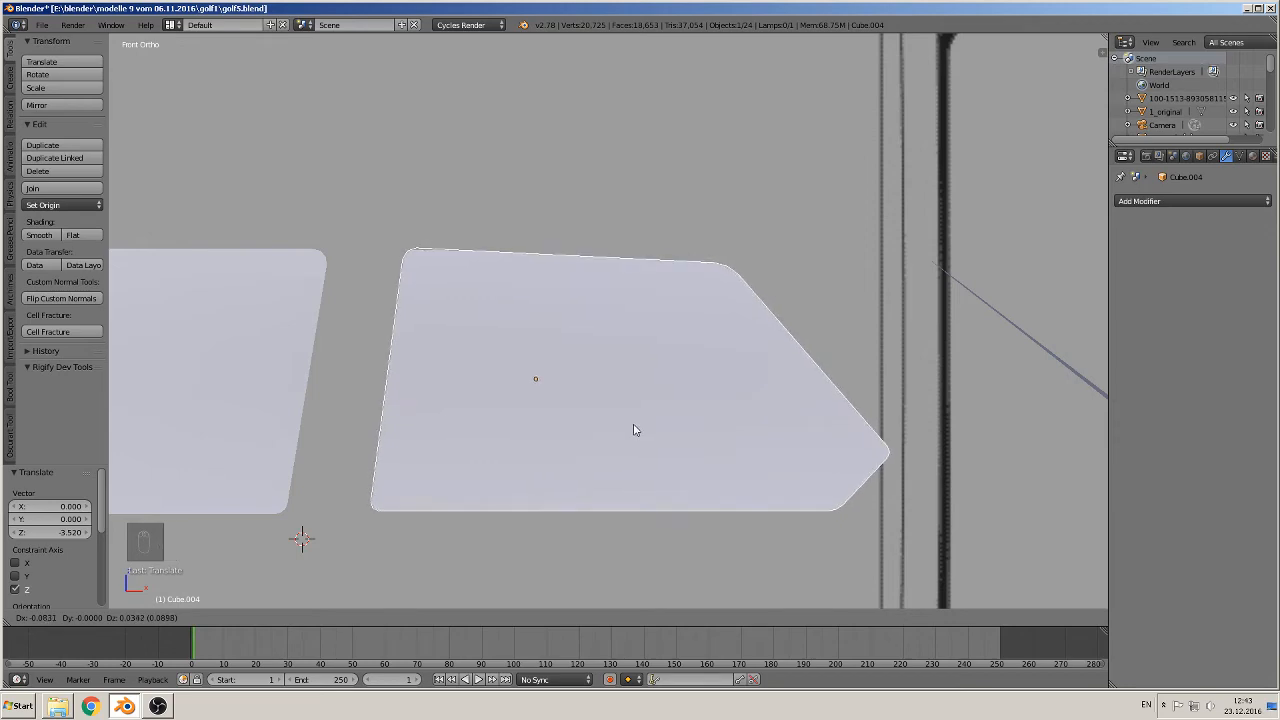
left_click(634, 430)
Move the rear side window outline about 2.16 along the Y axis
middle_click_drag(634, 430, 546, 430)
scroll(611, 448, "down", 5)
key("g")
key("y")
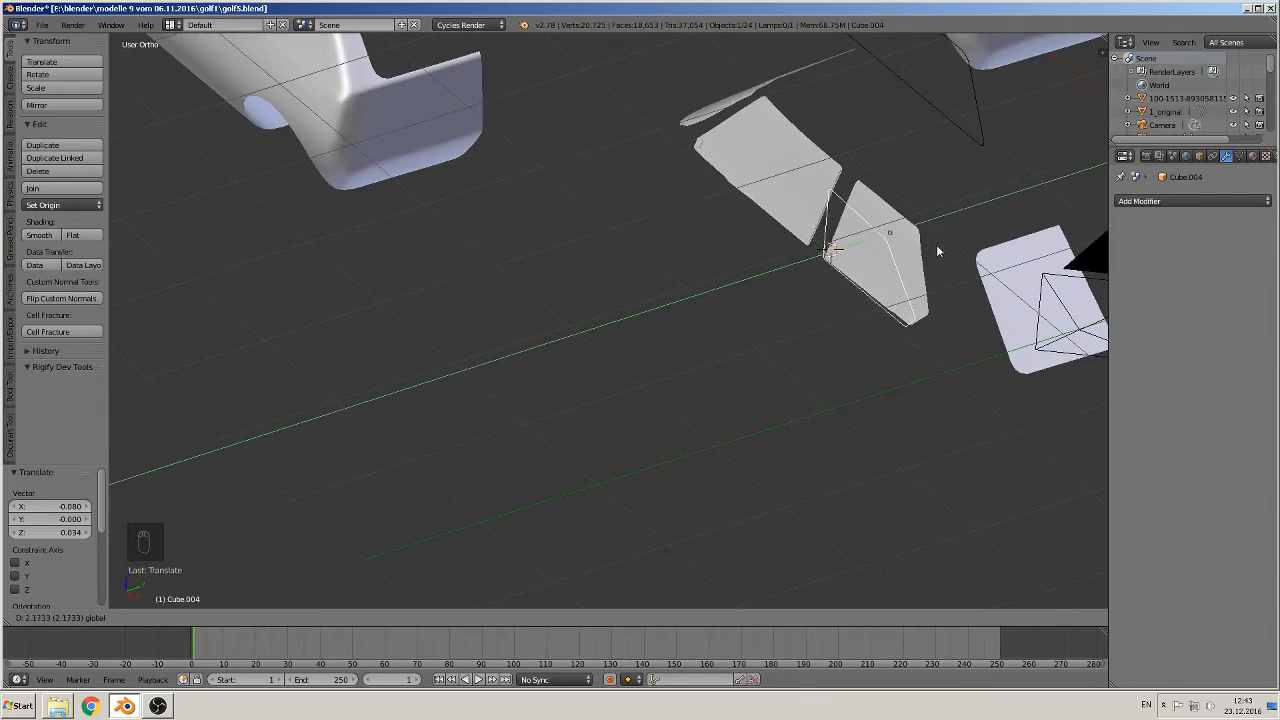
left_click(934, 249)
middle_click_drag(934, 249, 769, 423)
Scale the outline uniformly by about 0.961 and by about 1.015 along X to leave an even border inside the rear pane
key("KP_1")
scroll(930, 260, "up", 1)
scroll(579, 373, "up", 4)
scroll(582, 379, "up", 2)
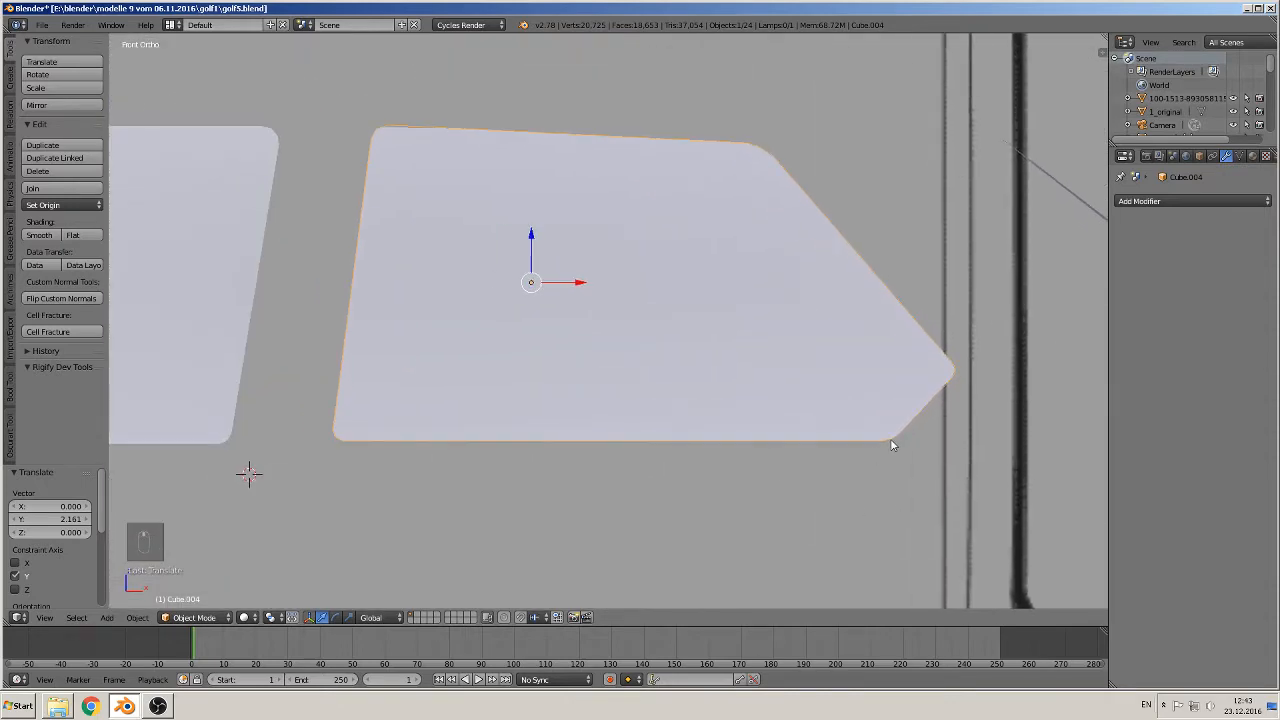
key("s")
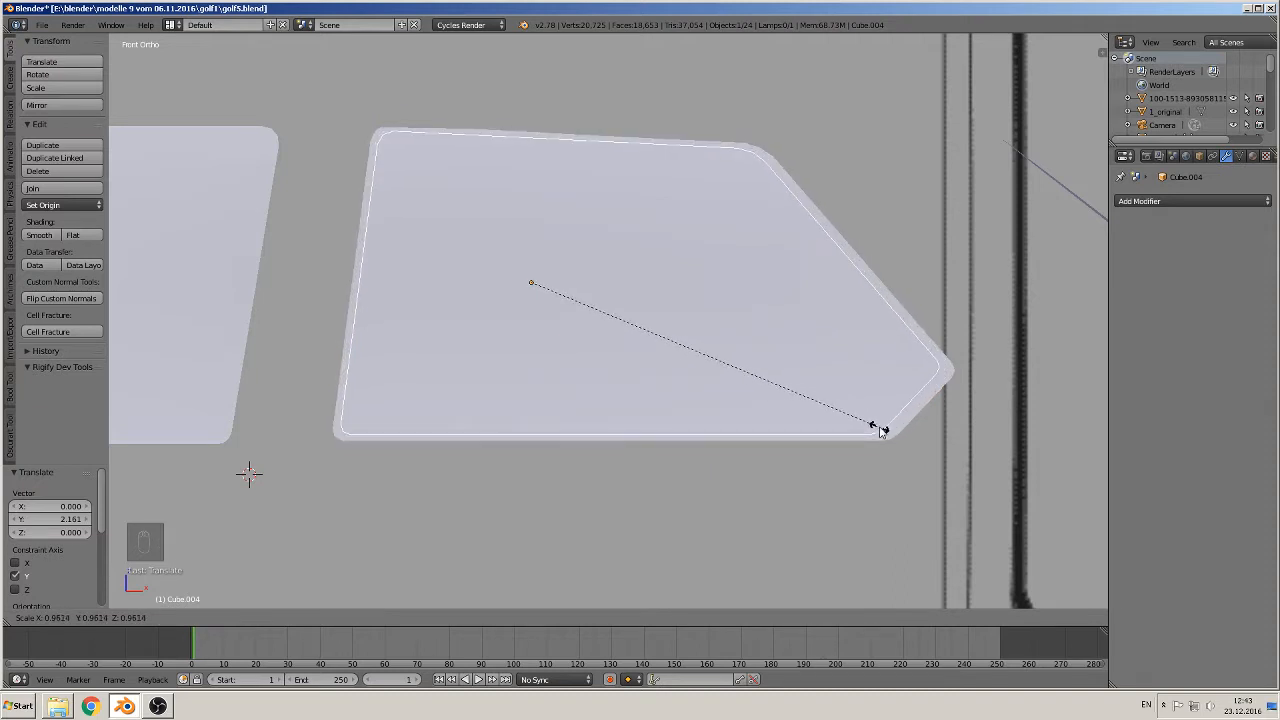
left_click(878, 429)
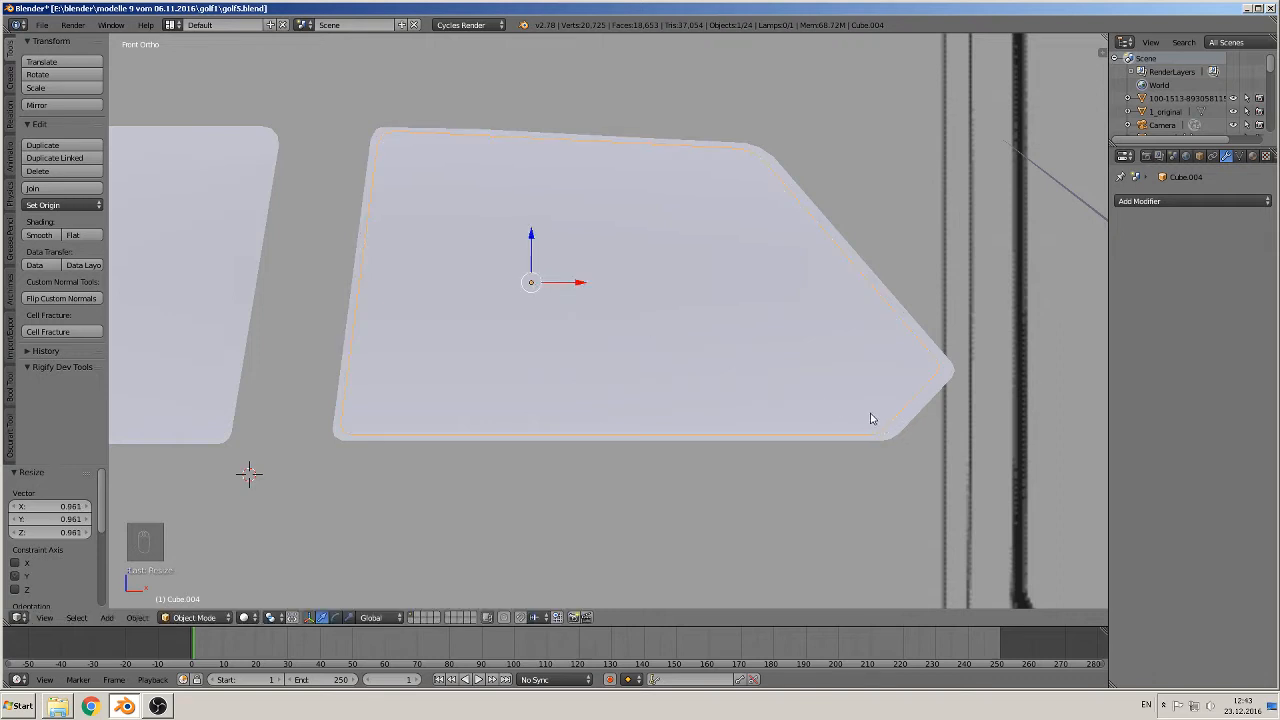
key("s")
key("x")
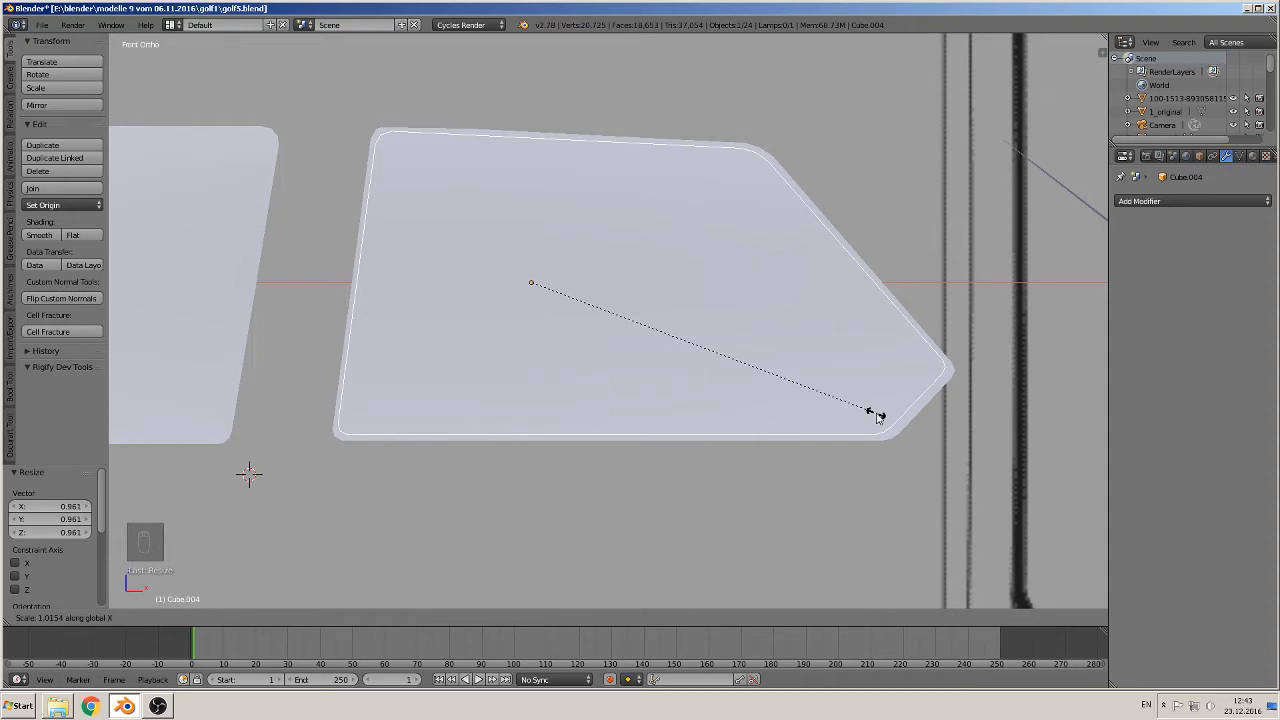
left_click(878, 416)
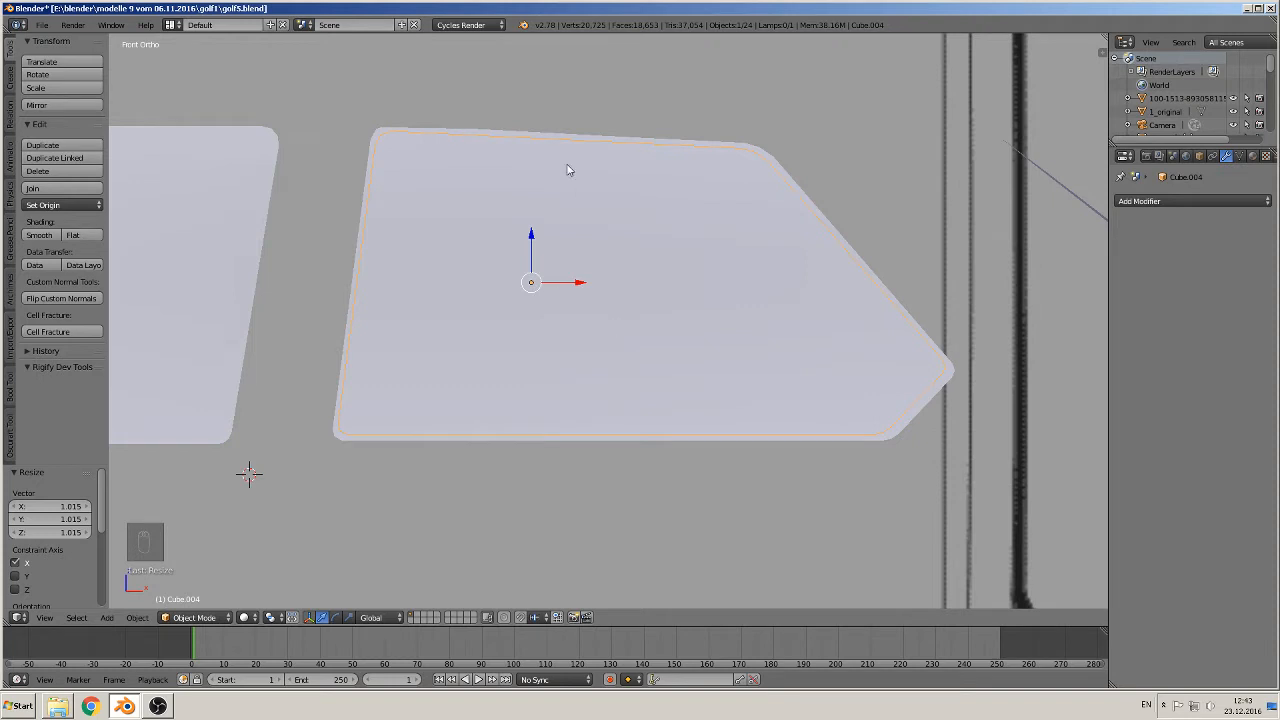
Cut the rear side window outline into the pane mesh with Knife Project from the front view
right_click(427, 181, "shift")
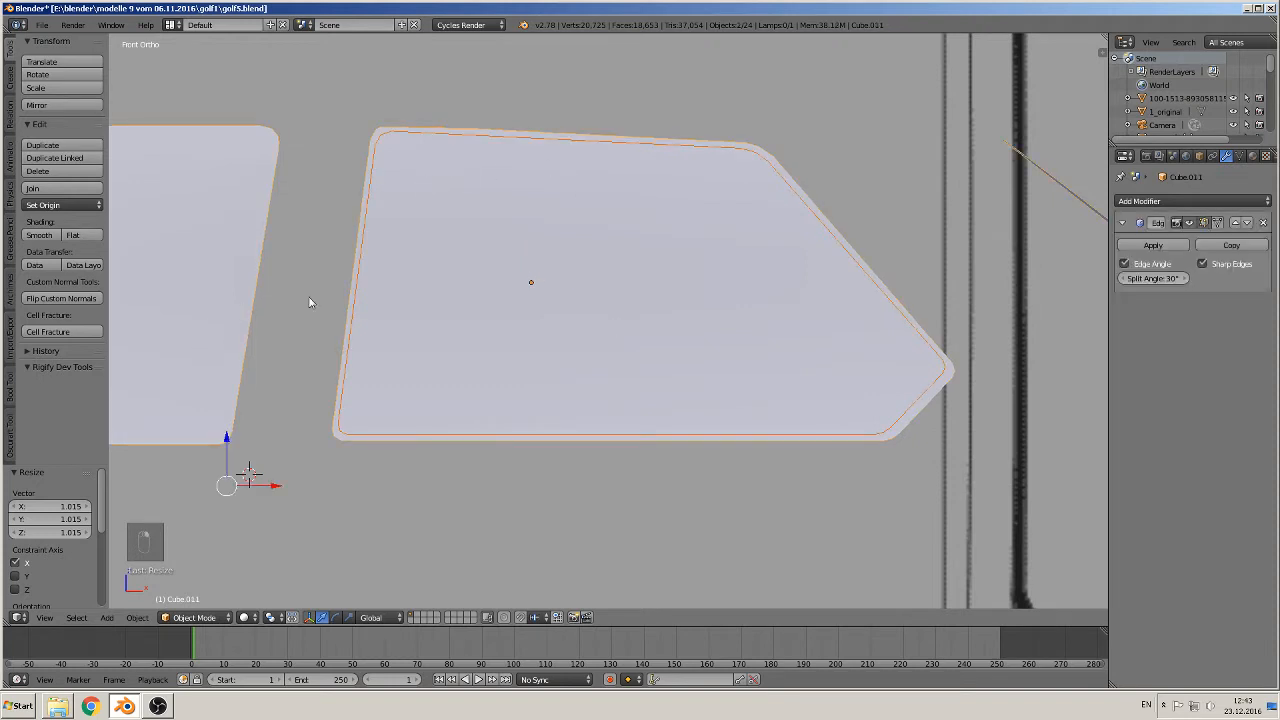
key("Tab")
key("a")
key("a")
key("a")
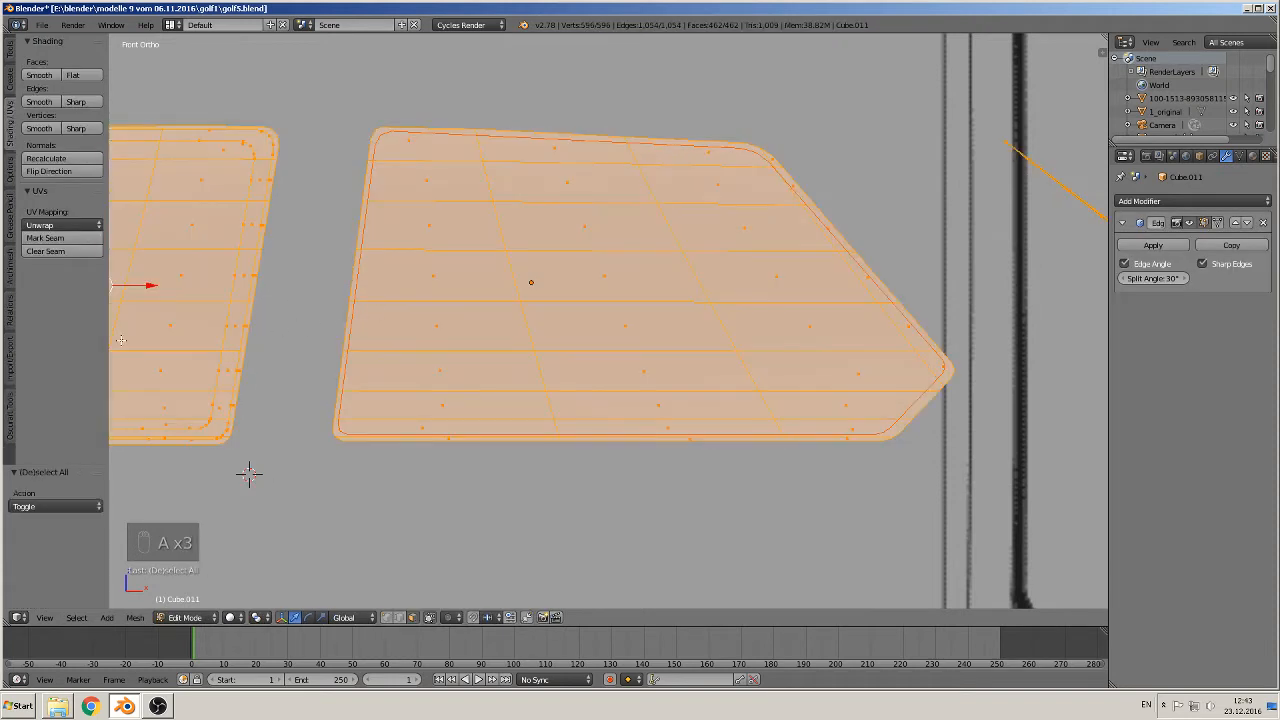
left_click(10, 50)
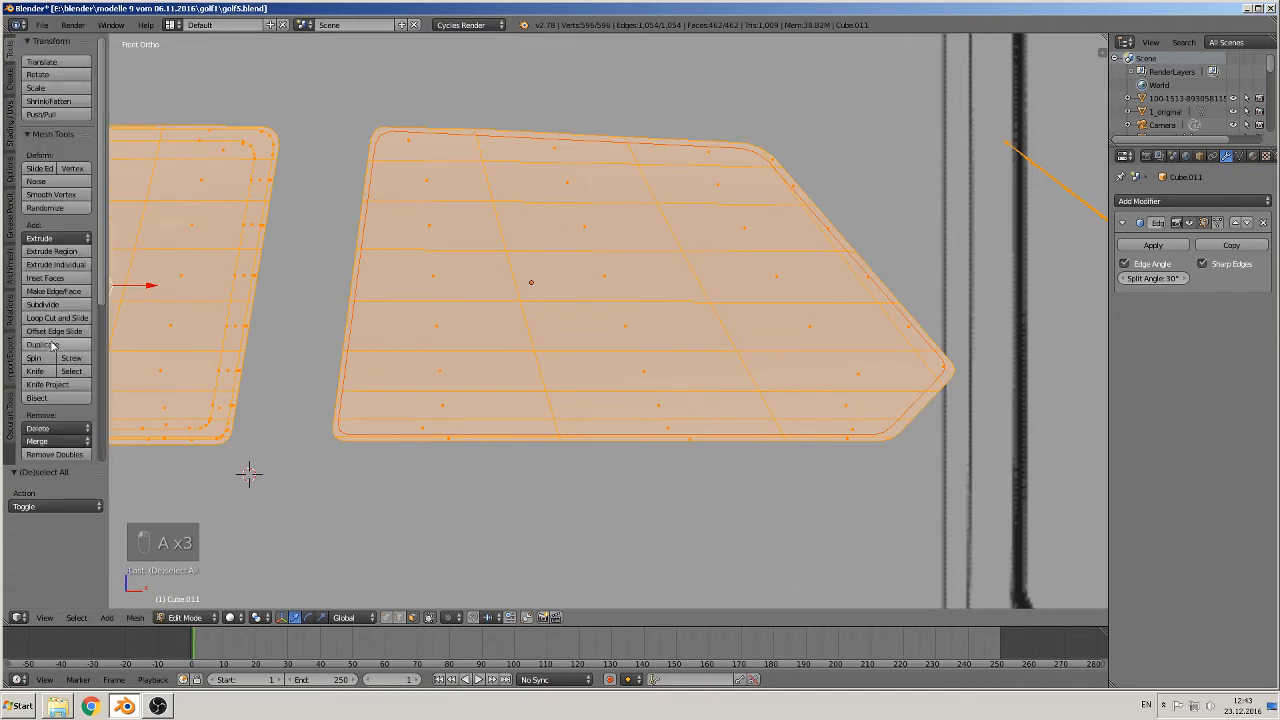
left_click(47, 384)
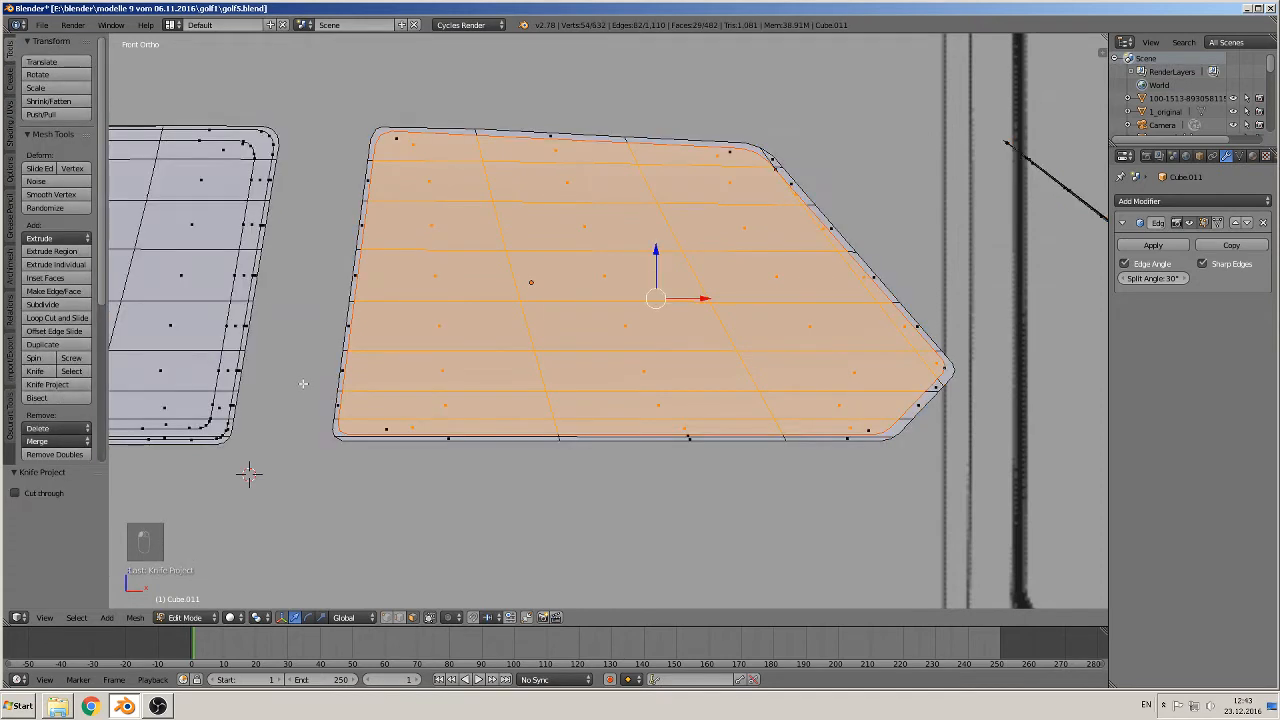
Leave mesh editing and set the maximum draw type of the window panes object to Wire
key("Tab")
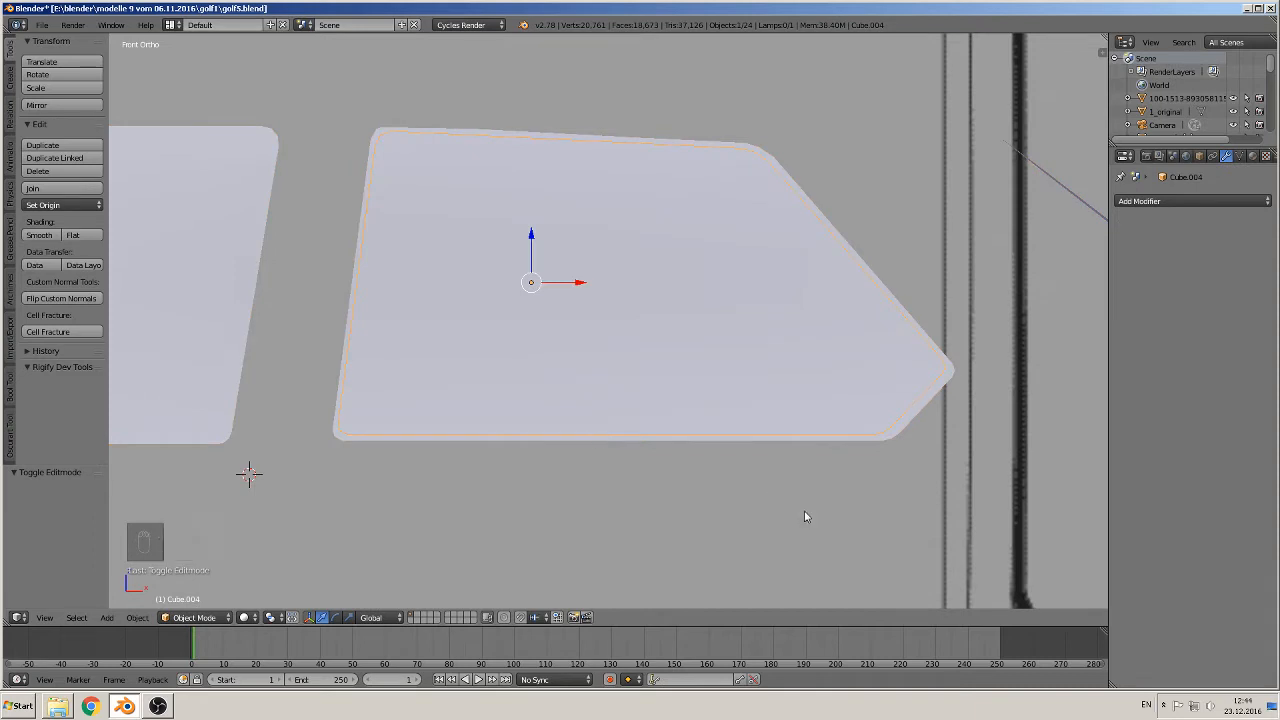
right_click(840, 363)
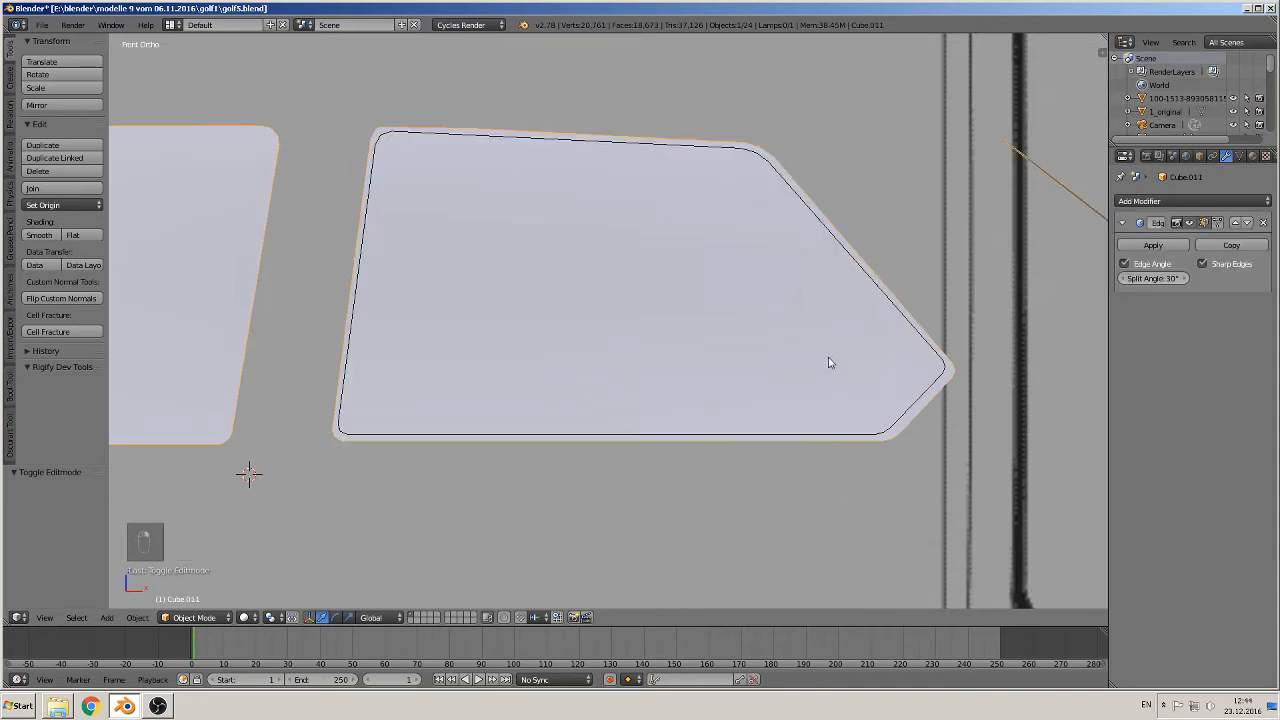
left_click(1200, 157)
left_click(1150, 566)
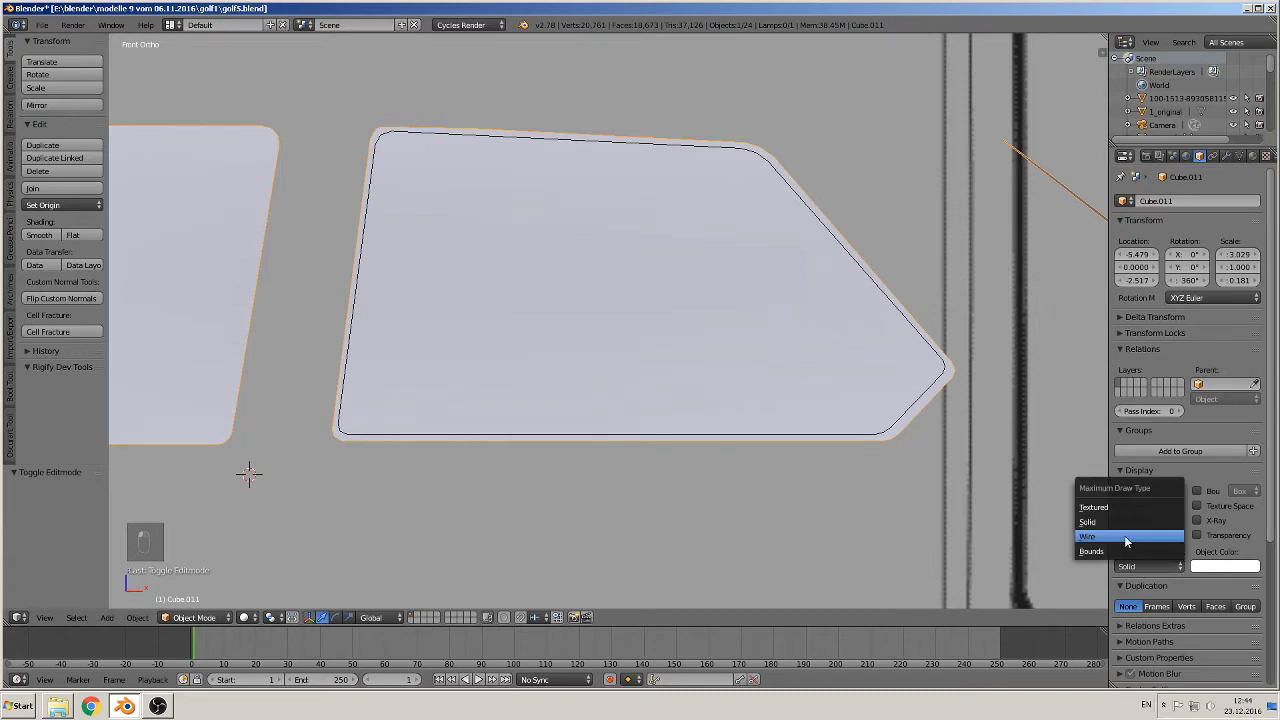
left_click(1115, 535)
Scale the rear side window outline uniformly by about 0.924 and by about 1.020 along X, then nudge it to centre it inside the pane
right_click(789, 433)
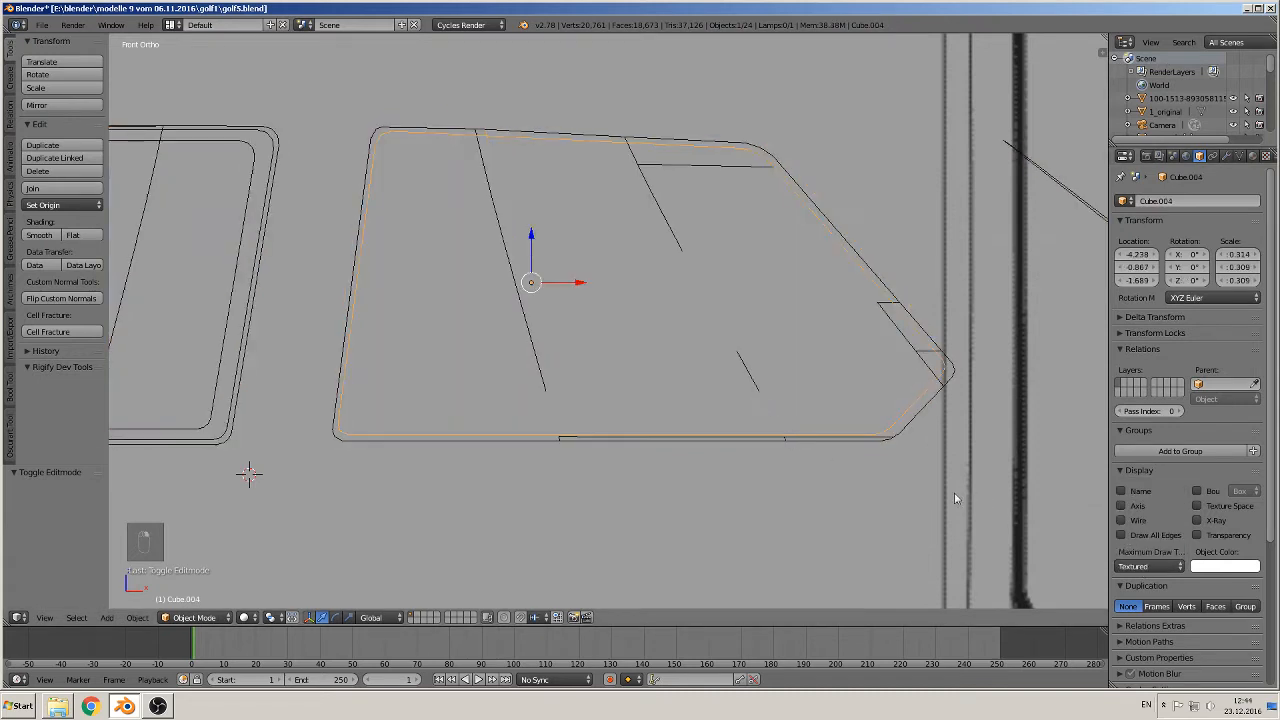
key("w")
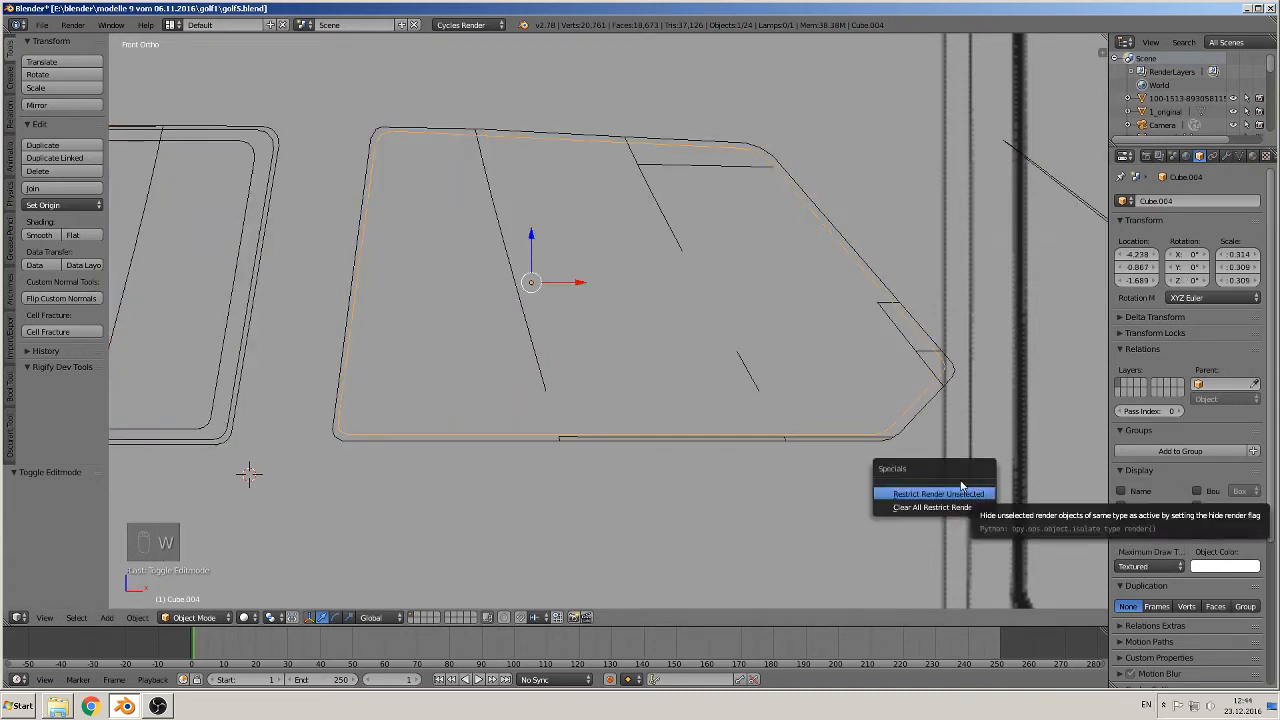
key("s")
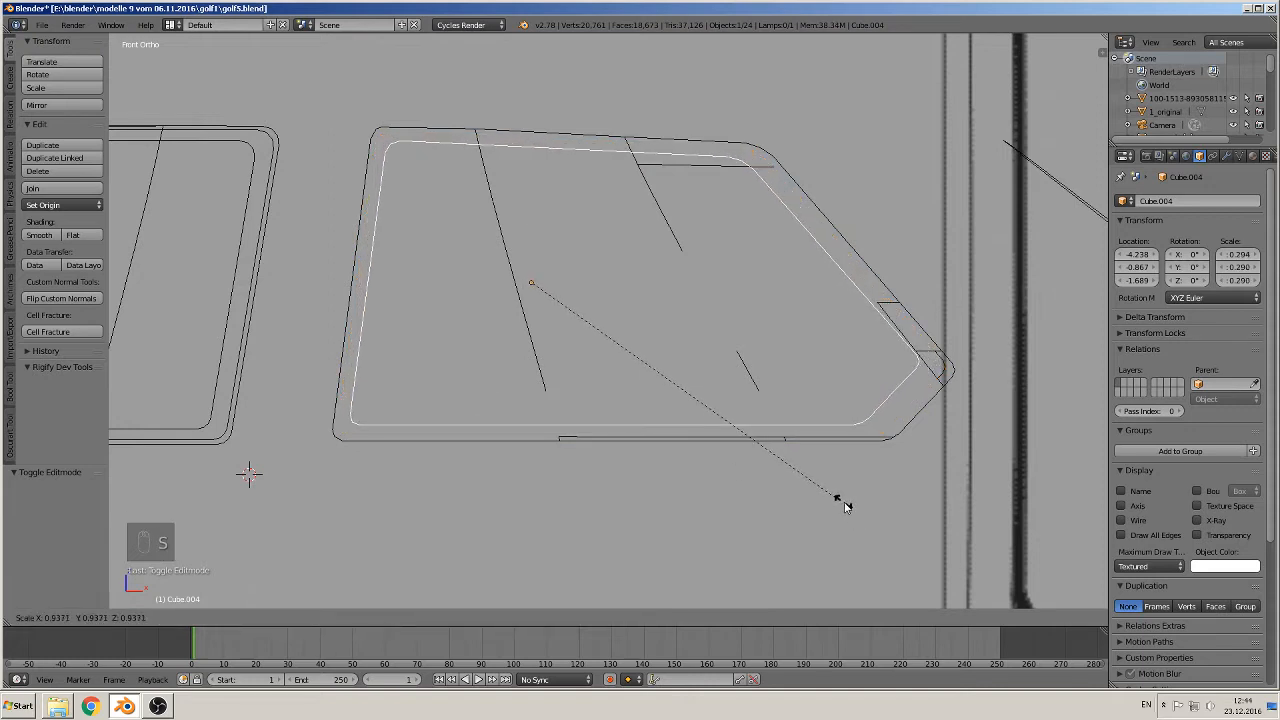
left_click(837, 505)
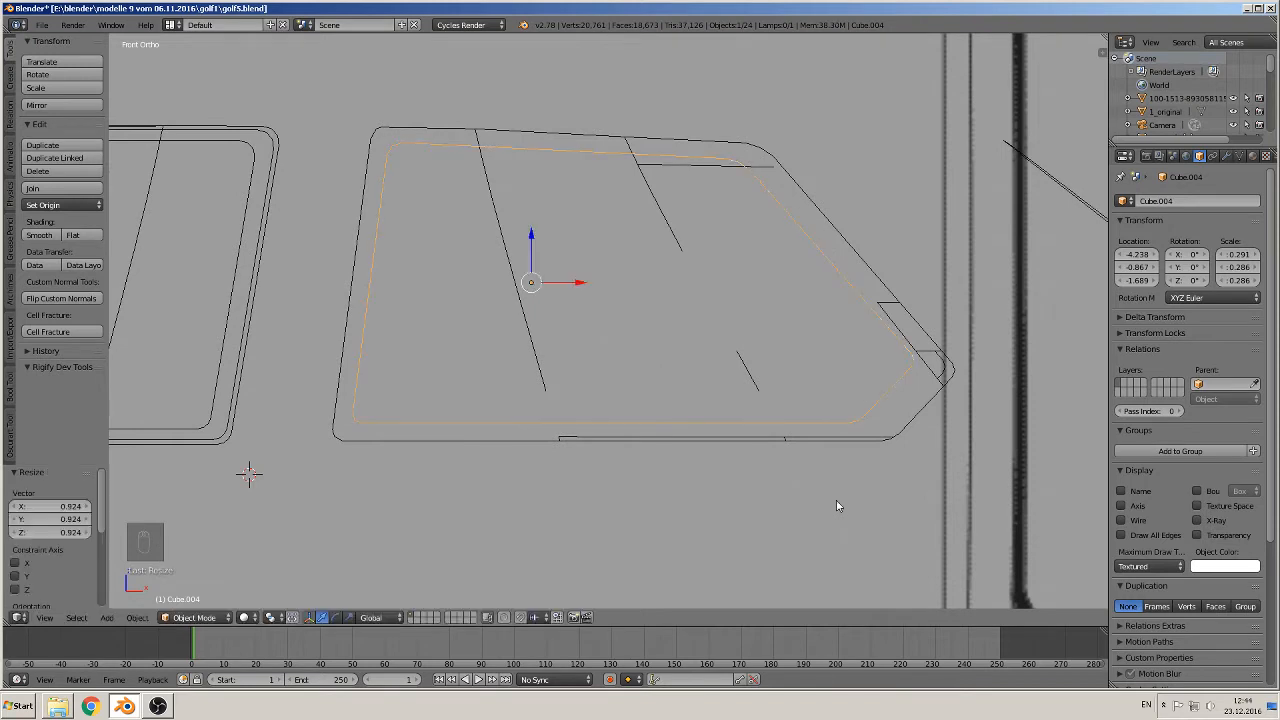
key("s")
key("x")
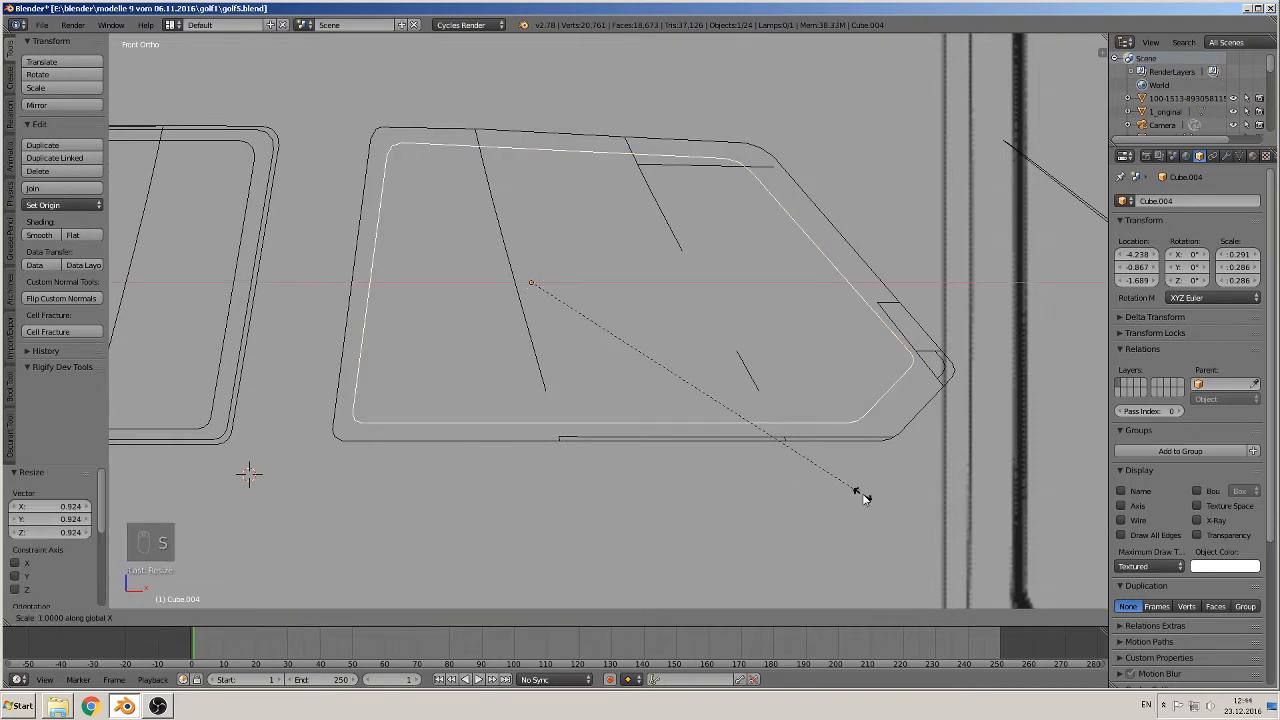
left_click(870, 496)
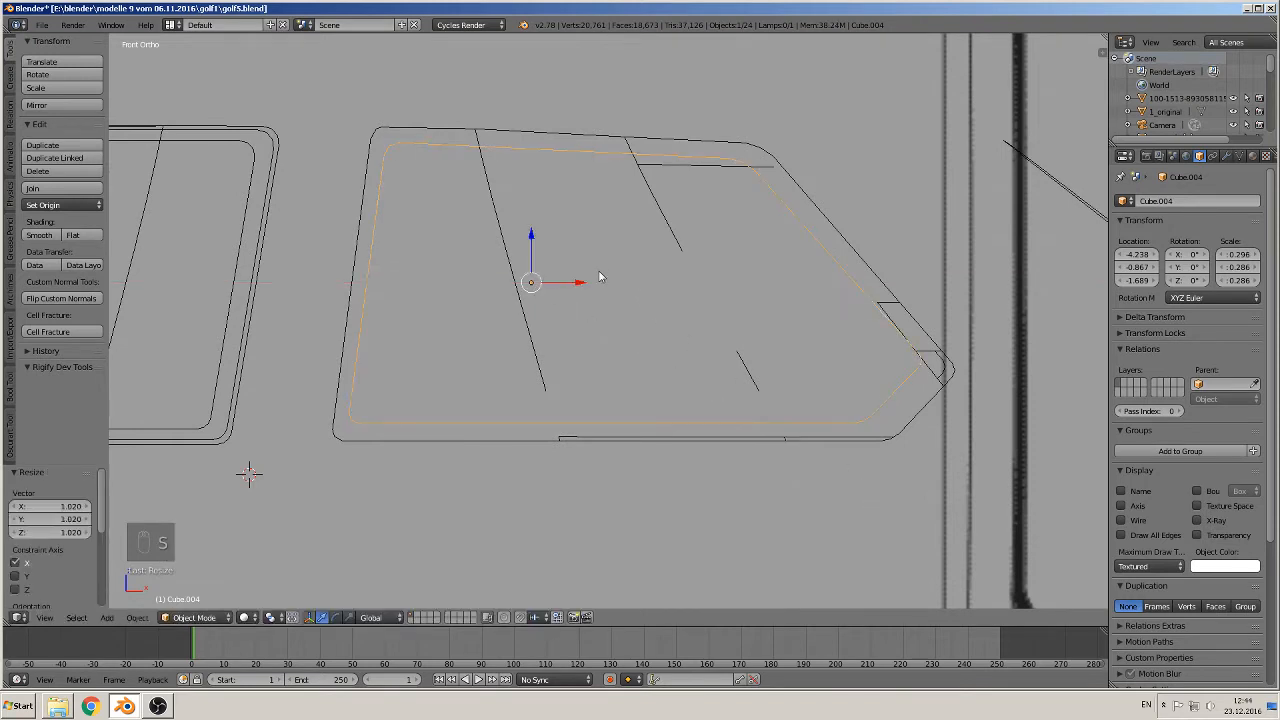
left_click_drag(580, 283, 586, 289)
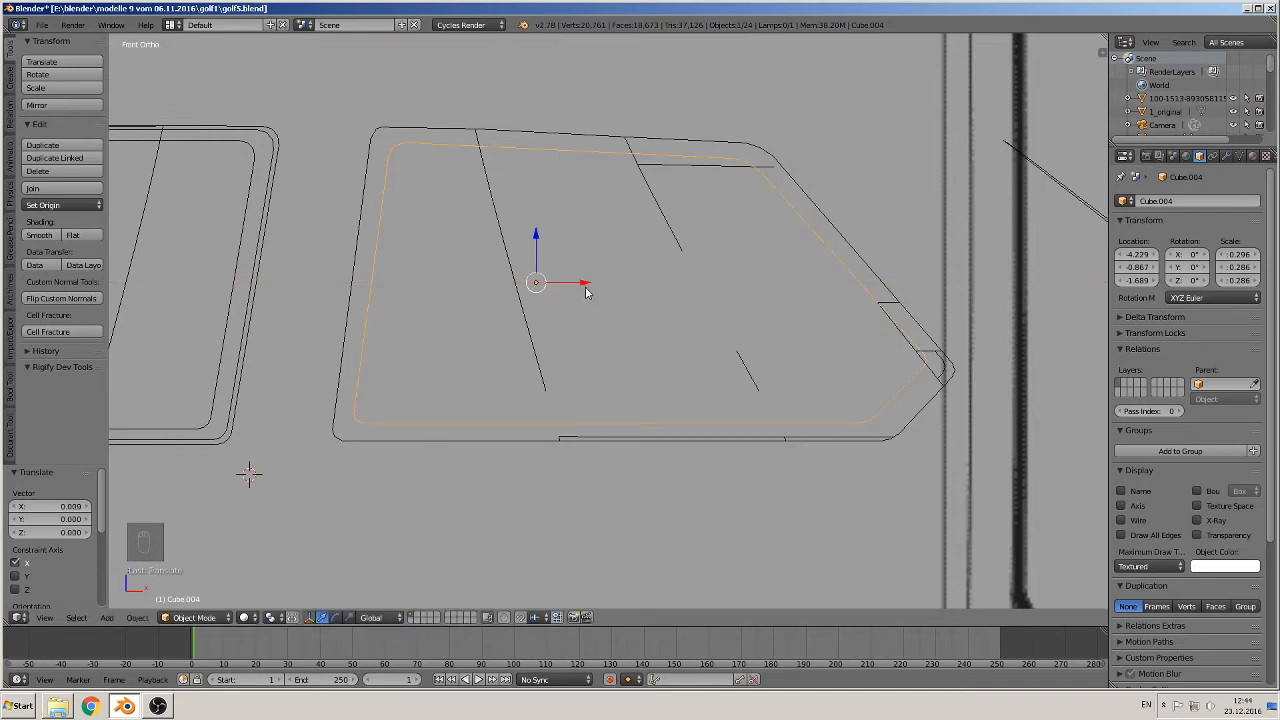
left_click_drag(536, 248, 585, 285)
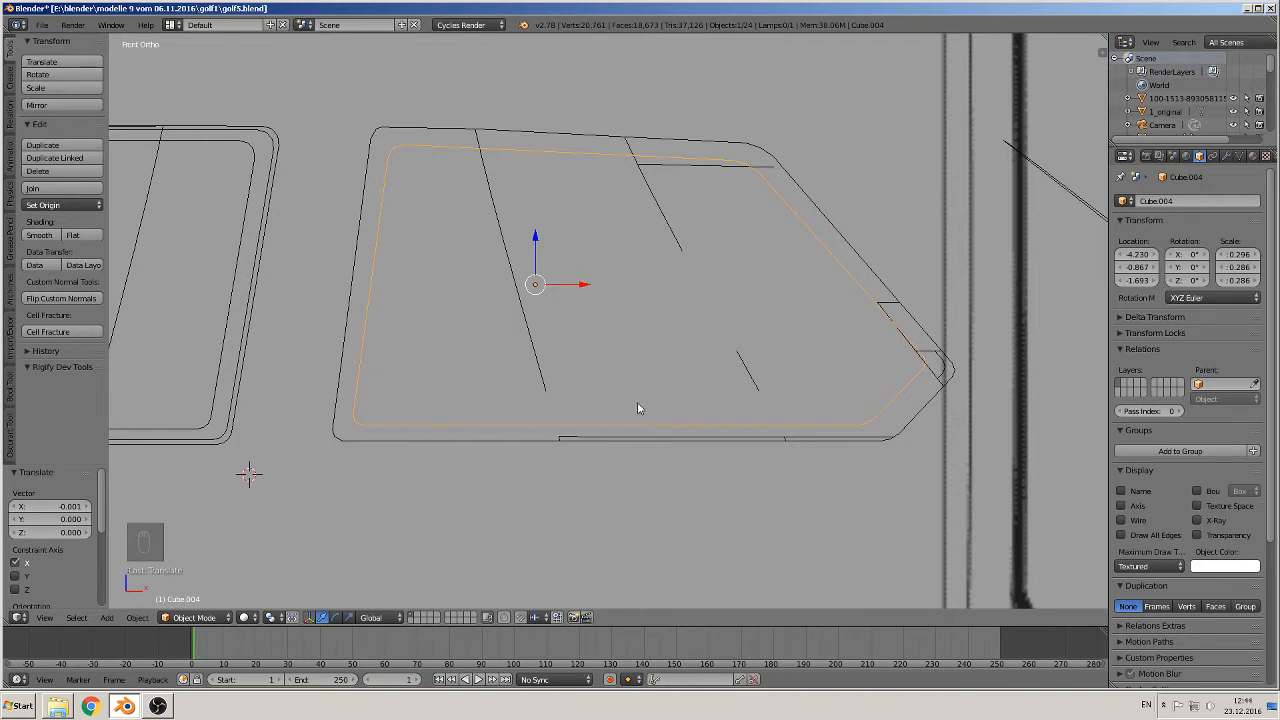
Cut the smaller rear side window outline into the window panes mesh with Knife Project
right_click(525, 139, "shift")
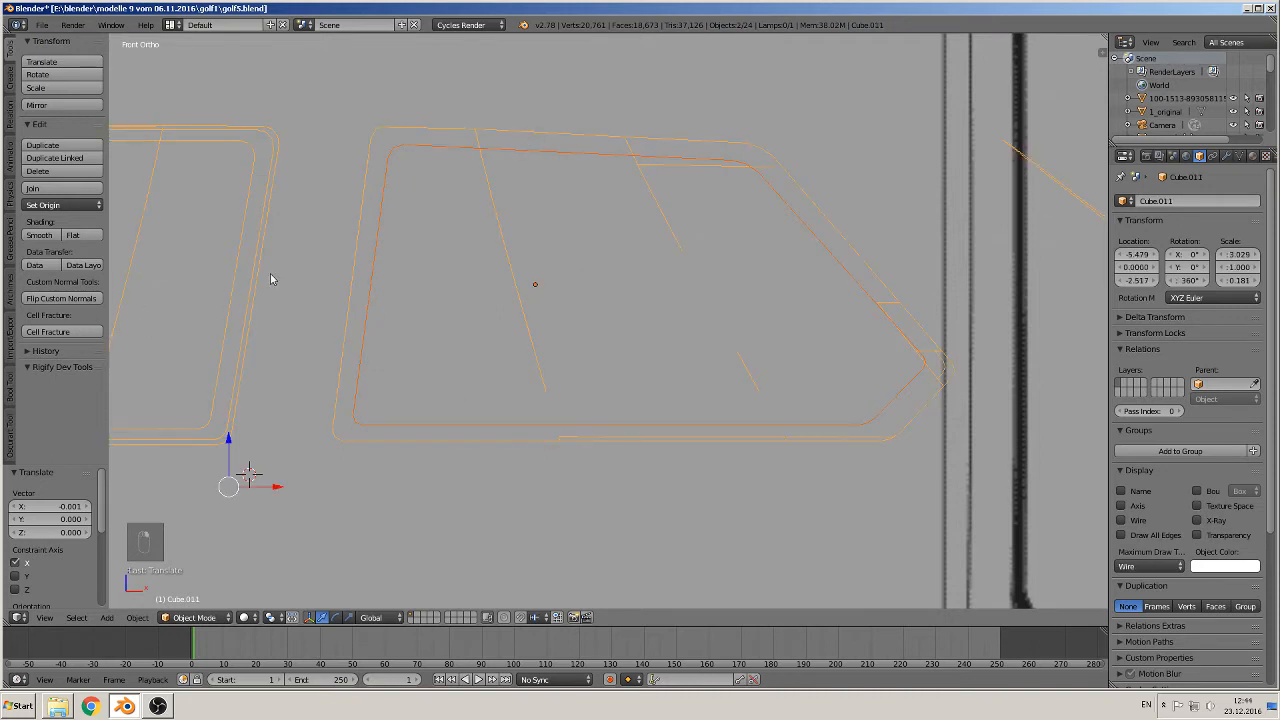
key("Tab")
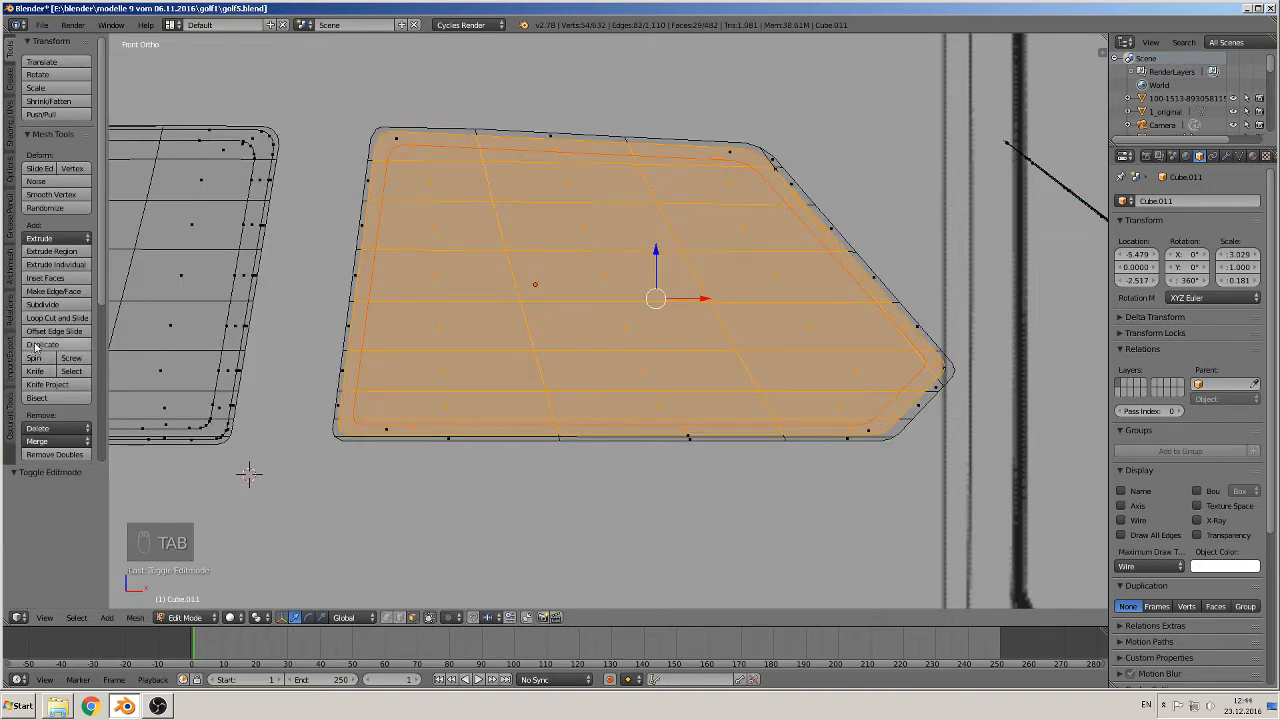
key("a")
key("a")
key("a")
key("a")
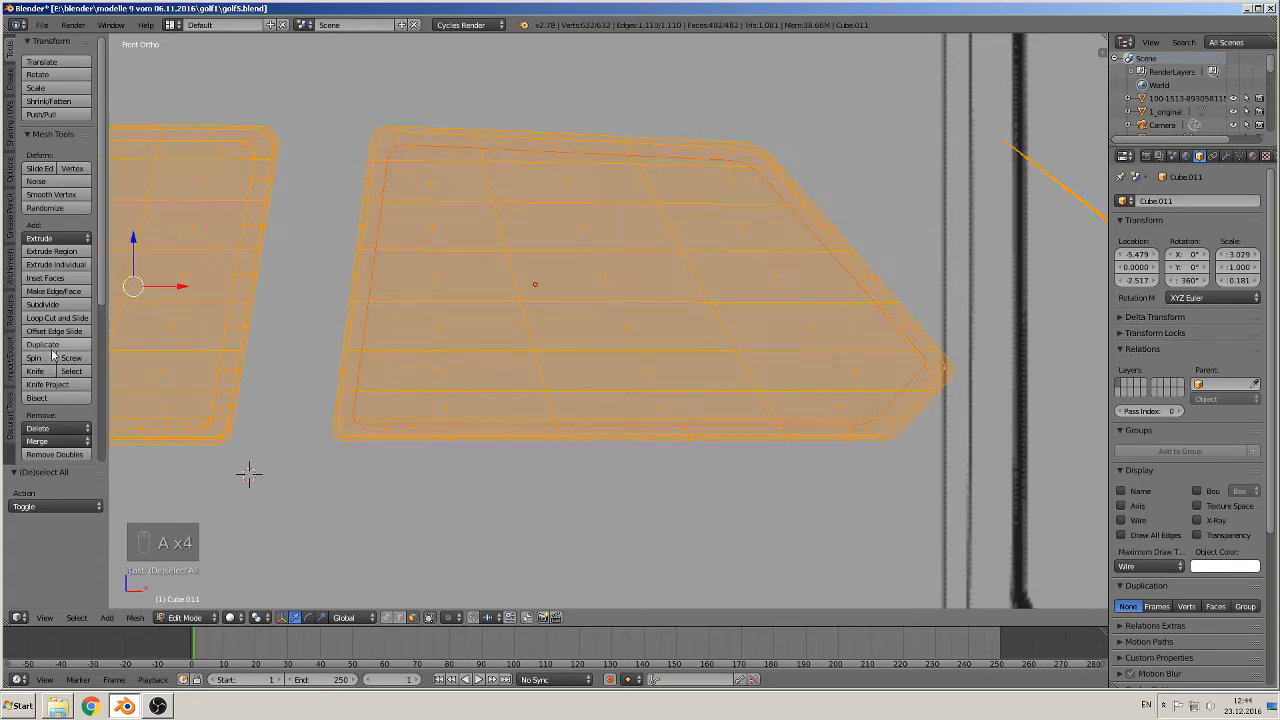
left_click(47, 384)
scroll(493, 347, "down", 3)
scroll(493, 347, "up", 2)
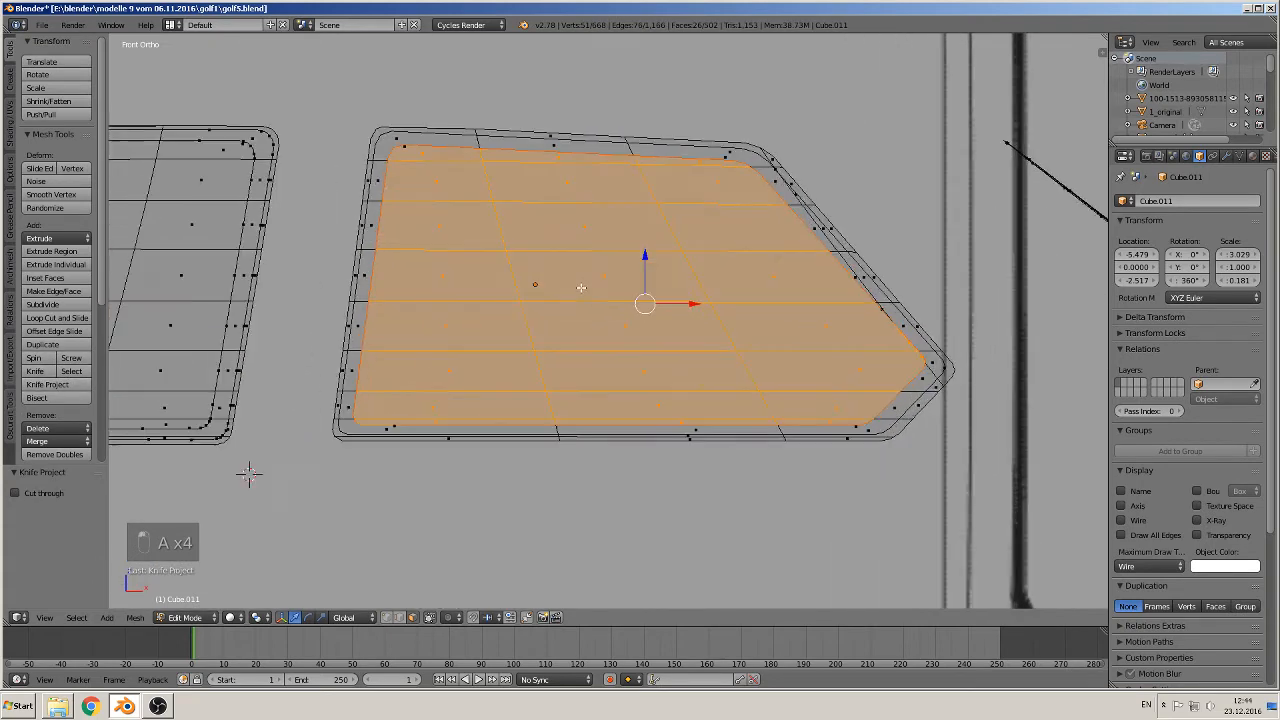
middle_click_drag(520, 337, 785, 159)
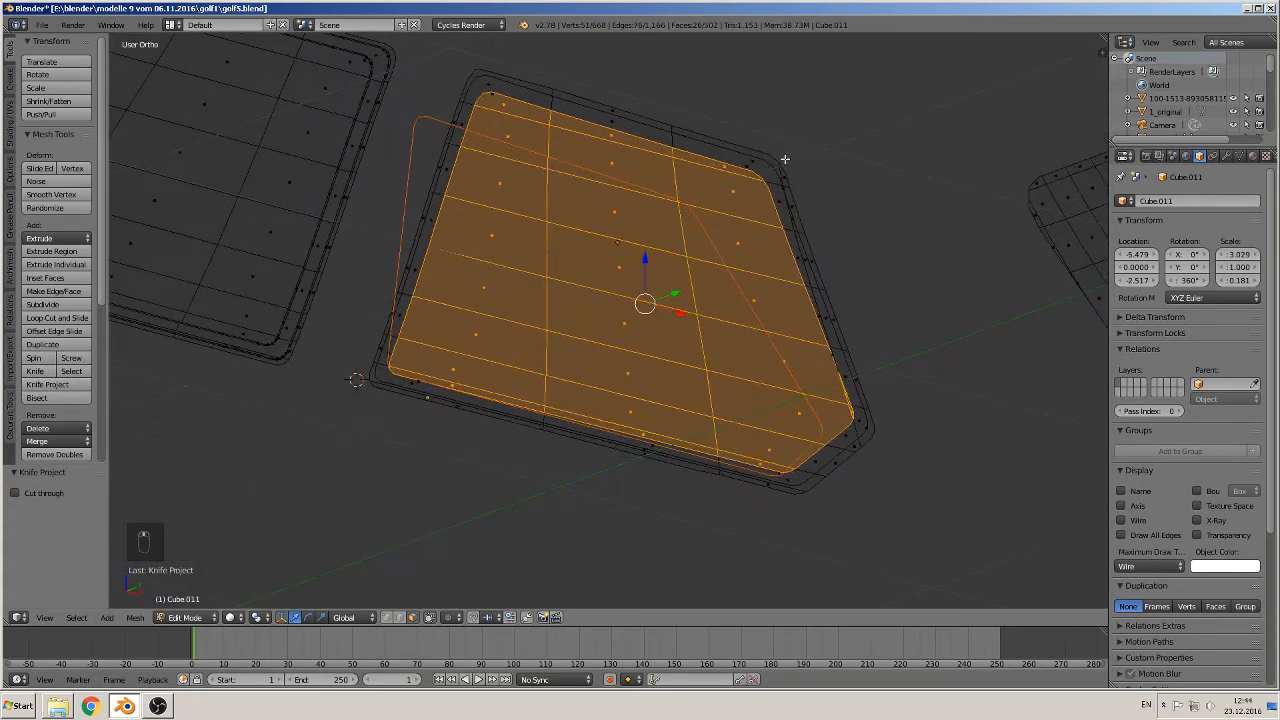
Leave mesh editing and move the rear side window outline about 5.395 along the Z axis, away from the panes
key("Tab")
right_click(702, 236)
scroll(714, 264, "down", 3)
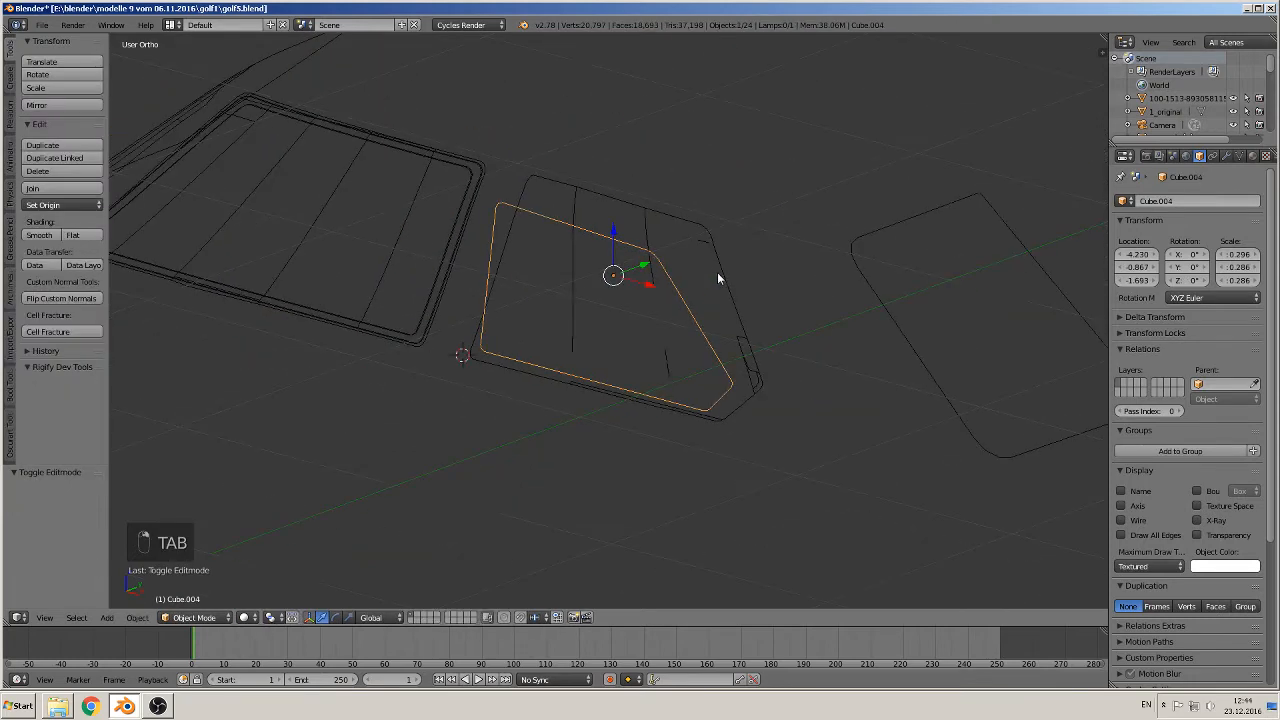
key("KP_1")
scroll(628, 322, "down", 7)
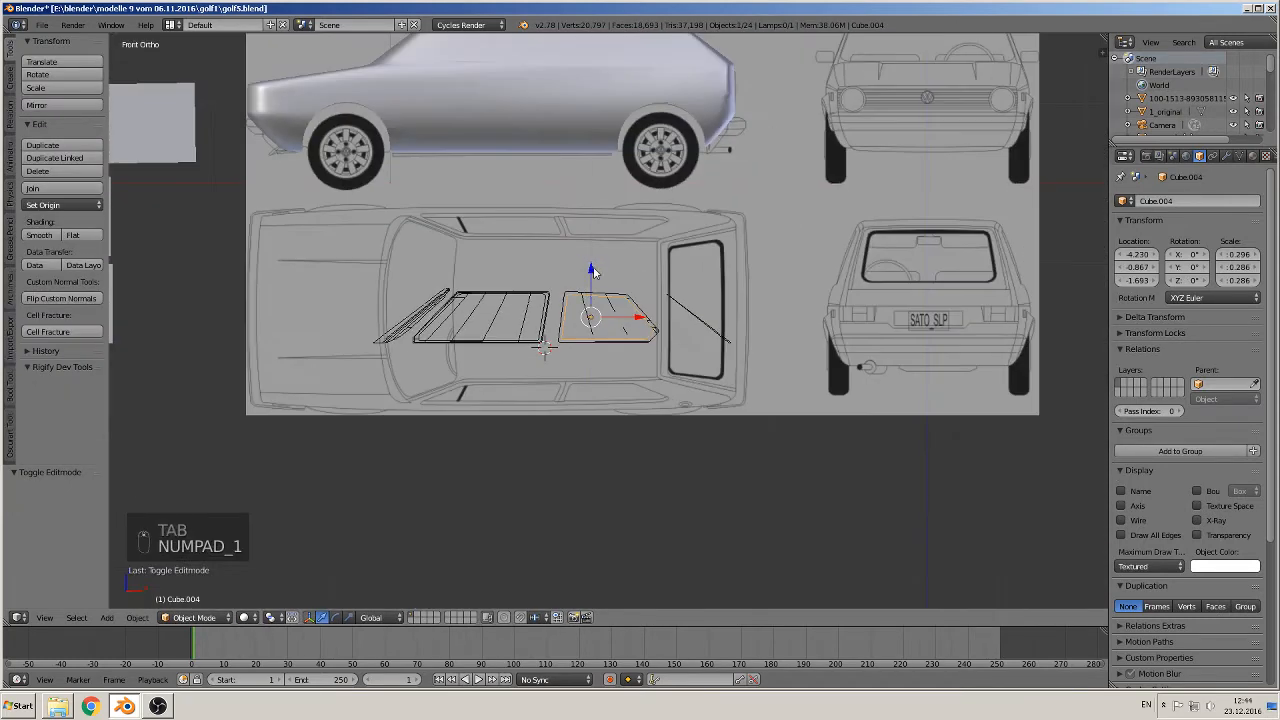
left_click_drag(593, 270, 684, 422)
scroll(684, 422, "up", 4)
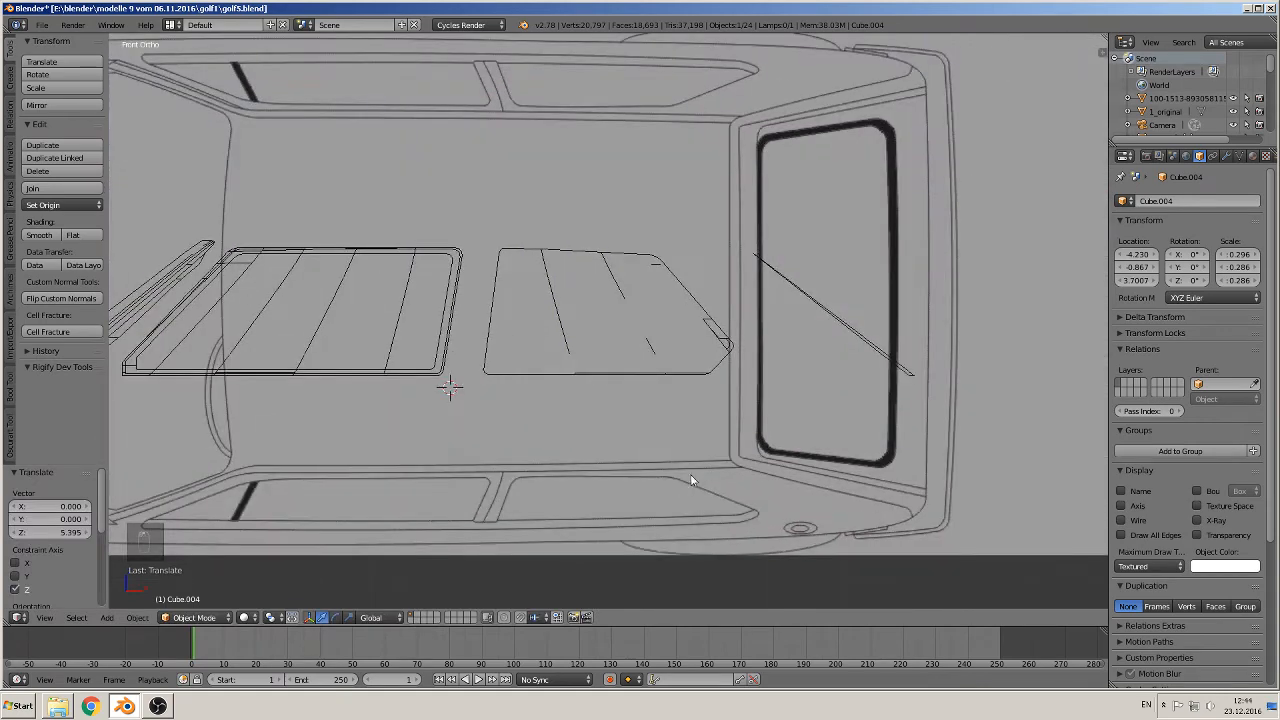
middle_click_drag(684, 440, 531, 477)
scroll(552, 418, "up", 2)
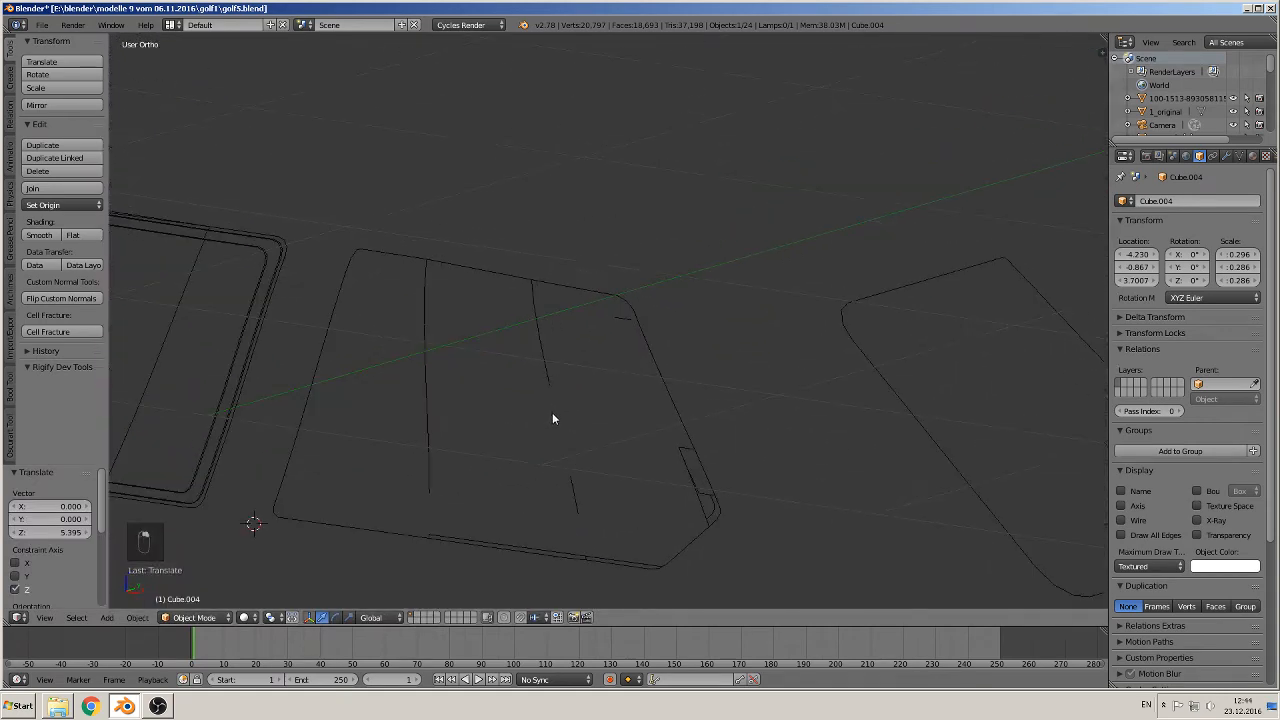
Edit the window panes mesh and select the faces between the two cut outlines along the rear side window's upper edge and both upper corners
key("Tab")
key("Tab")
right_click(549, 363)
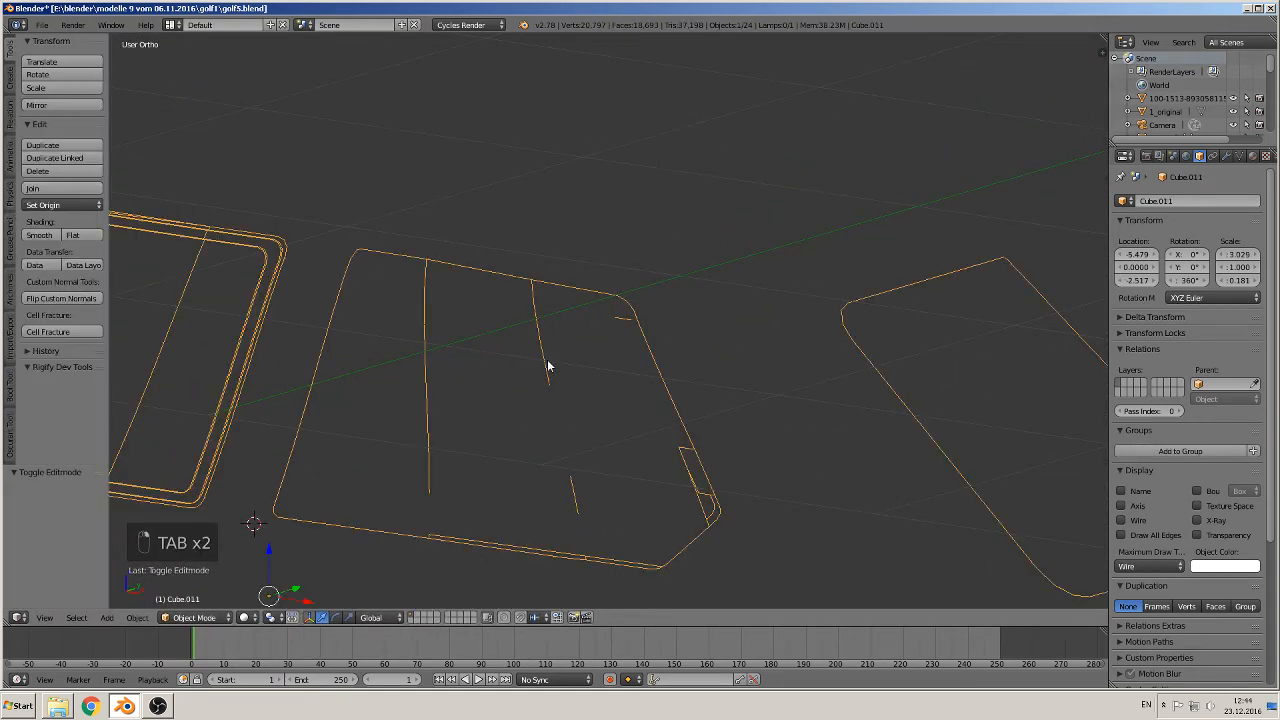
key("Tab")
scroll(573, 458, "up", 2)
scroll(500, 392, "up", 2)
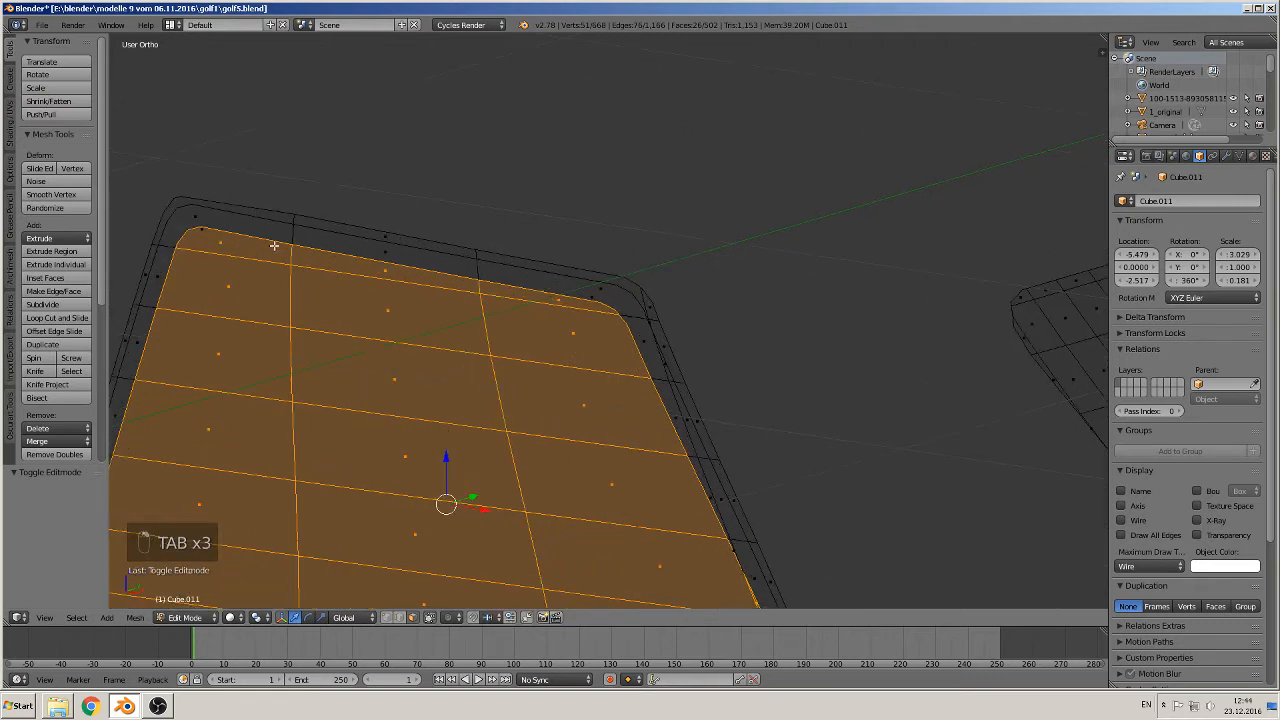
right_click(190, 216)
right_click(166, 268, "shift")
right_click(348, 254, "shift")
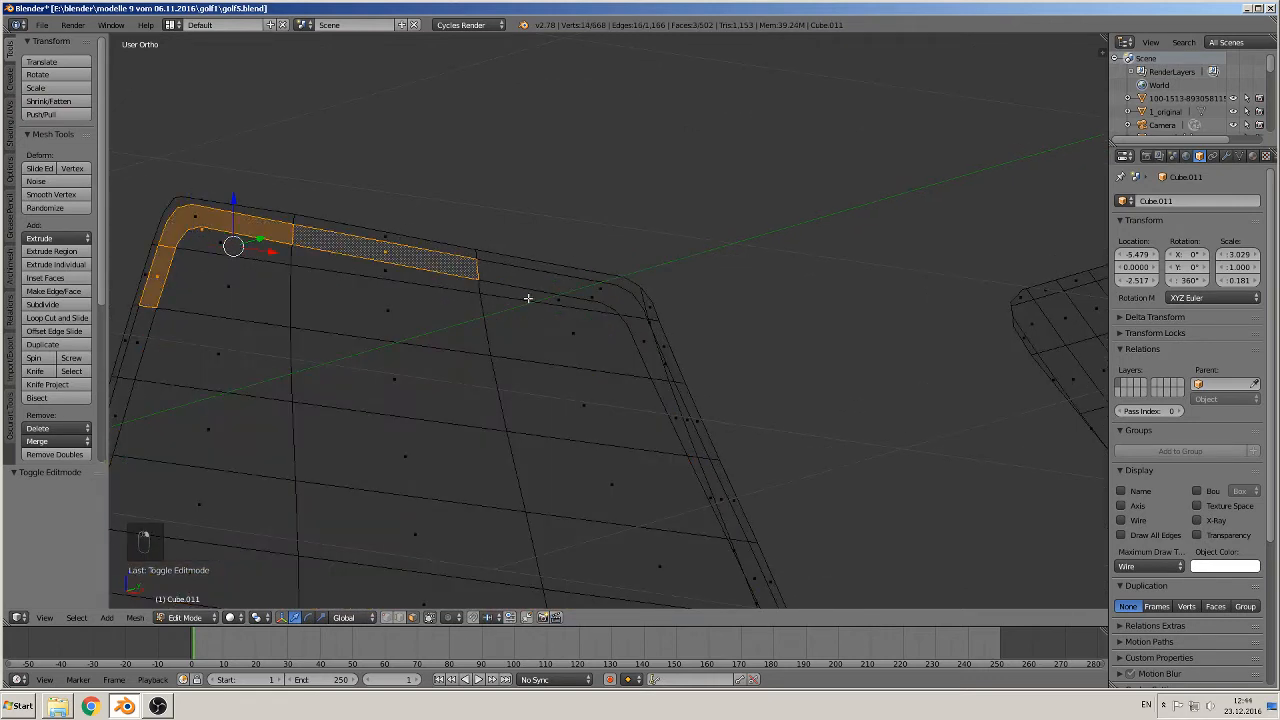
right_click(540, 282, "shift")
right_click(651, 349, "shift")
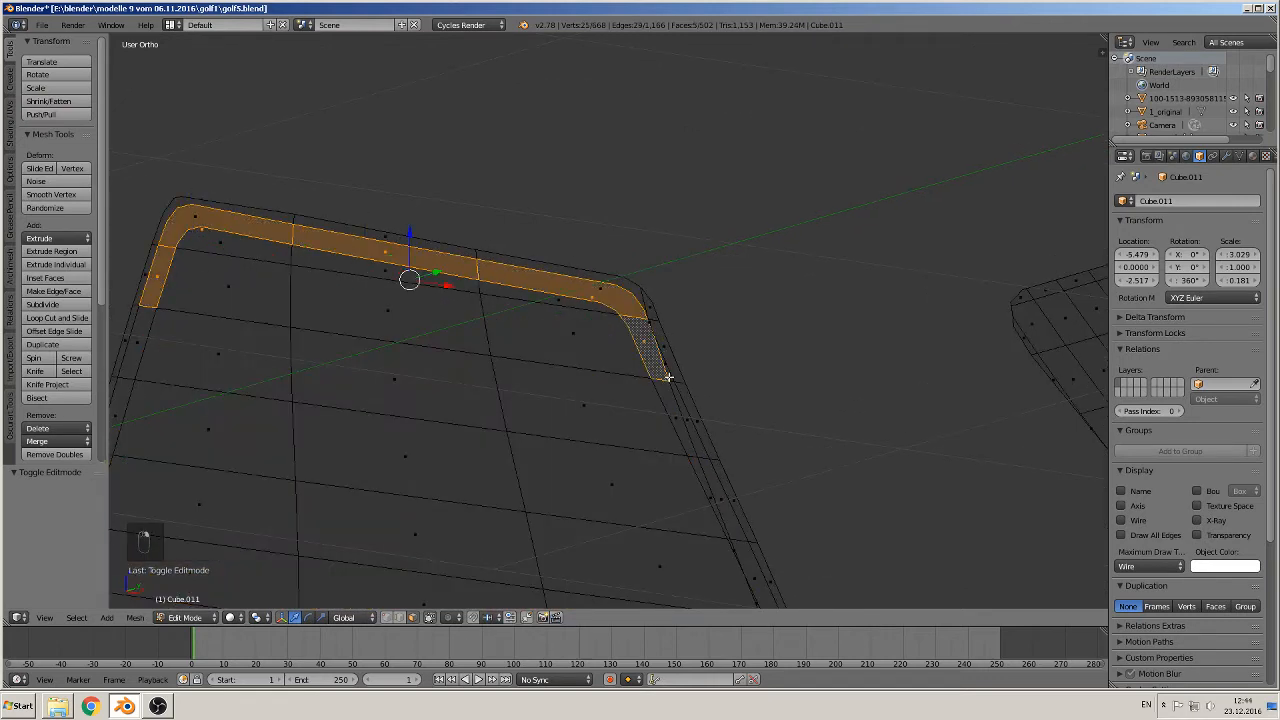
Add the narrow border faces along the rear side window's slanted rear edge, down to the pointed corner, to the selection
scroll(571, 297, "up", 6)
right_click(494, 203, "shift")
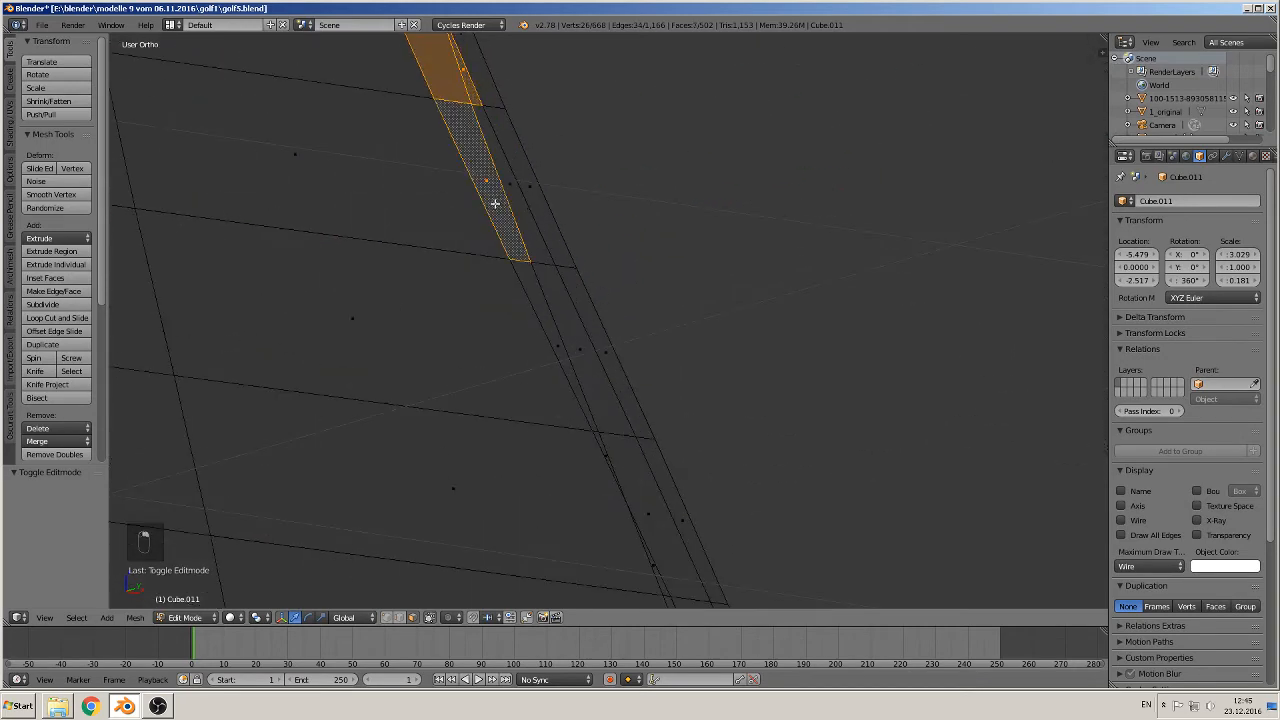
right_click(541, 272, "shift")
right_click(547, 298, "shift")
right_click(645, 414, "shift")
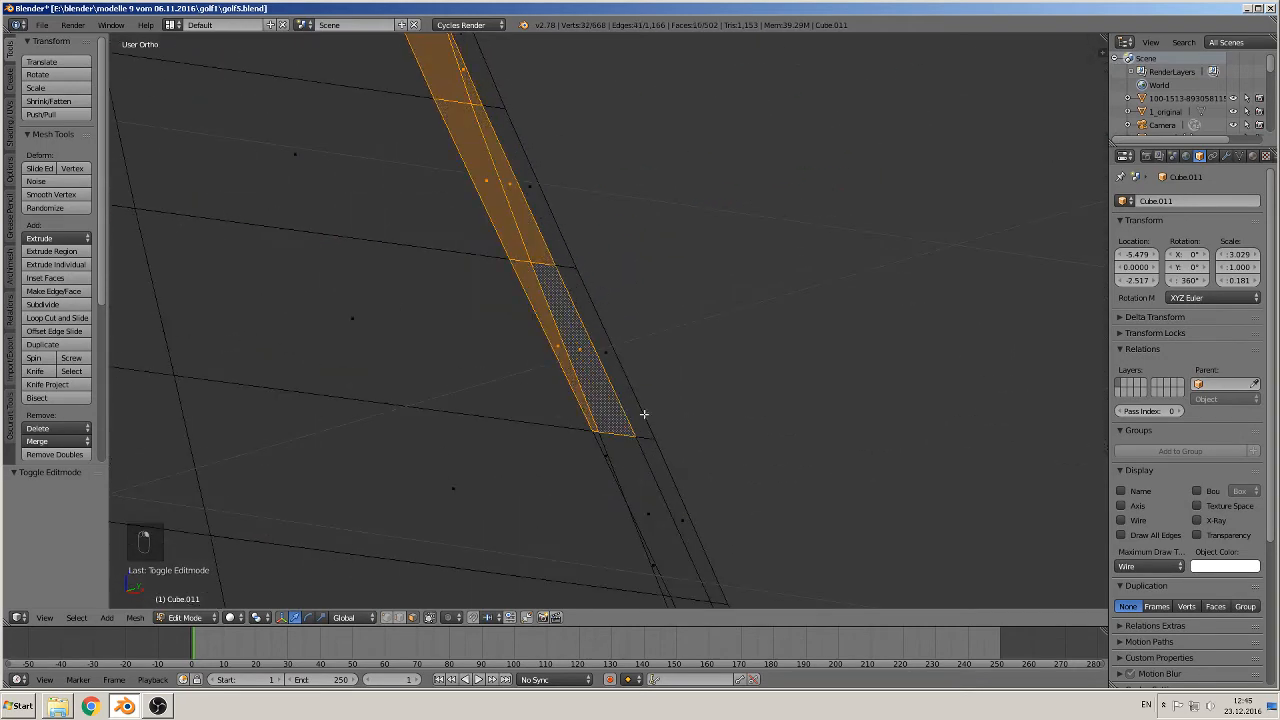
middle_click_drag(645, 414, 551, 290, "shift")
right_click(559, 296, "shift")
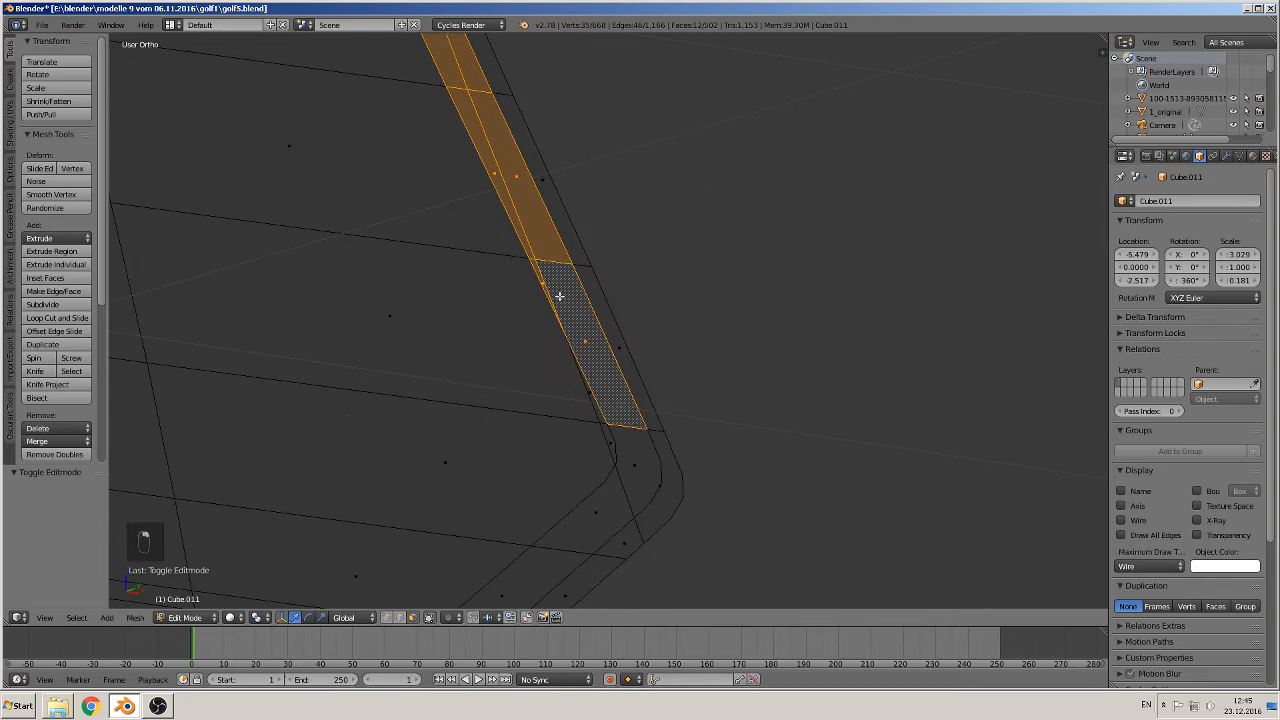
right_click(600, 412, "shift")
right_click(607, 440, "shift")
right_click(623, 447, "shift")
Extend the border selection around the lower rear corner, along the bottom edge and onto the lower part of the front edge
middle_click_drag(650, 530, 785, 242, "shift")
right_click(717, 263, "shift")
right_click(645, 328, "shift")
right_click(556, 390, "shift")
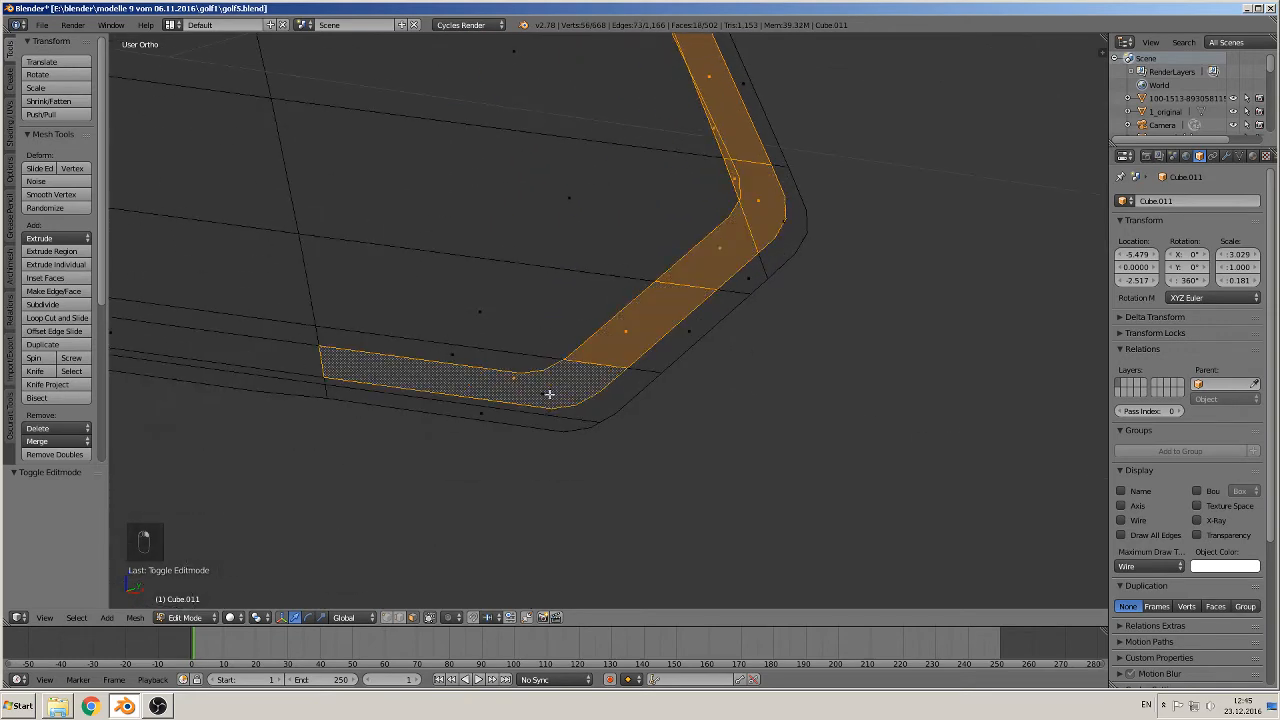
middle_click_drag(346, 388, 690, 418, "shift")
right_click(561, 395, "shift")
middle_click_drag(263, 400, 563, 406, "shift")
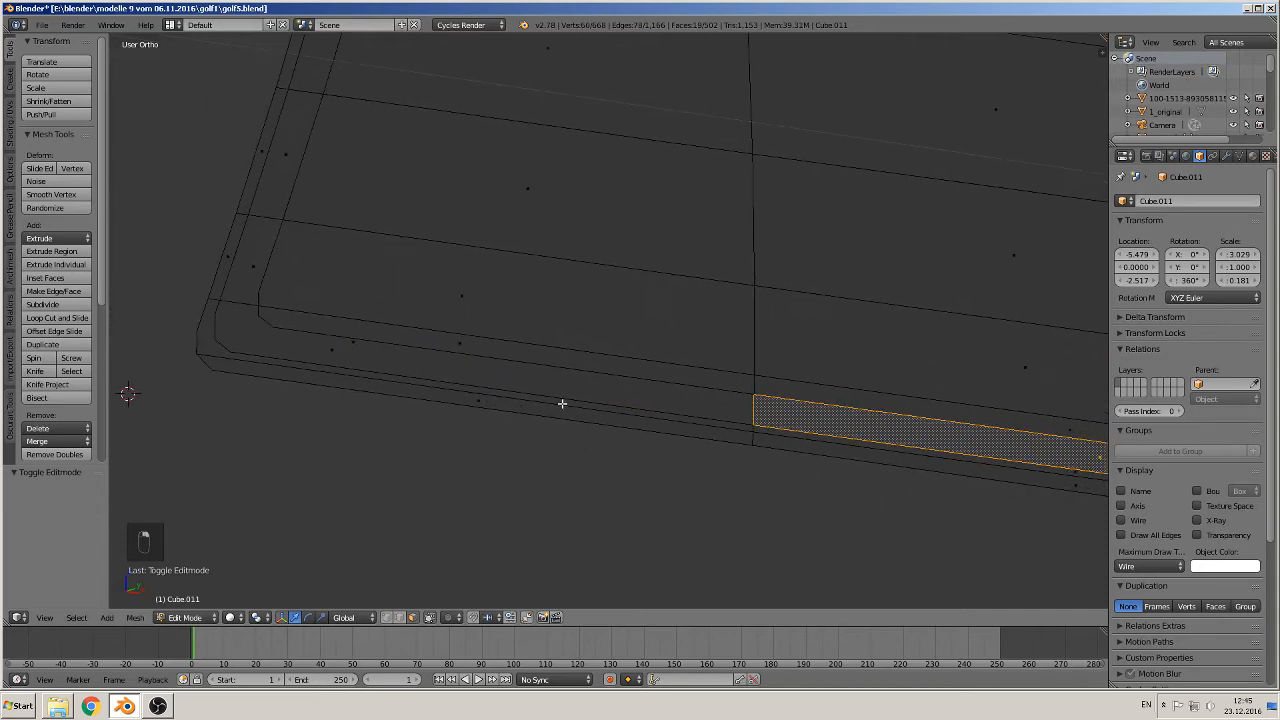
right_click(414, 353, "shift")
right_click(243, 263, "shift")
right_click(272, 190, "shift")
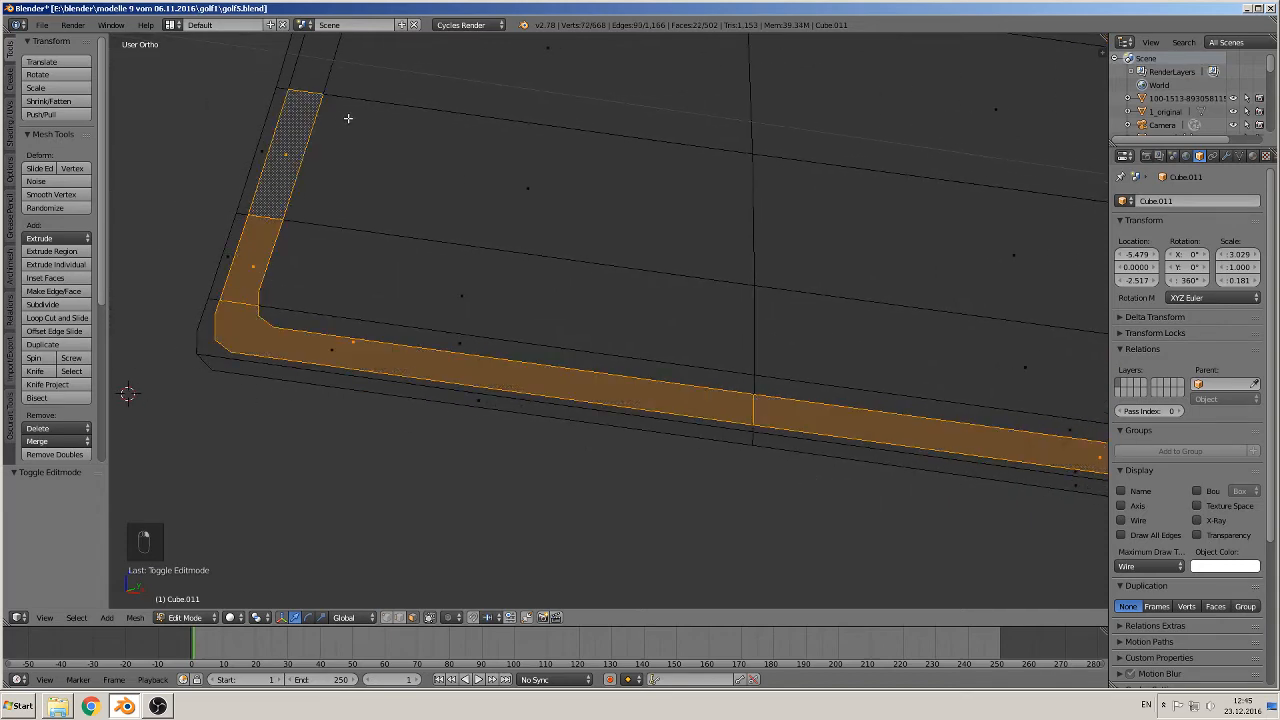
Select the remaining border faces up the rear side window's front edge to close the ring
middle_click_drag(349, 118, 262, 403, "shift")
right_click(232, 271, "shift")
right_click(285, 158, "shift")
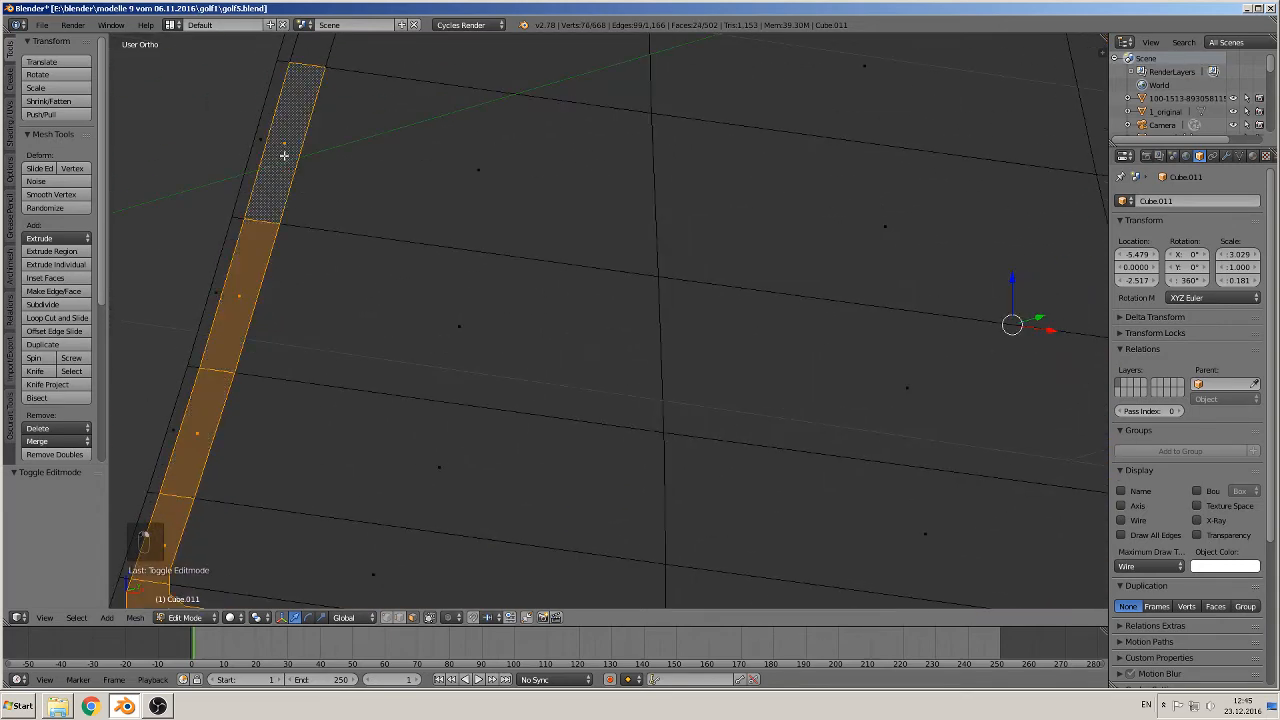
middle_click_drag(374, 202, 316, 487, "shift")
right_click(280, 276, "shift")
scroll(409, 357, "down", 3)
scroll(686, 406, "down", 3)
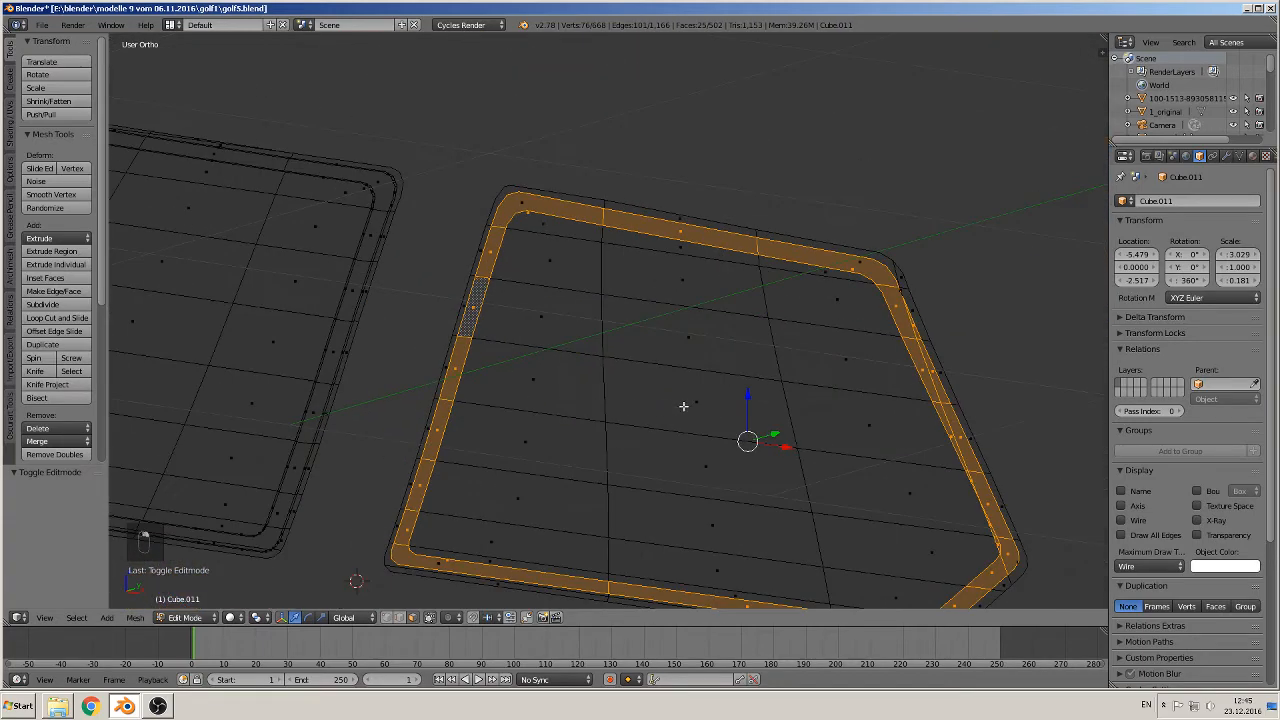
Extrude the selected border ring and move it about -0.006 along the Y axis
middle_click_drag(686, 406, 684, 444)
scroll(678, 433, "up", 1)
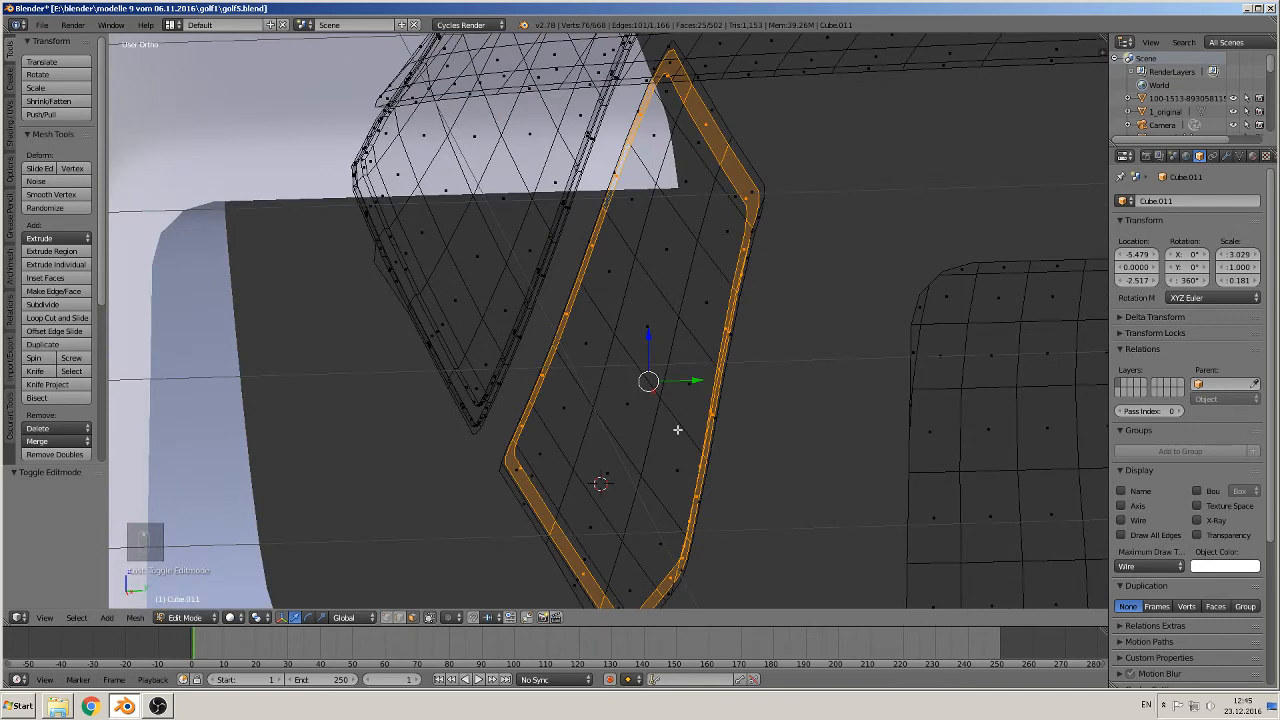
key("e")
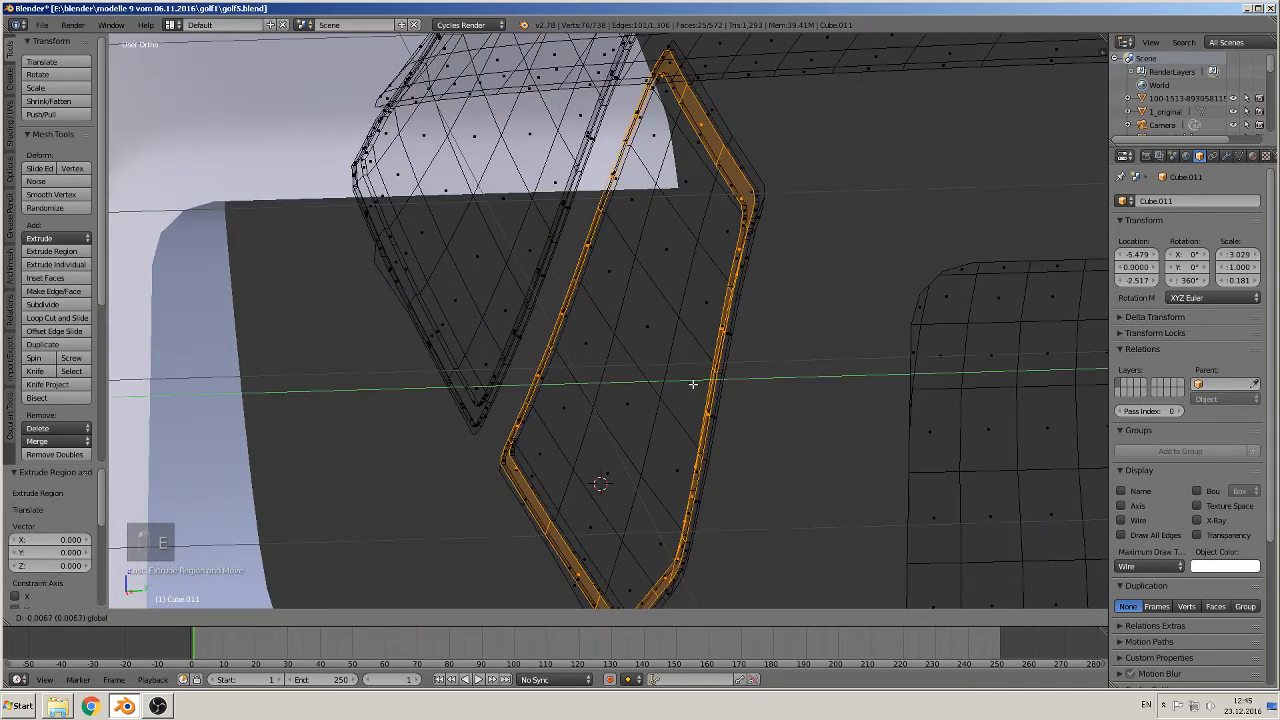
left_click(694, 385)
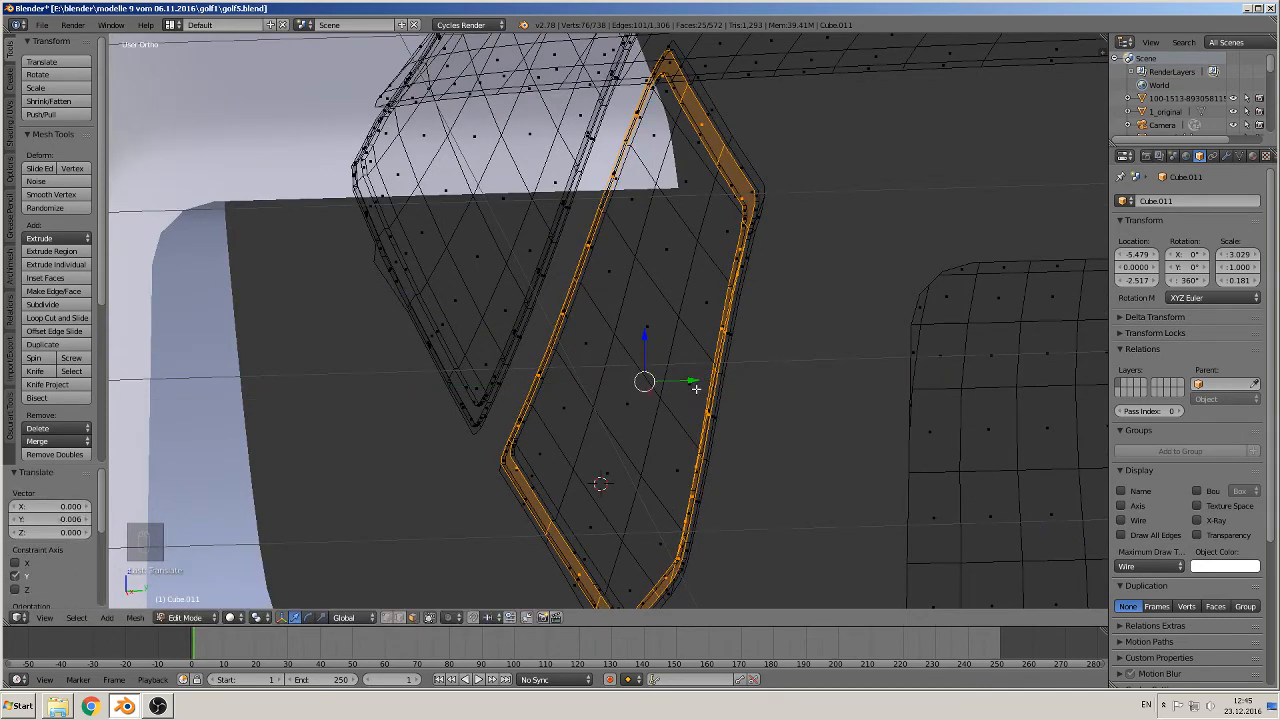
Leave mesh editing and set the viewport shading to Material
key("Tab")
scroll(678, 413, "down", 2)
middle_click_drag(678, 414, 823, 403)
scroll(802, 432, "down", 2)
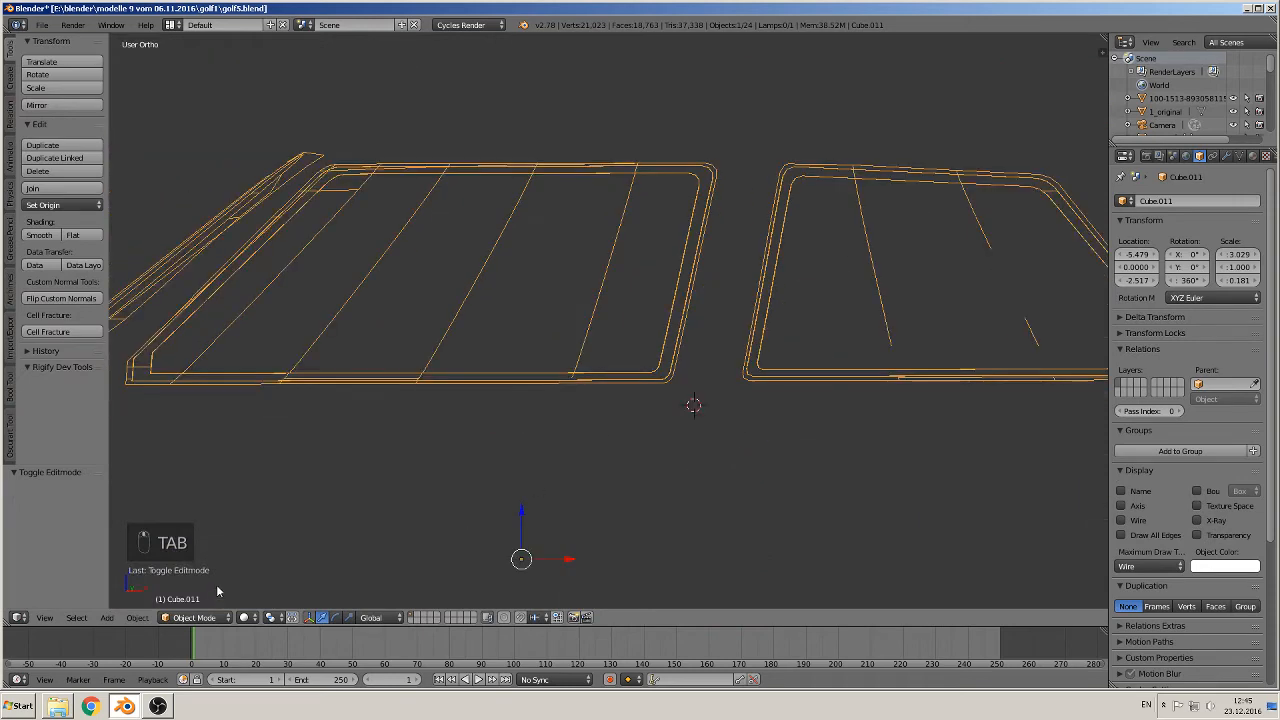
left_click(245, 617)
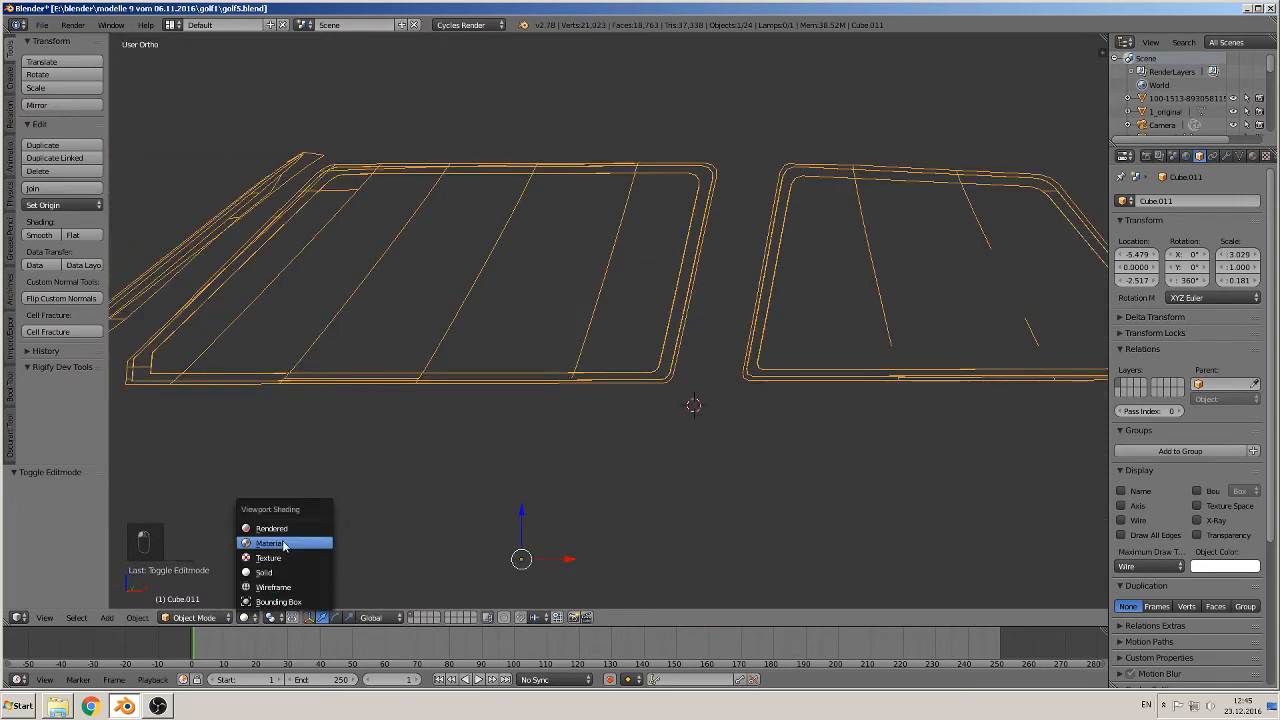
left_click(278, 548)
left_click(245, 617)
left_click(261, 540)
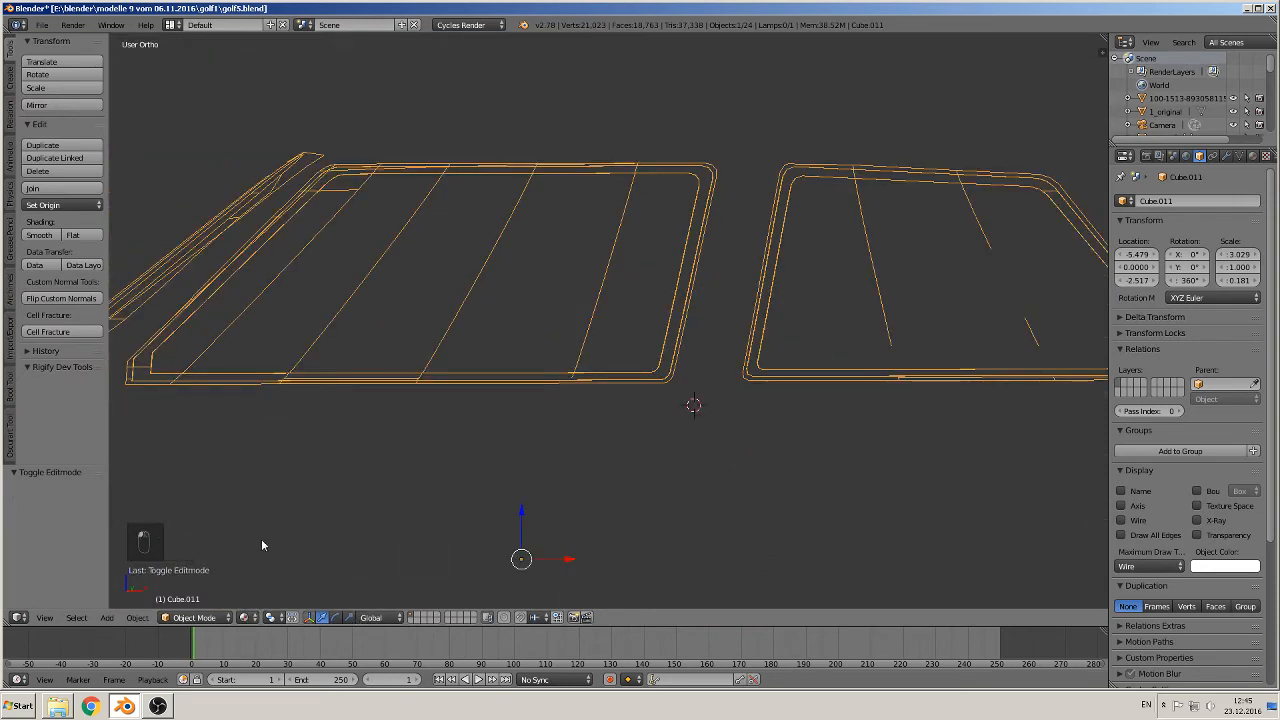
Set the window object's maximum draw type to Textured
middle_click_drag(358, 467, 282, 598)
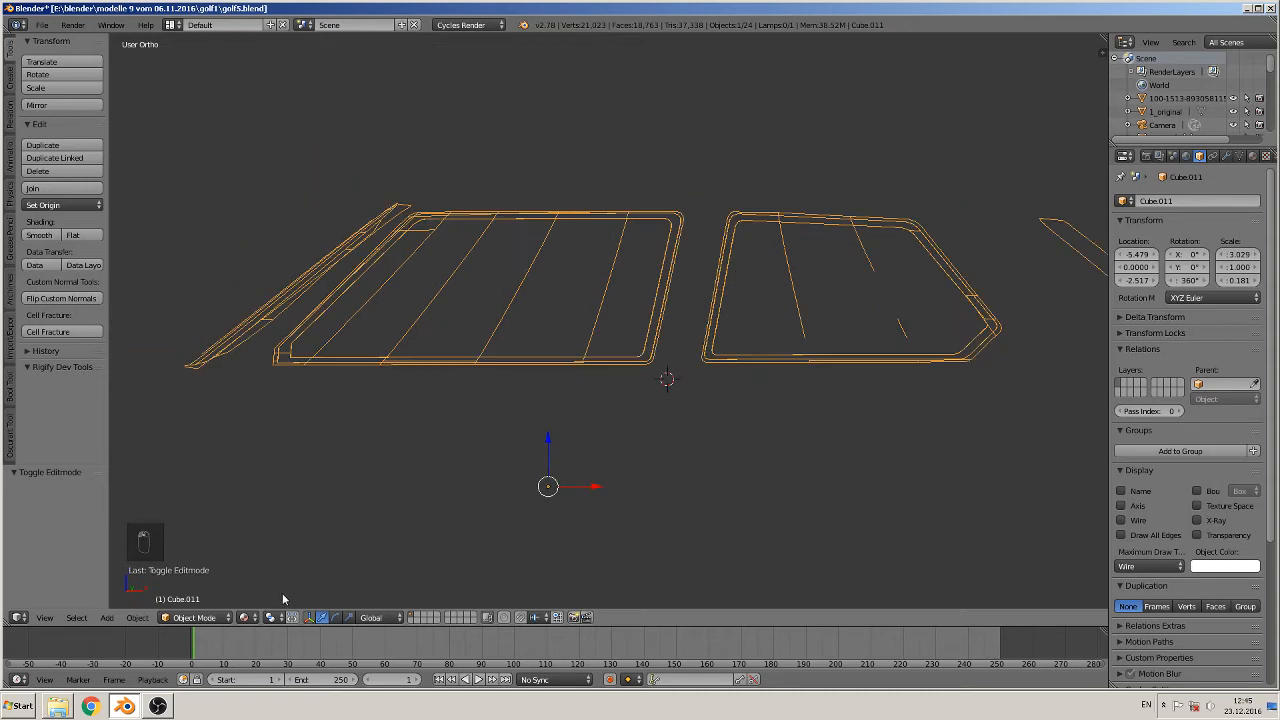
left_click(1148, 566)
left_click(1123, 508)
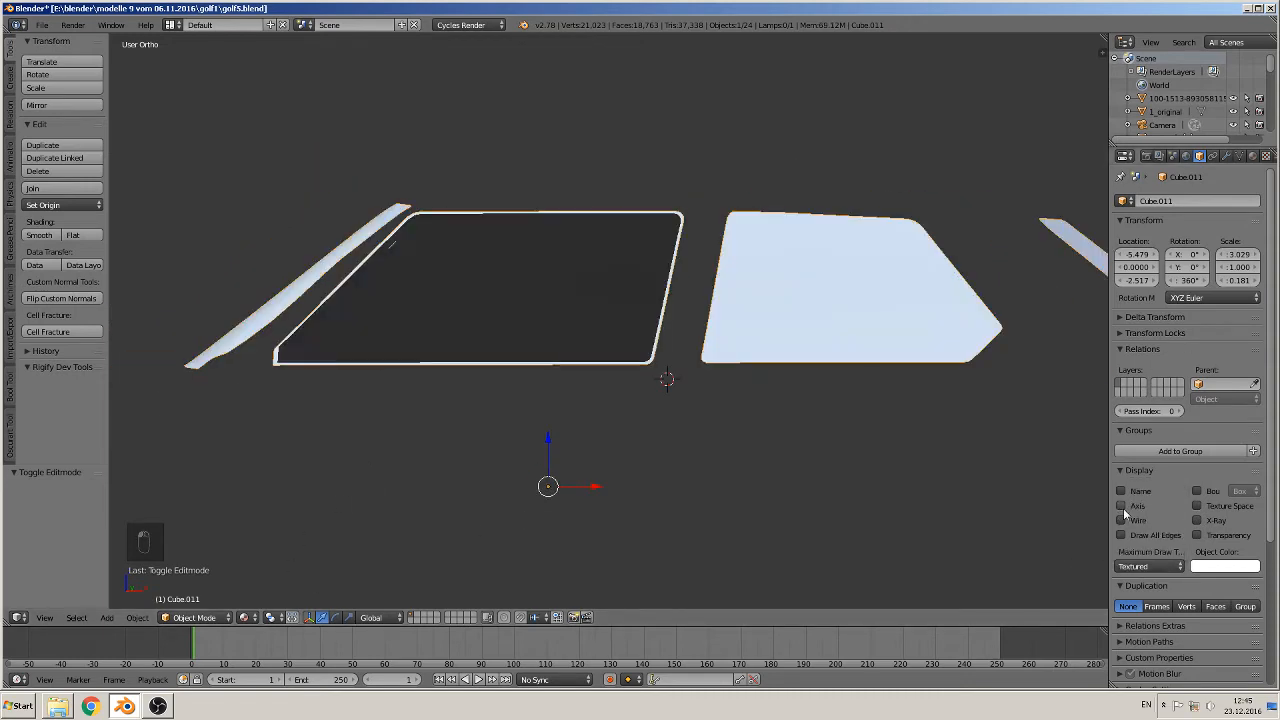
Deselect everything and examine the window panes and the extruded side window borders from several angles
mouse_move(994, 464)
middle_mouse_down()
mouse_move(856, 404)
mouse_move(797, 443)
mouse_move(897, 446)
mouse_move(806, 437)
mouse_move(766, 417)
mouse_move(663, 560)
mouse_move(638, 533)
mouse_move(563, 503)
mouse_move(556, 478)
middle_mouse_up()
key("Tab")
key("Tab")
key("a")
key("a")
key("a")
scroll(638, 530, "down", 3)
scroll(562, 468, "down", 3)
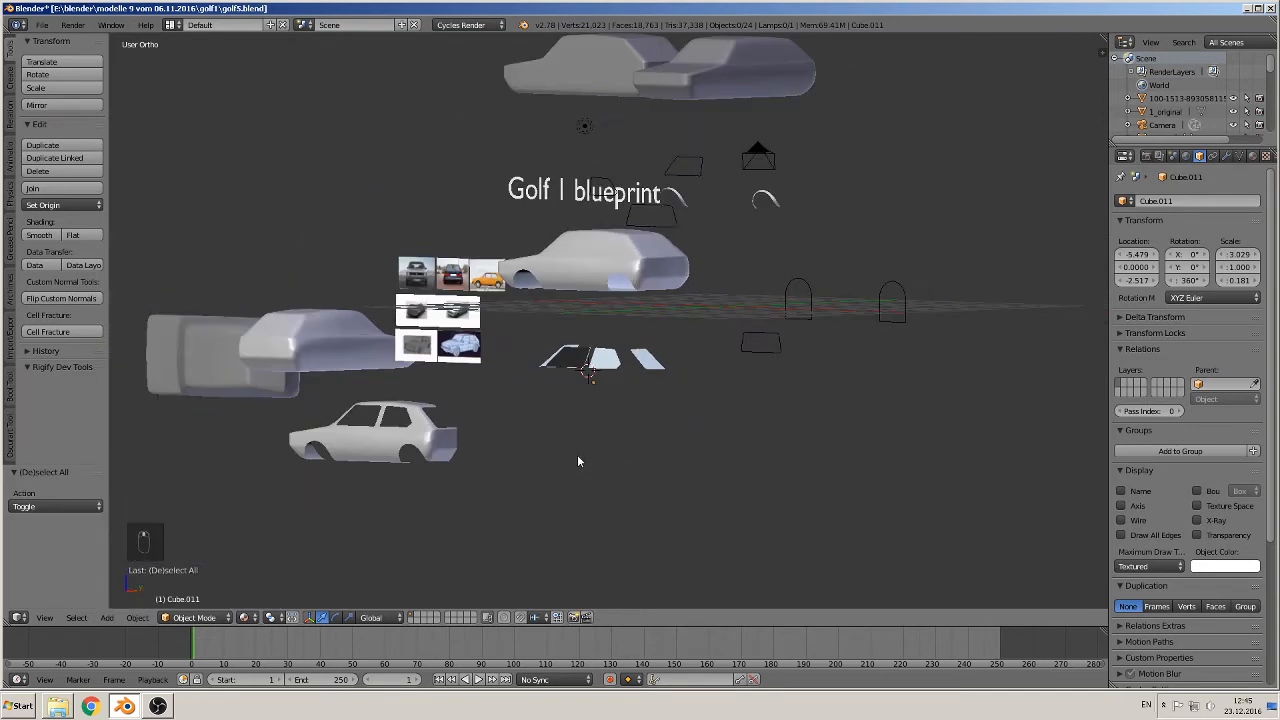
scroll(600, 457, "up", 4)
scroll(607, 457, "up", 3)
middle_click_drag(606, 506, 766, 343, "shift")
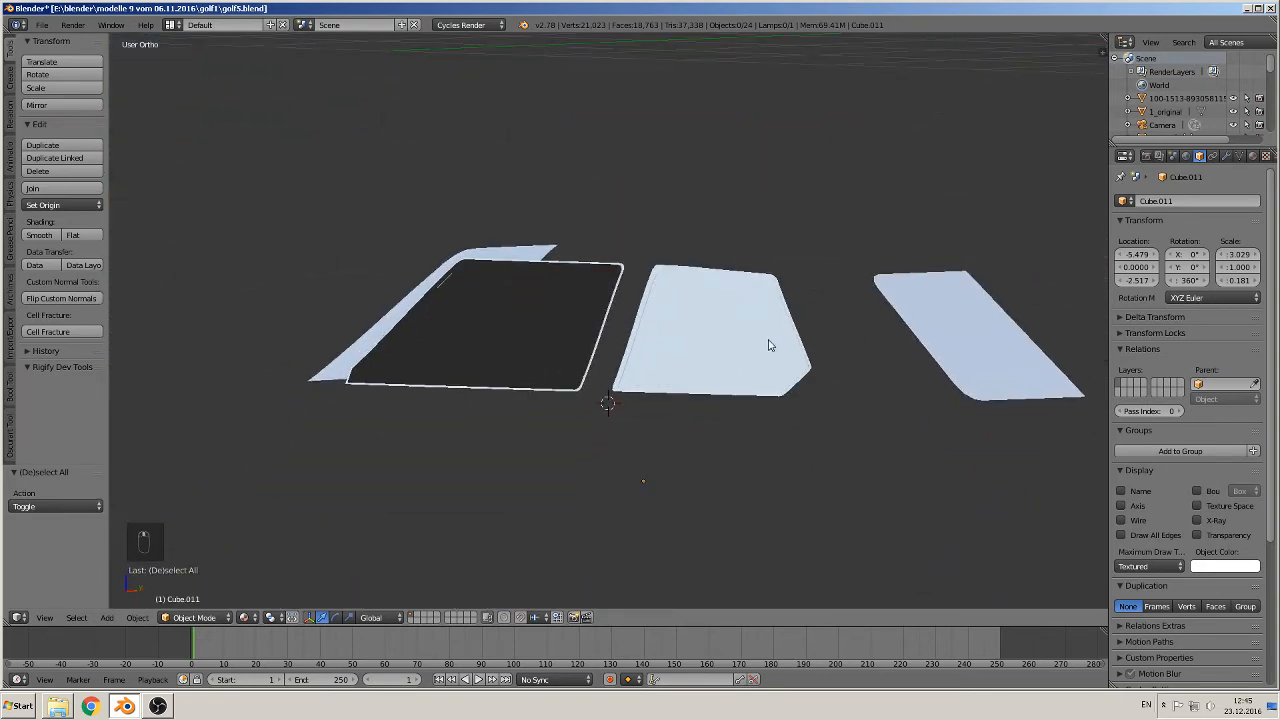
scroll(823, 366, "up", 3)
middle_click_drag(586, 307, 897, 234)
middle_click_drag(753, 325, 357, 237)
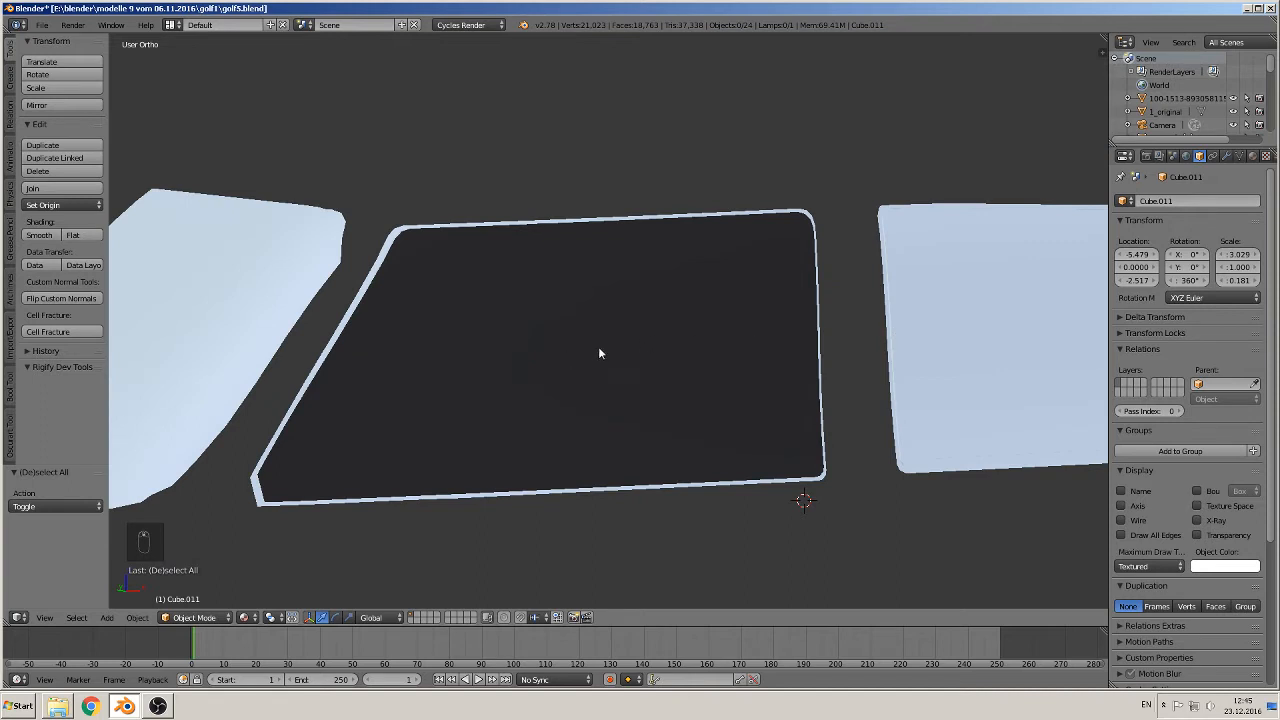
middle_click_drag(600, 353, 697, 363)
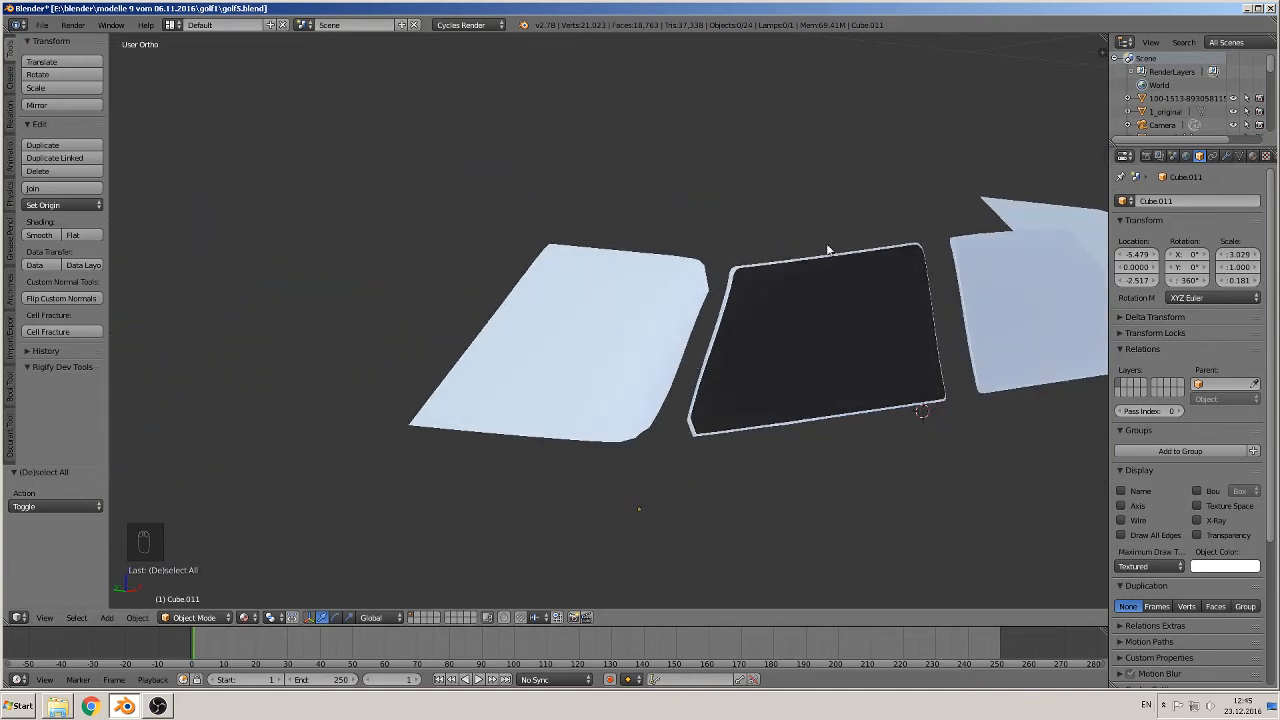
middle_click_drag(631, 297, 660, 366)
Duplicate the window object and move the copy about -3.337 along the Y axis
right_click(670, 340)
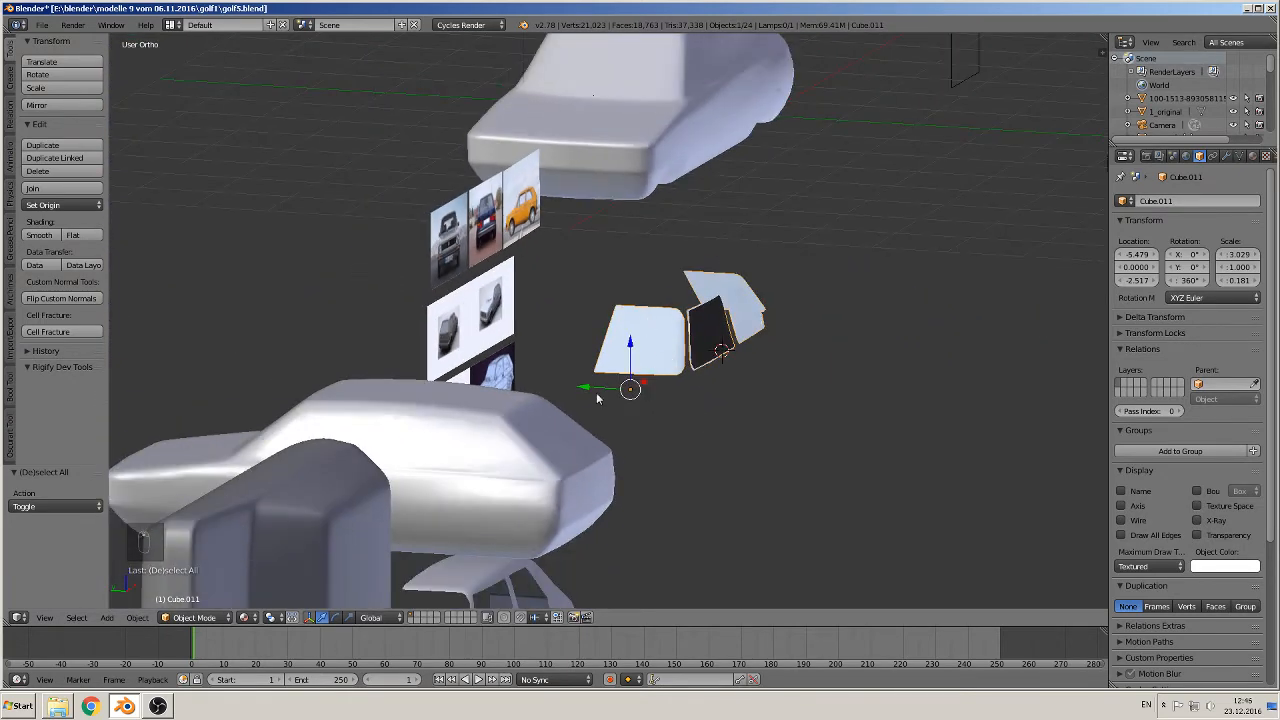
key("shift+d")
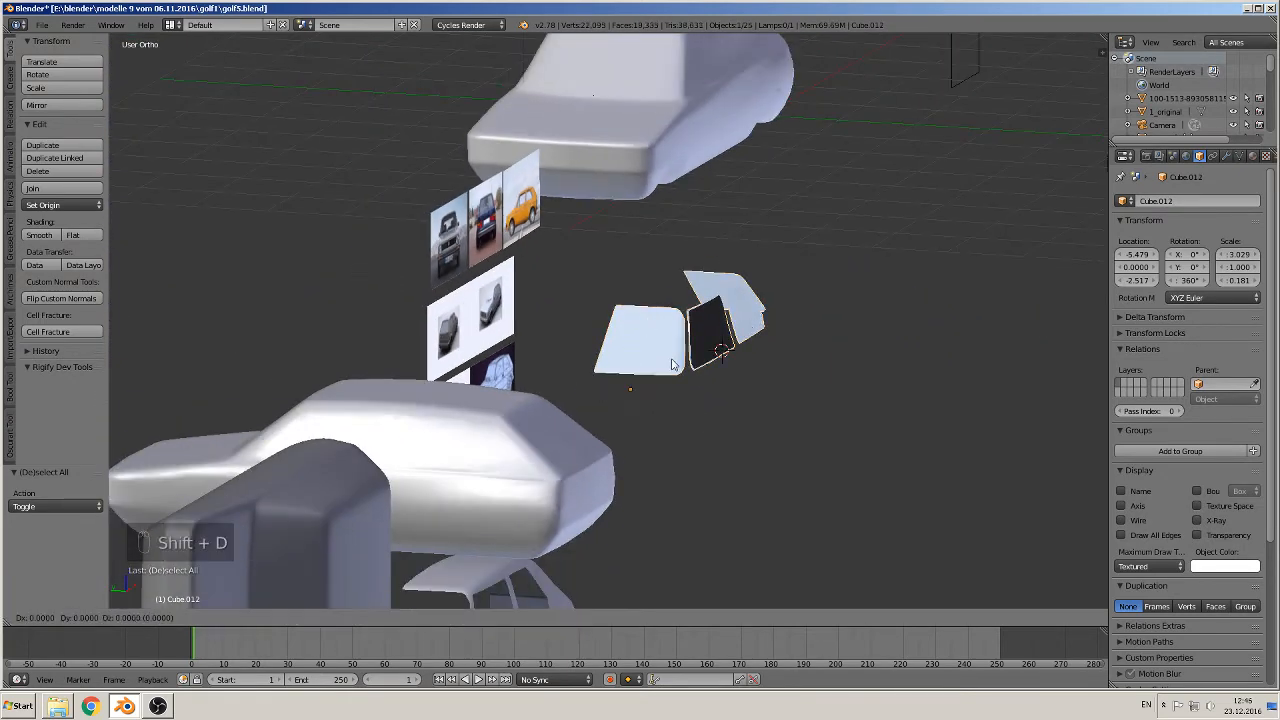
right_click(673, 366)
left_click_drag(591, 389, 846, 416)
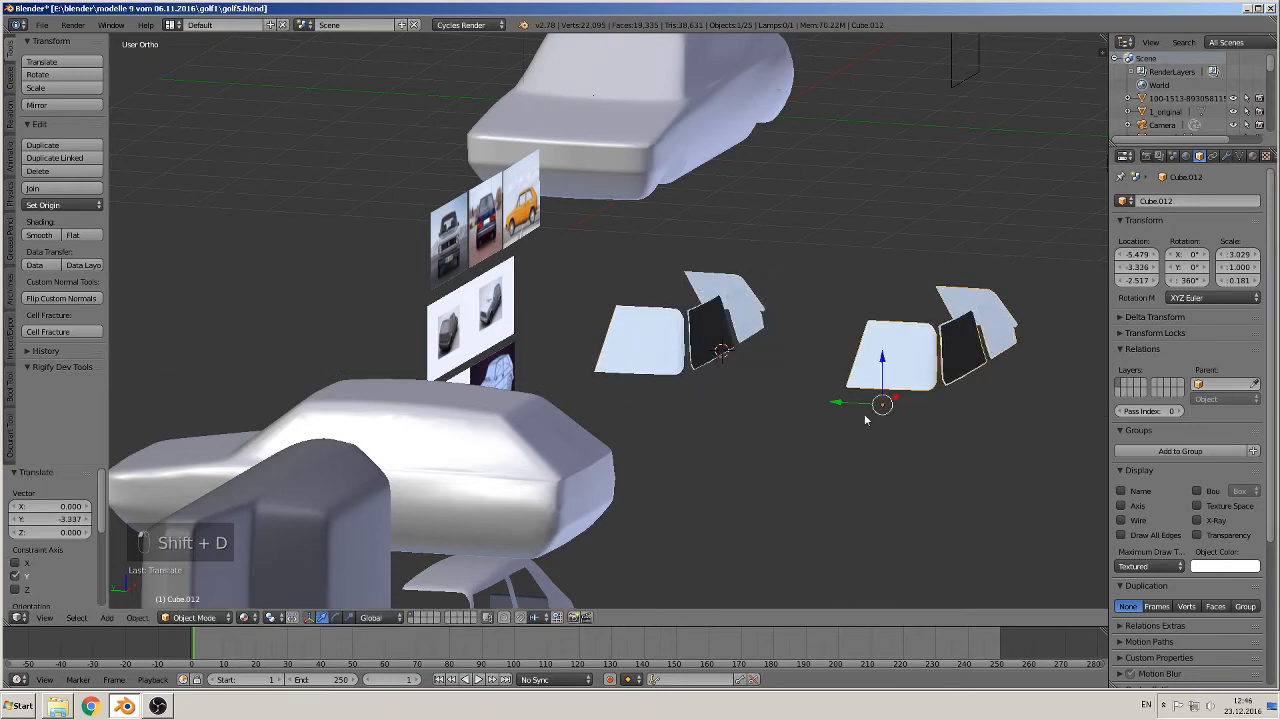
In front view, move the trapezoid windshield outline onto the windows, by about -6.374 in X and -4.530 in Z
middle_click_drag(840, 412, 629, 400, "shift")
right_click(480, 318)
middle_click_drag(480, 318, 702, 227)
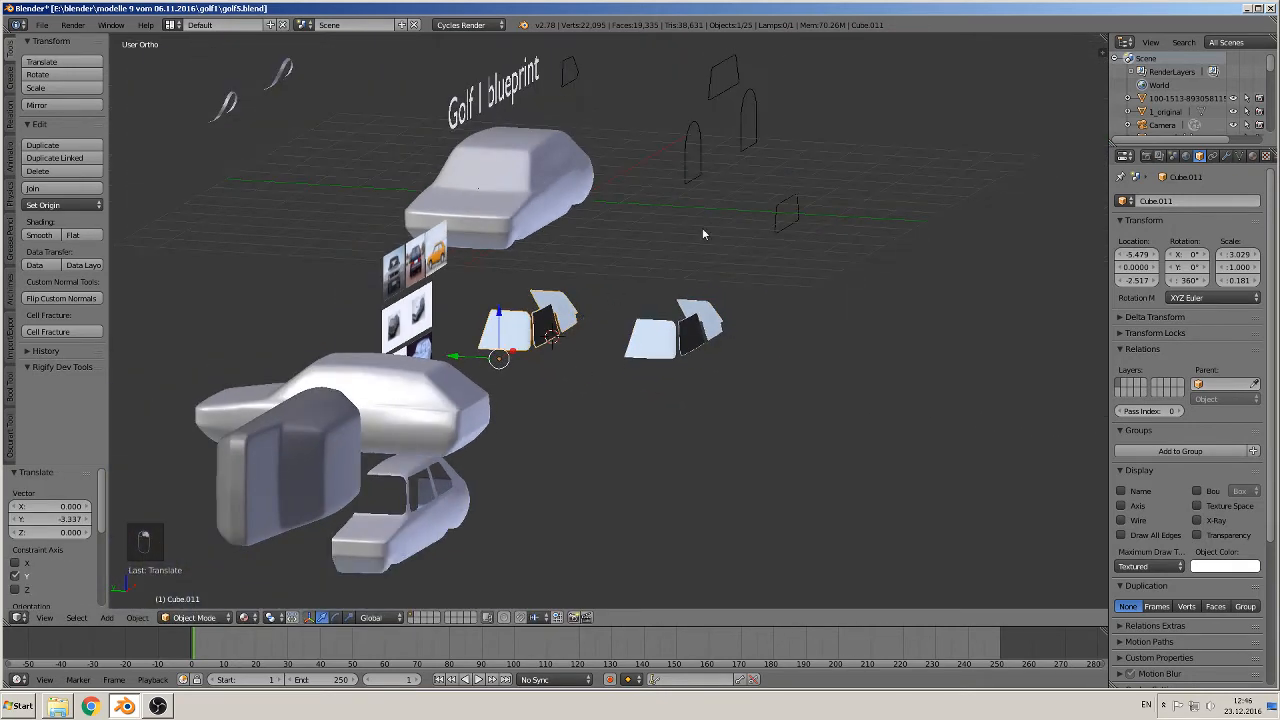
key("KP_1")
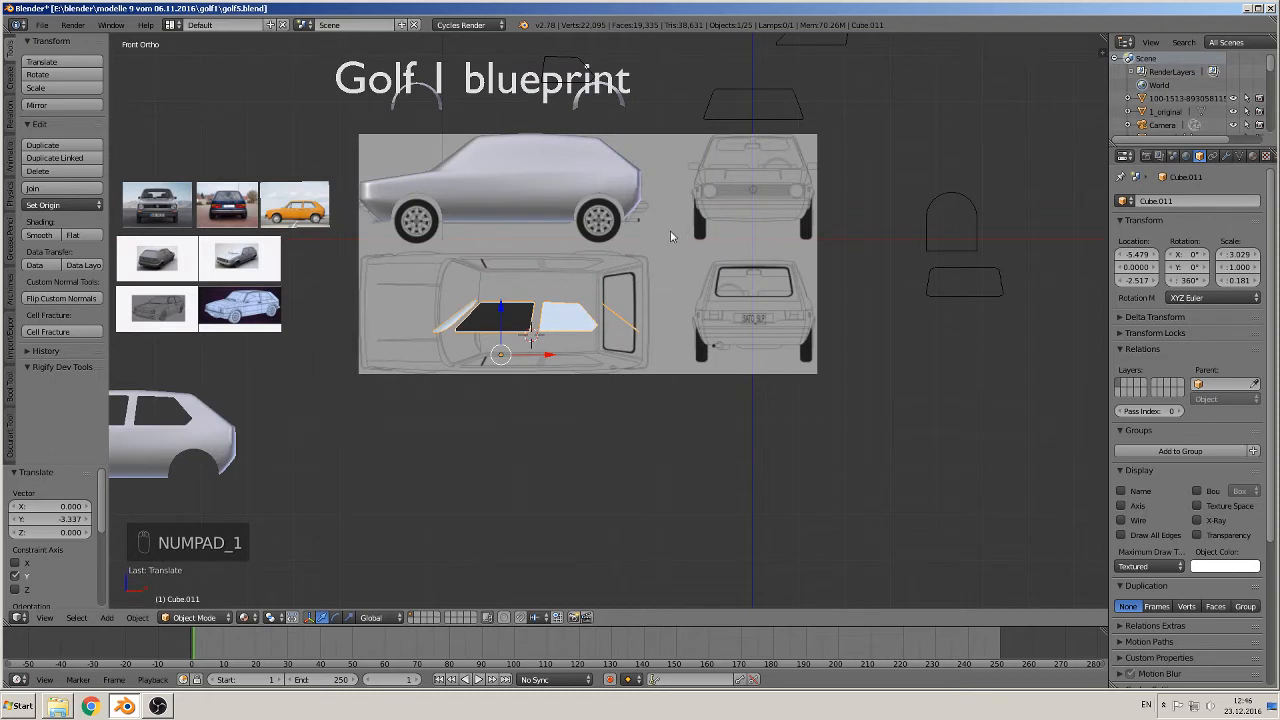
middle_click_drag(630, 300, 567, 403, "shift")
middle_click_drag(705, 242, 657, 351, "shift")
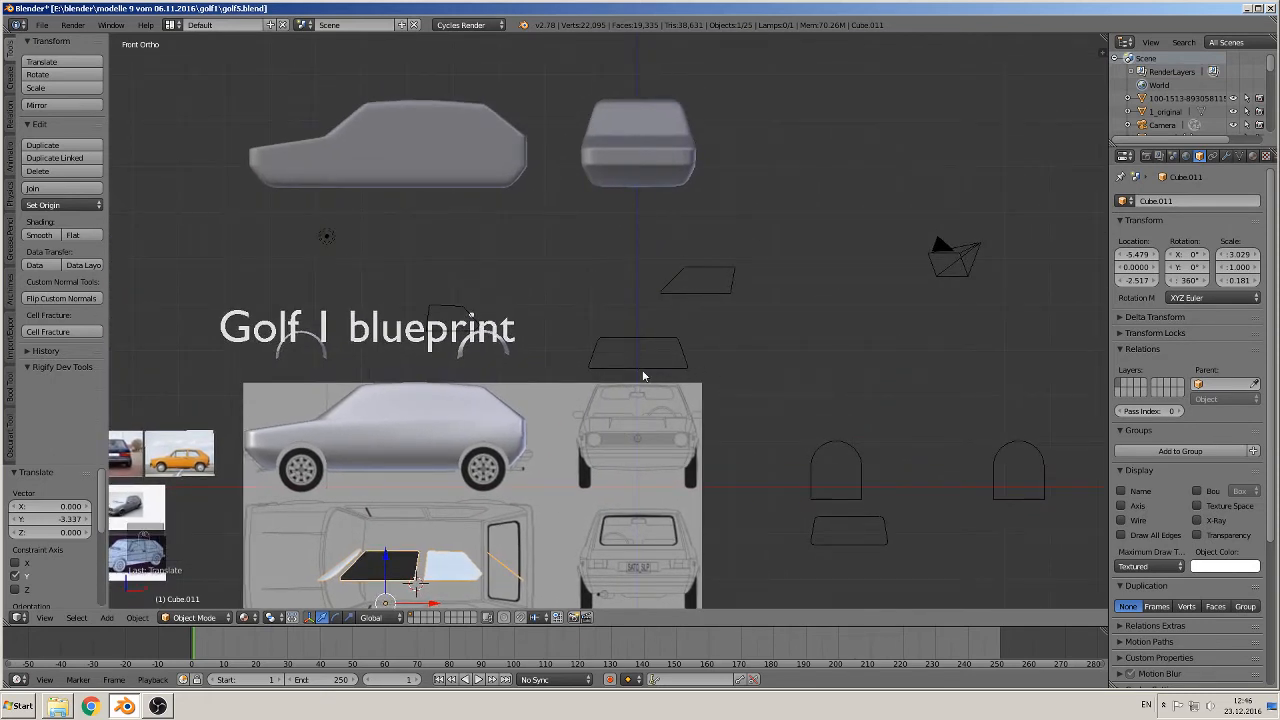
right_click(645, 375)
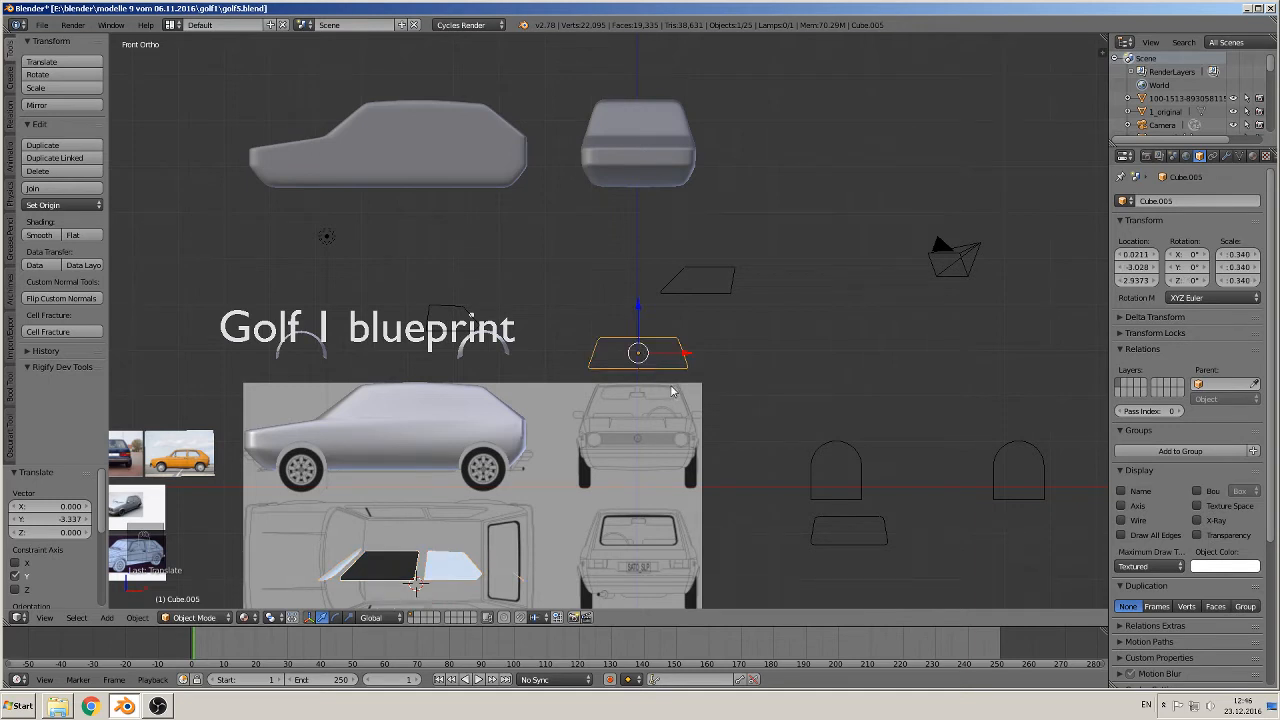
key("g")
left_click(380, 600)
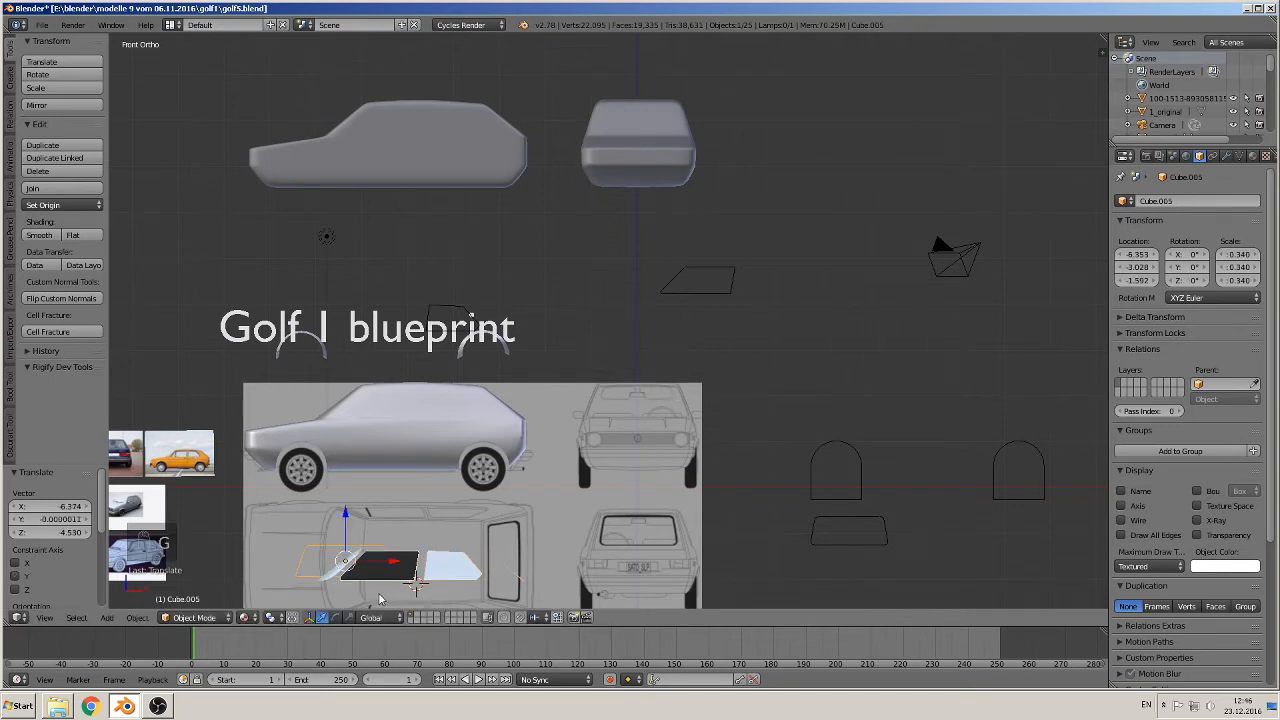
Select the duplicated window object lying in front of the original windows
middle_click_drag(446, 438, 514, 238, "shift")
scroll(500, 300, "up", 2)
right_click(460, 283)
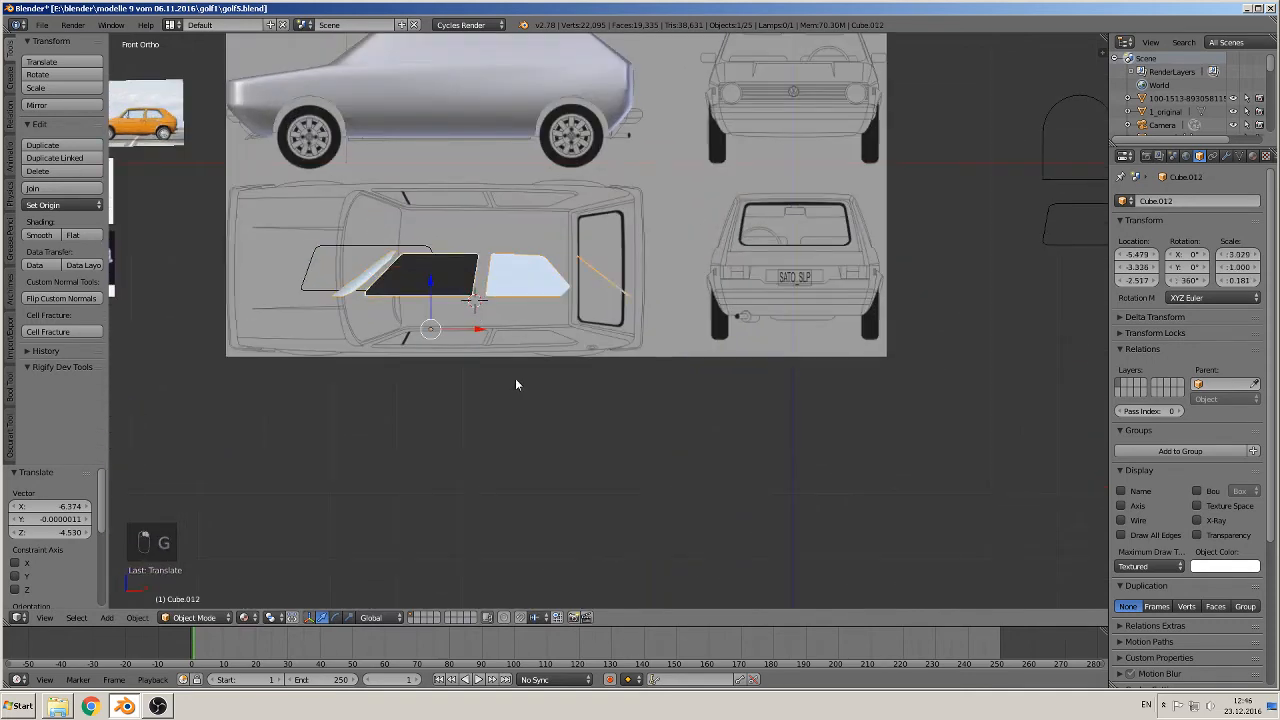
key("r")
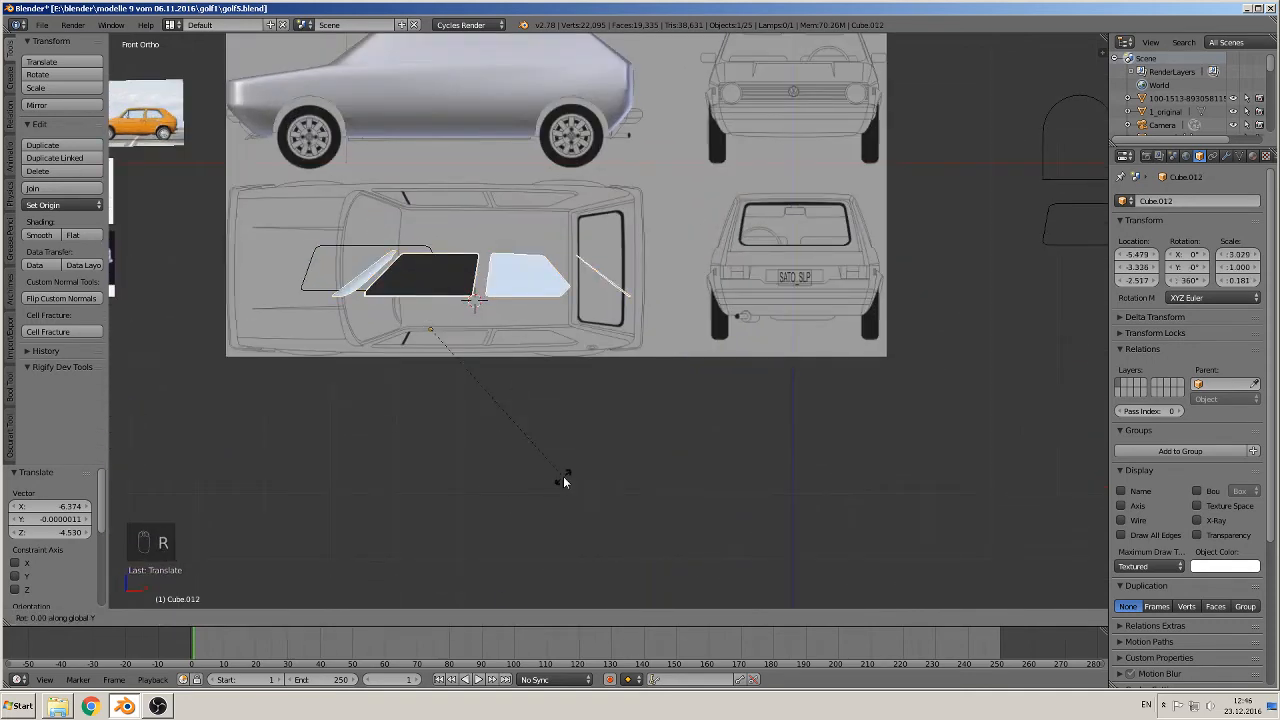
type("90")
right_click(603, 441)
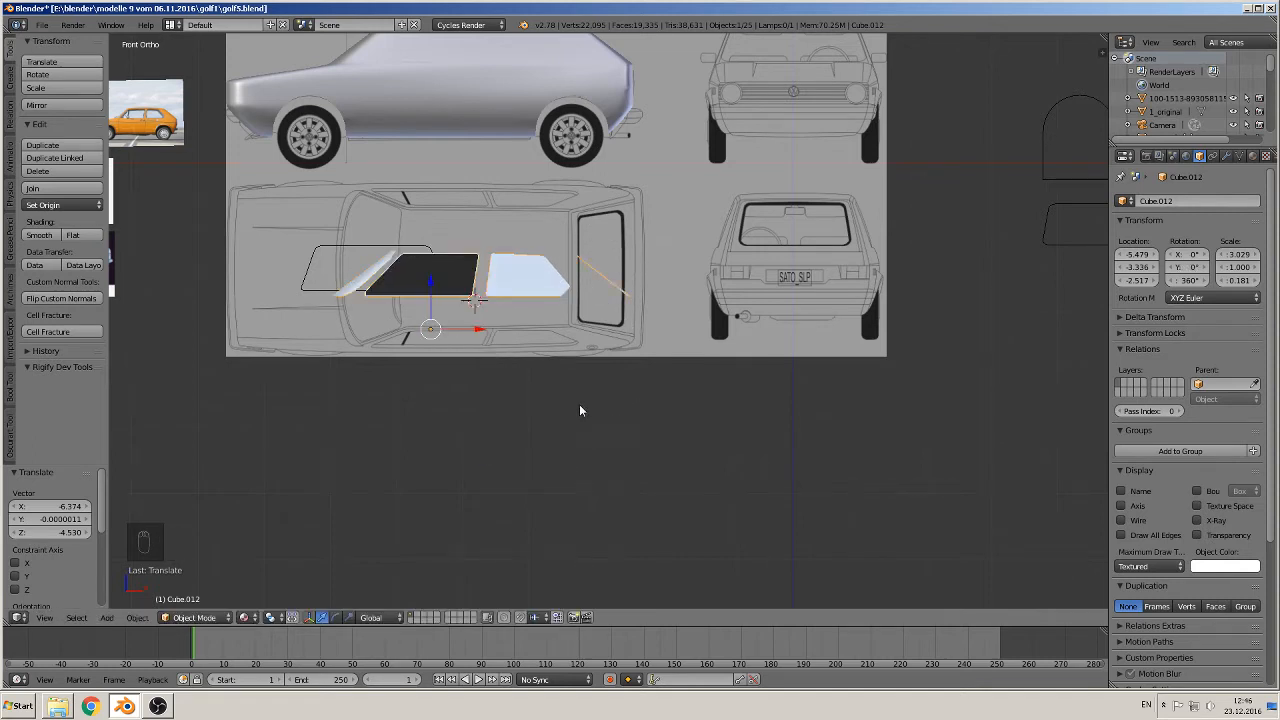
middle_click_drag(487, 429, 494, 496, "shift")
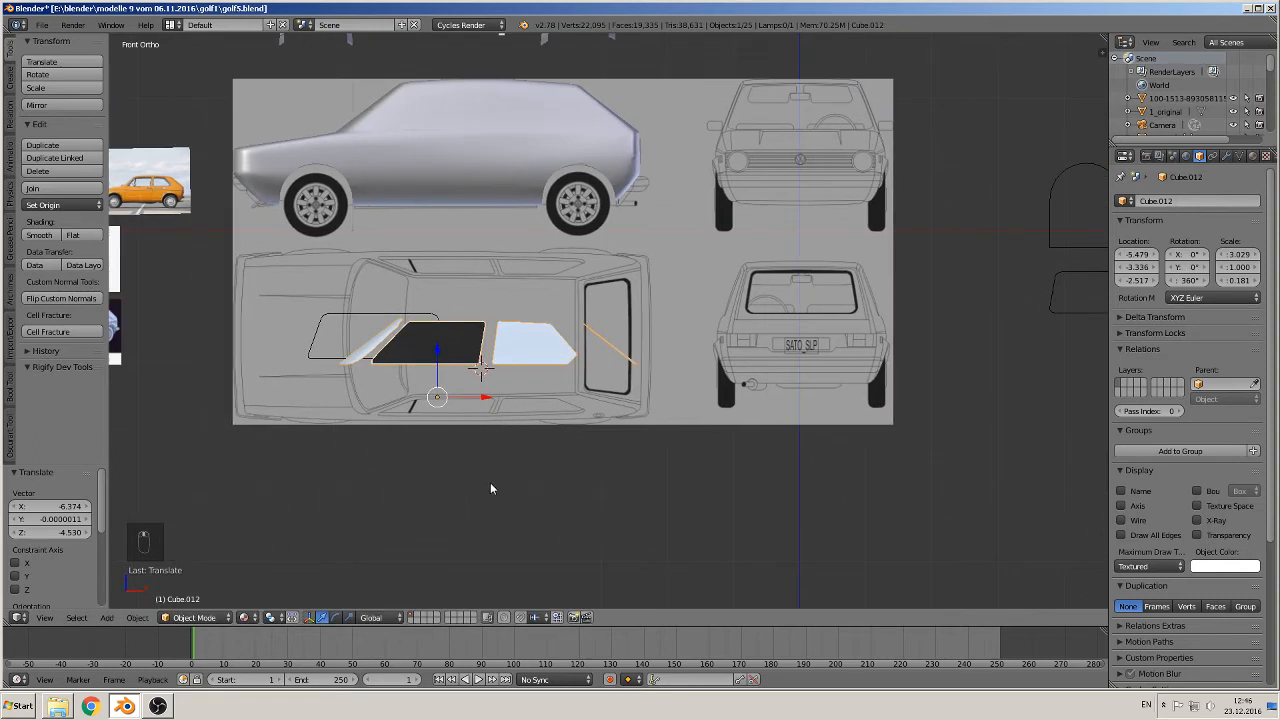
key("r")
key("y")
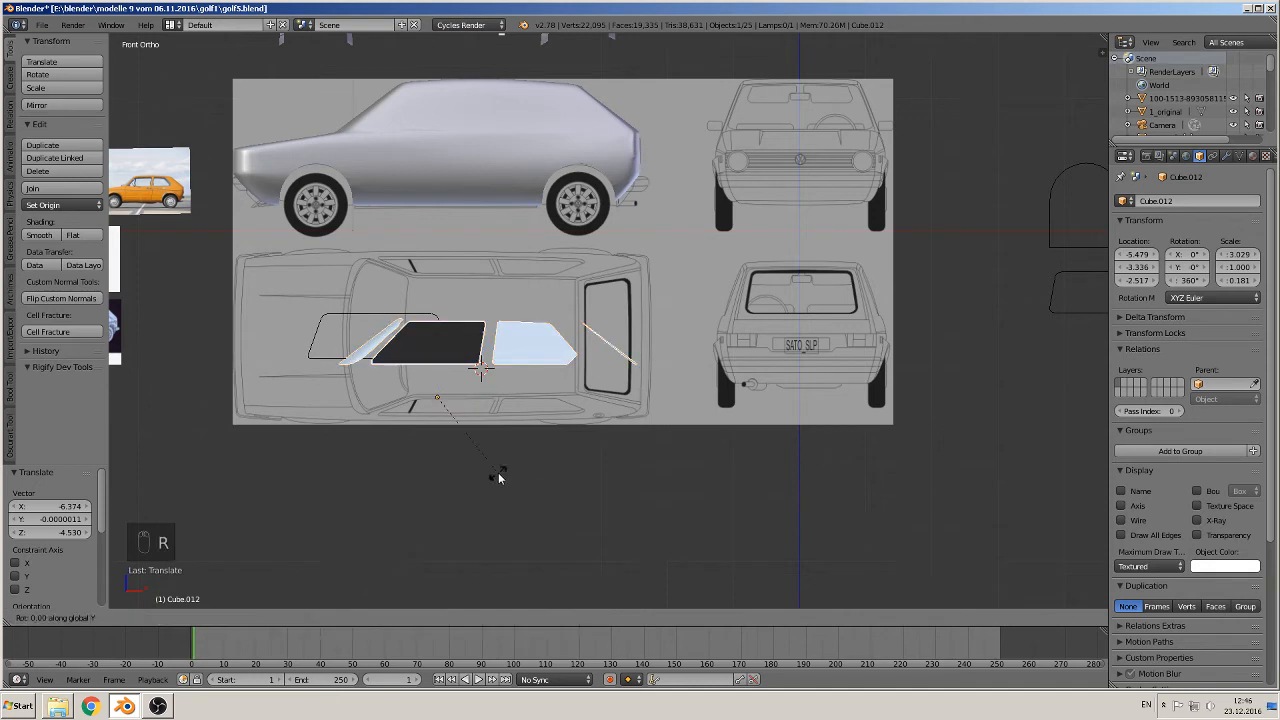
right_click(498, 473)
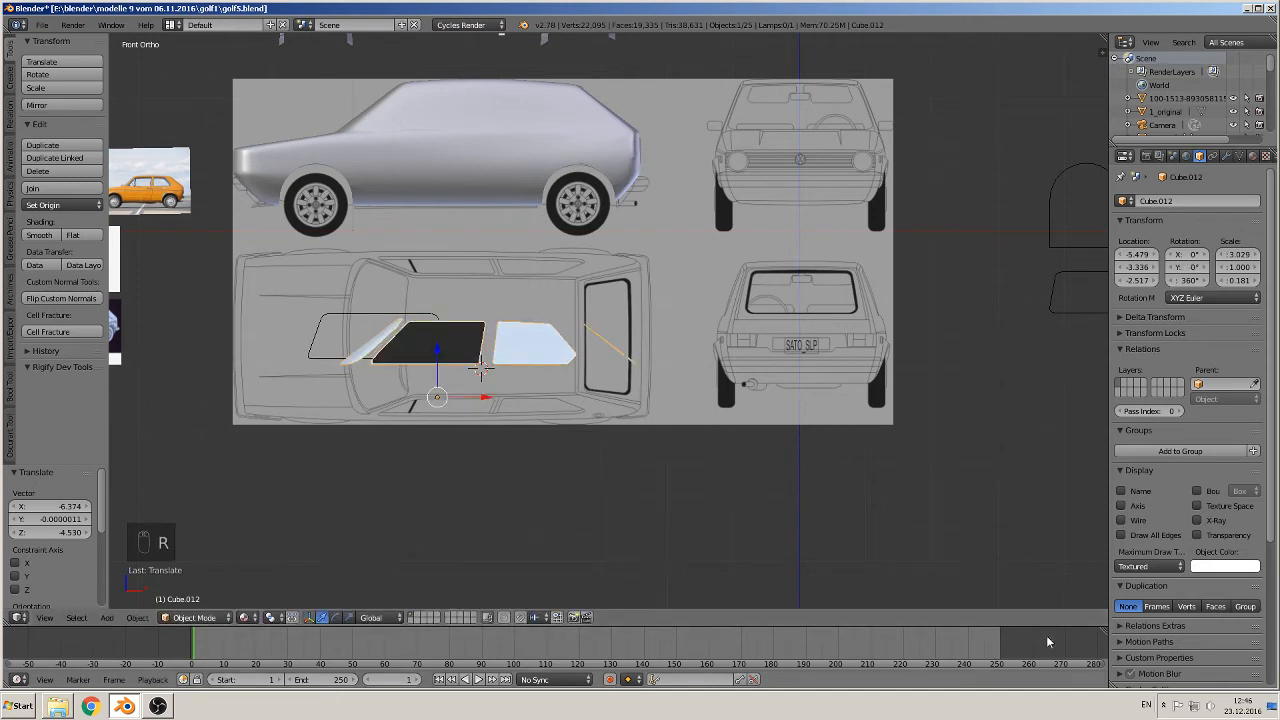
Switch the keyboard layout to German and rotate the duplicated windows 90° about the Z axis
left_click(1148, 705)
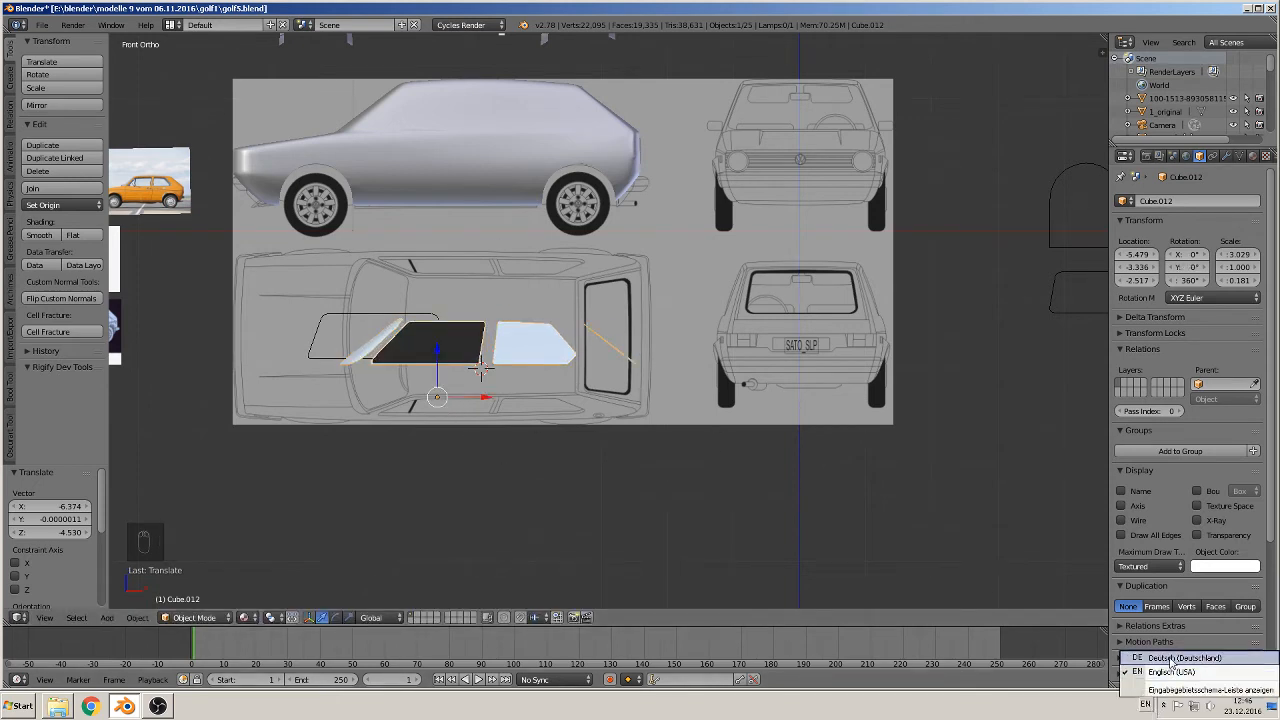
left_click(1170, 660)
type("r")
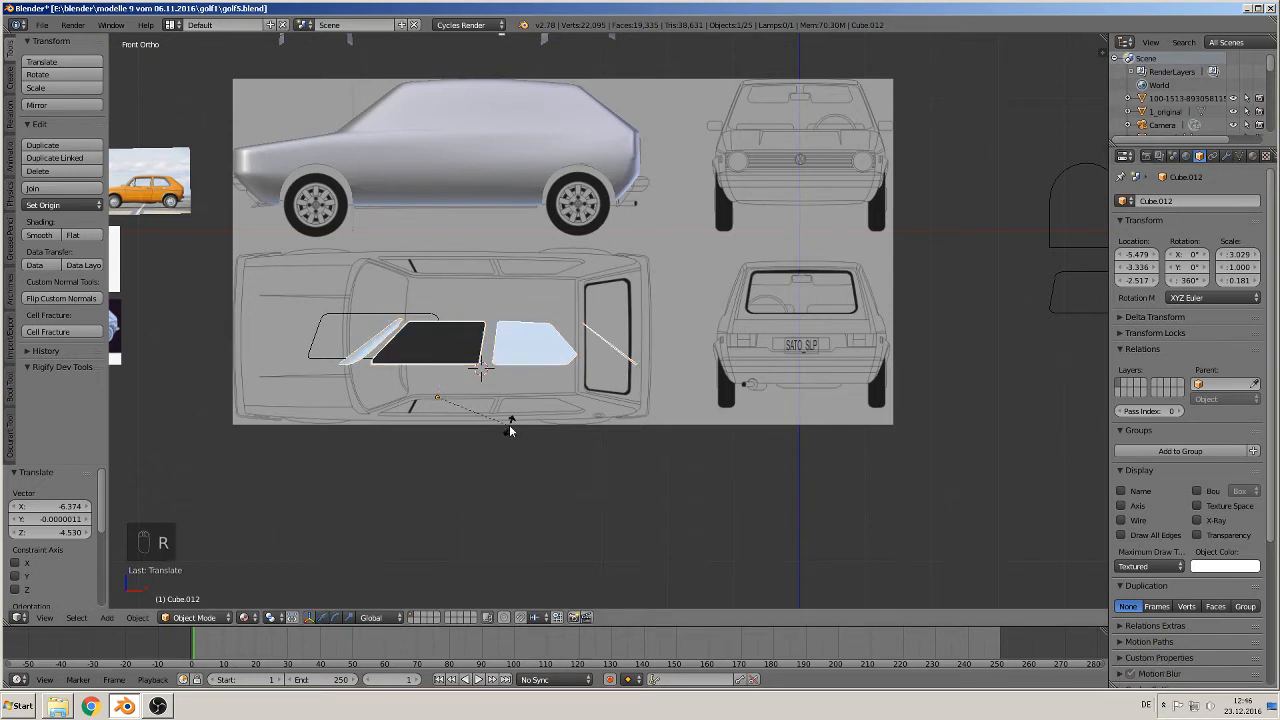
type("z90")
key("Return")
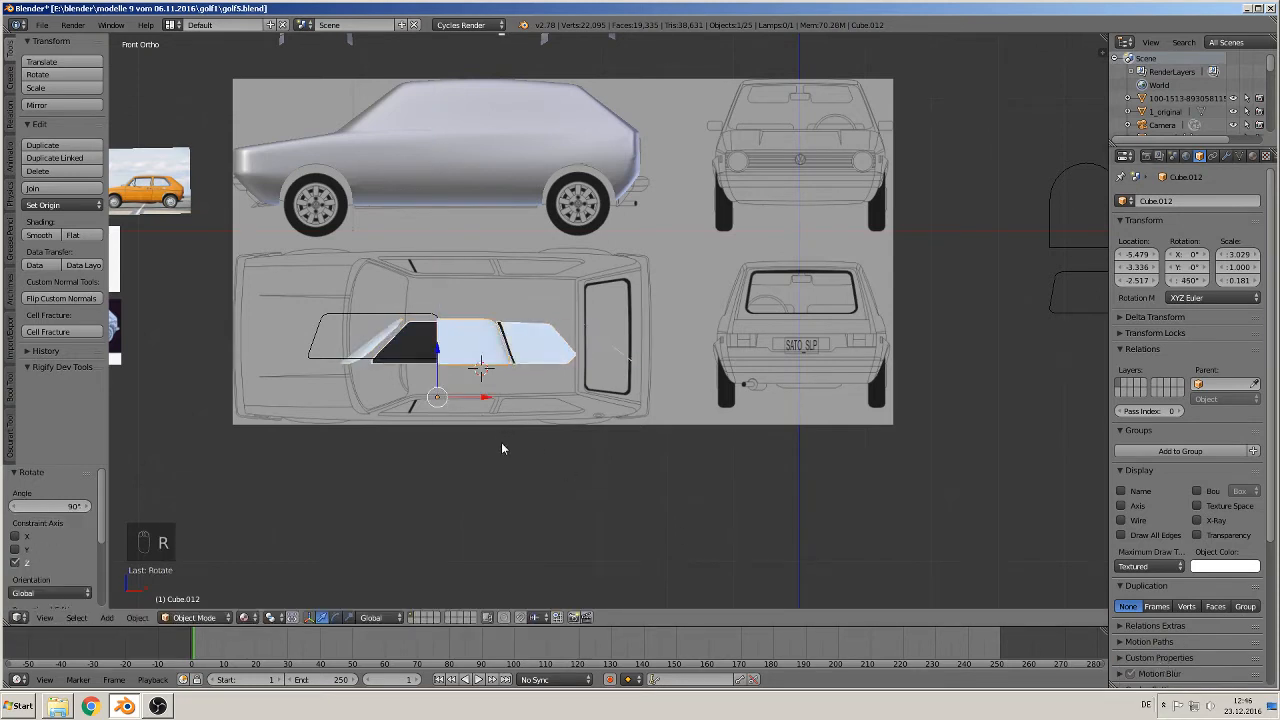
Move the windshield outline about 0.998 along the X axis over the rotated windshield
scroll(503, 445, "up", 3)
right_click(268, 331)
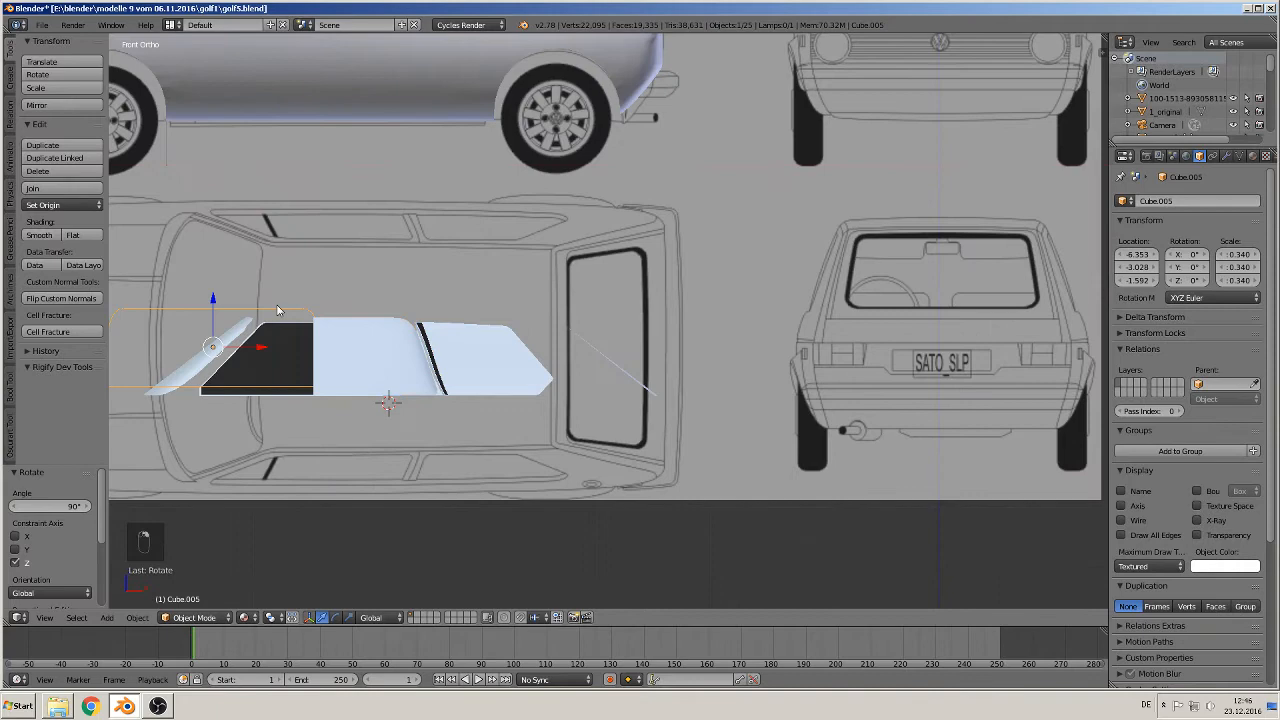
key("s")
left_click(380, 371)
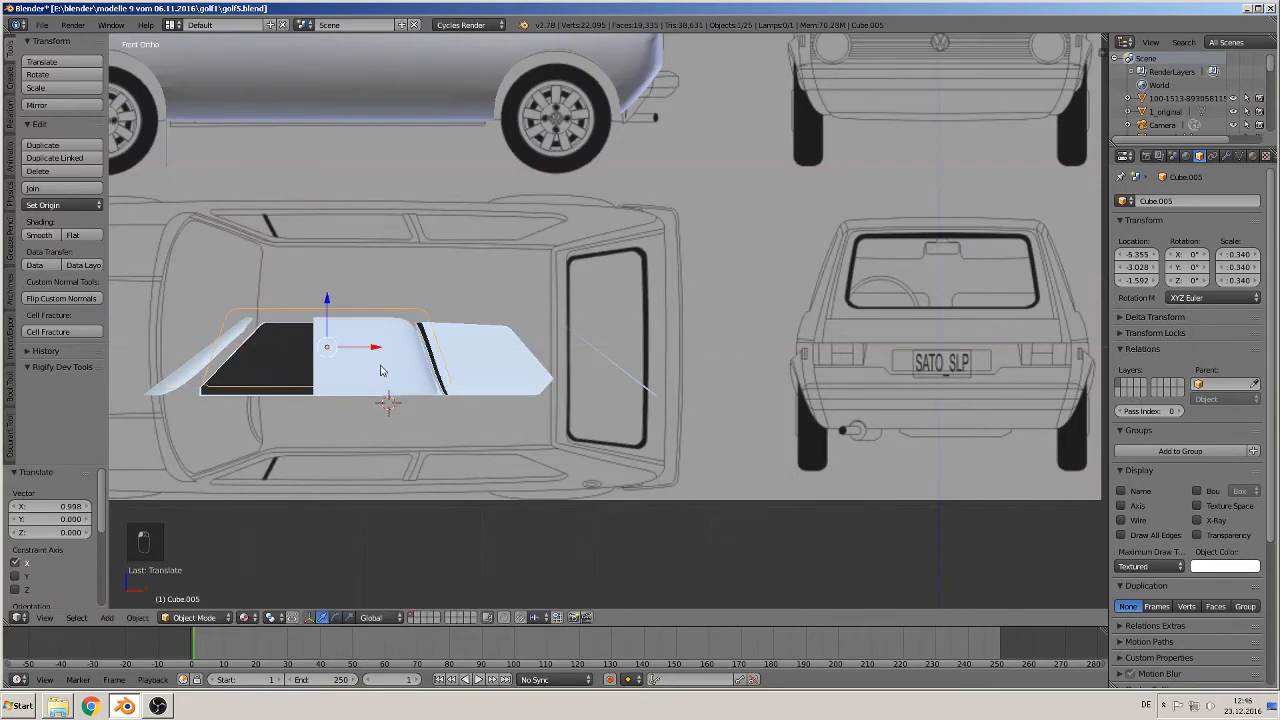
Move the original window object about 2.322 up the Z axis, clear of the rotated copy
right_click(277, 348)
key("g")
key("z")
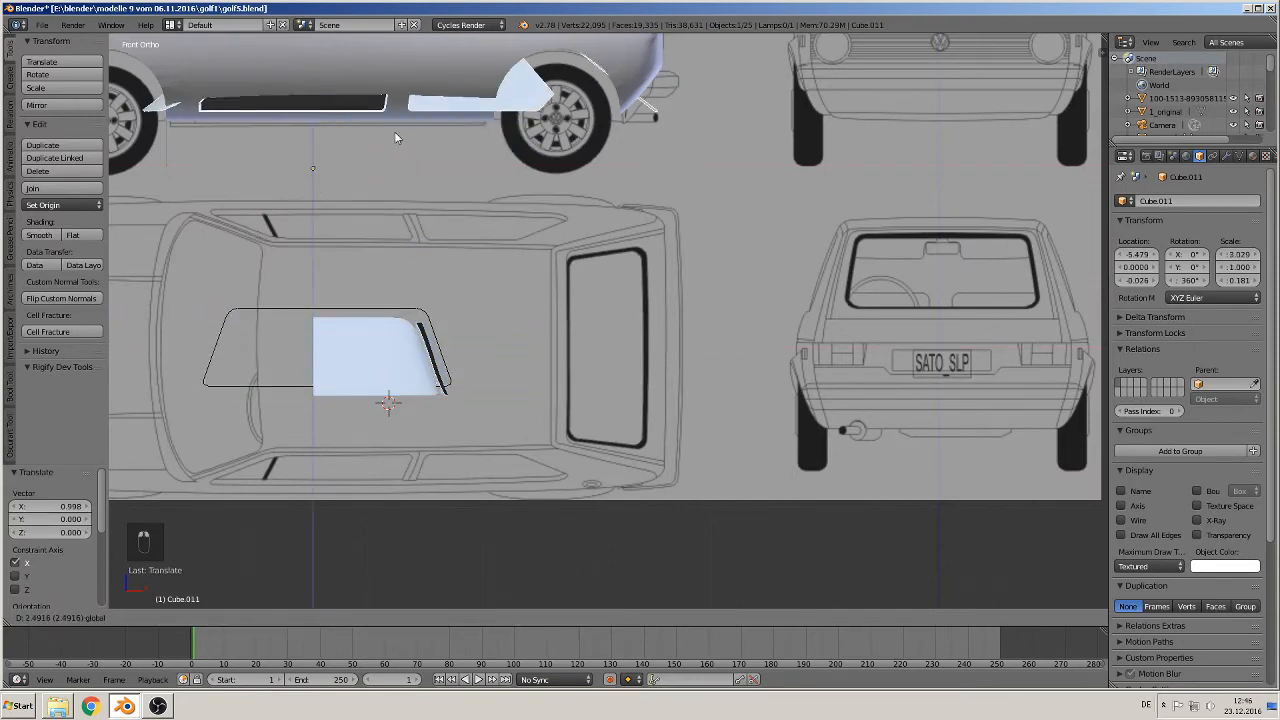
left_click(394, 133)
Align the windshield outline with the rotated pane's edges, moving it about -0.115 in X and -0.080 in Z
scroll(335, 312, "up", 2)
middle_click_drag(335, 312, 632, 266, "shift")
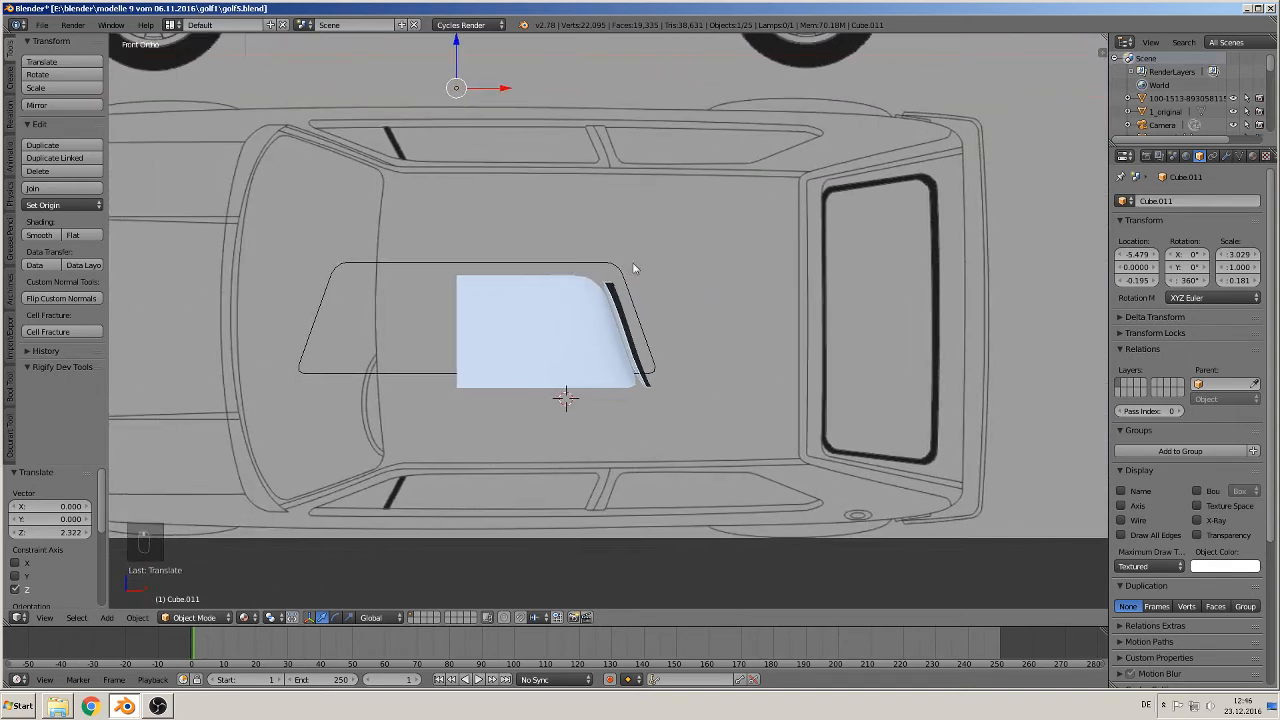
right_click(544, 268)
scroll(490, 405, "up", 3)
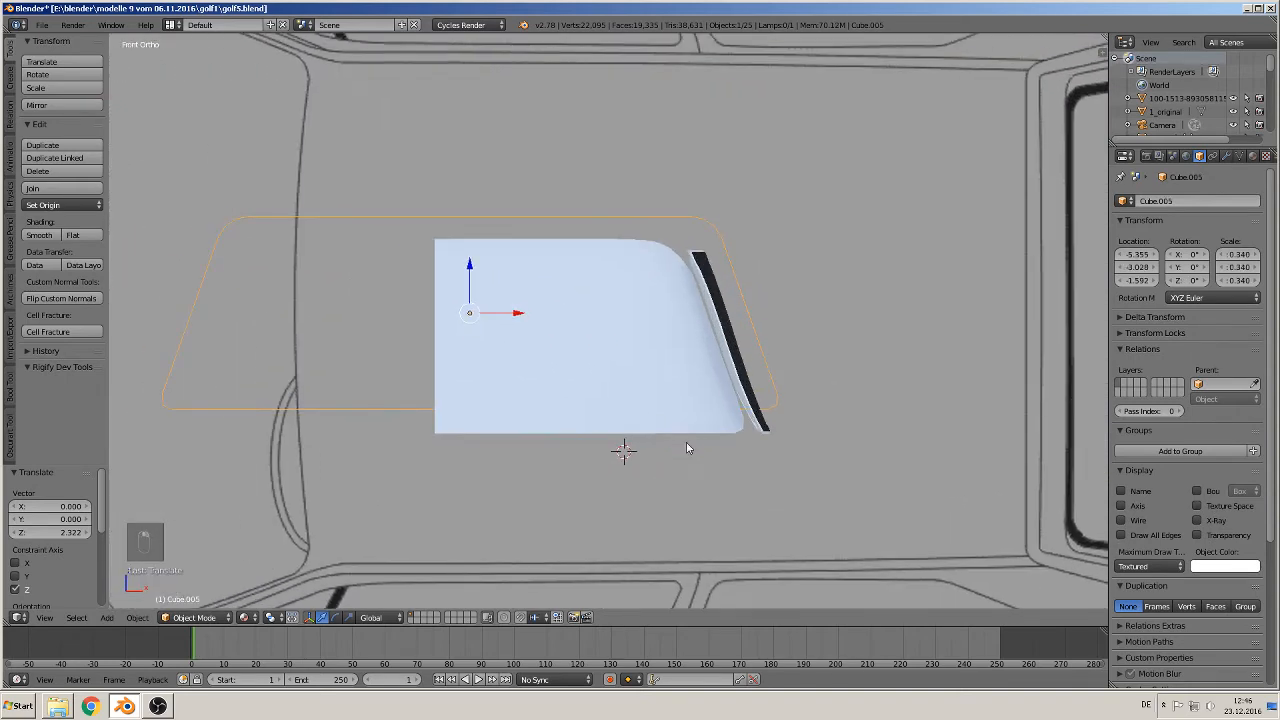
key("g")
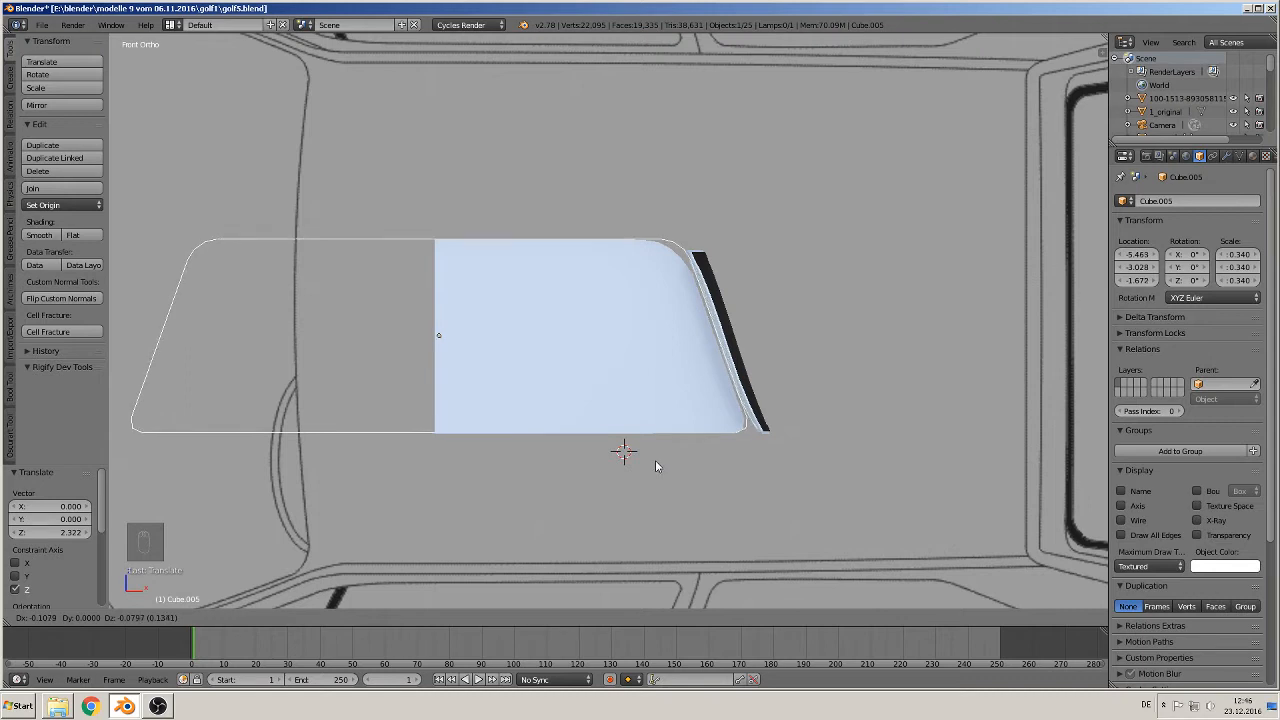
left_click(653, 465)
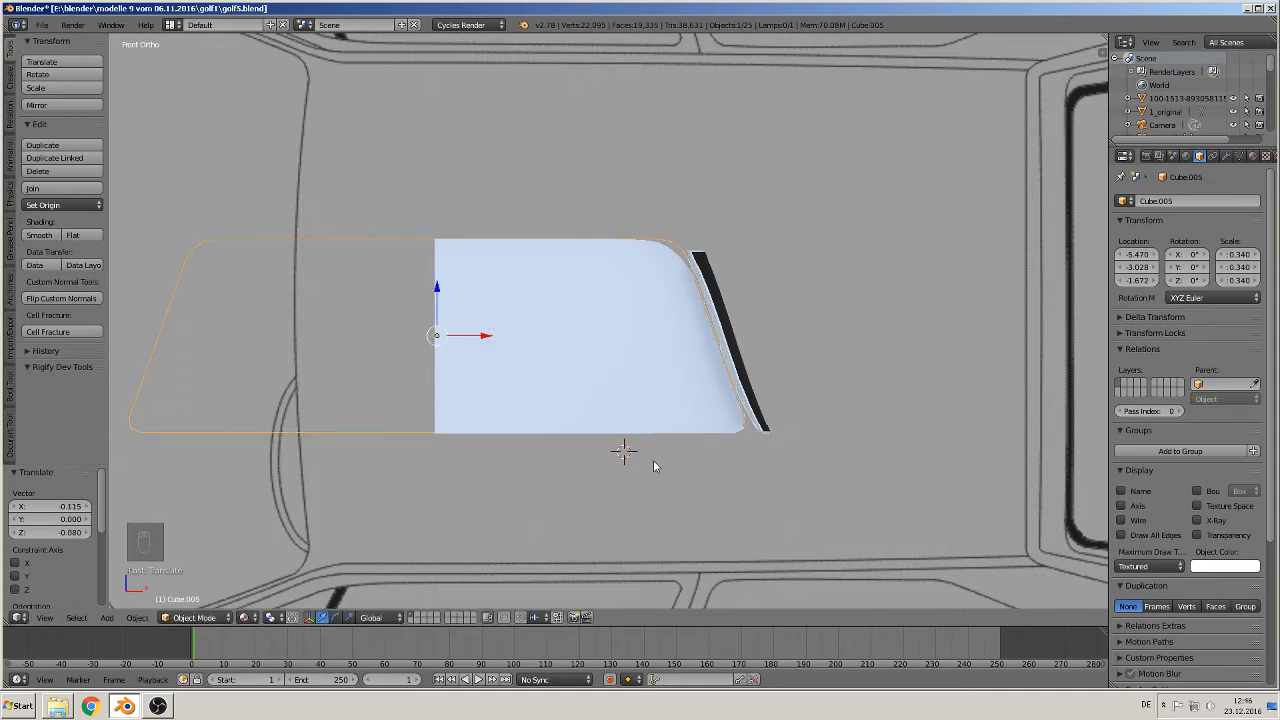
Pull the windshield pane's upper corner vertex onto the outline using connected proportional editing at size 0.26, about 0.027 in X and 0.005 in Z
scroll(654, 463, "up", 5)
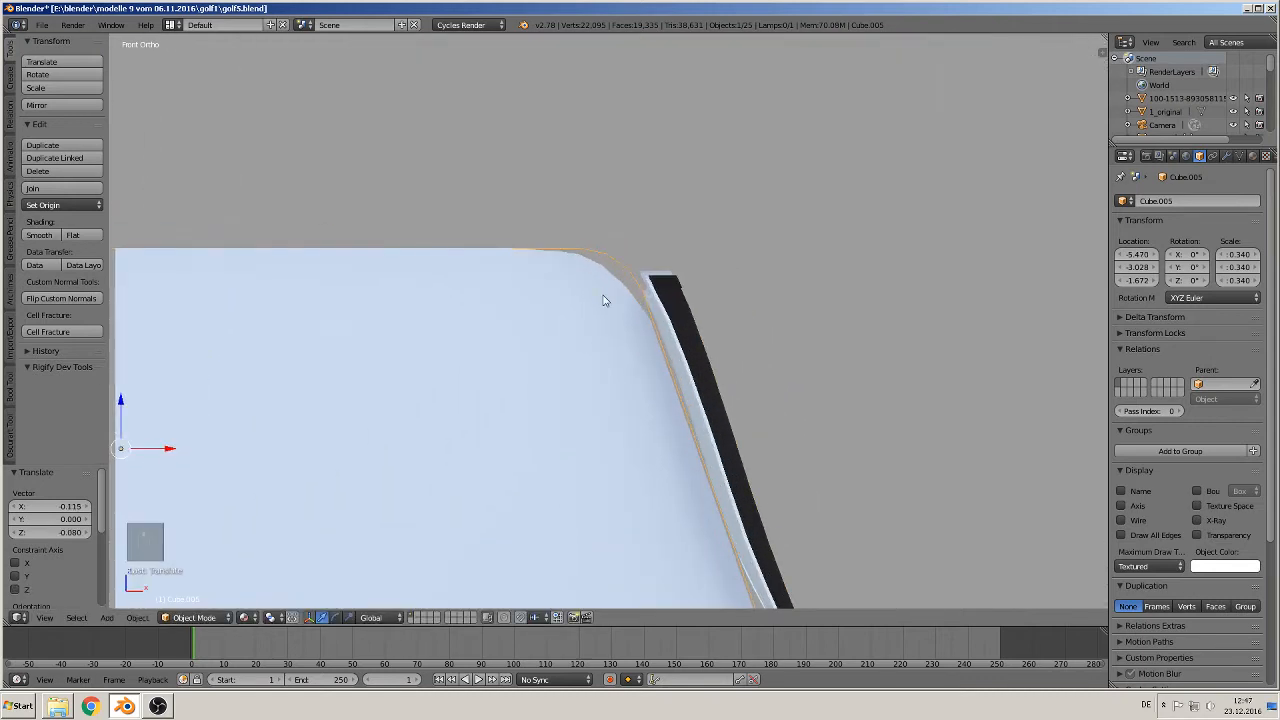
right_click(605, 298)
key("Tab")
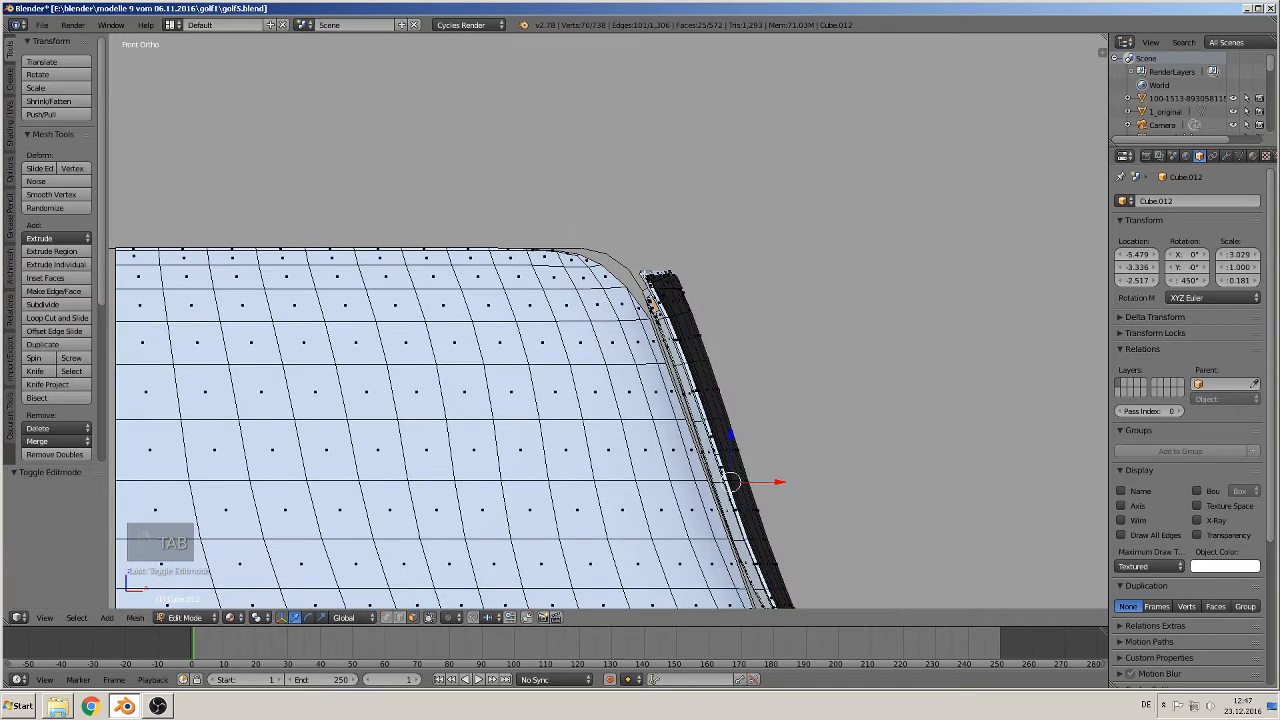
left_click(387, 617)
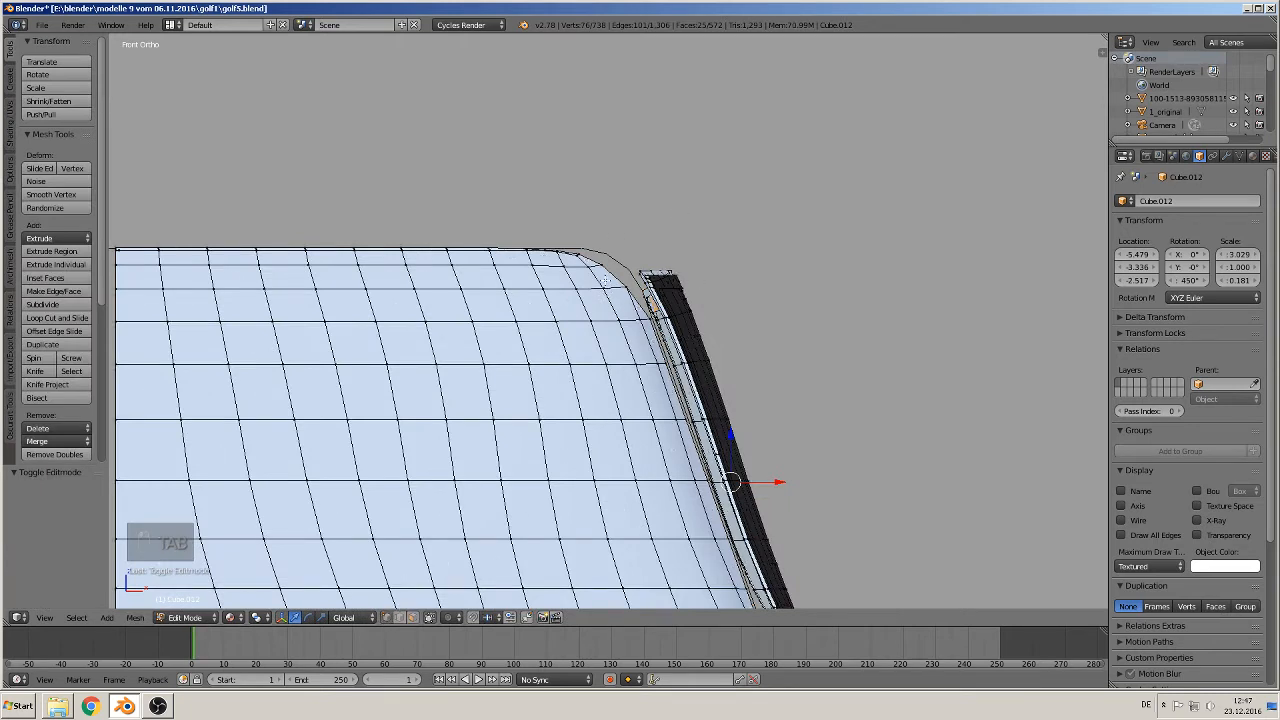
right_click(606, 265)
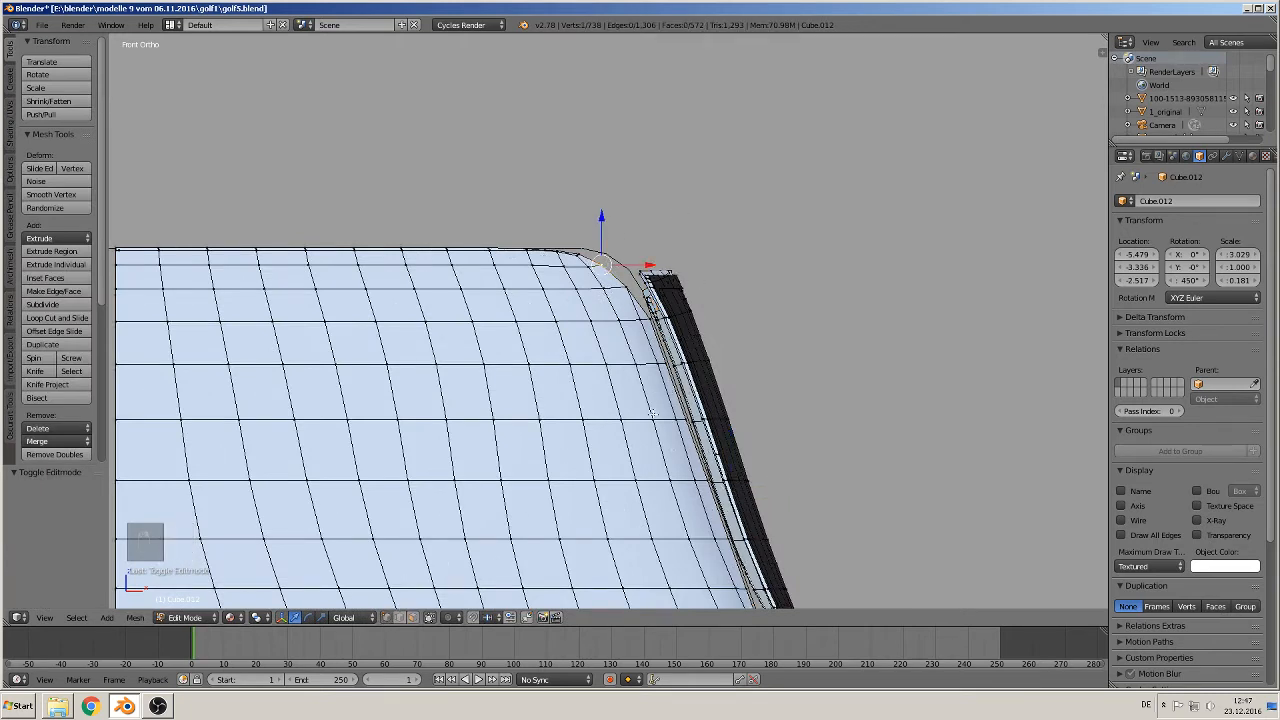
left_click(460, 617)
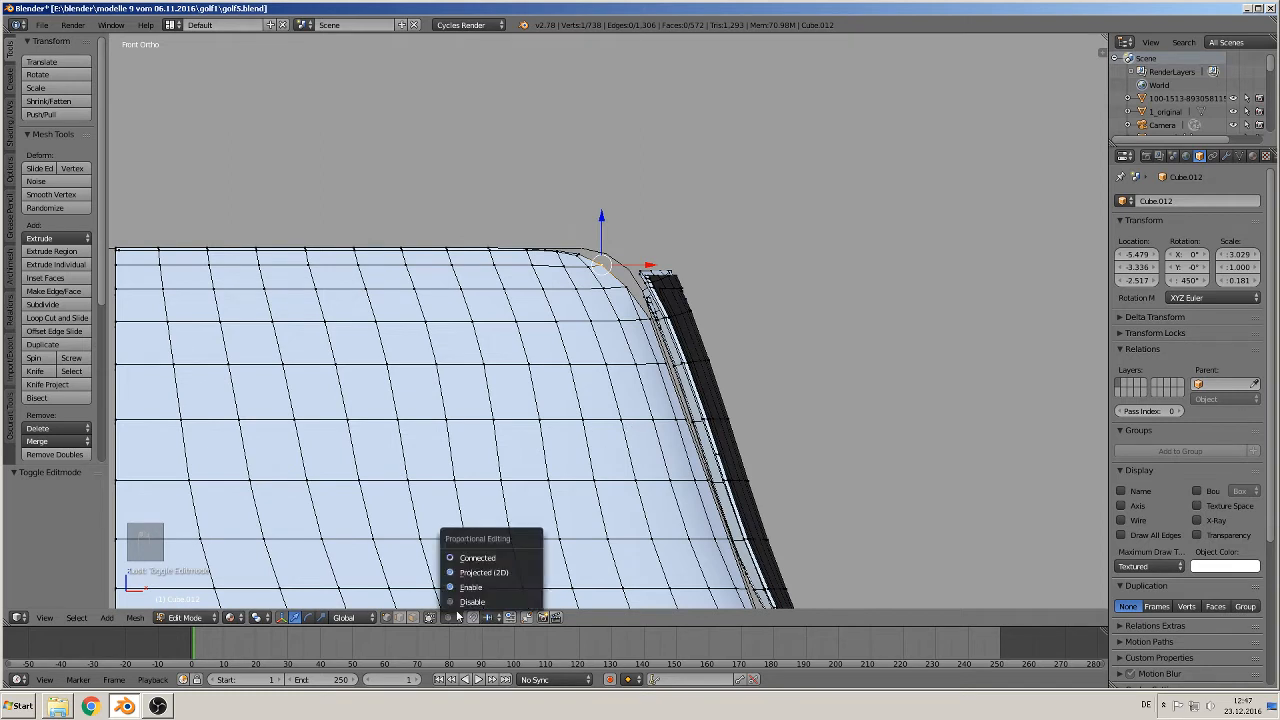
left_click(483, 560)
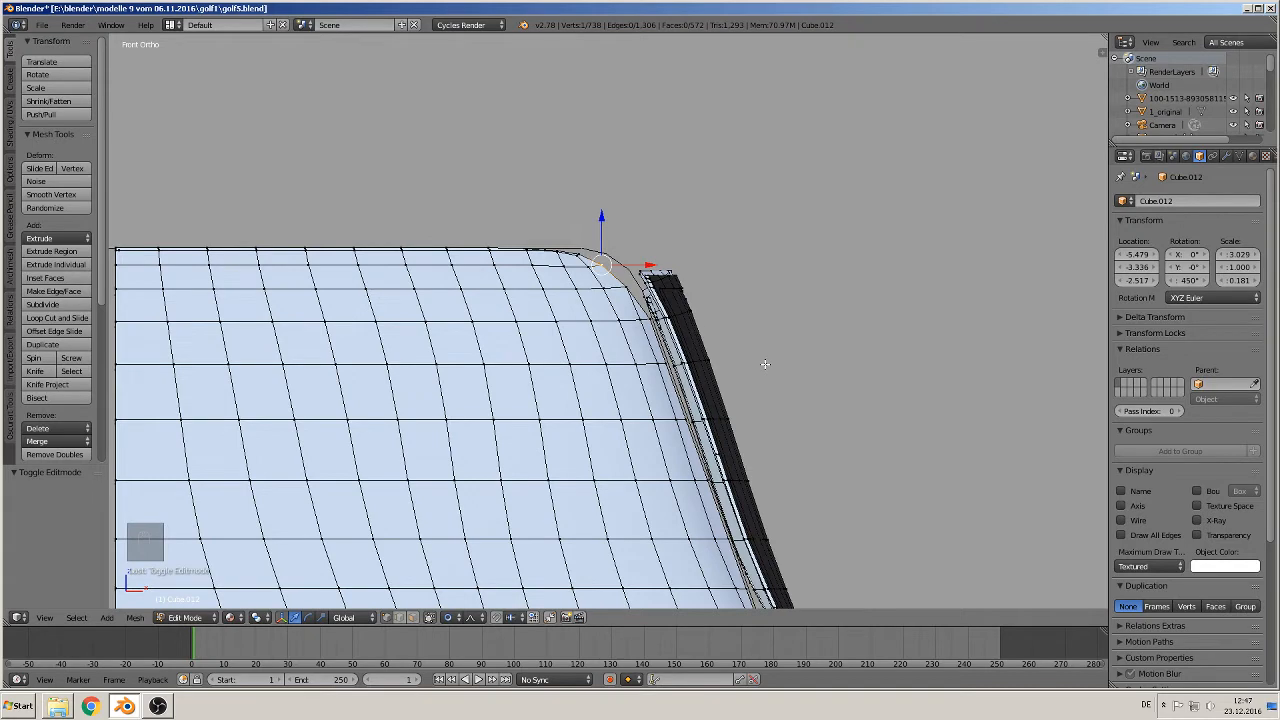
key("g")
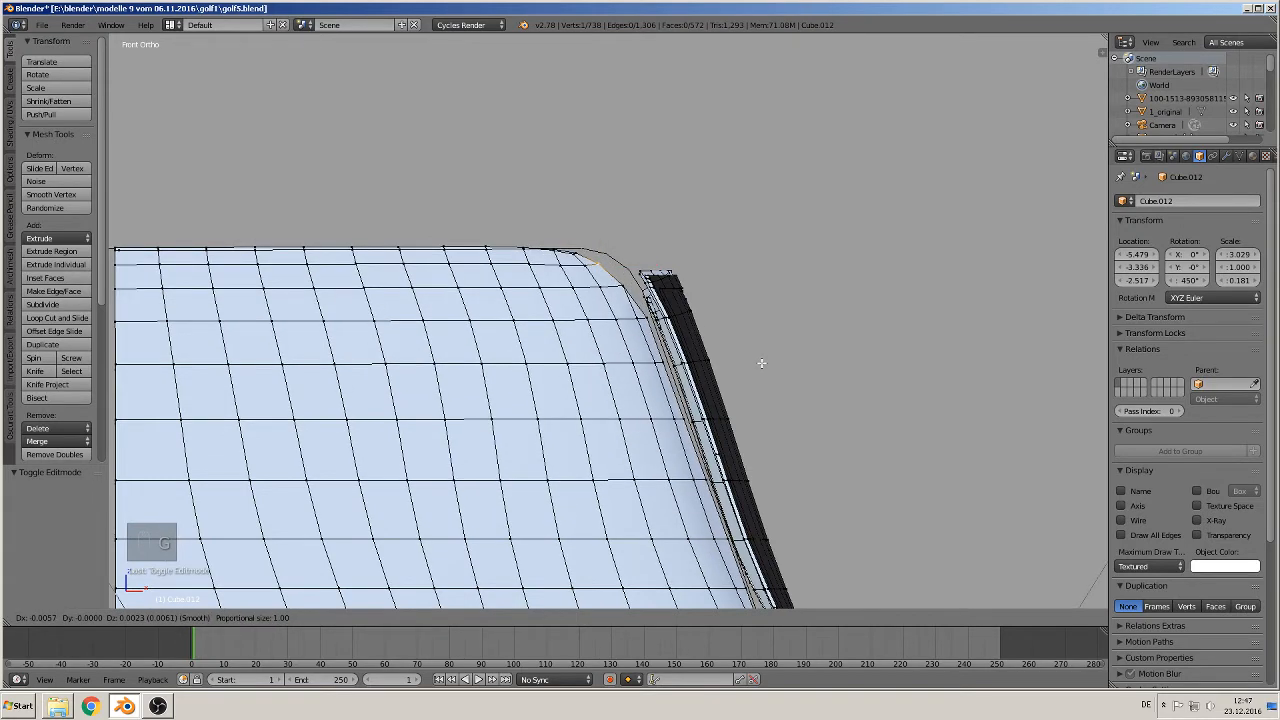
scroll(765, 364, "up", 14)
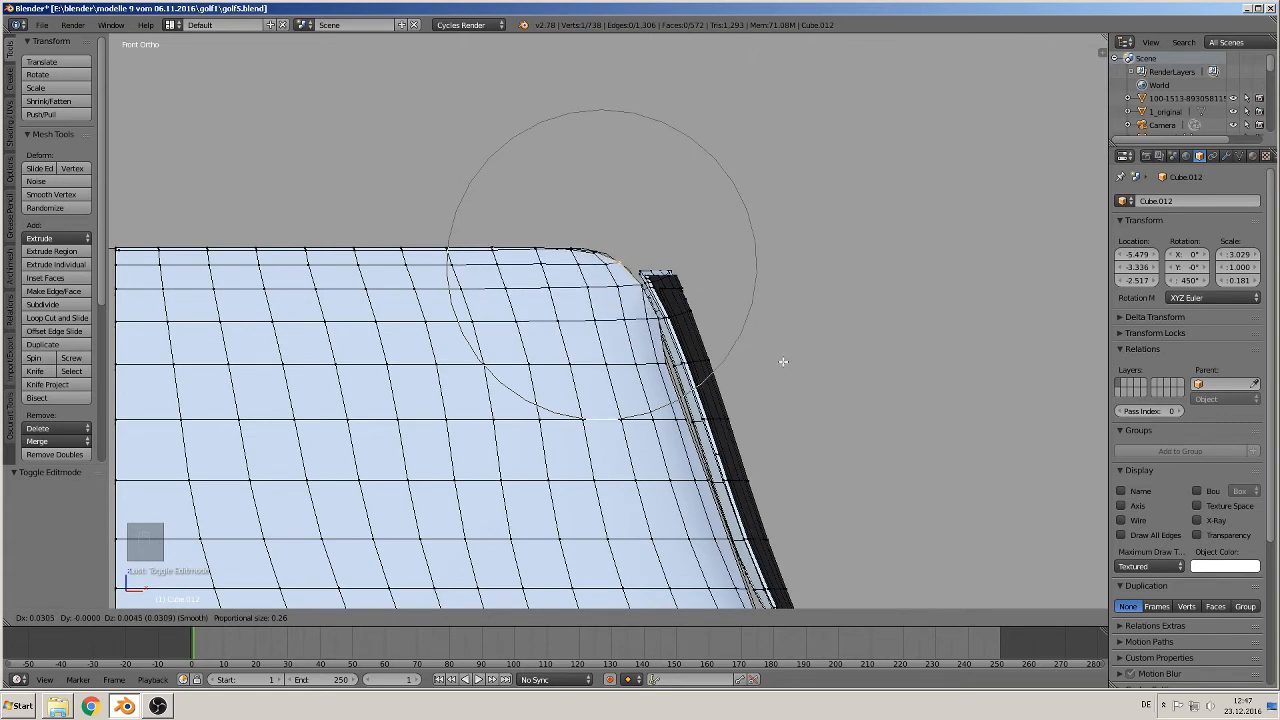
left_click(781, 361)
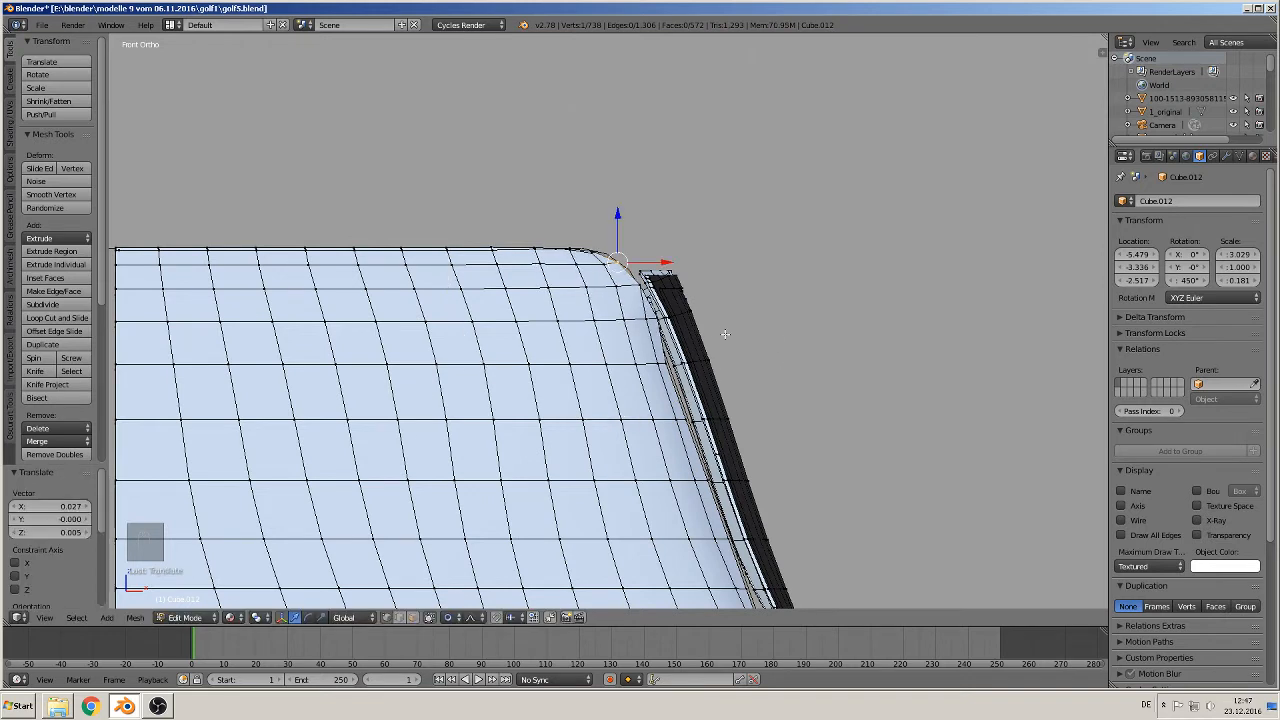
Disable proportional editing and shift the pane's side-edge vertices just below the upper corner inward along X, the lower one about -0.010
scroll(725, 334, "up", 2)
right_click(660, 268)
right_click(657, 279)
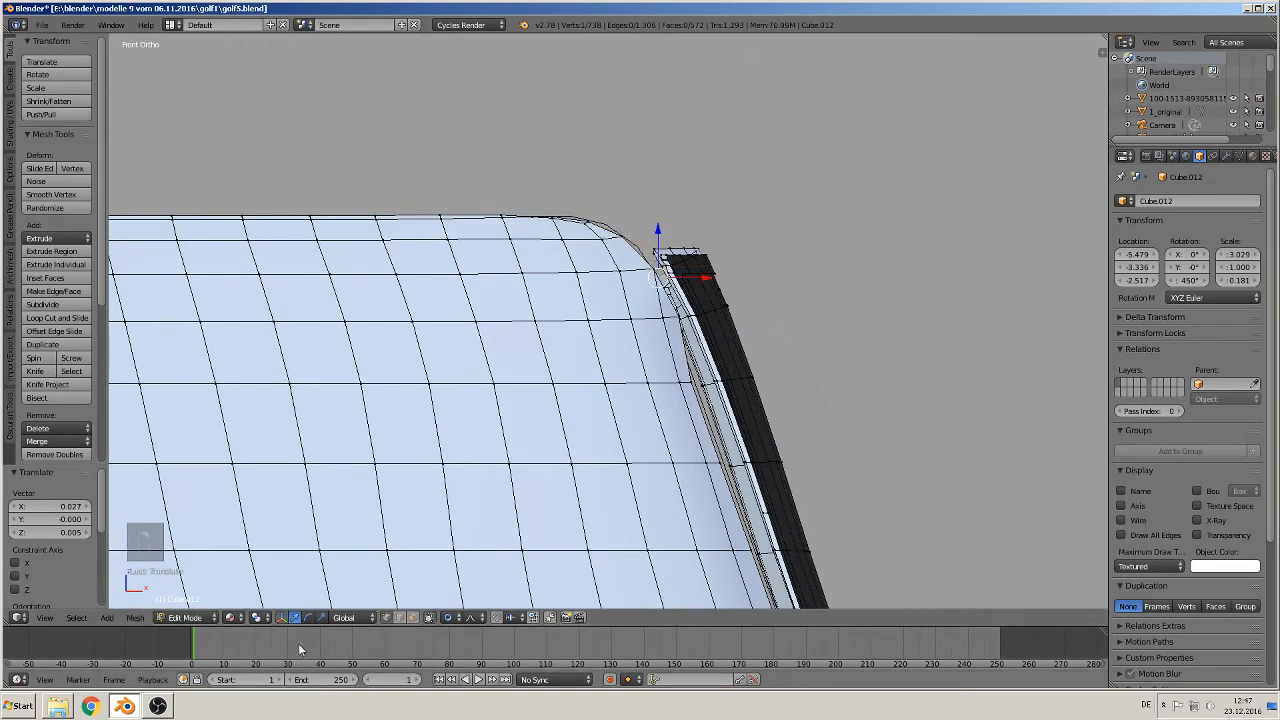
left_click(447, 617)
left_click(457, 602)
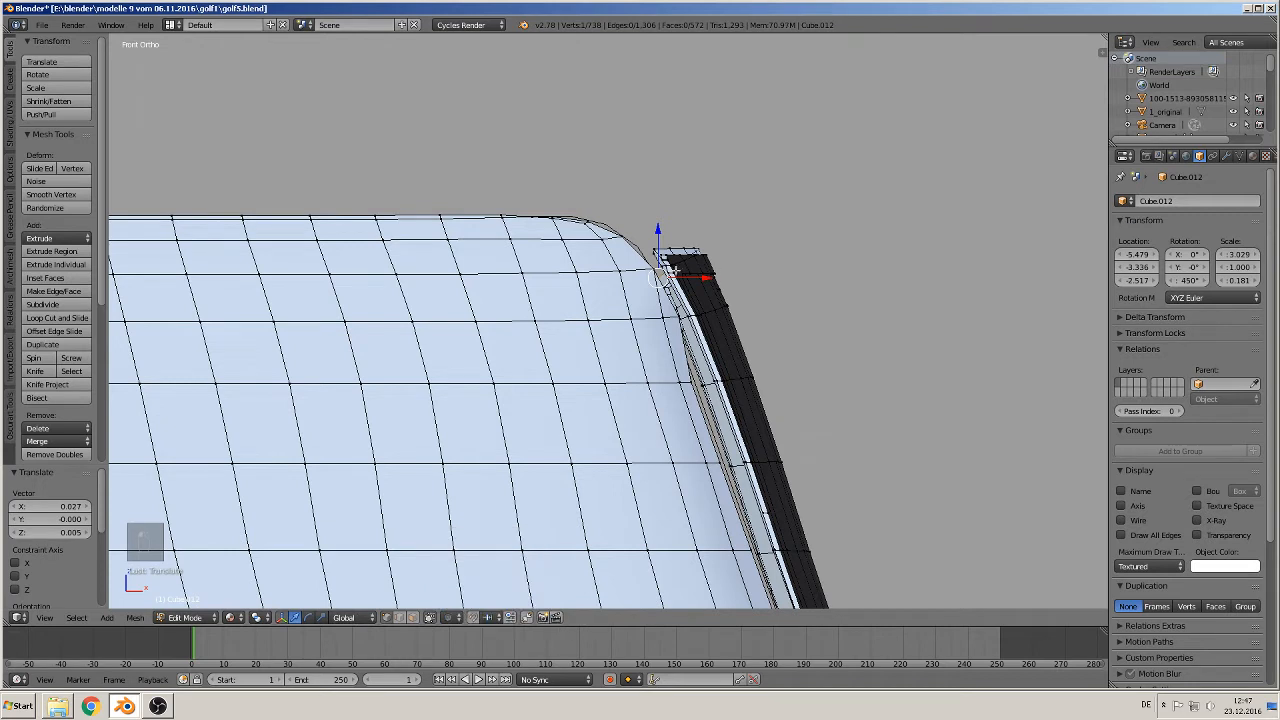
right_click(653, 268)
left_click_drag(686, 271, 684, 271)
left_click_drag(718, 318, 705, 316)
scroll(698, 317, "down", 2)
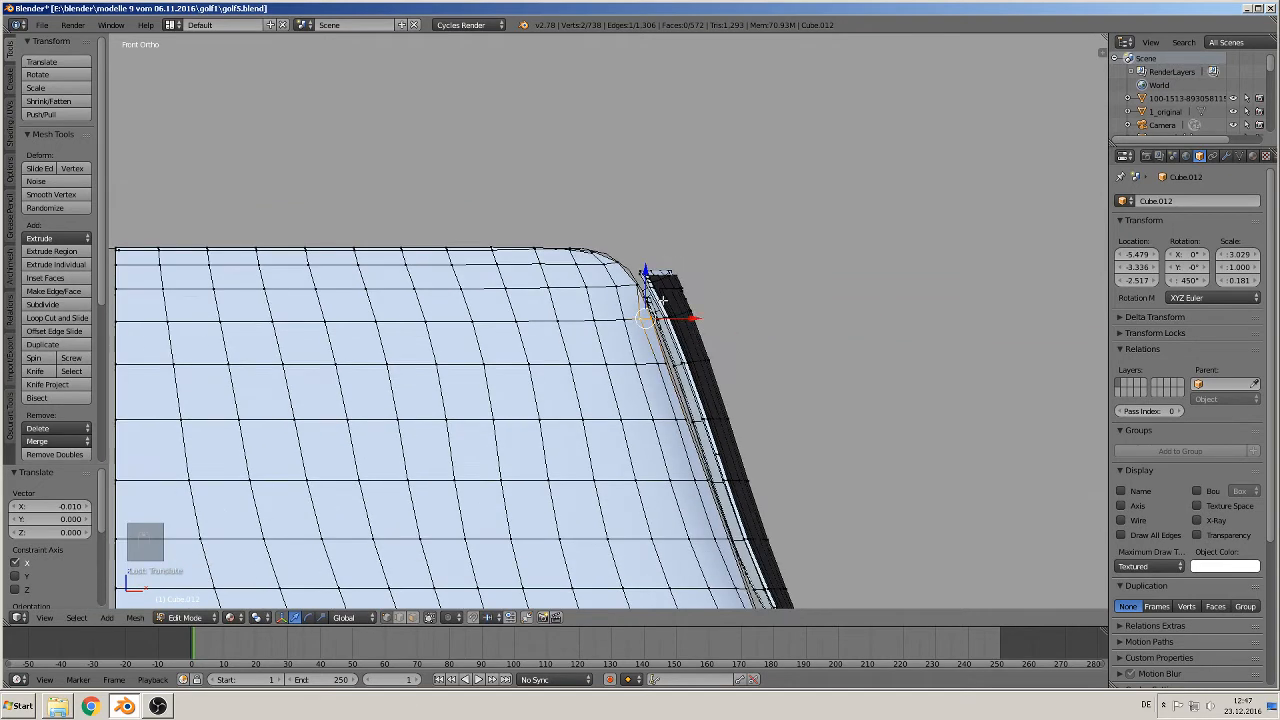
Nudge the top-edge vertices where the pane's corner rounding begins along the Z axis to follow the outline
scroll(638, 286, "up", 4)
middle_click_drag(615, 238, 531, 328, "shift")
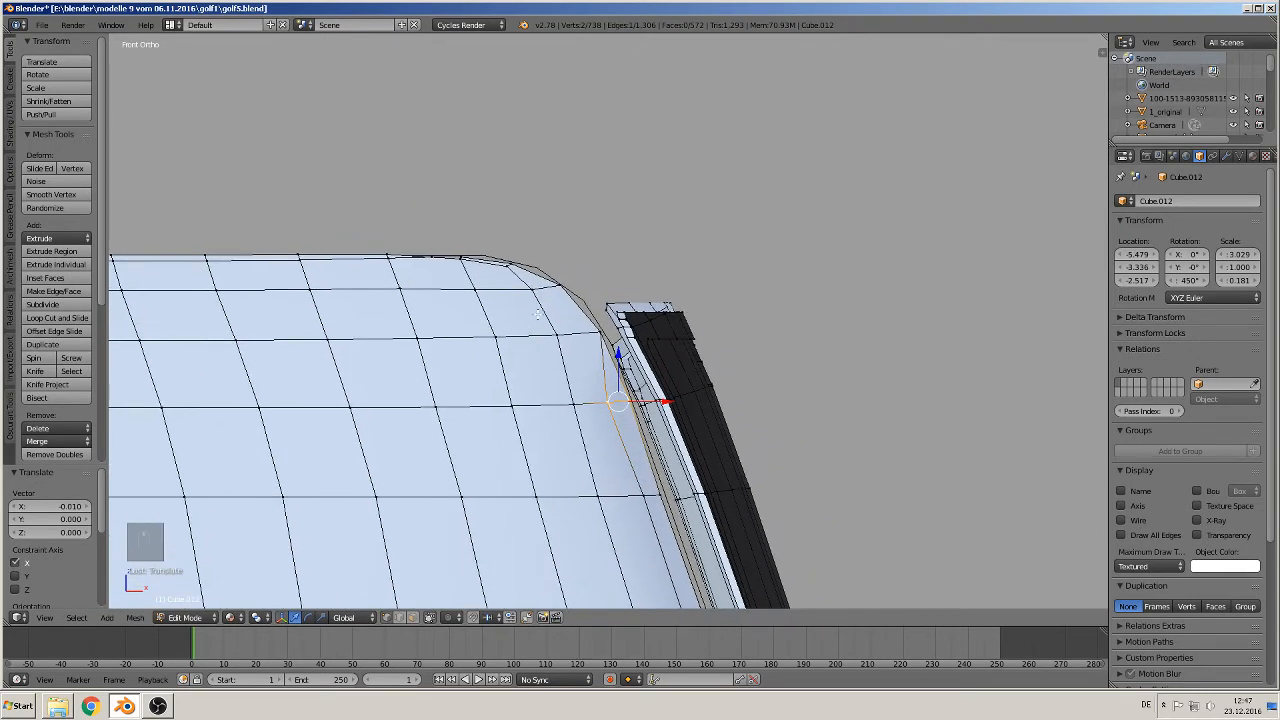
right_click(512, 261)
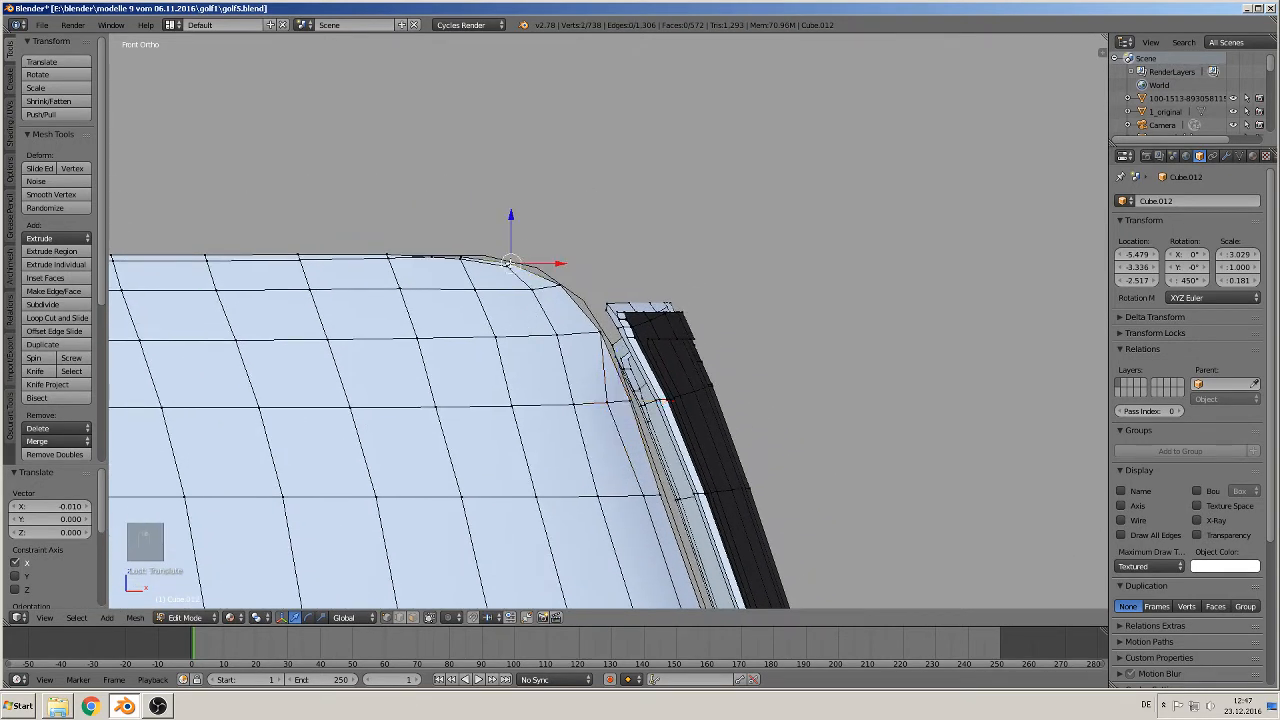
left_click_drag(513, 240, 459, 226)
right_click(462, 255)
Even out the pane's upper corner in depth by shifting its vertices along Y and raising one about 0.001 in Z
middle_click_drag(459, 231, 322, 291)
scroll(428, 208, "up", 2)
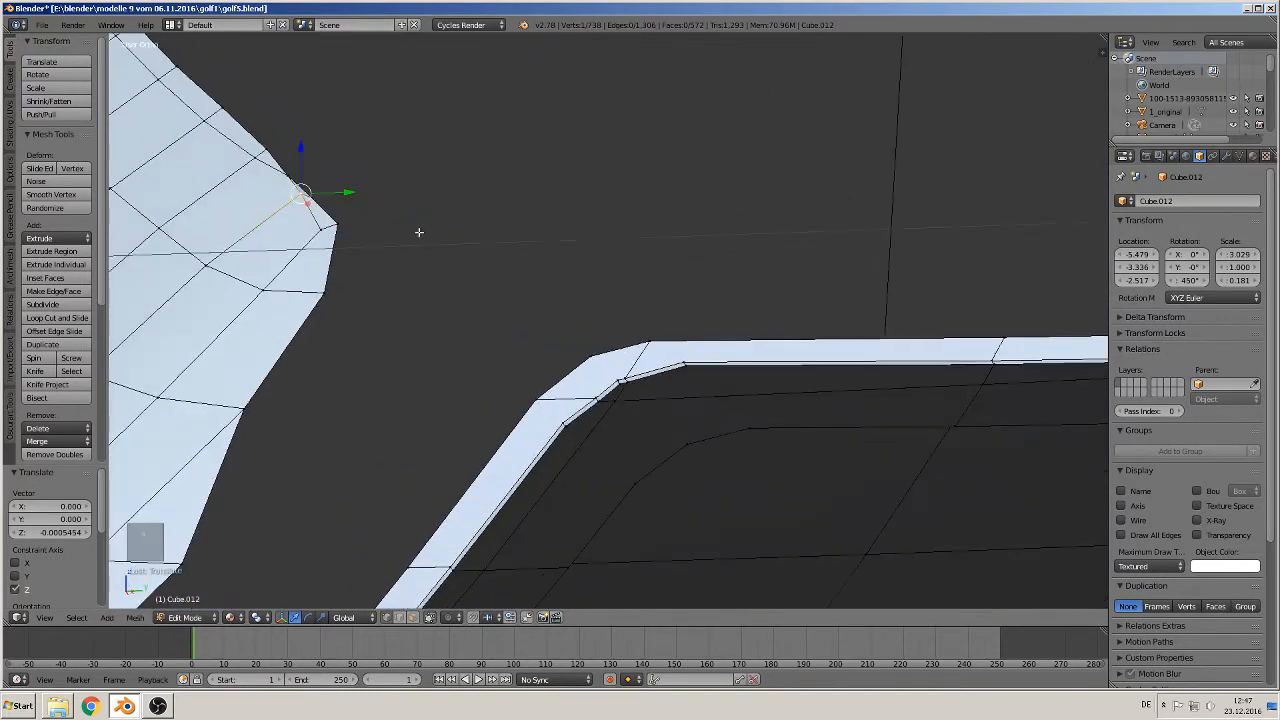
middle_click_drag(358, 187, 595, 356, "shift")
scroll(511, 361, "up", 3)
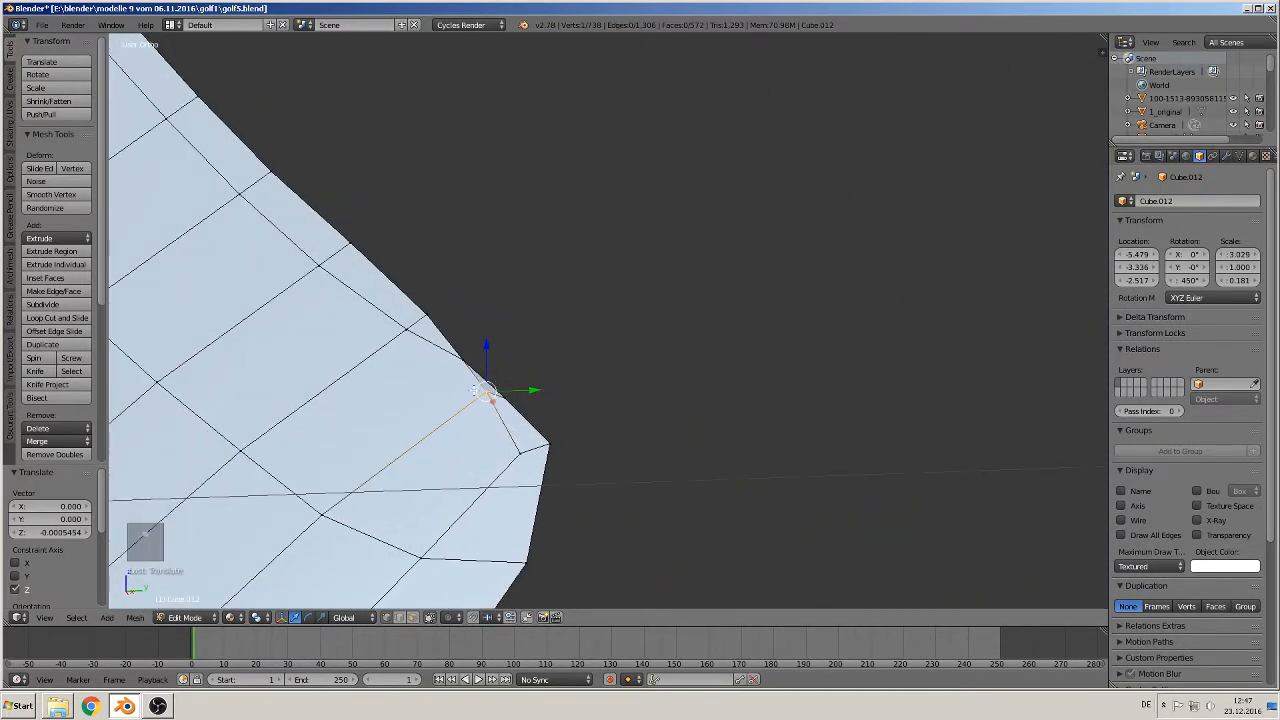
mouse_move(518, 394)
left_mouse_down()
mouse_move(508, 397)
mouse_move(506, 356)
mouse_move(527, 394)
left_mouse_up()
right_click(464, 361)
right_click(507, 398)
middle_click_drag(526, 393, 460, 376)
left_click_drag(510, 359, 494, 345)
scroll(500, 370, "up", 5)
middle_click_drag(591, 399, 636, 396)
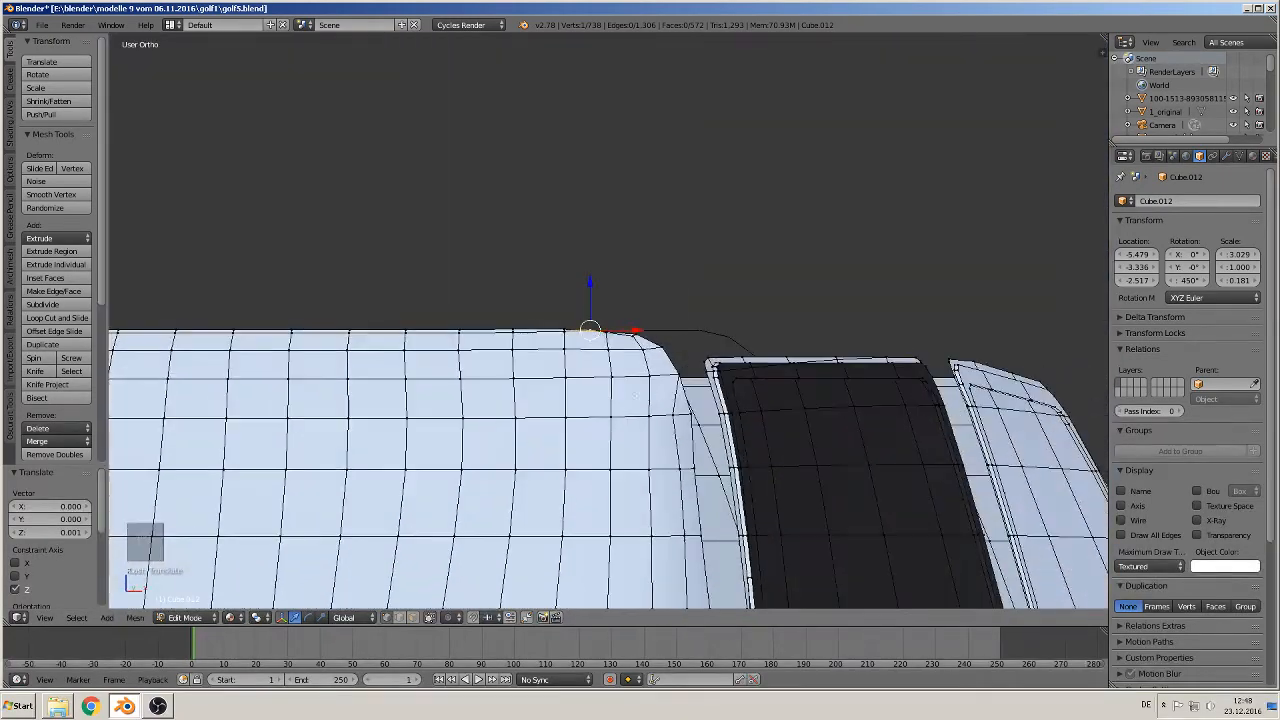
Leave mesh editing and scale the windshield outline to about 0.976 so it sits just inside the pane's edge
key("KP_1")
scroll(590, 470, "down", 3)
key("Tab")
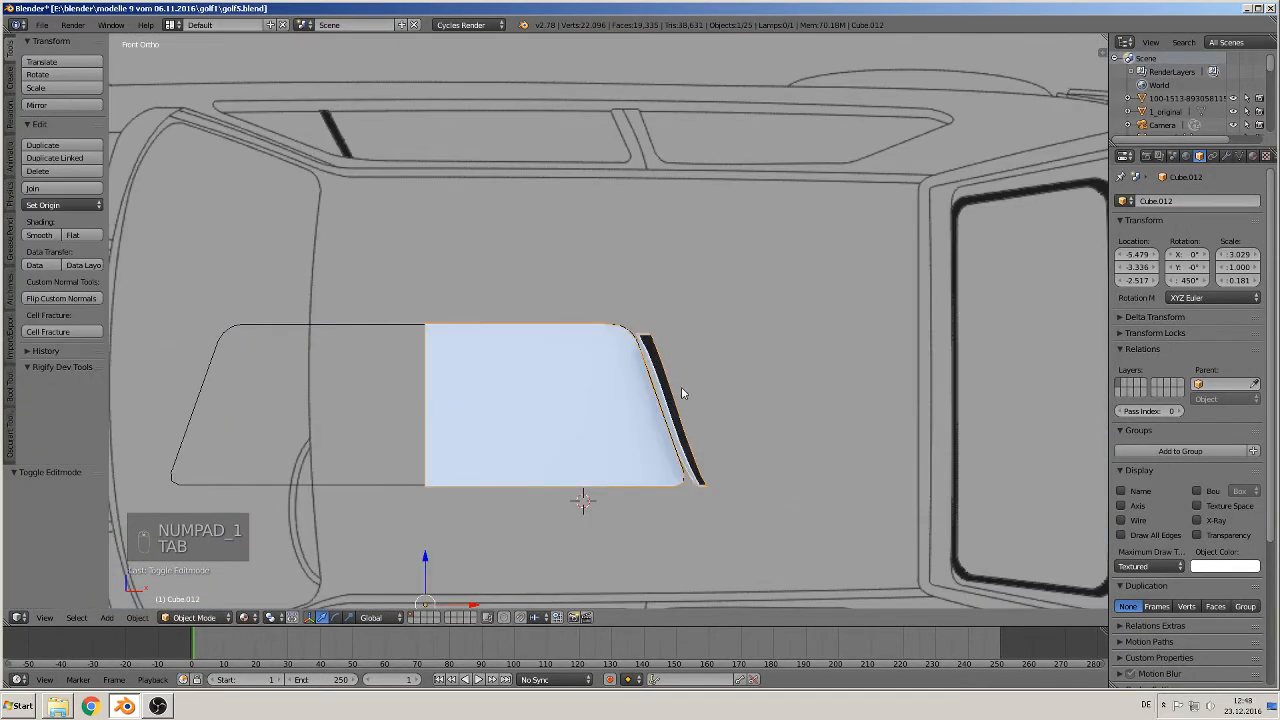
scroll(620, 381, "up", 3)
middle_click_drag(620, 381, 658, 244, "shift")
left_click(359, 211)
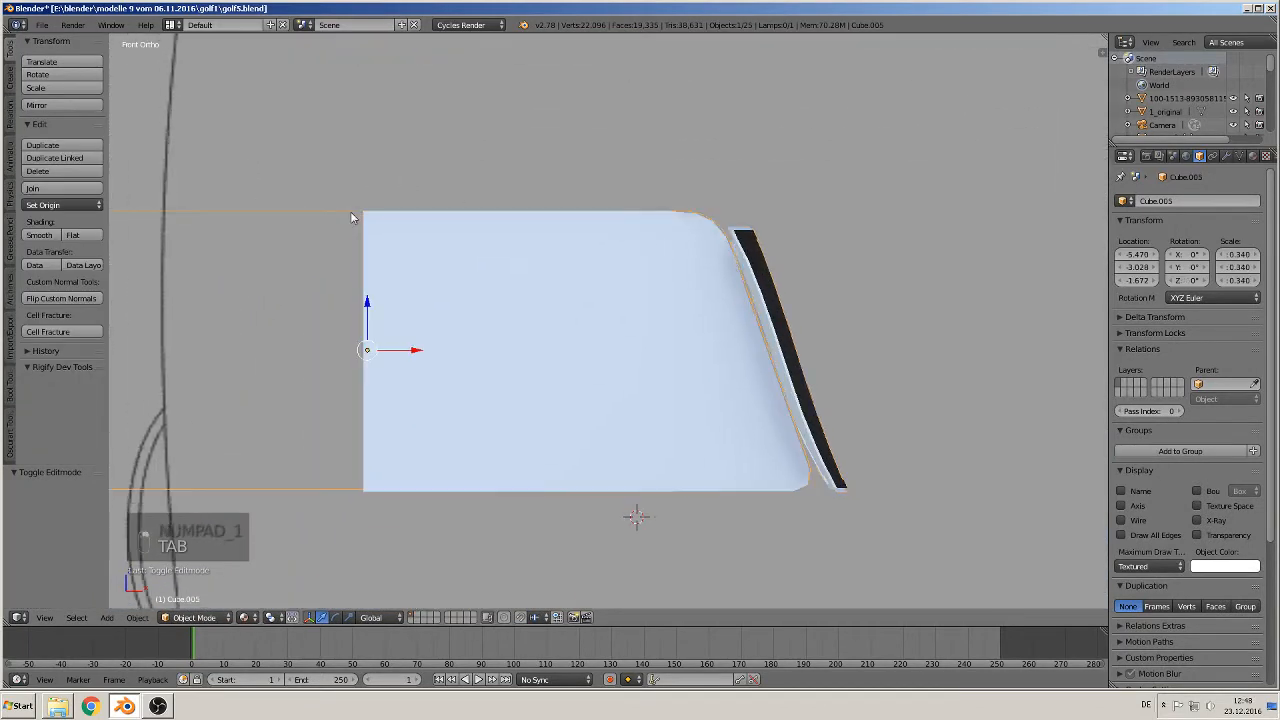
scroll(746, 487, "up", 1)
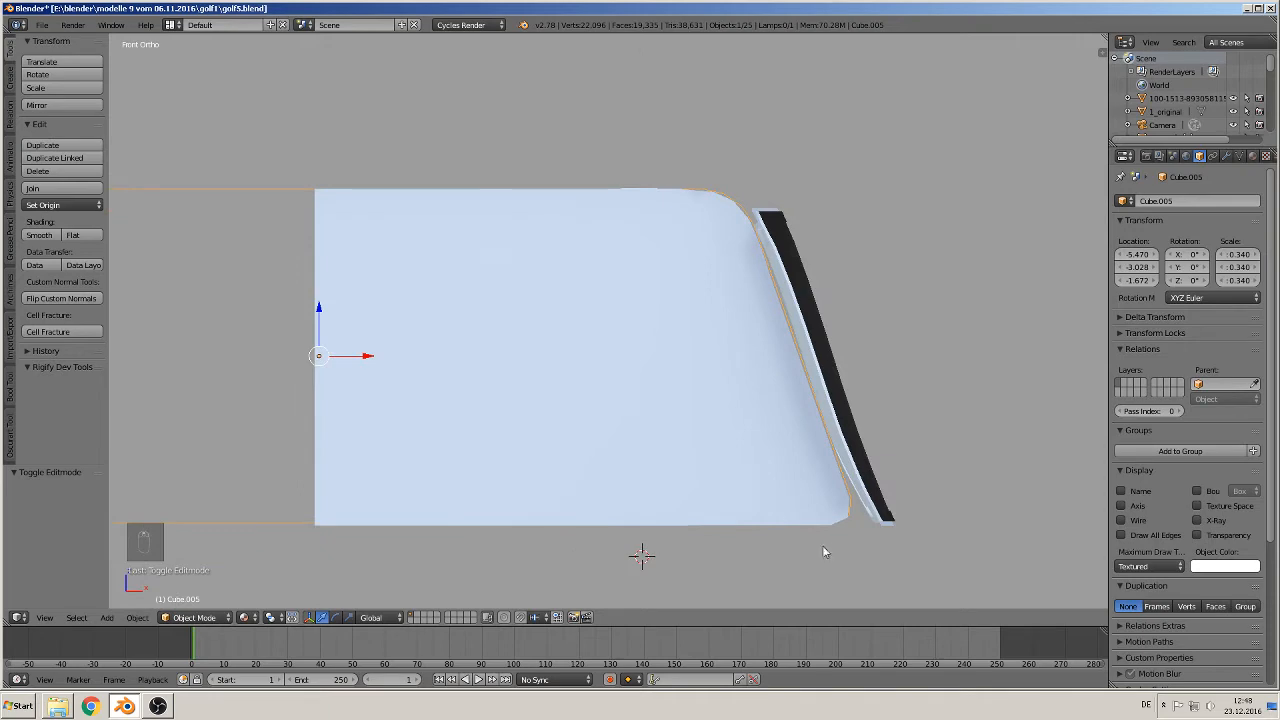
key("s")
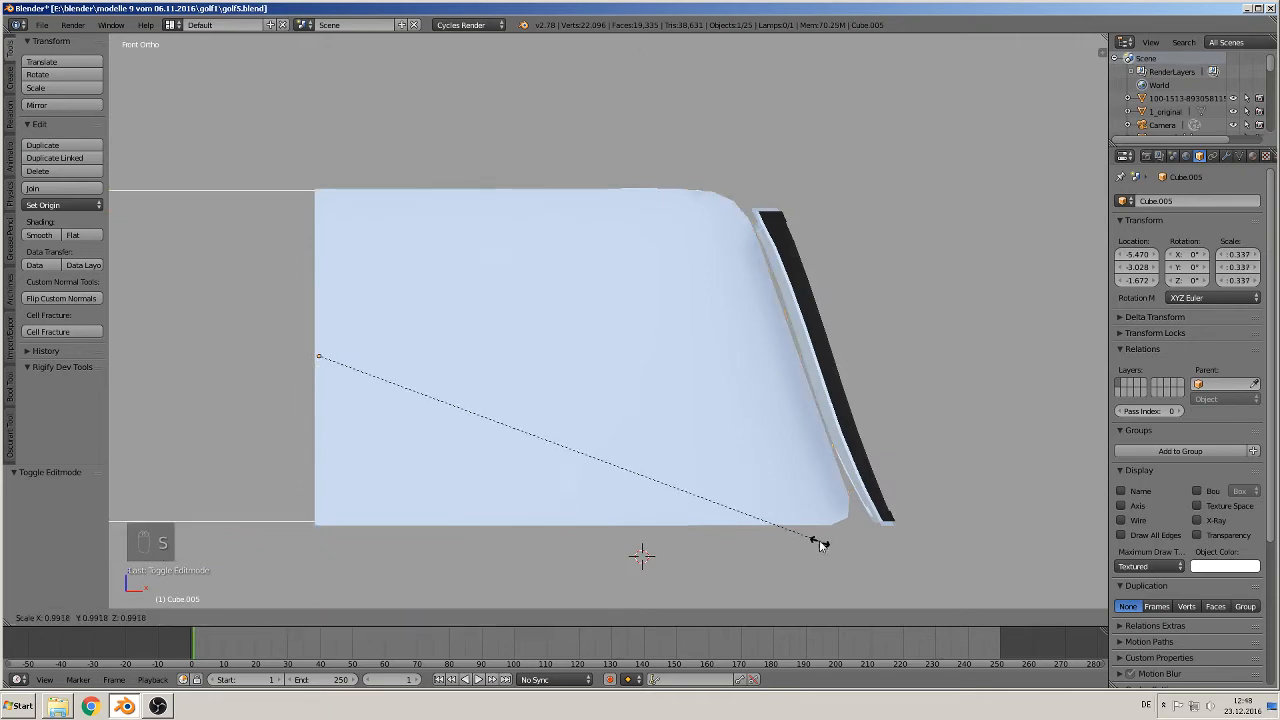
left_click(813, 544)
Move the windshield outline about -1.583 along the Y axis, in front of the pane
middle_click_drag(813, 538, 420, 420)
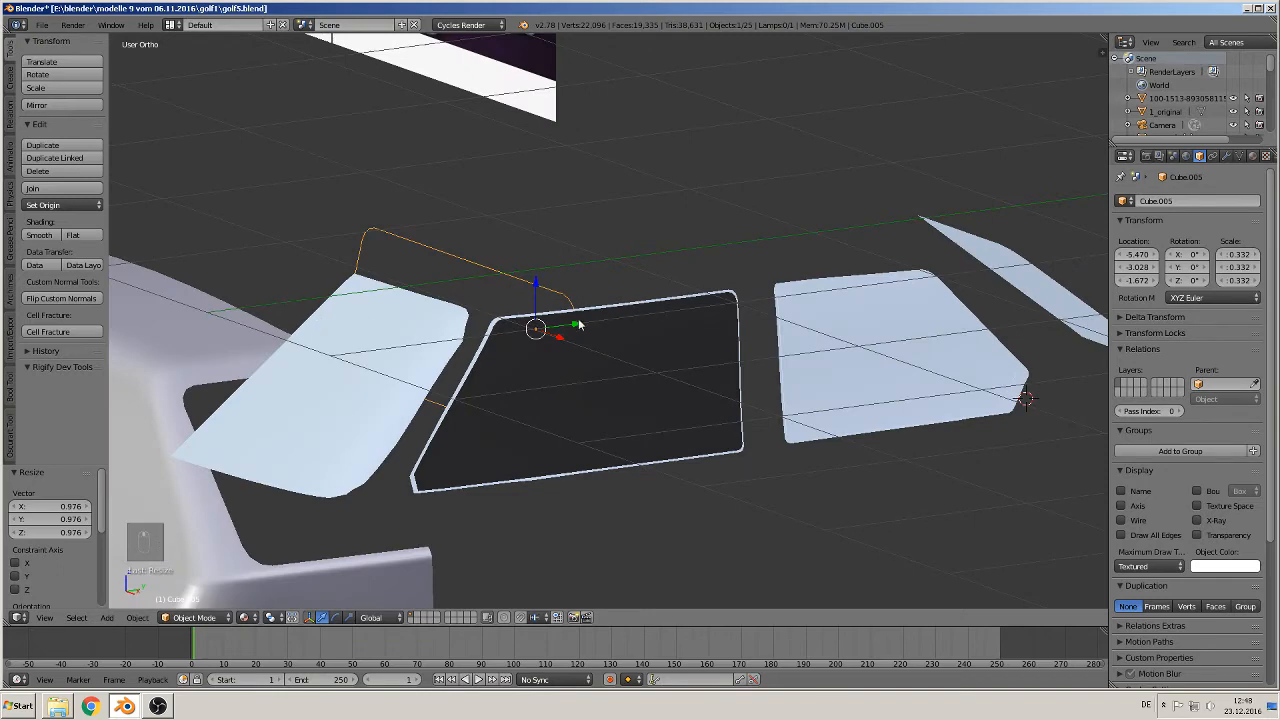
key("g")
key("y")
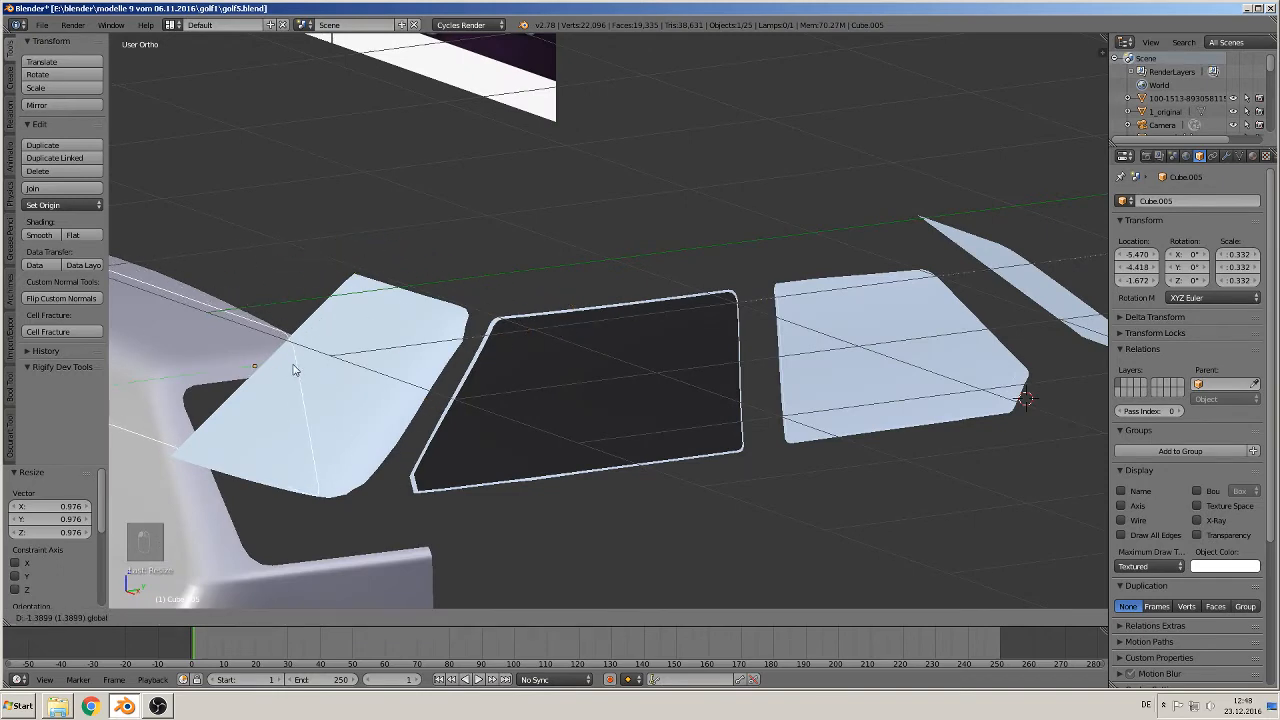
left_click_drag(295, 370, 255, 374)
middle_click_drag(255, 374, 211, 401)
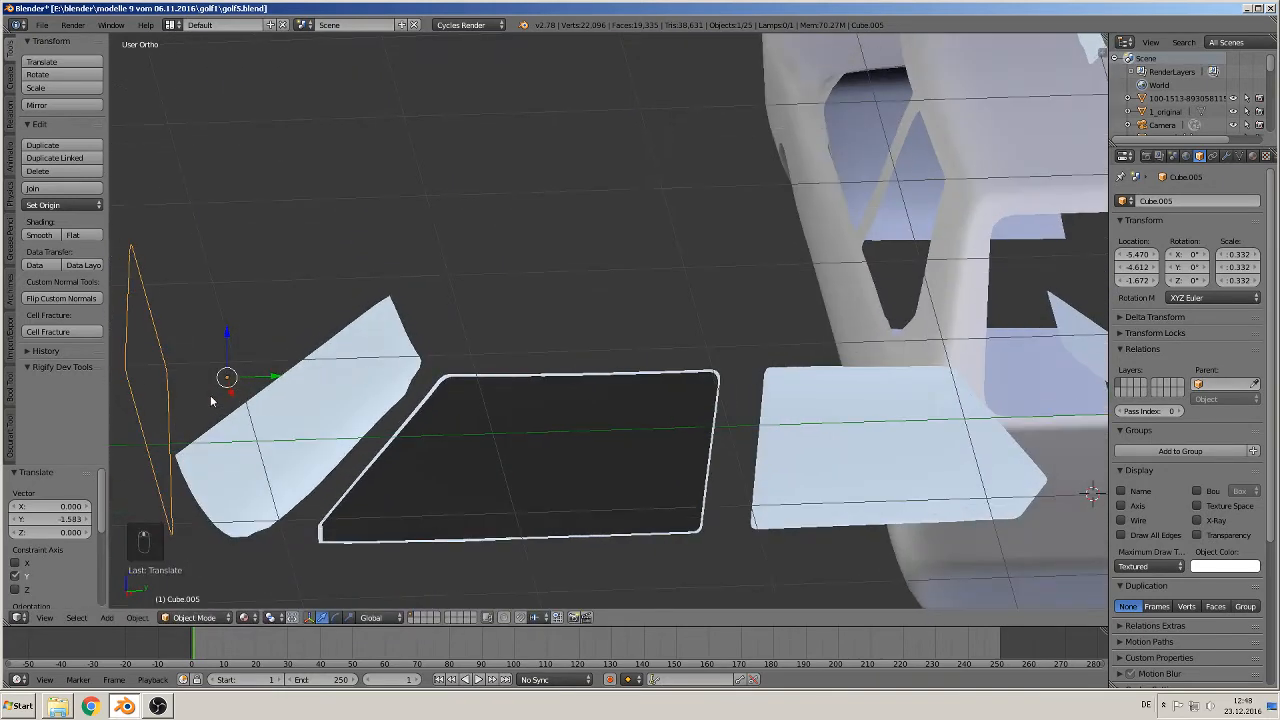
In the front view, shift the windshield outline about 0.008 along the X axis to even out the border width
key("KP_1")
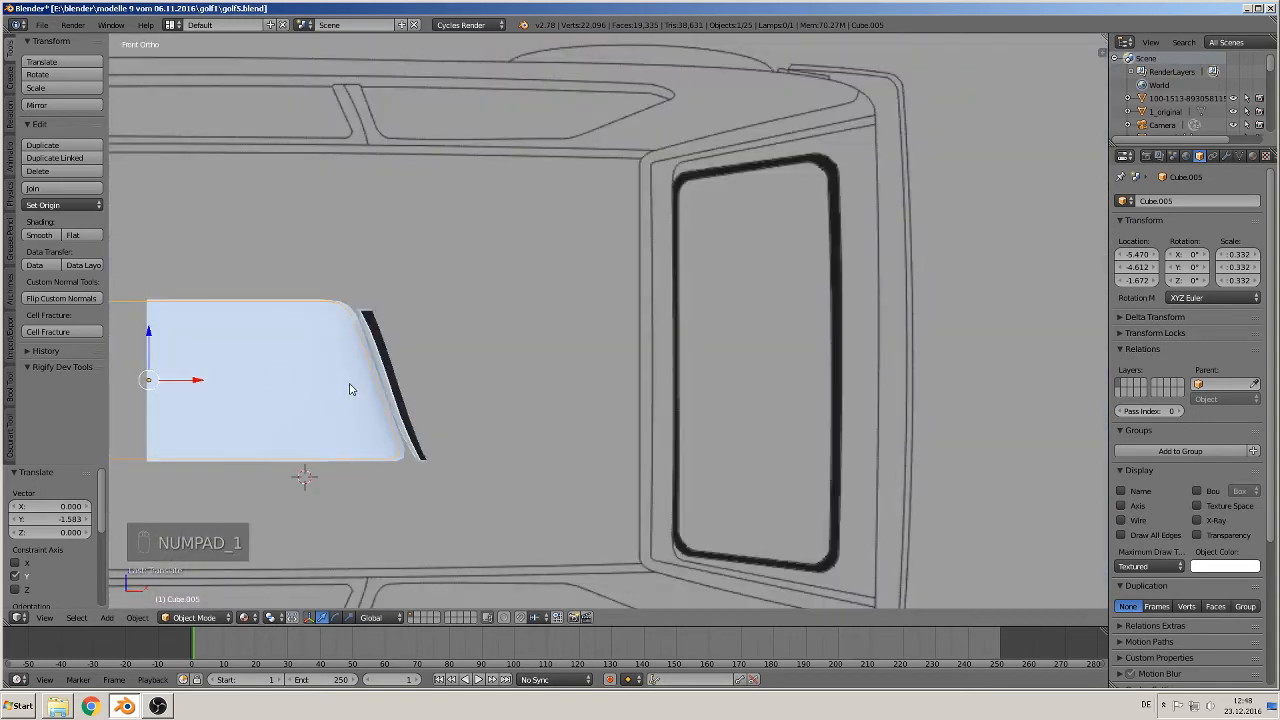
middle_click_drag(422, 240, 697, 152, "shift")
scroll(677, 284, "up", 4)
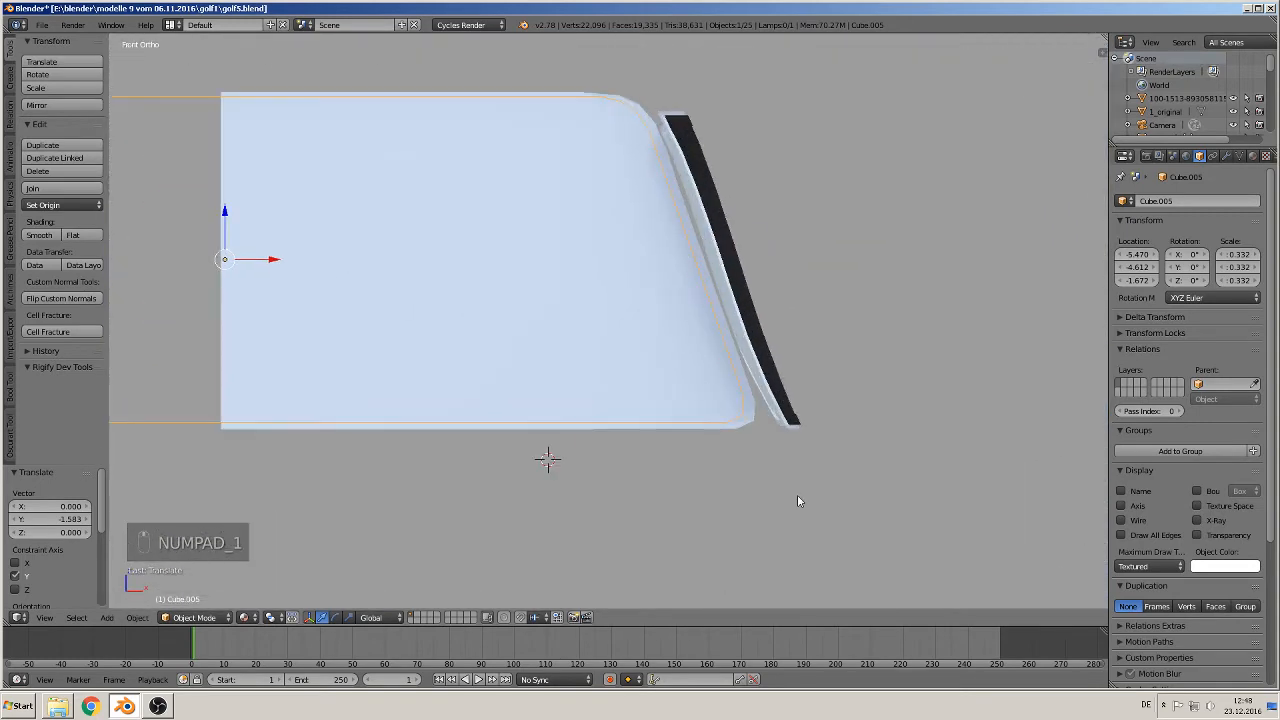
scroll(797, 494, "up", 2)
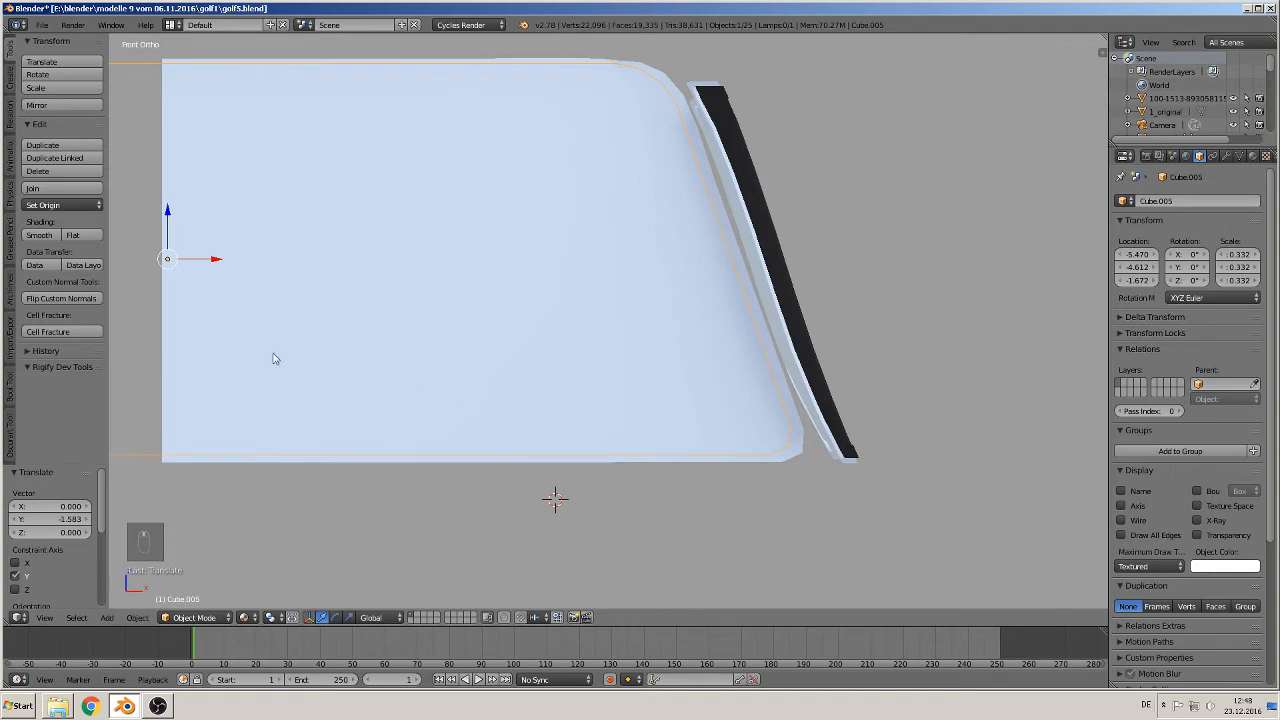
left_click(209, 268)
left_click_drag(209, 268, 212, 270)
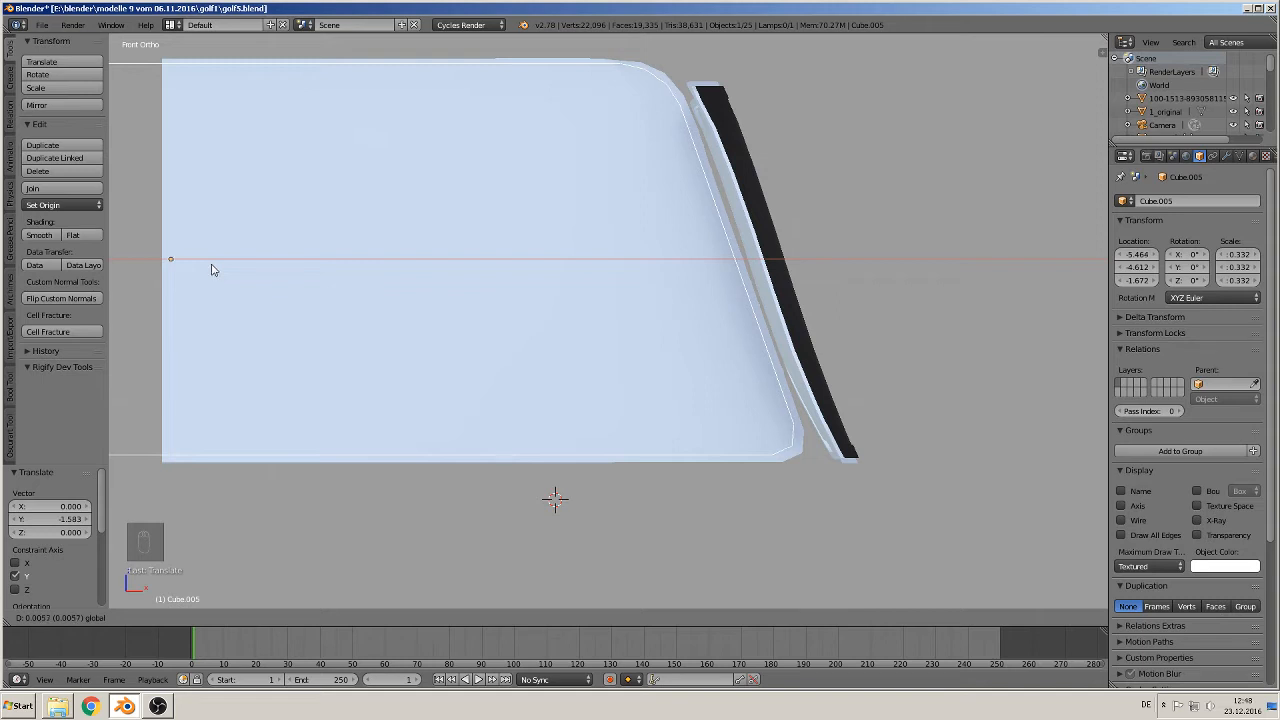
left_click(215, 270)
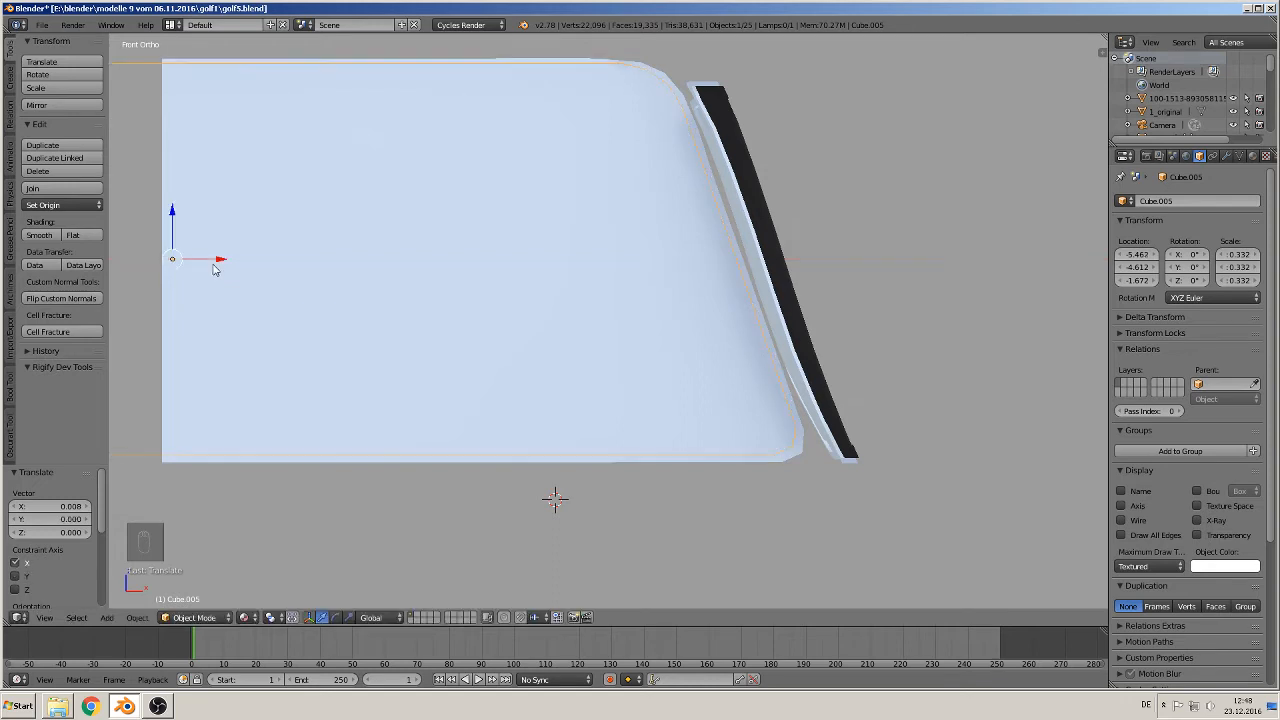
Cut the outline's shape into the windshield pane's mesh with Knife Project from the front view
right_click(423, 226)
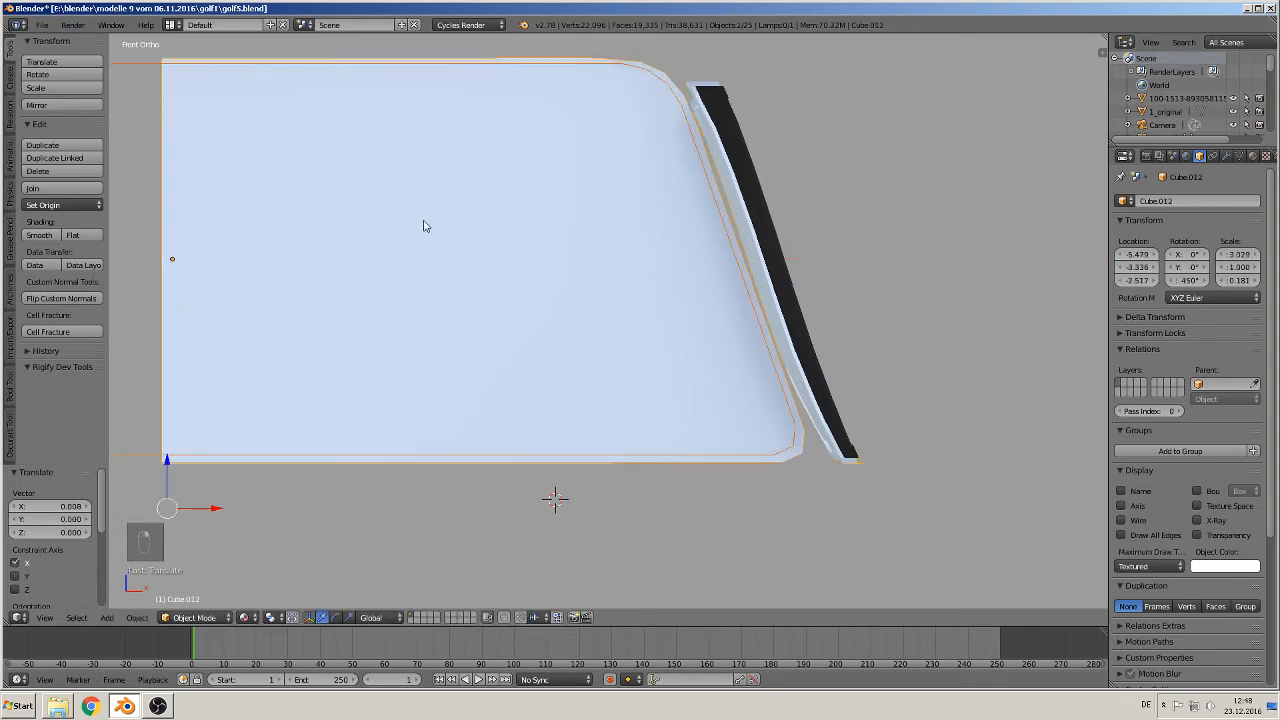
key("Tab")
key("a")
key("a")
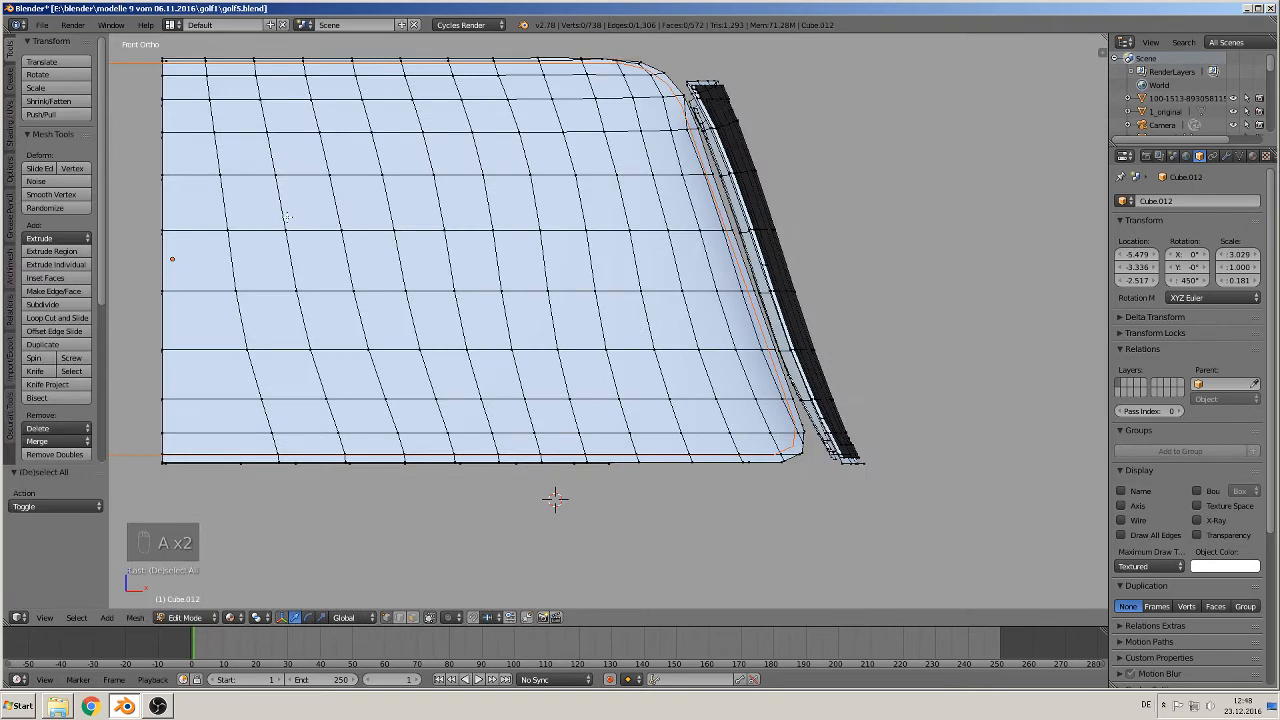
key("a")
key("a")
left_click(47, 384)
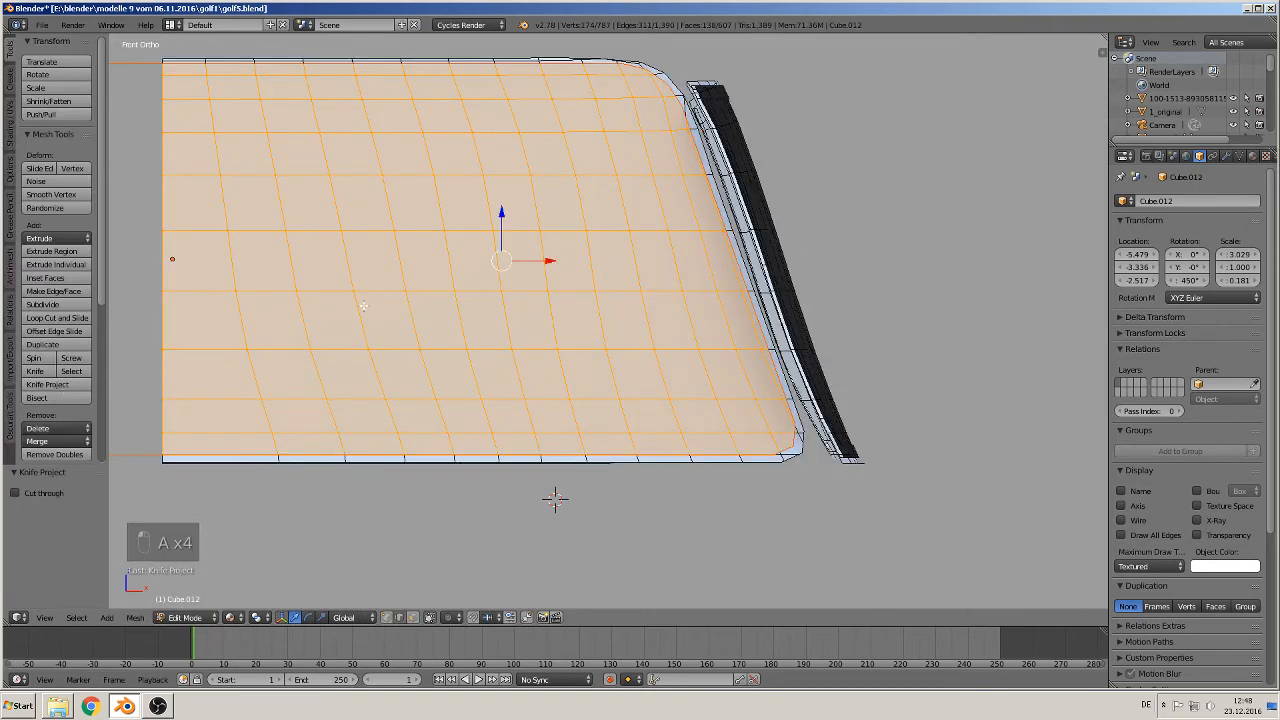
Assign Material.001 to the faces inside the cut line on the windshield pane
key("Tab")
right_click(561, 457)
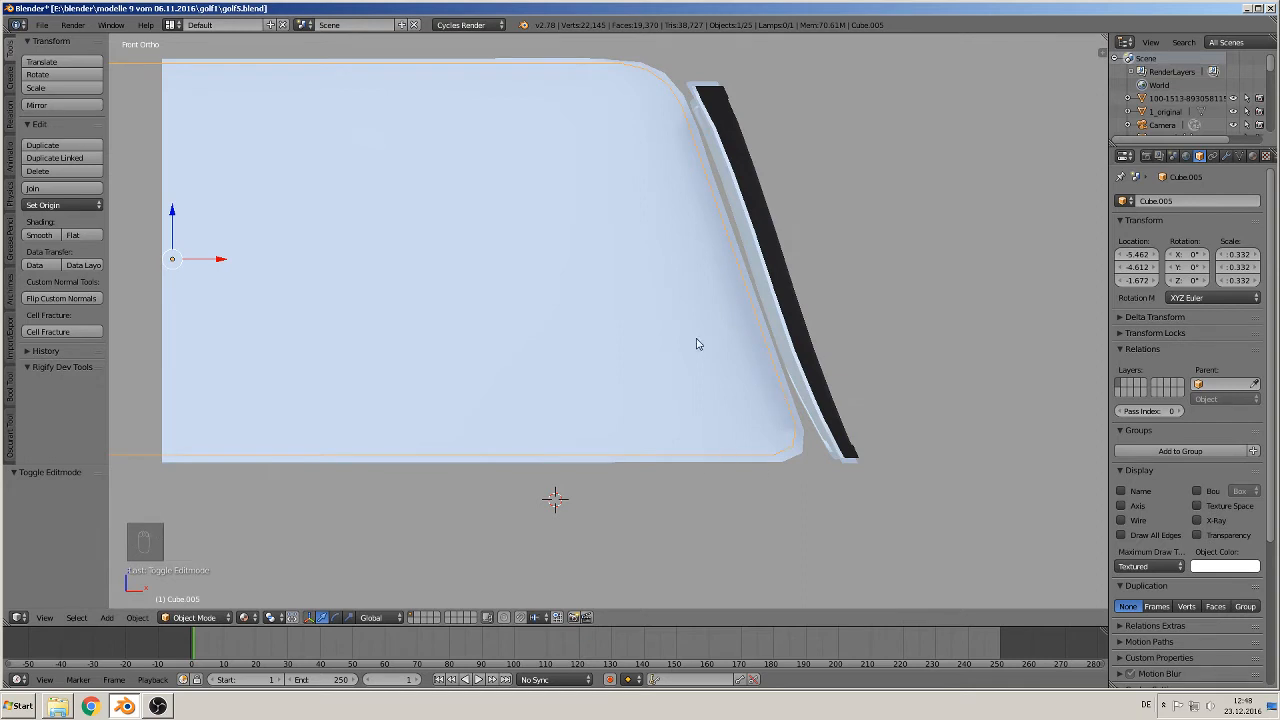
key("Tab")
key("Tab")
right_click(646, 213)
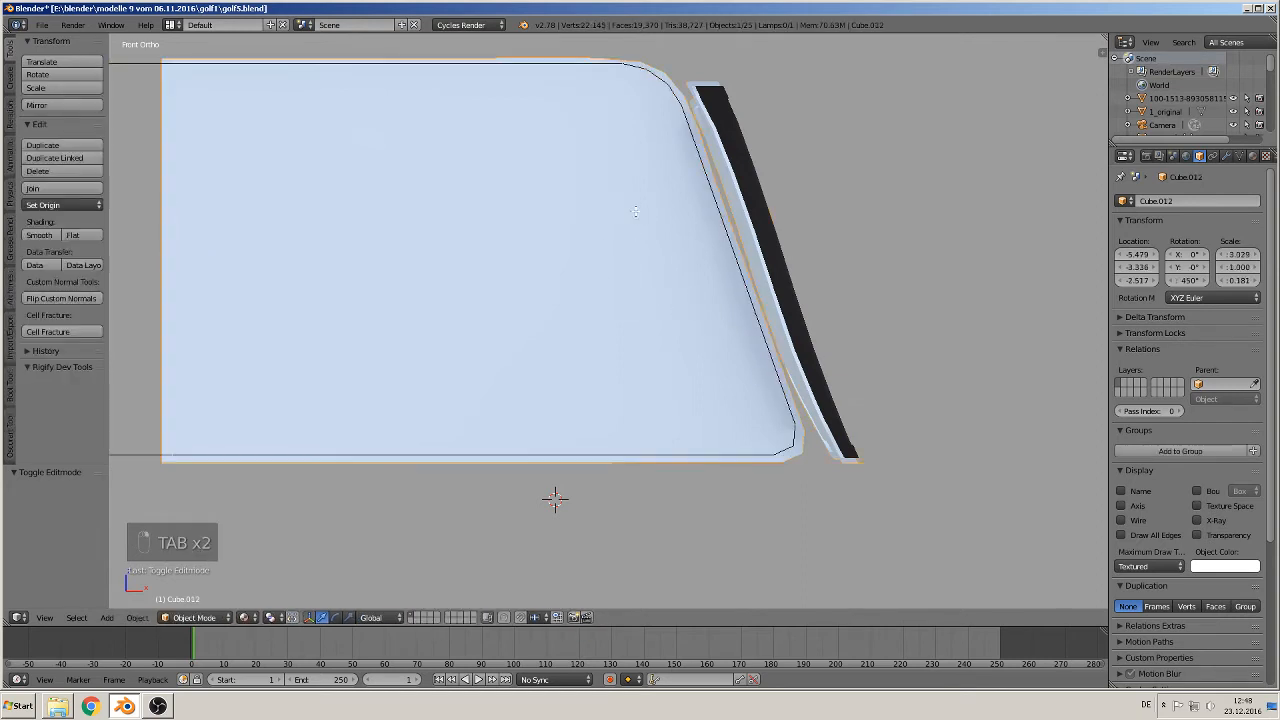
key("Tab")
left_click(1254, 156)
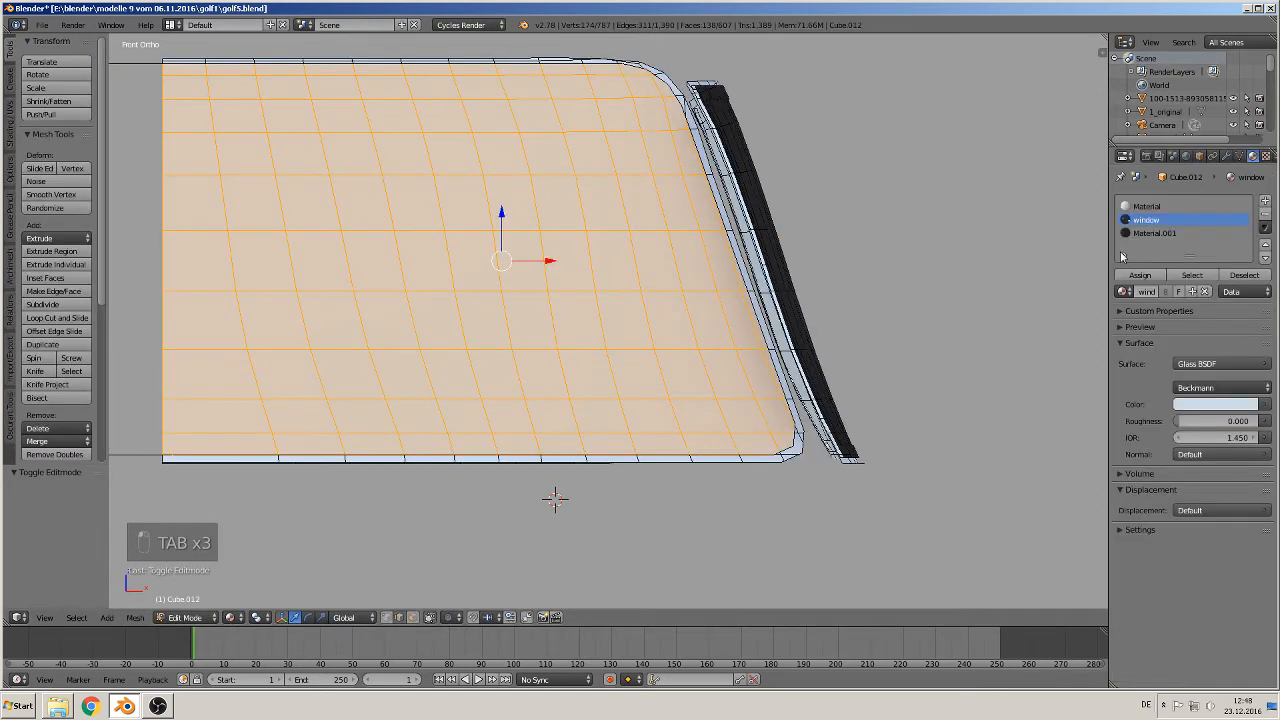
left_click(1152, 233)
left_click(1140, 275)
key("Tab")
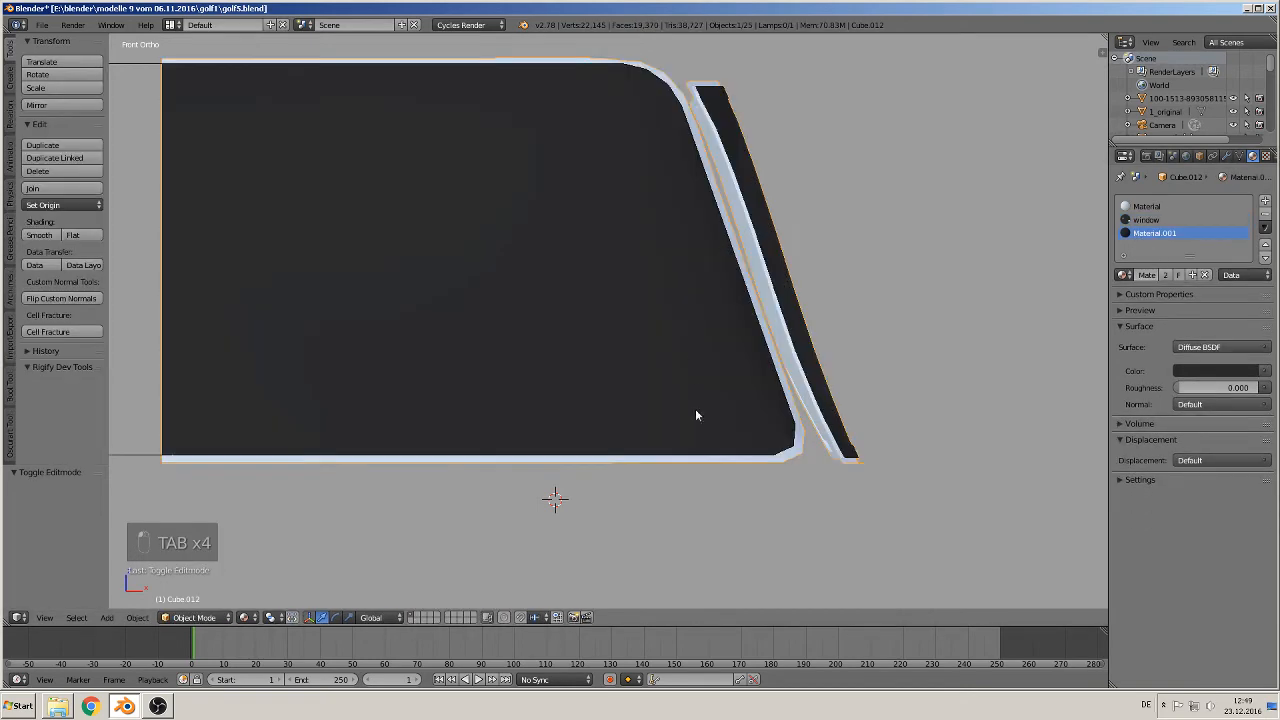
Scale the windshield outline down to about 0.939 and shift it about 0.032 along the X axis
right_click(697, 458)
key("s")
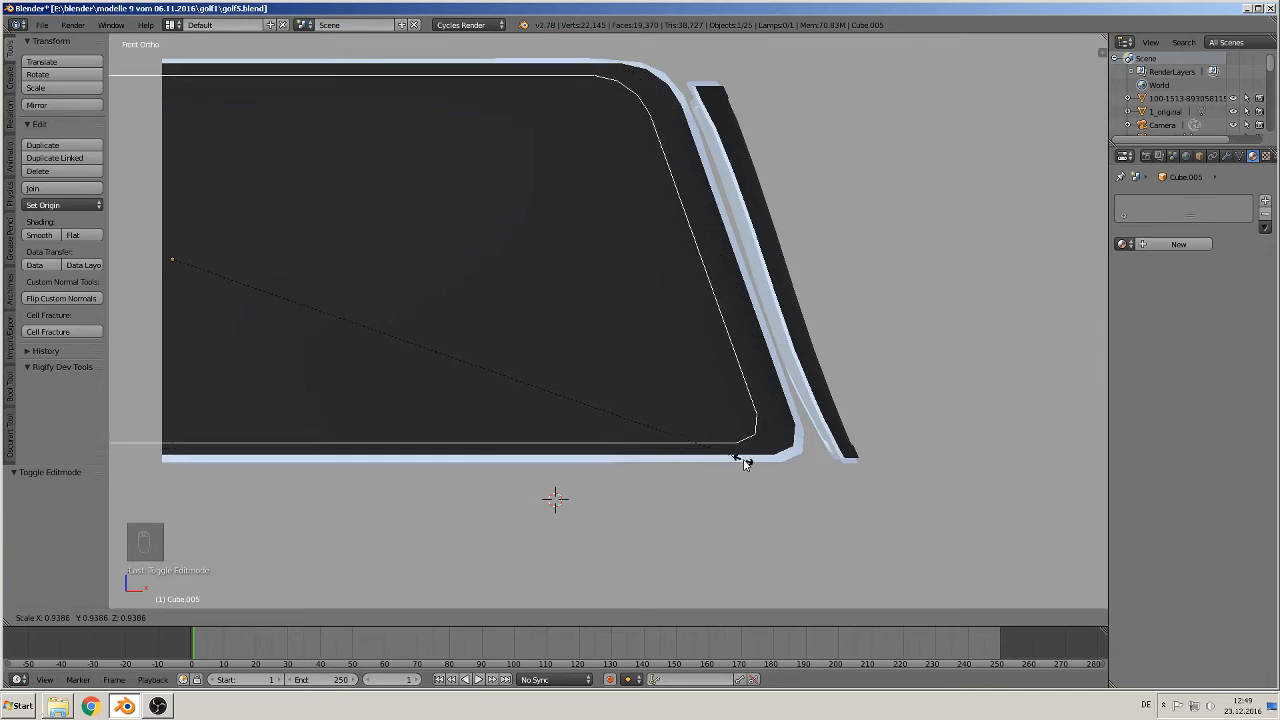
left_click(743, 462)
left_click_drag(222, 262, 240, 268)
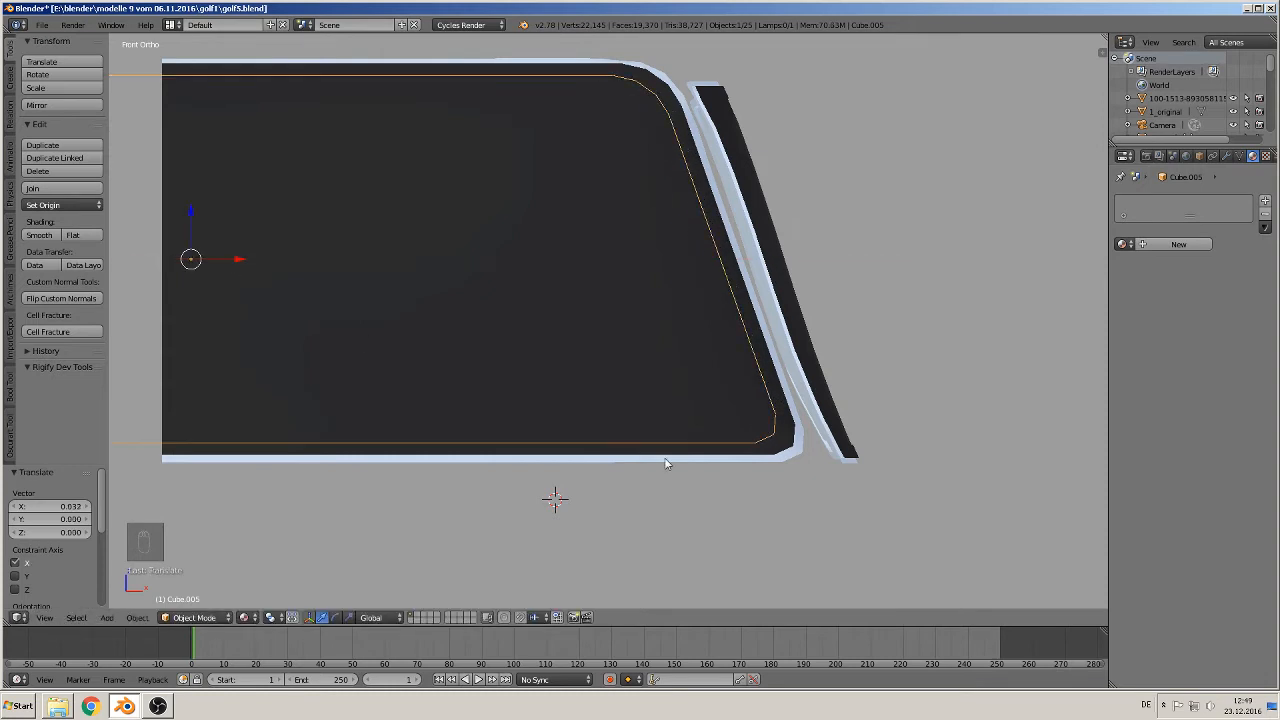
Cut the smaller outline into the whole windshield pane mesh with Knife Project from the front view
right_click(347, 341)
key("Tab")
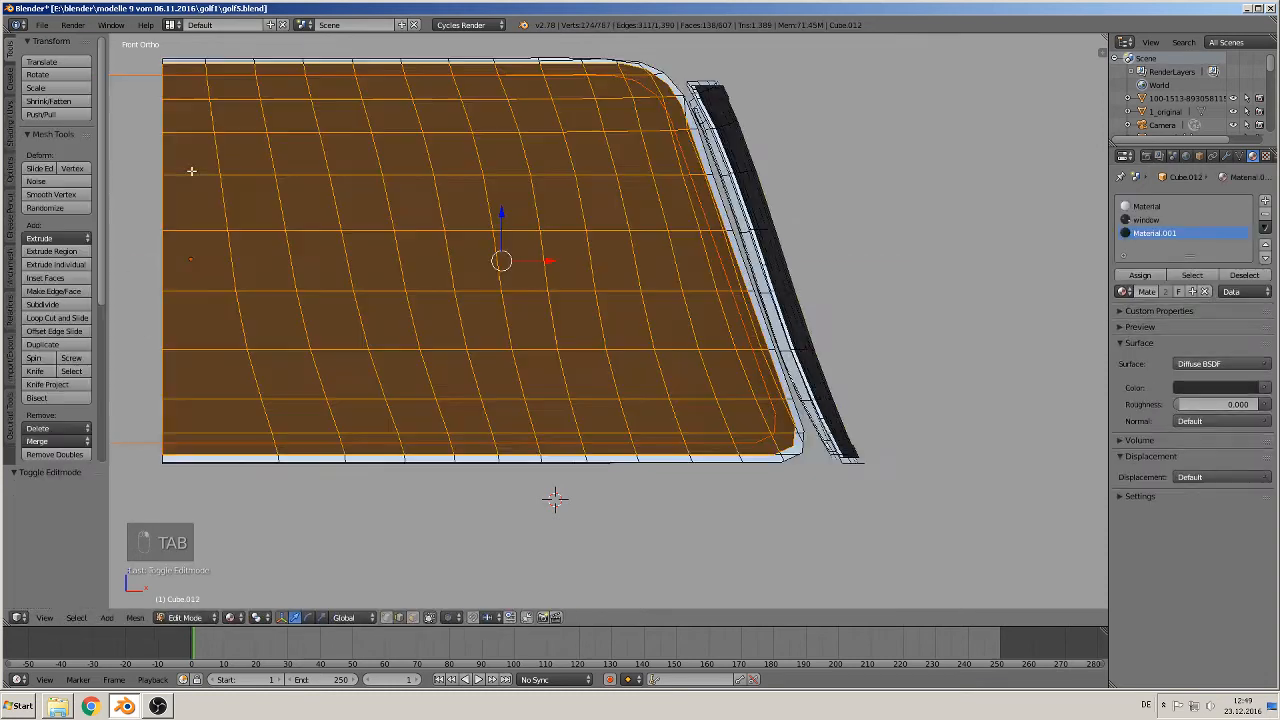
key("a")
key("a")
key("a")
key("a")
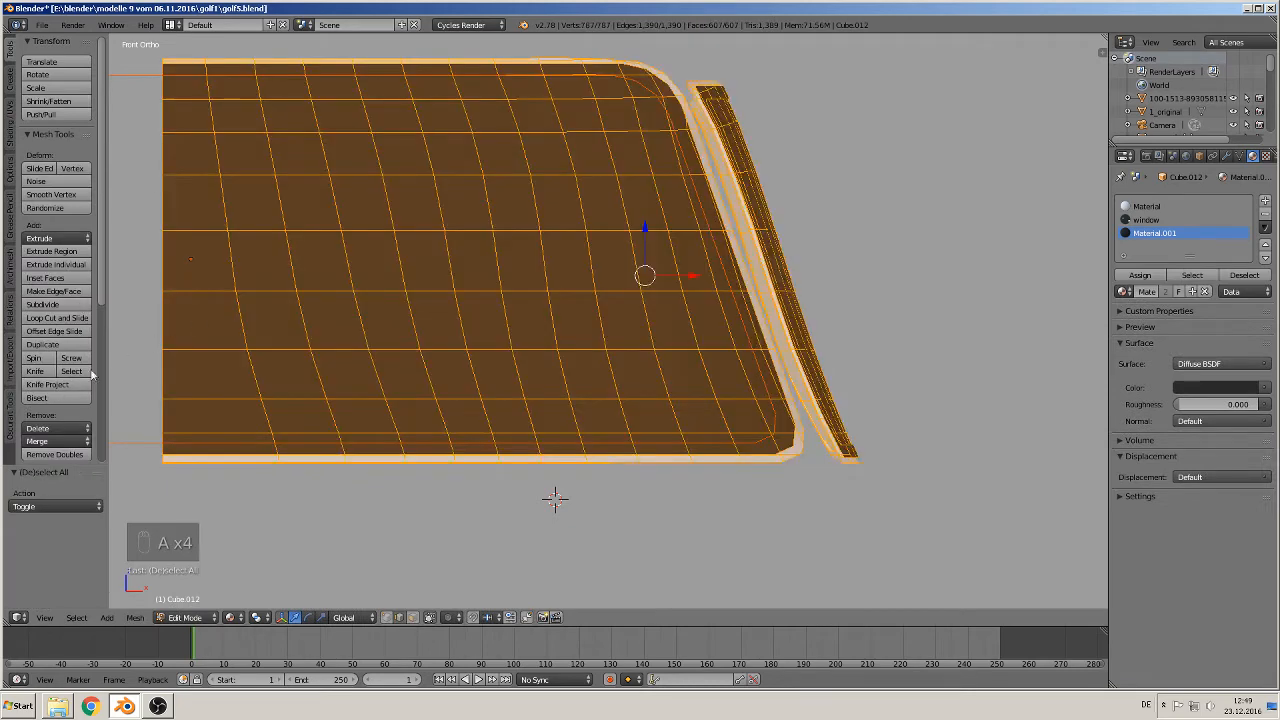
key("Tab")
Hide the windshield outline object used for the projected cuts
scroll(491, 309, "down", 2)
scroll(566, 317, "up", 2)
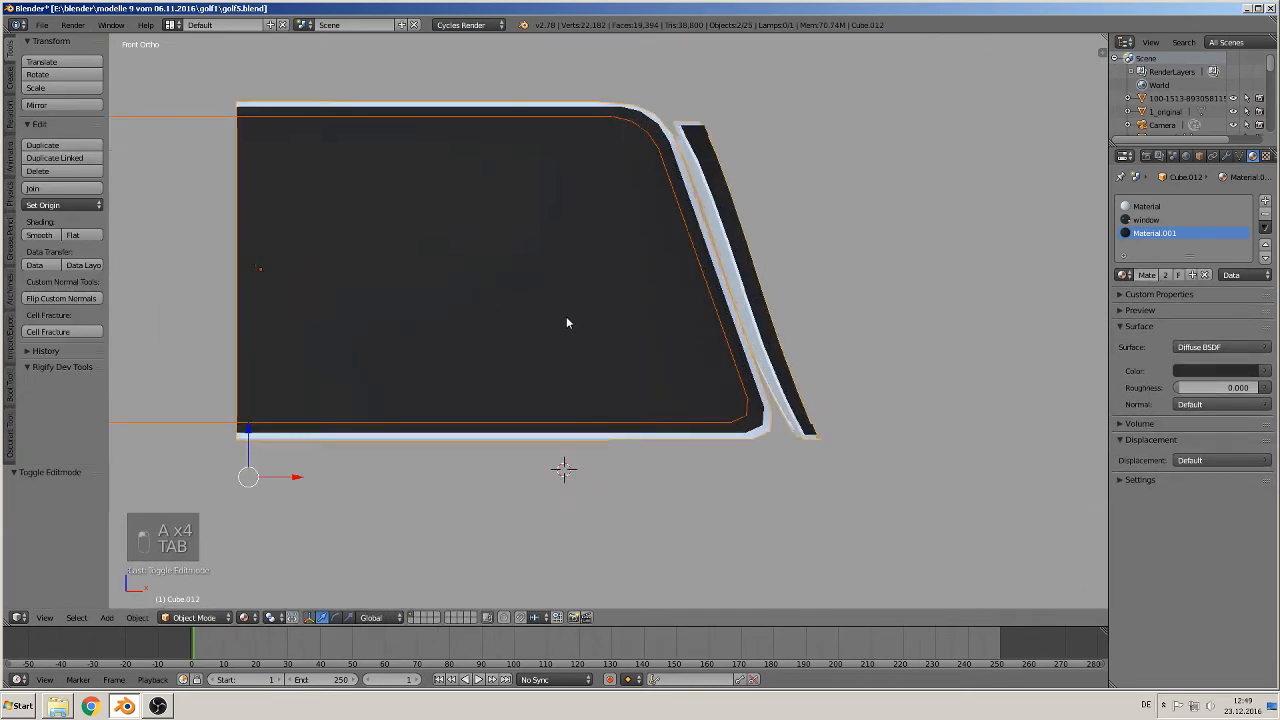
middle_click_drag(566, 317, 522, 319)
scroll(525, 336, "down", 3)
scroll(522, 319, "up", 4)
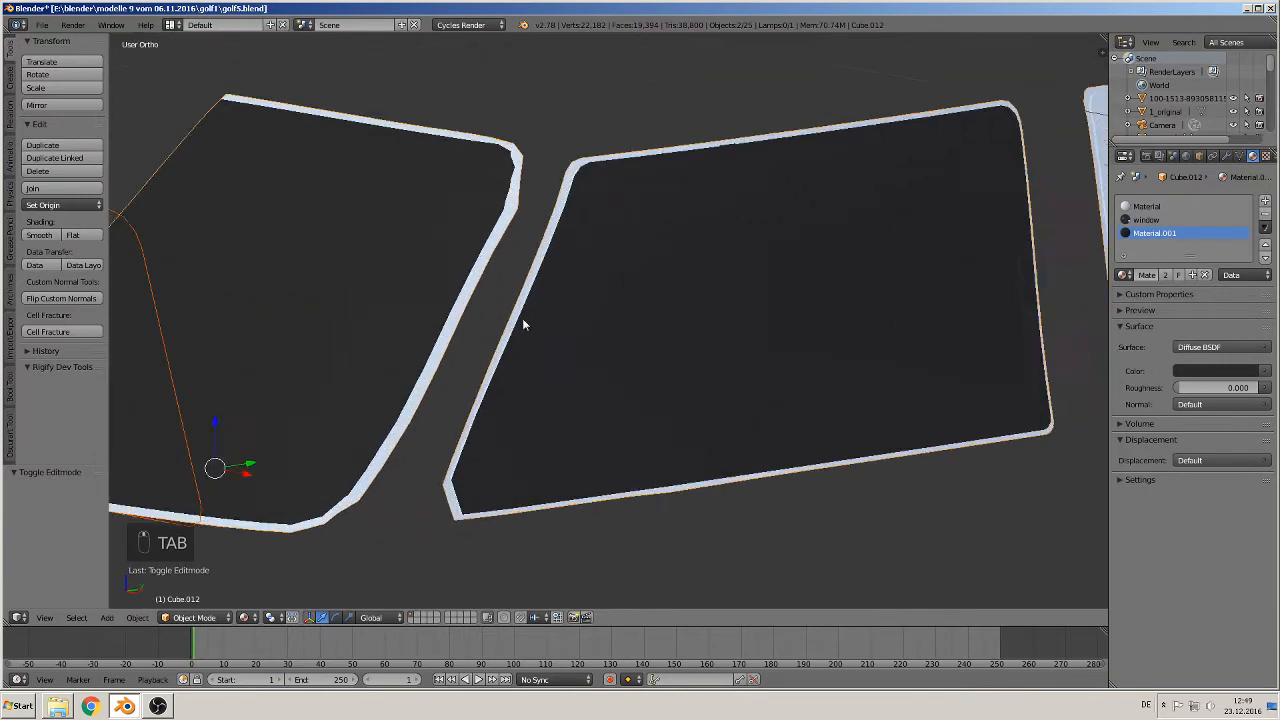
middle_click_drag(445, 228, 620, 212, "shift")
scroll(483, 318, "down", 2)
scroll(419, 376, "down", 3)
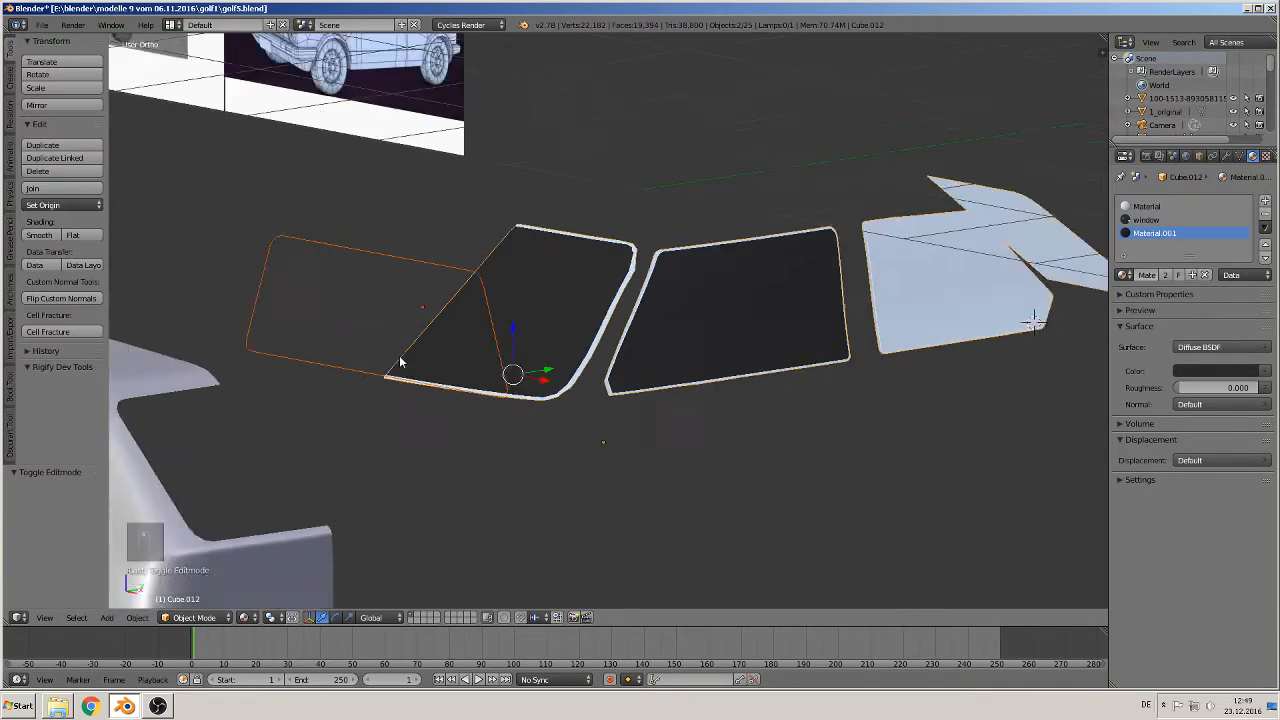
middle_click_drag(400, 363, 391, 271)
right_click(391, 271)
scroll(434, 287, "up", 1)
key("h")
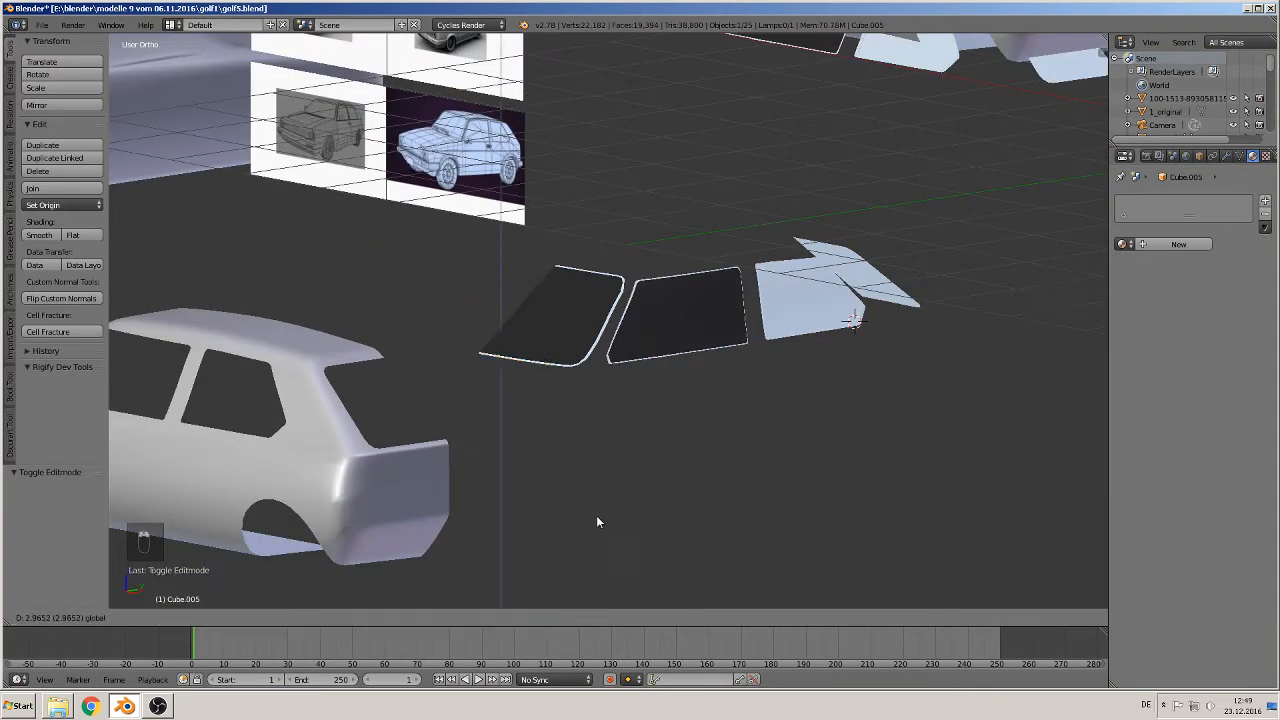
Open the windshield pane's mesh for face selection with nothing selected
scroll(568, 322, "up", 7)
right_click(590, 300)
key("Tab")
scroll(597, 310, "up", 3)
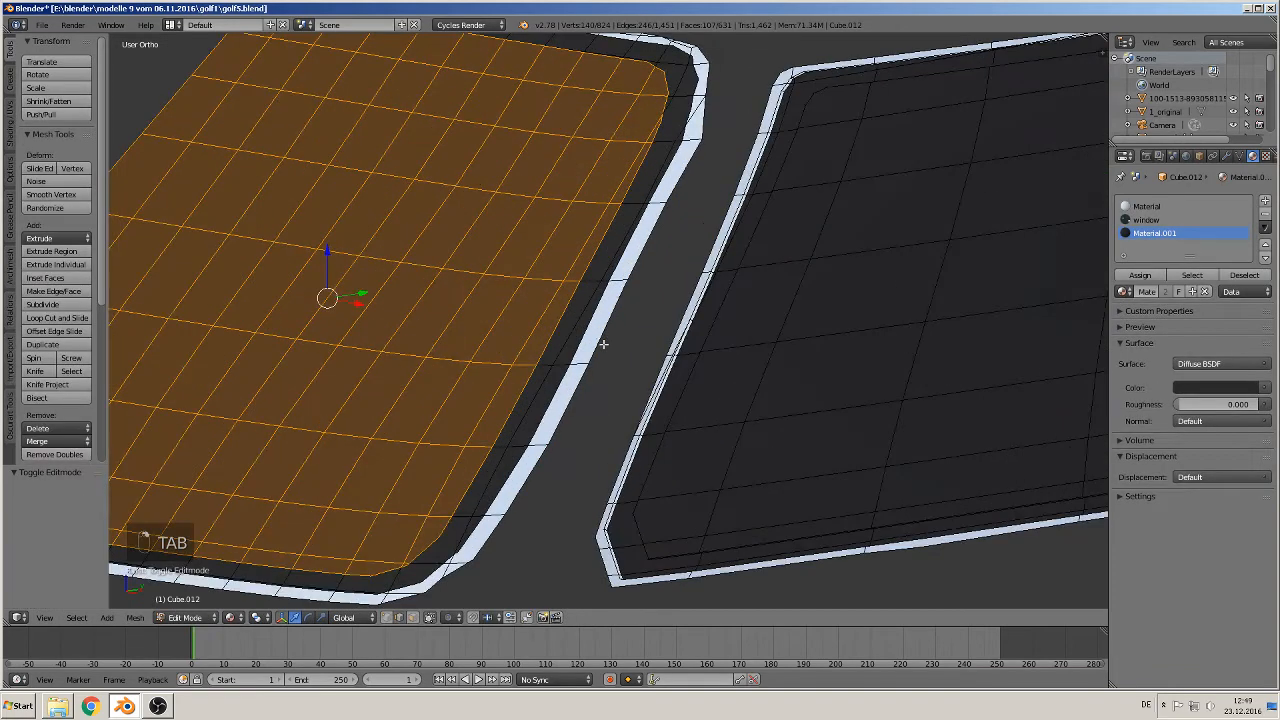
middle_click_drag(600, 346, 579, 460, "shift")
right_click(260, 97)
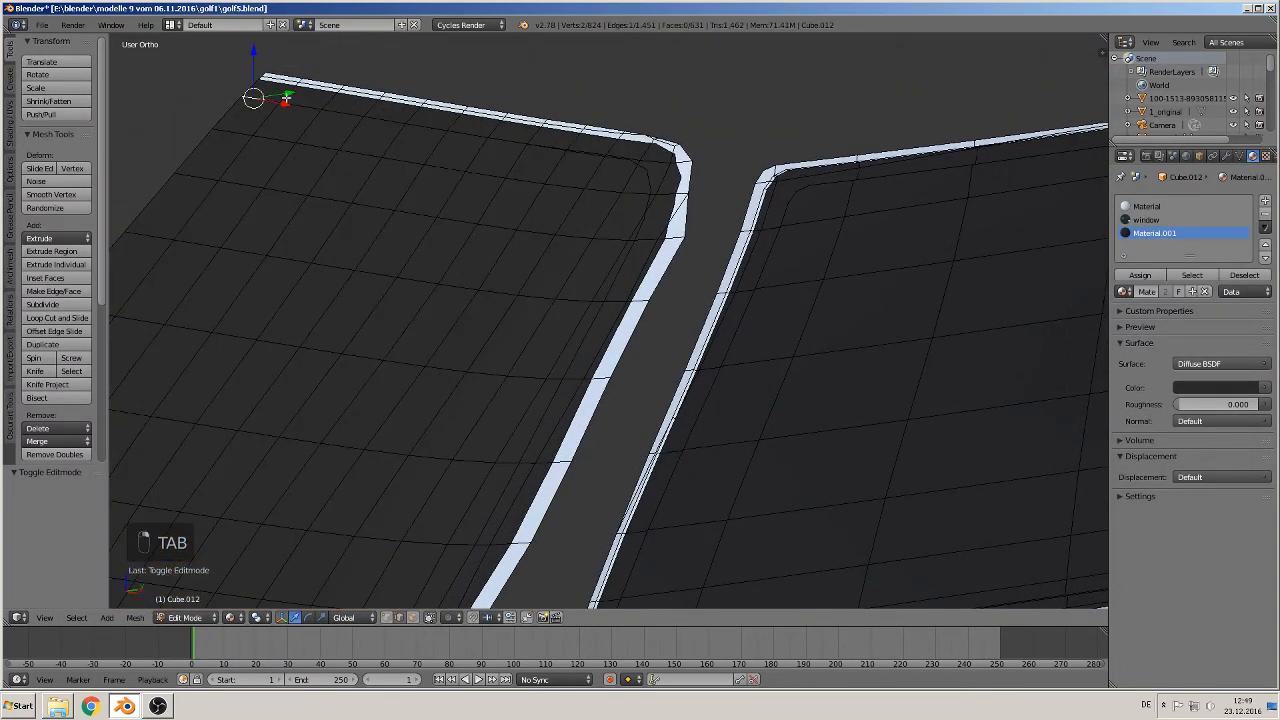
key("a")
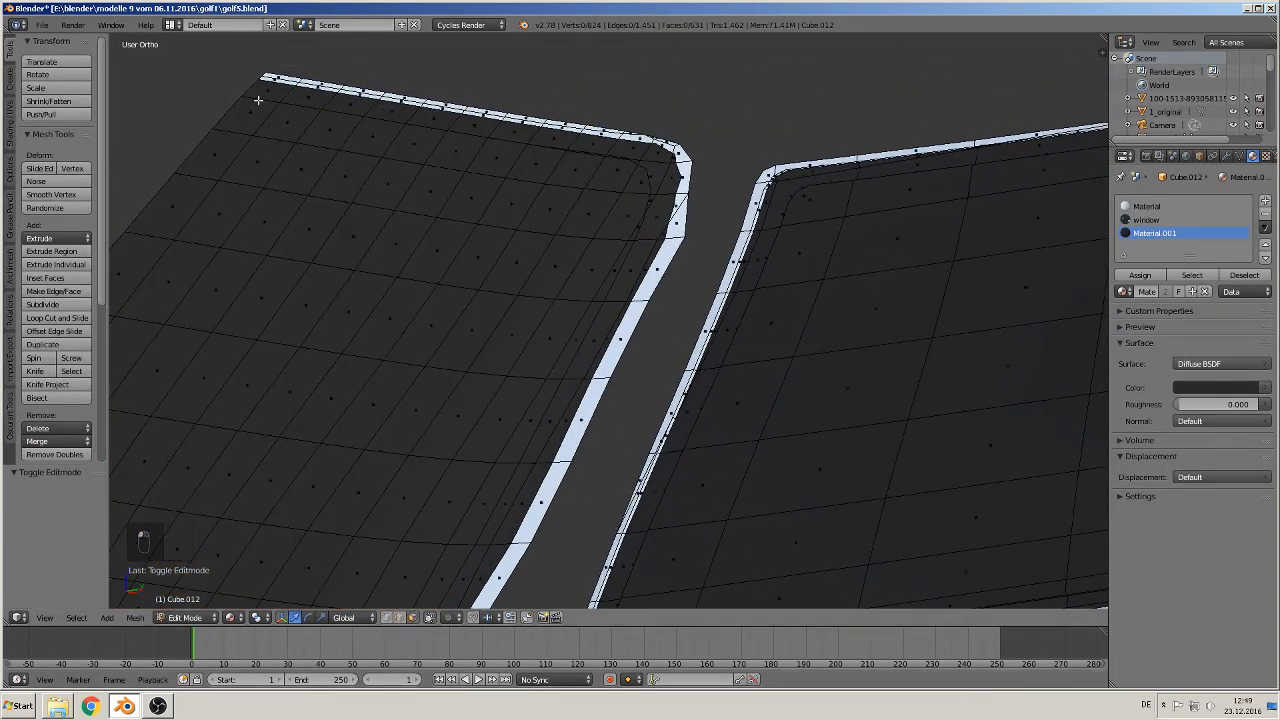
Select the row of dark border faces along the windshield pane's upper edge, up to the rounded corner
right_click(283, 90)
right_click(315, 96, "shift")
right_click(355, 106, "shift")
right_click(400, 114, "shift")
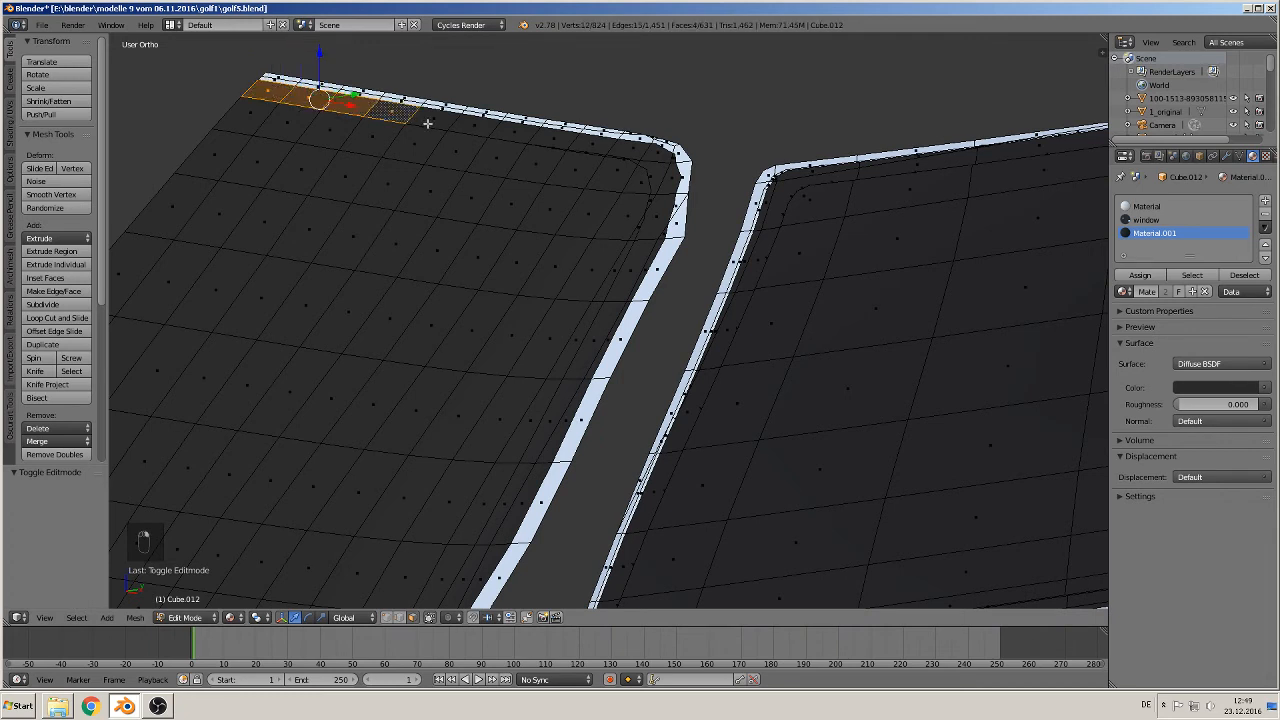
right_click(429, 122, "shift")
right_click(474, 130, "shift")
right_click(512, 136, "shift")
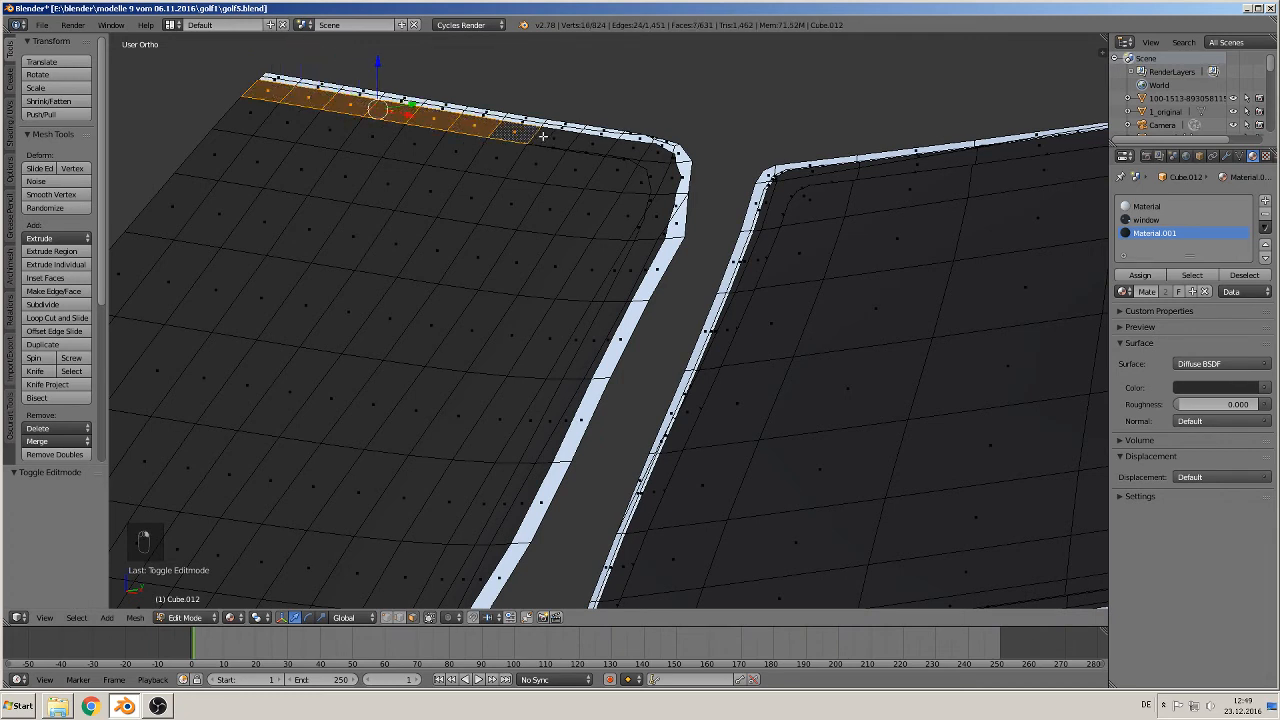
right_click(540, 135, "alt+shift")
right_click(540, 135, "alt+shift")
right_click(631, 156, "shift")
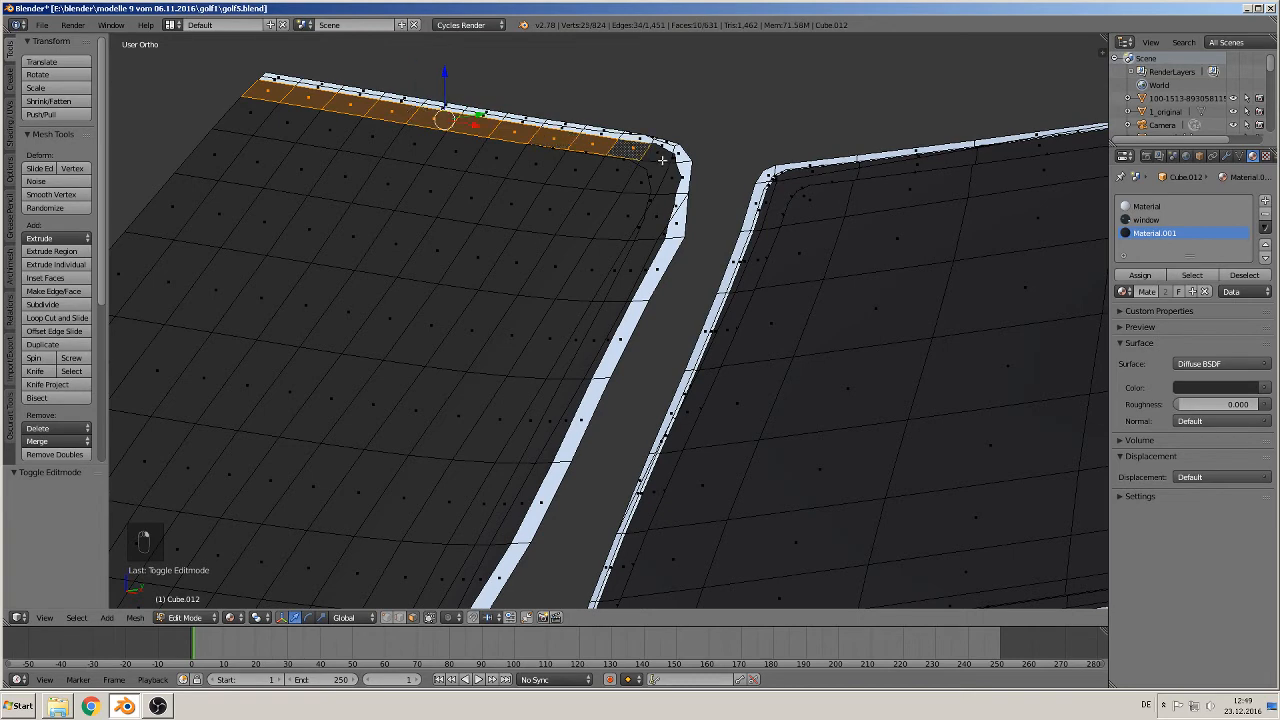
right_click(658, 156, "shift")
Add the faces around the windshield's upper corner to the selection, including the thin slivers along the inner cut line
middle_click_drag(643, 252, 557, 343, "shift")
scroll(588, 286, "up", 7)
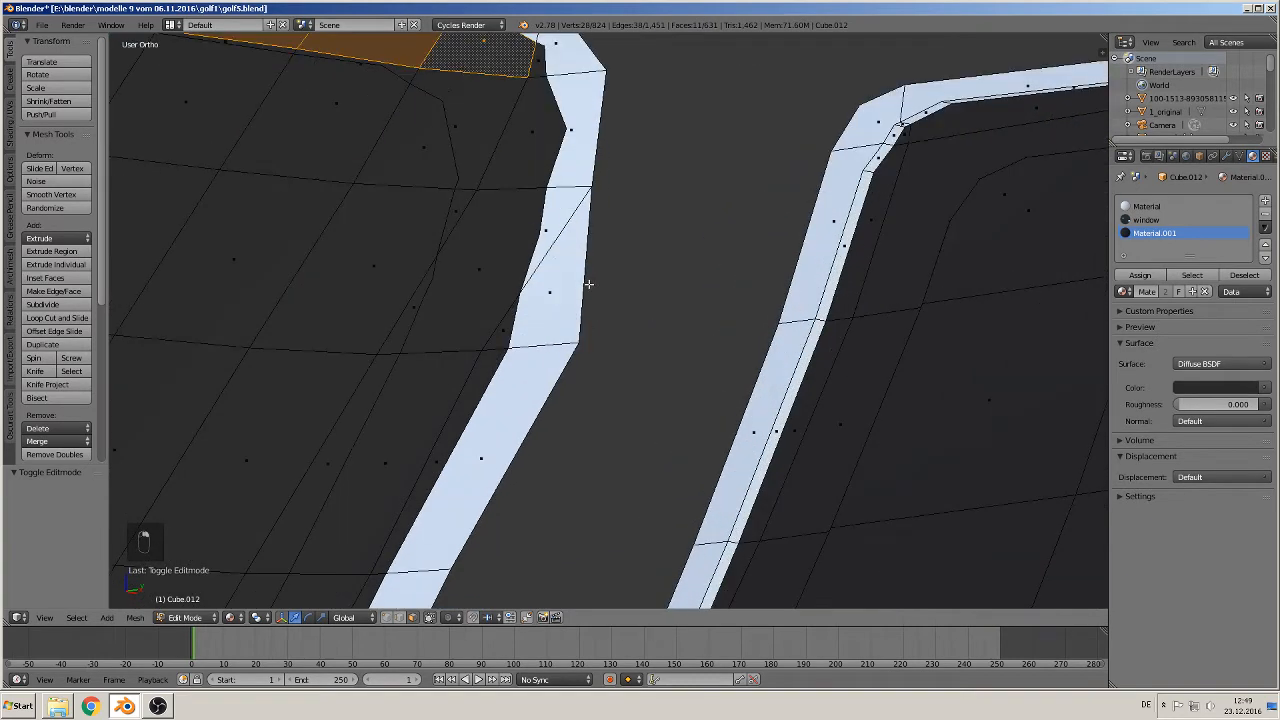
right_click(465, 123, "shift")
right_click(403, 71, "shift")
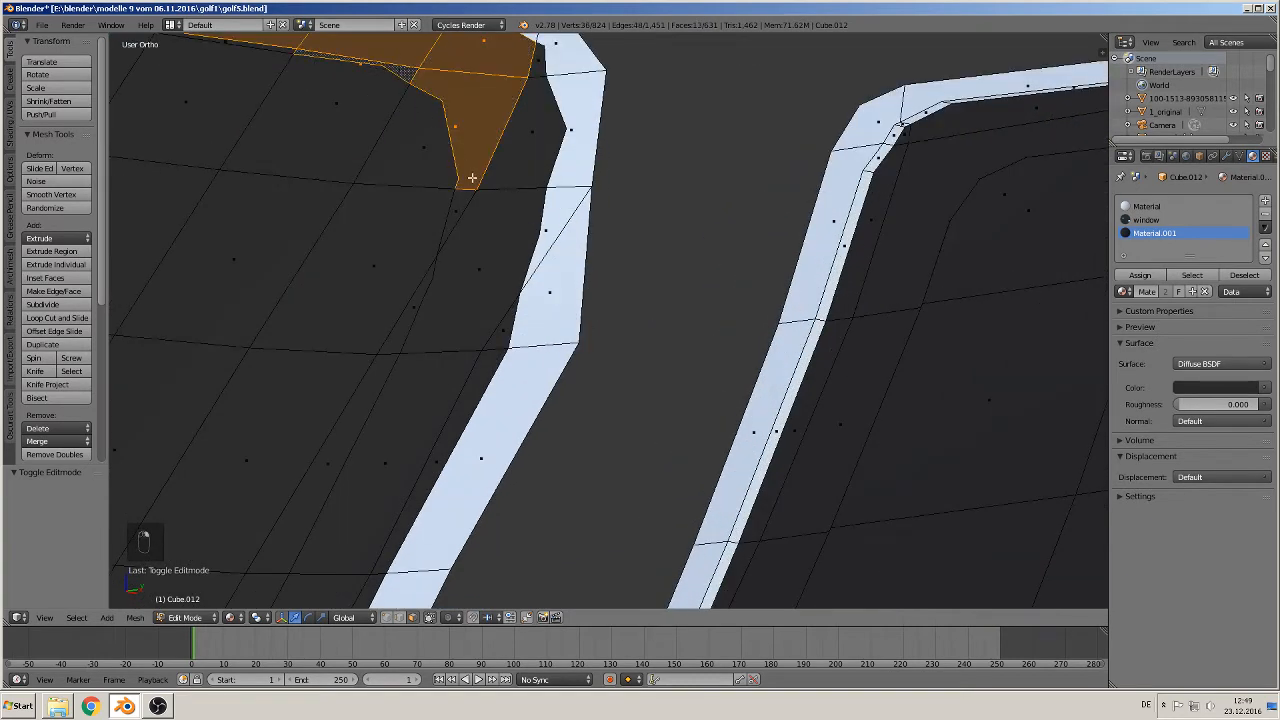
scroll(471, 179, "down", 2, "shift")
scroll(414, 146, "down", 1)
middle_click_drag(453, 222, 562, 338, "shift")
right_click(386, 170, "shift")
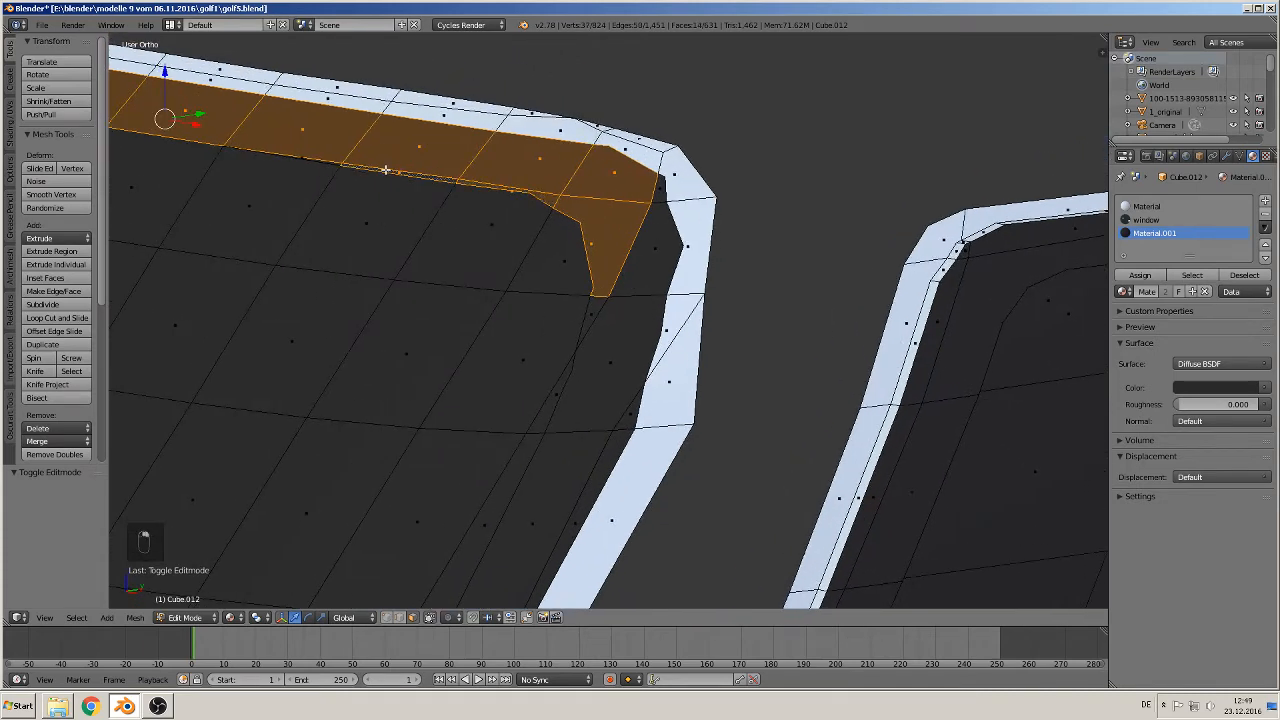
right_click(315, 161, "shift")
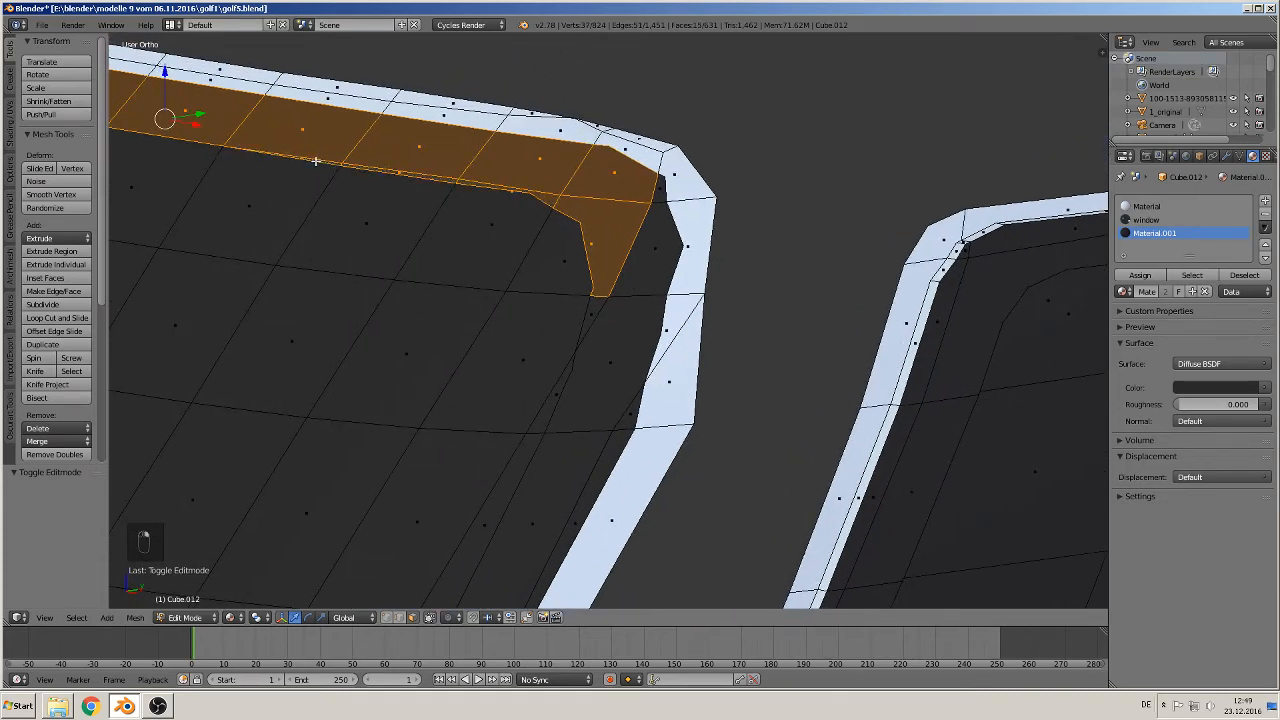
right_click(596, 305, "shift")
right_click(645, 302, "shift")
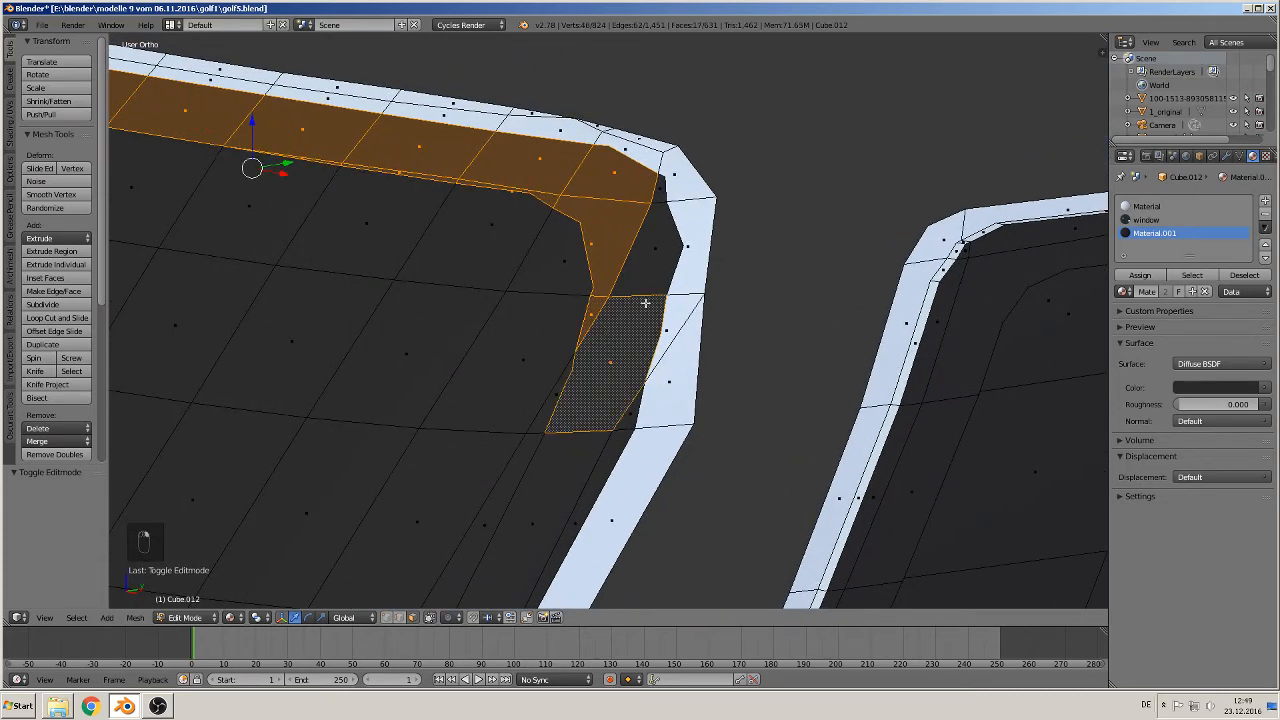
right_click(664, 255, "shift")
right_click(659, 195, "shift")
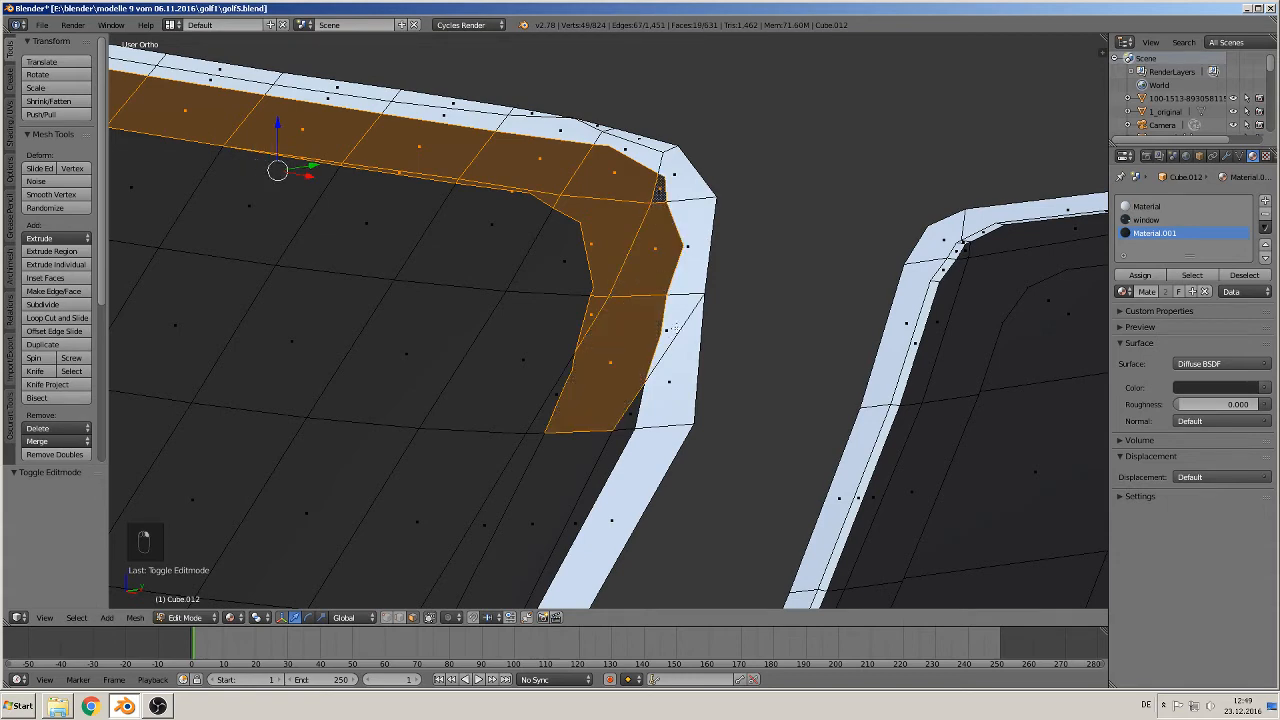
Extend the face selection down the upper half of the windshield's side border
middle_click_drag(645, 385, 736, 162, "shift")
right_click(640, 185, "shift")
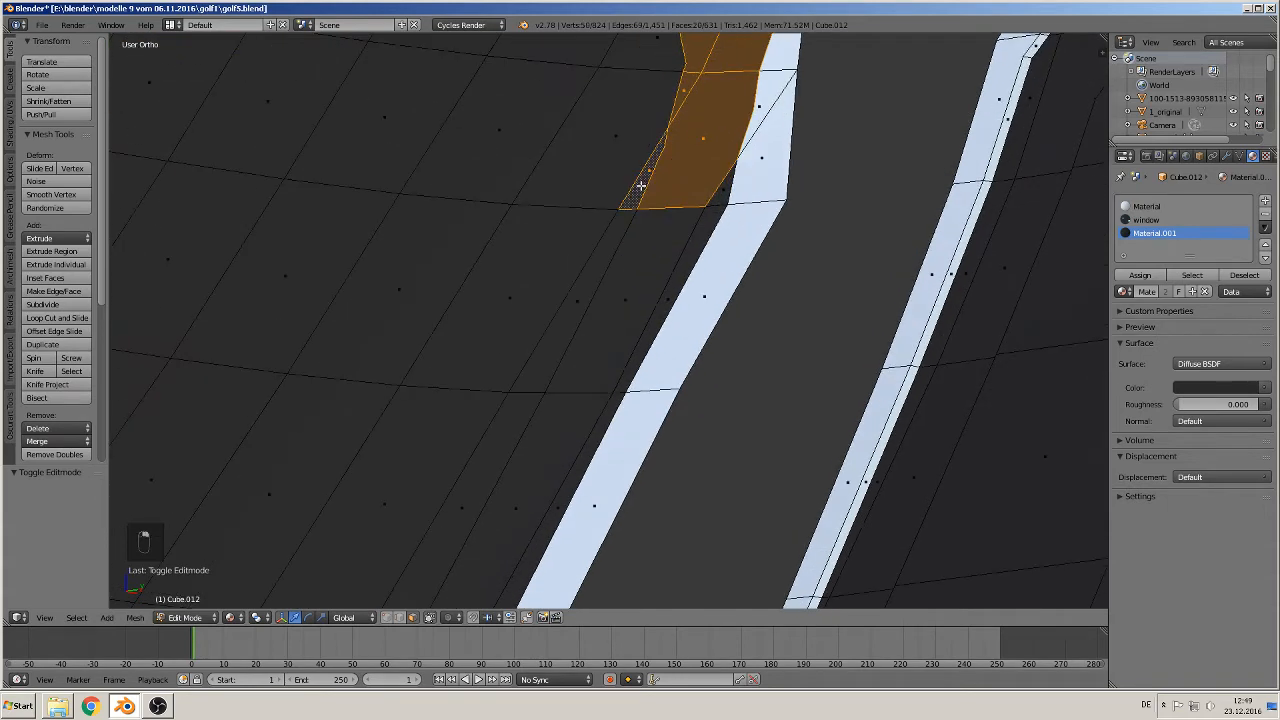
right_click(730, 196, "shift")
right_click(649, 284, "shift")
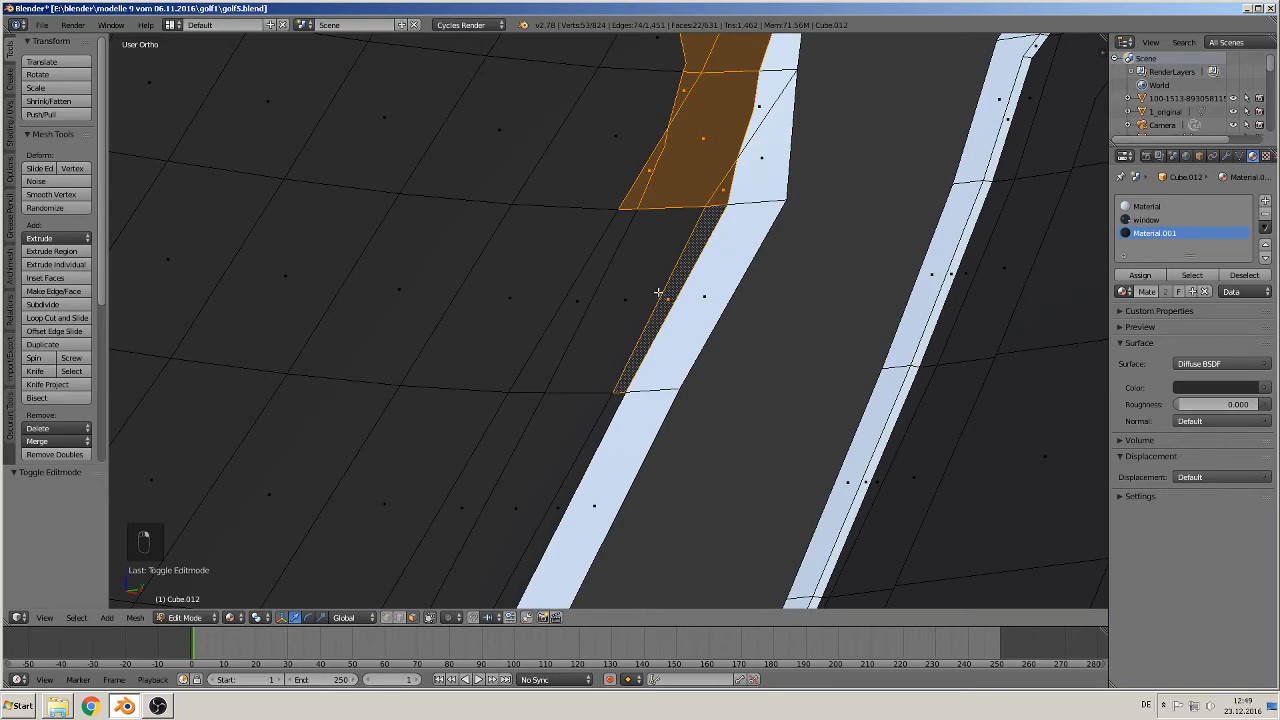
right_click(601, 305, "shift")
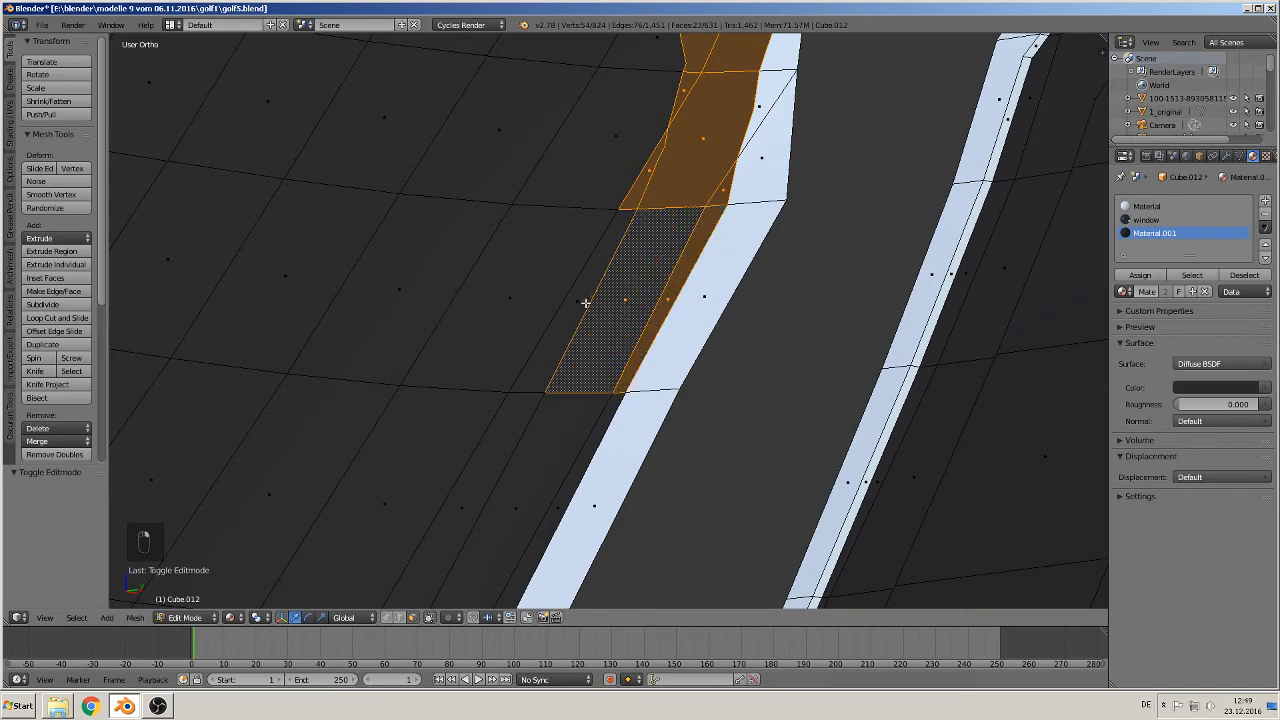
right_click(582, 304, "shift")
middle_click_drag(586, 400, 706, 233, "shift")
right_click(651, 306, "shift")
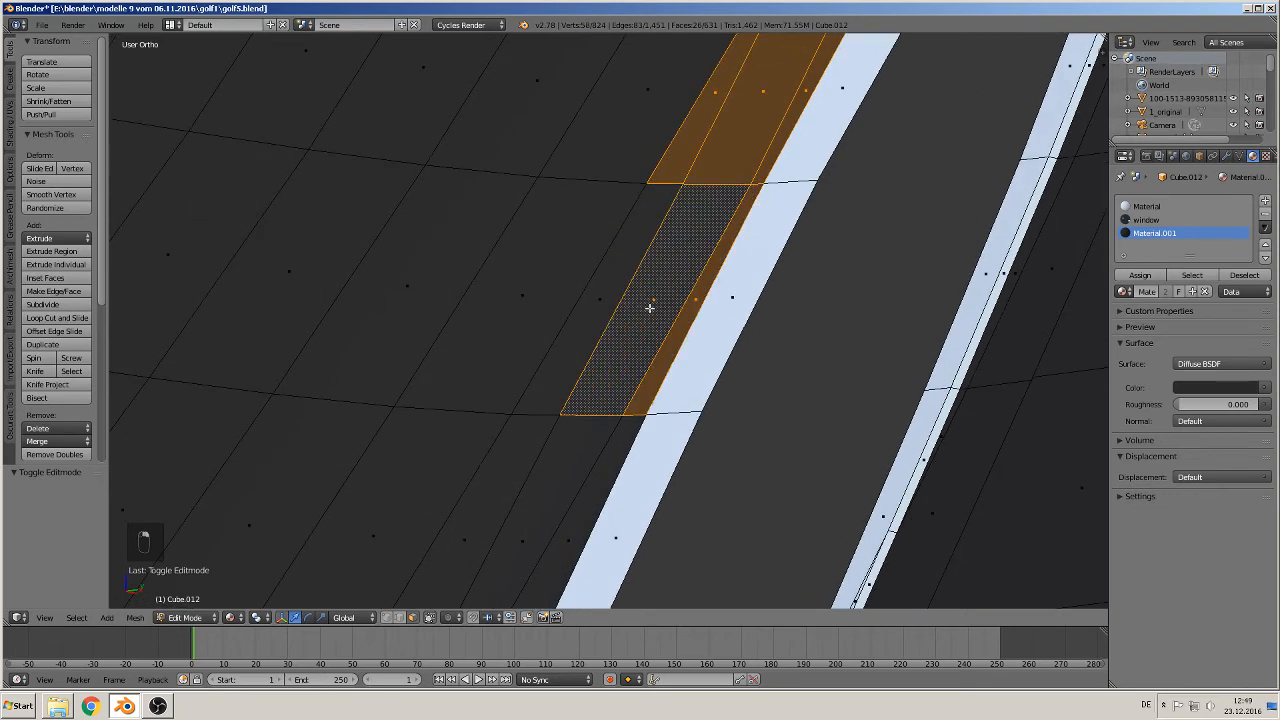
right_click(603, 306, "shift")
Continue the face selection along the lower half of the windshield's side border, three faces wide per row
middle_click_drag(603, 306, 757, 209, "shift")
right_click(717, 332, "shift")
right_click(682, 340, "shift")
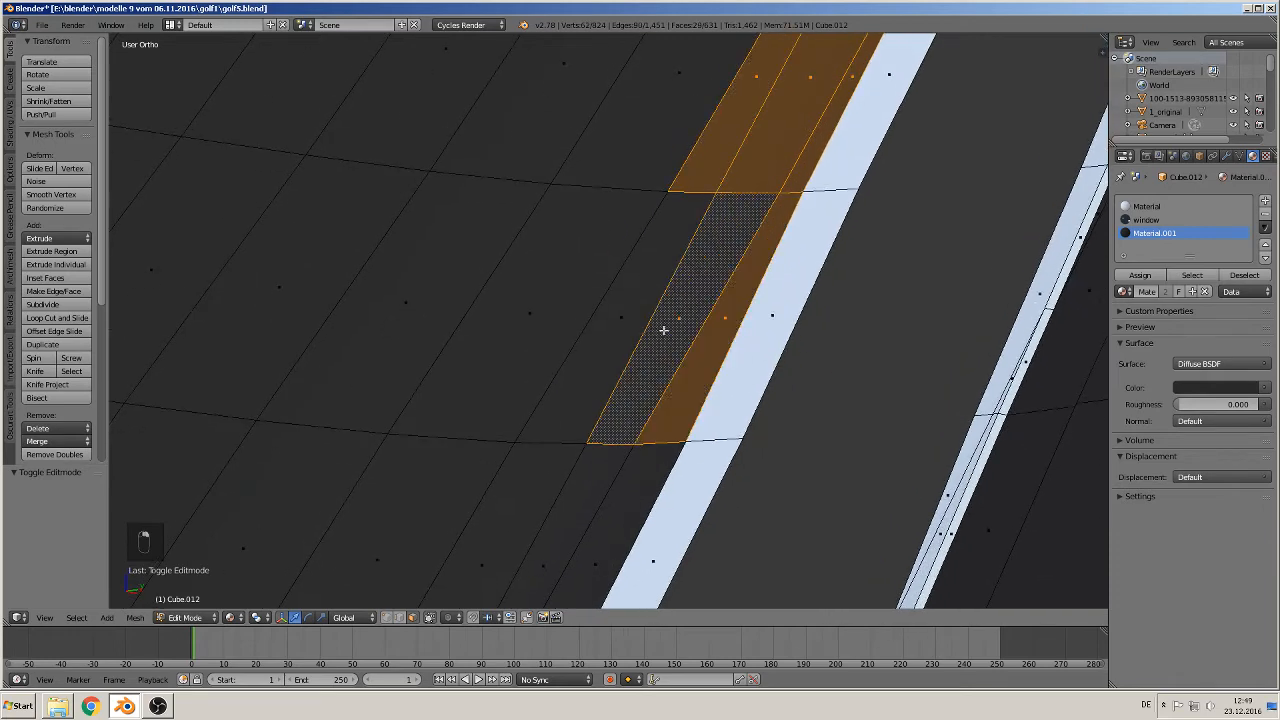
right_click(622, 320, "shift")
middle_click_drag(611, 396, 760, 189, "shift")
right_click(677, 336, "shift")
right_click(716, 346, "shift")
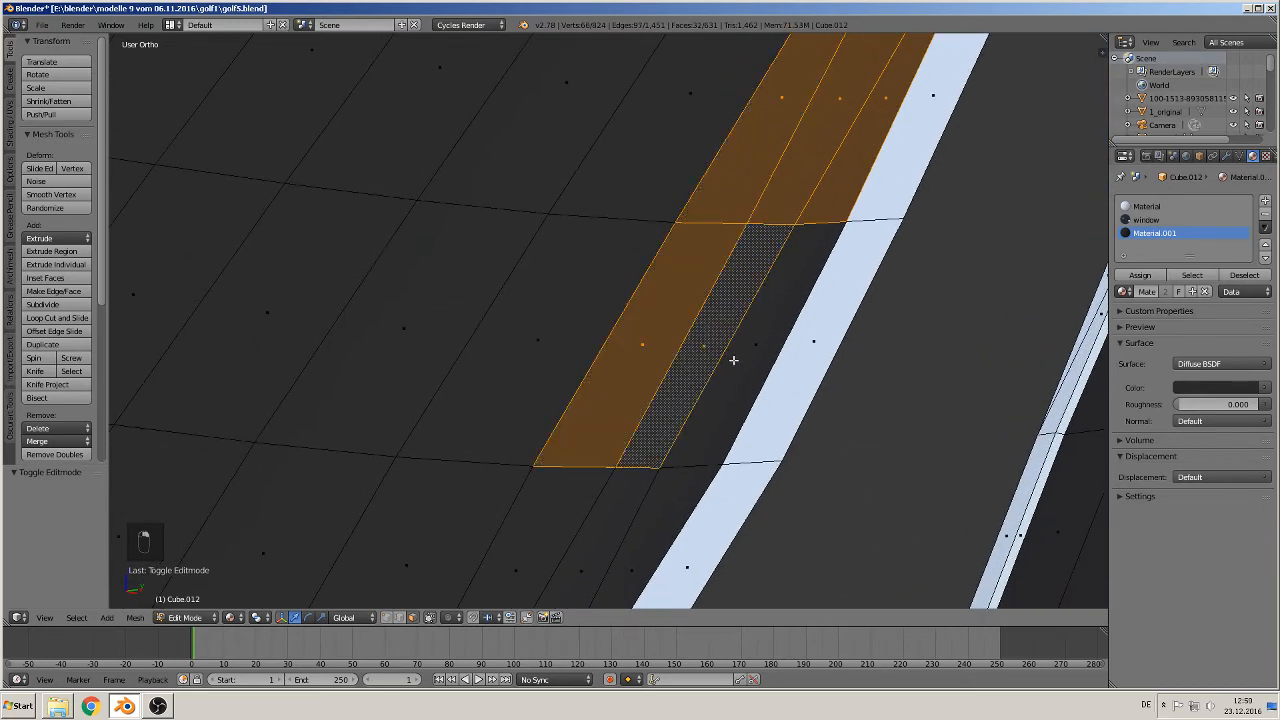
right_click(734, 360, "shift")
middle_click_drag(709, 463, 761, 292, "shift")
right_click(686, 386, "shift")
right_click(636, 411, "shift")
right_click(597, 380, "shift")
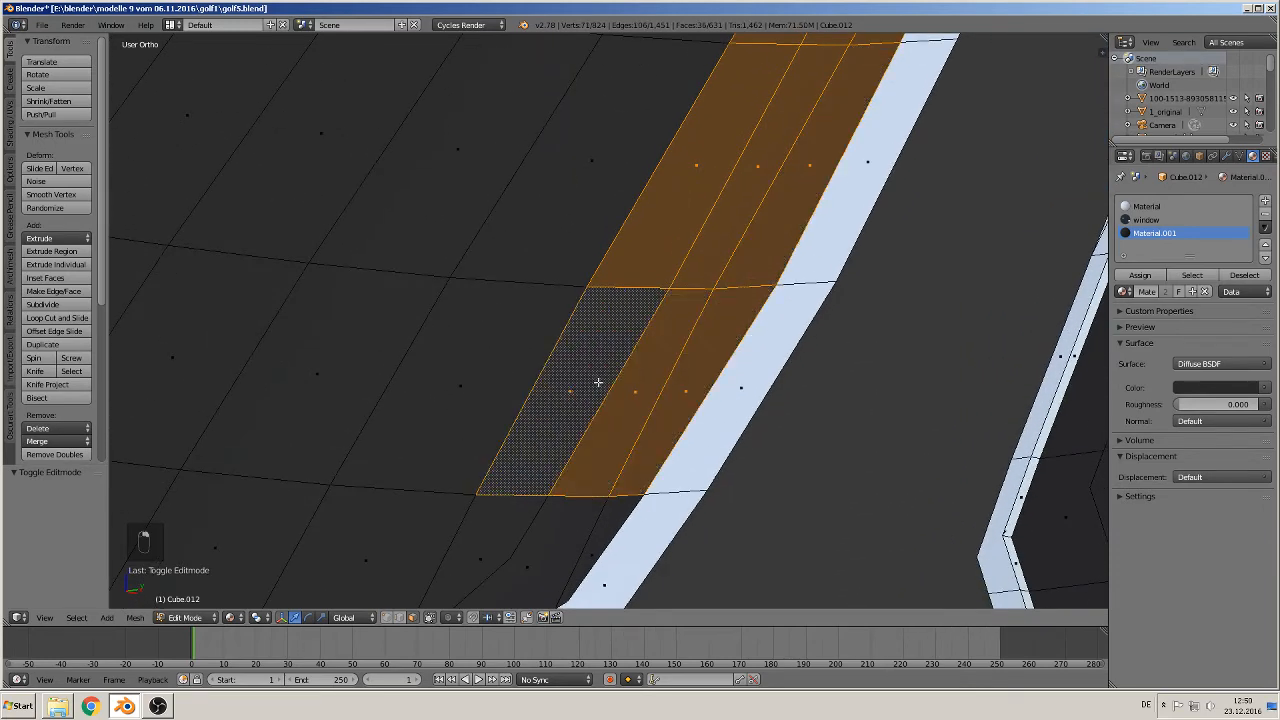
Add the three faces at the start of the windshield's lower corner to the border selection
middle_click_drag(597, 380, 814, 197, "shift")
right_click(694, 313, "shift")
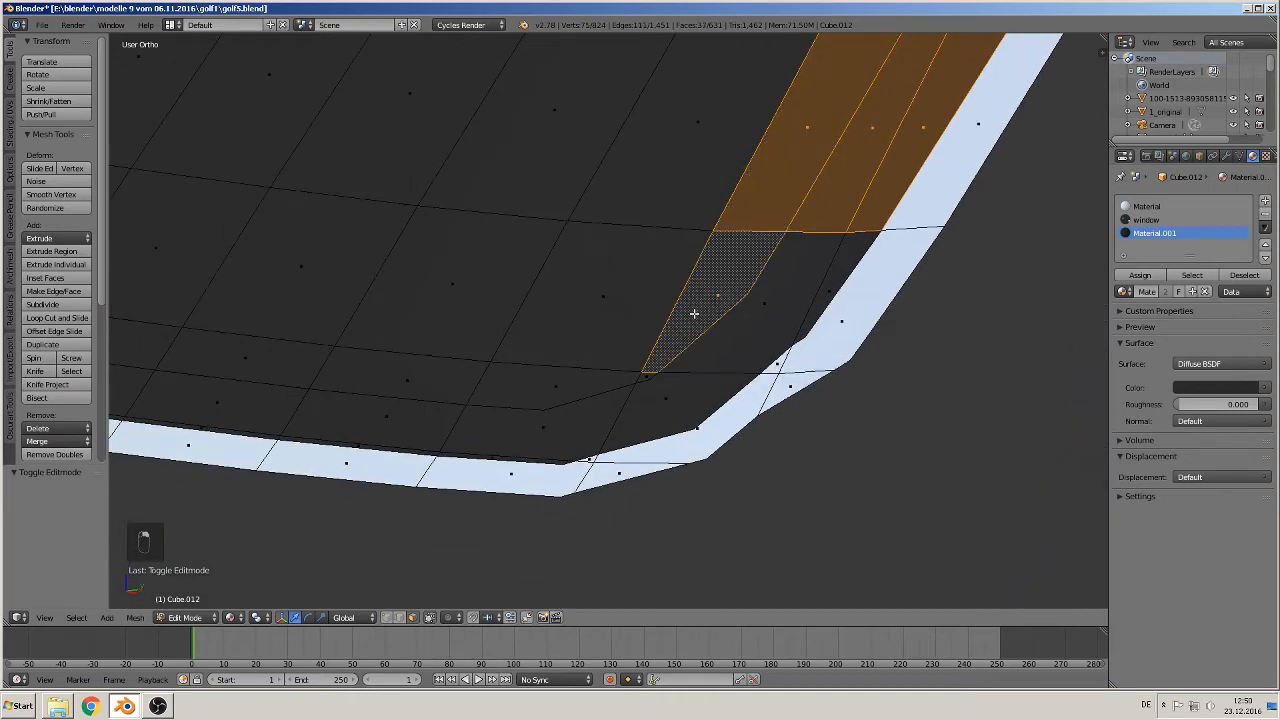
right_click(766, 328, "shift")
right_click(837, 293, "shift")
right_click(845, 266, "shift")
right_click(845, 264, "shift")
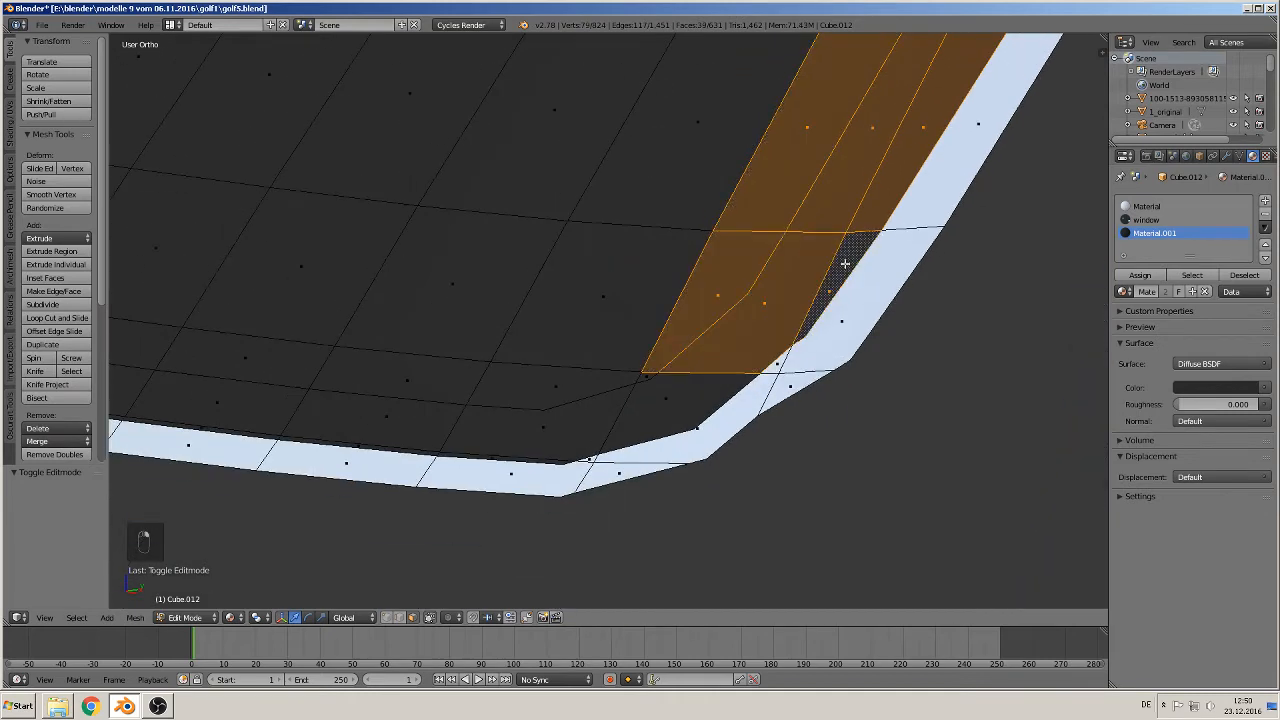
Deselect the innermost column of faces along the windshield's side border, from its middle down to the lower corner
scroll(845, 264, "down", 6)
middle_click_drag(747, 221, 562, 441, "shift")
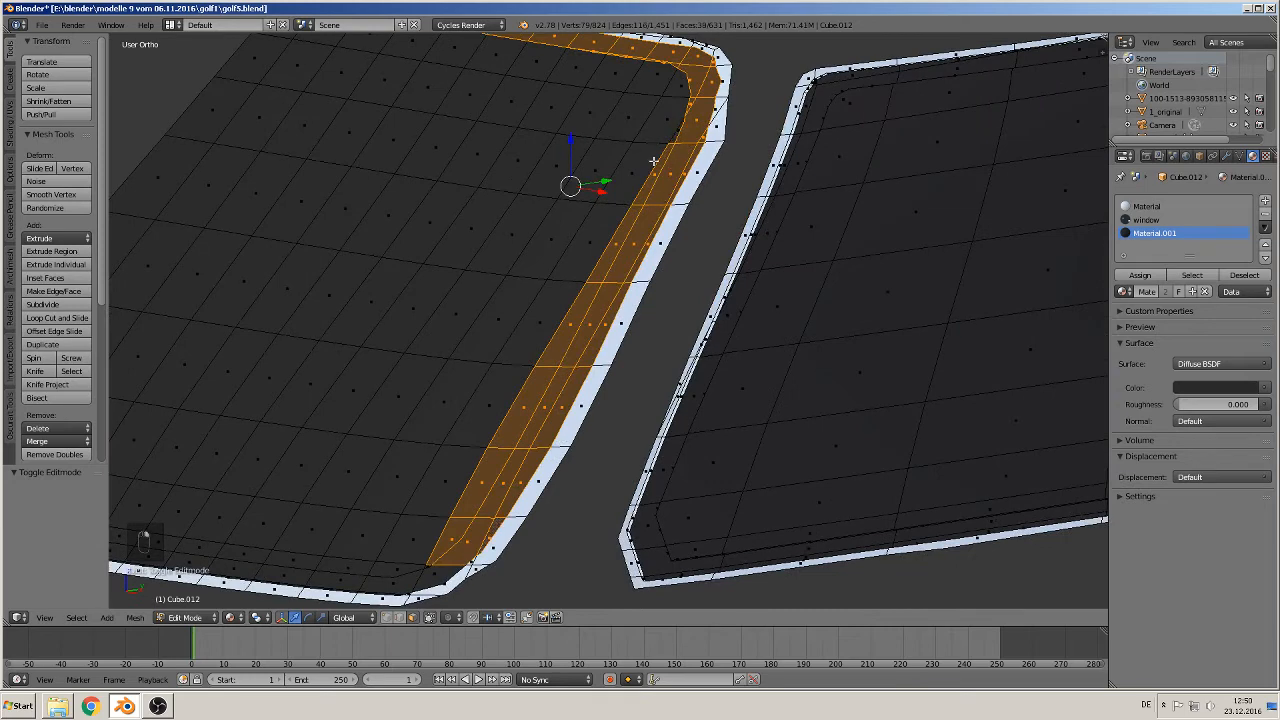
right_click(612, 251, "shift")
right_click(572, 318, "shift")
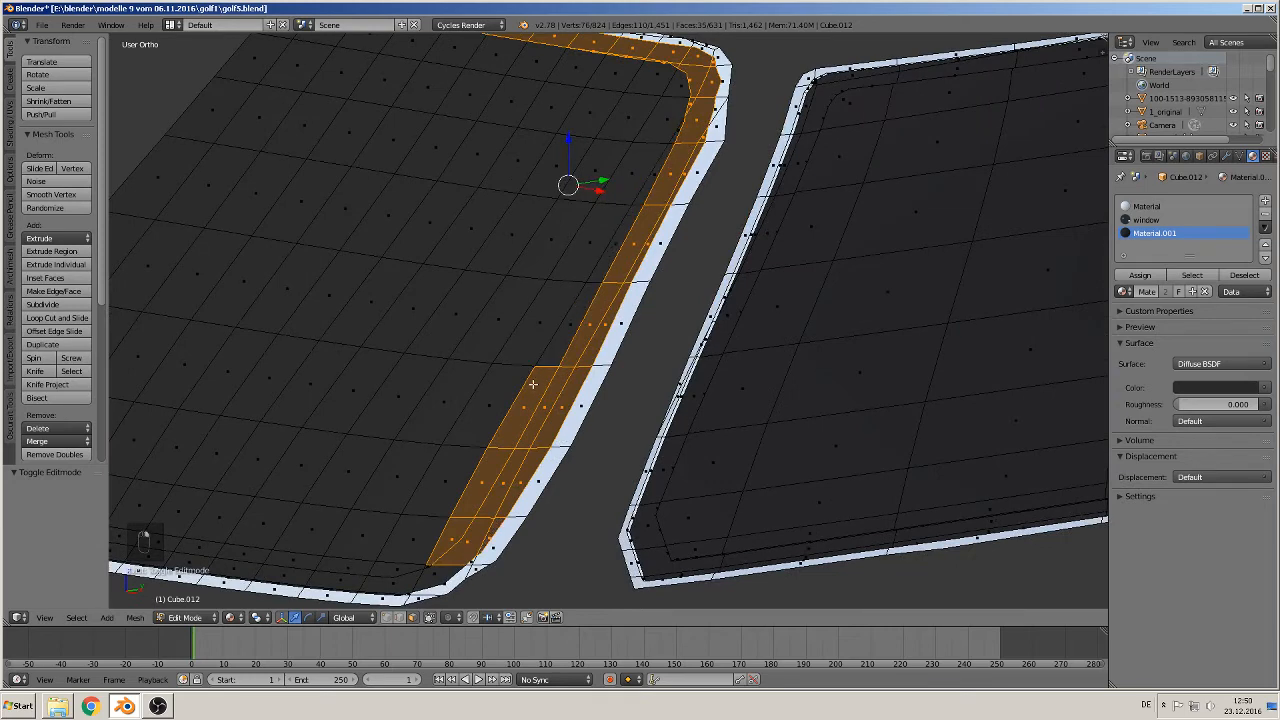
right_click(525, 405, "shift")
right_click(489, 471, "shift")
right_click(455, 531, "shift")
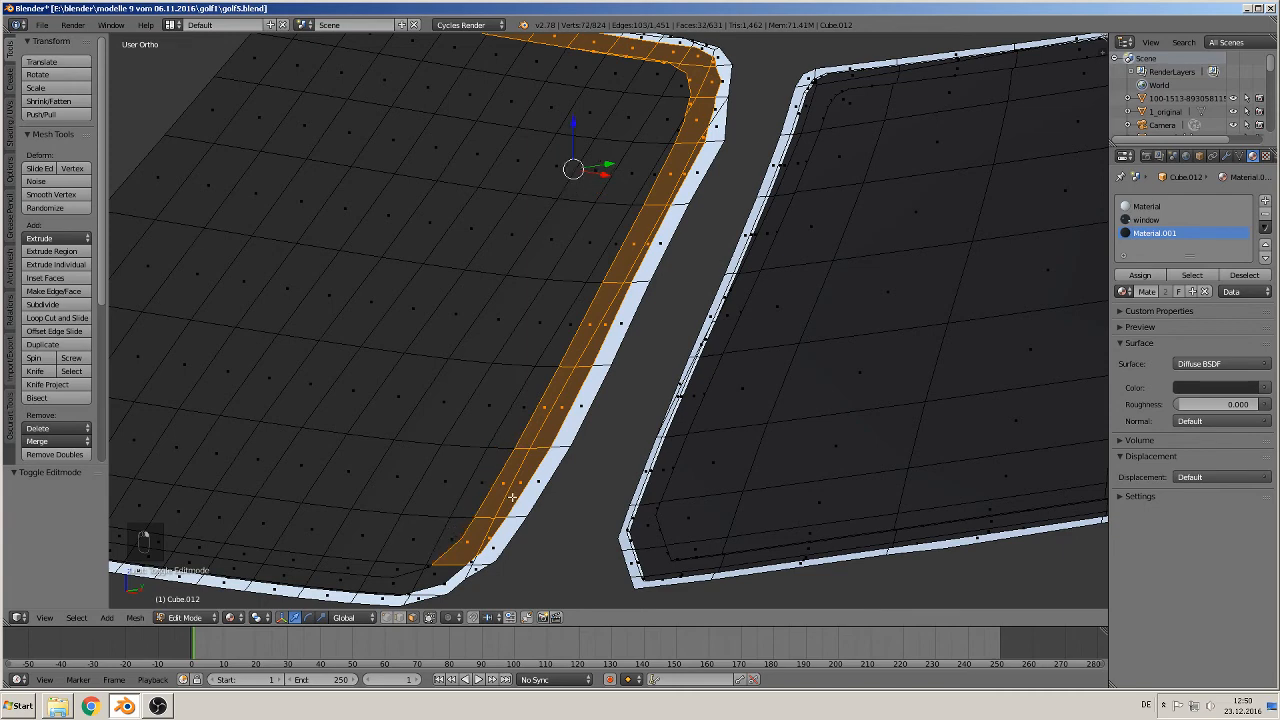
Add the windshield's lower corner faces and the first faces of its bottom border to the selection
middle_click_drag(512, 498, 721, 380, "shift")
scroll(700, 500, "up", 2)
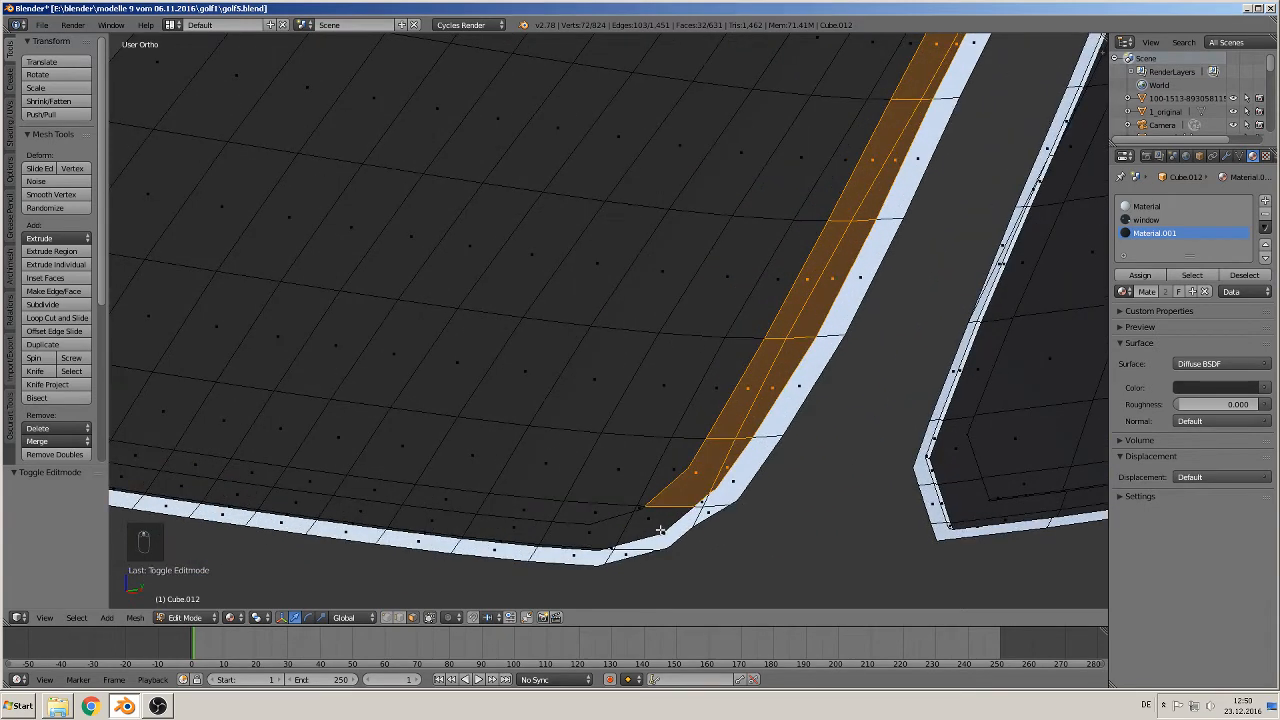
right_click(660, 528, "shift")
right_click(584, 536, "shift")
right_click(470, 528, "shift")
right_click(412, 519, "shift")
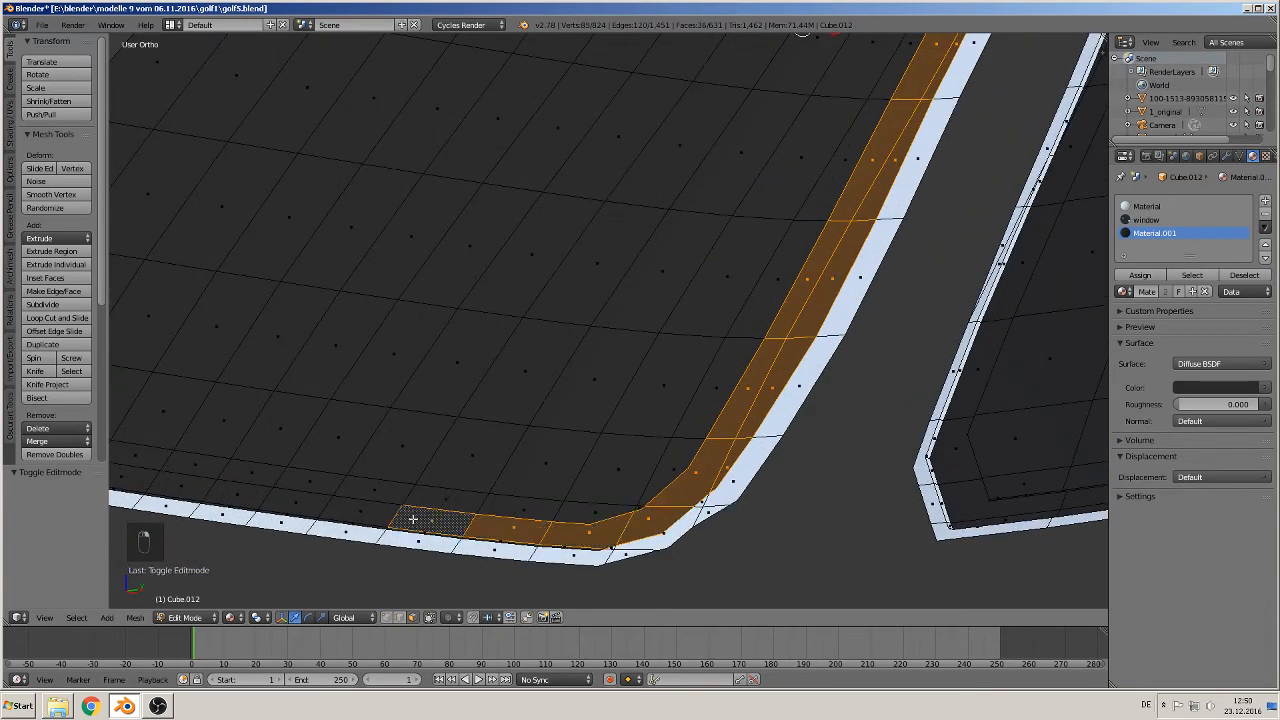
Extend the face selection along the rest of the windshield's bottom border up to the centre edge
right_click(338, 510, "shift")
right_click(282, 500, "shift")
right_click(240, 490, "shift")
middle_click_drag(240, 490, 737, 400)
right_click(740, 402, "shift")
right_click(680, 392, "shift")
right_click(605, 378, "shift")
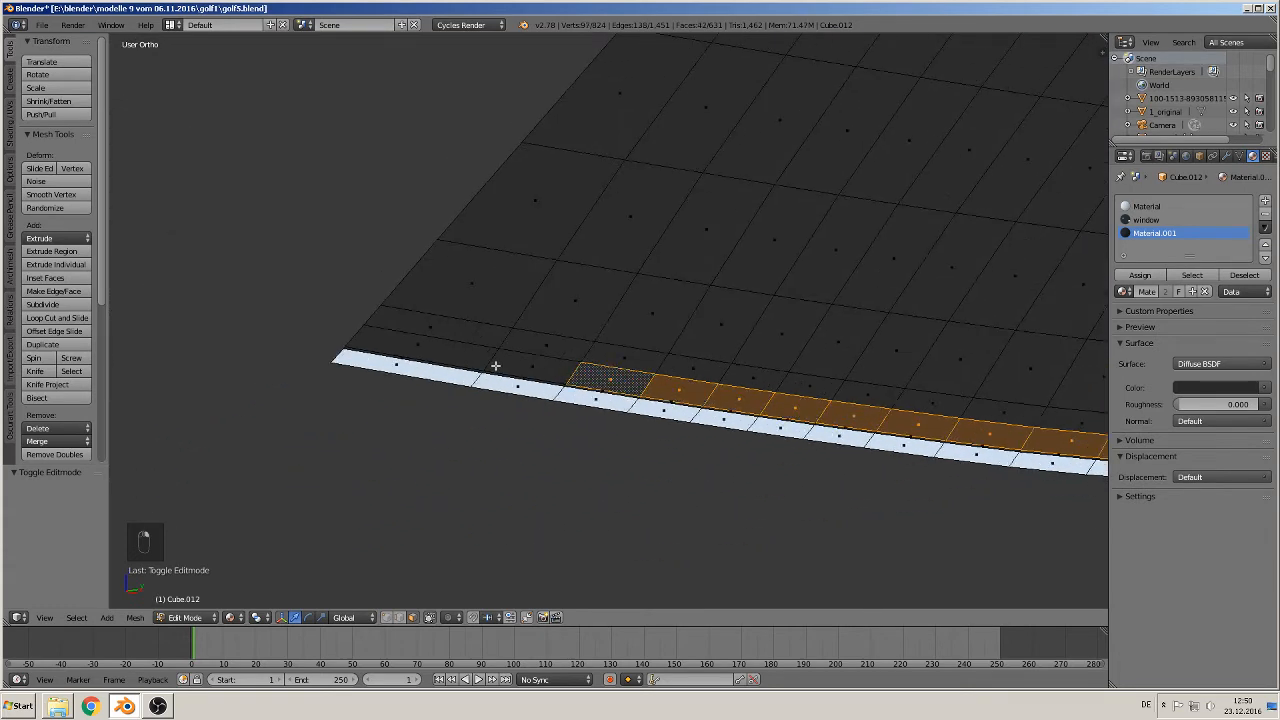
right_click(507, 367, "shift")
right_click(397, 334, "shift")
Extrude the selected windshield border faces and offset them -0.005 along Y
scroll(527, 329, "down", 6)
middle_click_drag(866, 241, 676, 362, "shift")
scroll(822, 339, "up", 3)
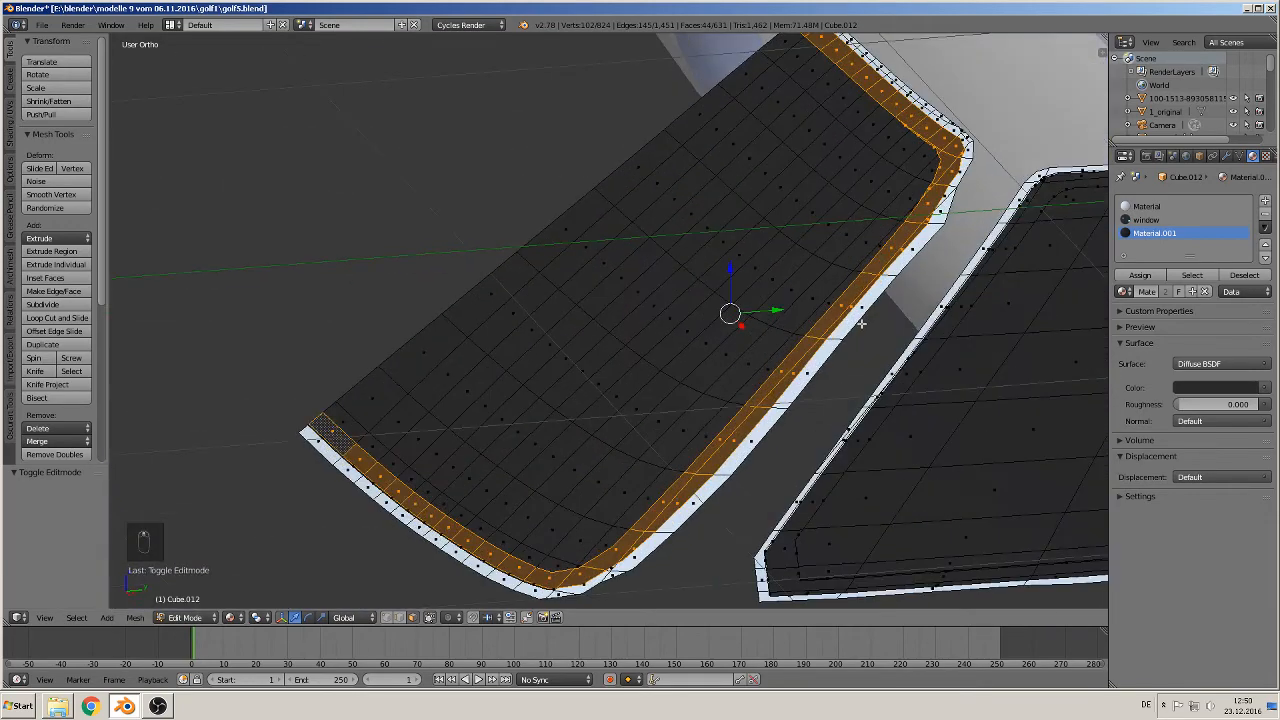
scroll(870, 318, "up", 1)
middle_click_drag(873, 313, 843, 313)
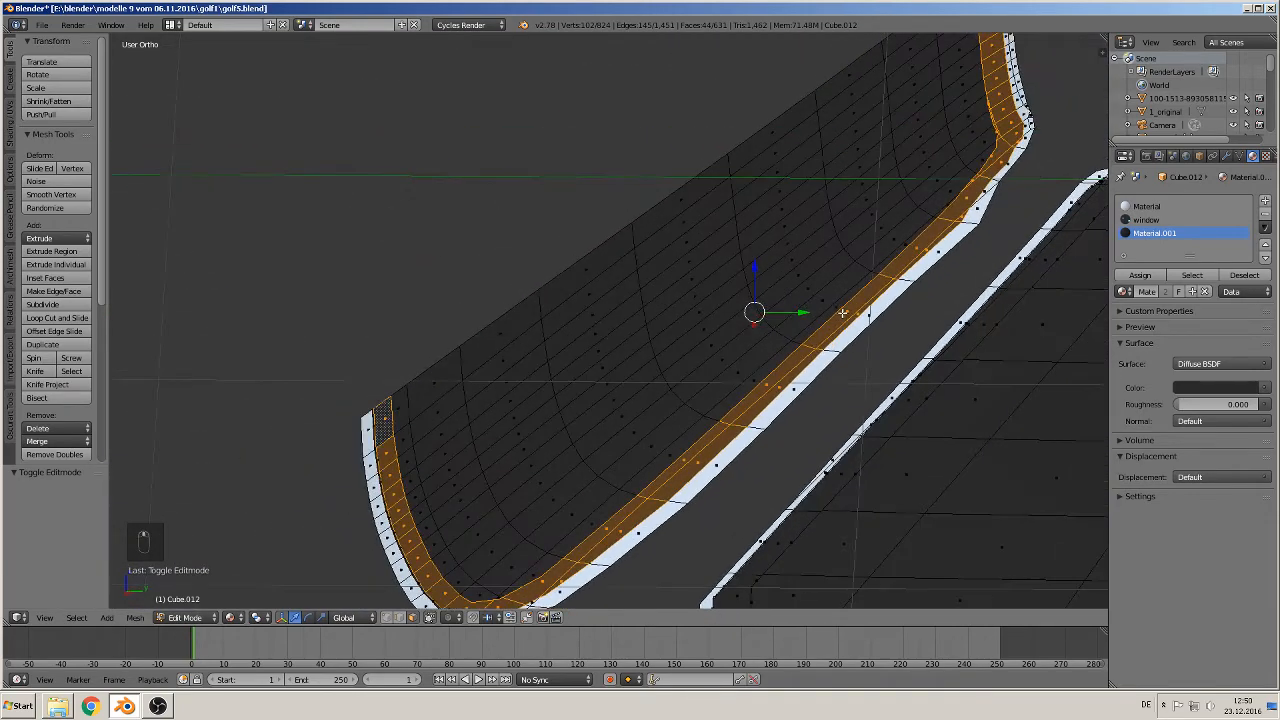
key("e")
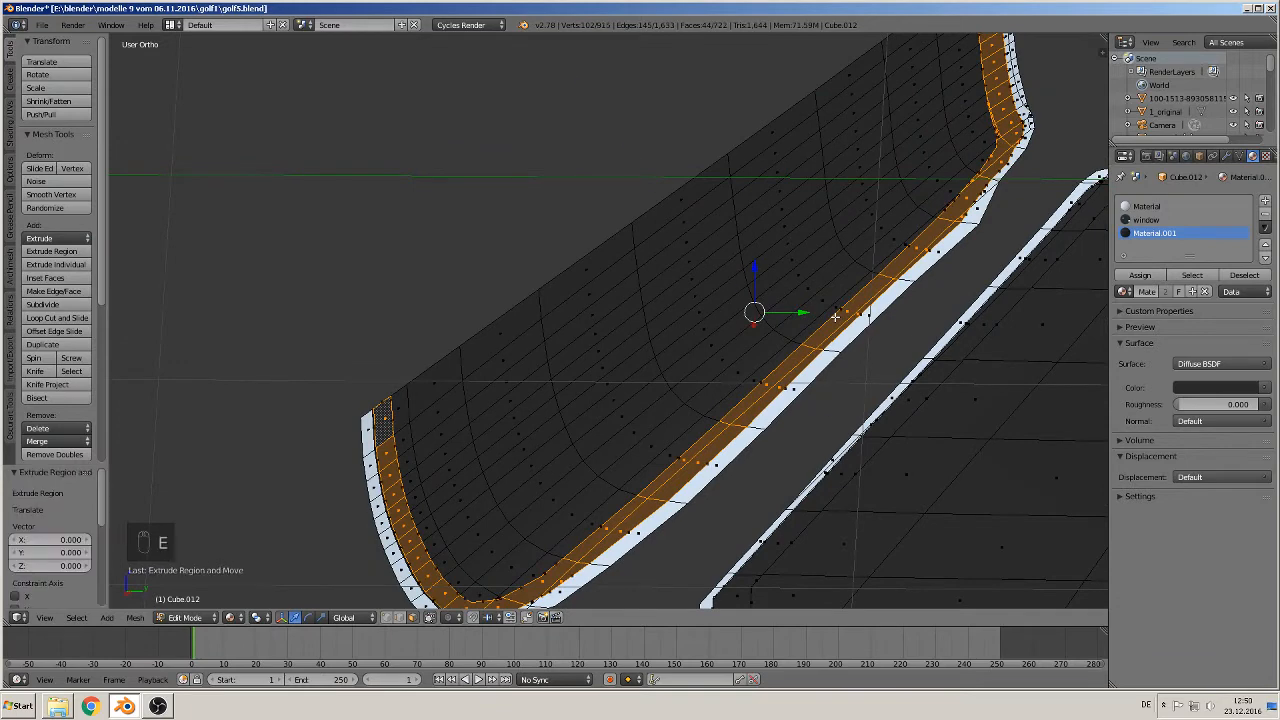
left_click_drag(799, 313, 795, 308)
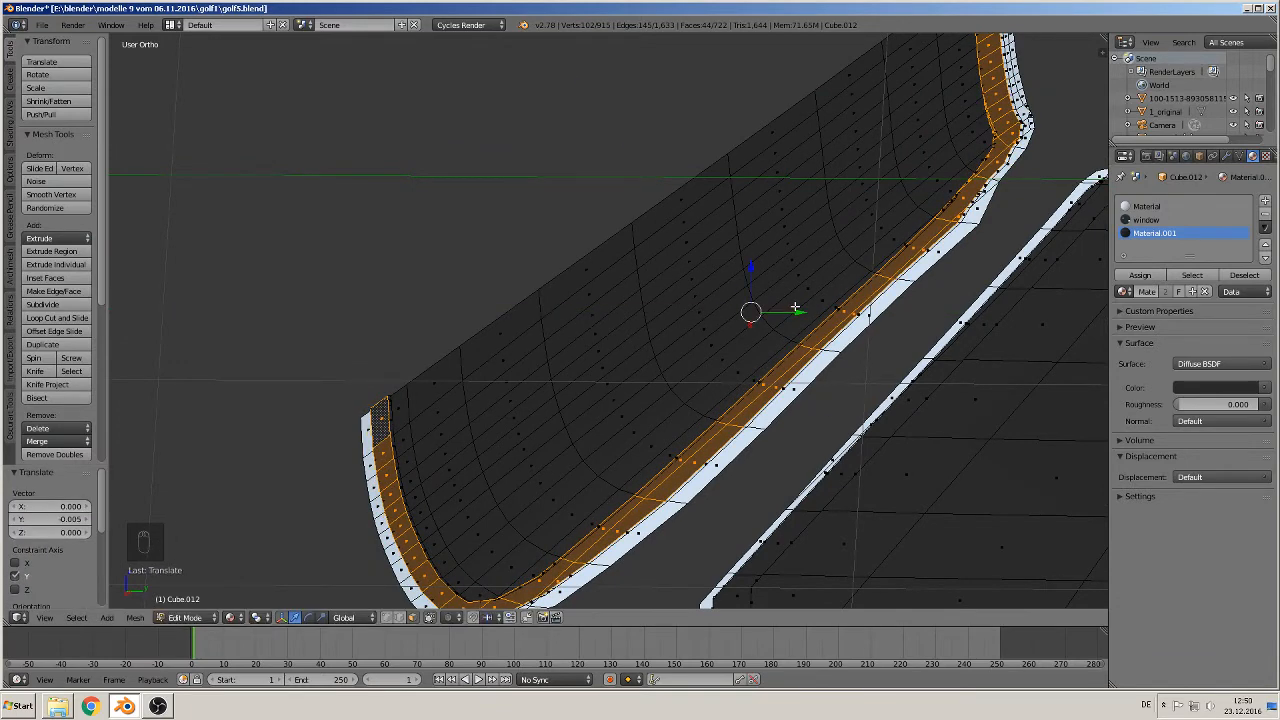
Add the rear side window's inner pane faces to the selection, assign Material.001, and leave Edit Mode
key("Tab")
scroll(794, 320, "down", 3)
middle_click_drag(794, 323, 567, 335)
scroll(876, 314, "down", 3)
scroll(567, 335, "up", 3)
scroll(563, 281, "up", 2)
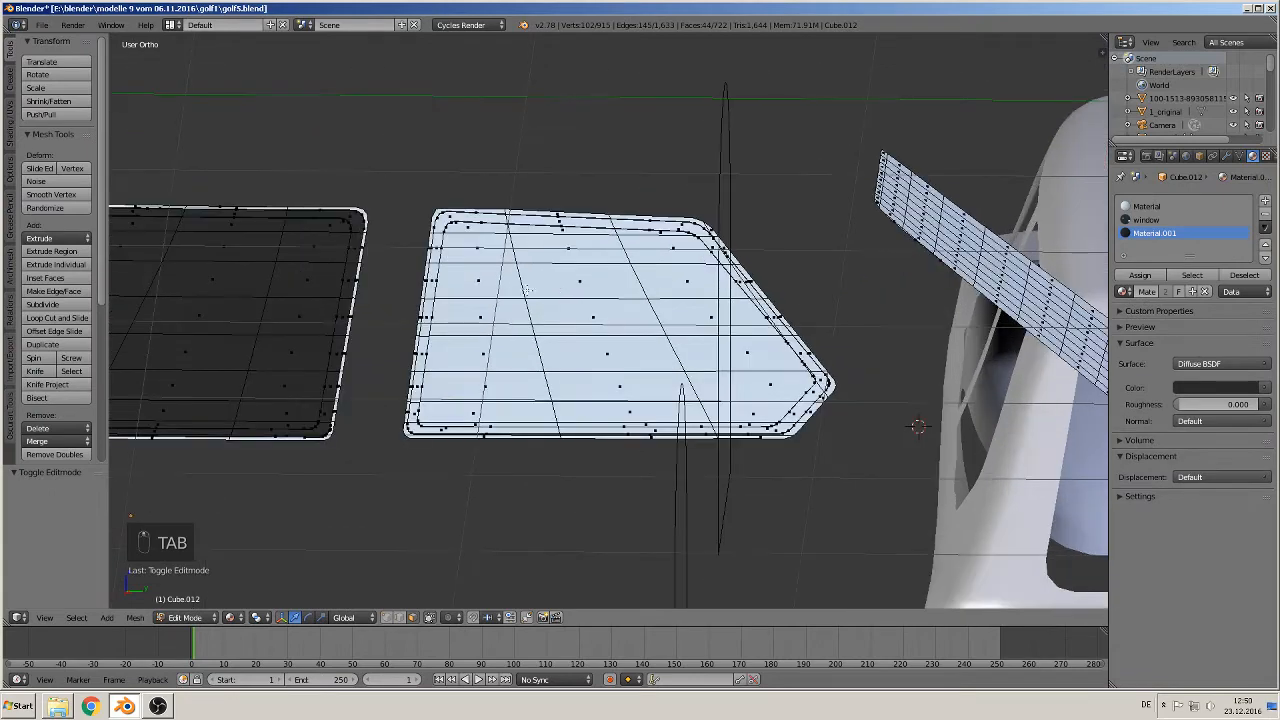
key("c")
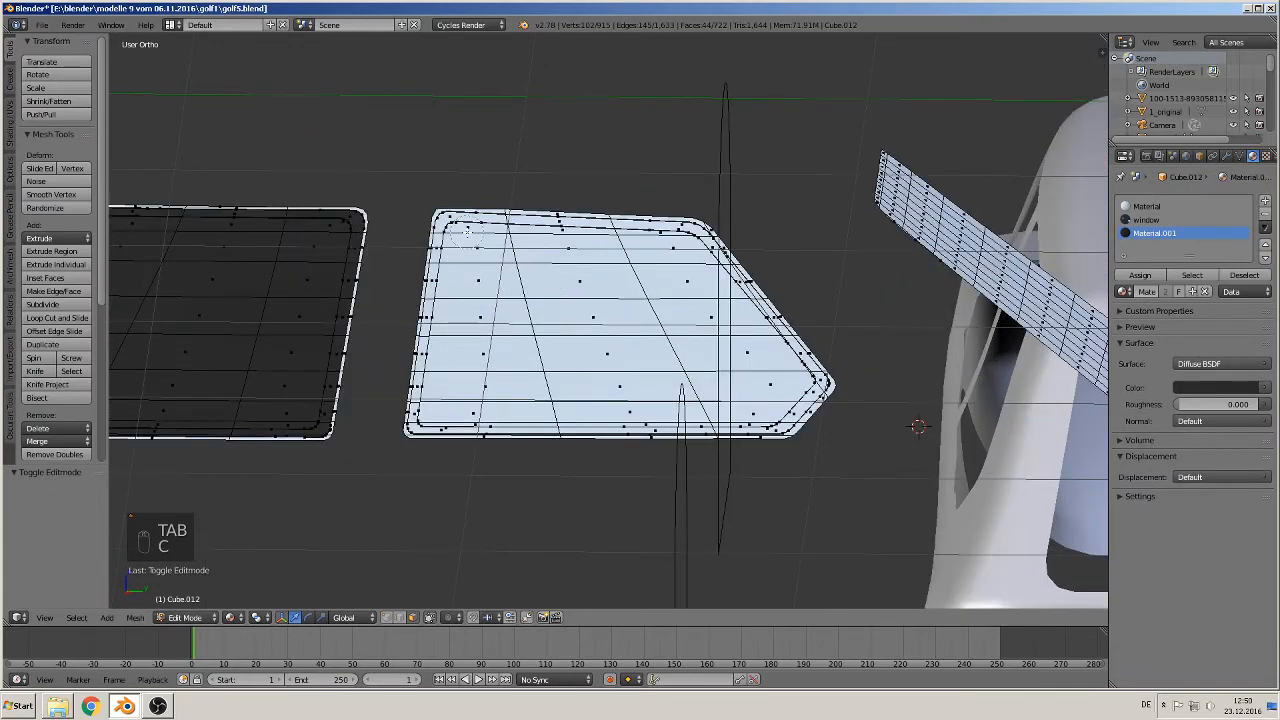
mouse_move(470, 238)
left_mouse_down()
mouse_move(478, 368)
mouse_move(495, 388)
mouse_move(637, 395)
mouse_move(716, 353)
mouse_move(680, 245)
mouse_move(575, 255)
mouse_move(593, 344)
left_mouse_up()
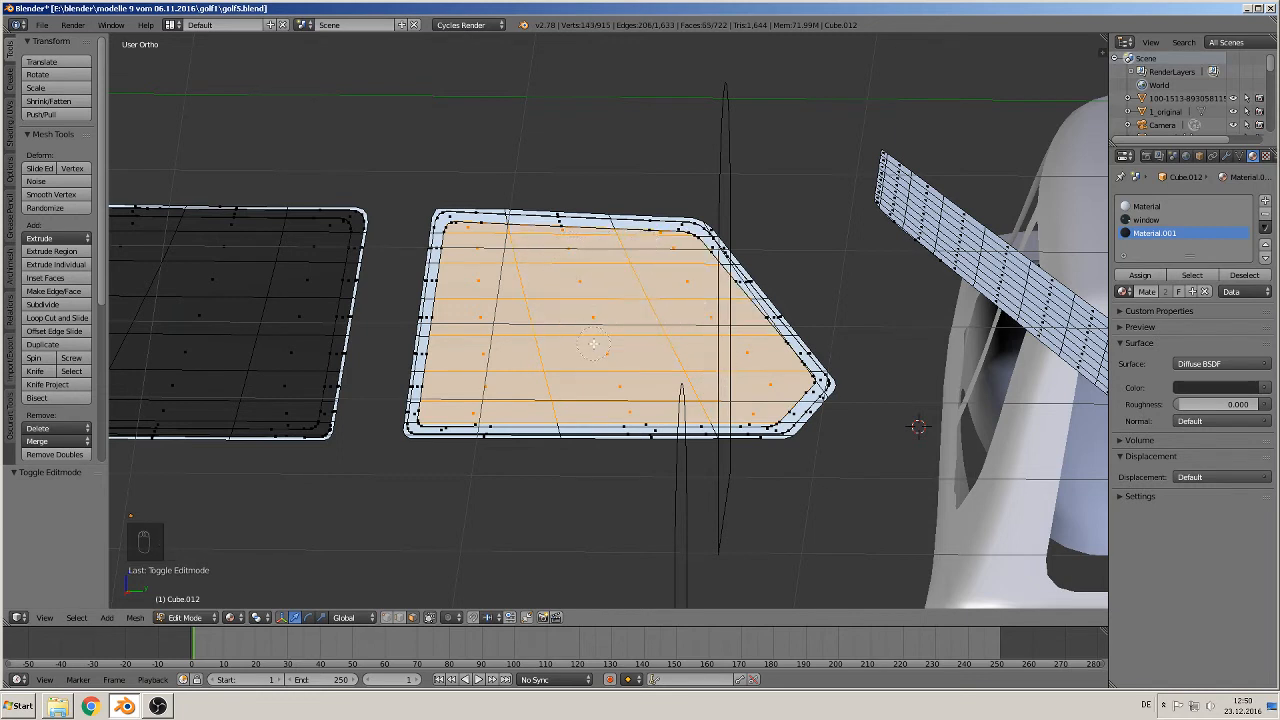
left_click(1140, 275)
scroll(770, 298, "up", 1)
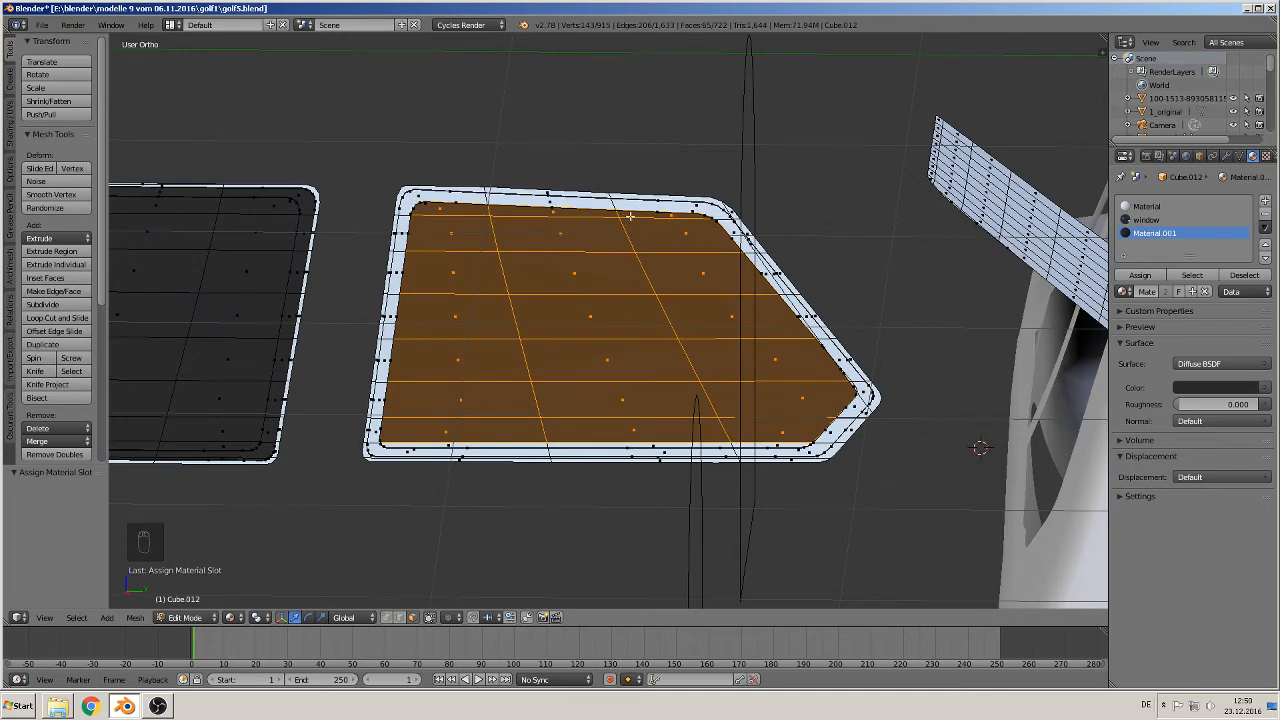
key("Tab")
Duplicate the windows object -3.205 along Z and move the original windows 9.843 up along Z
scroll(674, 260, "down", 6)
middle_click_drag(740, 300, 693, 310)
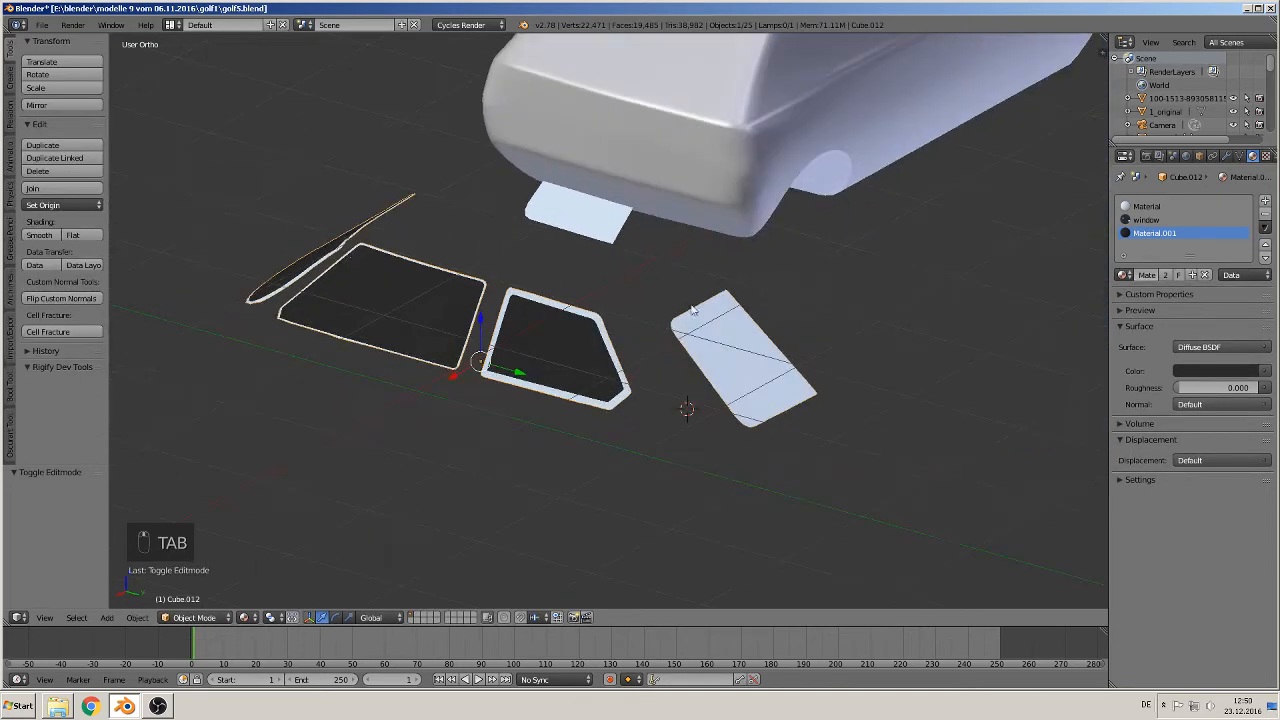
scroll(692, 310, "down", 4)
scroll(684, 332, "down", 3)
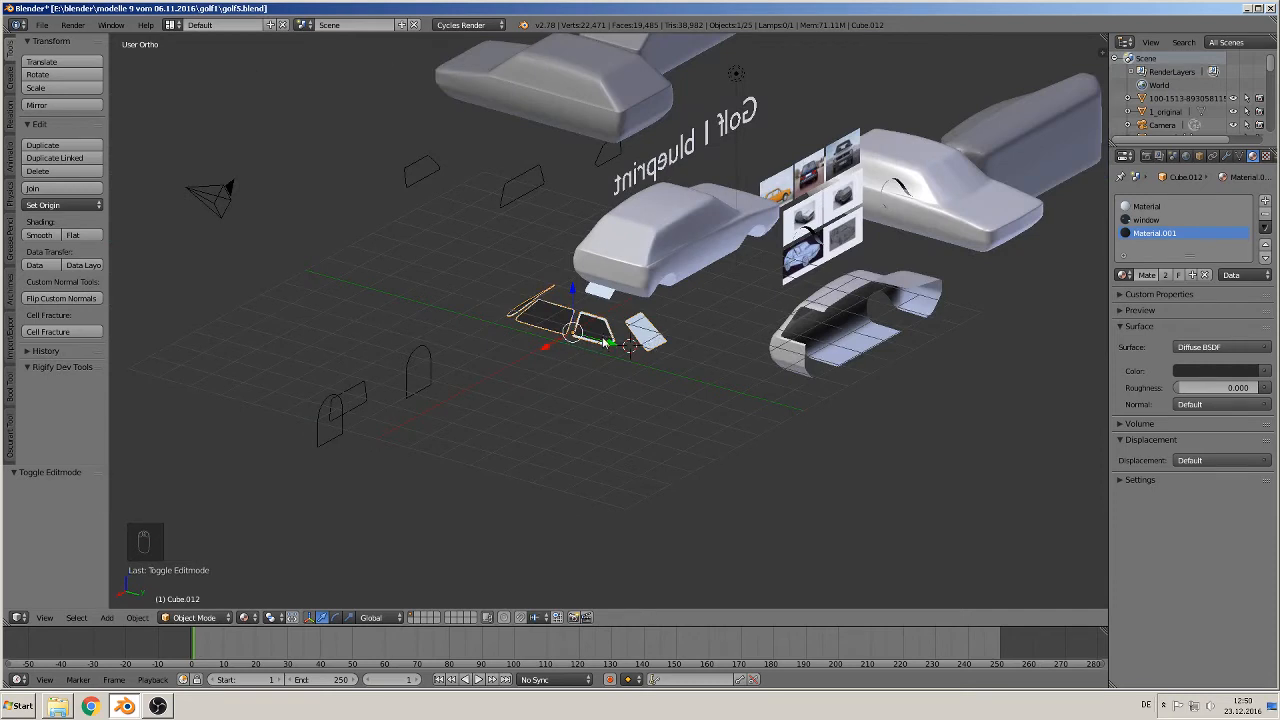
key("shift+d")
key("z")
left_click(560, 416)
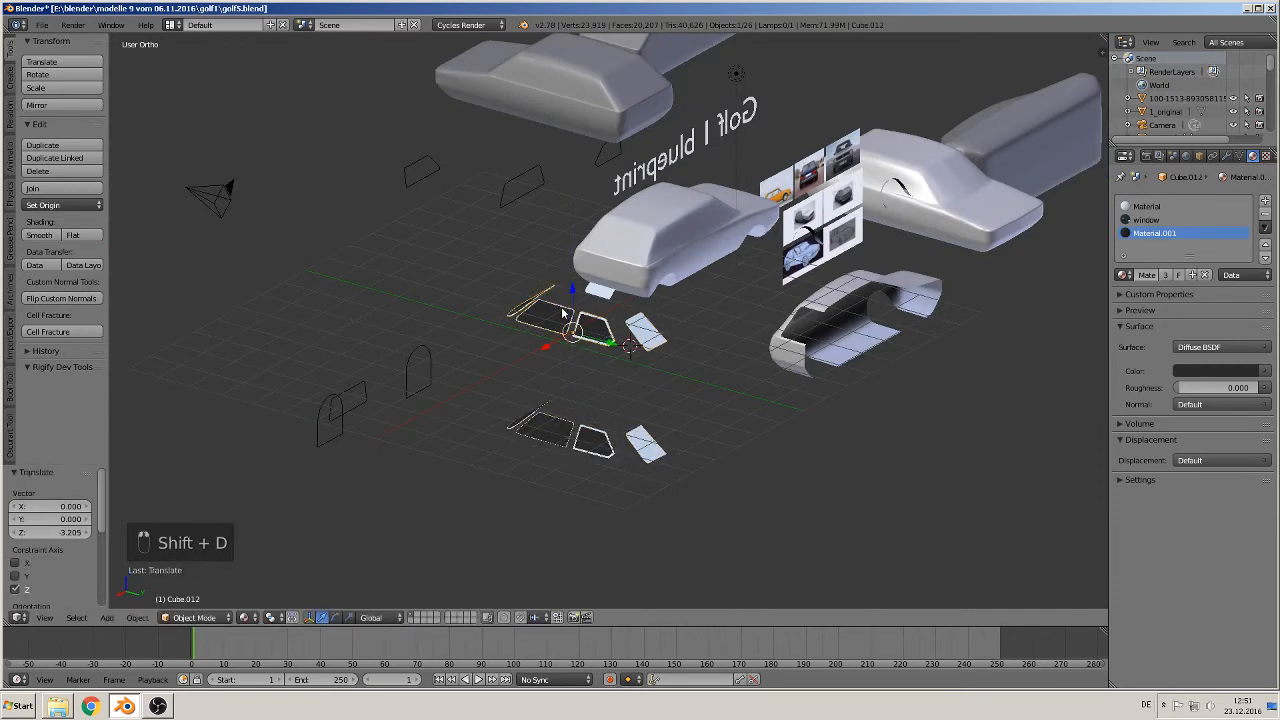
left_click_drag(573, 290, 605, 492)
In front view, move the rounded rear window outline -8.625 along X and -3.920 along Z, beside the duplicated windows
key("KP_1")
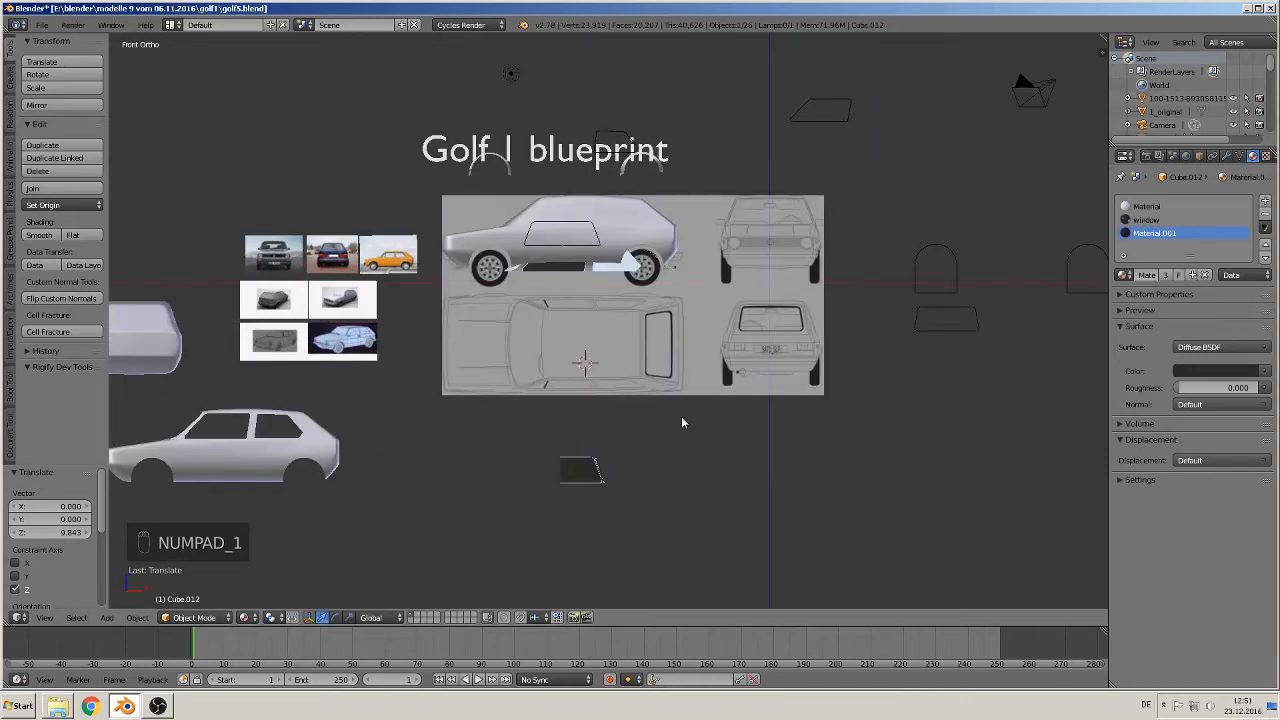
right_click(966, 316)
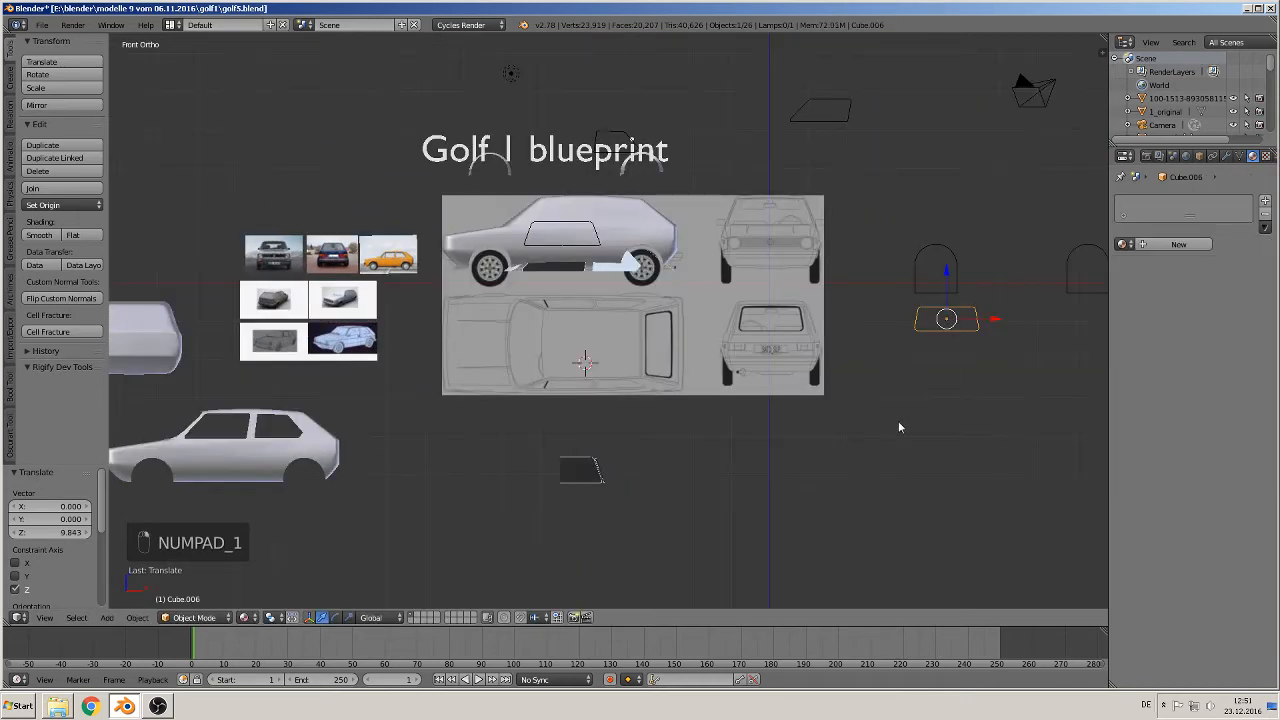
key("g")
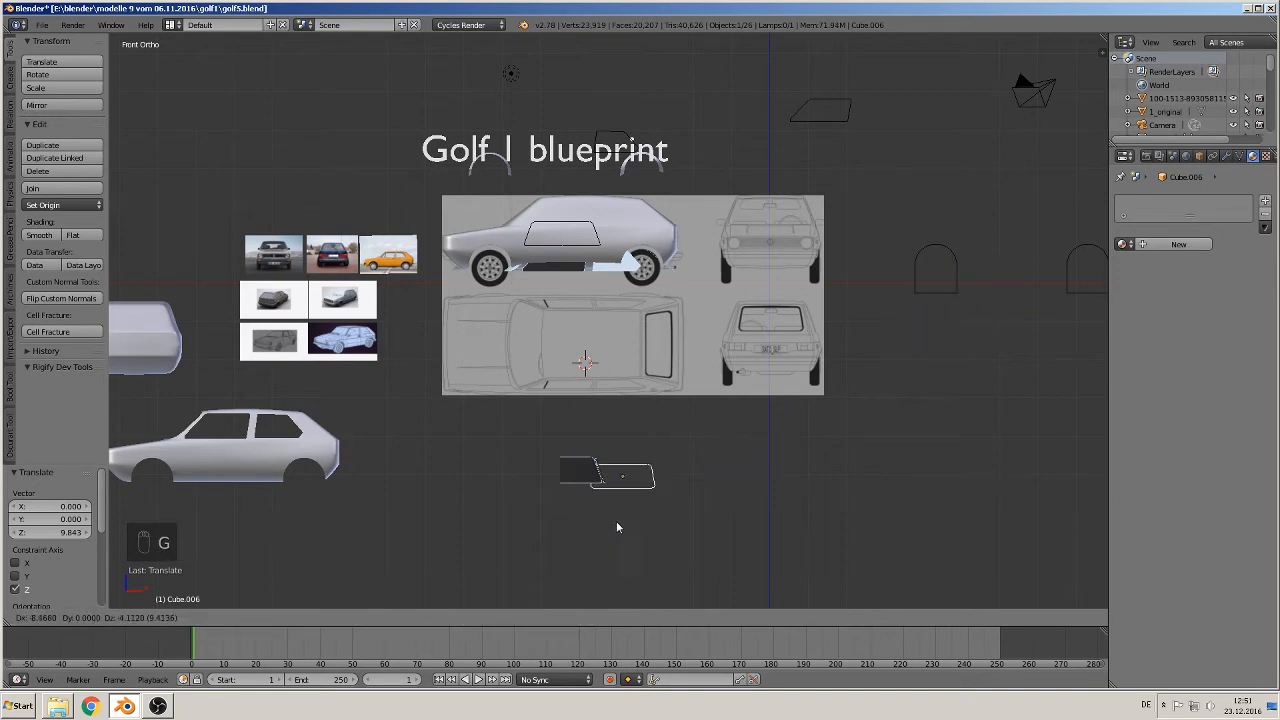
left_click(611, 520)
scroll(621, 520, "up", 3)
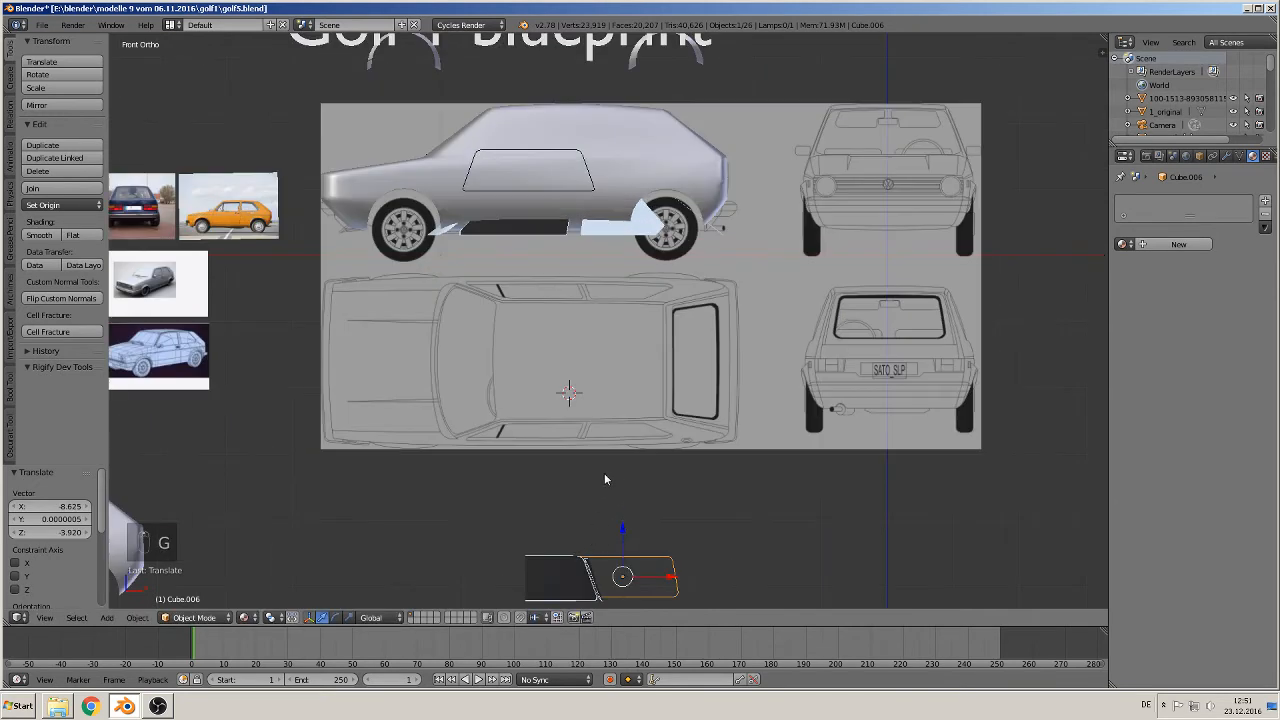
middle_click_drag(604, 473, 646, 384, "shift")
Rotate the duplicated windows object 180° around the Z axis
right_click(605, 516)
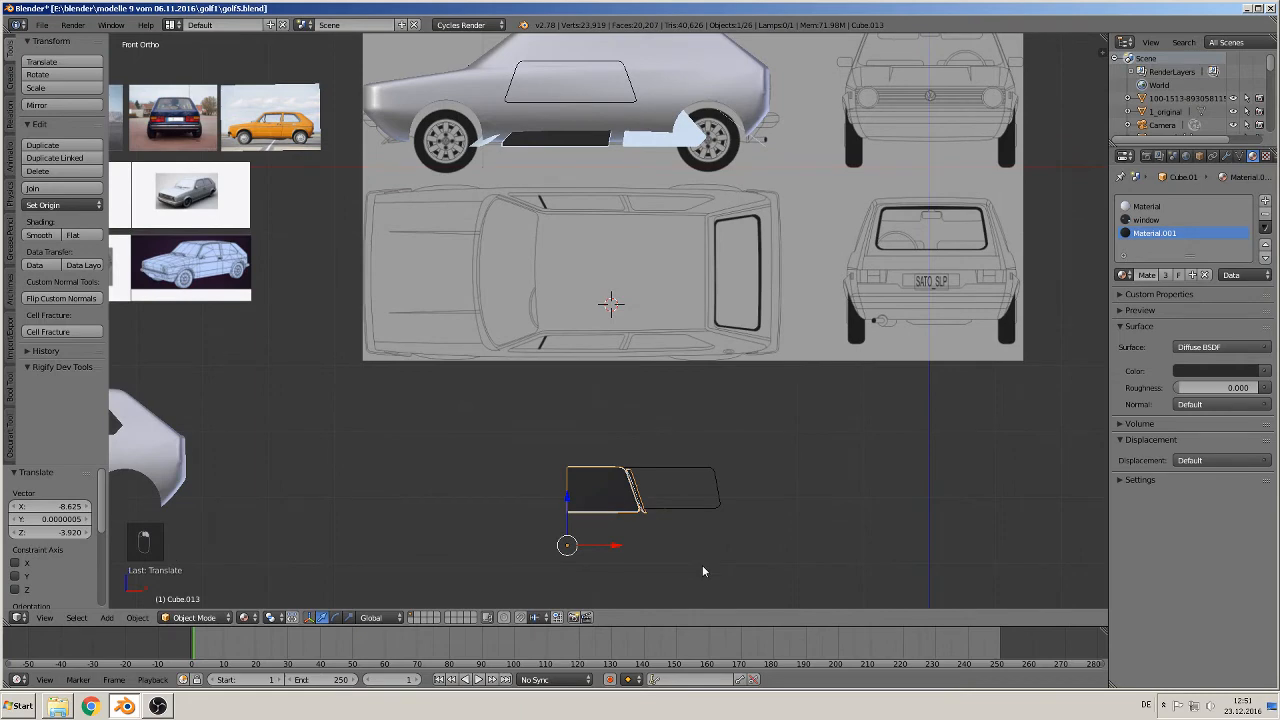
type("rz180")
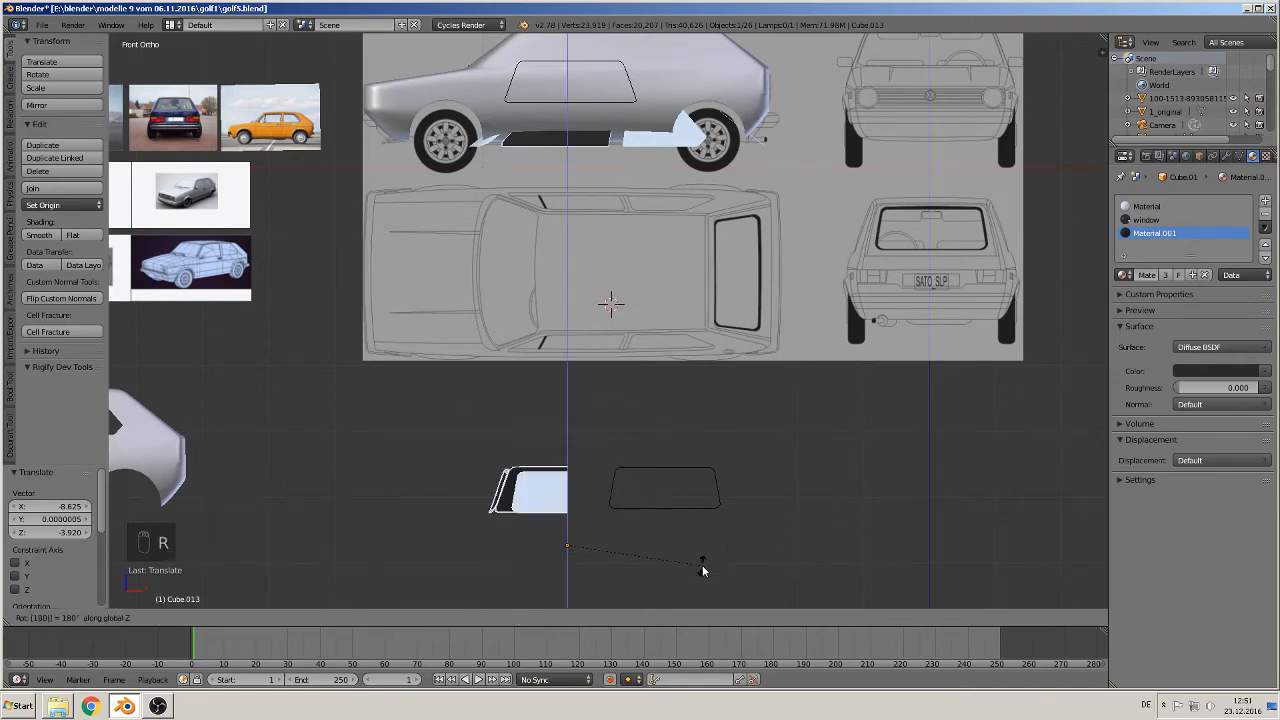
key("Return")
Move the rear window outline -1.480 along X and -0.063 along Z so it overlays the rear window
middle_click_drag(698, 548, 742, 451, "shift")
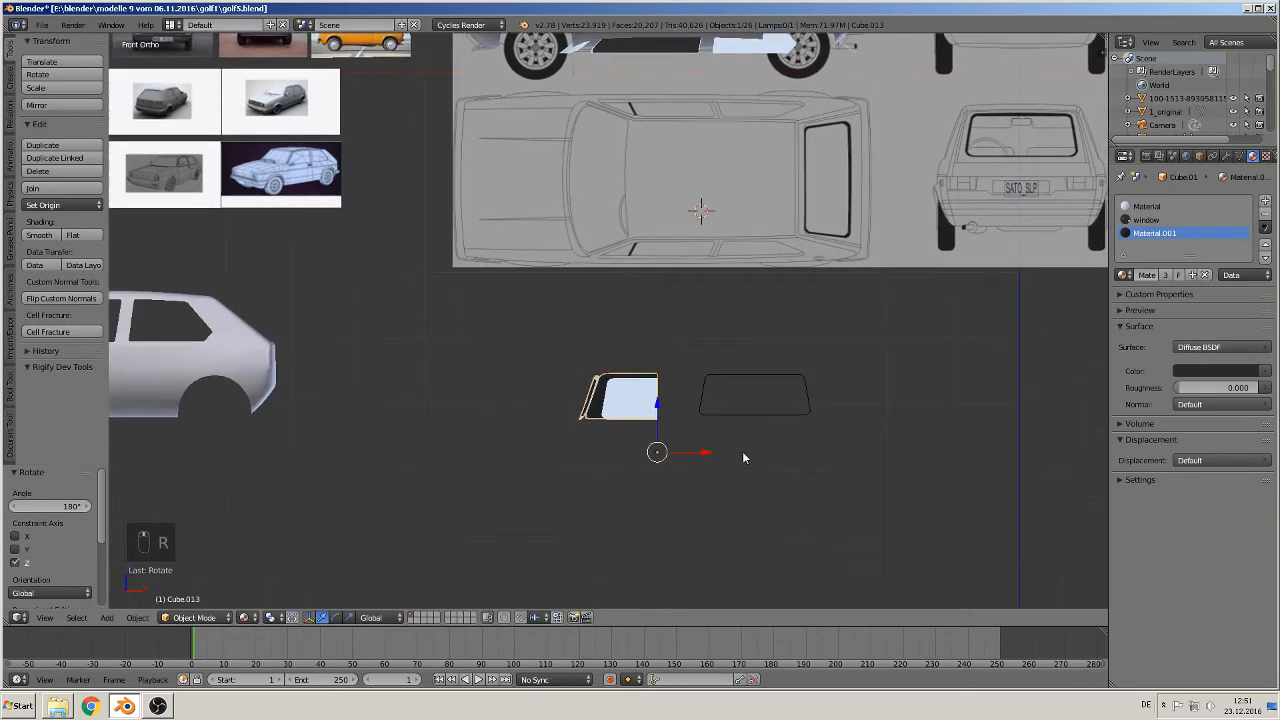
scroll(798, 566, "up", 5)
right_click(954, 536)
middle_click_drag(929, 563, 730, 410, "shift")
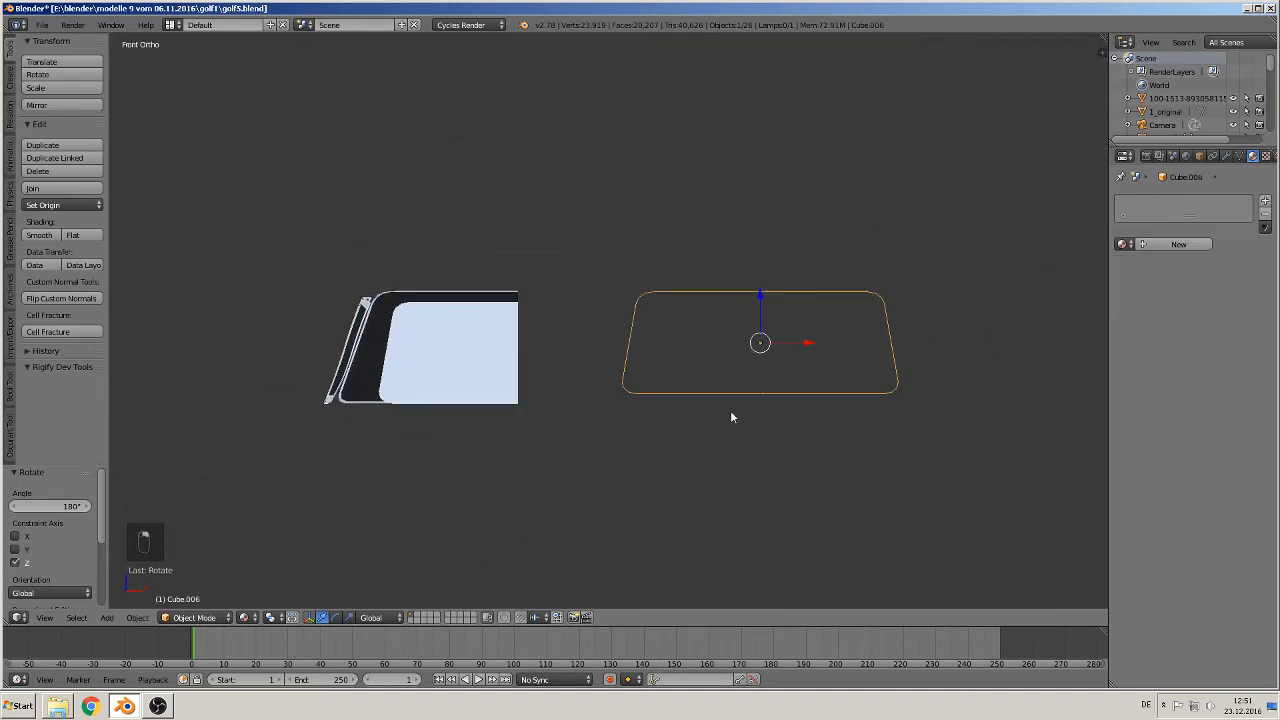
scroll(737, 450, "up", 3)
key("g")
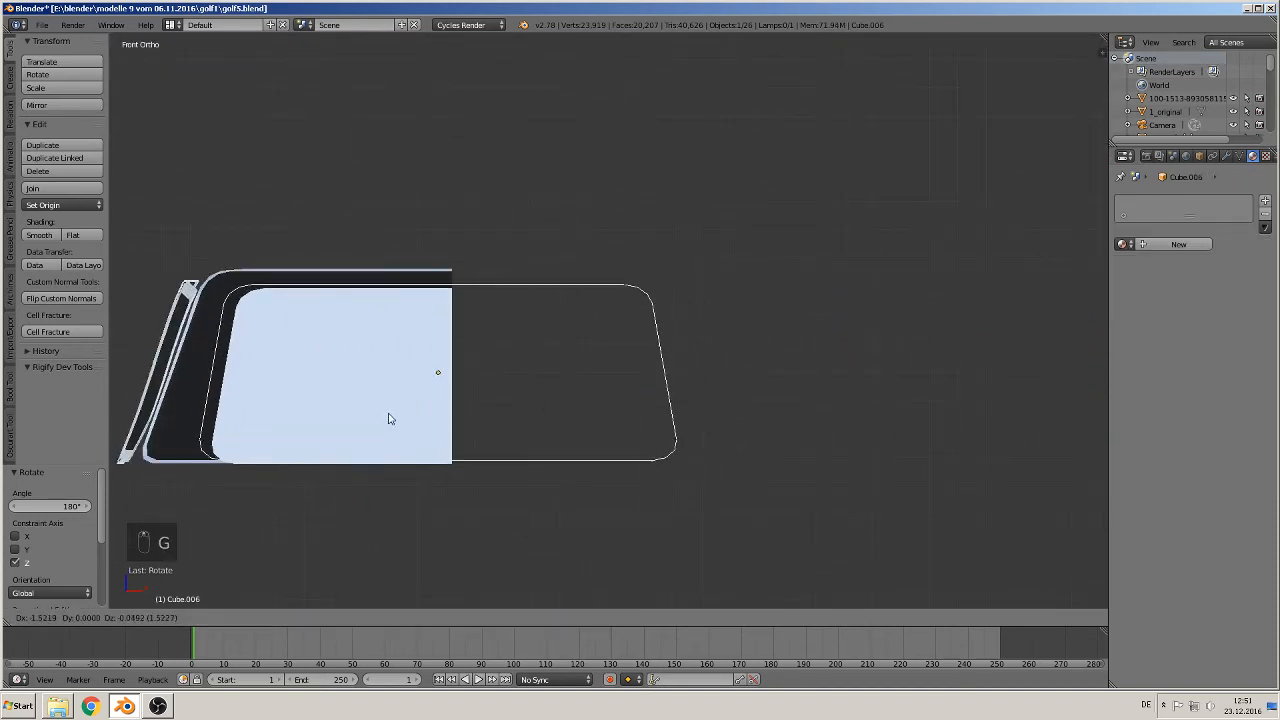
left_click(400, 422)
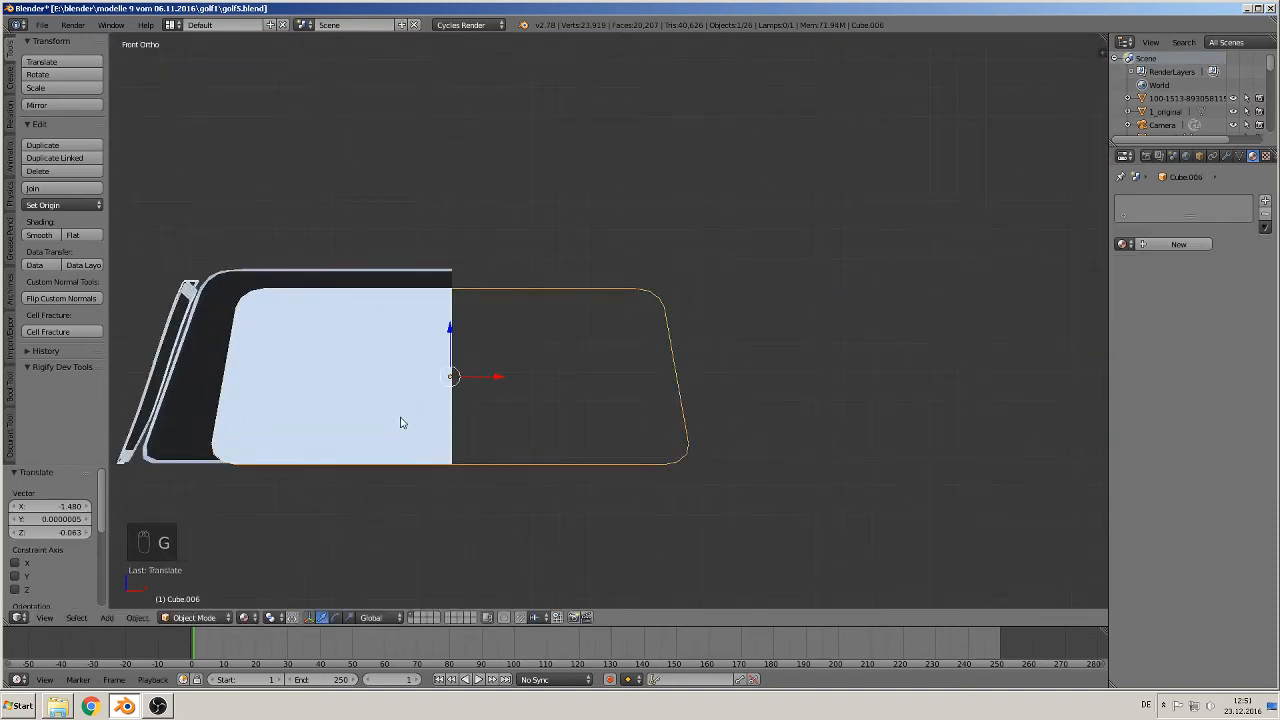
Scale the rear window outline by a factor of 0.946
middle_click_drag(411, 506, 702, 468, "shift")
scroll(702, 468, "up", 4)
middle_click_drag(706, 561, 522, 488, "shift")
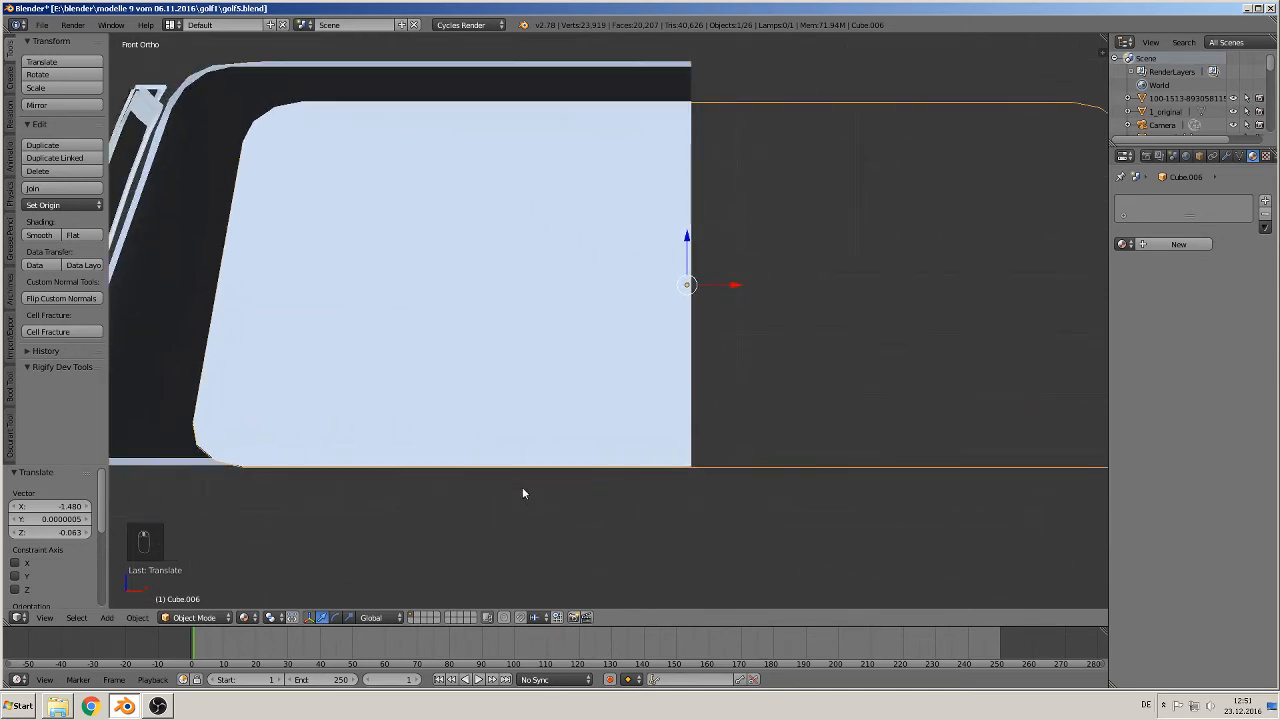
key("s")
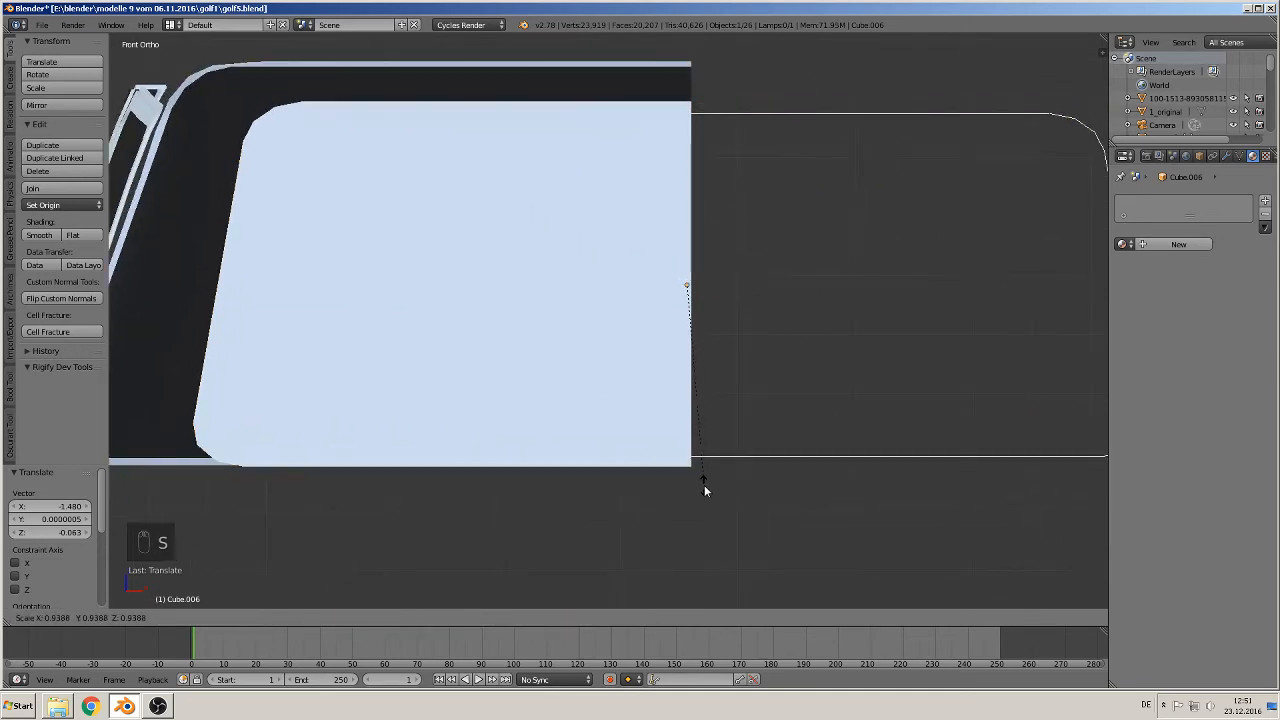
left_click(705, 488)
Move the rear window outline -3.128 along Y to the rear window pane
scroll(700, 498, "down", 2)
middle_click_drag(690, 499, 603, 422)
scroll(604, 517, "down", 3)
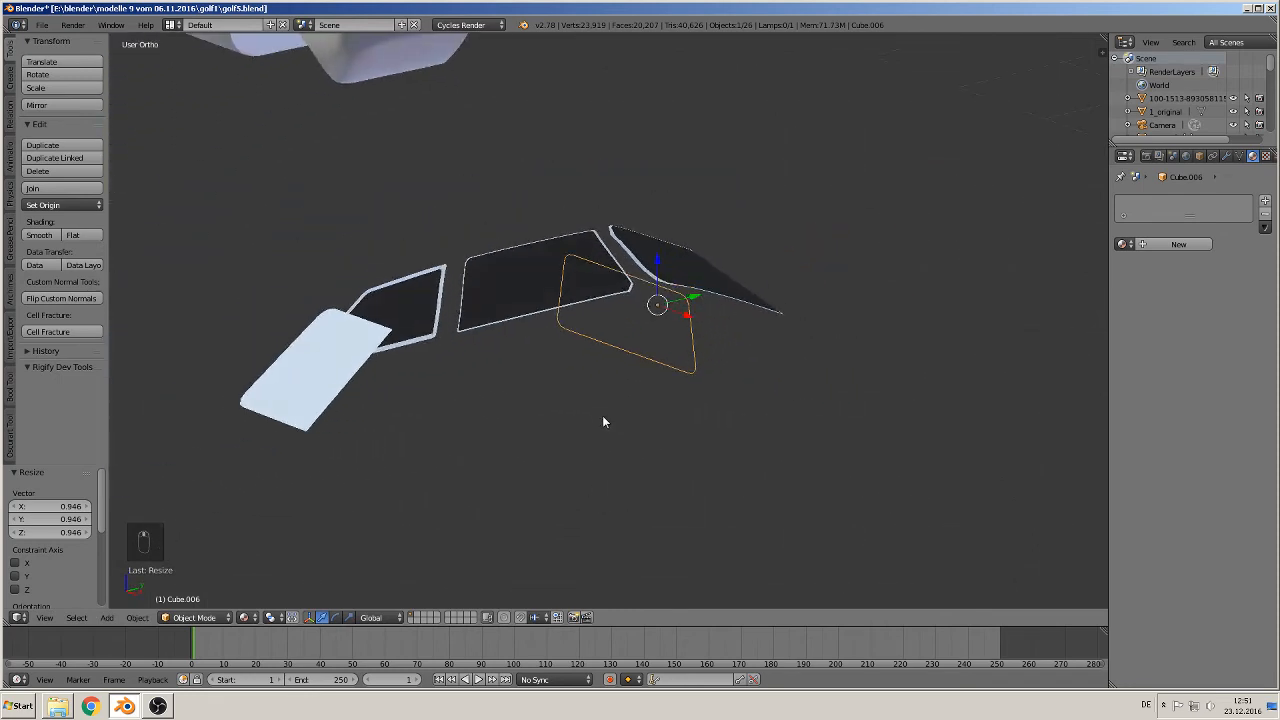
key("g")
key("y")
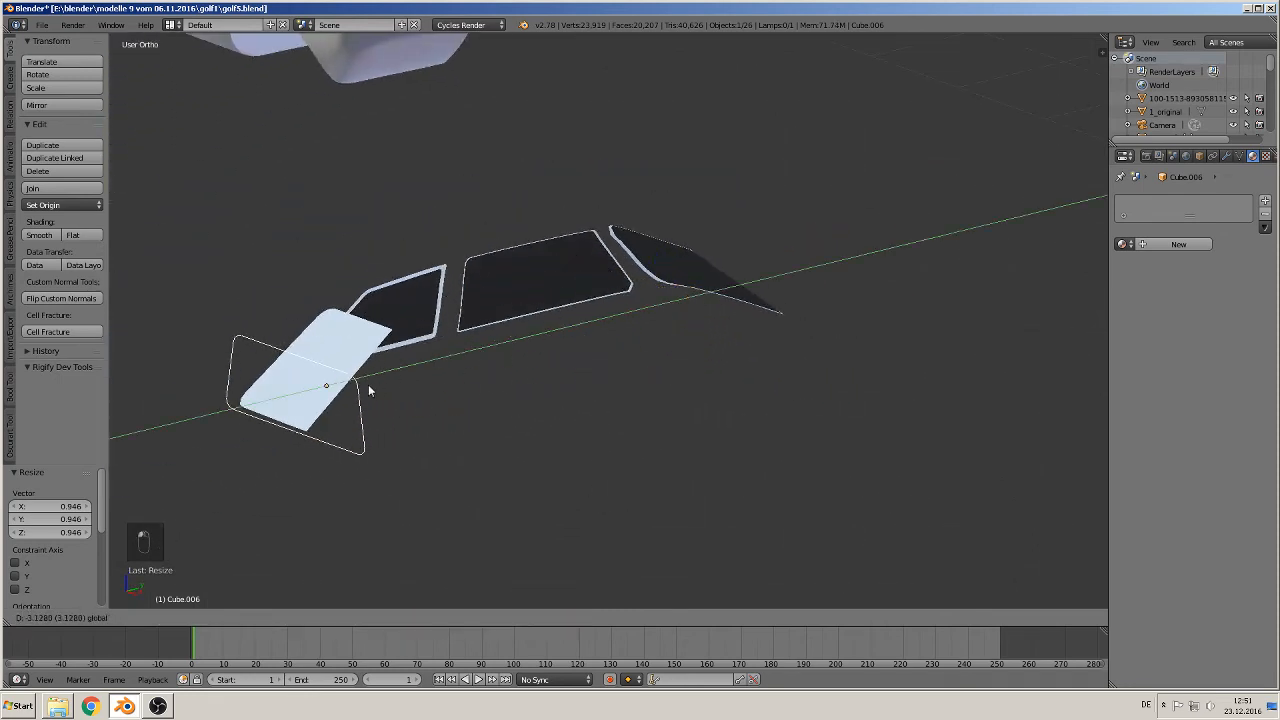
left_click(368, 390)
In front view, scale the rear window outline by 1.026 to sit just inside the pane's edge
middle_click_drag(368, 390, 933, 258)
key("KP_1")
scroll(308, 482, "up", 3)
scroll(794, 251, "up", 1)
middle_click_drag(794, 251, 761, 322, "shift")
scroll(695, 422, "up", 3)
middle_click_drag(683, 413, 686, 468, "shift")
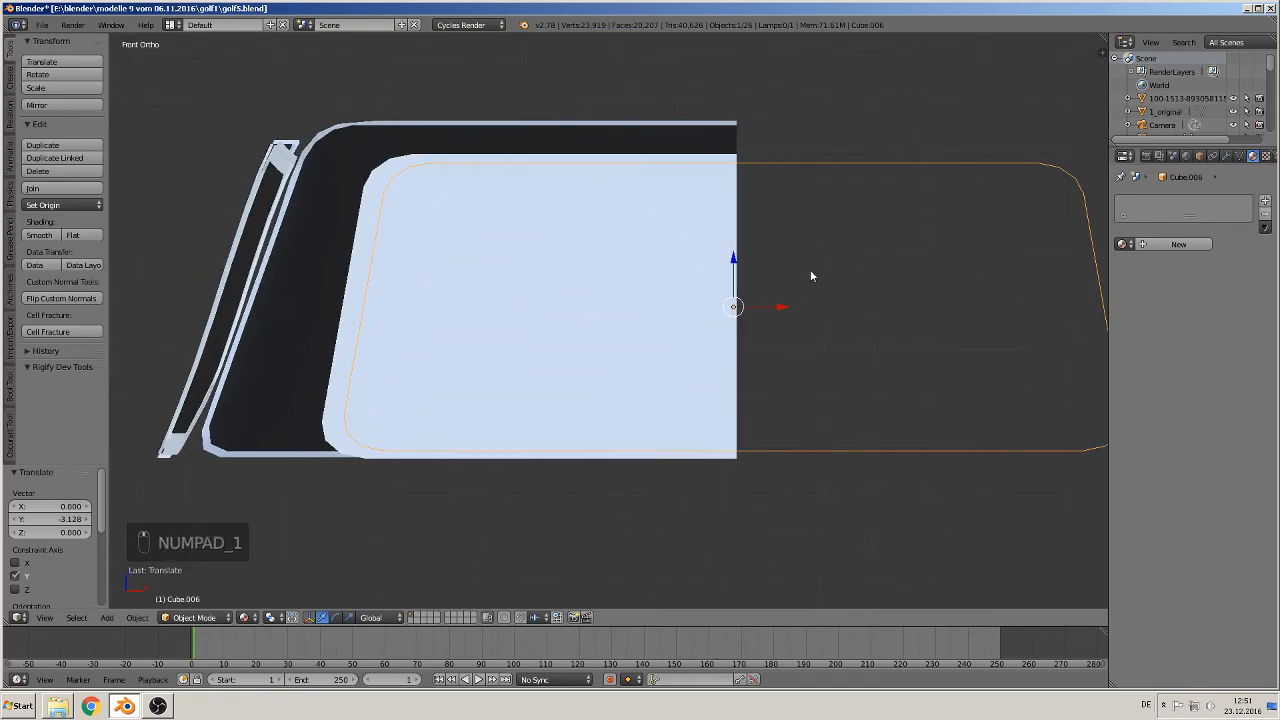
key("s")
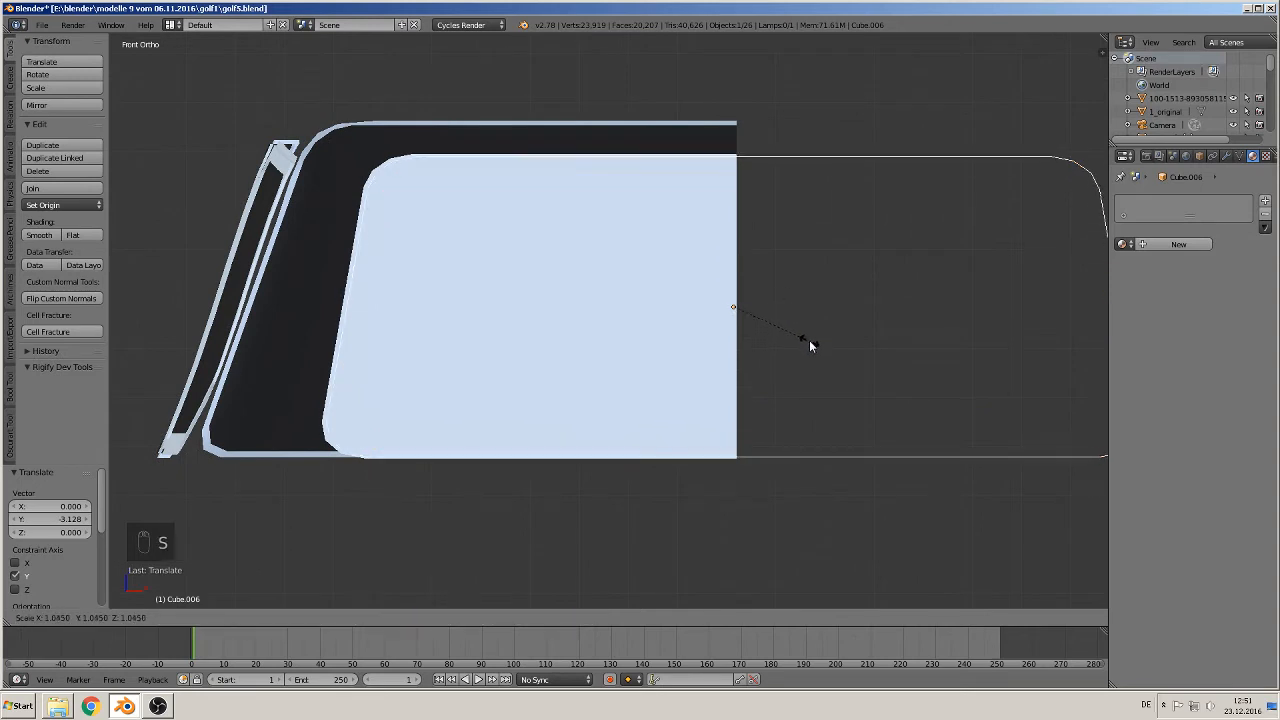
left_click(810, 345)
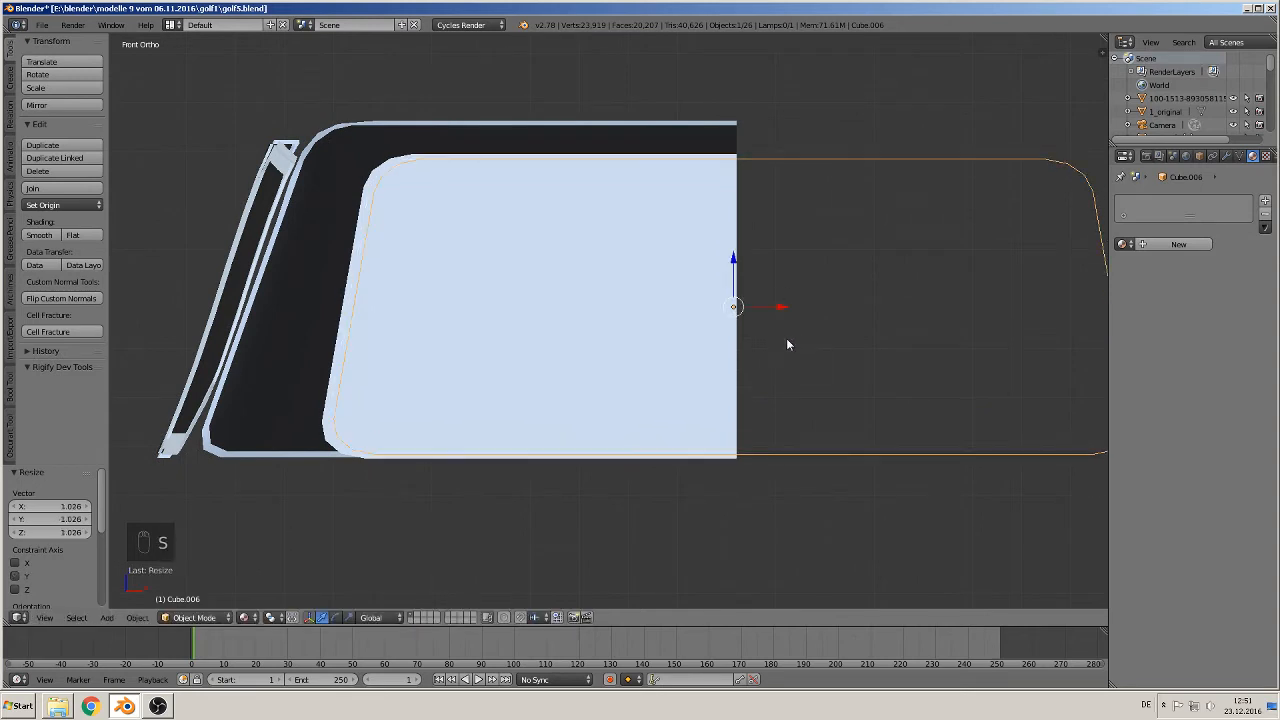
Shift the rear window outline -0.007 along X and add the duplicated windows object to the selection
left_click_drag(777, 307, 771, 307)
right_click(601, 283)
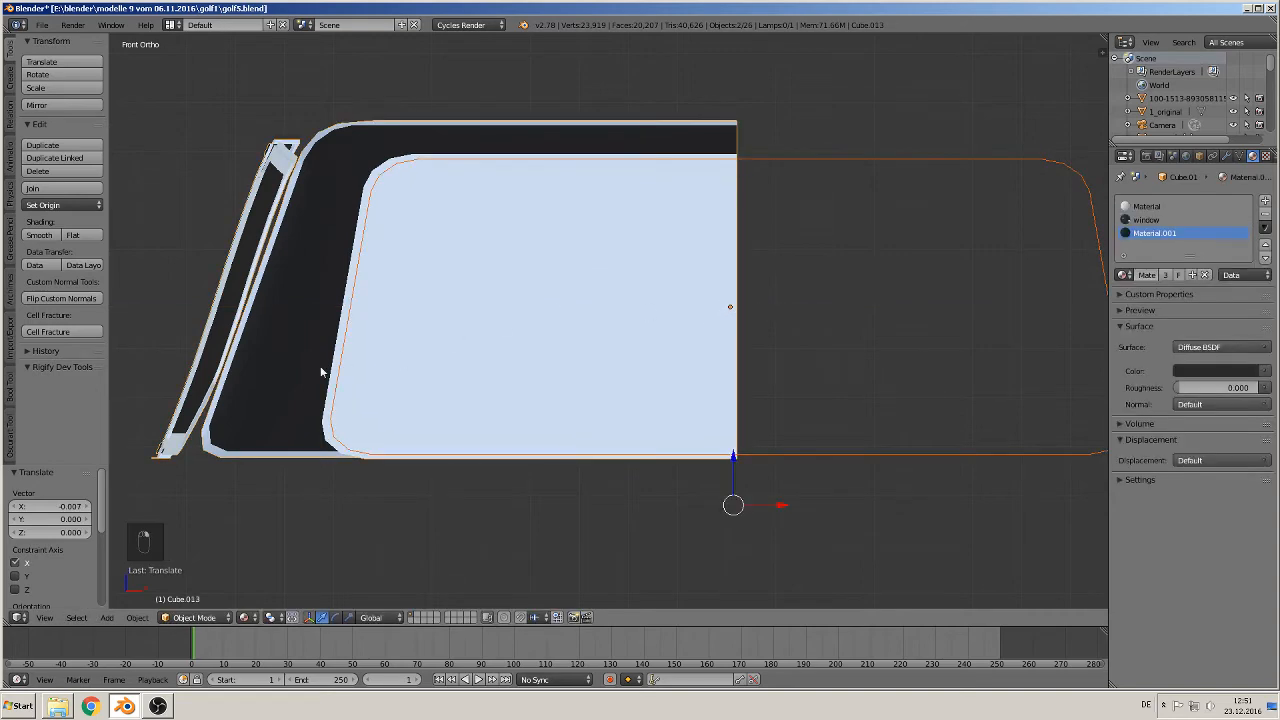
Knife Project the rear window outline onto all faces of the duplicated windows object in front view
key("Tab")
key("a")
key("a")
key("a")
key("a")
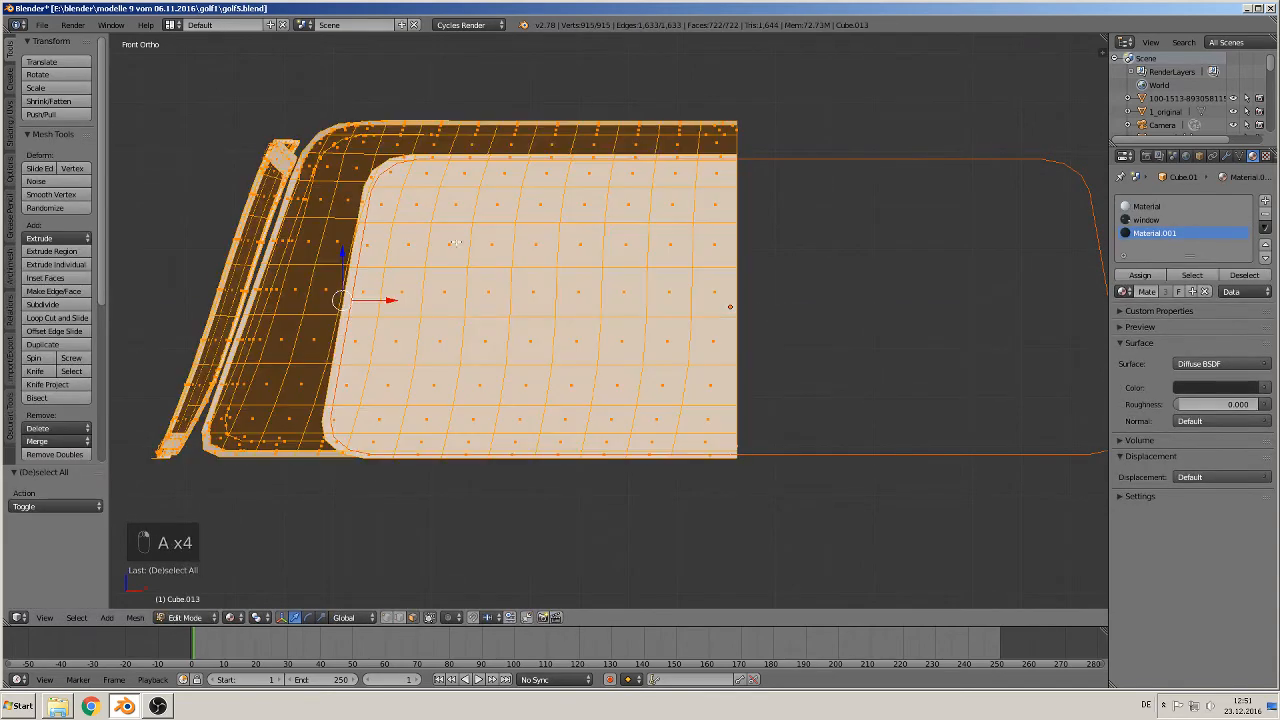
left_click(48, 387)
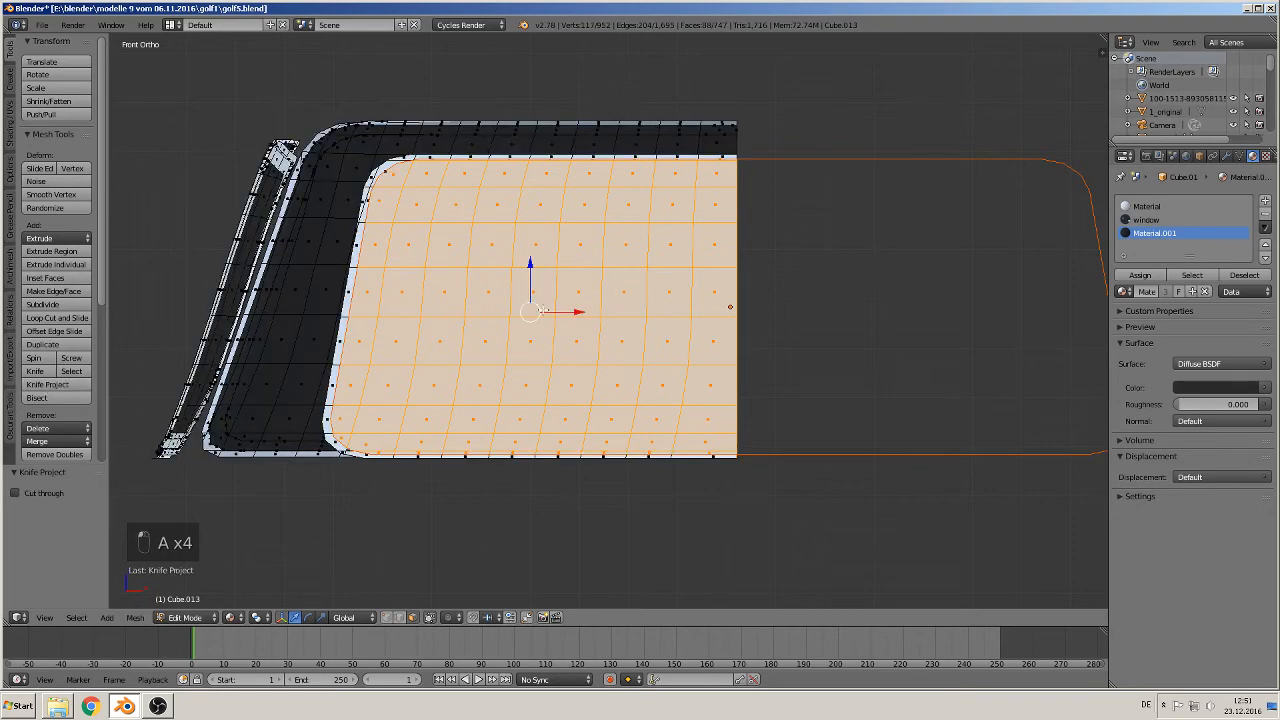
key("Tab")
Assign the dark Material.001 to the rear window faces inside the projected cut
right_click(798, 160)
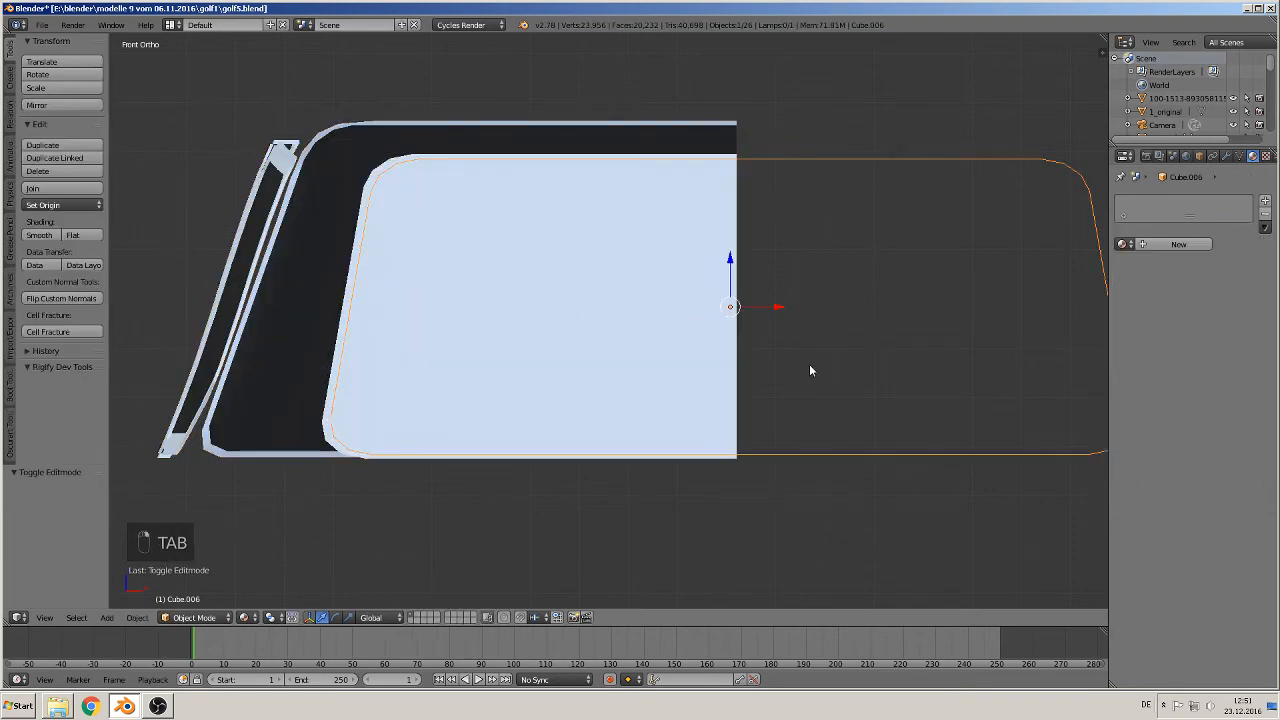
scroll(810, 370, "up", 1)
key("Tab")
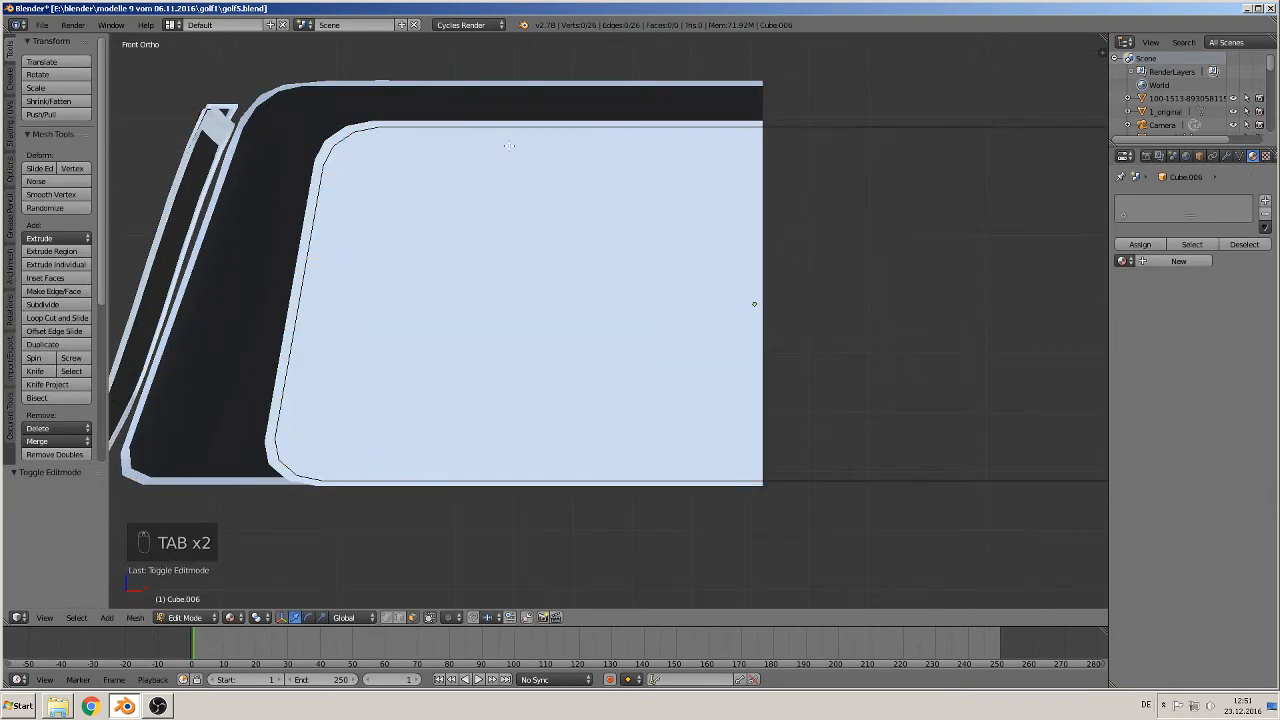
key("Tab")
right_click(494, 180)
key("Tab")
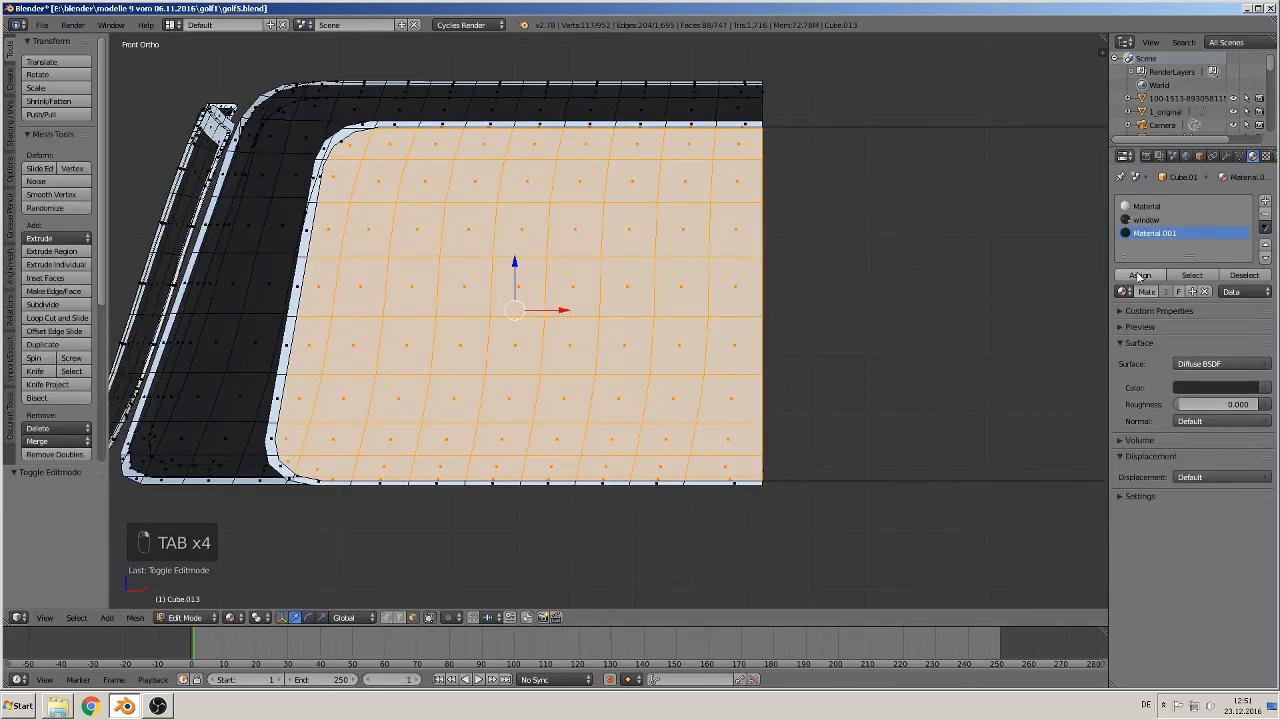
left_click(1139, 275)
key("Tab")
Scale the rear window outline by 0.943 and shift it -0.021 along X
right_click(857, 481)
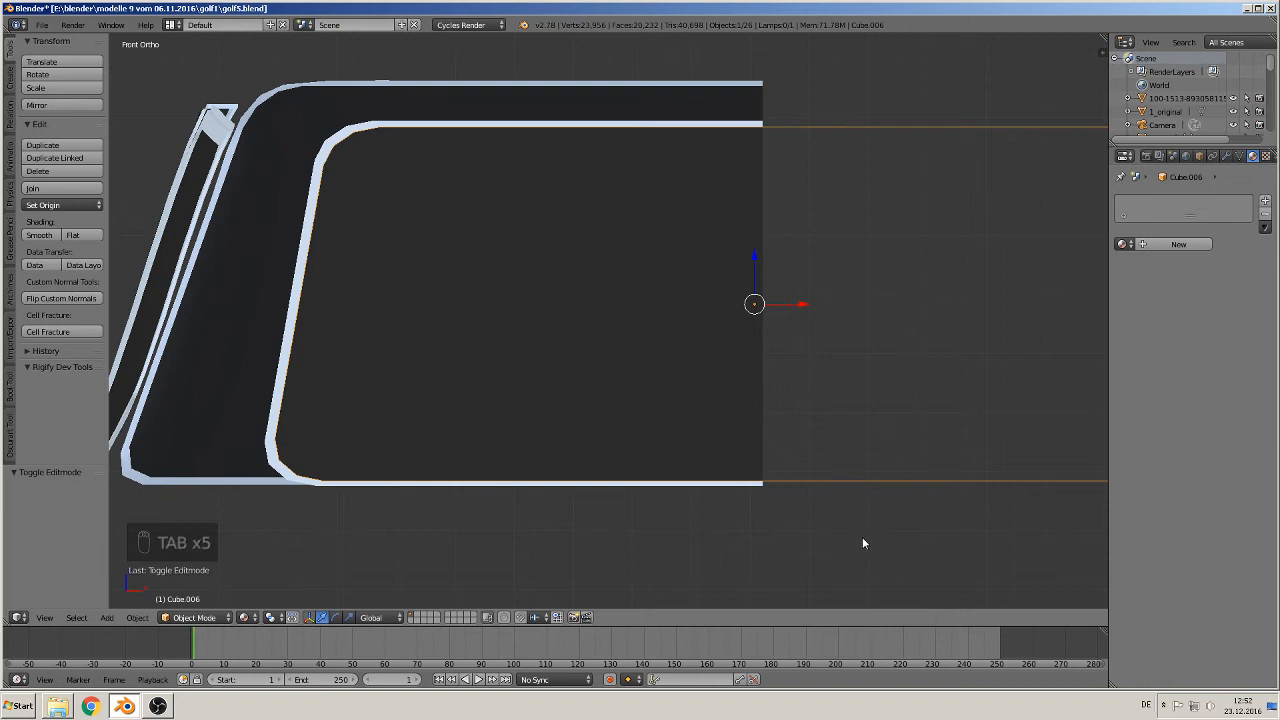
key("s")
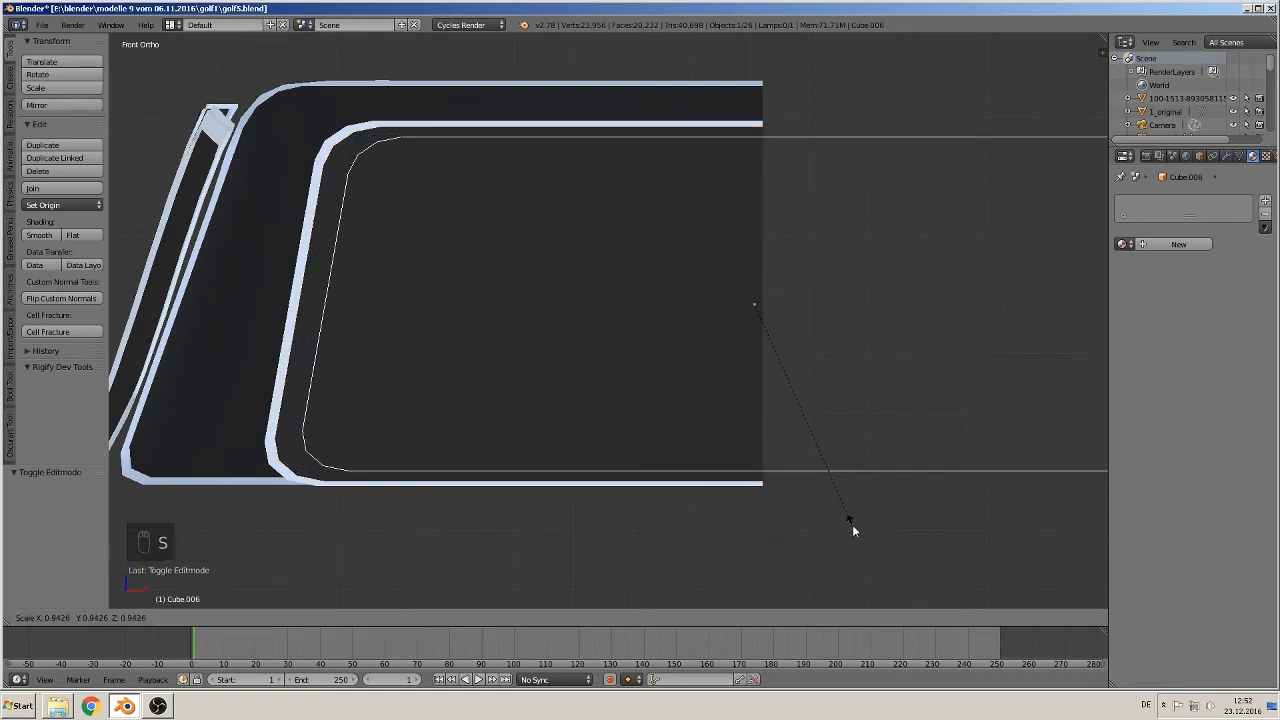
left_click(852, 524)
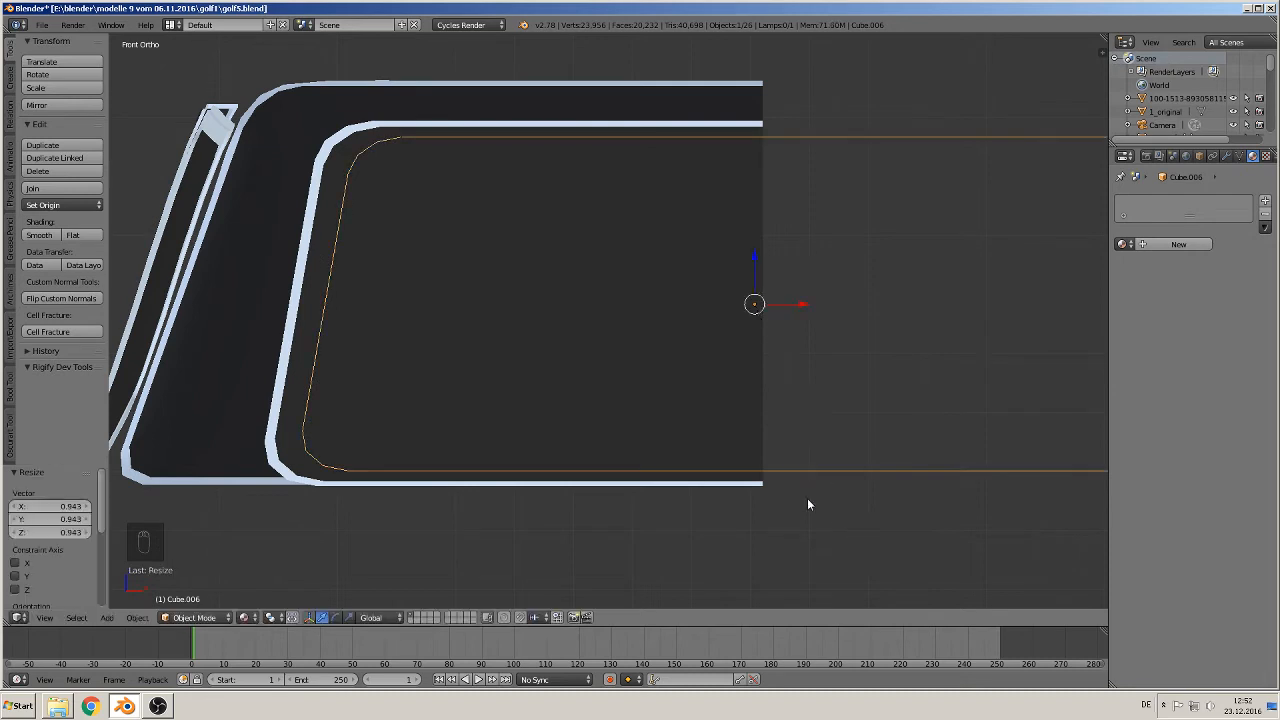
left_click_drag(806, 305, 788, 305)
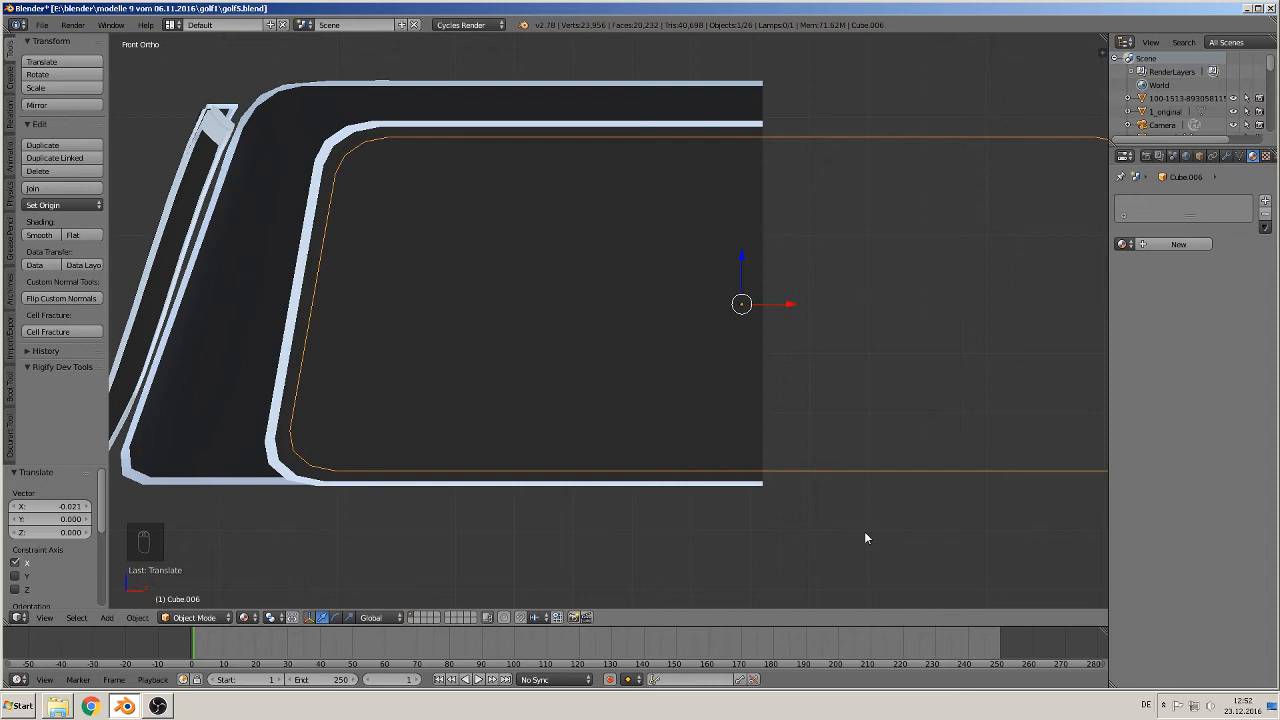
Project the smaller outline onto the whole windows mesh with Knife Project to cut an inner rear window border
right_click(431, 249)
key("Tab")
key("a")
key("a")
key("a")
key("a")
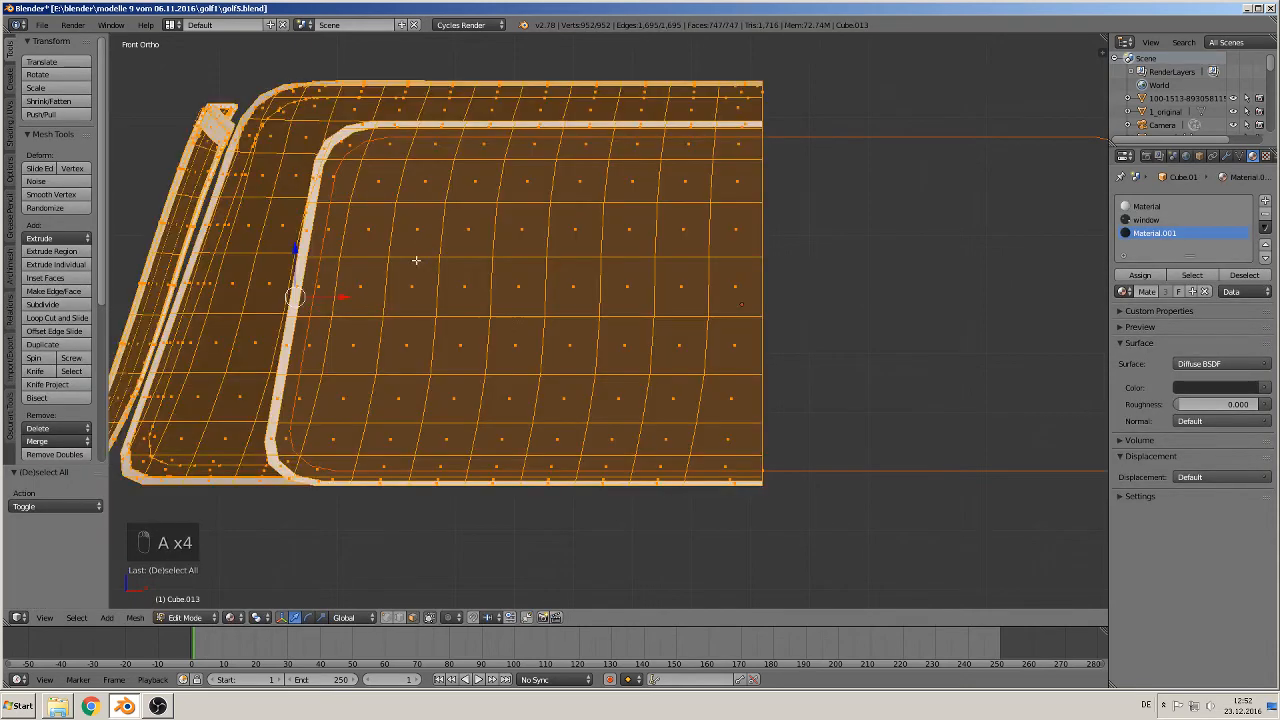
left_click(51, 385)
key("Tab")
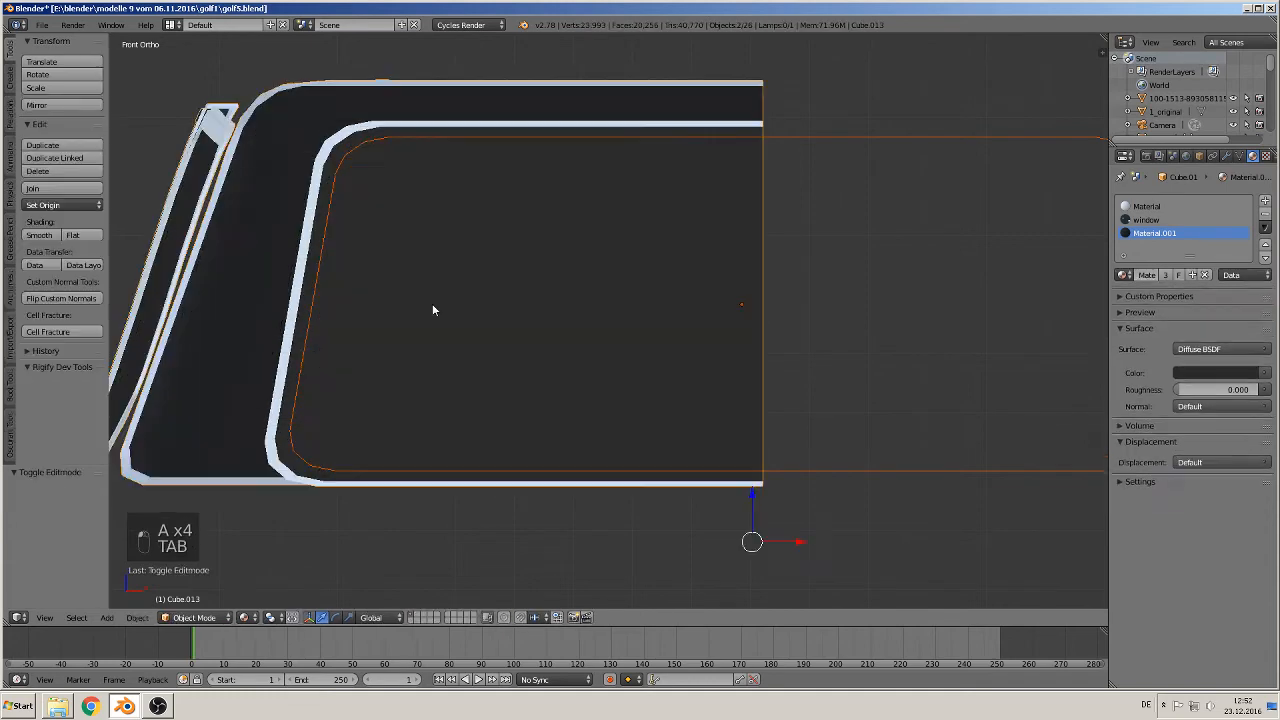
Move the rear window outline 9.509 up along Z, away from the windows object
scroll(440, 308, "down", 6)
right_click(695, 366)
scroll(656, 385, "down", 9)
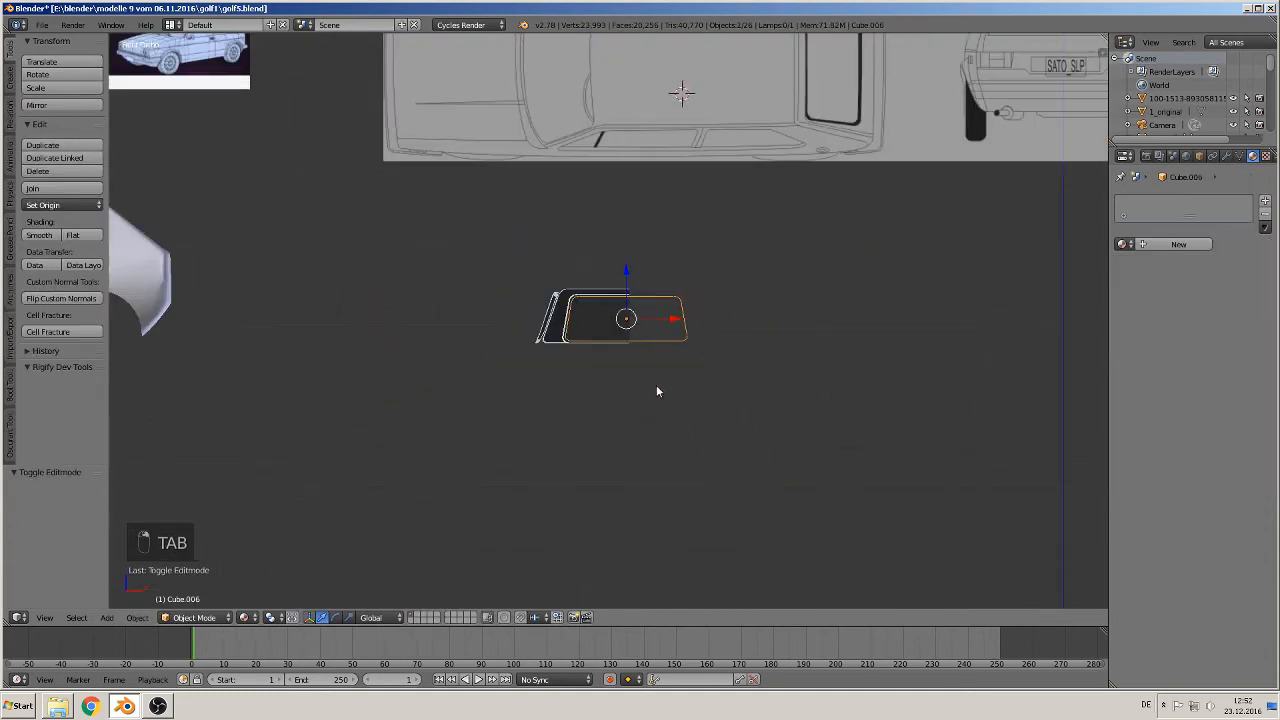
left_click_drag(616, 274, 666, 596)
middle_click_drag(622, 453, 718, 426)
scroll(674, 447, "up", 6)
scroll(655, 448, "up", 3)
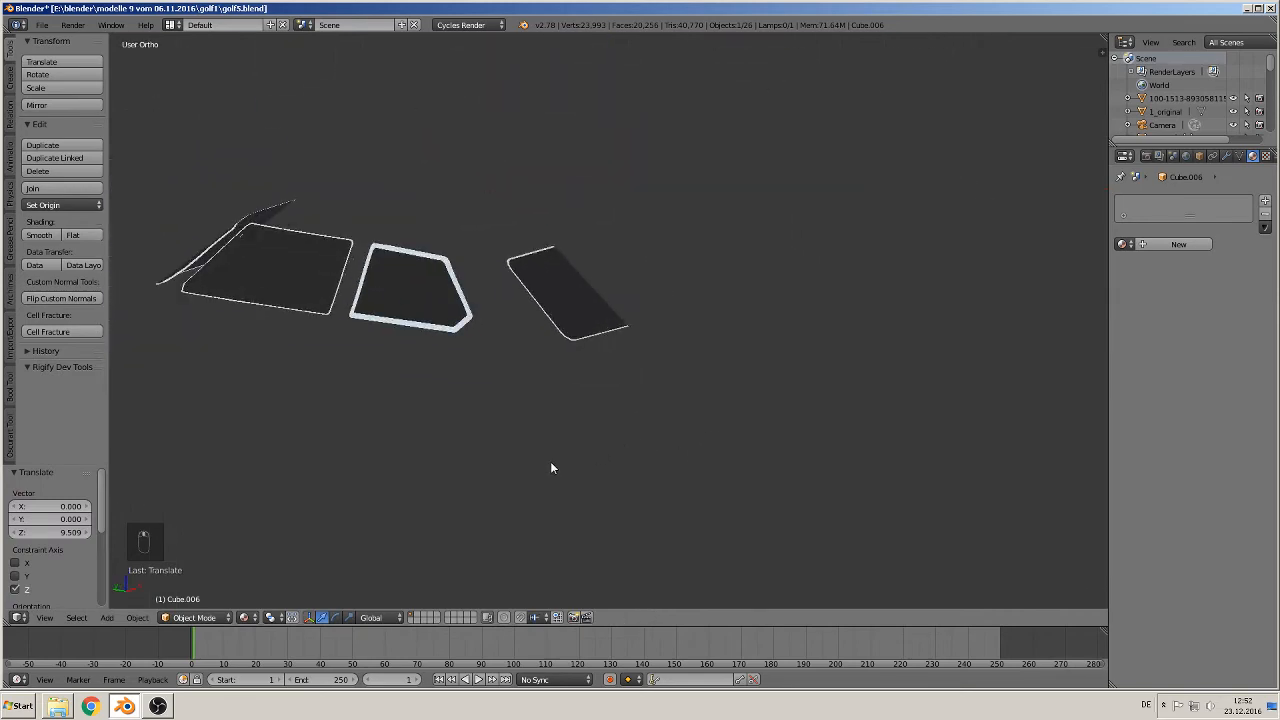
Raise the windows copy at the underside of the blueprint car body by 4.660 along Z
scroll(545, 460, "down", 4)
middle_click_drag(472, 444, 595, 584, "shift")
scroll(588, 540, "down", 3)
middle_click_drag(567, 410, 477, 606, "shift")
scroll(472, 540, "down", 1)
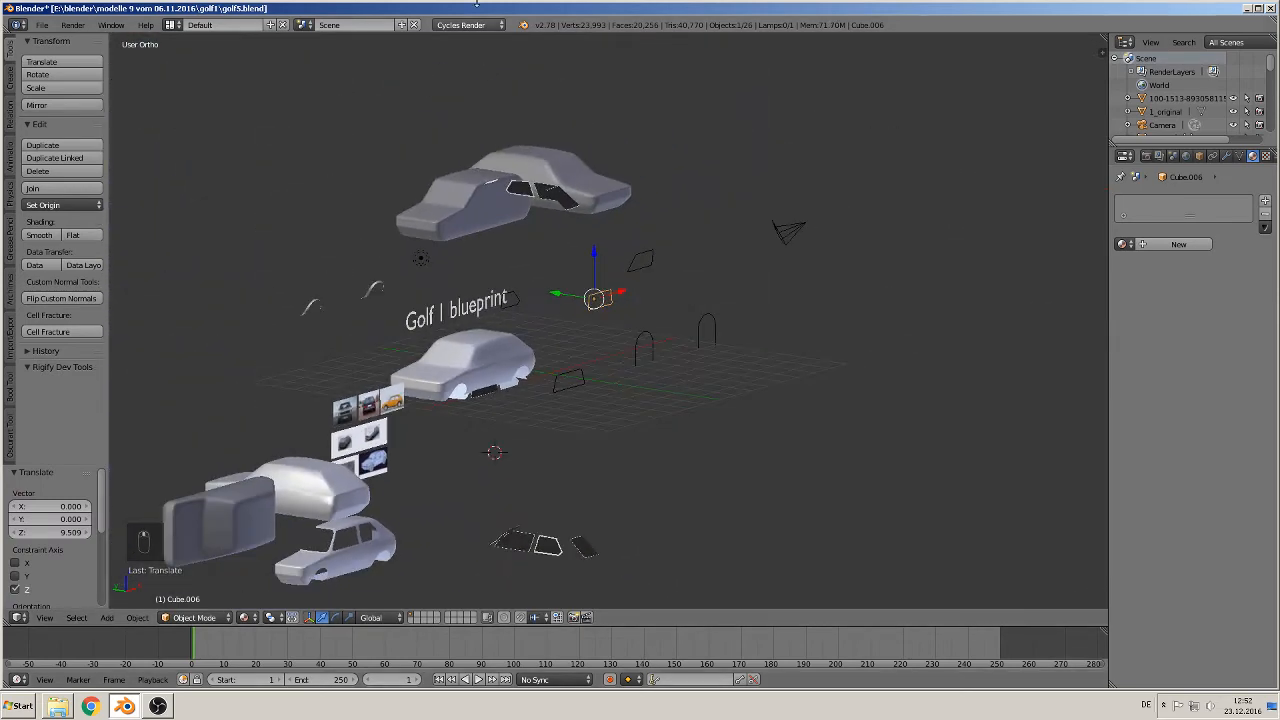
scroll(566, 309, "up", 1)
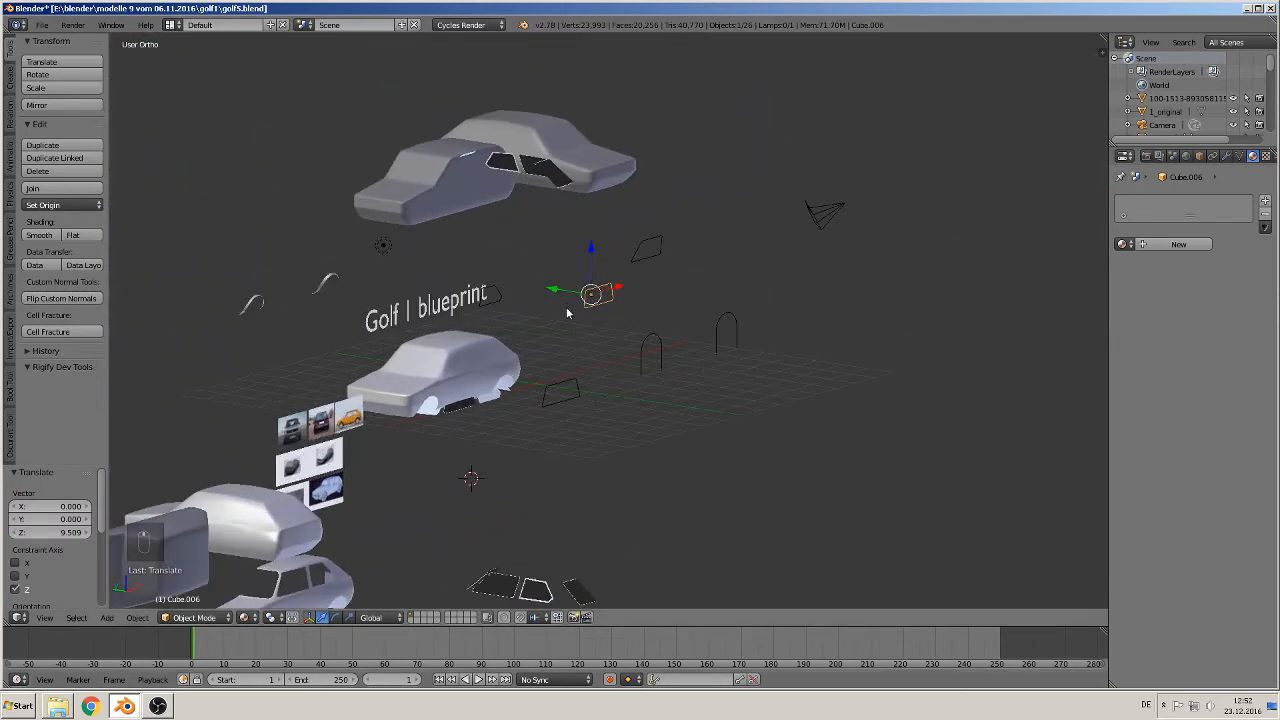
right_click(533, 168)
right_click(460, 415)
key("g")
key("z")
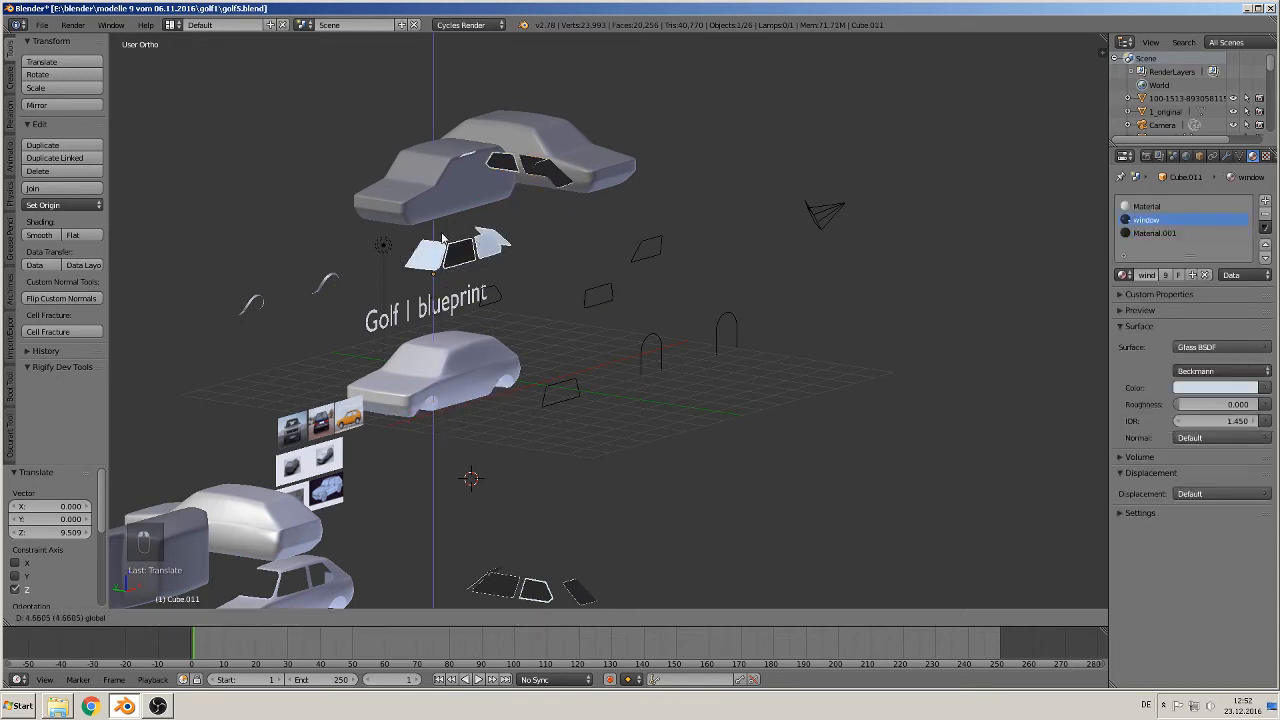
left_click(542, 212)
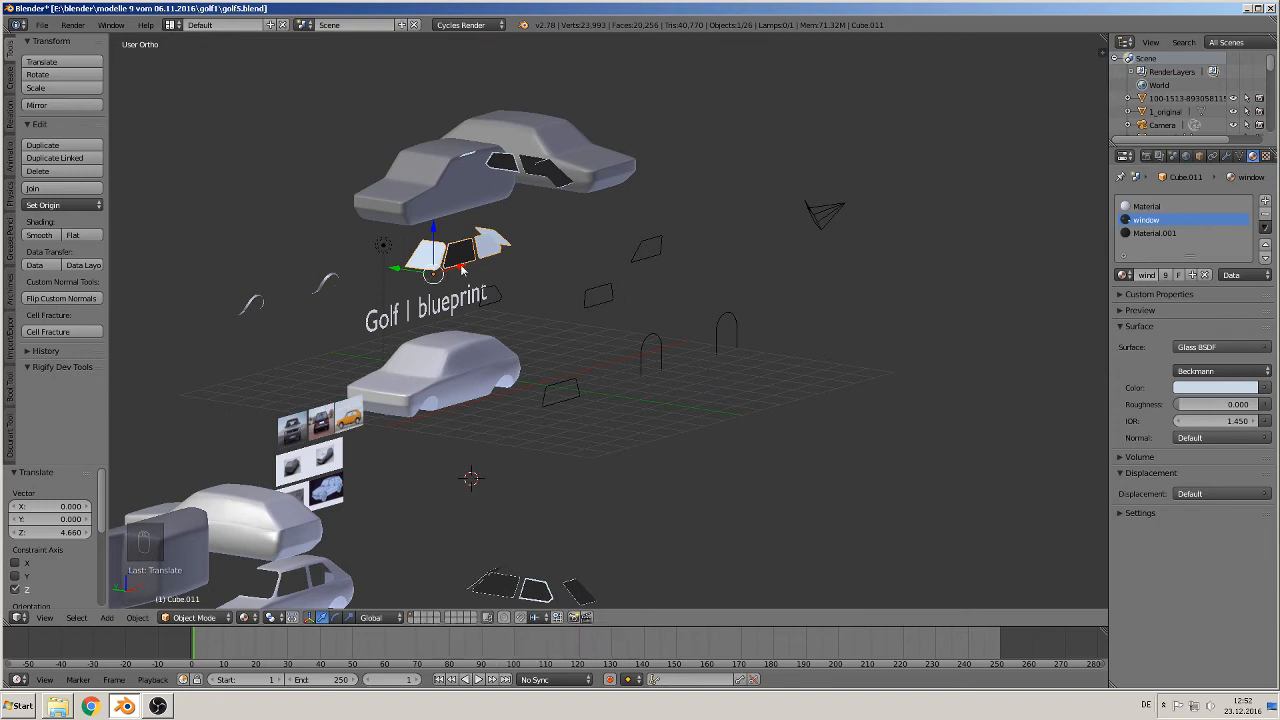
Move the raised windows copy and the dark windows copy beside the upper car bodies to layer 2
key("m")
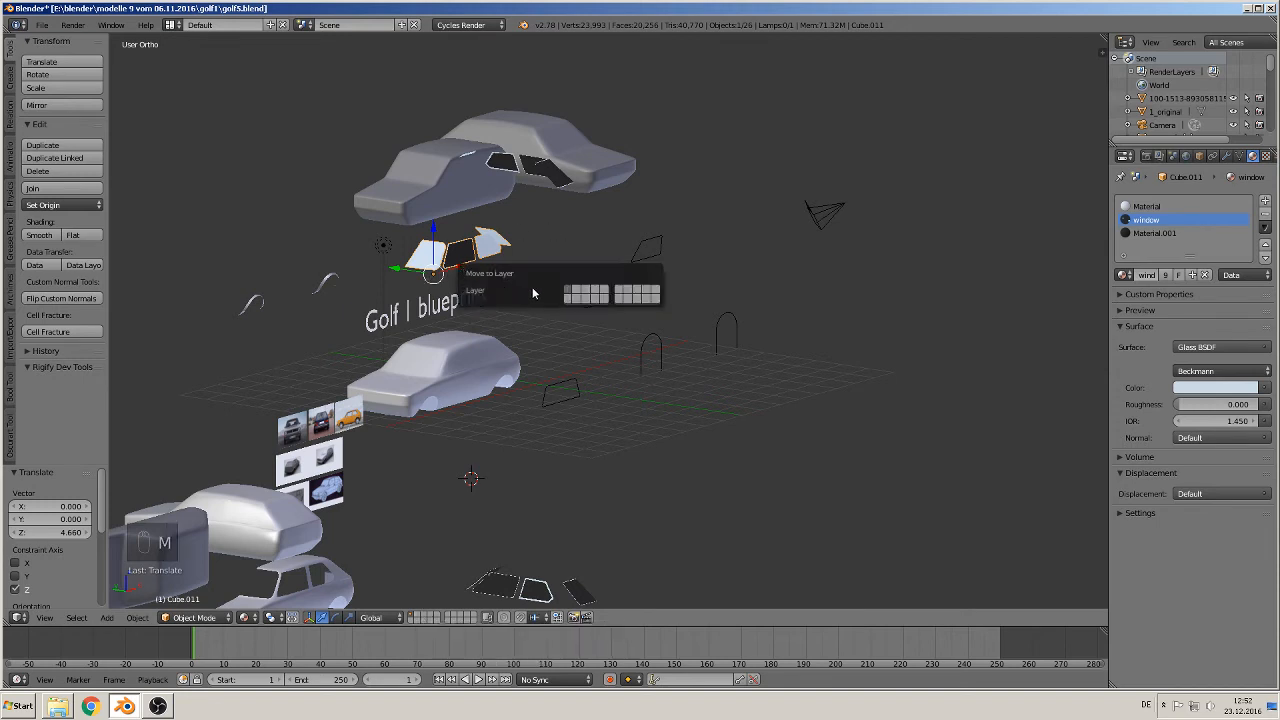
left_click(578, 295)
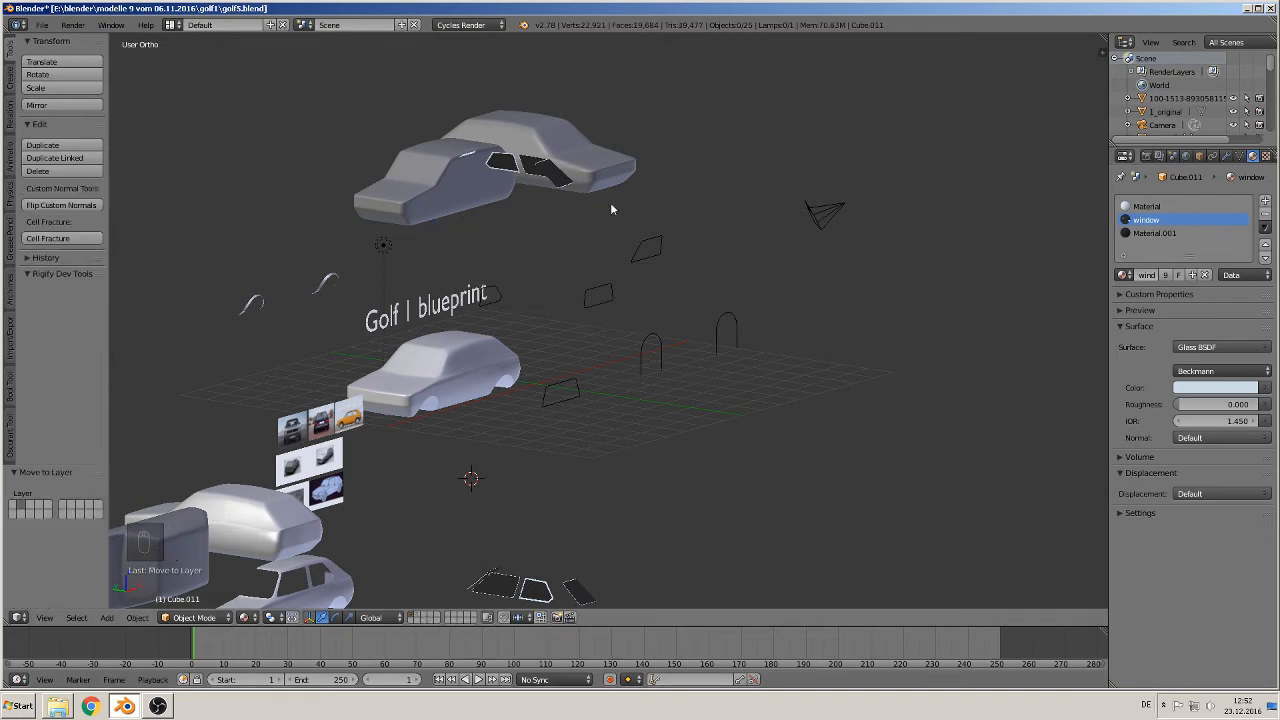
right_click(561, 172)
key("m")
left_click(677, 210)
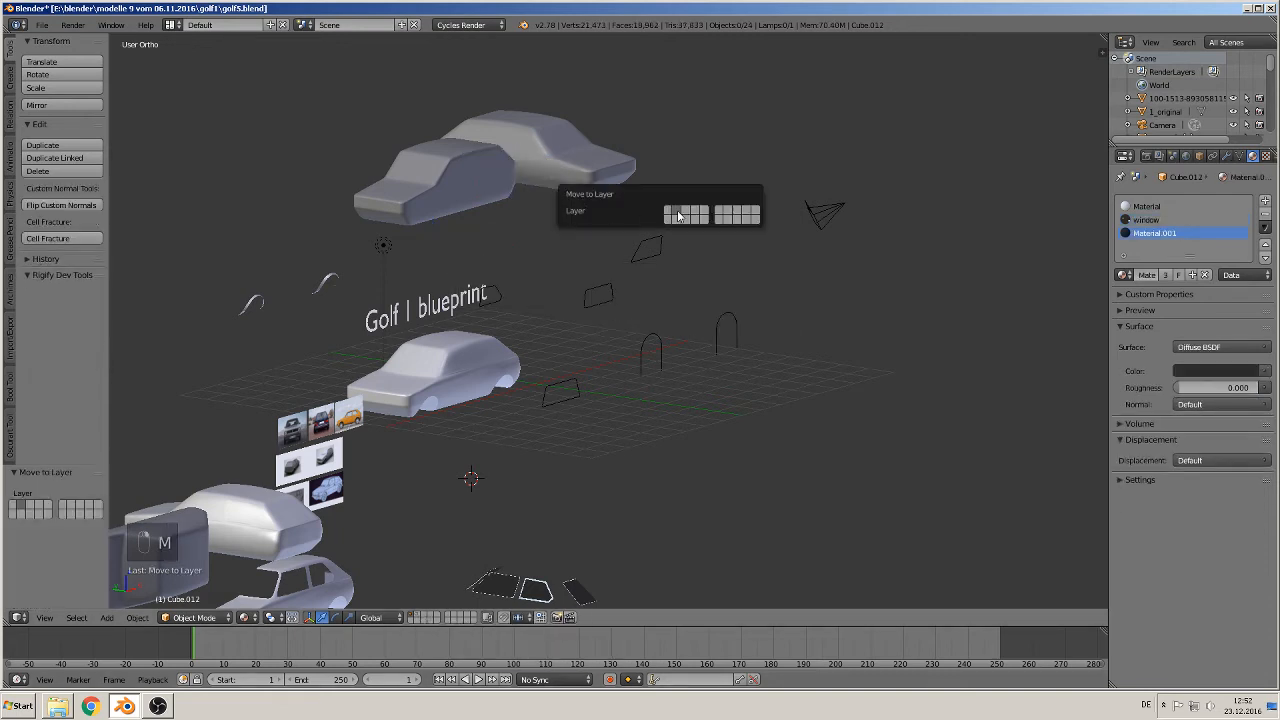
Move the two upper car body copies to layer 2
right_click(491, 186)
key("m")
left_click(611, 208)
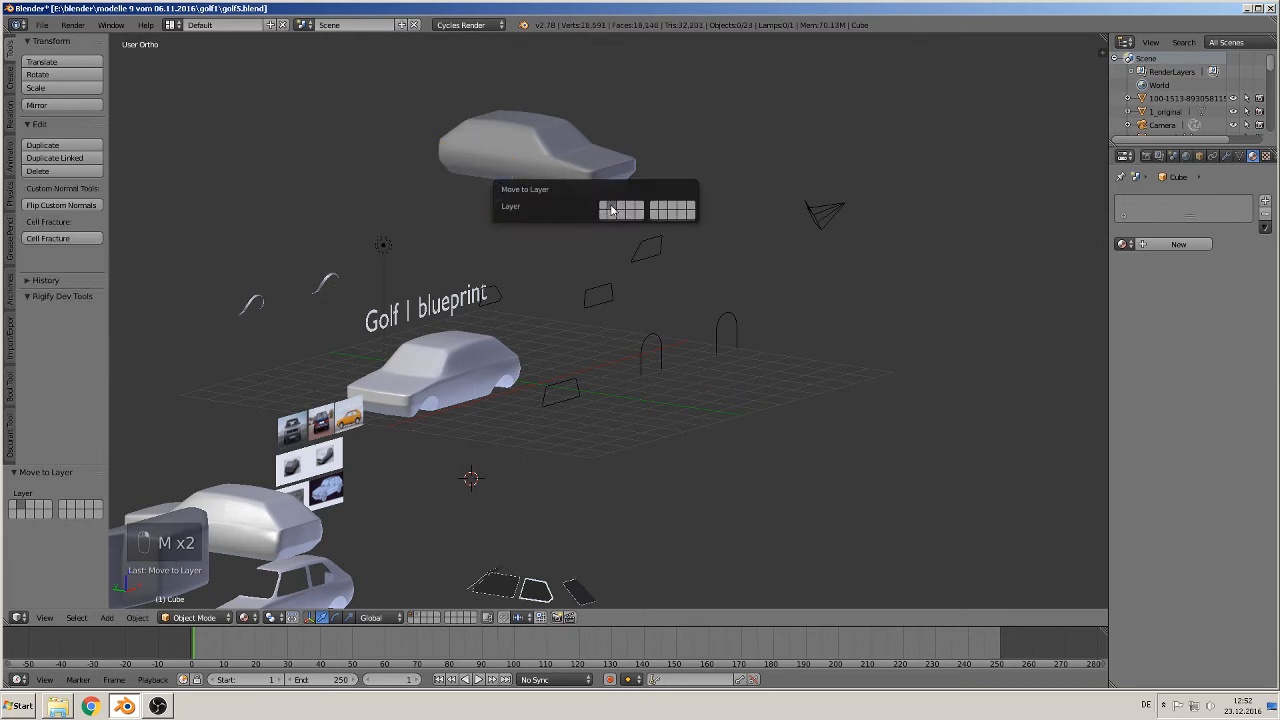
key("m")
right_click(532, 144)
key("m")
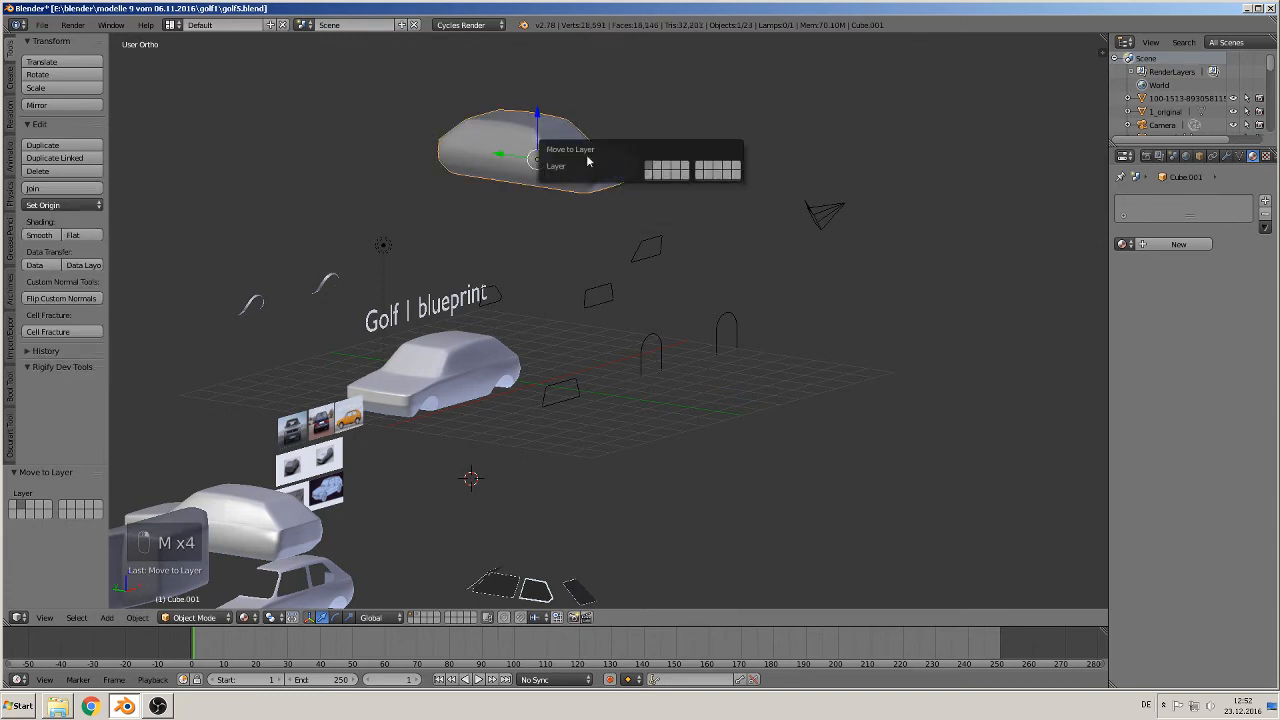
left_click(656, 172)
Move the three window outlines near the blueprint car and the camera to layer 2
scroll(541, 368, "down", 2)
middle_click_drag(541, 368, 460, 412)
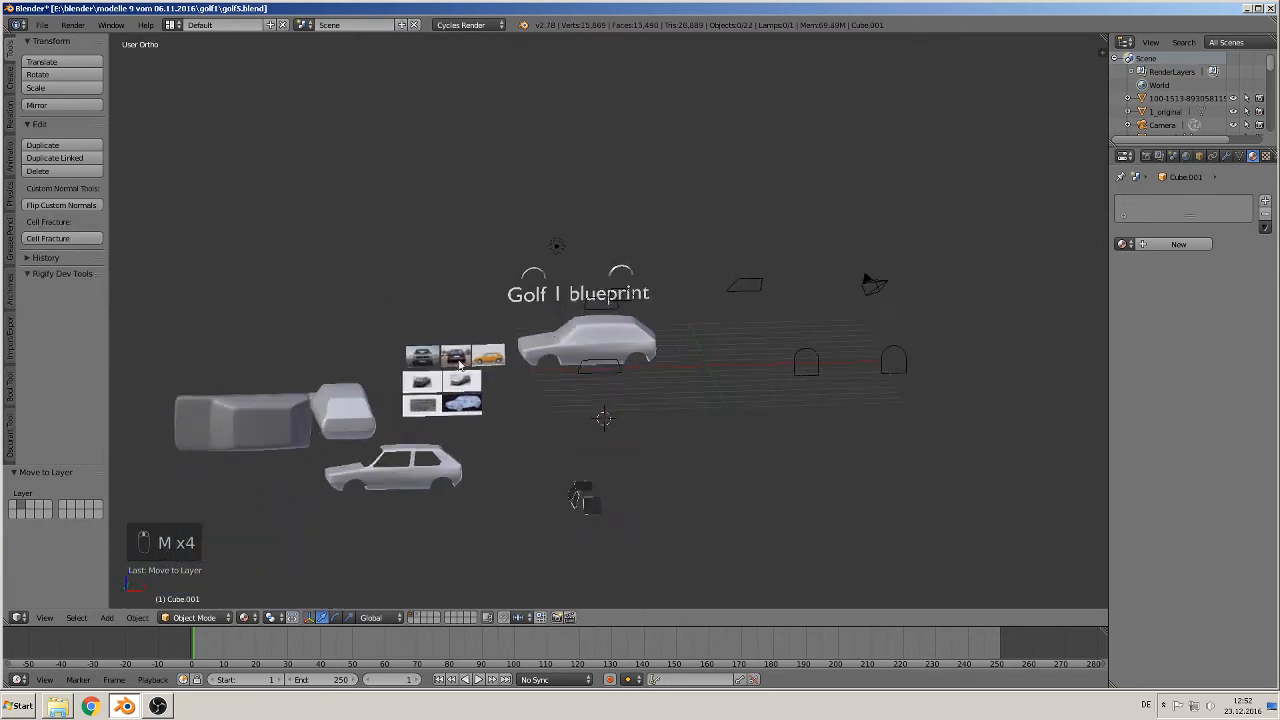
scroll(457, 416, "up", 2)
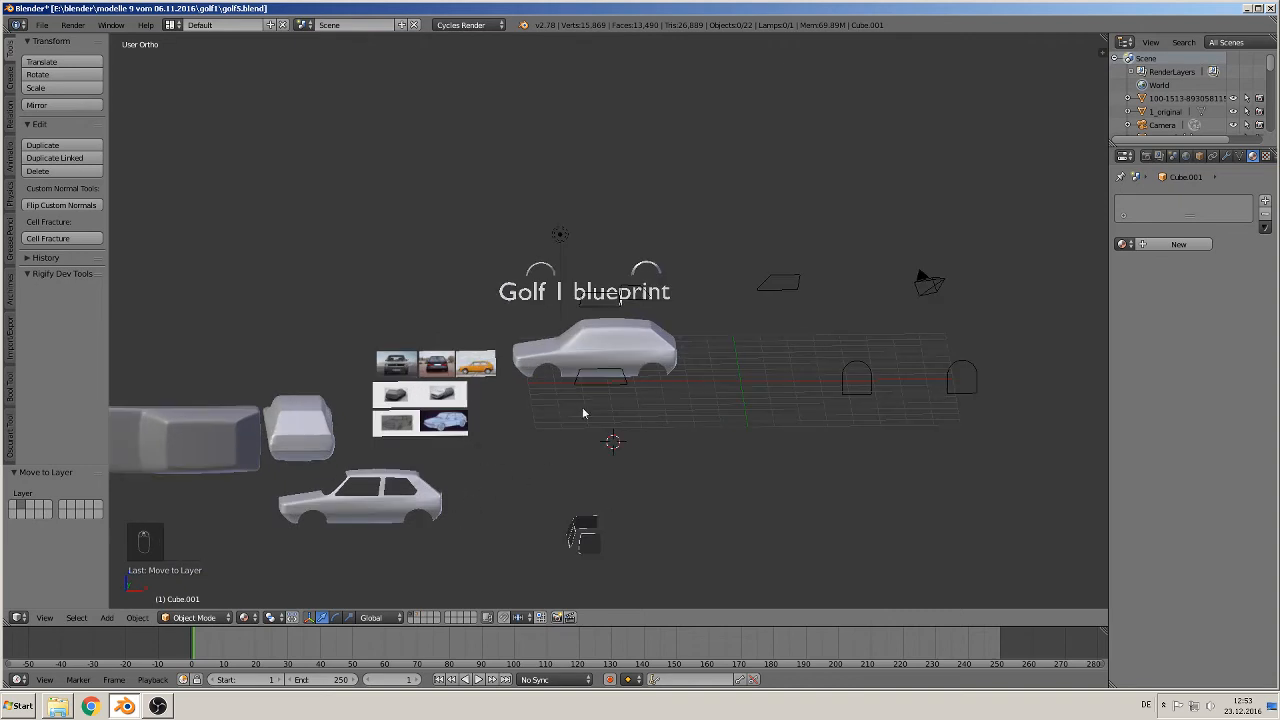
right_click(600, 370)
key("m")
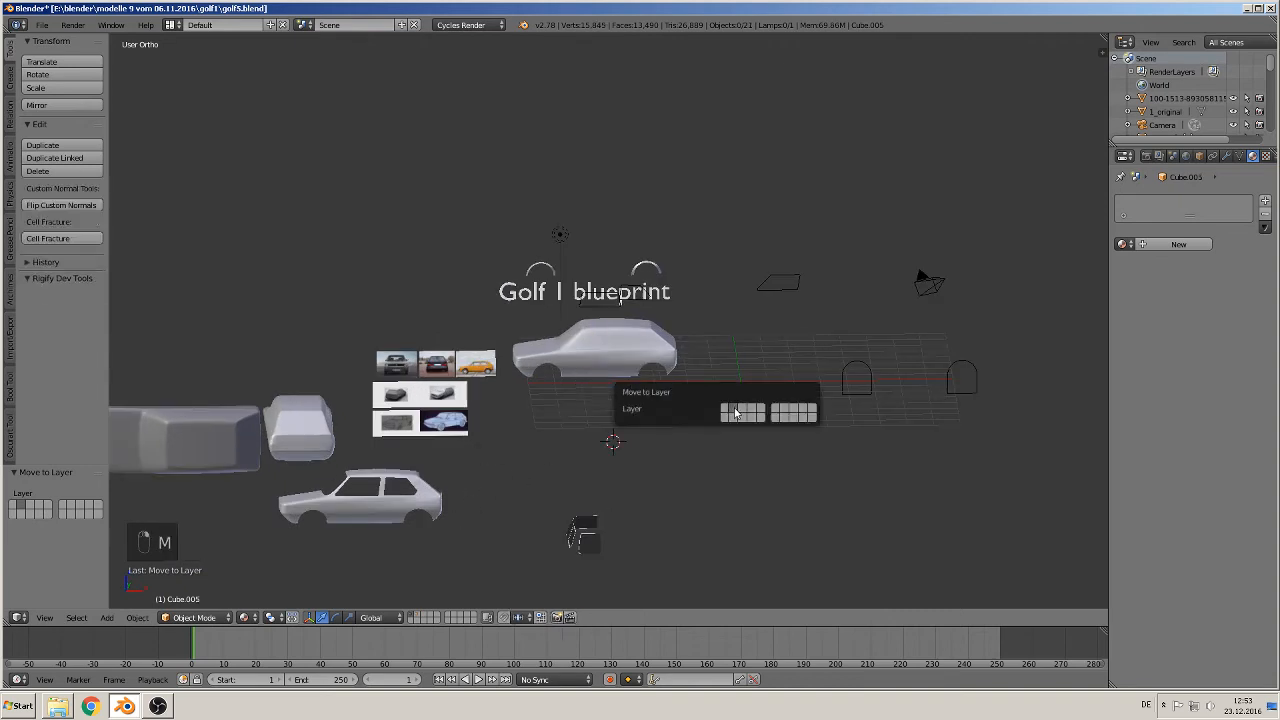
right_click(583, 303)
key("m")
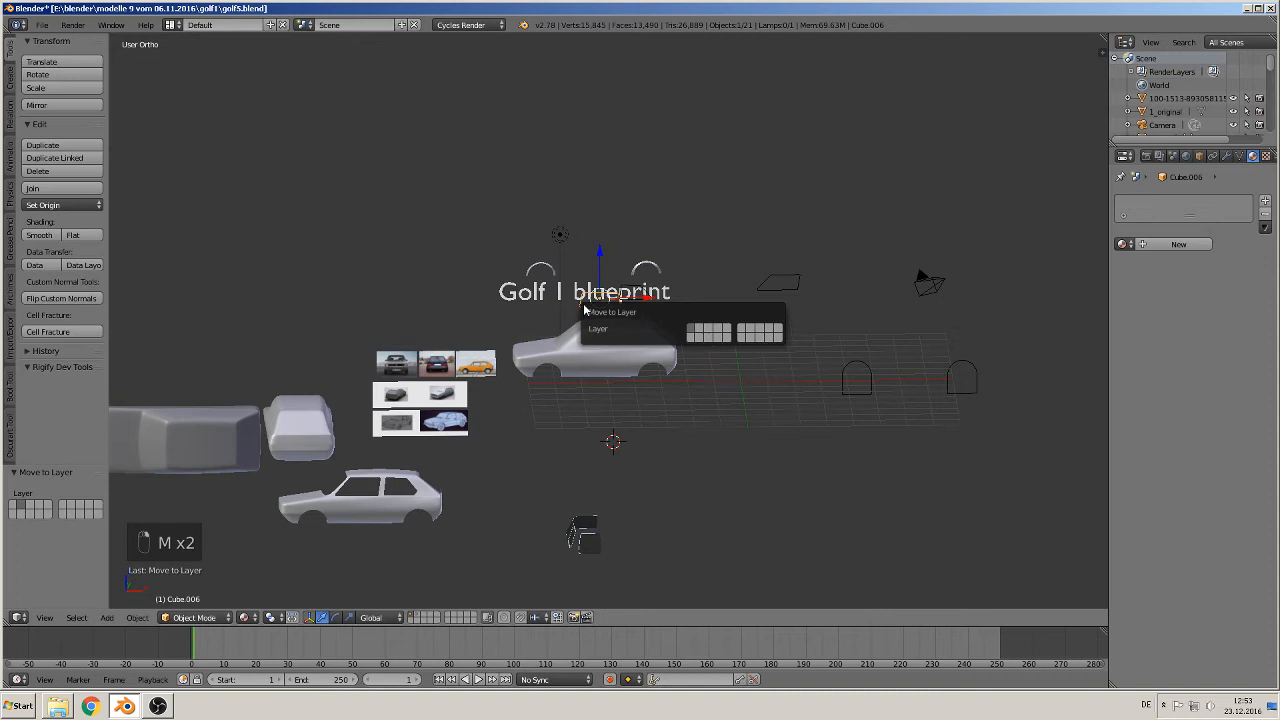
left_click(697, 333)
right_click(783, 289)
key("m")
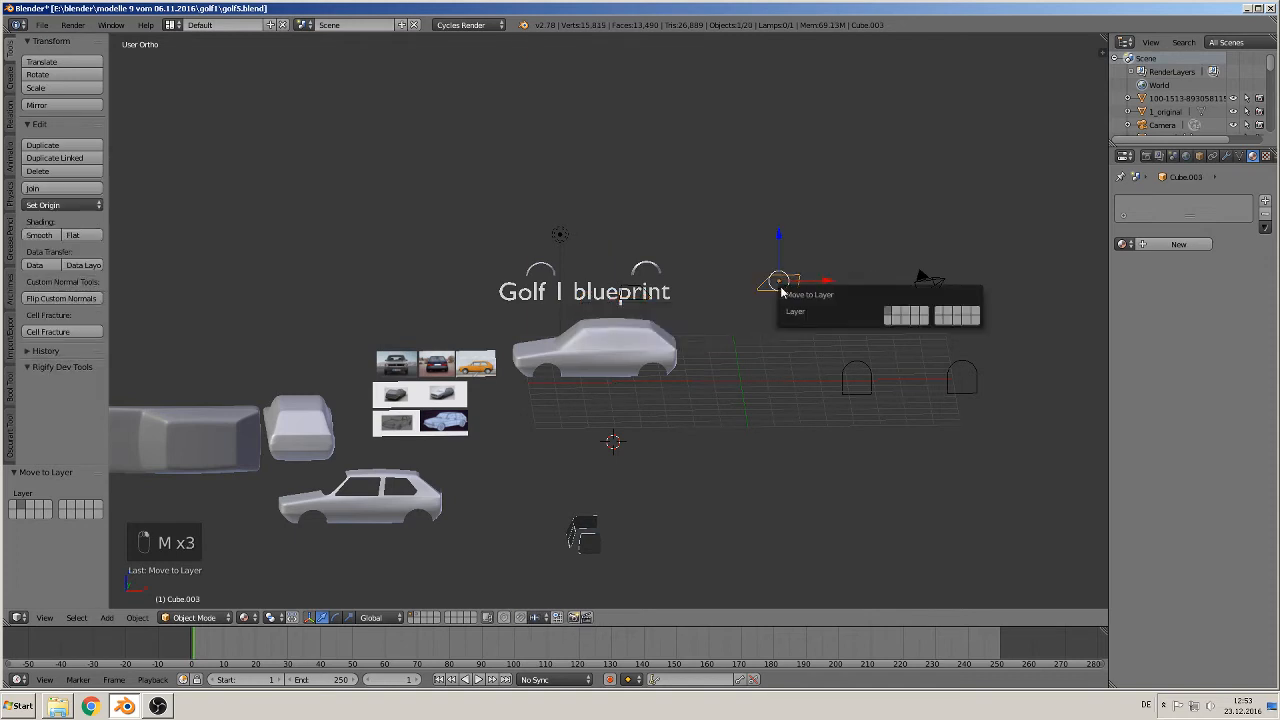
left_click(896, 314)
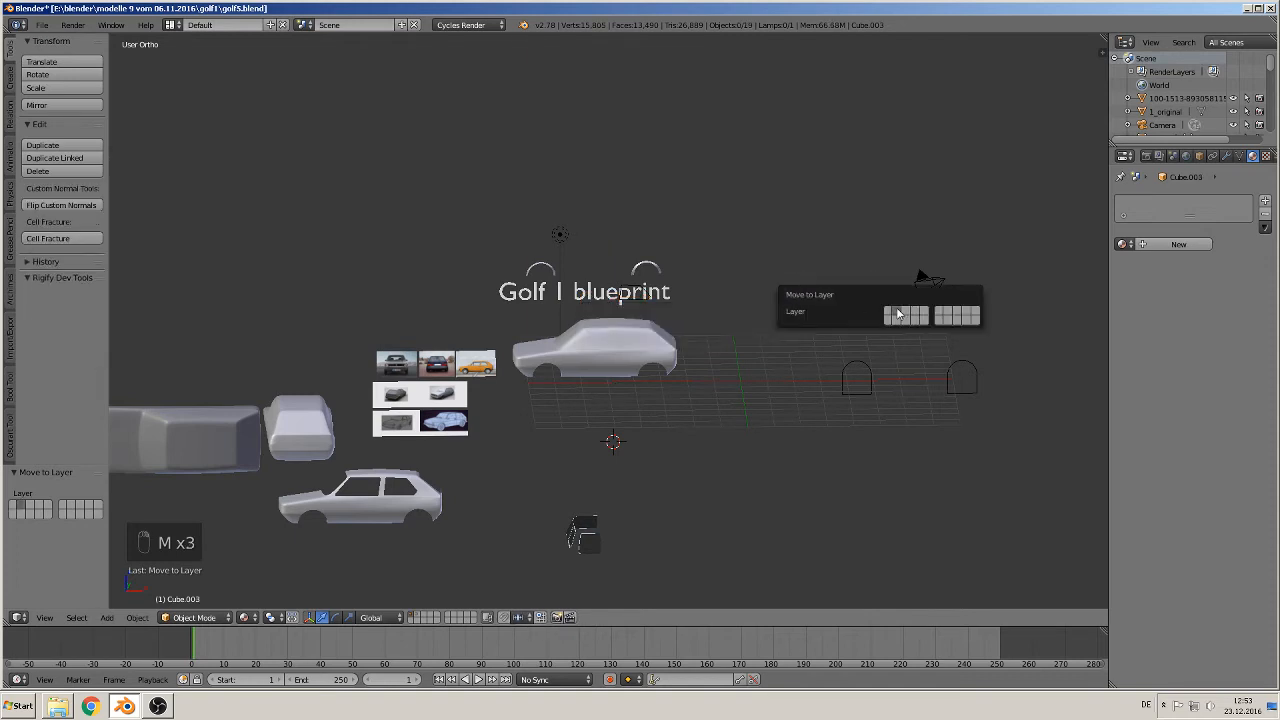
Move both wheel arch outlines at the far end of the grid to layer 2
right_click(877, 397)
key("m")
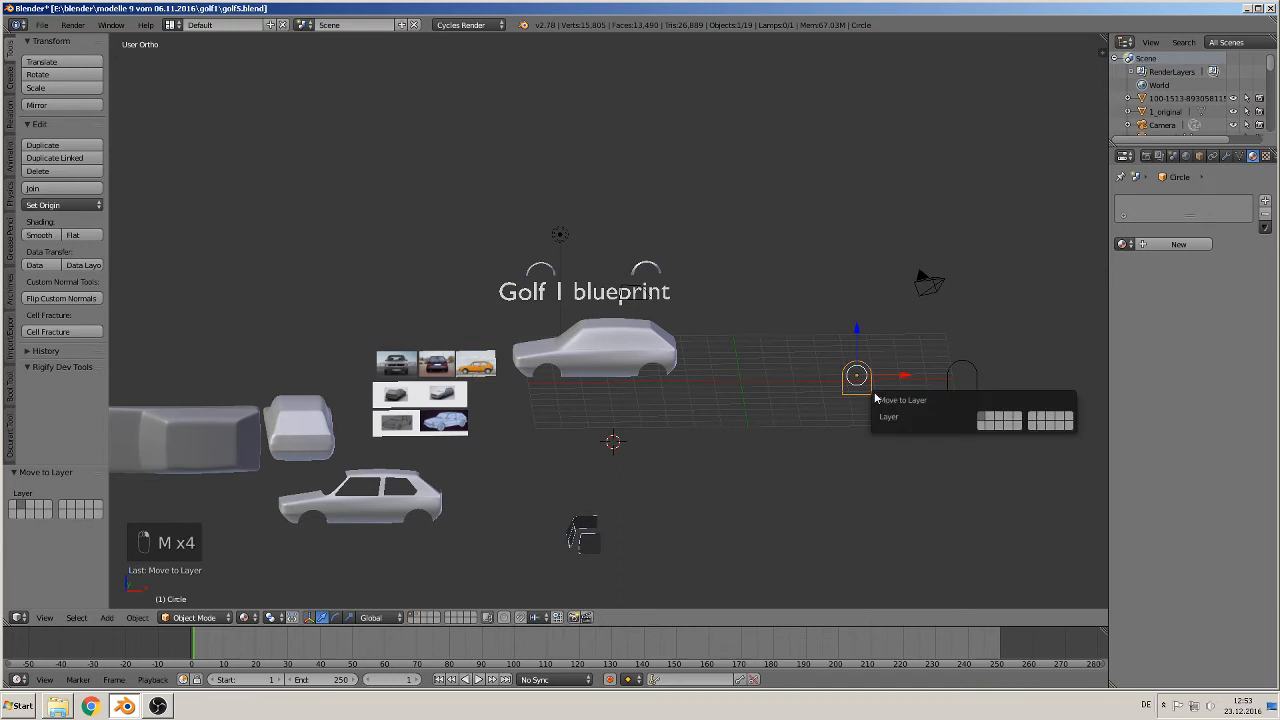
left_click(986, 421)
right_click(965, 371)
key("m")
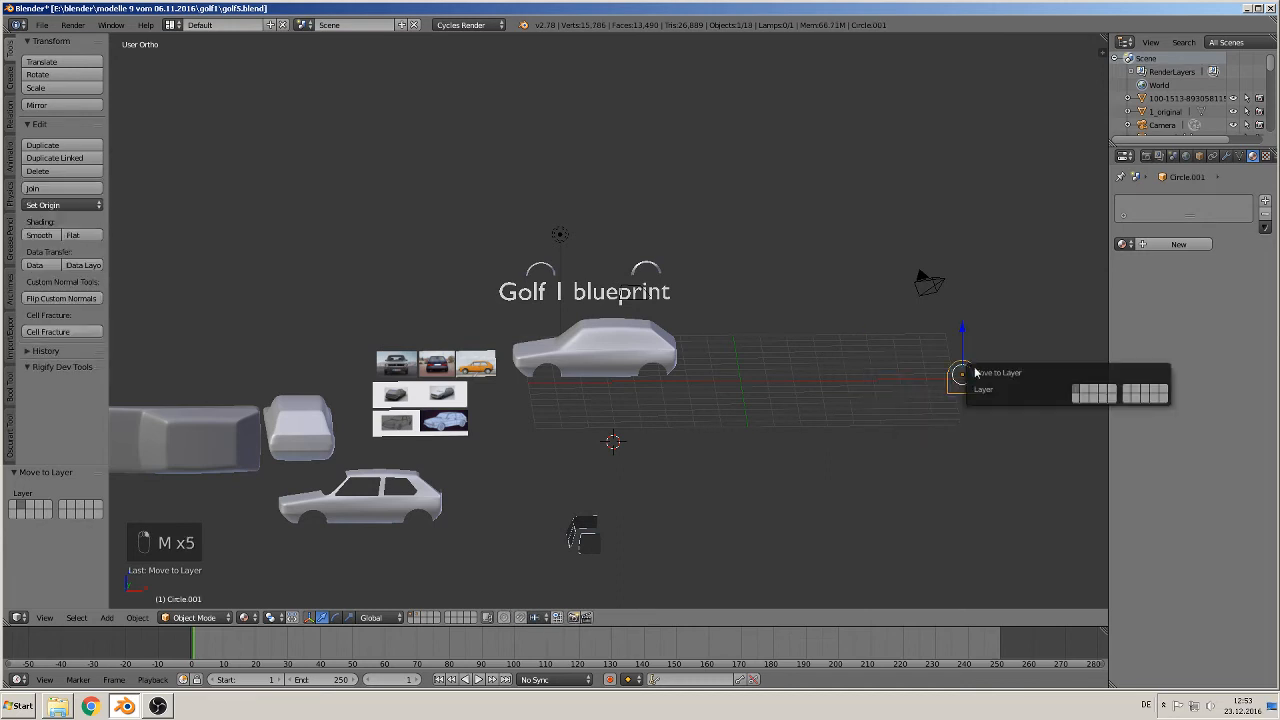
left_click(1084, 389)
Move the front-facing car body copy and the top-view car body copy beside the reference images to layer 2
right_click(390, 503)
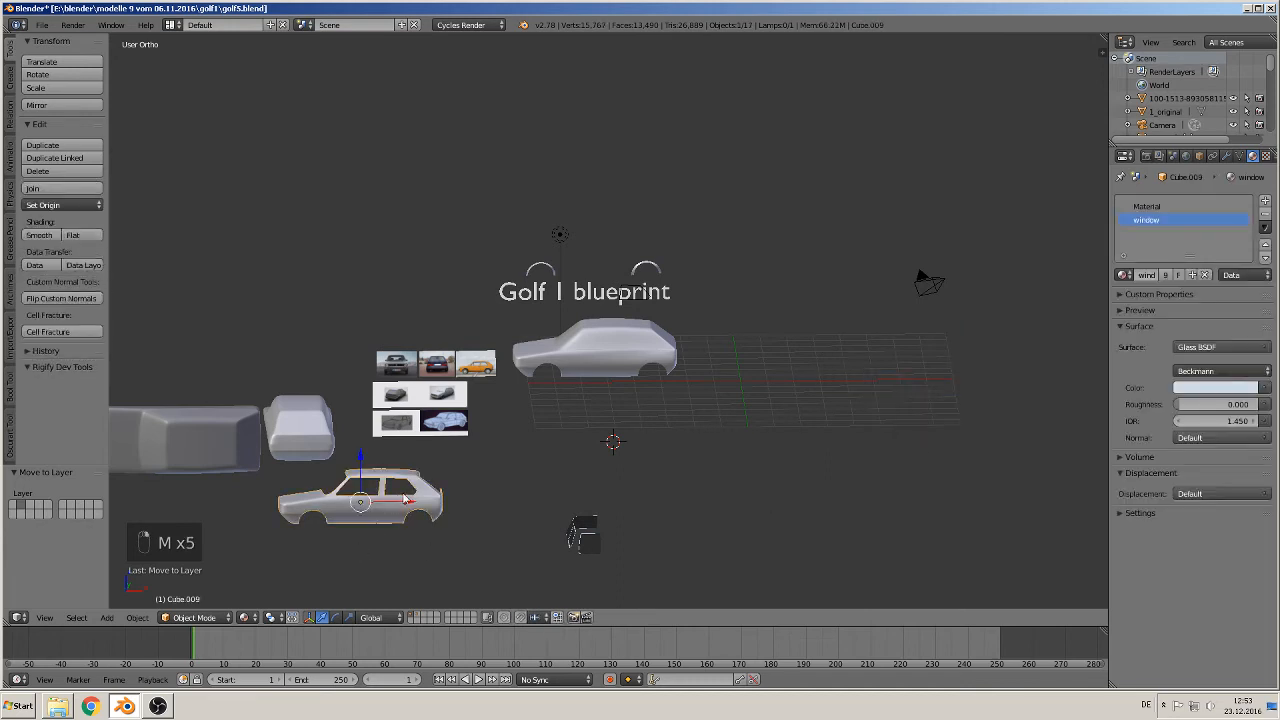
middle_click_drag(523, 457, 584, 415, "shift")
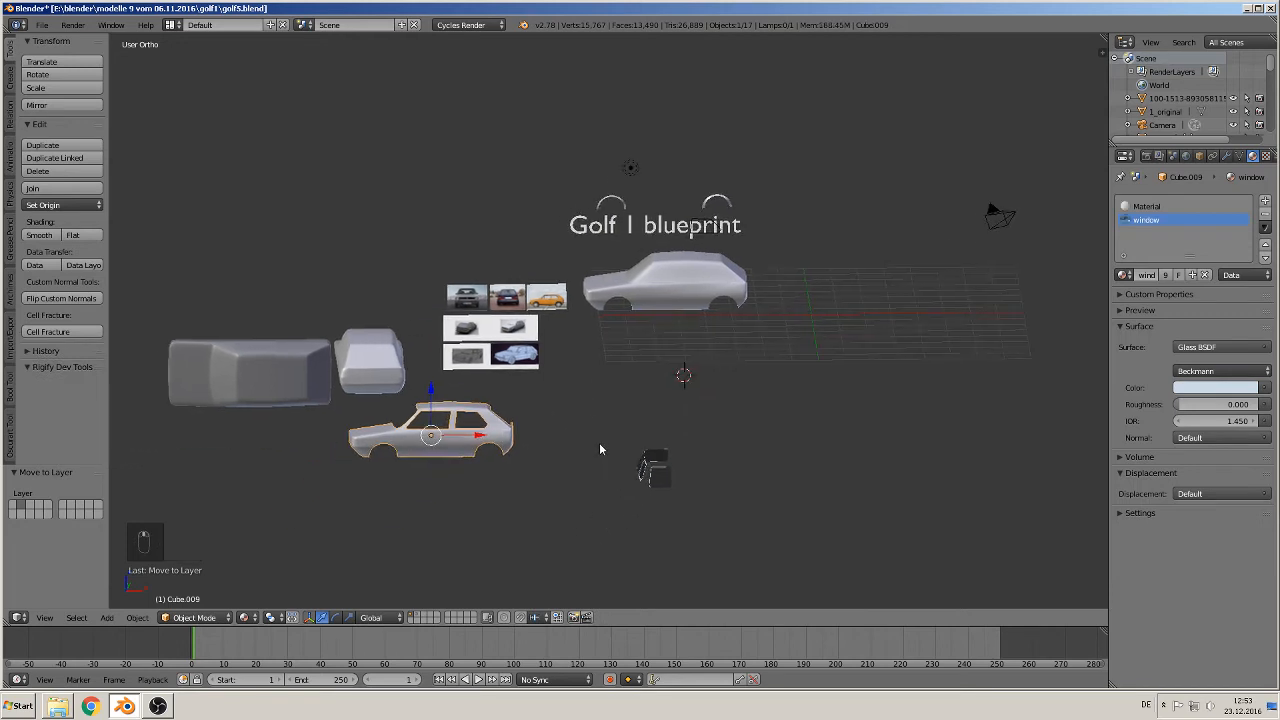
scroll(590, 455, "up", 1)
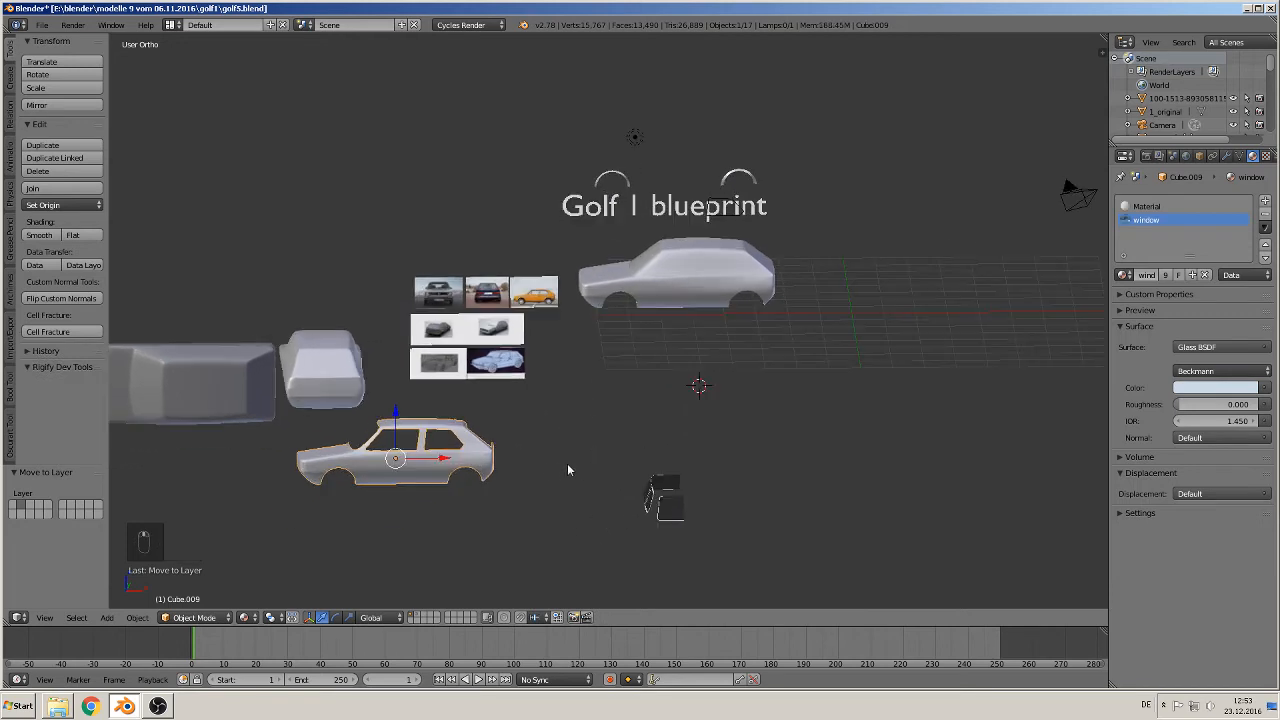
right_click(651, 503)
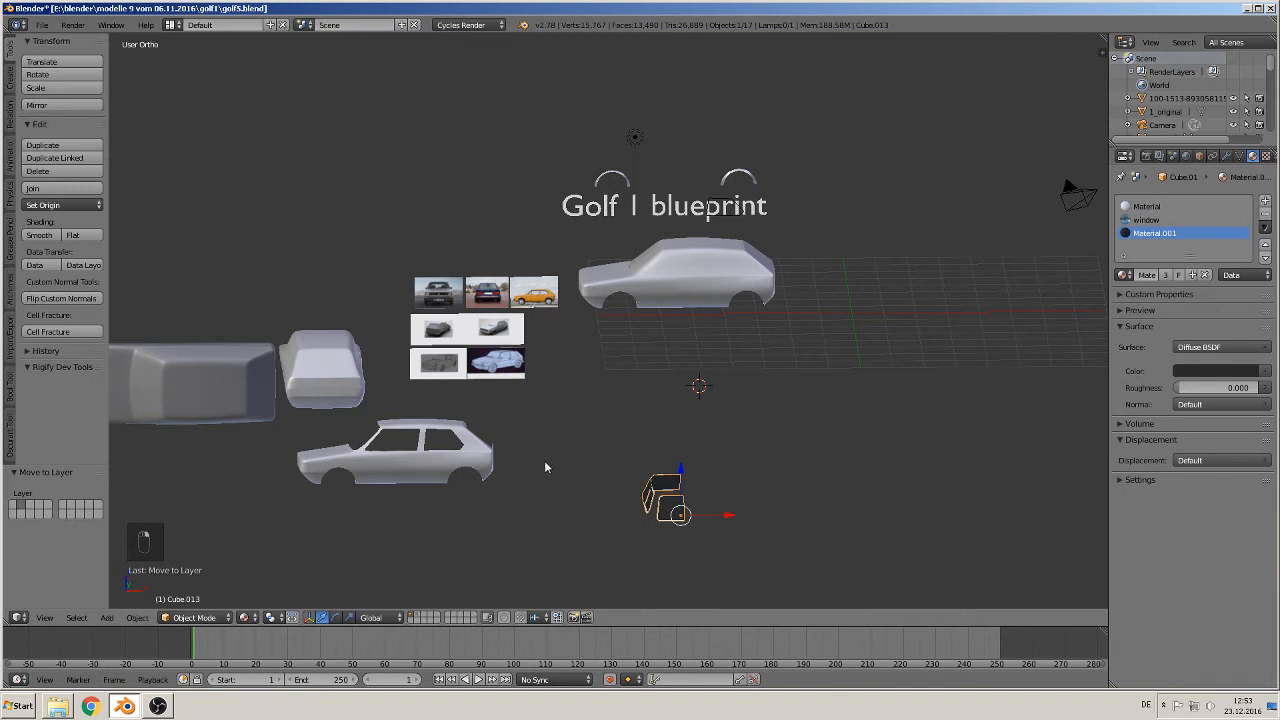
right_click(332, 376)
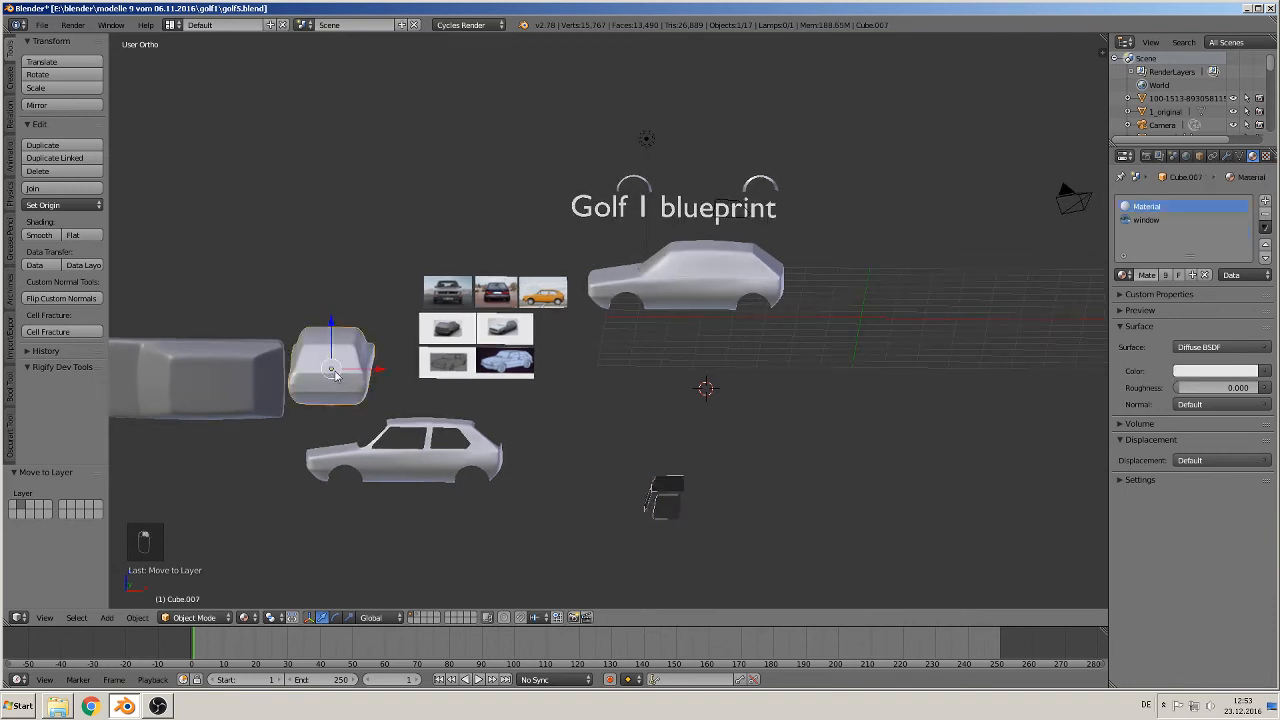
key("m")
key("m")
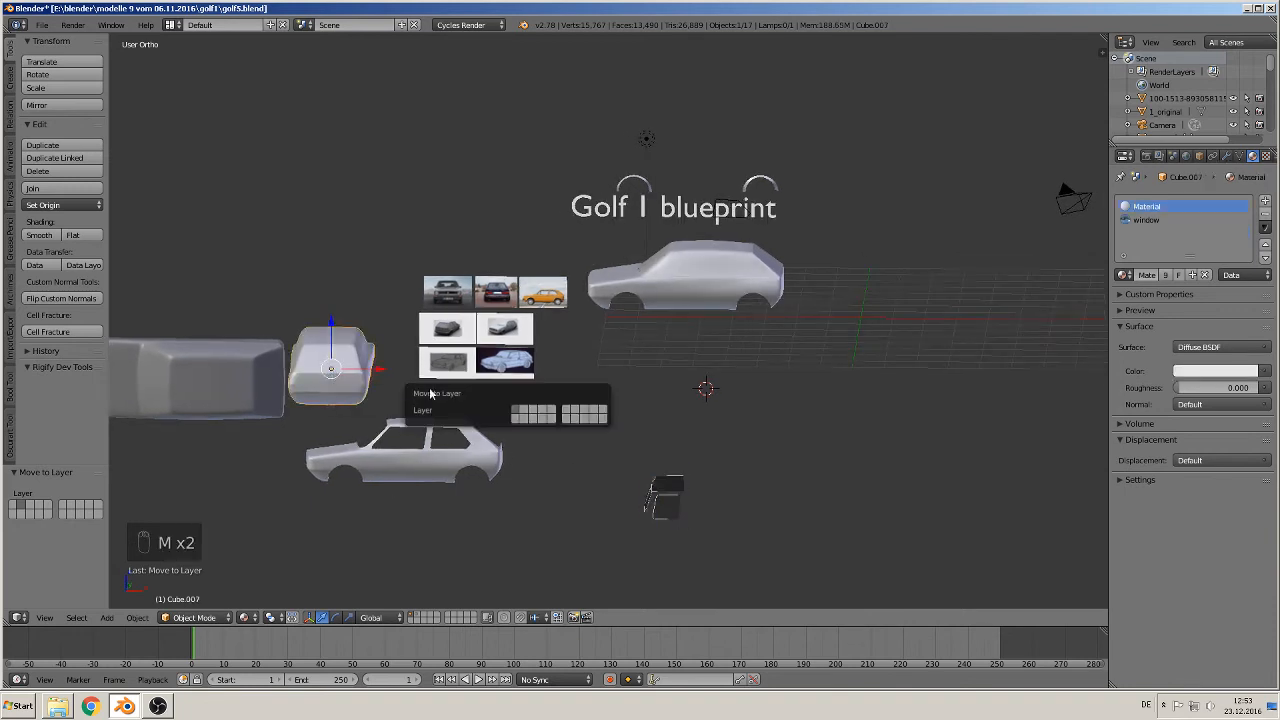
left_click(534, 414)
right_click(190, 382)
key("m")
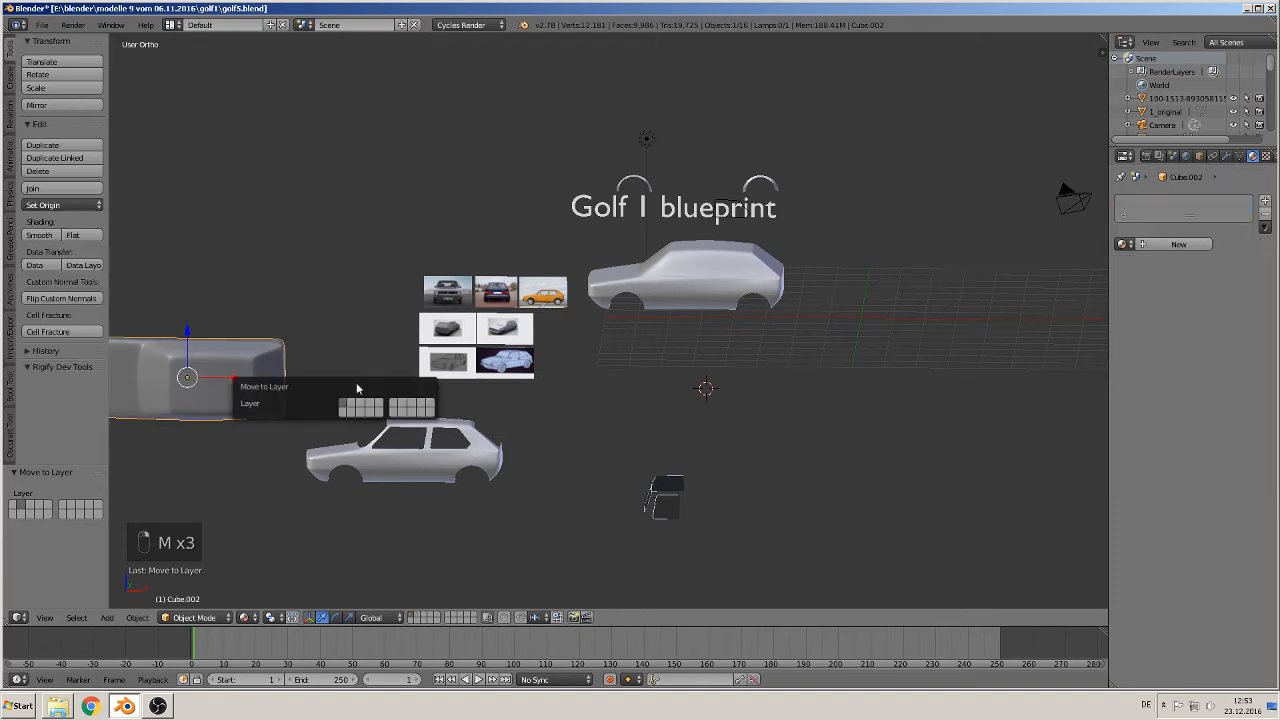
left_click(350, 405)
Move the outline behind the Golf I blueprint title to layer 2 and save the file
scroll(613, 412, "up", 3)
scroll(612, 414, "down", 1)
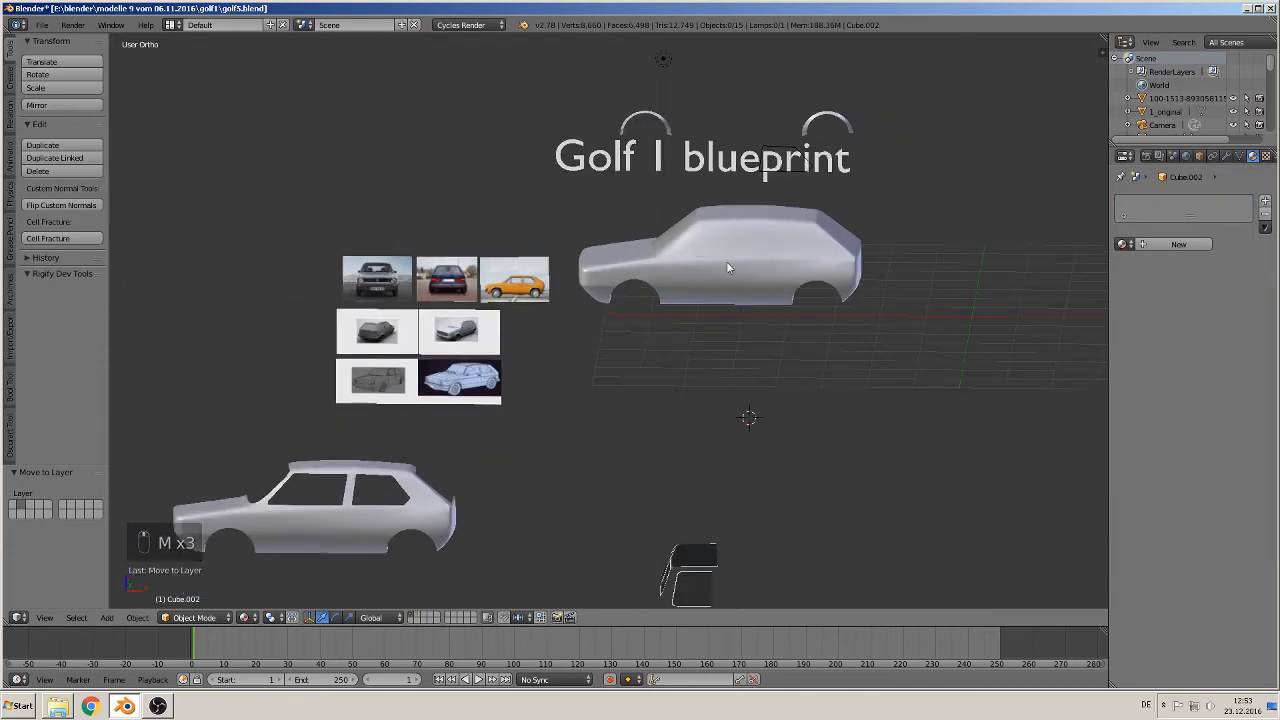
right_click(776, 159)
key("m")
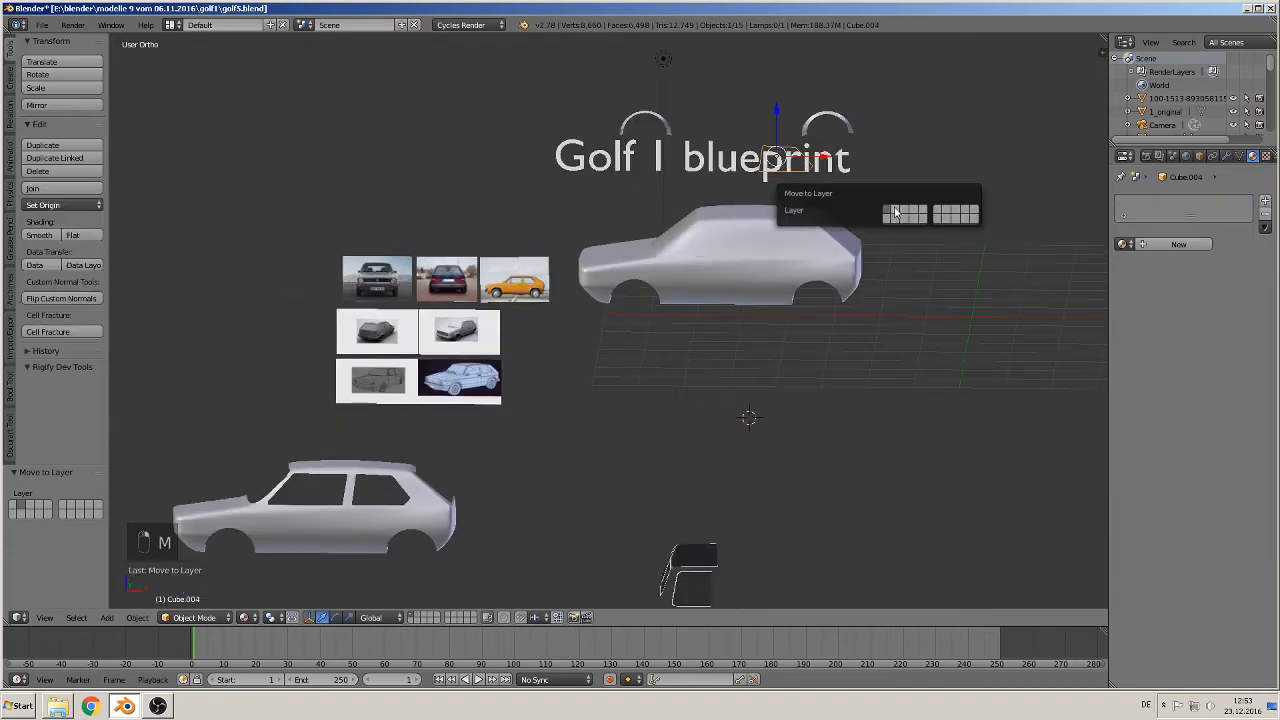
left_click(895, 211)
scroll(781, 383, "down", 3)
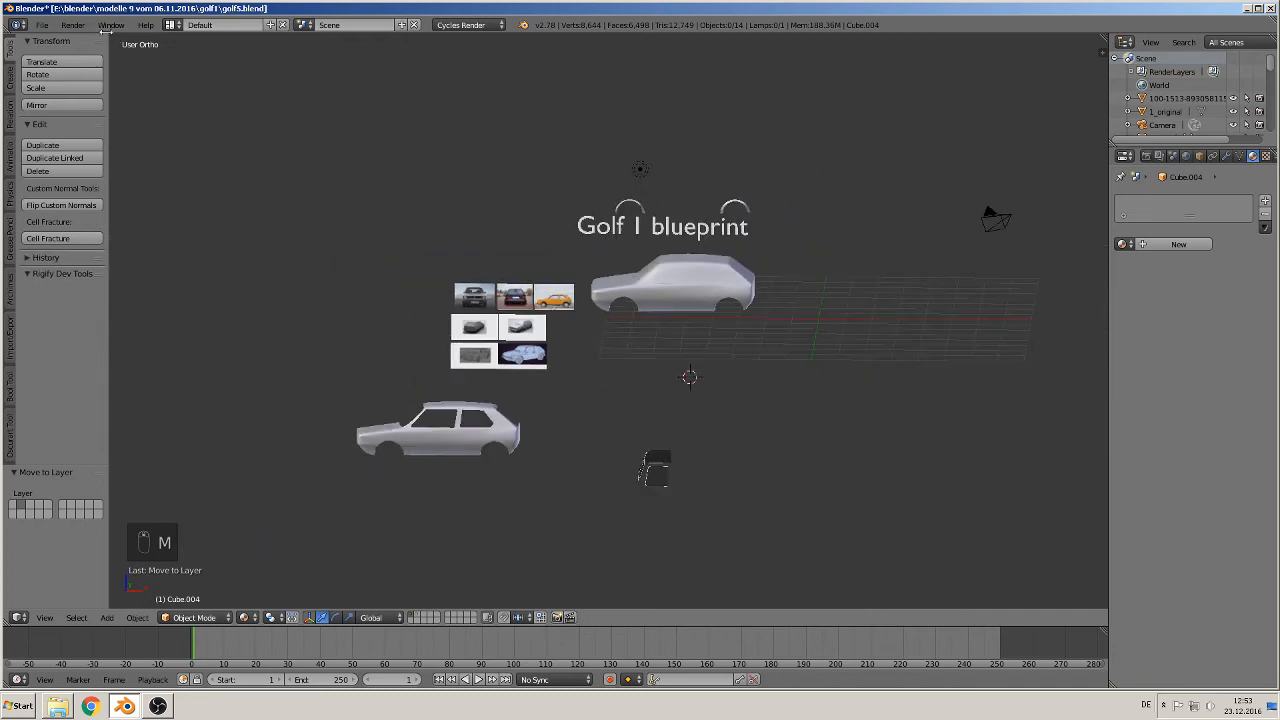
left_click(42, 24)
left_click(45, 127)
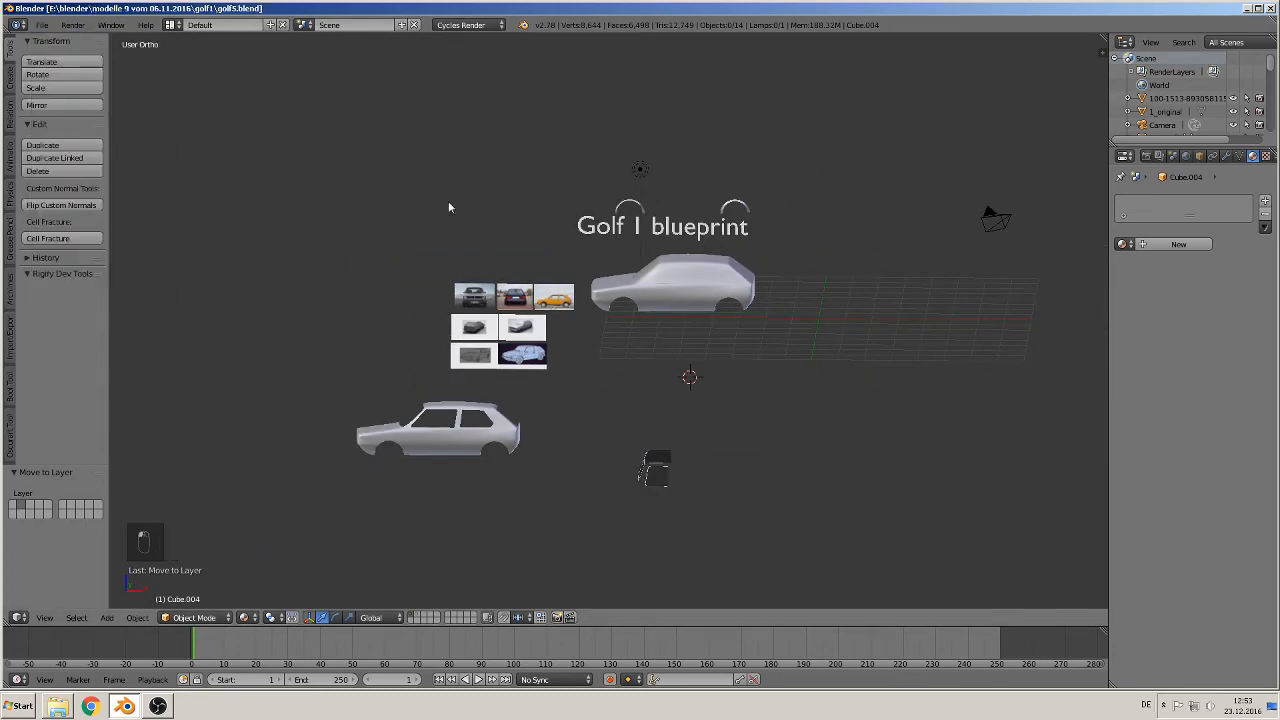
Add a new material named "silver" in an additional slot on the separate windows object
key("KP_1")
scroll(716, 406, "up", 6)
right_click(631, 314)
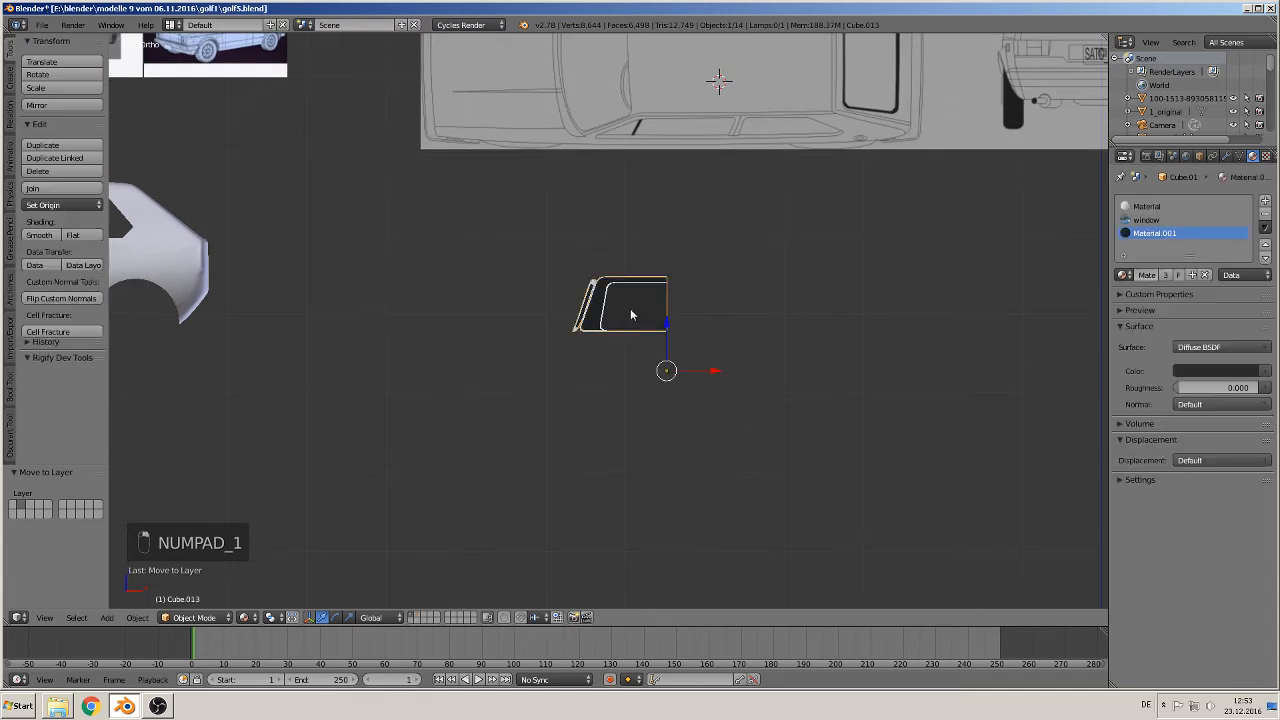
scroll(631, 314, "up", 7)
middle_click_drag(637, 357, 703, 372)
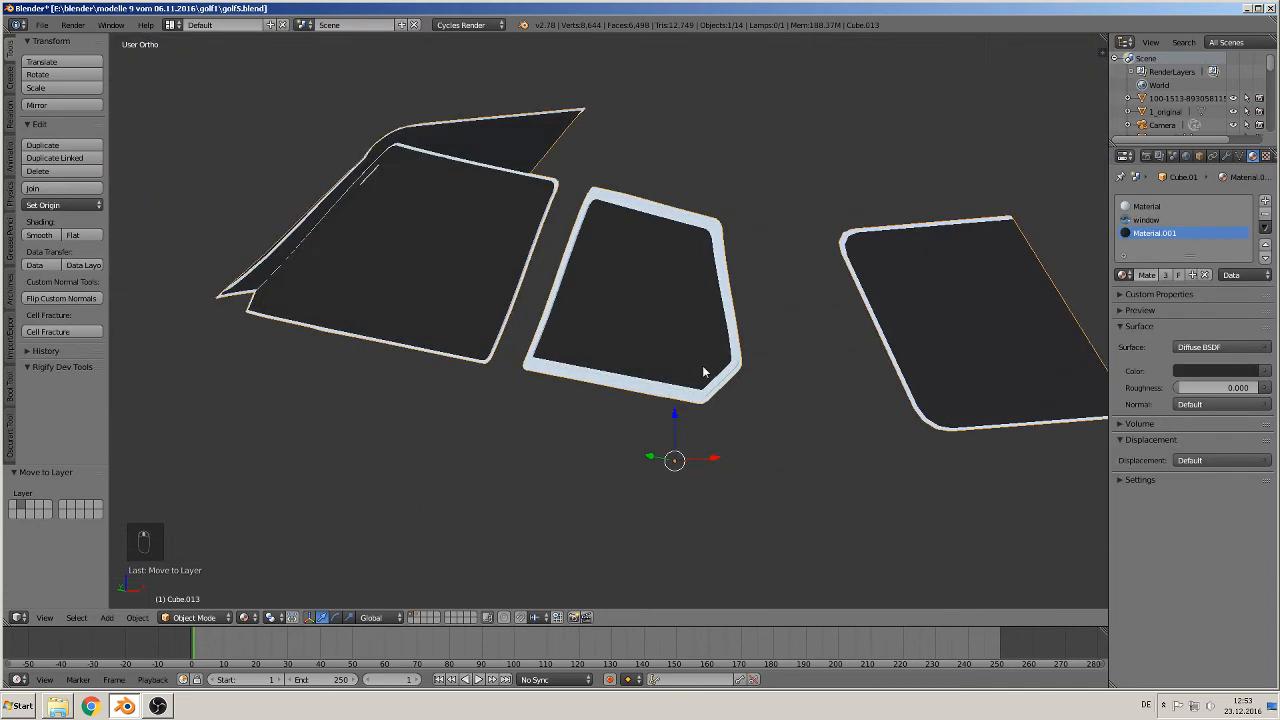
middle_click_drag(860, 336, 702, 368, "shift")
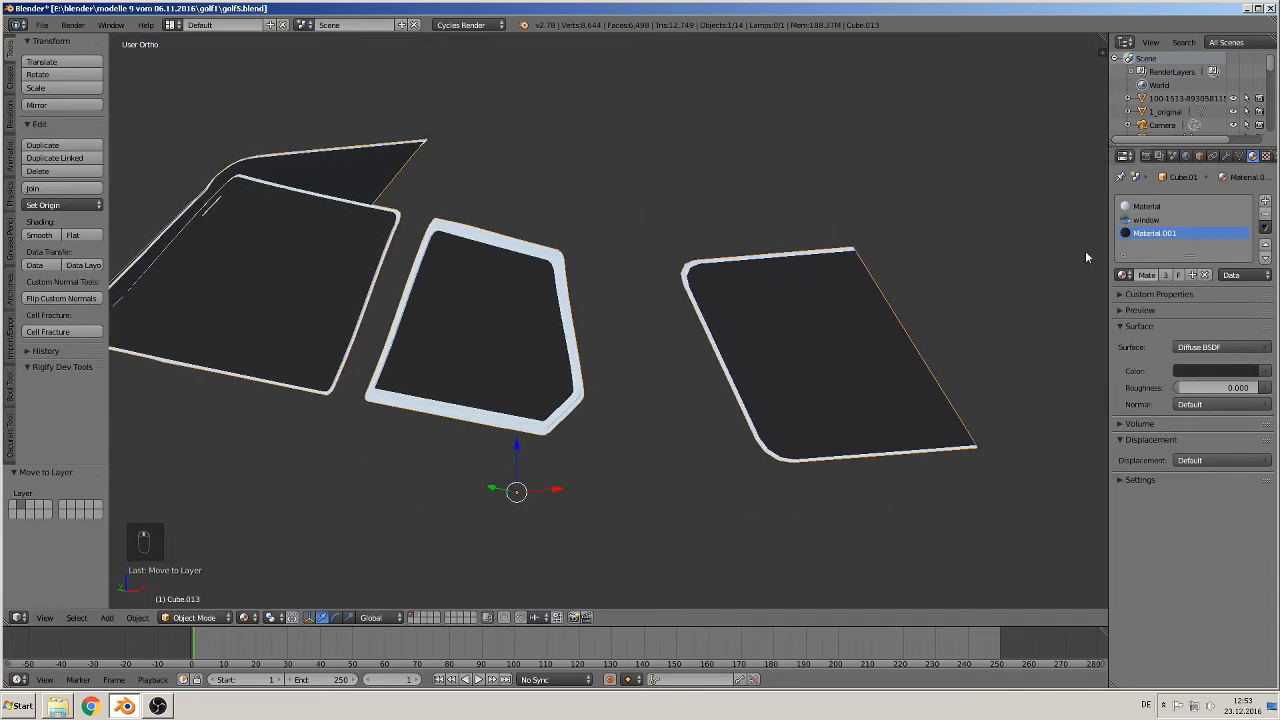
left_click(1265, 200)
left_click(1168, 276)
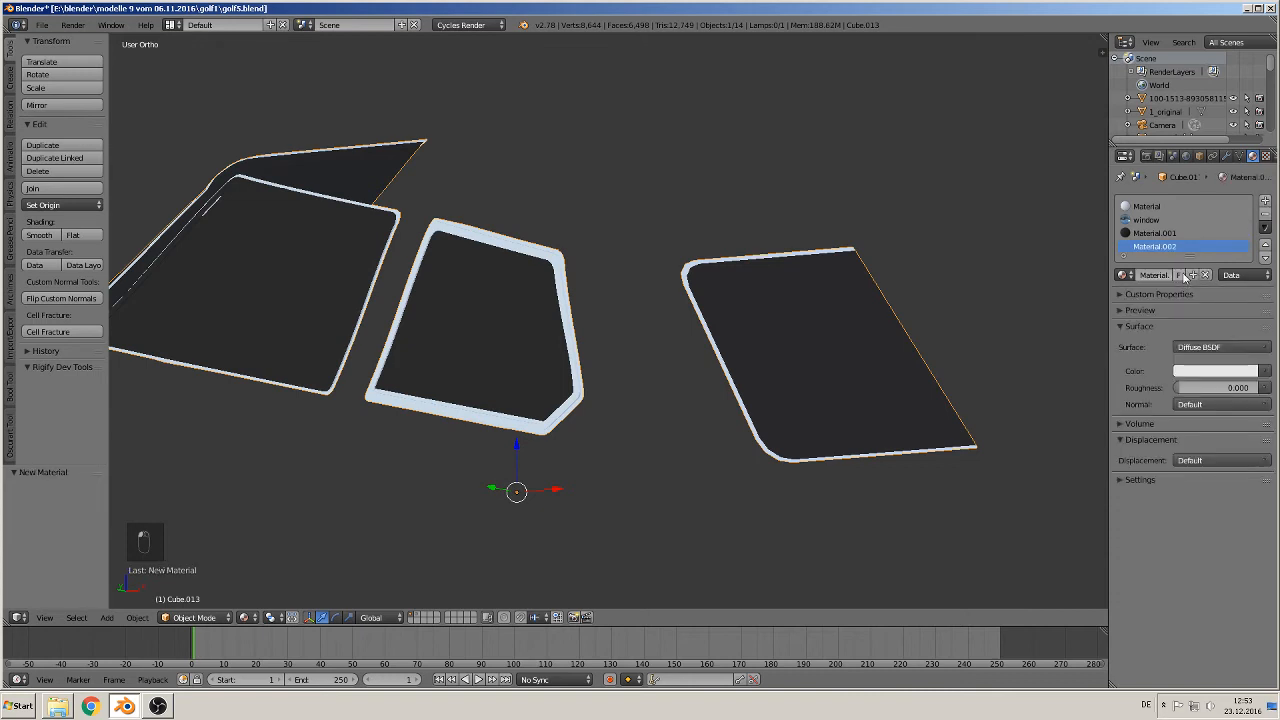
left_click(1156, 275)
type("silver")
key("Return")
Show the silver material's preview and set its surface shader to Glossy BSDF
left_click(1119, 311)
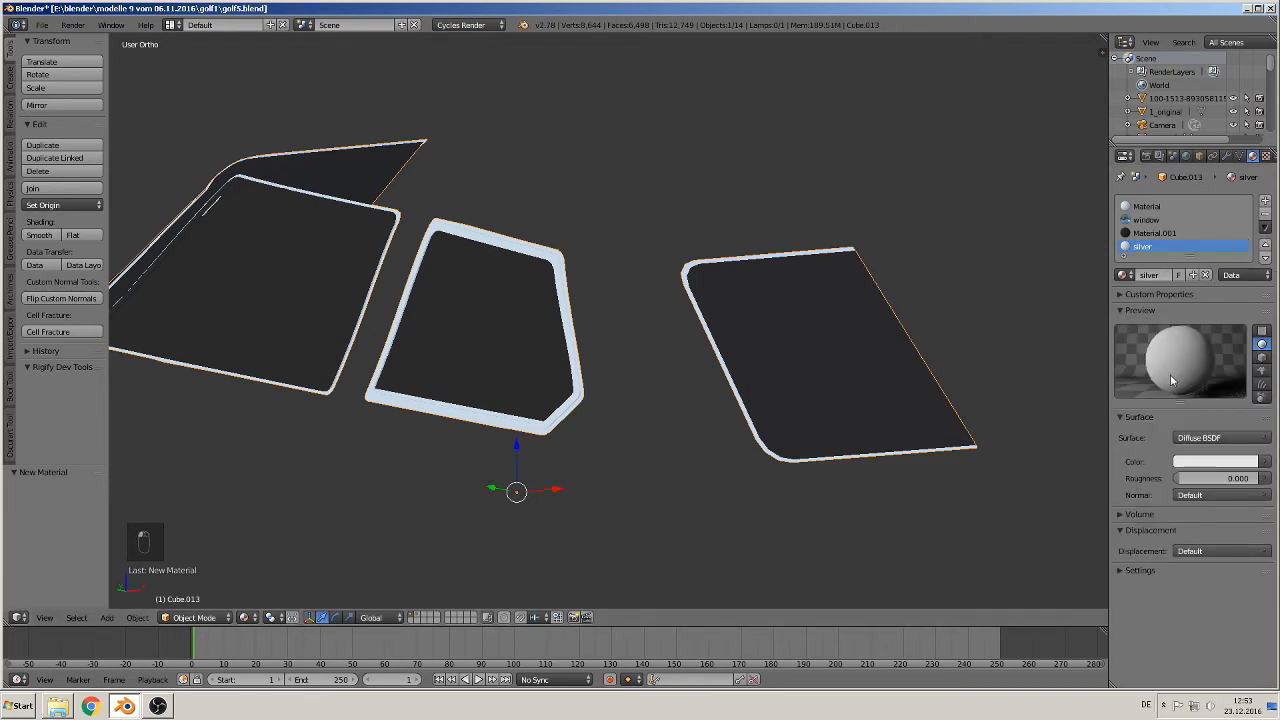
left_click(1196, 441)
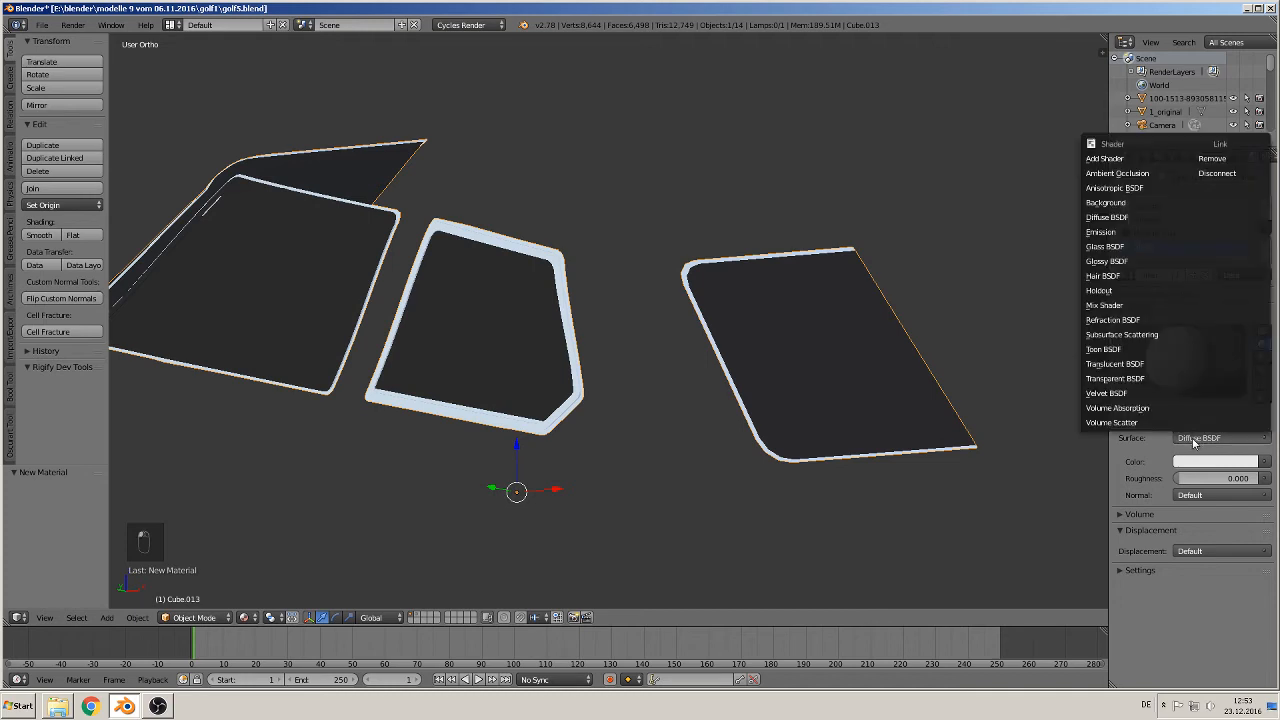
left_click(1143, 261)
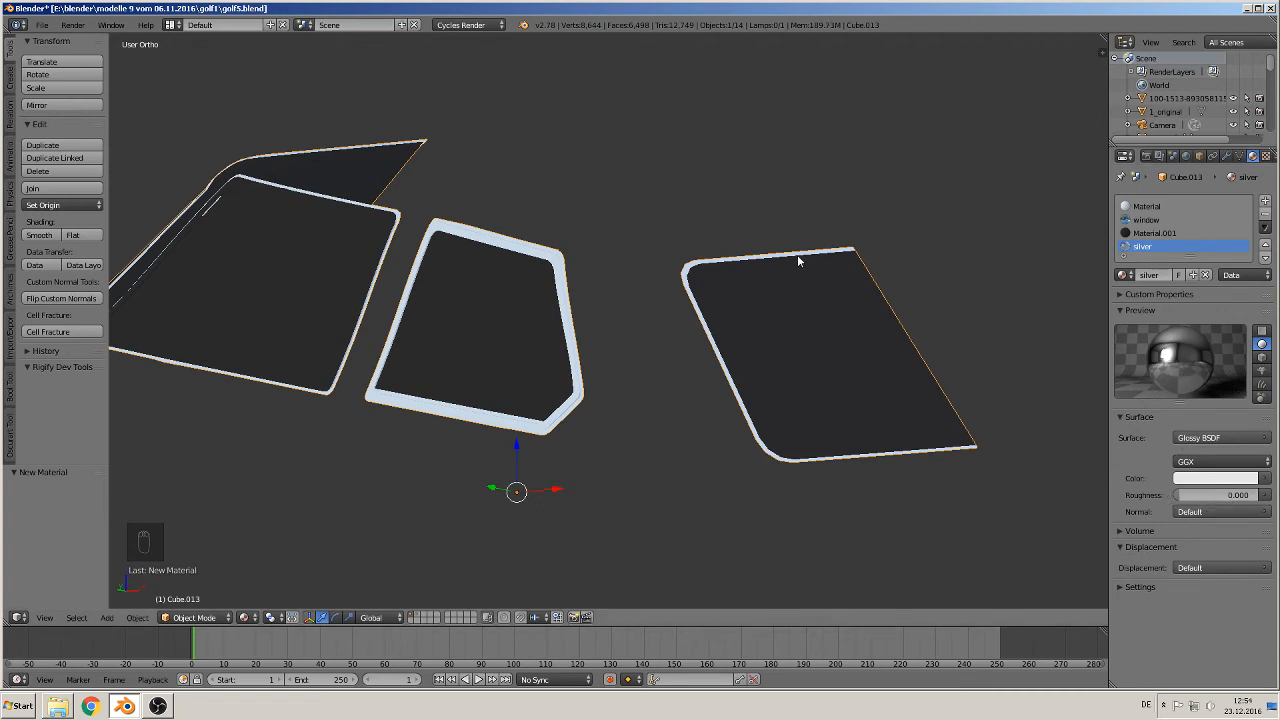
Examine the chrome trim around the windscreen, grille and bumpers in the front and rear reference photos
scroll(702, 376, "down", 6)
middle_click_drag(430, 330, 968, 431, "shift")
middle_click_drag(737, 314, 885, 511, "shift")
key("KP_1")
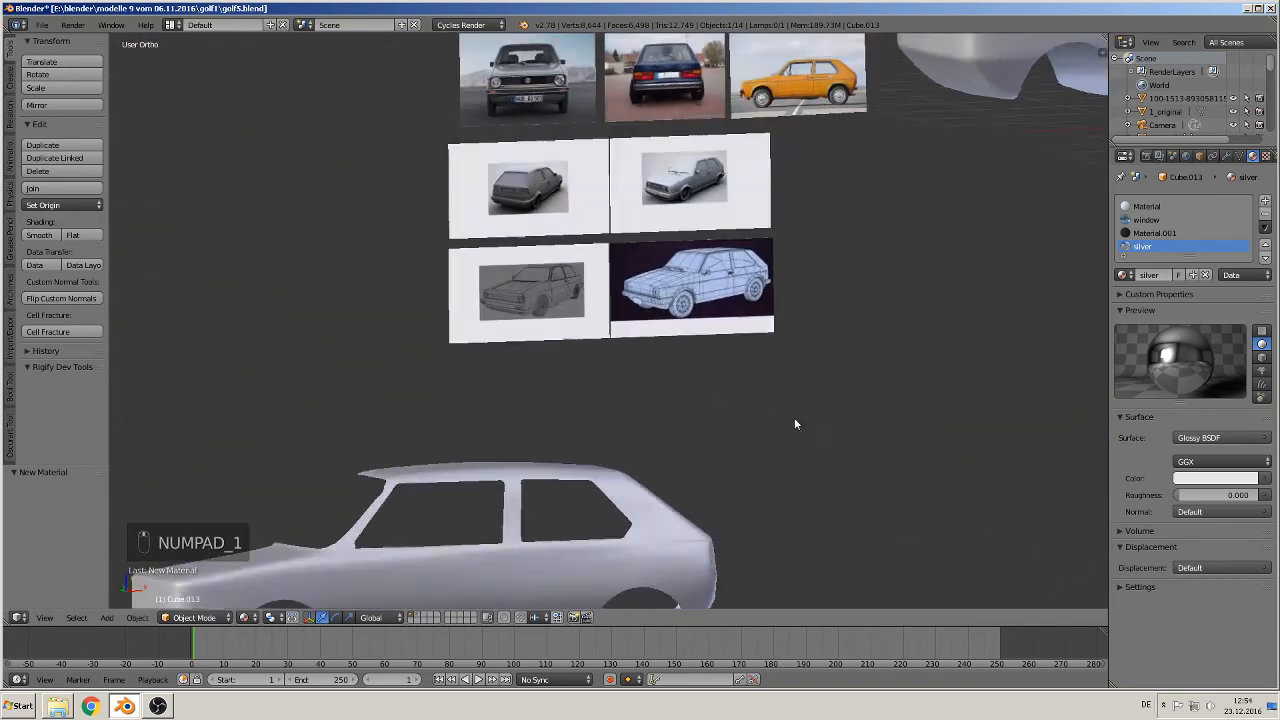
scroll(706, 289, "up", 5)
scroll(552, 423, "up", 4)
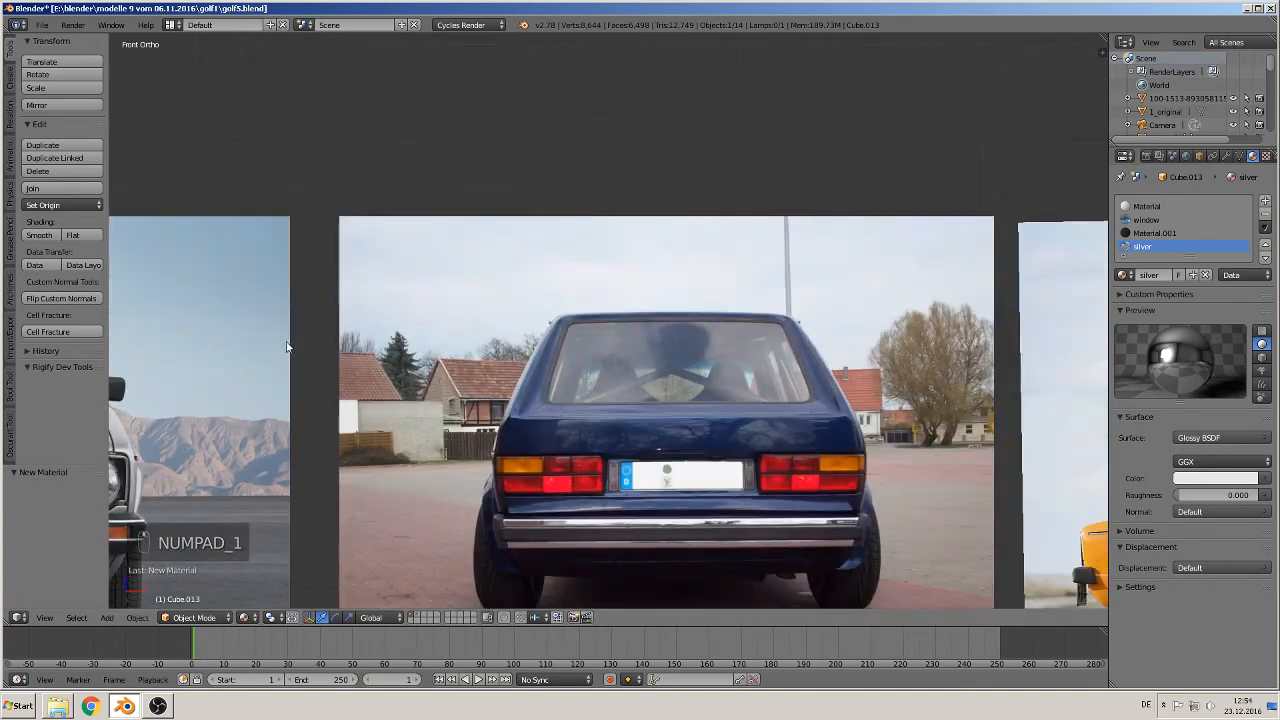
middle_click_drag(289, 346, 790, 337, "shift")
scroll(790, 337, "down", 1)
scroll(466, 407, "up", 8)
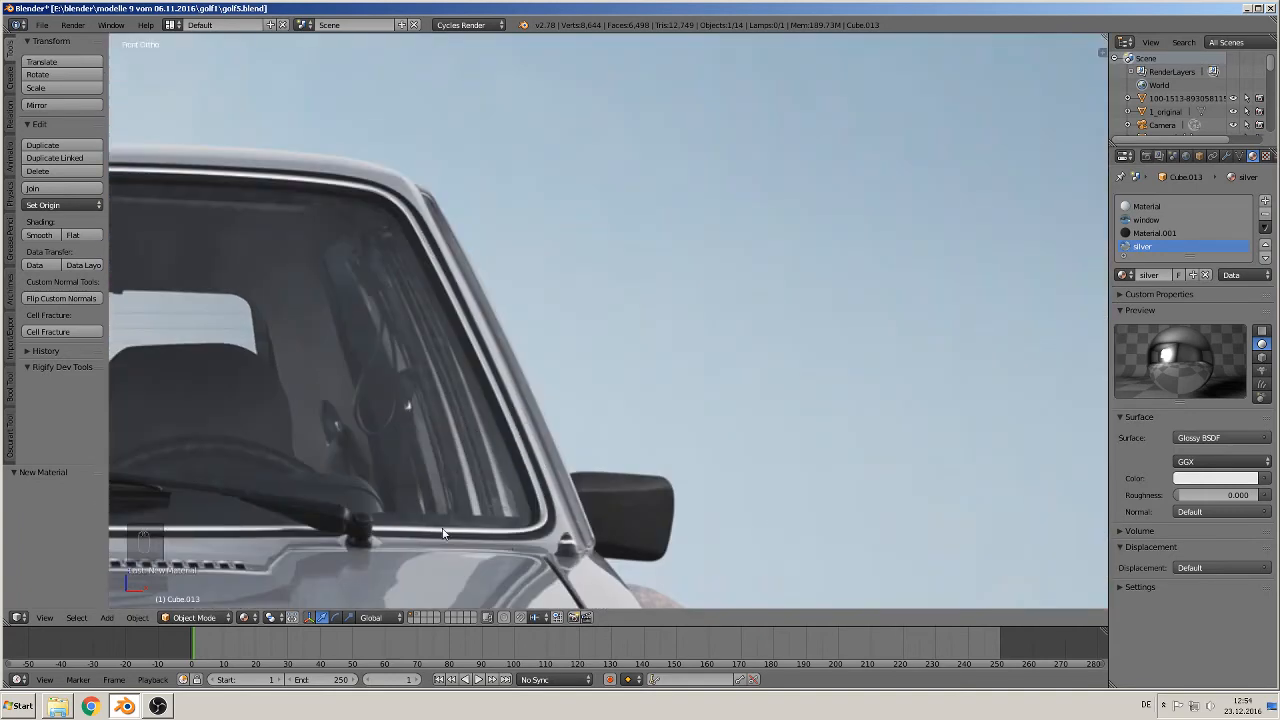
scroll(650, 560, "down", 3)
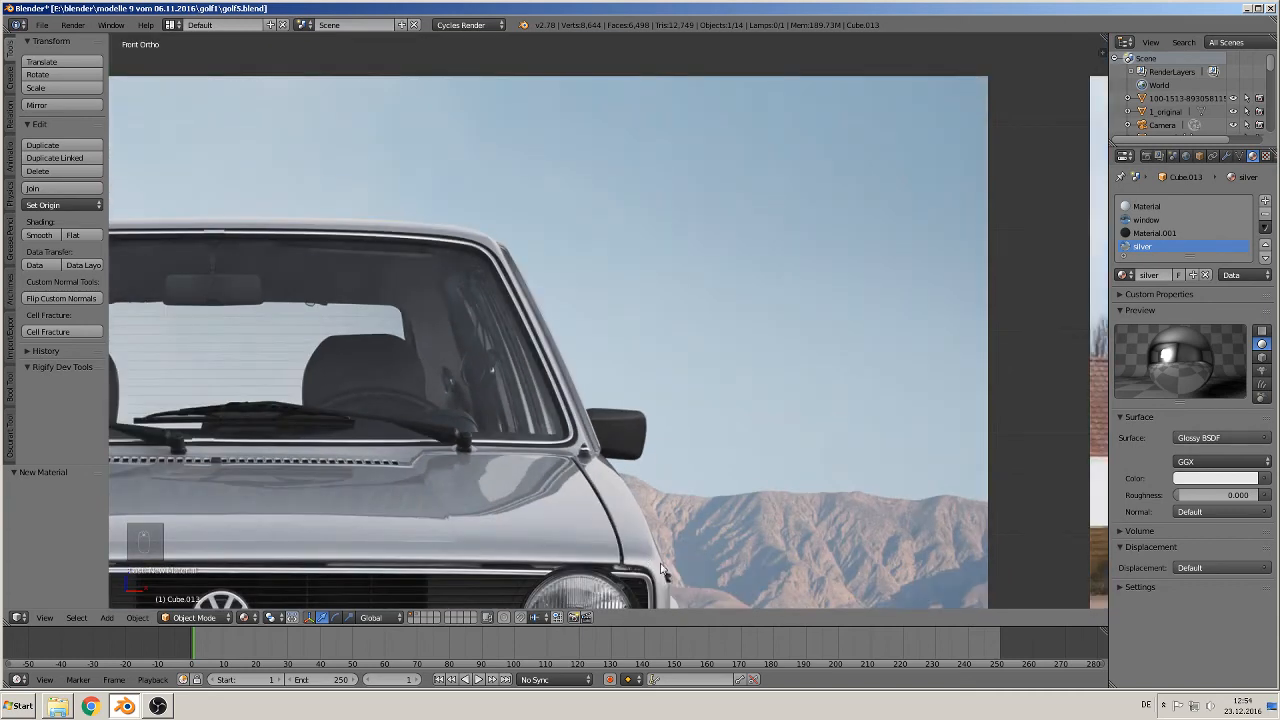
middle_click_drag(660, 565, 486, 321, "shift")
scroll(404, 378, "up", 2)
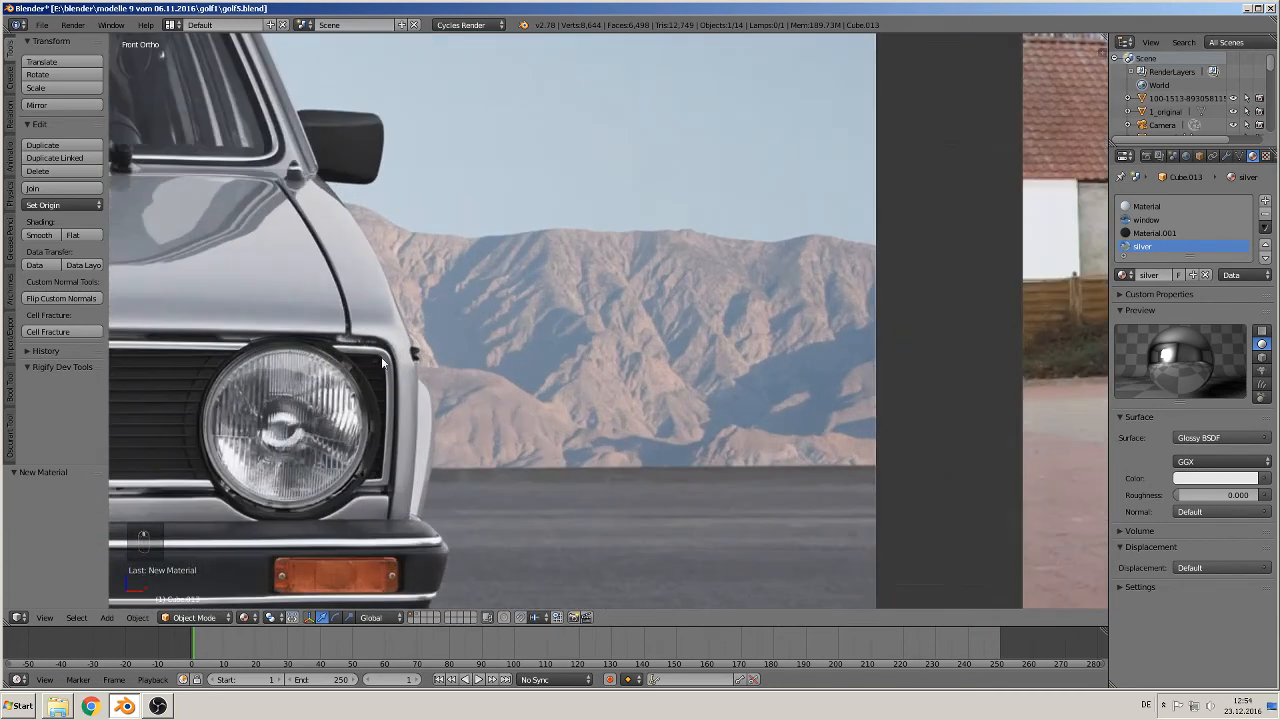
scroll(560, 464, "down", 5)
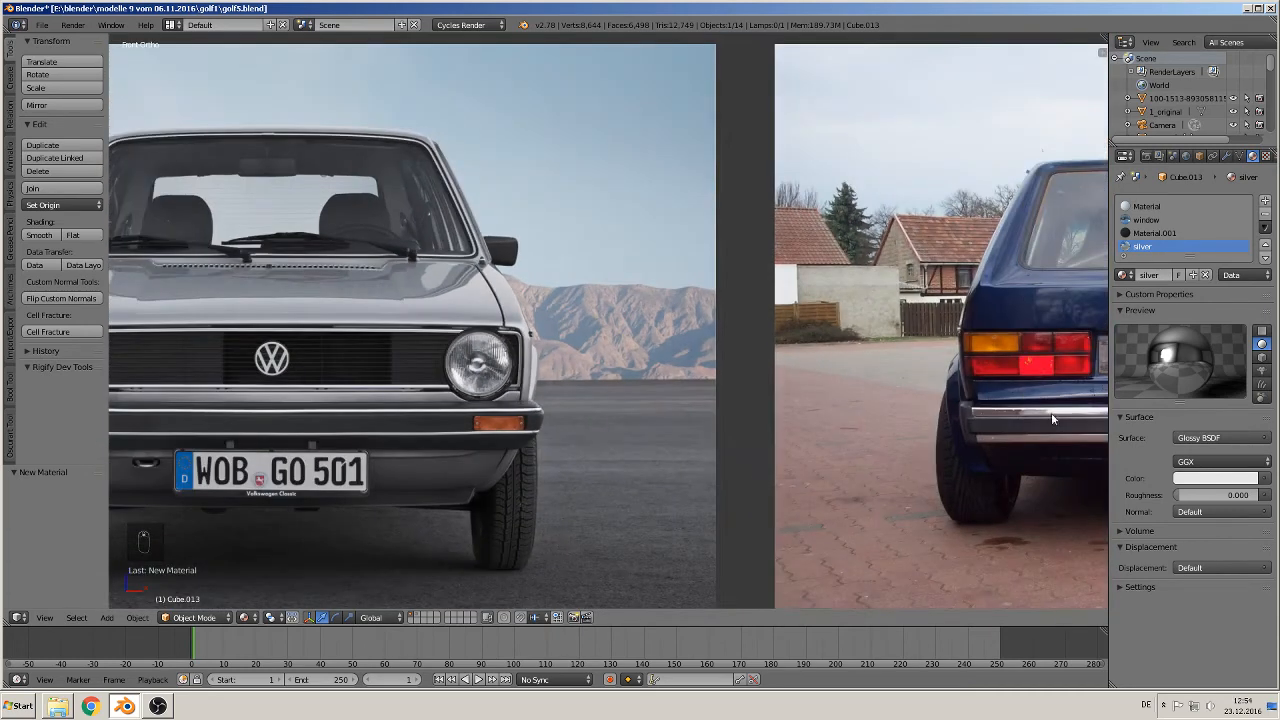
middle_click_drag(1051, 416, 578, 274, "shift")
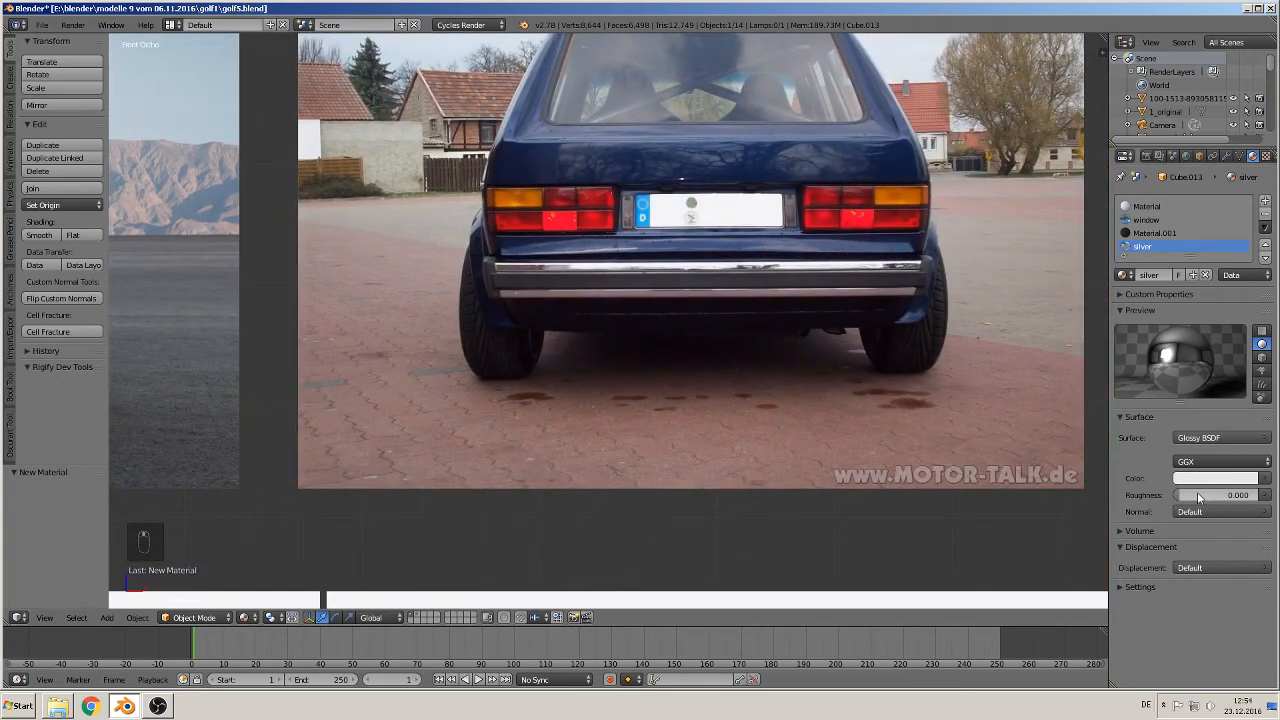
Set the silver material's roughness to about 0.092
left_click(1198, 497)
left_click_drag(1198, 497, 1190, 497)
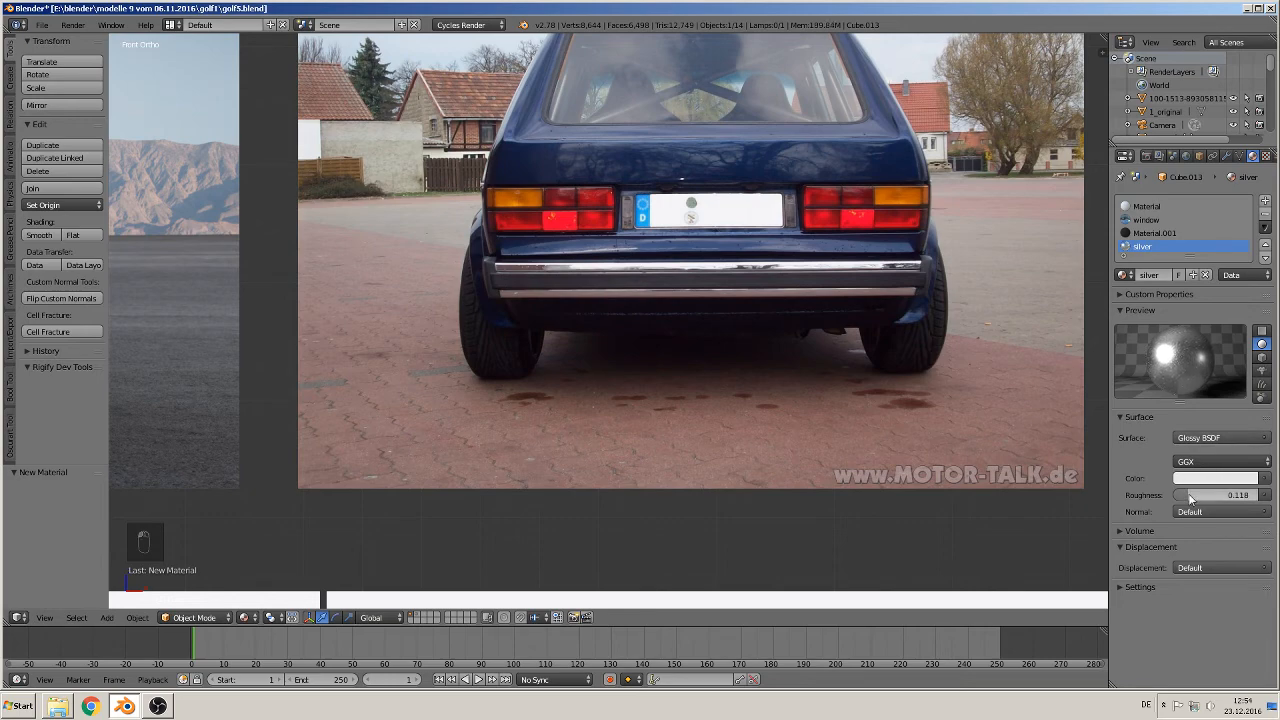
key("ctrl+z")
Assign the window material to the selected inner glass faces of the rear window in Edit Mode
scroll(947, 418, "down", 7)
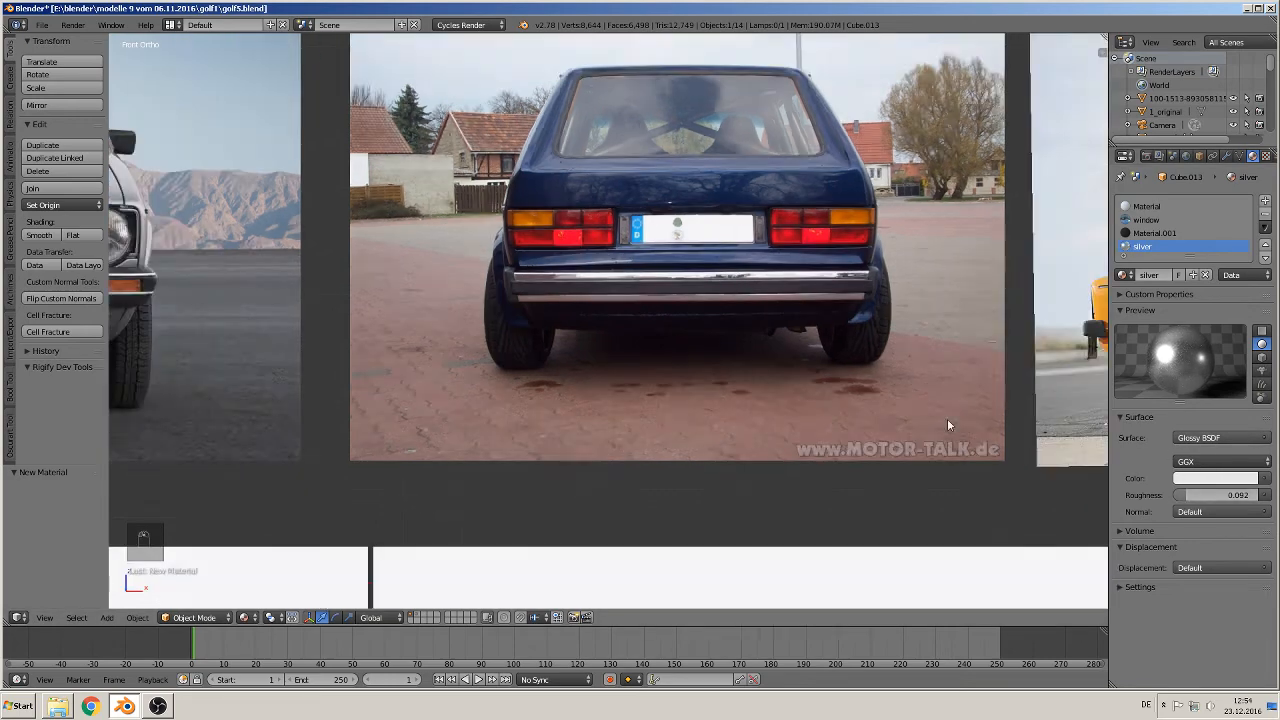
middle_click_drag(930, 424, 252, 384, "shift")
scroll(488, 371, "down", 7)
middle_click_drag(727, 416, 612, 92, "shift")
scroll(706, 445, "up", 7)
scroll(690, 219, "up", 6)
middle_click_drag(735, 248, 543, 271, "shift")
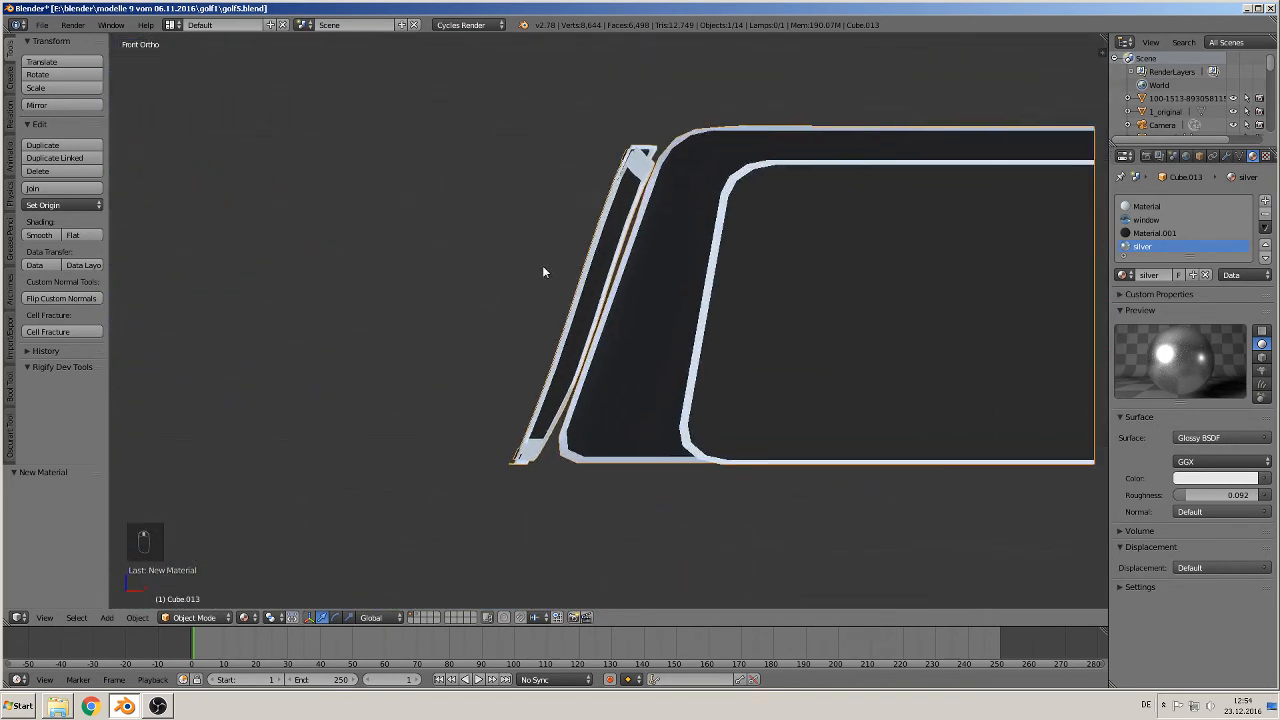
scroll(663, 317, "up", 3)
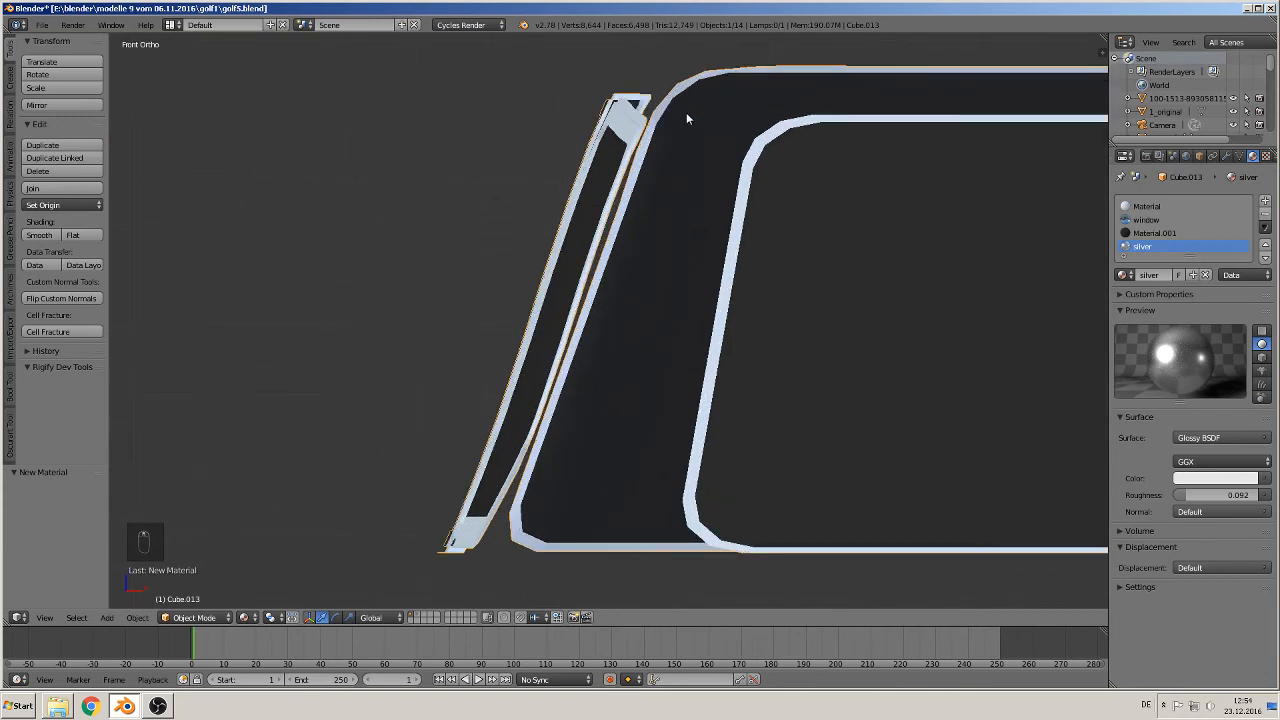
key("Tab")
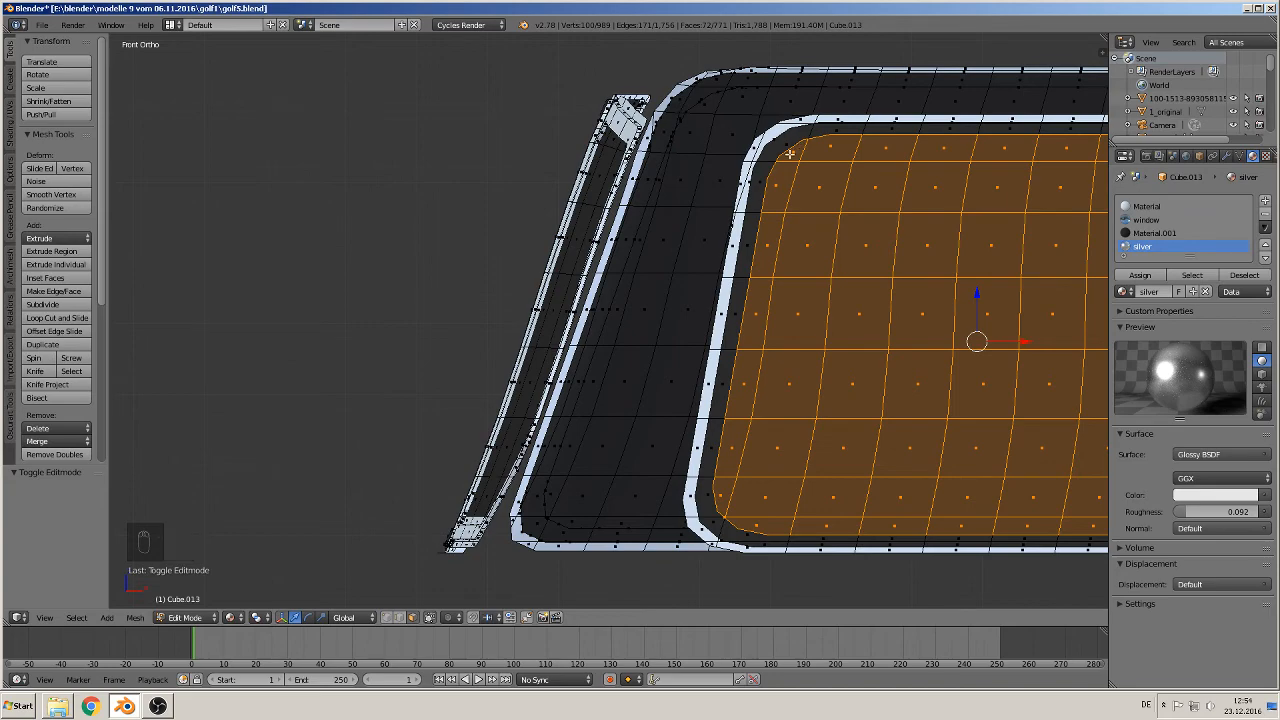
middle_click_drag(786, 167, 809, 209)
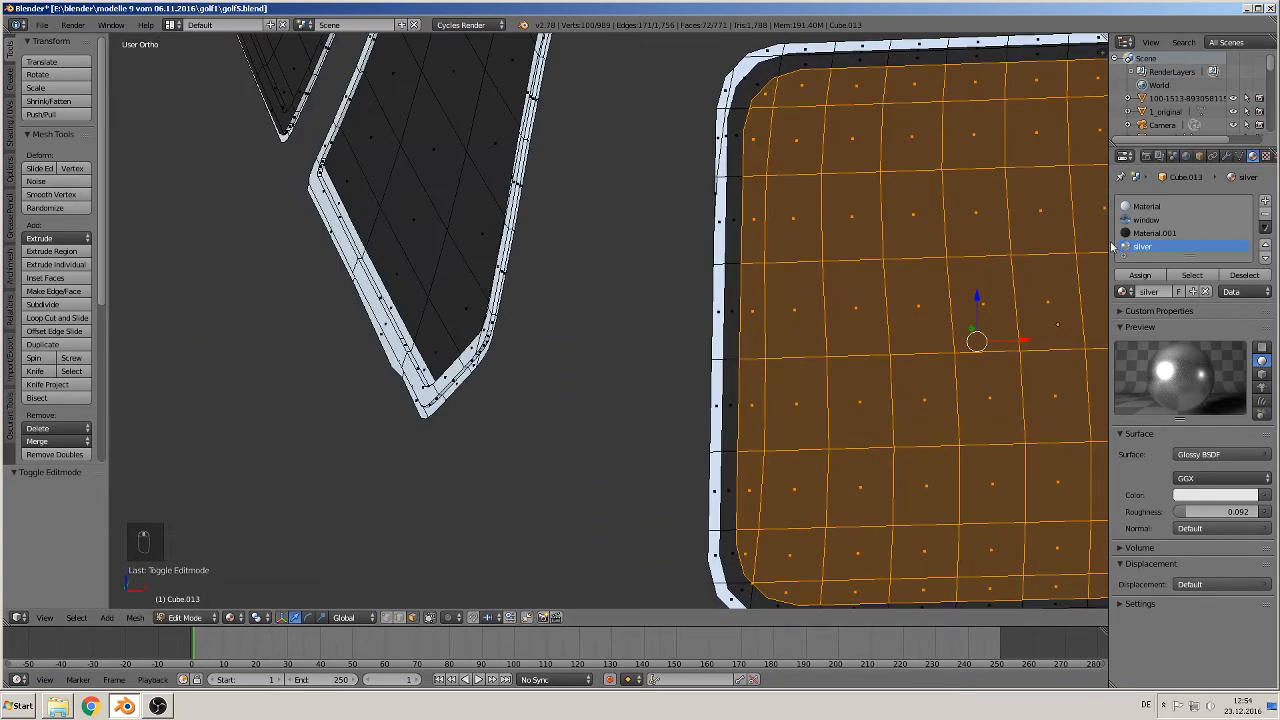
left_click(1146, 219)
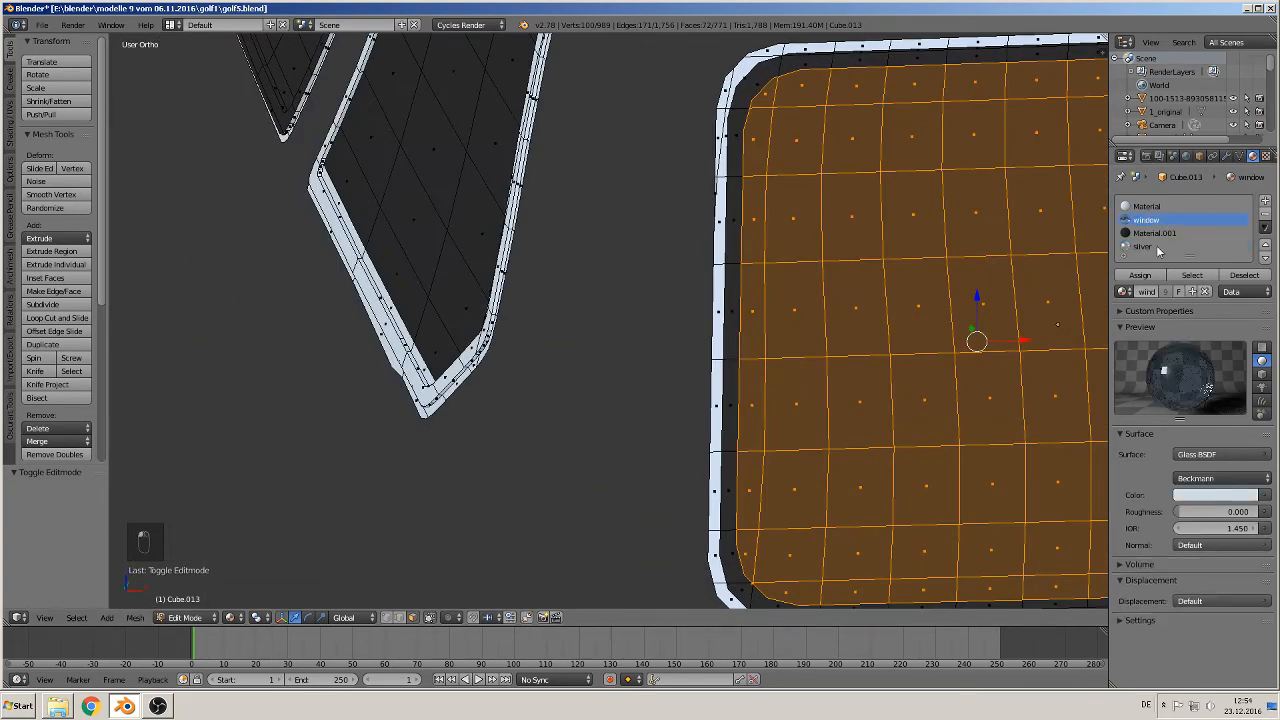
left_click(1140, 275)
Select the black inner trim faces around the rear window's upper corner and along the first part of its top edge
middle_click_drag(796, 191, 707, 269, "shift")
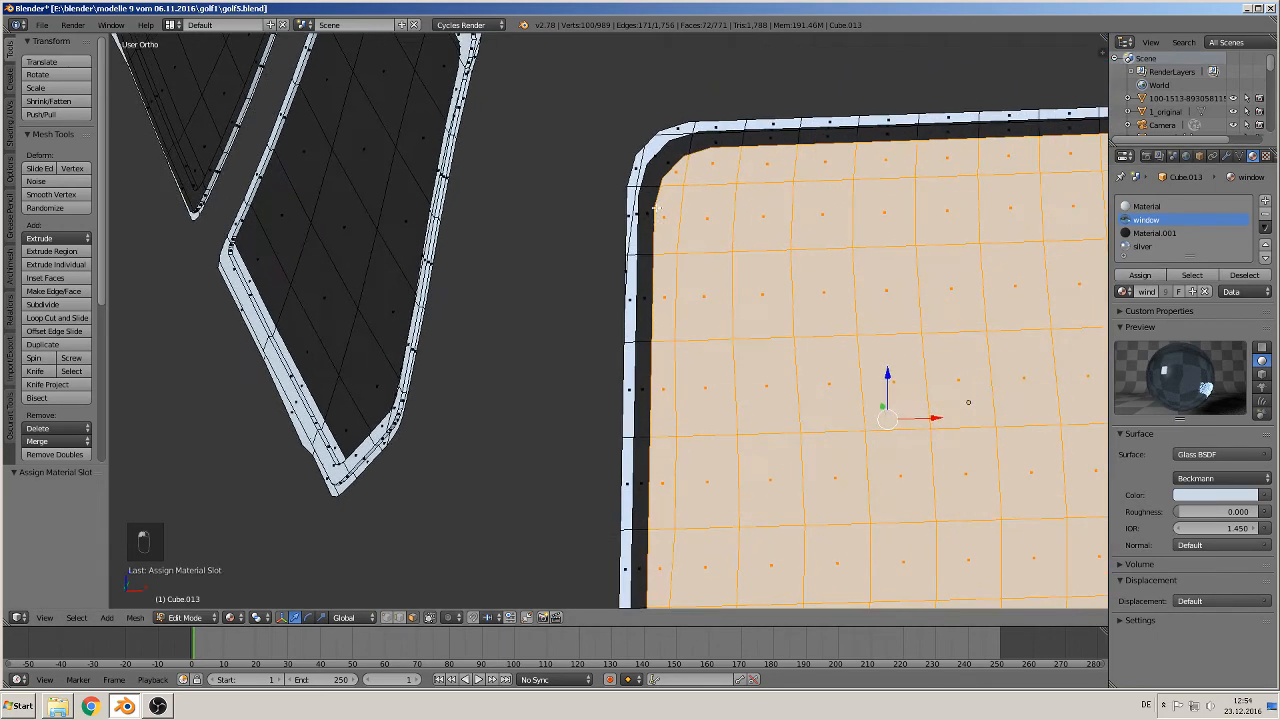
left_click(1152, 232)
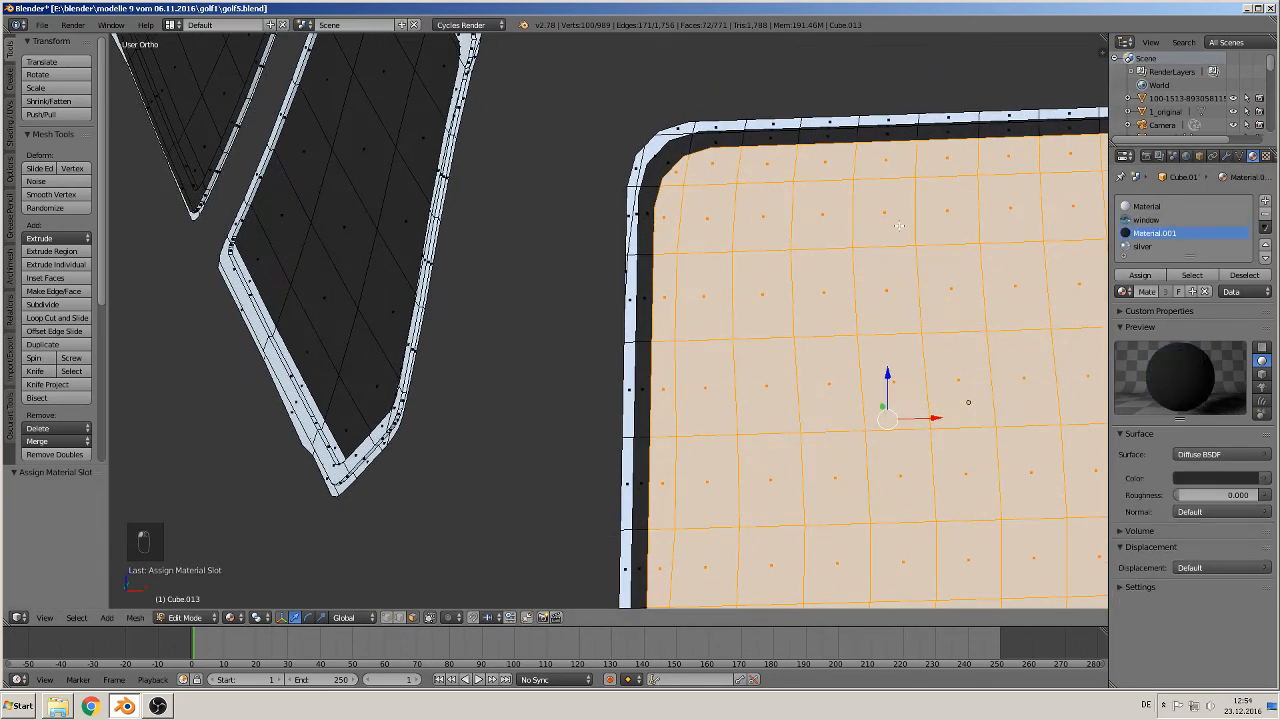
scroll(806, 243, "down", 4)
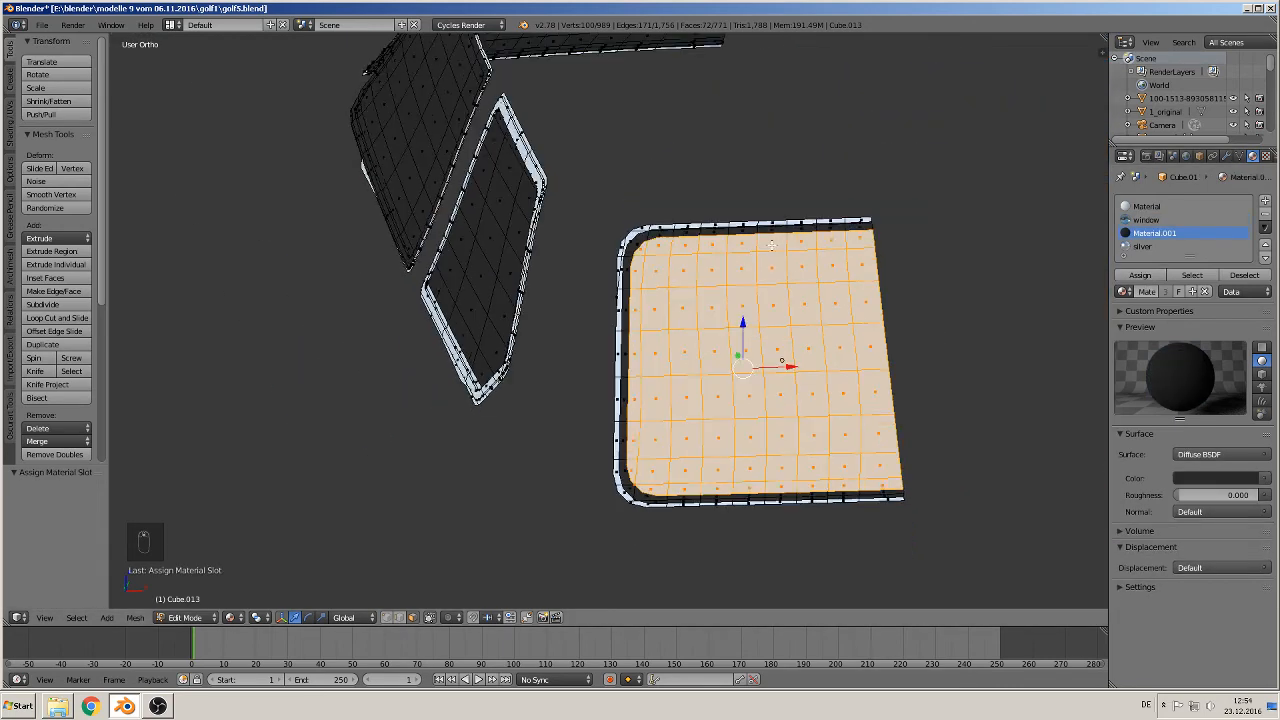
scroll(728, 185, "up", 4)
right_click(672, 157)
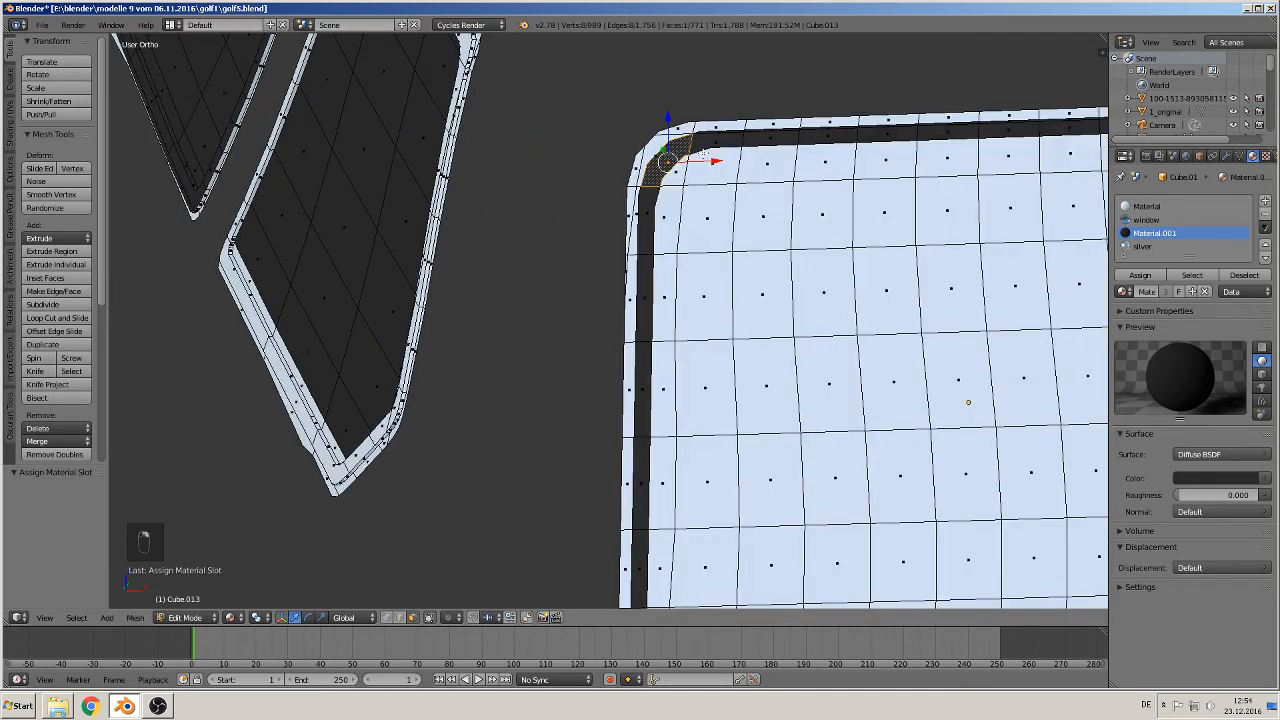
right_click(731, 141, "shift")
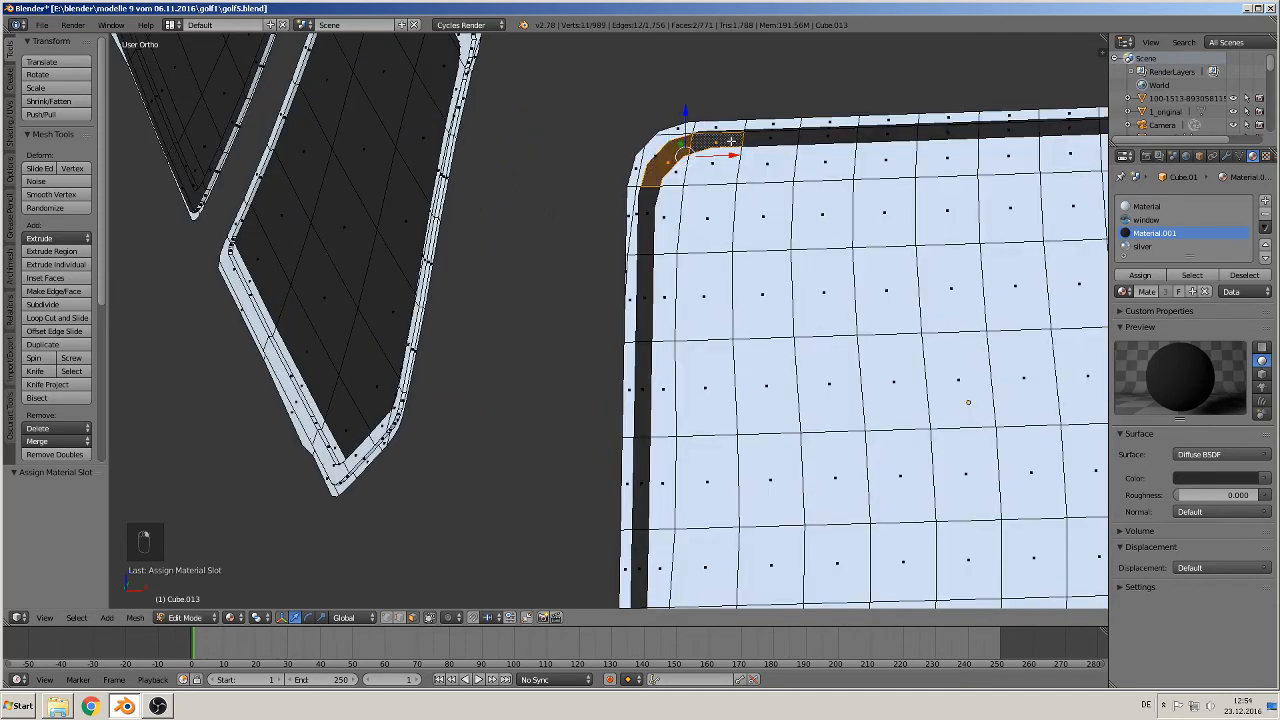
right_click(773, 148, "shift")
right_click(820, 140, "shift")
scroll(846, 142, "up", 4)
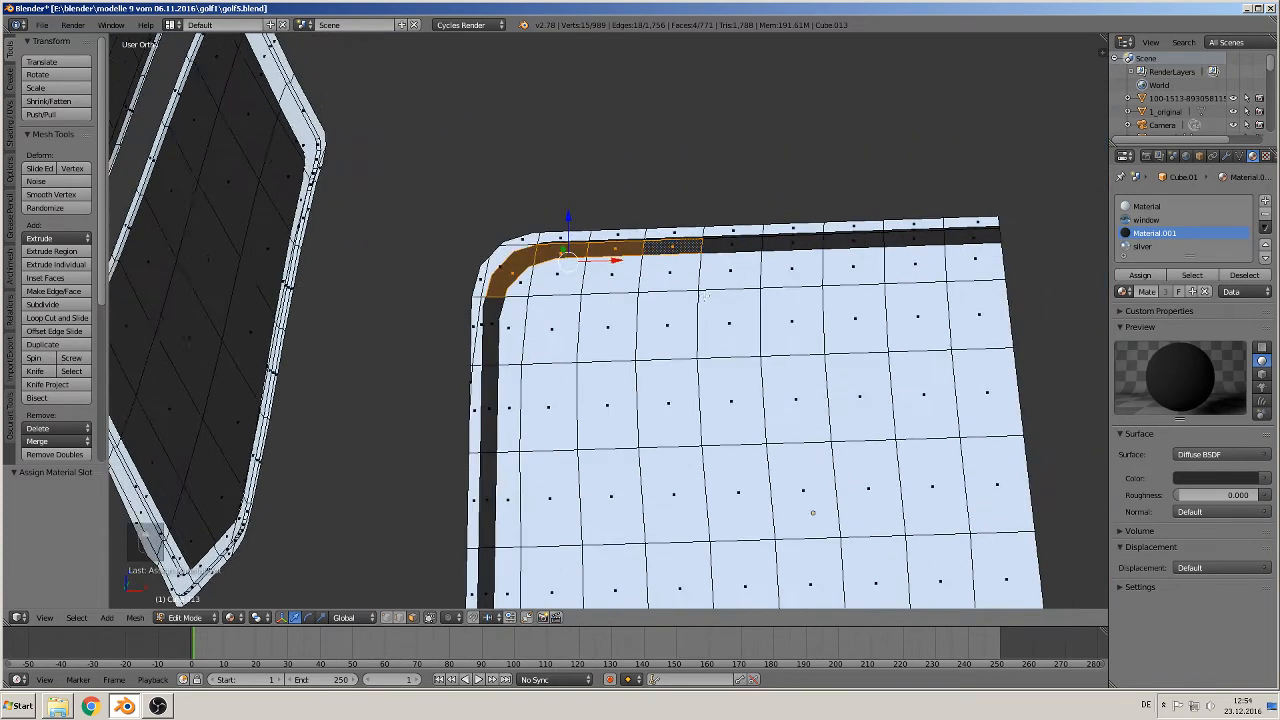
scroll(697, 272, "up", 2)
right_click(510, 88, "shift")
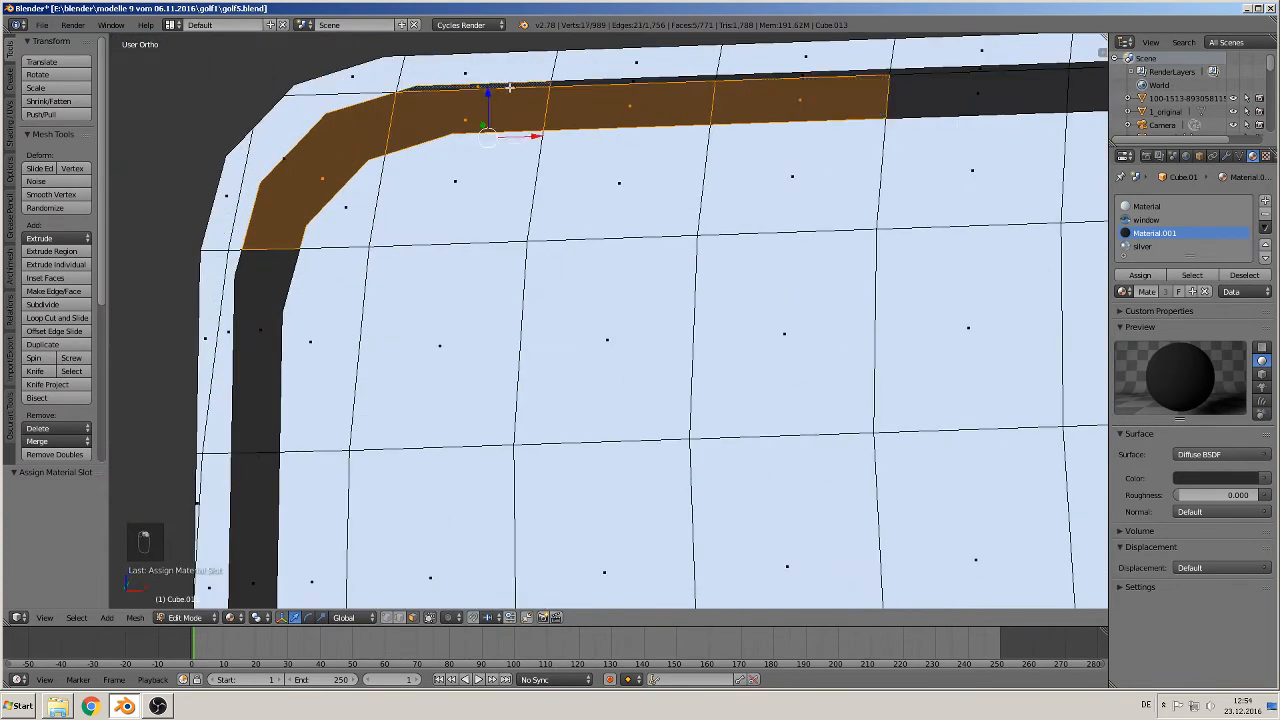
right_click(615, 83, "shift")
right_click(746, 76, "shift")
right_click(940, 80, "shift")
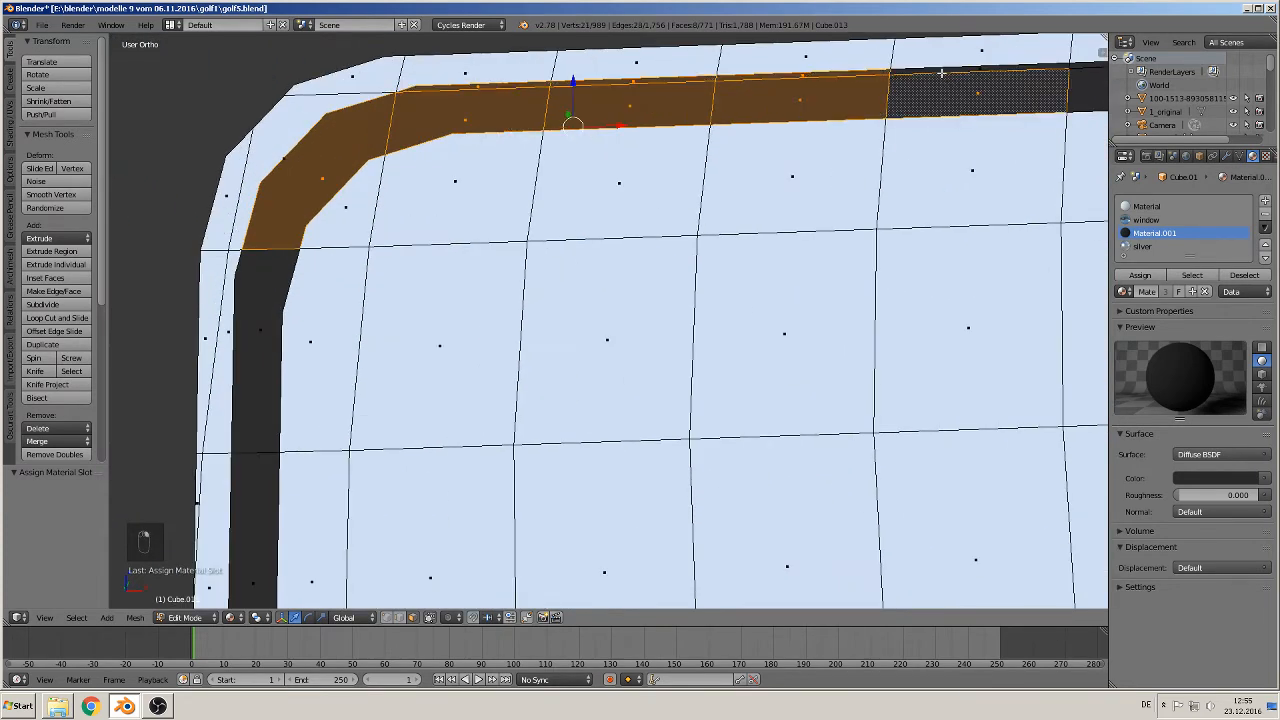
Extend the trim selection along the rest of the rear window's top edge to its cut end, including the thin outer faces
middle_click_drag(941, 71, 617, 180, "shift")
right_click(612, 178, "shift")
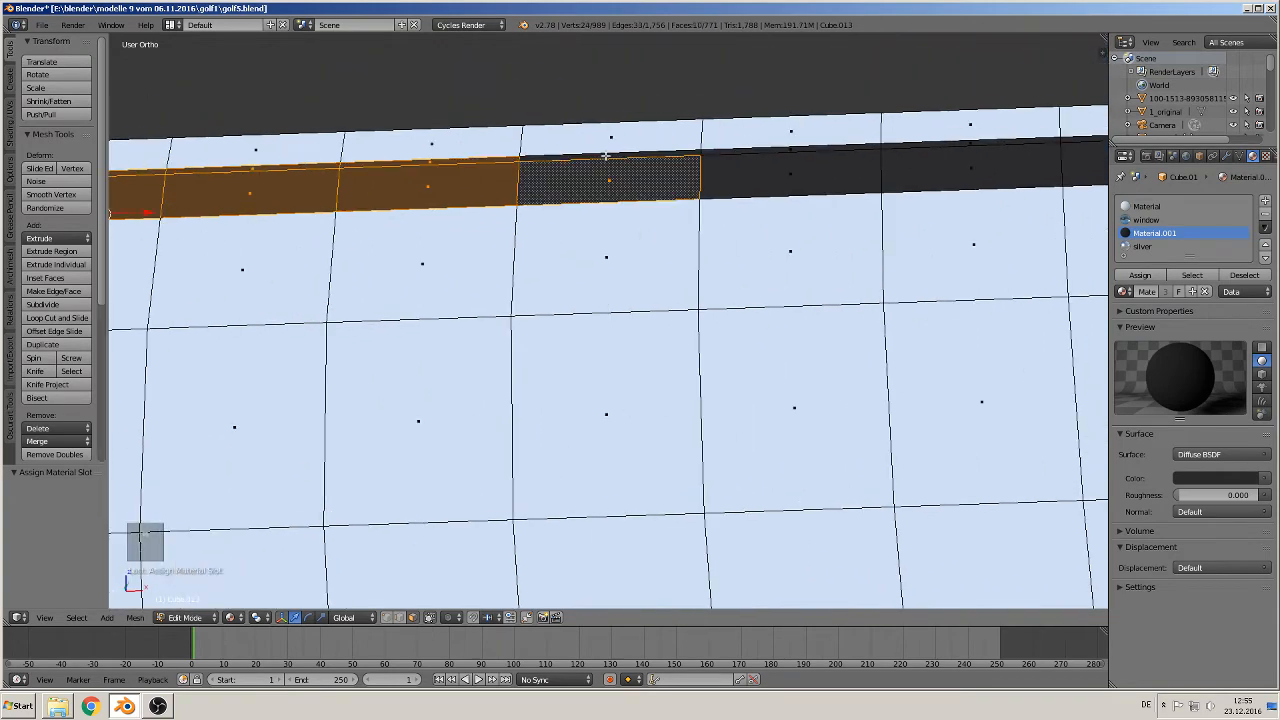
right_click(759, 157, "shift")
right_click(938, 155, "shift")
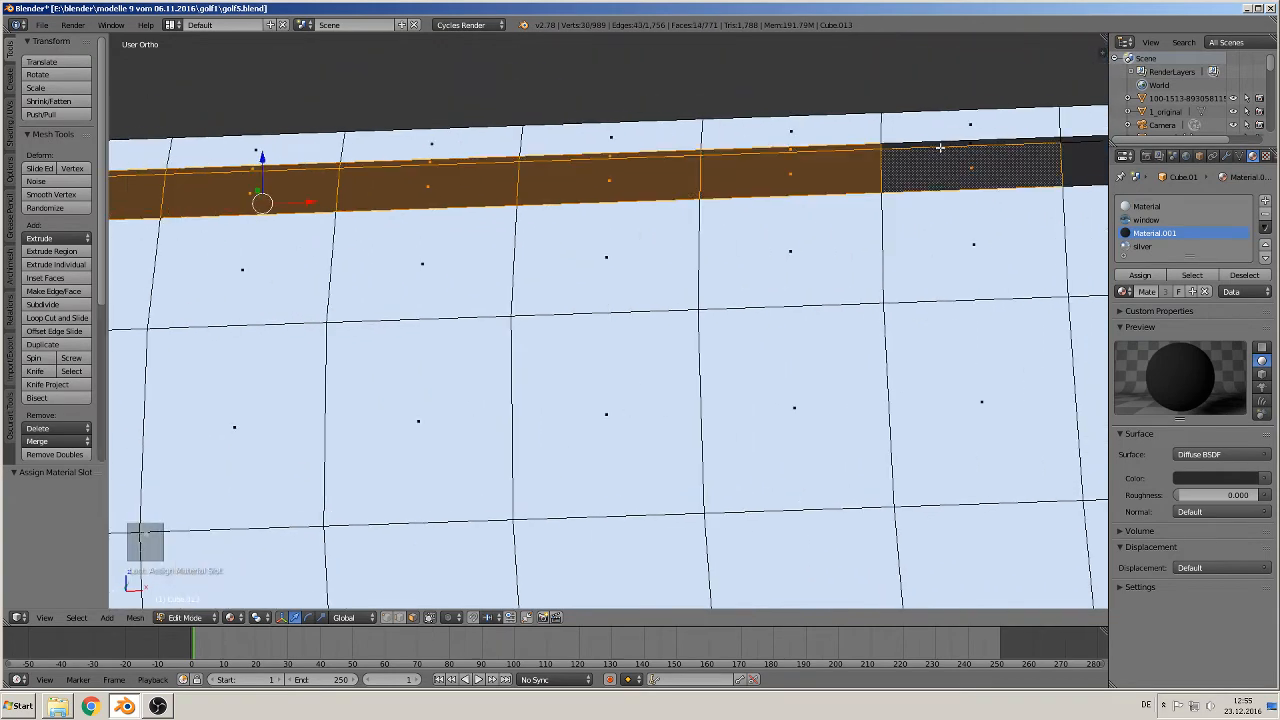
middle_click_drag(975, 166, 563, 203, "shift")
right_click(639, 201, "shift")
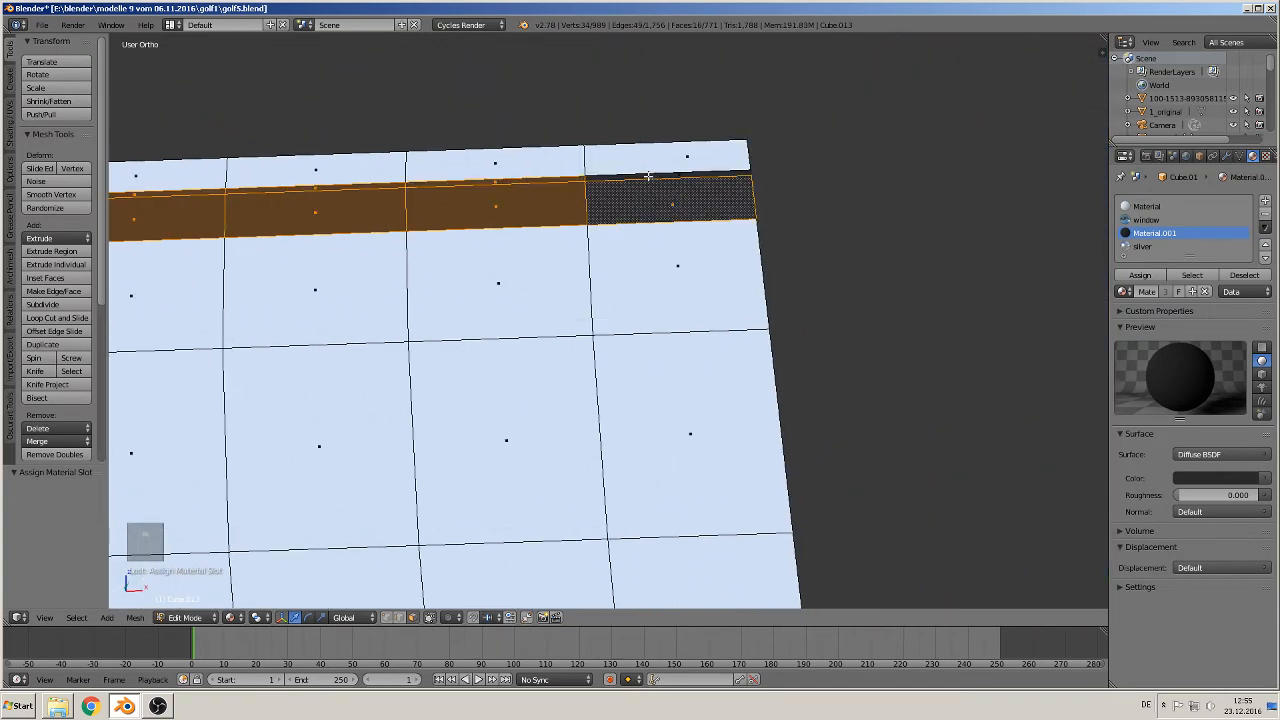
right_click(648, 176, "shift")
middle_click_drag(538, 282, 144, 135, "shift")
scroll(9, 204, "down", 2)
scroll(372, 290, "down", 3)
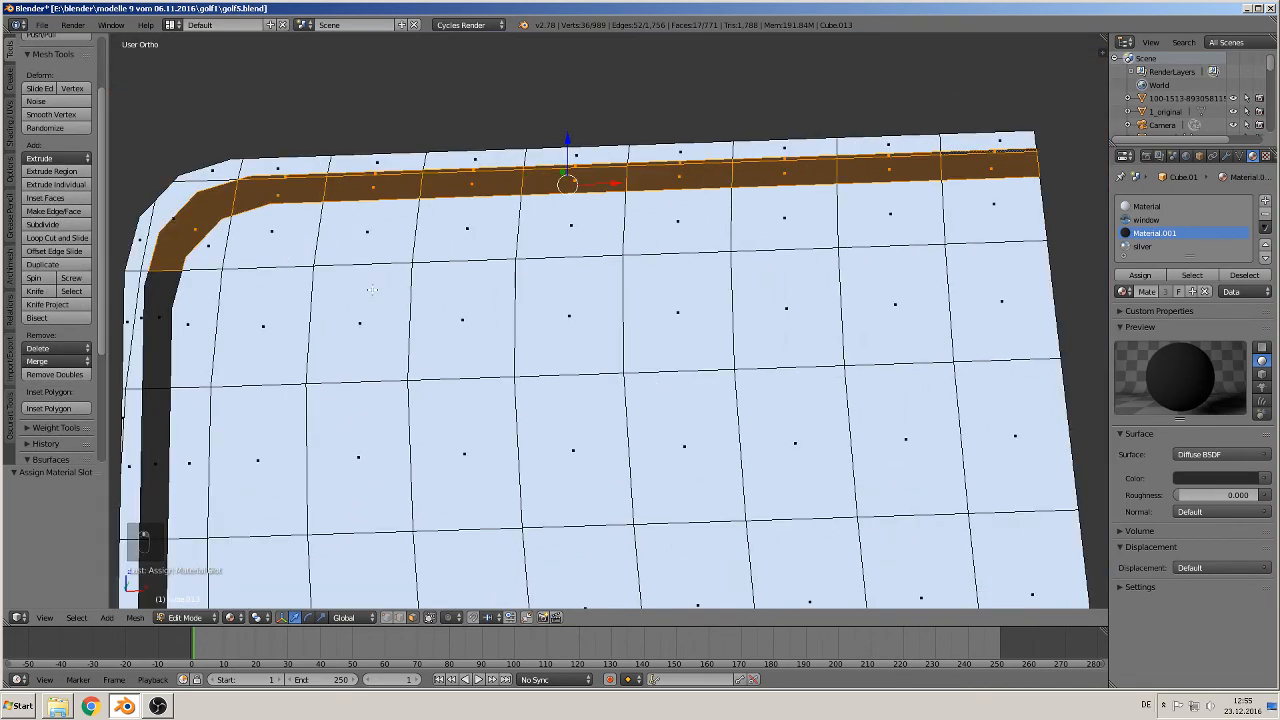
Add the black trim faces down the rear window's vertical side to the selection
middle_click_drag(372, 290, 693, 174, "shift")
right_click(487, 185, "shift")
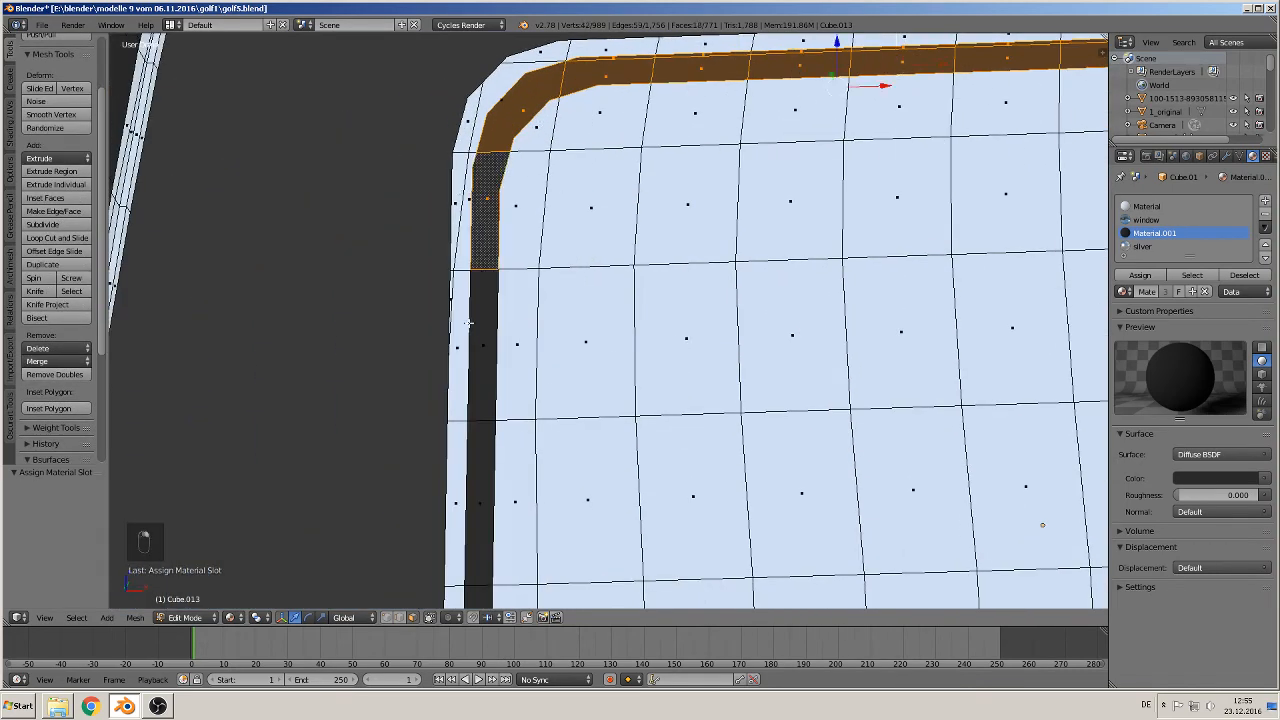
right_click(478, 328, "shift")
right_click(486, 501, "shift")
middle_click_drag(525, 518, 590, 235, "shift")
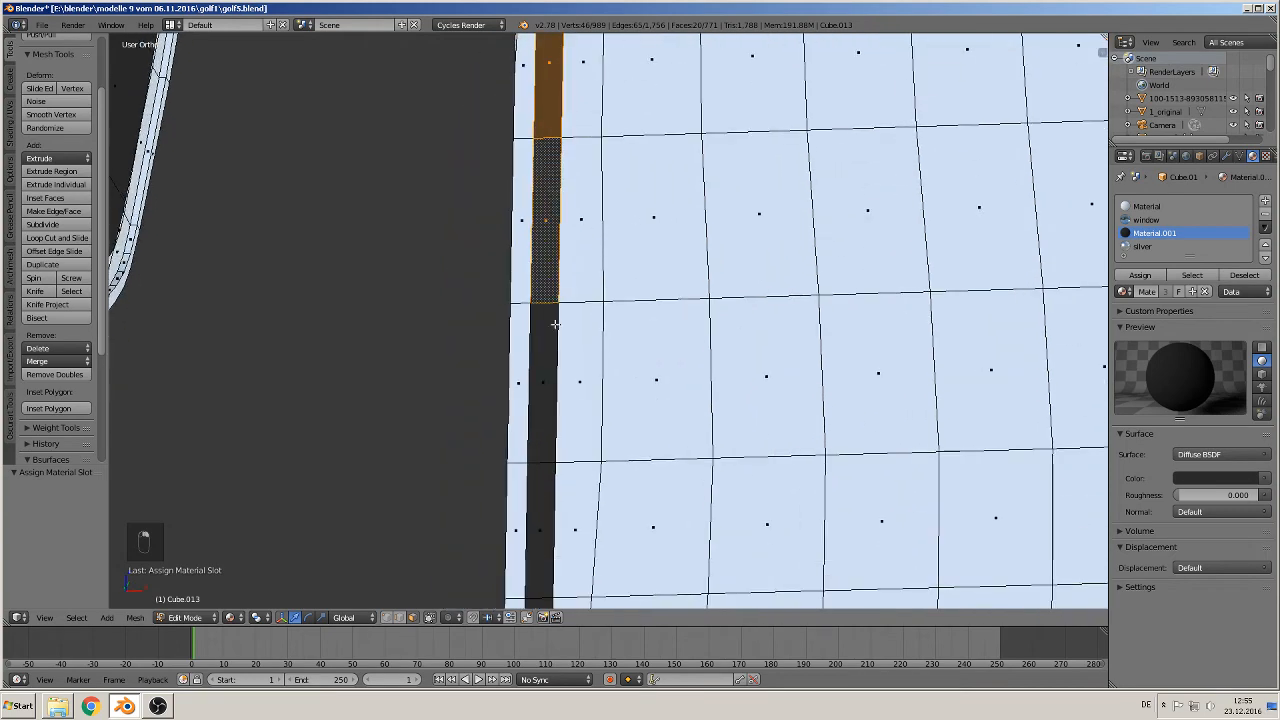
right_click(550, 355, "shift")
right_click(542, 482, "shift")
middle_click_drag(542, 482, 507, 222, "shift")
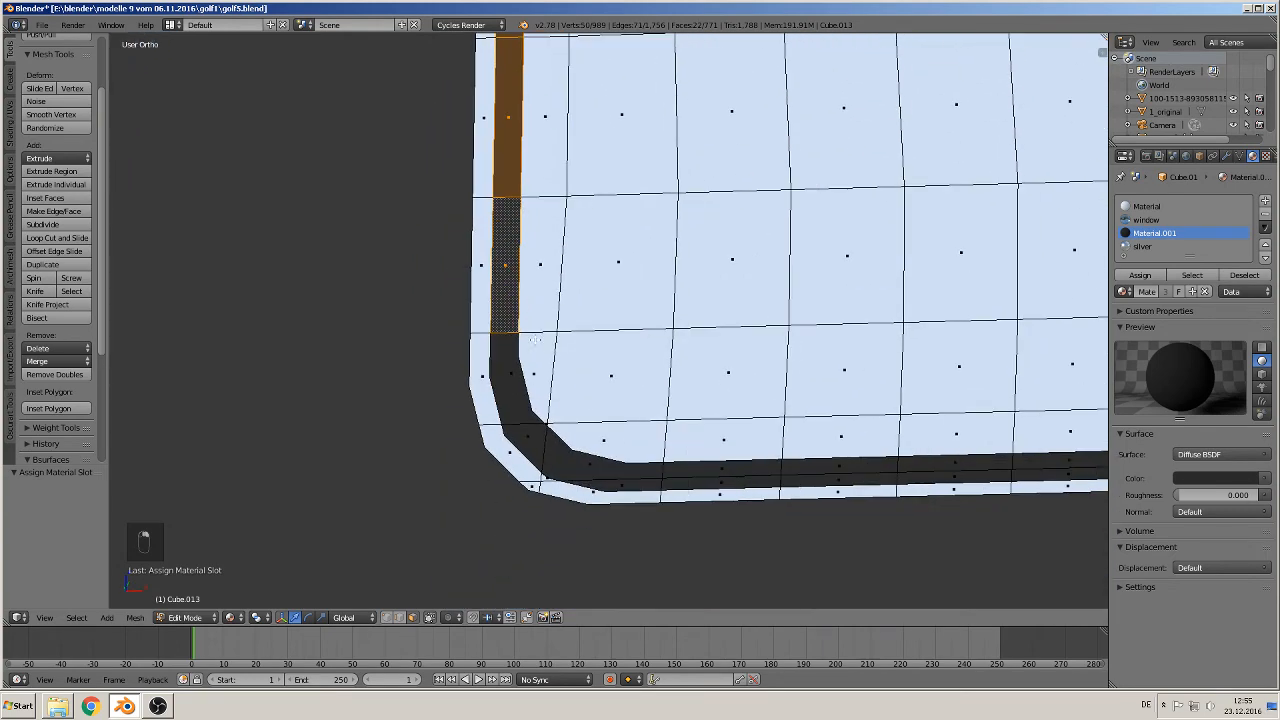
Add the trim faces around the rear window's lower corner and the start of its bottom edge to the selection
right_click(518, 372, "shift")
right_click(548, 454, "shift")
right_click(600, 468, "shift")
right_click(632, 480, "shift")
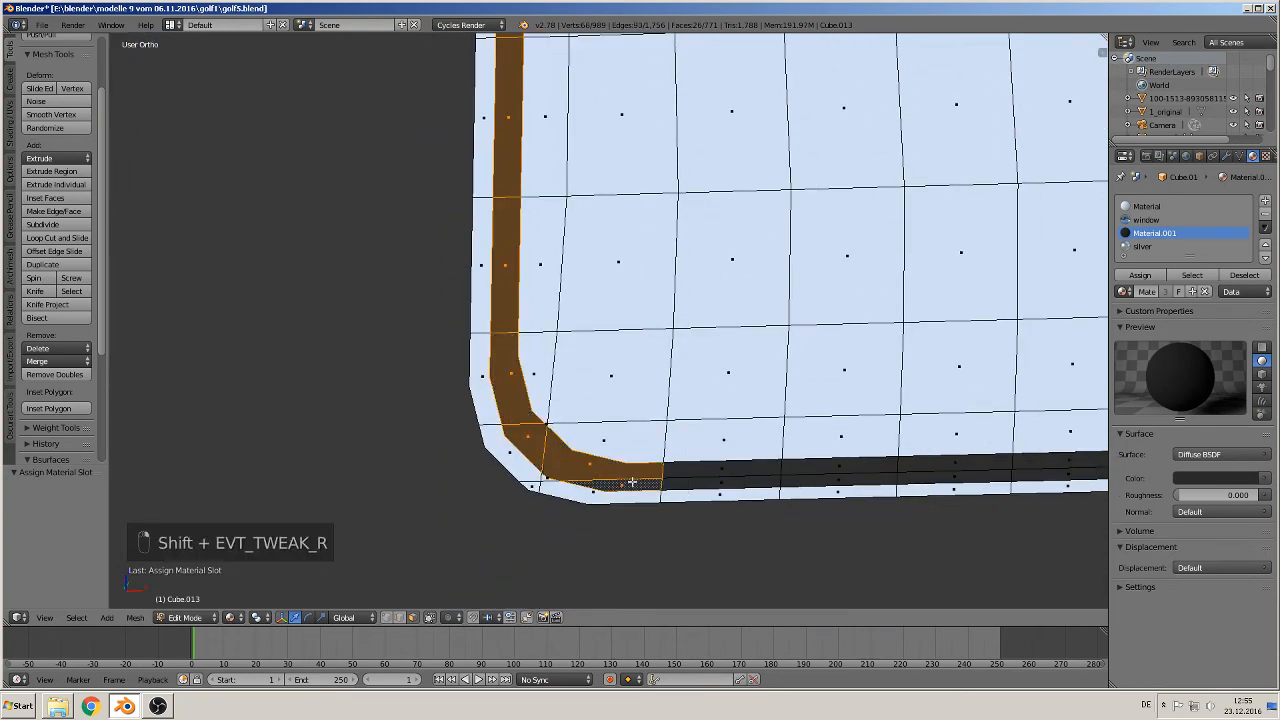
right_click(686, 478, "shift")
right_click(727, 470, "shift")
right_click(829, 465, "shift")
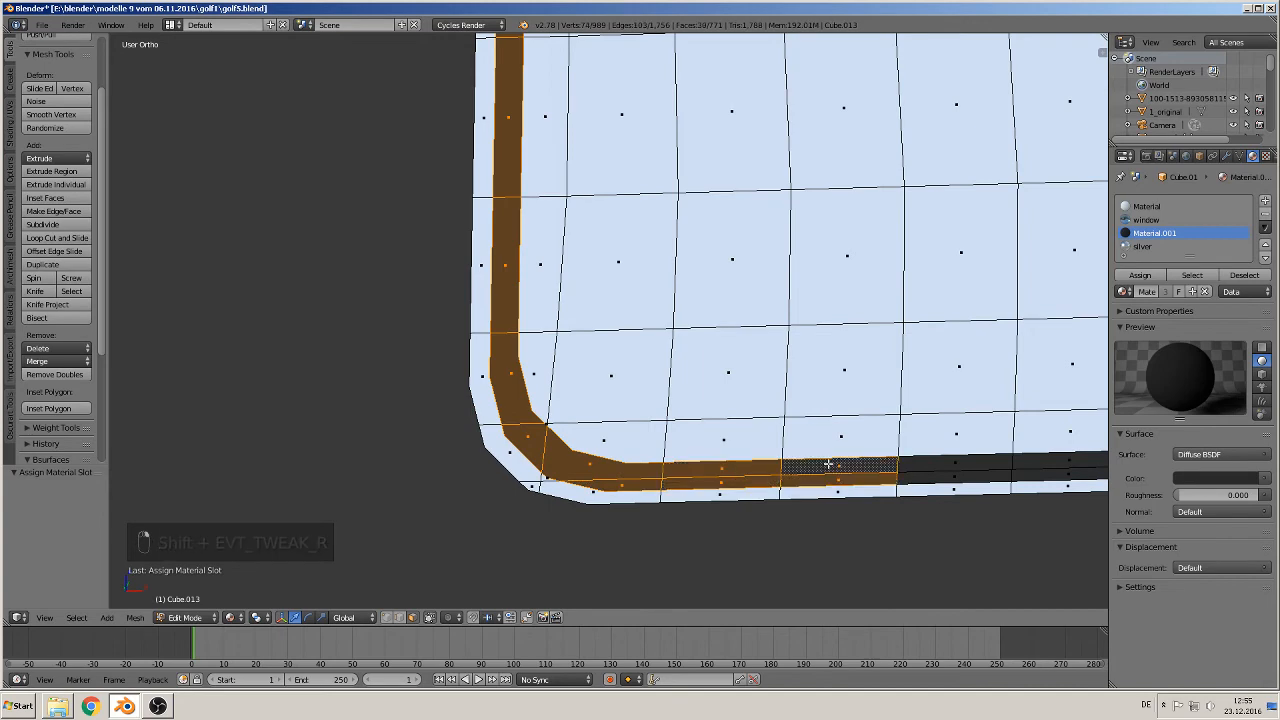
Add the remaining bottom-edge trim faces to the selection, assign the silver material to the whole strip, and return to Object Mode
middle_click_drag(833, 463, 563, 431, "shift")
right_click(565, 432, "shift")
right_click(567, 433, "shift")
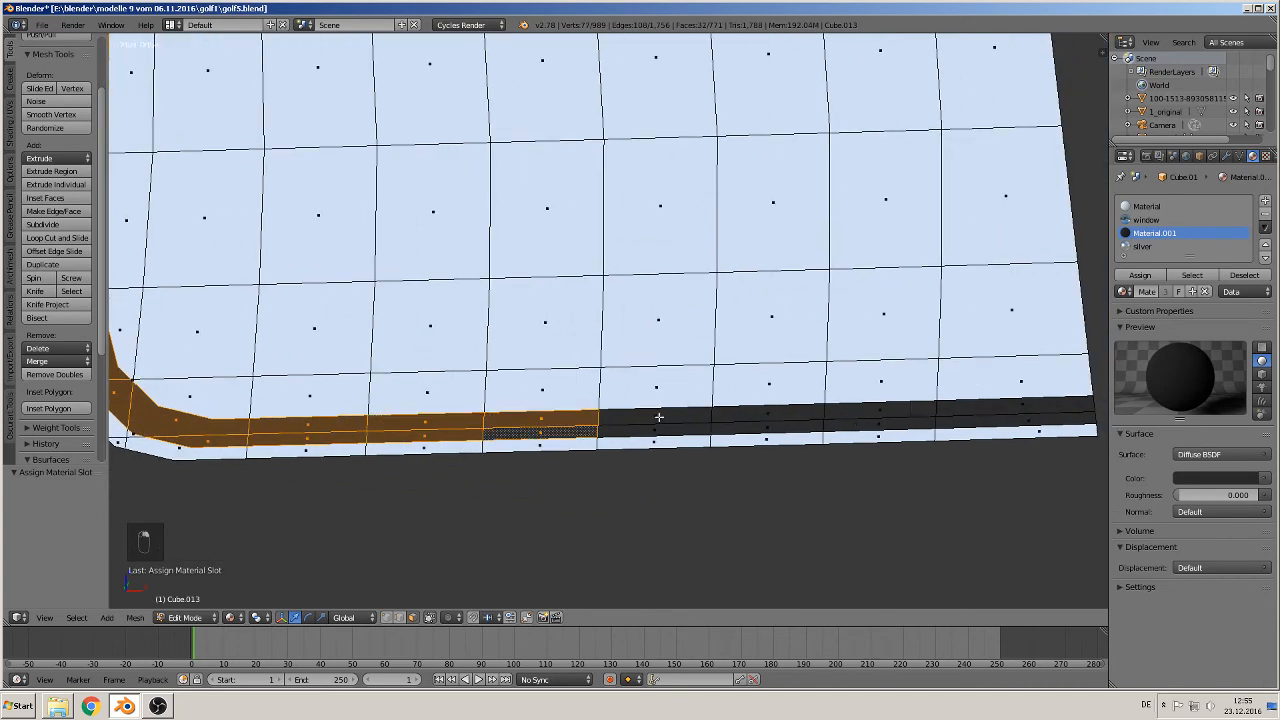
right_click(658, 418, "shift")
right_click(662, 427, "shift")
right_click(775, 428, "shift")
right_click(782, 414, "shift")
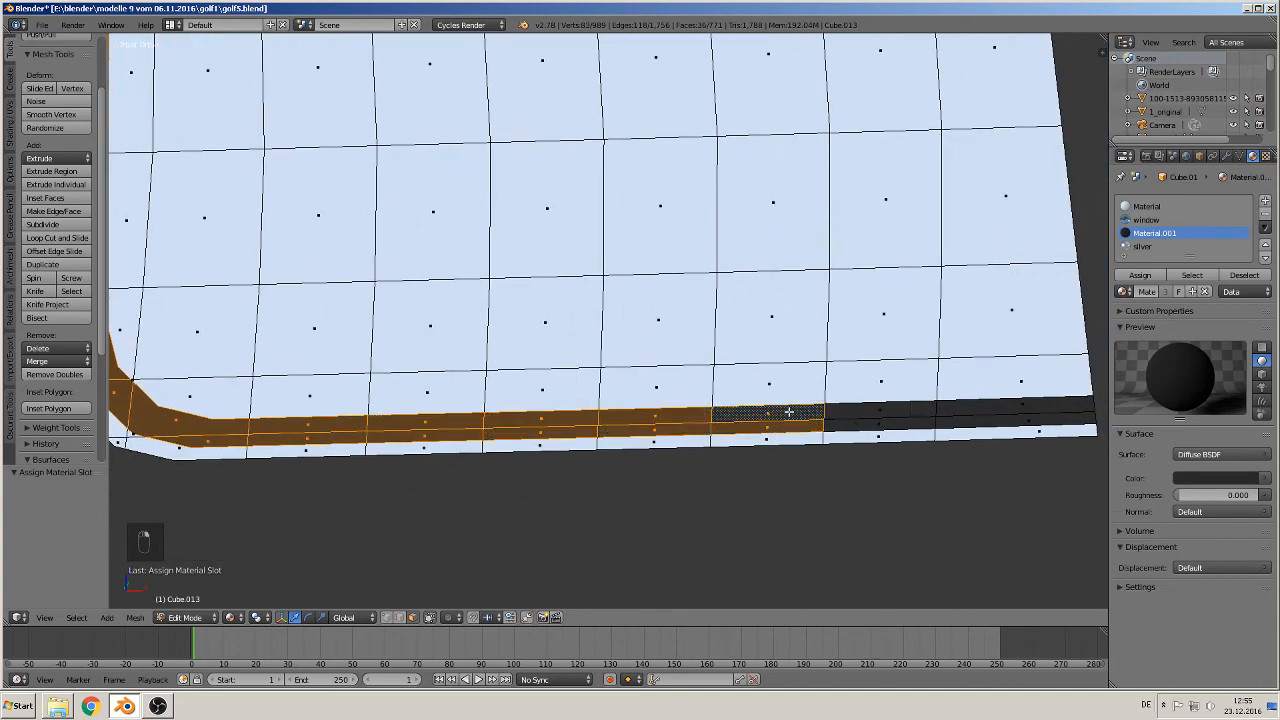
right_click(848, 416, "shift")
right_click(856, 420, "shift")
right_click(963, 422, "shift")
right_click(984, 405, "shift")
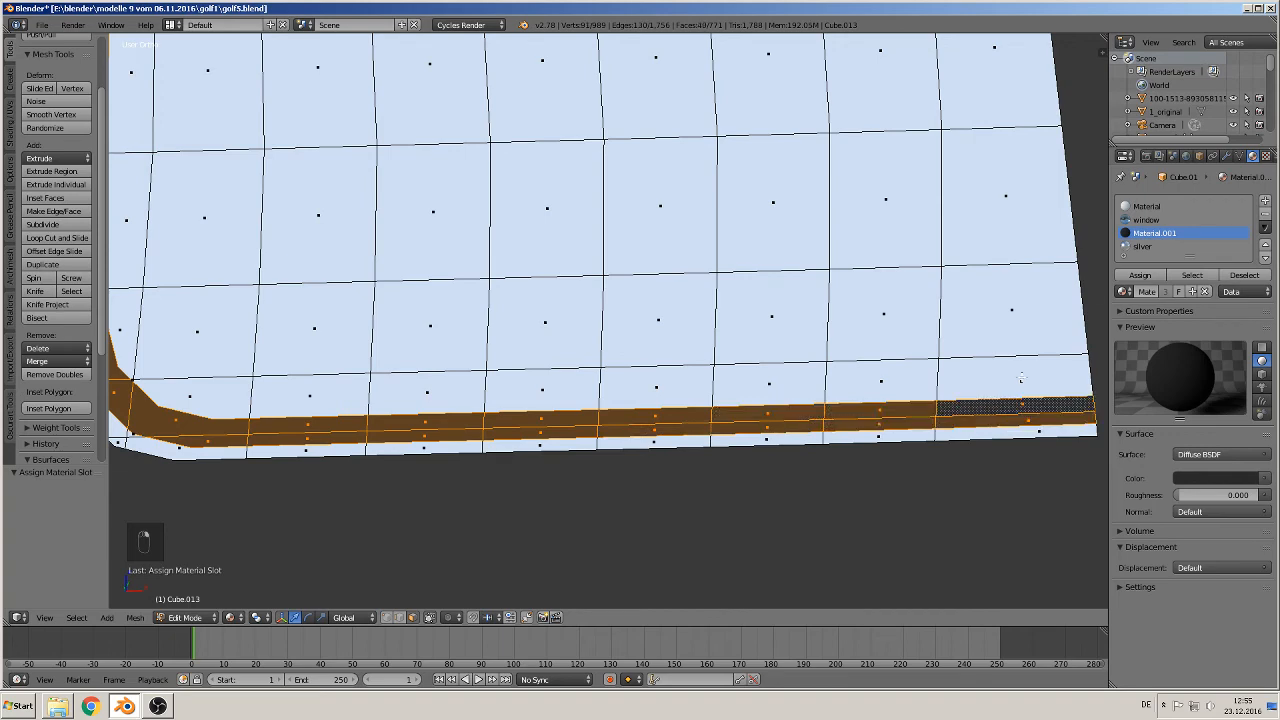
left_click(1143, 246)
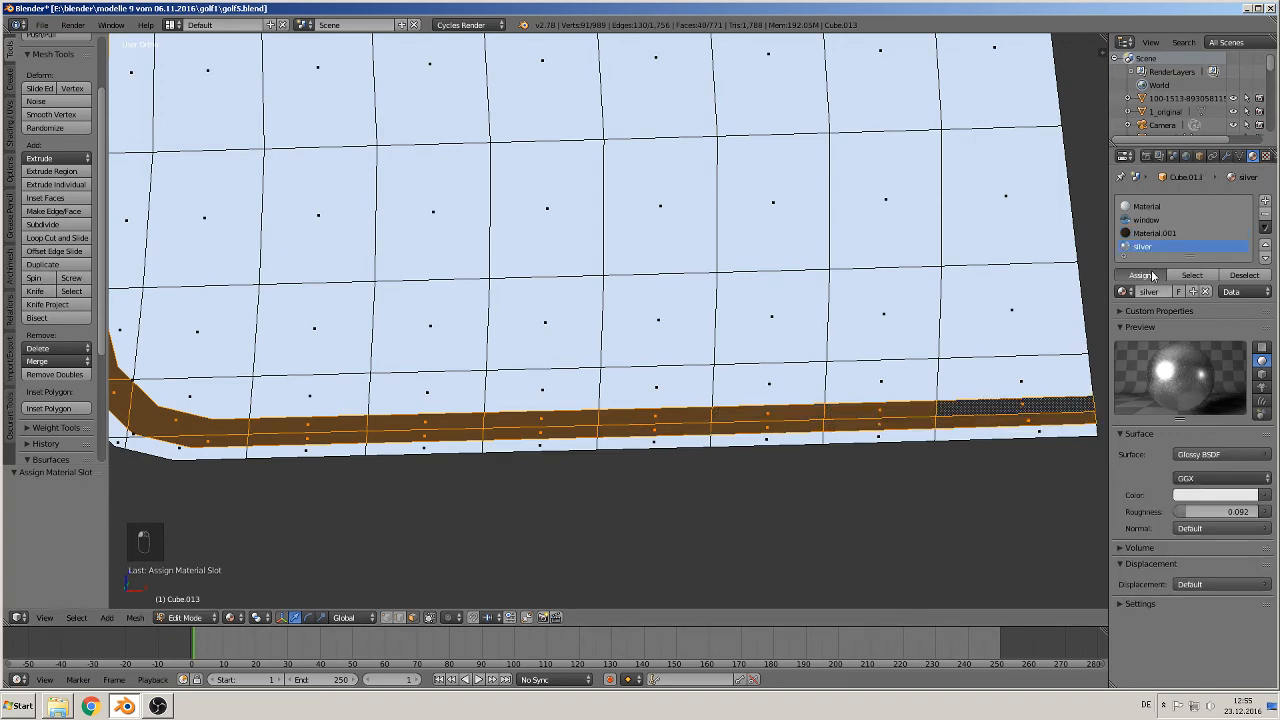
left_click(1140, 275)
key("KP_5")
key("Tab")
Examine the rear window's silver trim and glass in Rendered viewport shading from several angles, and leave the rendered view
middle_click_drag(394, 186, 533, 364)
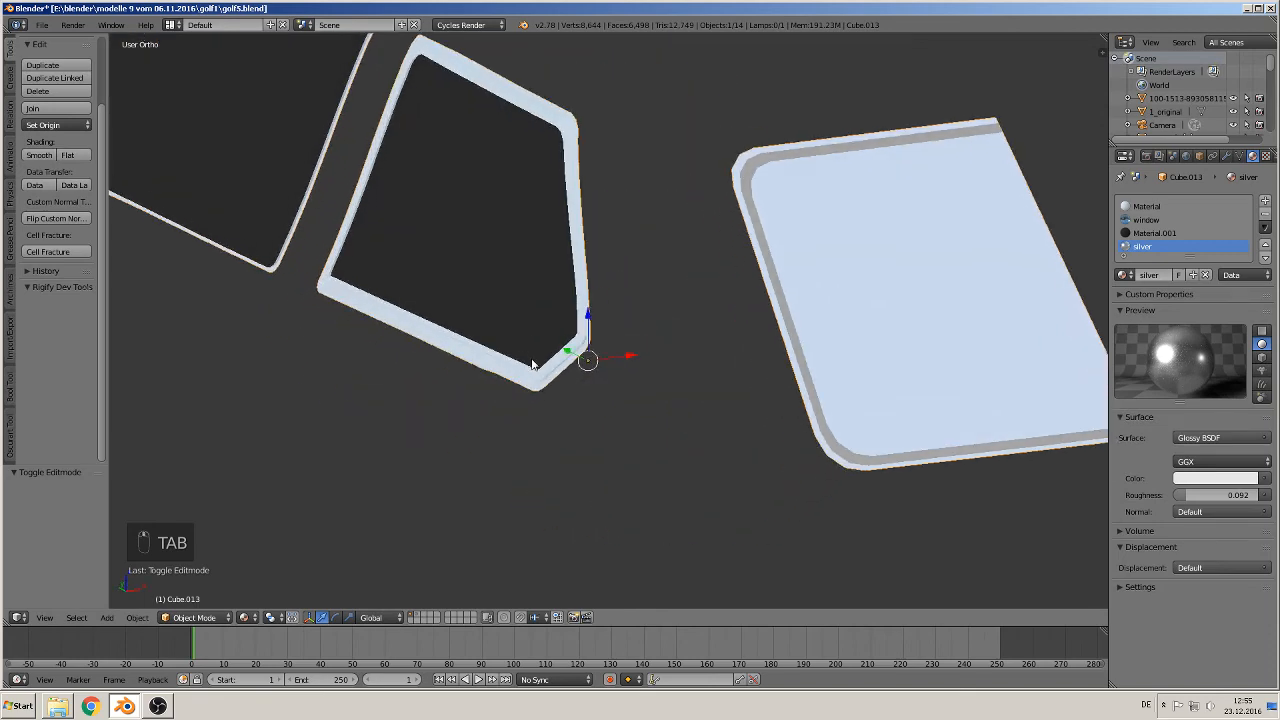
left_click(244, 617)
left_click(282, 529)
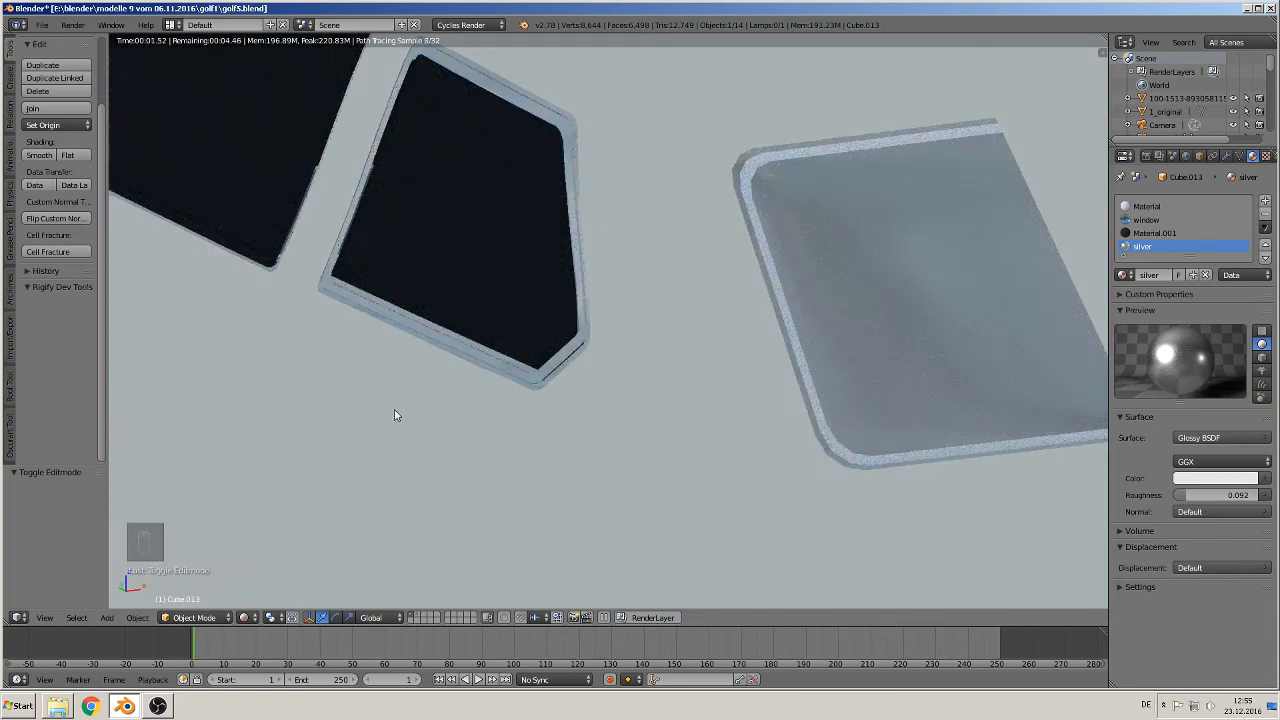
middle_click_drag(394, 409, 352, 385)
scroll(352, 385, "down", 5)
middle_click_drag(357, 312, 335, 347)
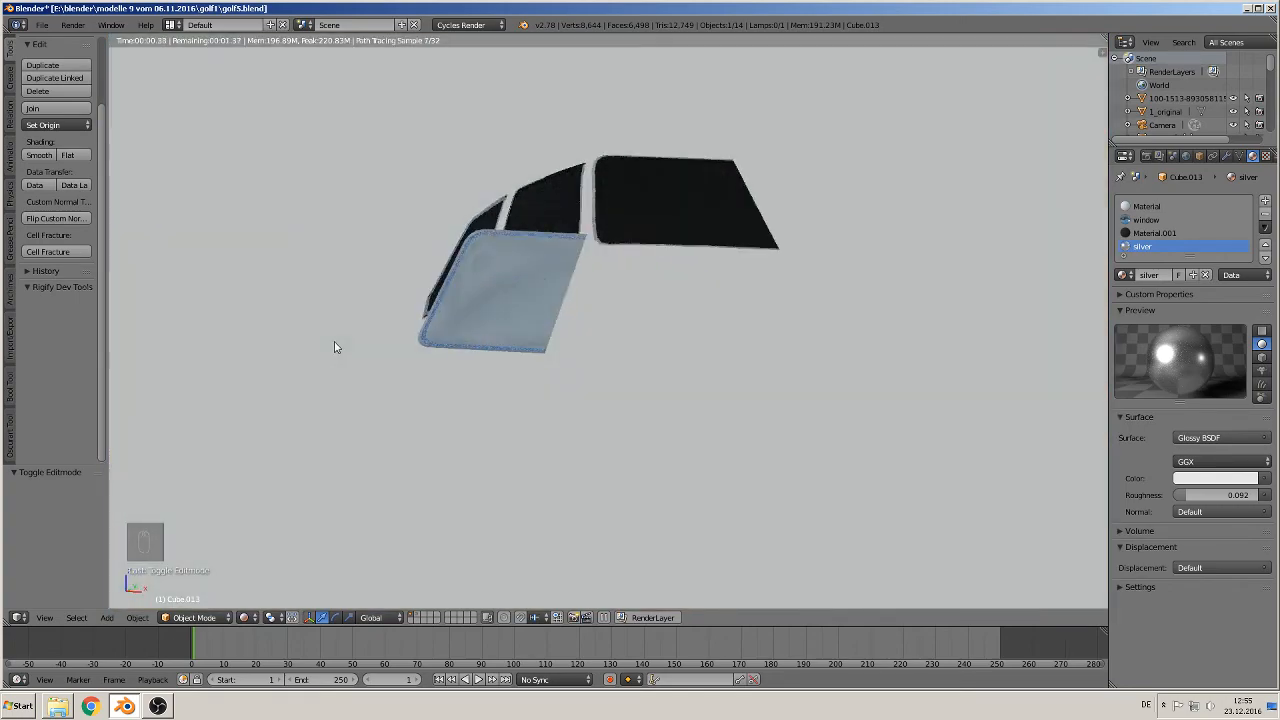
scroll(336, 350, "up", 5)
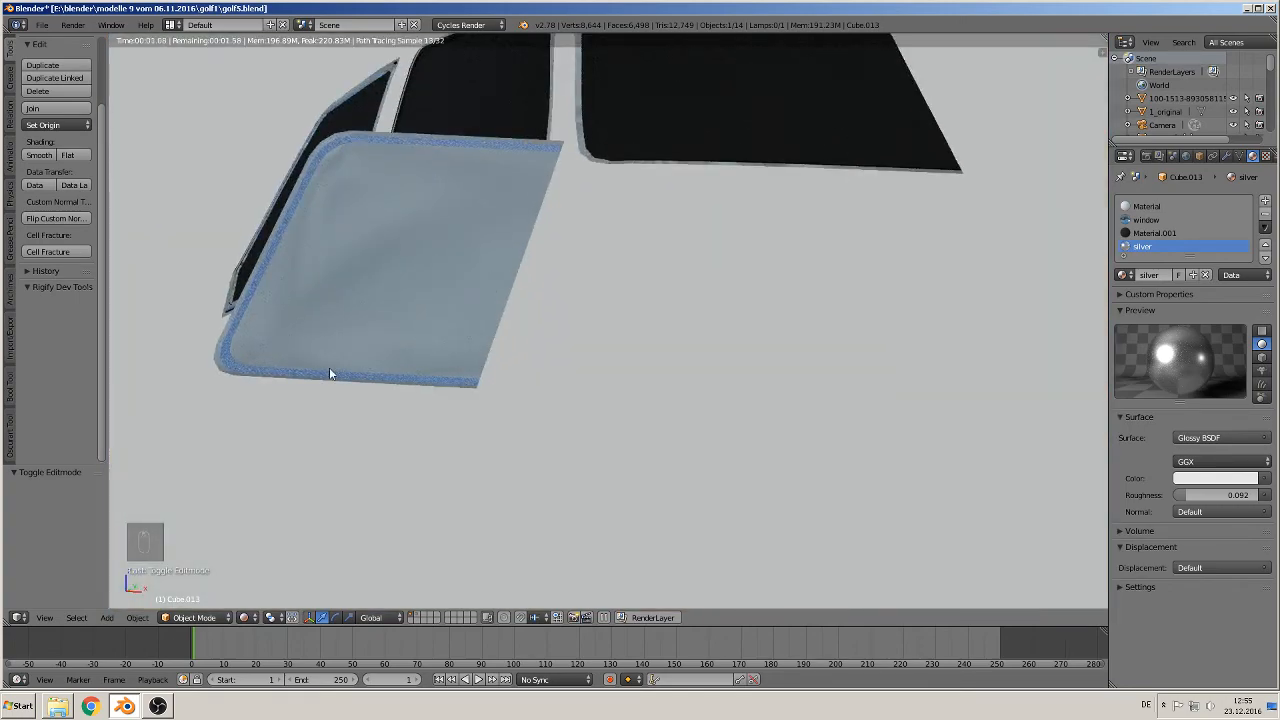
middle_click_drag(329, 371, 423, 380)
scroll(424, 380, "down", 5)
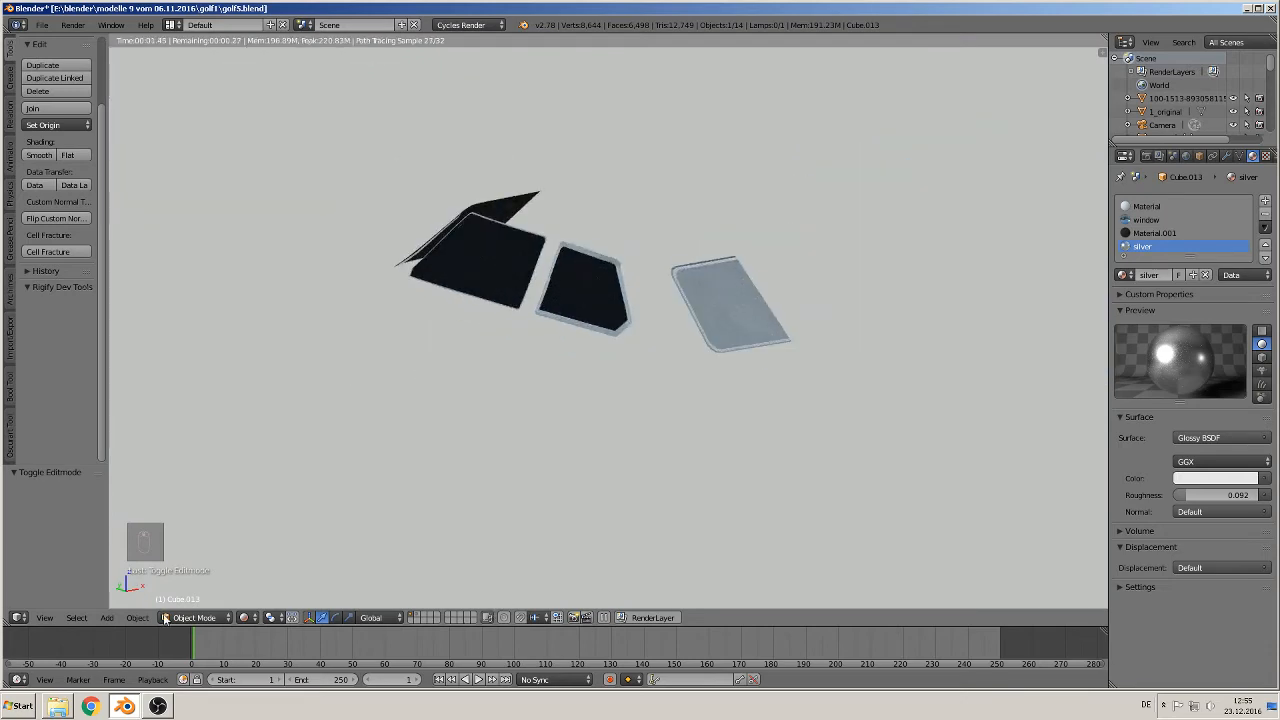
left_click(246, 617)
left_click(268, 543)
Select the inner glass faces of the rear side window in Edit Mode and assign the window material to them
scroll(476, 361, "up", 6)
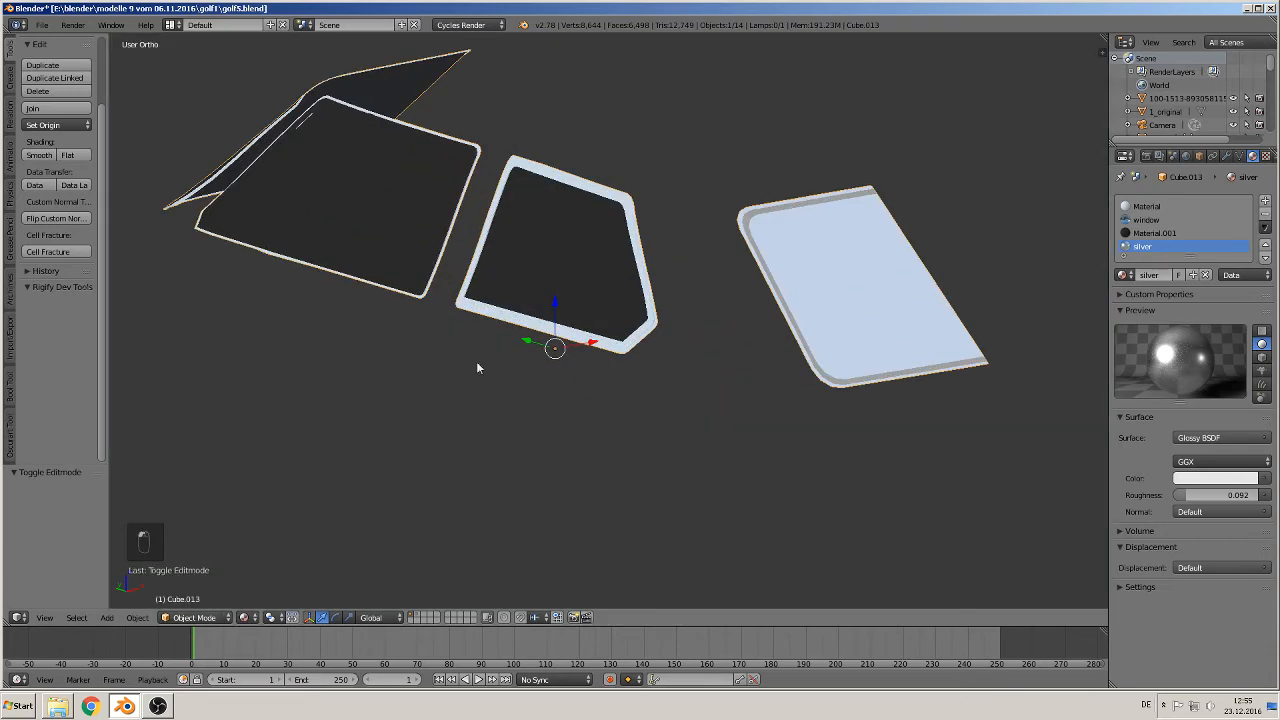
key("Tab")
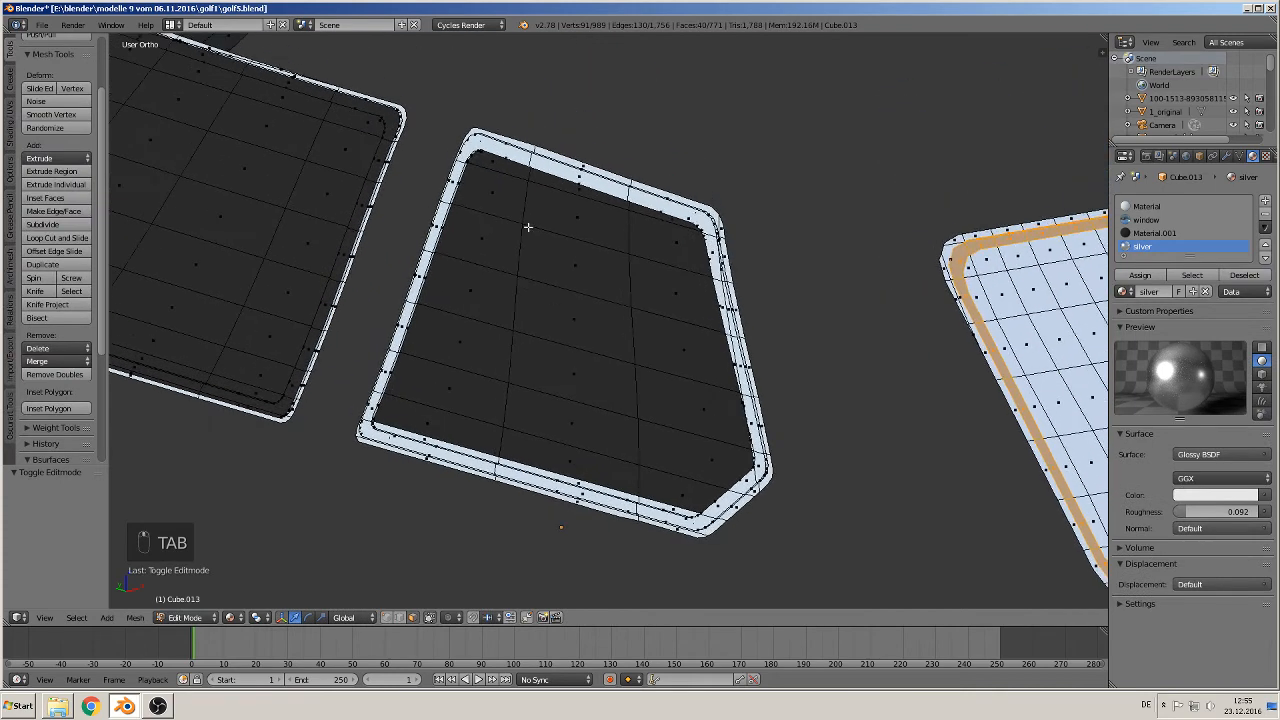
key("a")
key("a")
key("c")
mouse_move(500, 177)
left_mouse_down()
mouse_move(454, 391)
mouse_move(671, 449)
mouse_move(641, 251)
mouse_move(603, 214)
mouse_move(634, 220)
mouse_move(578, 377)
left_mouse_up()
right_click(578, 377)
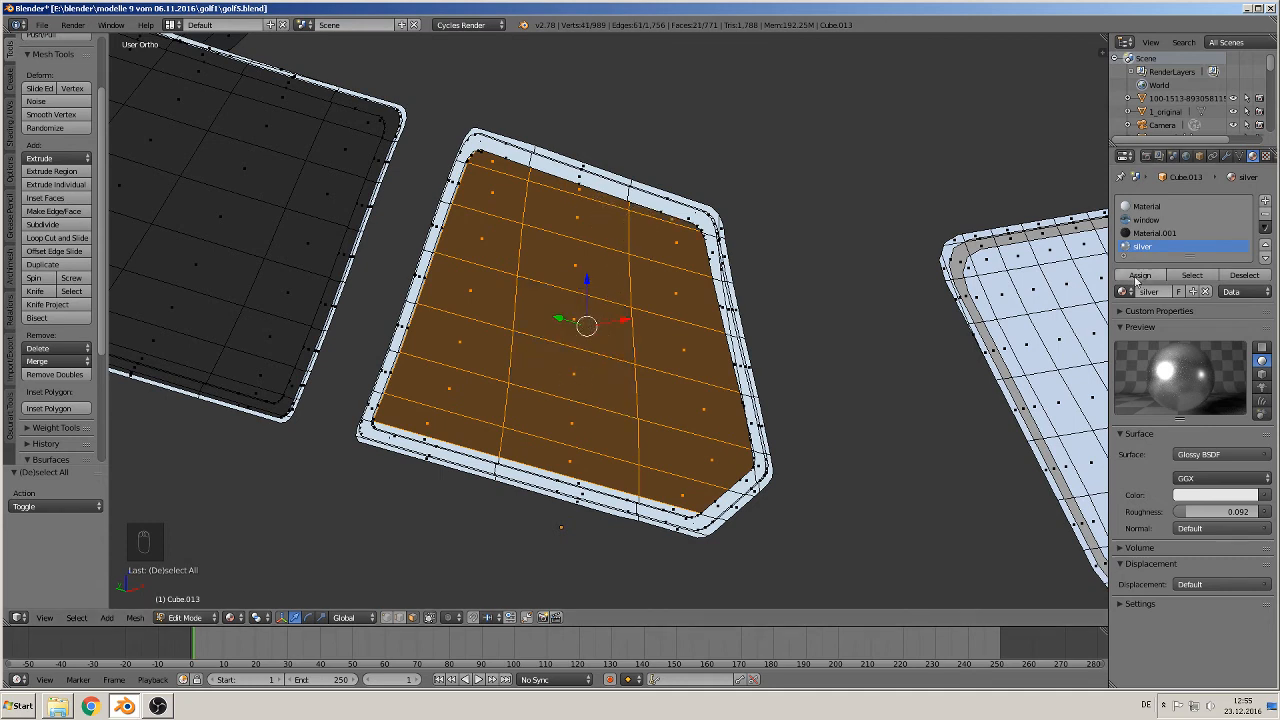
left_click(1148, 219)
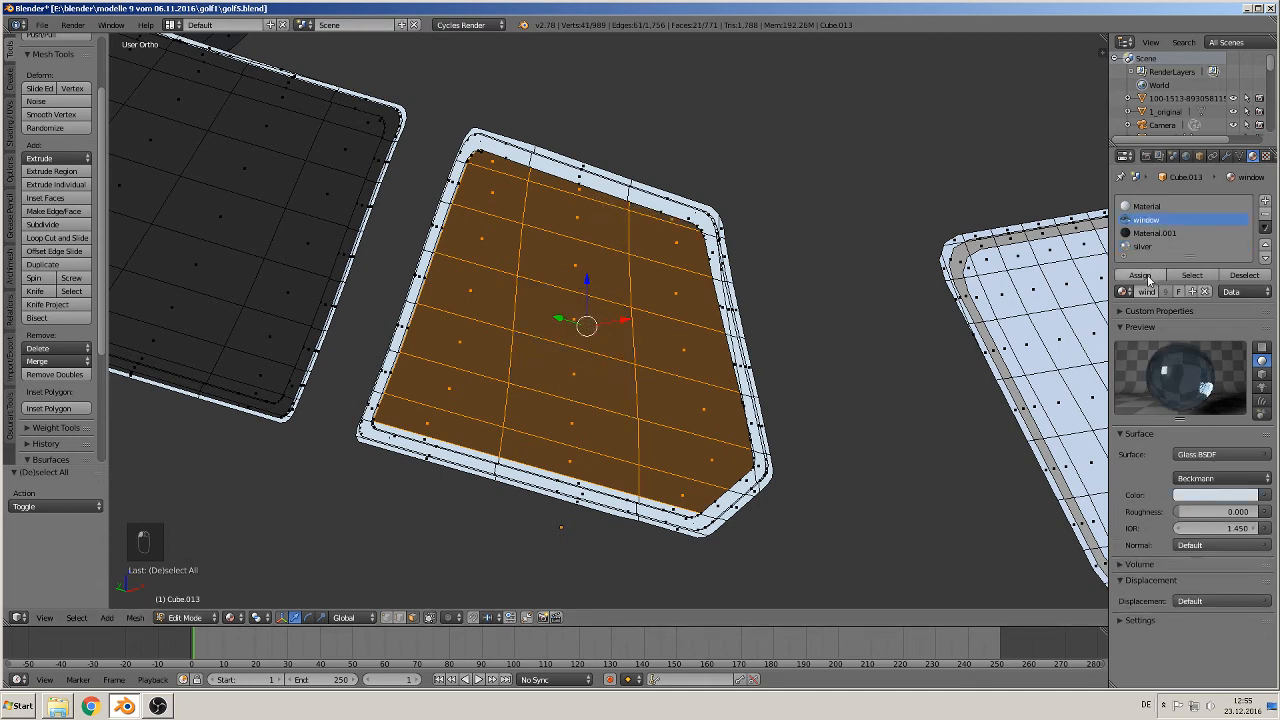
left_click(1144, 276)
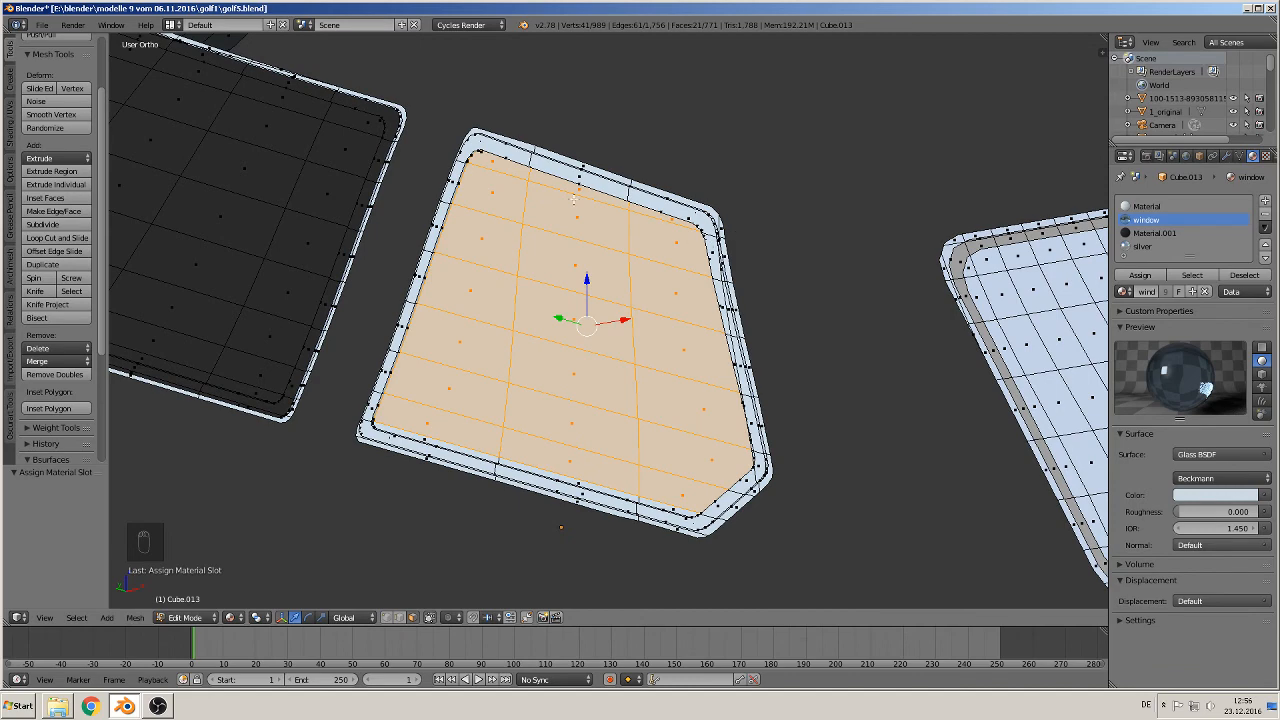
Select the trim faces along the rear side window's top edge and the upper part of its front edge
scroll(575, 198, "up", 4)
right_click(531, 287)
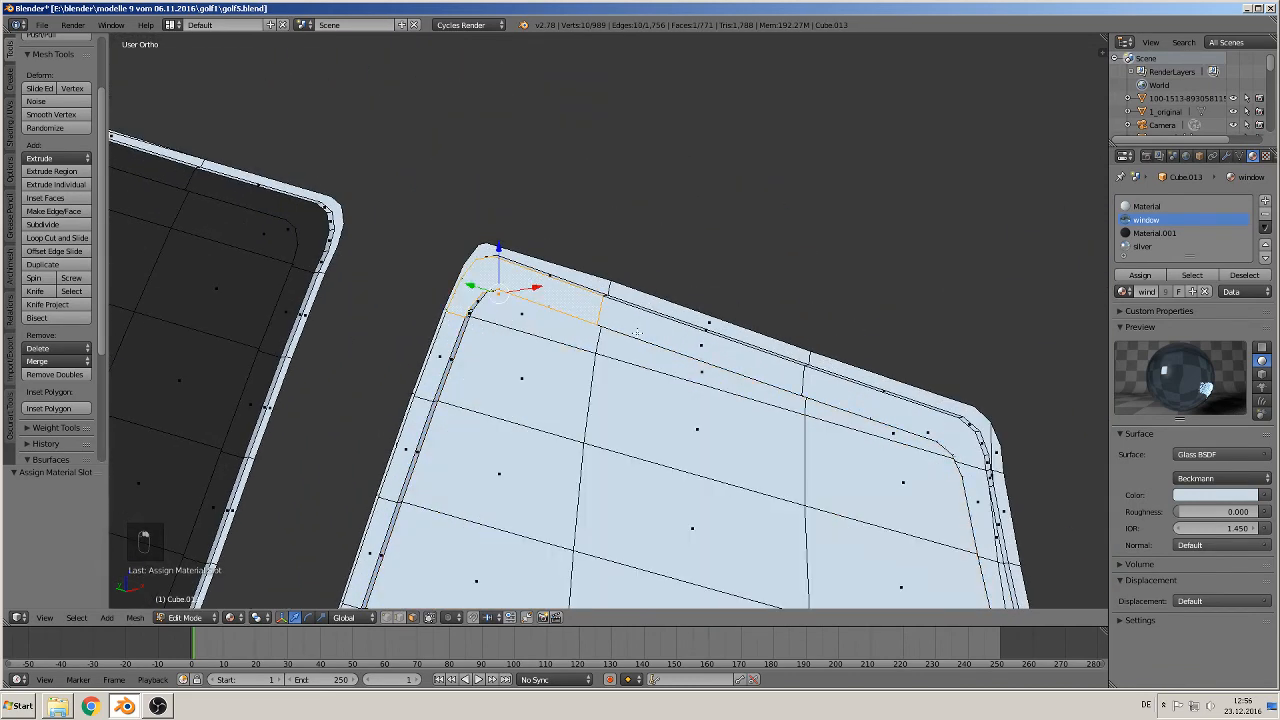
right_click(641, 327, "shift")
right_click(888, 400, "shift")
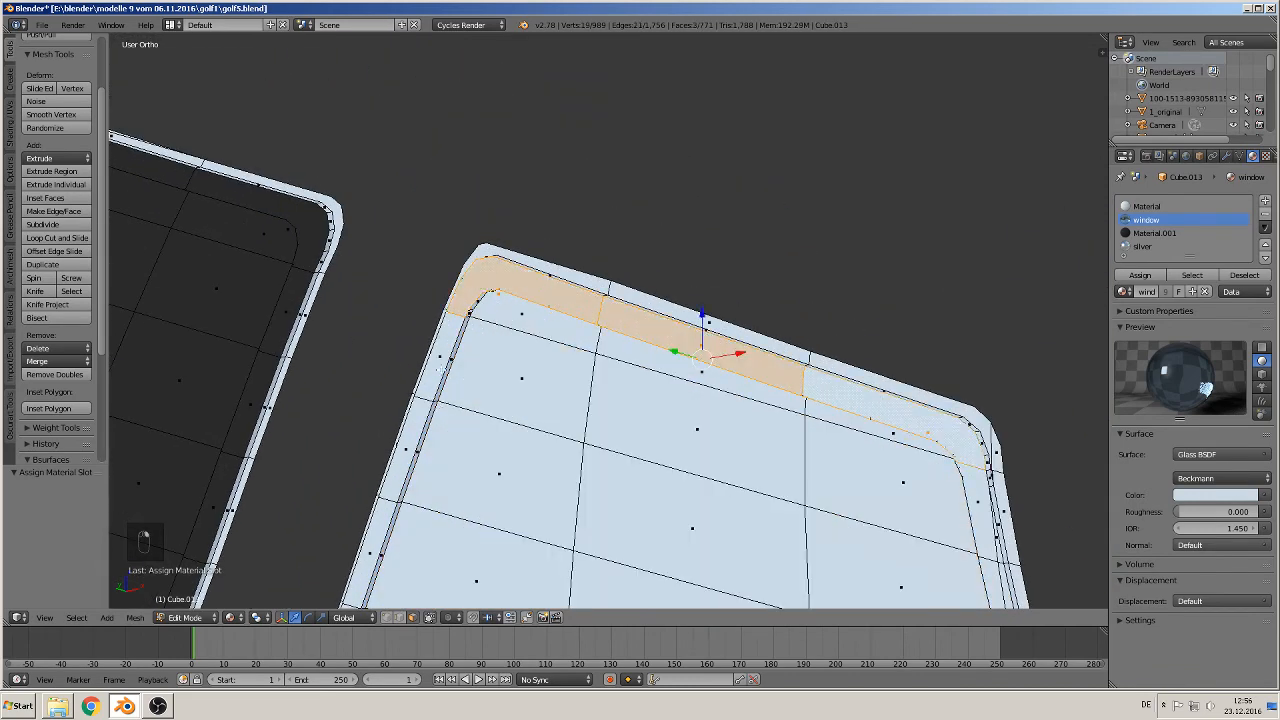
right_click(440, 367, "shift")
right_click(422, 426, "shift")
right_click(393, 513, "shift")
Add the trim faces along the rest of the rear side window's front edge and its lower front corner to the selection
middle_click_drag(408, 516, 620, 40, "shift")
right_click(507, 257, "shift")
right_click(470, 356, "shift")
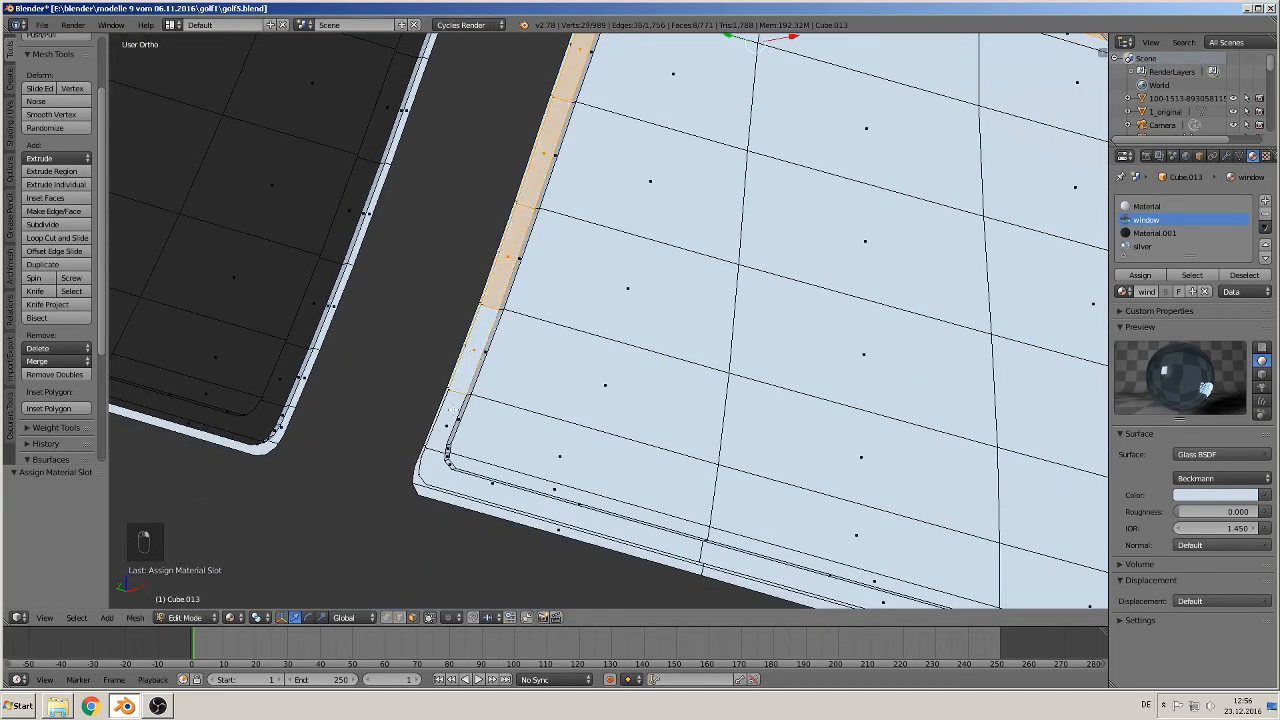
right_click(452, 410, "shift")
right_click(447, 485, "shift")
middle_click_drag(761, 518, 322, 262, "shift")
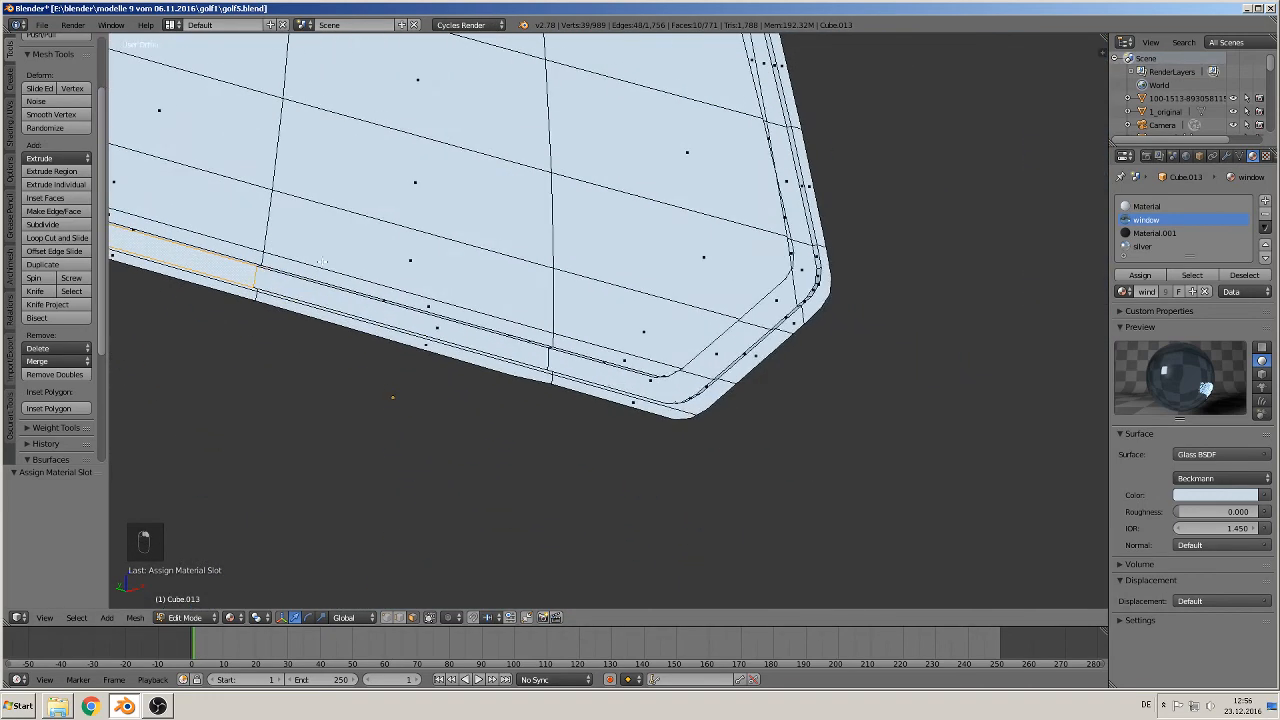
Extend the trim selection along the rear side window's bottom edge and around its lower rear corner
right_click(451, 331, "shift")
right_click(637, 383, "shift")
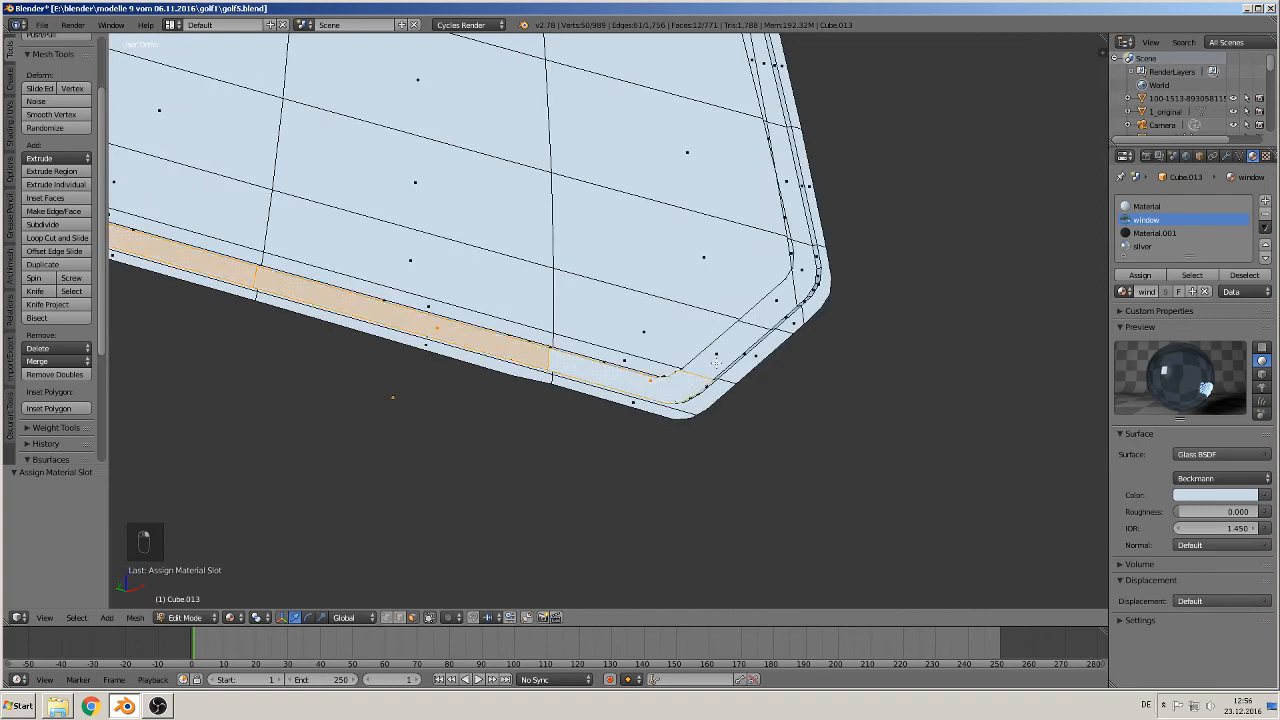
right_click(717, 360, "shift")
right_click(774, 300, "shift")
right_click(801, 259, "shift")
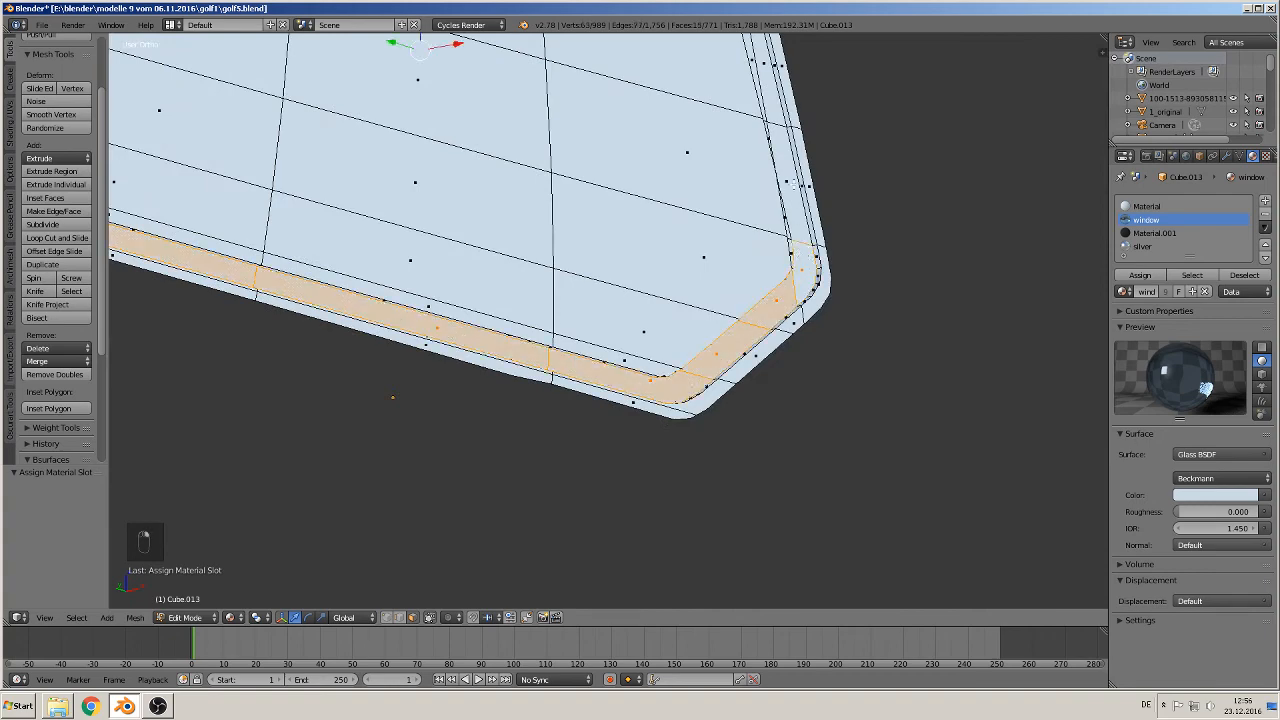
right_click(791, 173, "shift")
middle_click_drag(790, 175, 674, 417, "shift")
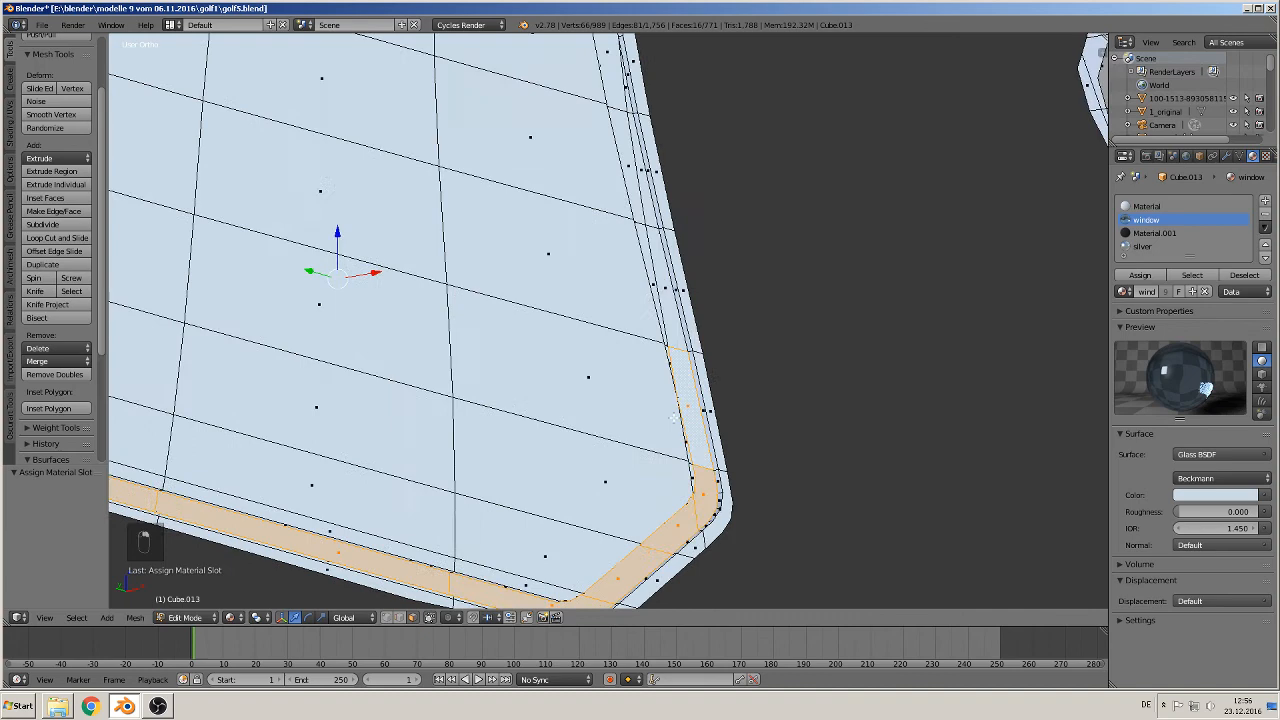
Add the trim faces up the rear side window's rear edge to the selection, closing the loop at the upper corner
right_click(664, 292, "shift")
right_click(648, 262, "shift")
right_click(634, 186, "shift")
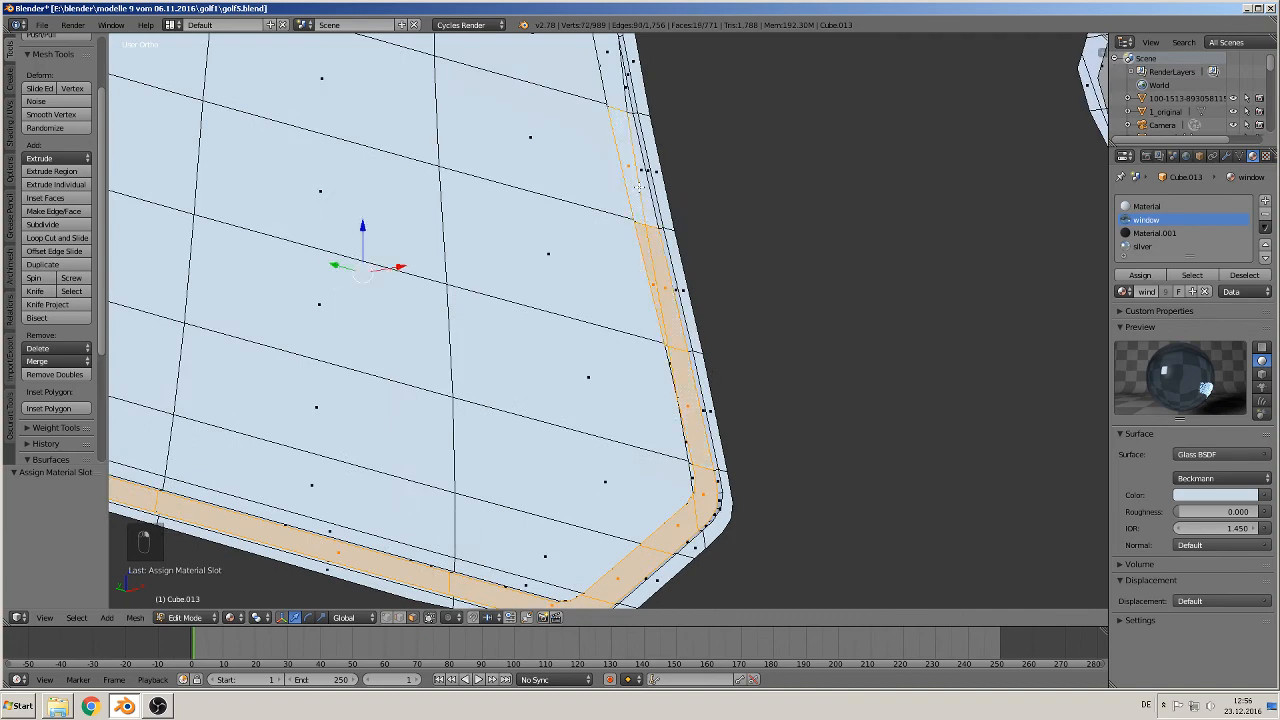
right_click(643, 192, "shift")
middle_click_drag(608, 93, 623, 238, "shift")
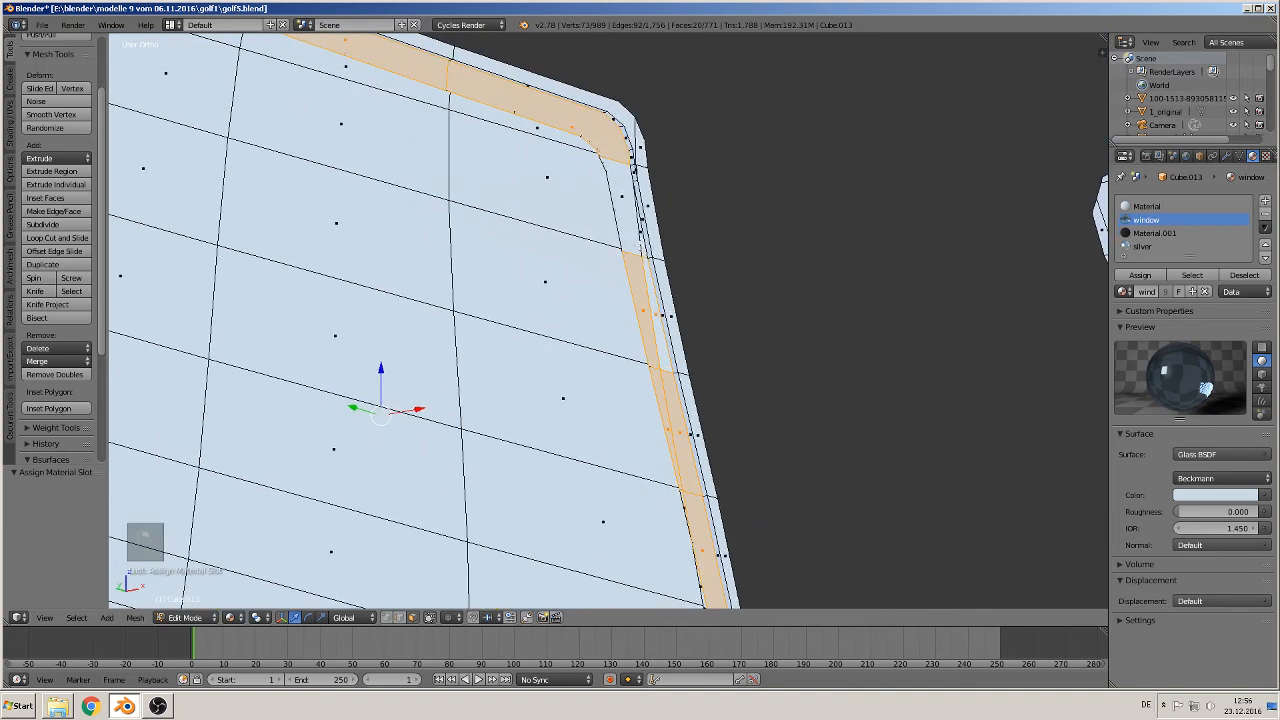
right_click(641, 251, "shift")
right_click(618, 202, "shift")
Add the missed narrow trim faces near the lower rear corner, assign the silver material to the selection, and return to Object Mode
middle_click_drag(694, 368, 643, 8, "shift")
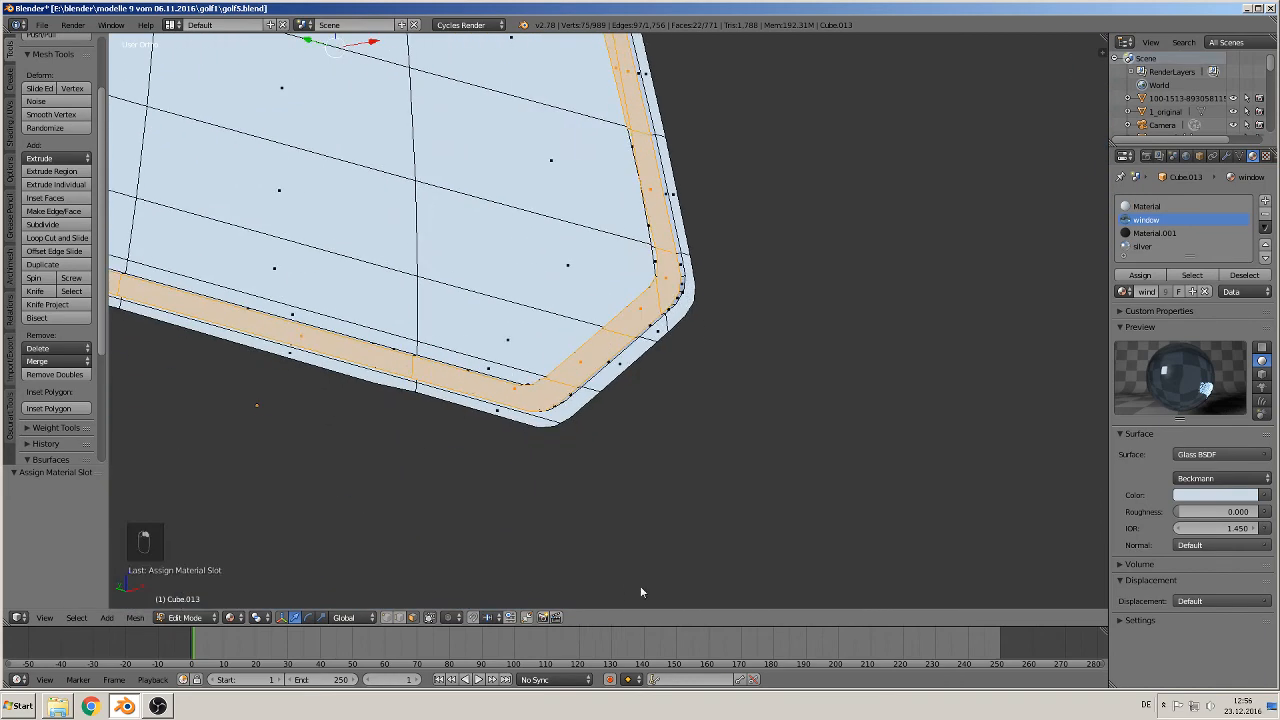
scroll(704, 345, "up", 3)
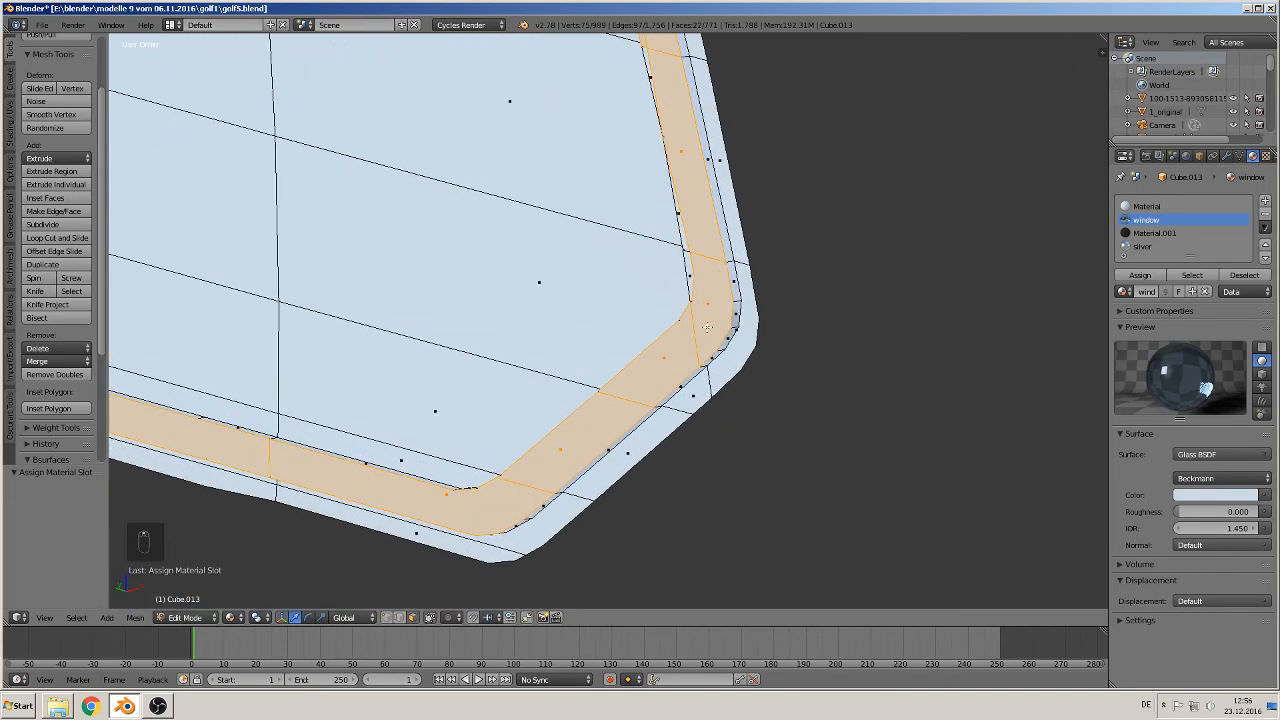
right_click(686, 255, "shift")
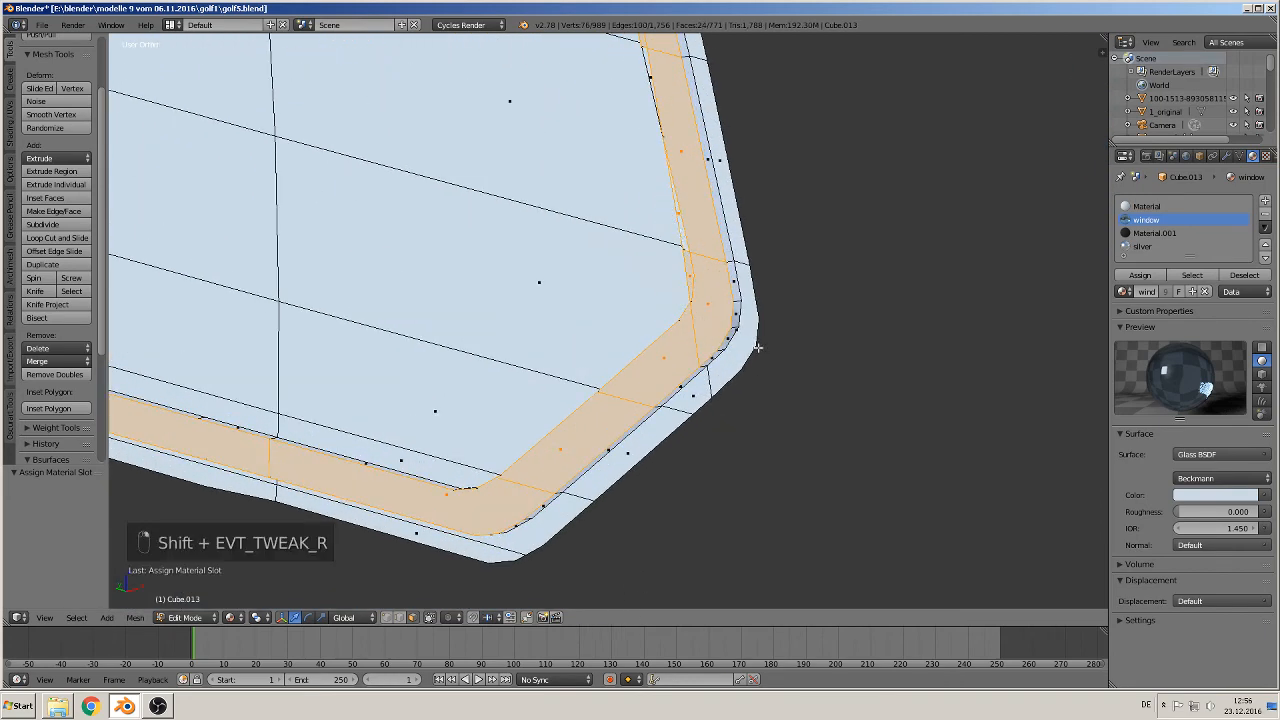
scroll(757, 347, "down", 2)
scroll(991, 283, "down", 1)
left_click(1142, 246)
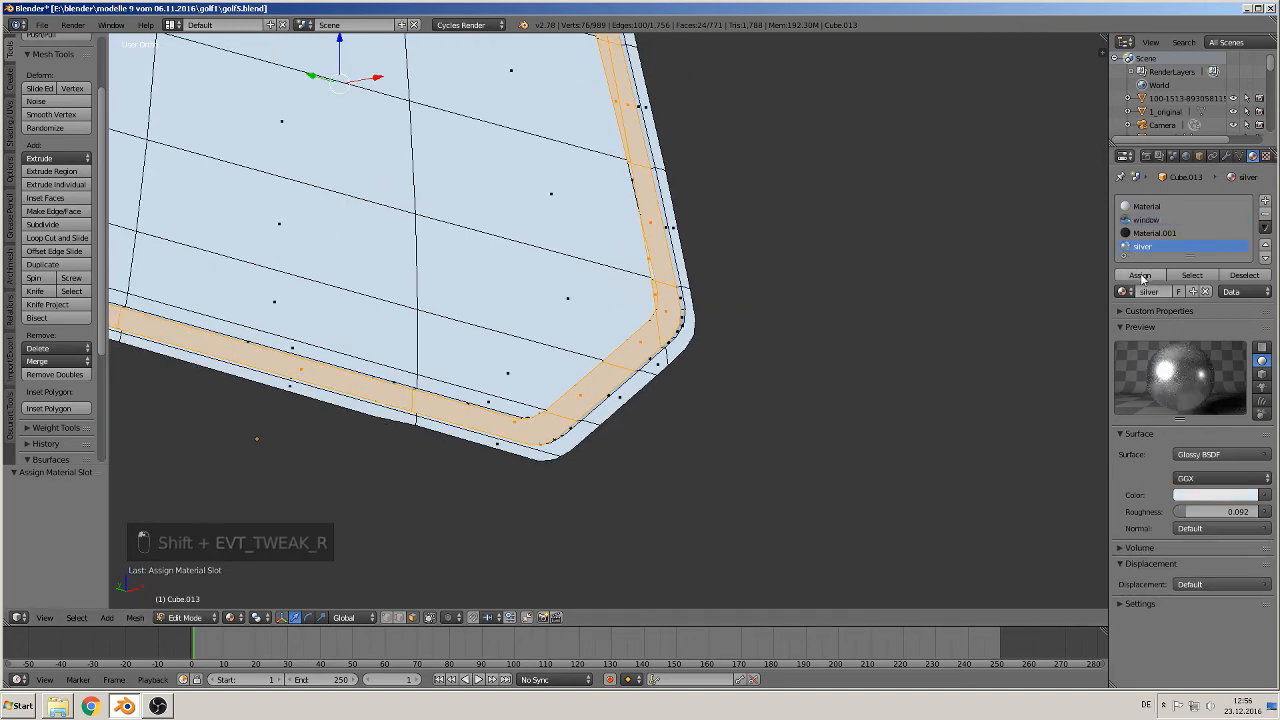
scroll(891, 360, "down", 4)
middle_click_drag(307, 288, 793, 417, "shift")
key("Tab")
In Edit Mode, circle-select the glass faces inside the front side window's trim border
scroll(775, 414, "up", 2)
key("Tab")
scroll(767, 346, "up", 2)
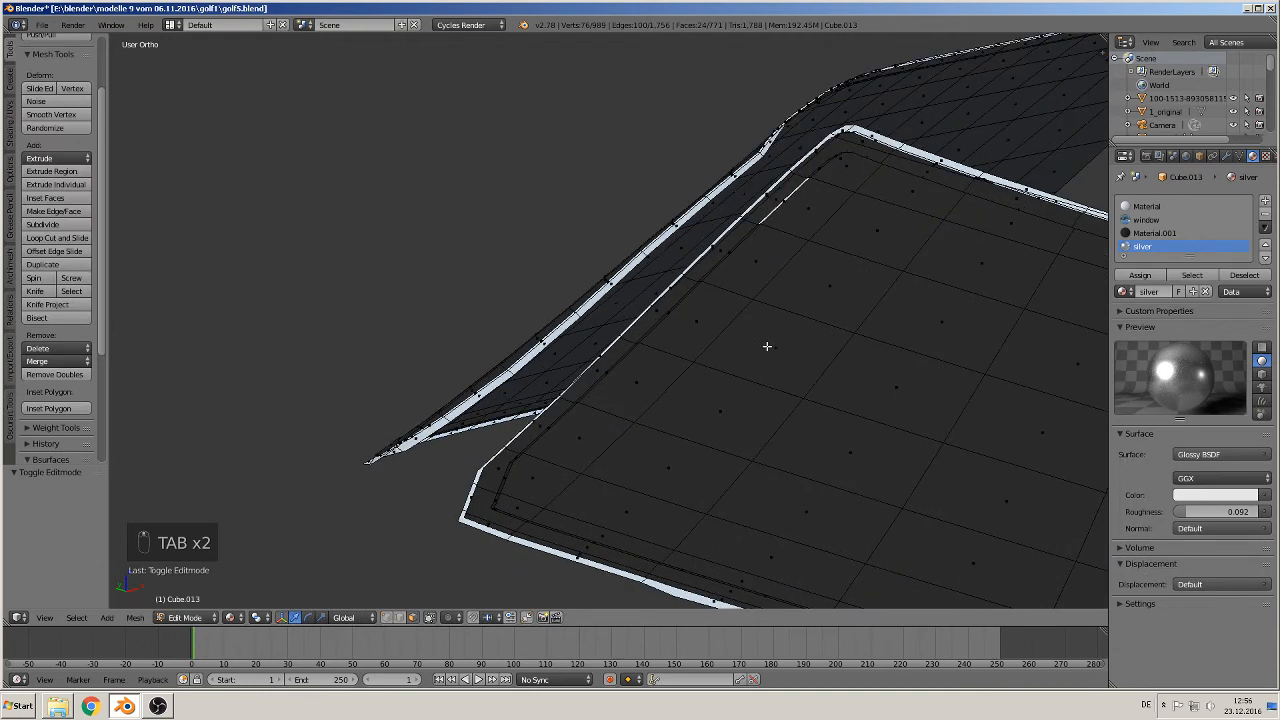
middle_click_drag(735, 347, 601, 317, "shift")
key("x")
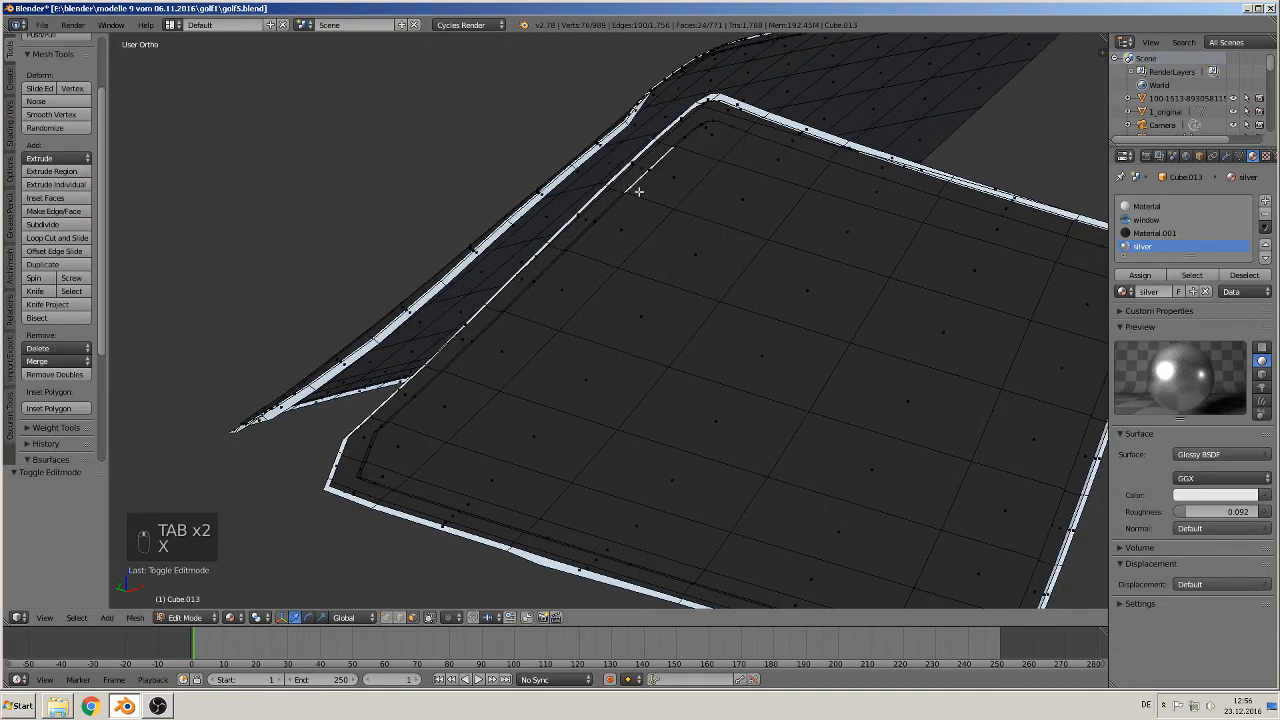
key("c")
mouse_move(714, 157)
left_mouse_down()
mouse_move(466, 377)
mouse_move(449, 449)
mouse_move(593, 503)
mouse_move(566, 517)
mouse_move(417, 457)
mouse_move(614, 449)
mouse_move(858, 211)
mouse_move(964, 218)
mouse_move(1074, 350)
mouse_move(932, 478)
mouse_move(912, 377)
left_mouse_up()
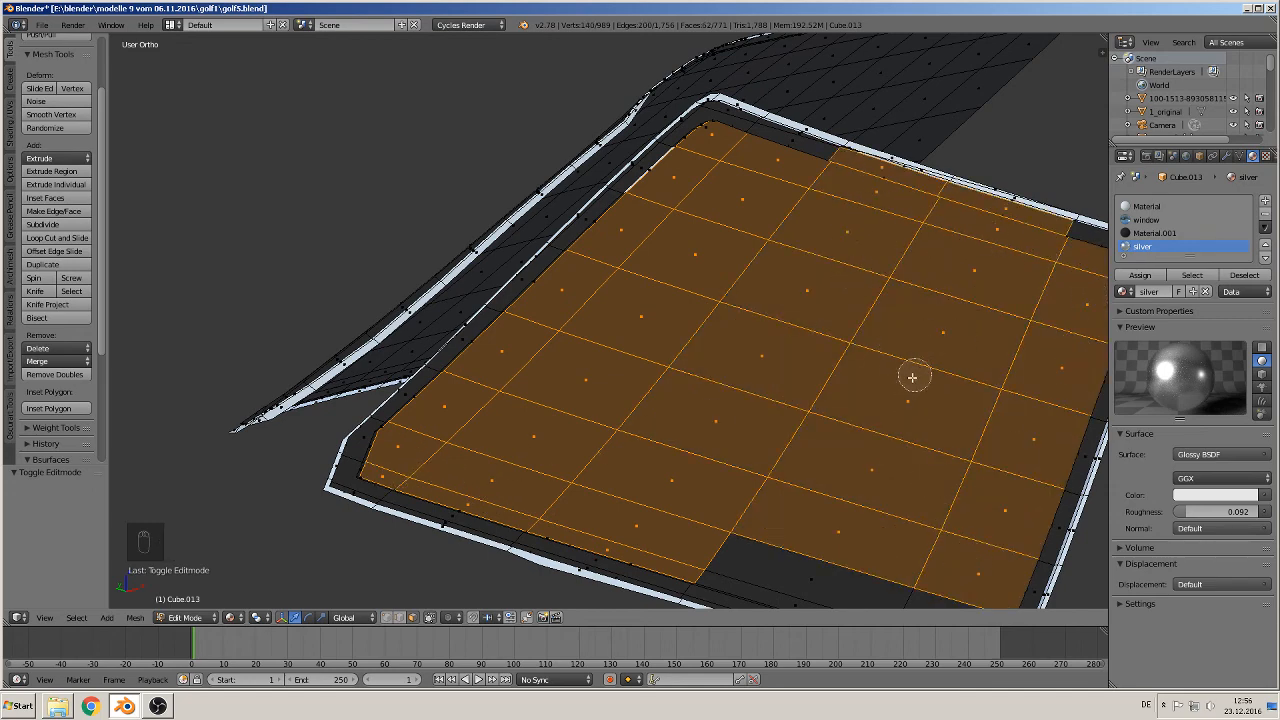
right_click(744, 486)
Complete the front side window's glass selection with the missing faces along its bottom and top edges, and assign the window material
middle_click_drag(774, 529, 450, 330, "shift")
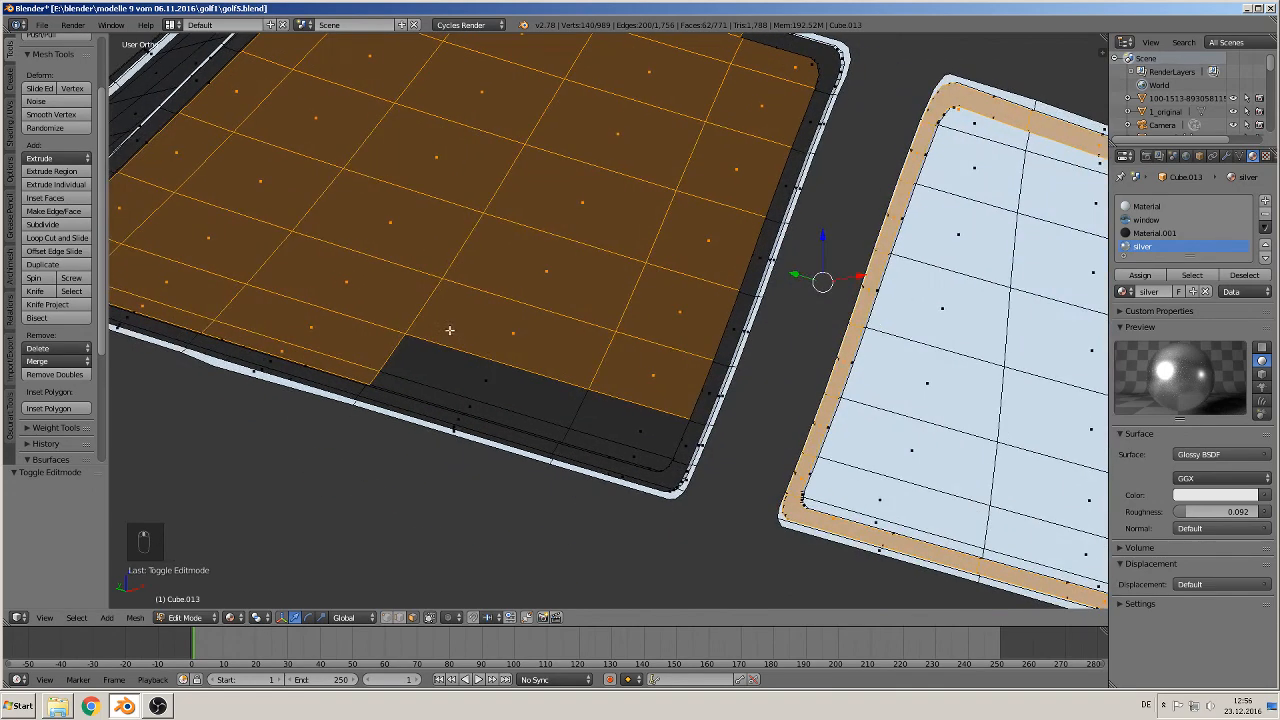
right_click(513, 385, "shift")
right_click(614, 409, "shift")
right_click(341, 369, "shift")
right_click(171, 317, "shift")
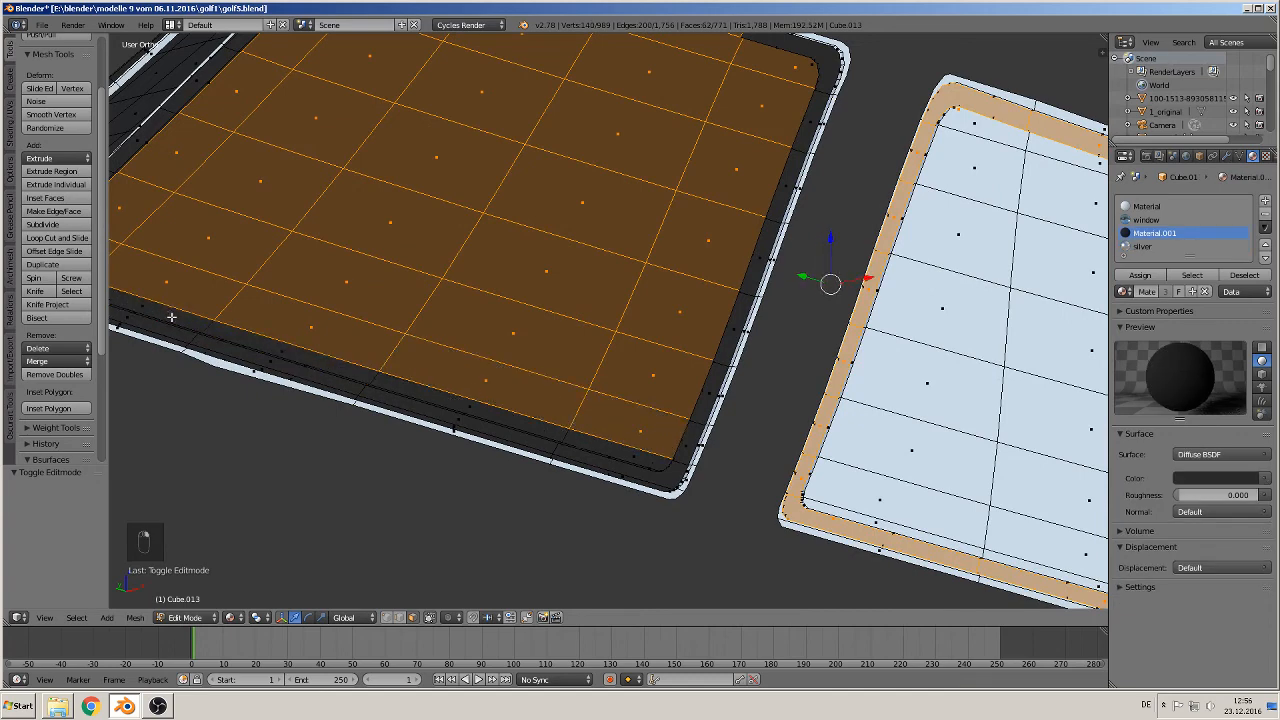
right_click_drag(176, 316, 600, 447, "shift")
middle_click_drag(591, 350, 578, 553, "shift")
right_click_drag(640, 237, 523, 206, "shift")
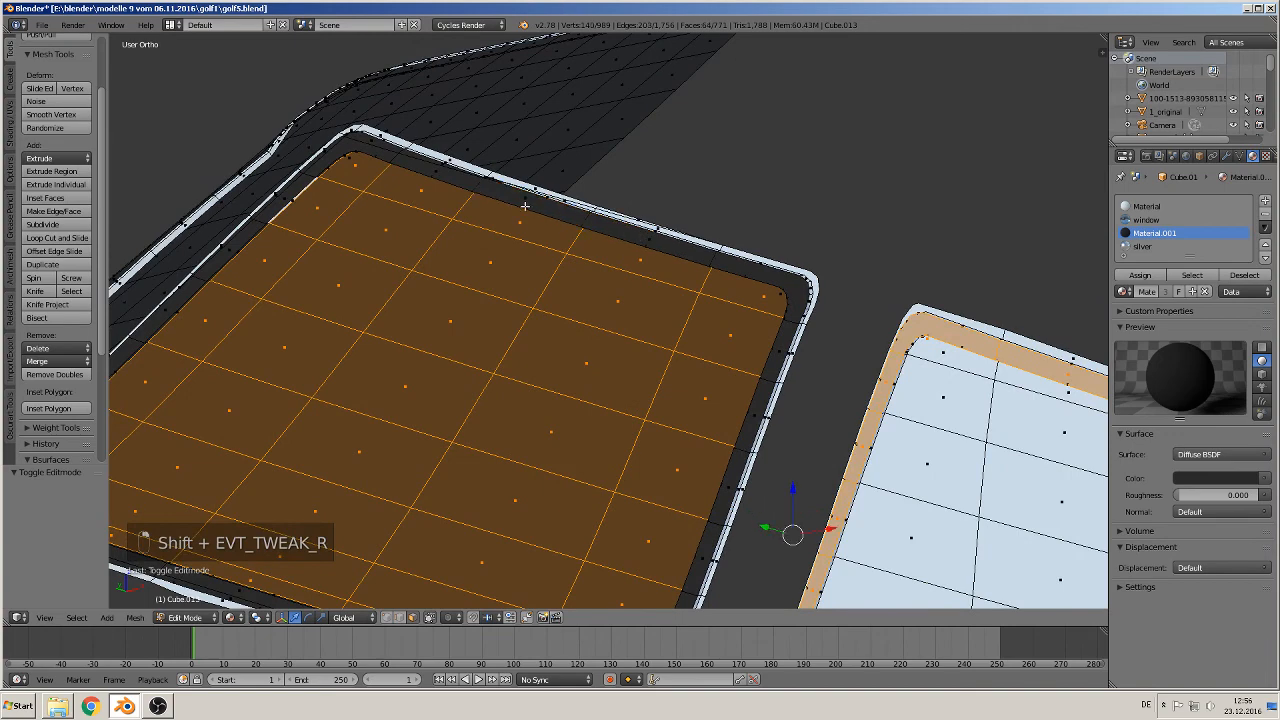
left_click(1146, 219)
left_click(1148, 275)
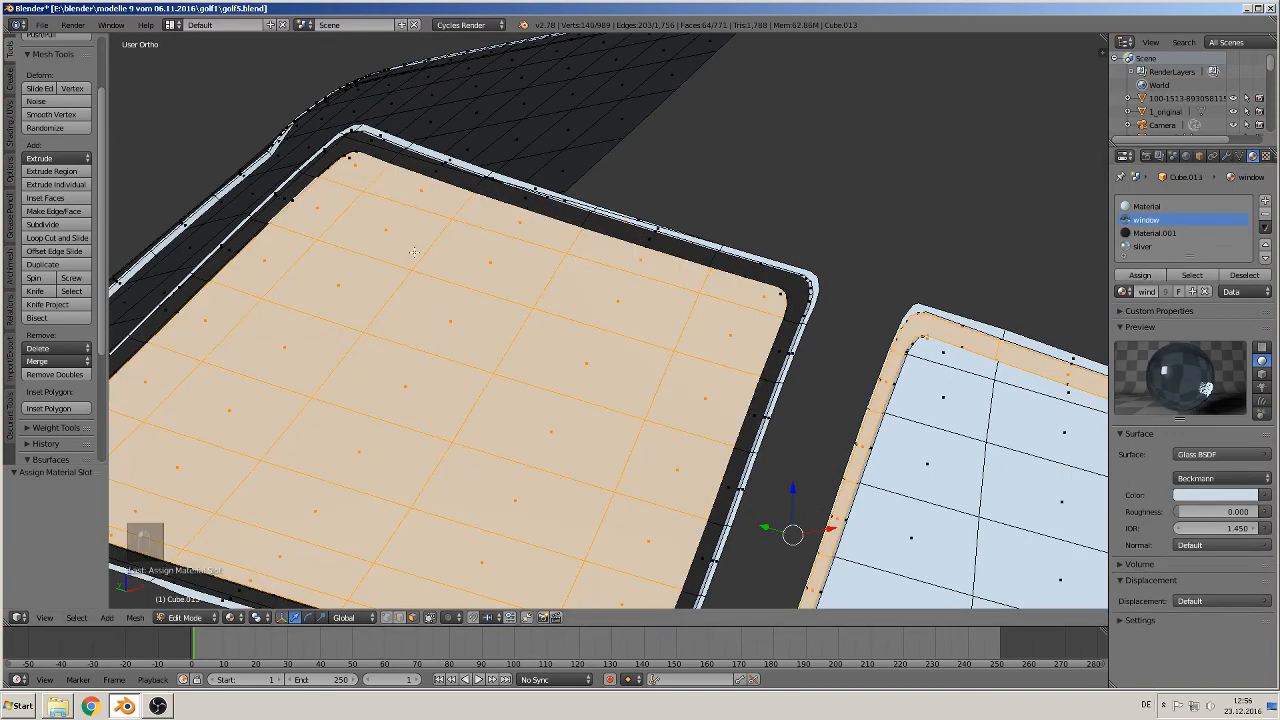
Start a new selection with the black trim faces at the front side window's upper front corner and down its slanted front edge
middle_click_drag(338, 93, 592, 142, "shift")
scroll(590, 141, "up", 2)
right_click(628, 127)
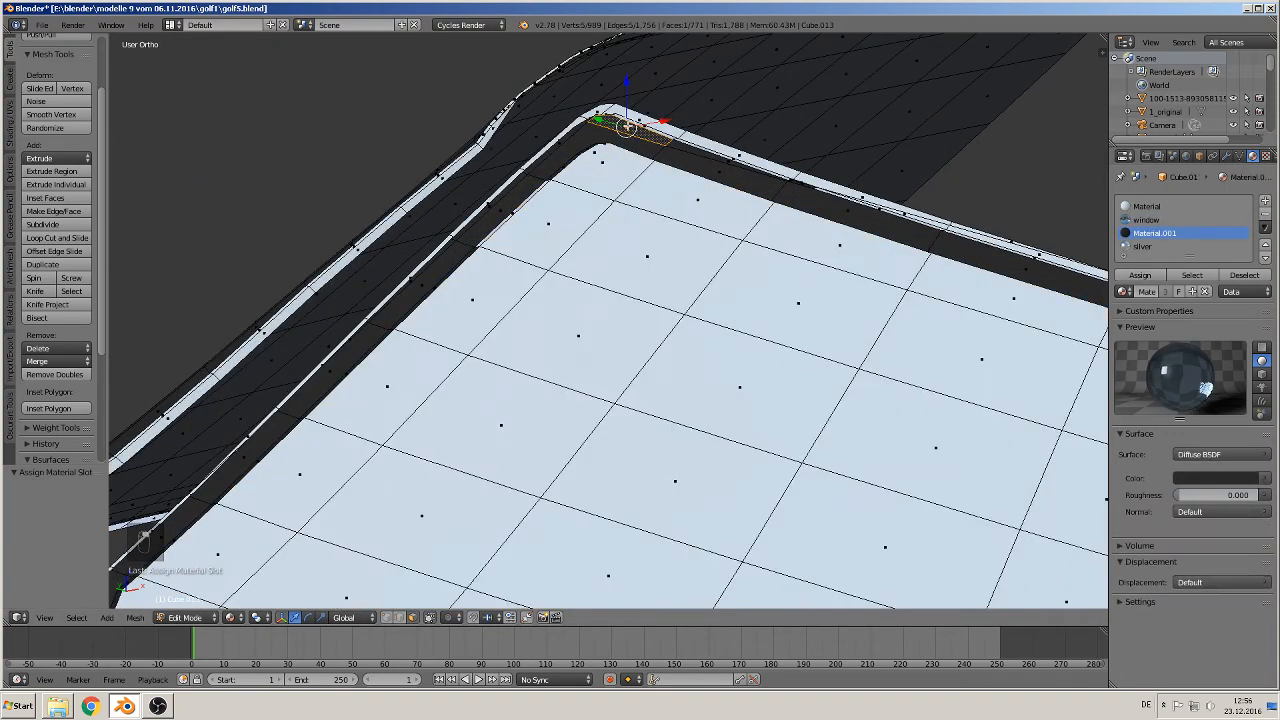
right_click(590, 142, "shift")
right_click(508, 201, "shift")
right_click(433, 280, "shift")
right_click(352, 357, "shift")
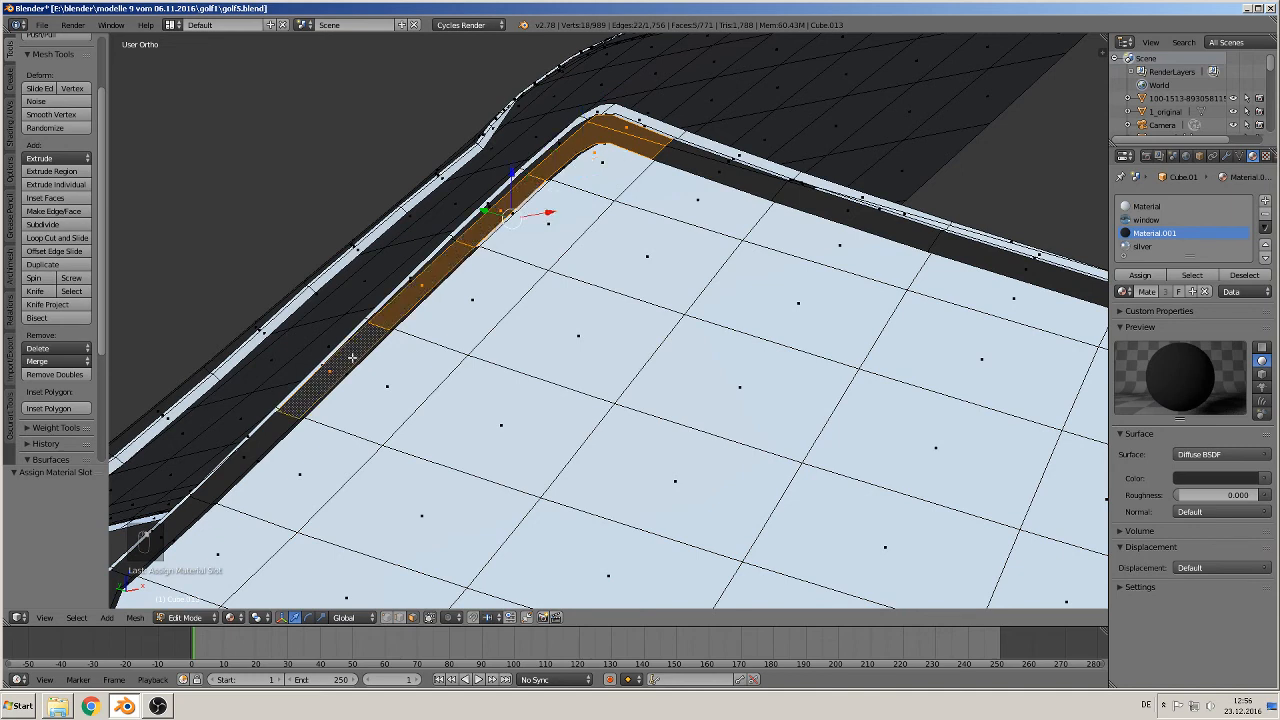
Add the first top-edge trim faces and the narrow outer faces along the slanted front edge to the selection
right_click(645, 145, "shift")
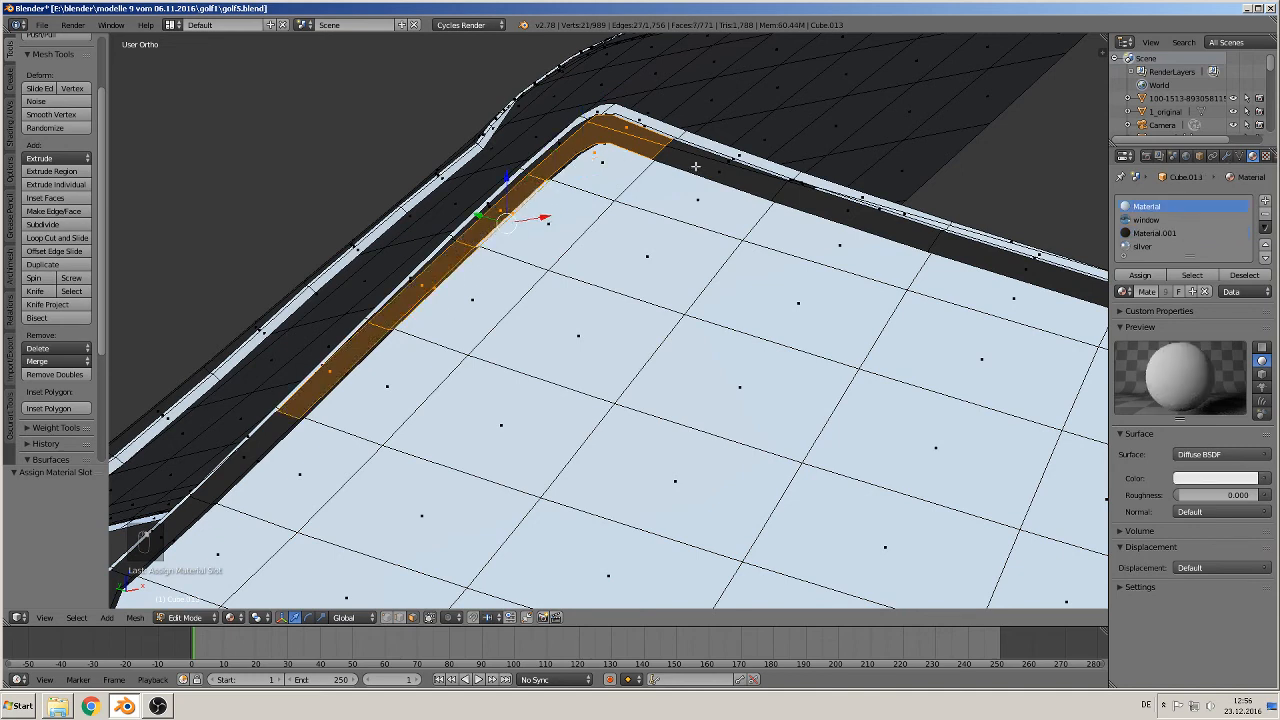
right_click(675, 162, "shift")
right_click(688, 148, "shift")
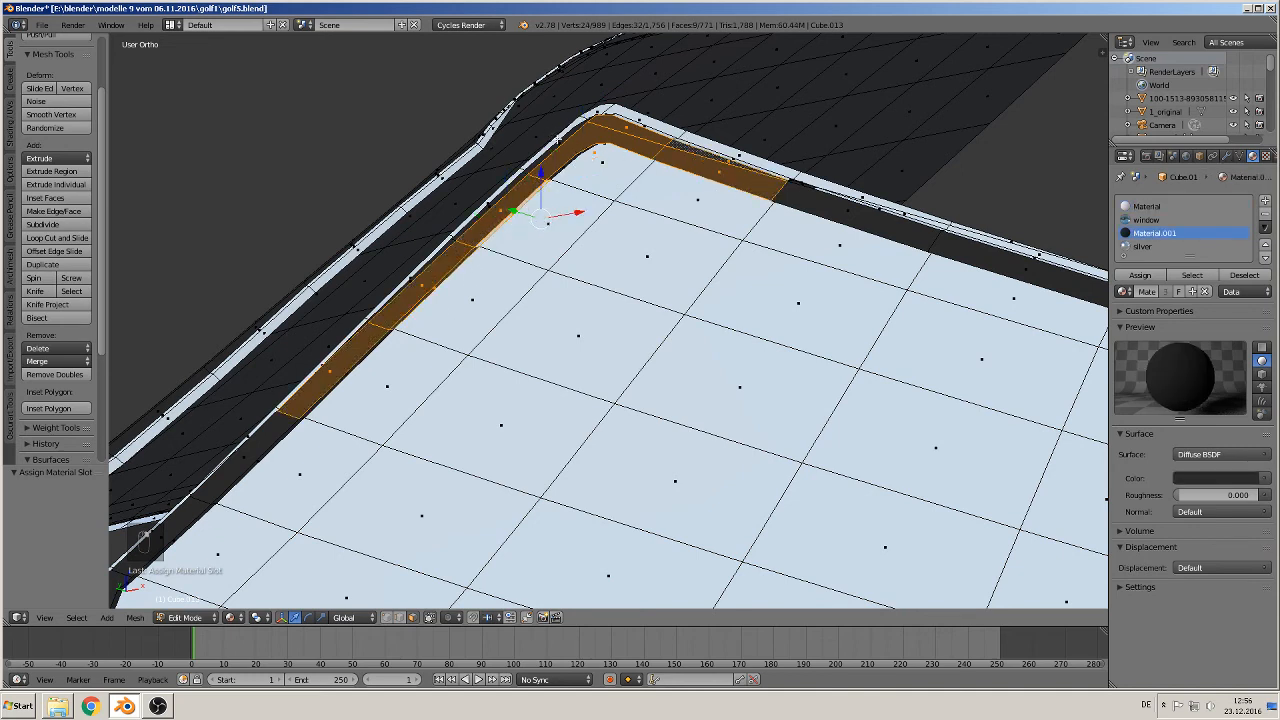
right_click(560, 143, "shift")
right_click(501, 203, "shift")
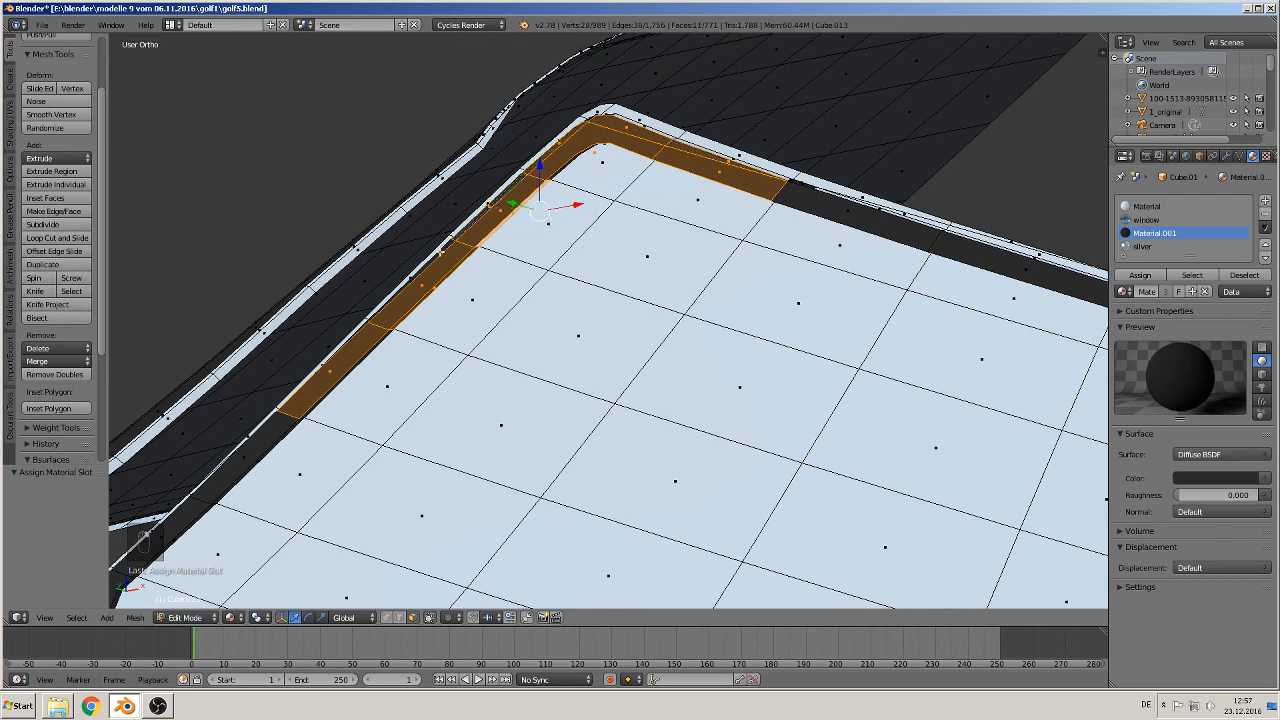
right_click(430, 273, "shift")
right_click(362, 331, "shift")
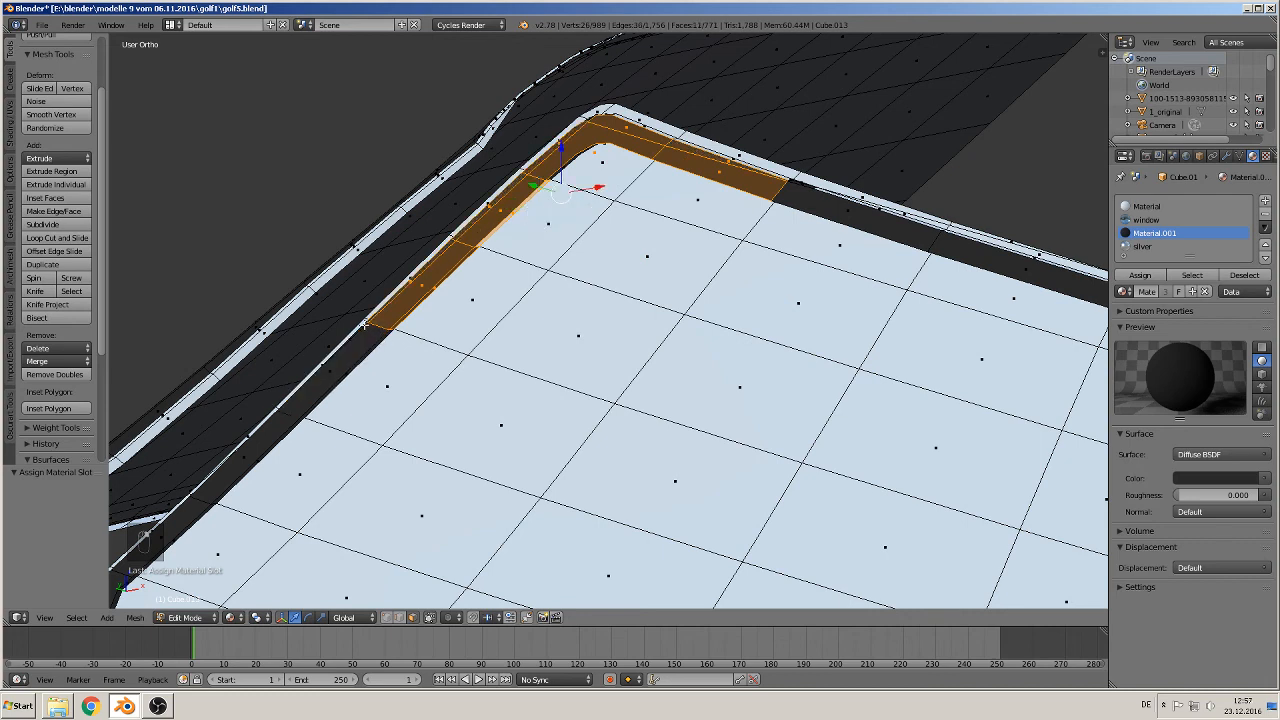
right_click(367, 328, "shift")
Extend the trim selection along the rest of the front side window's top edge, around the upper rear corner and onto the rear edge
right_click(798, 195, "shift")
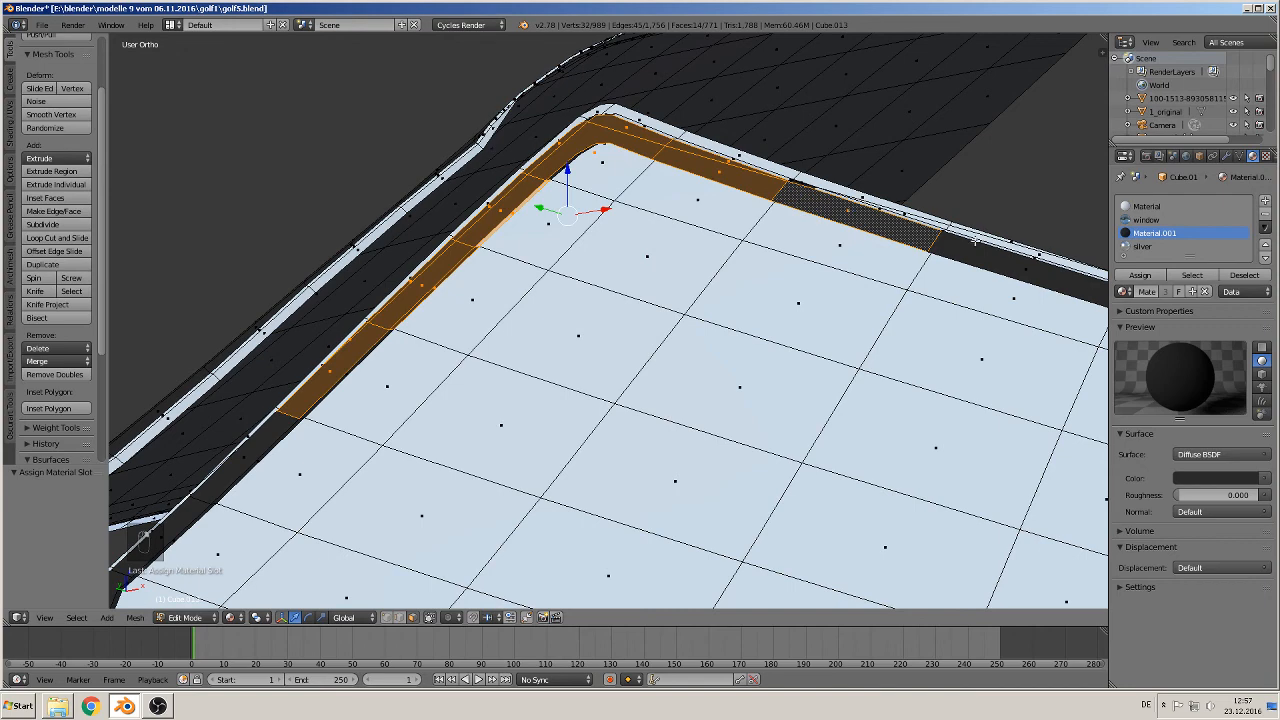
right_click(975, 240, "shift")
middle_click_drag(975, 240, 266, 126, "shift")
right_click(650, 245, "shift")
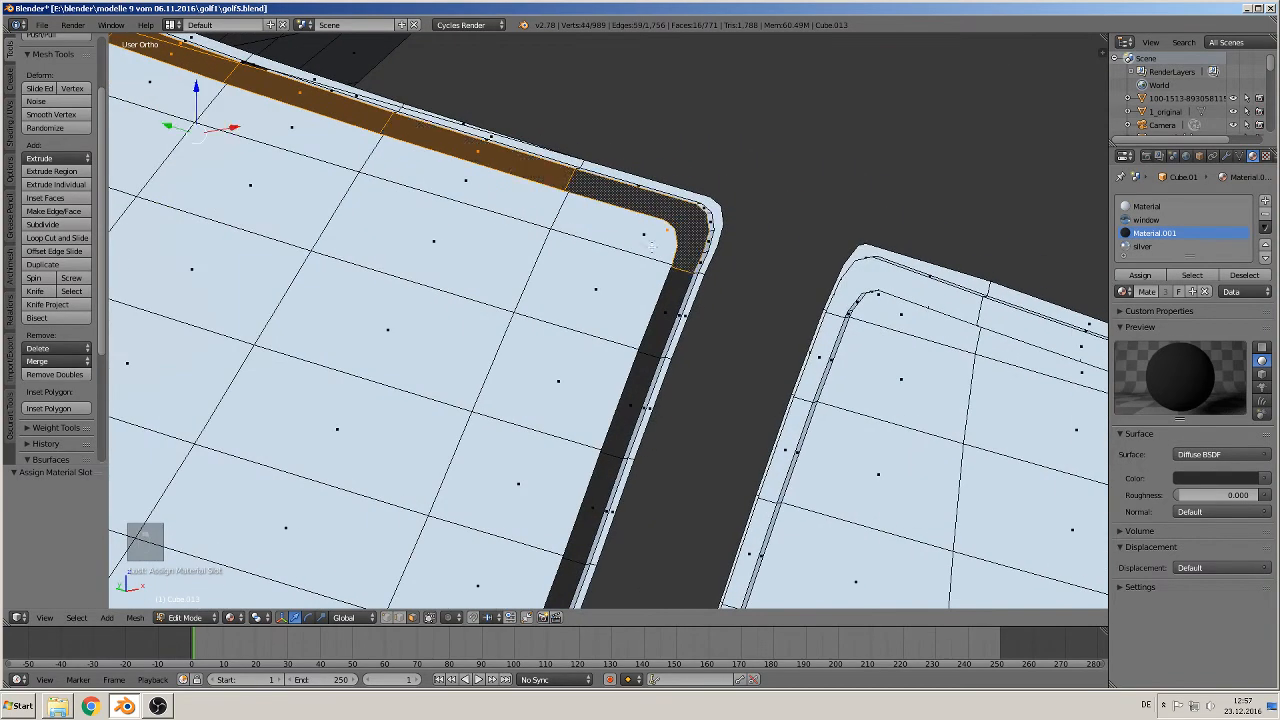
right_click(664, 312, "shift")
right_click(645, 384, "shift")
middle_click_drag(645, 384, 735, 232, "shift")
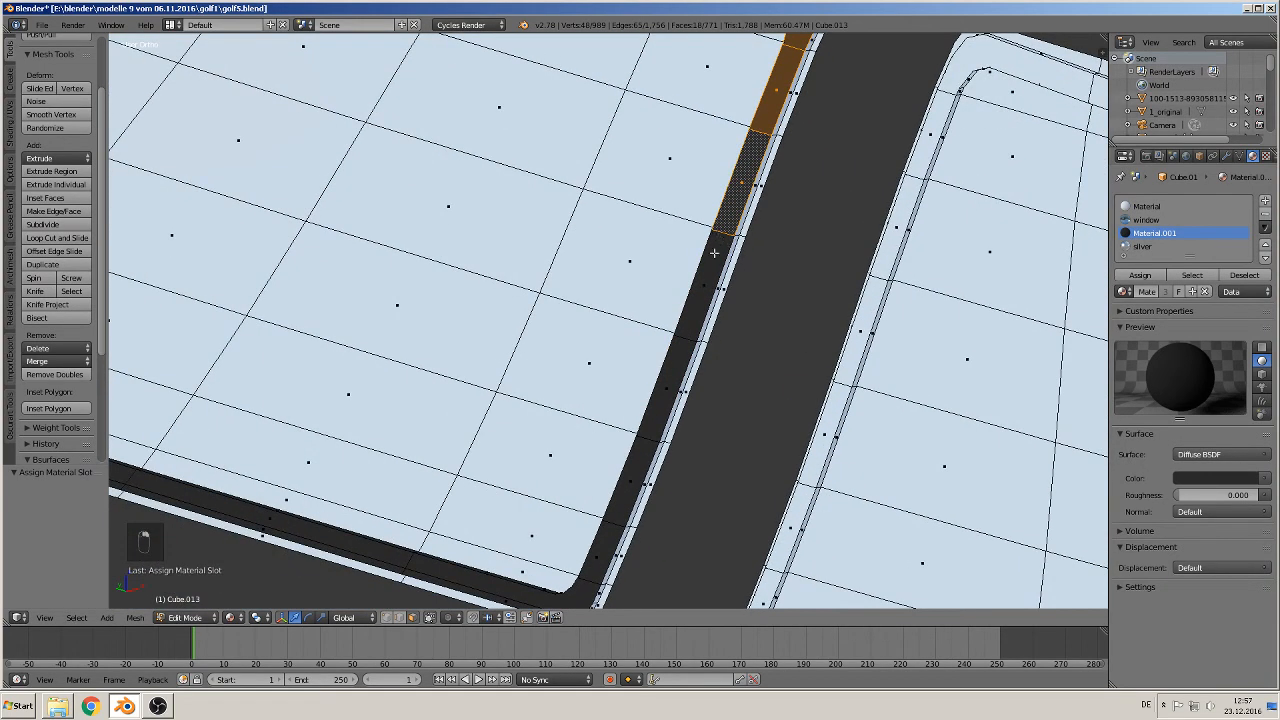
Add the trim faces down the rest of the front side window's rear edge and around its lower rear corner
right_click(714, 253, "shift")
right_click(676, 380, "shift")
right_click(648, 454, "shift")
middle_click_drag(640, 522, 785, 285, "shift")
right_click(703, 383, "shift")
right_click(674, 410, "shift")
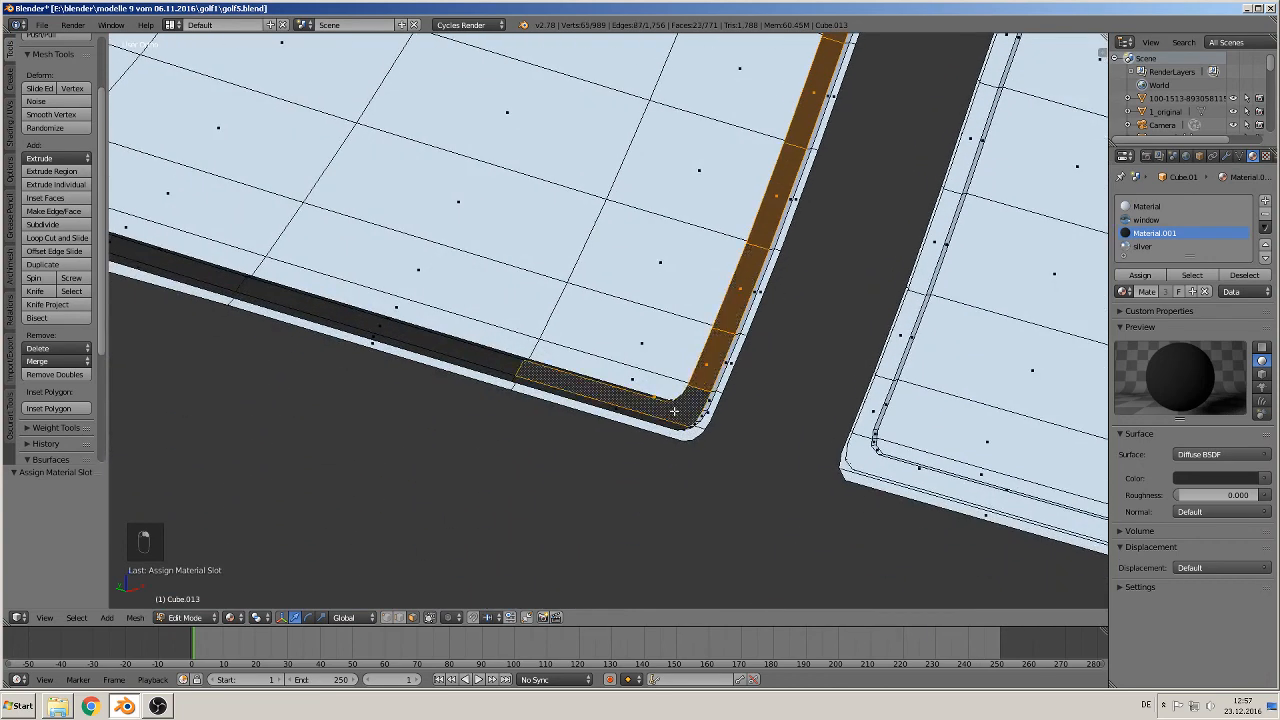
Add the trim faces along the front side window's bottom edge, lower front corner and remaining slanted edge to close the loop
right_click(485, 355, "shift")
middle_click_drag(272, 267, 437, 316)
right_click(408, 315, "shift")
right_click(437, 316, "shift")
right_click(330, 272, "shift")
right_click(329, 206, "shift")
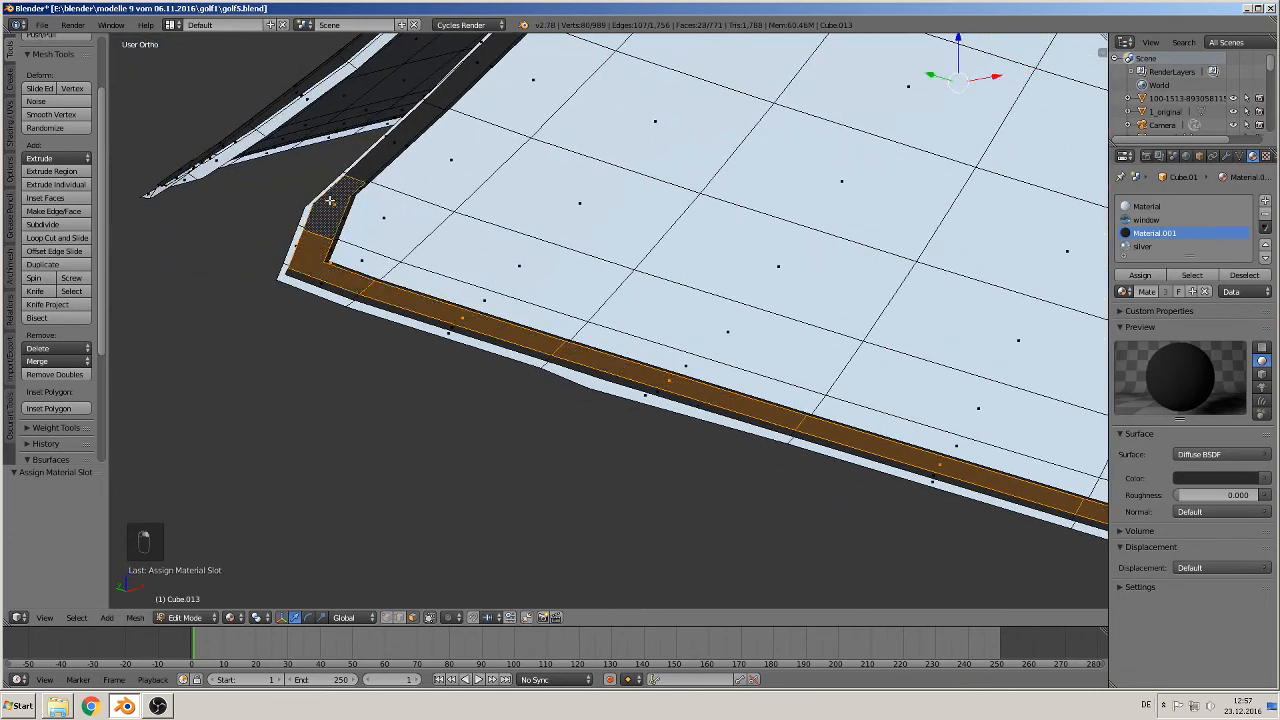
right_click(380, 145, "shift")
right_click(446, 95, "shift")
middle_click_drag(446, 95, 421, 290, "shift")
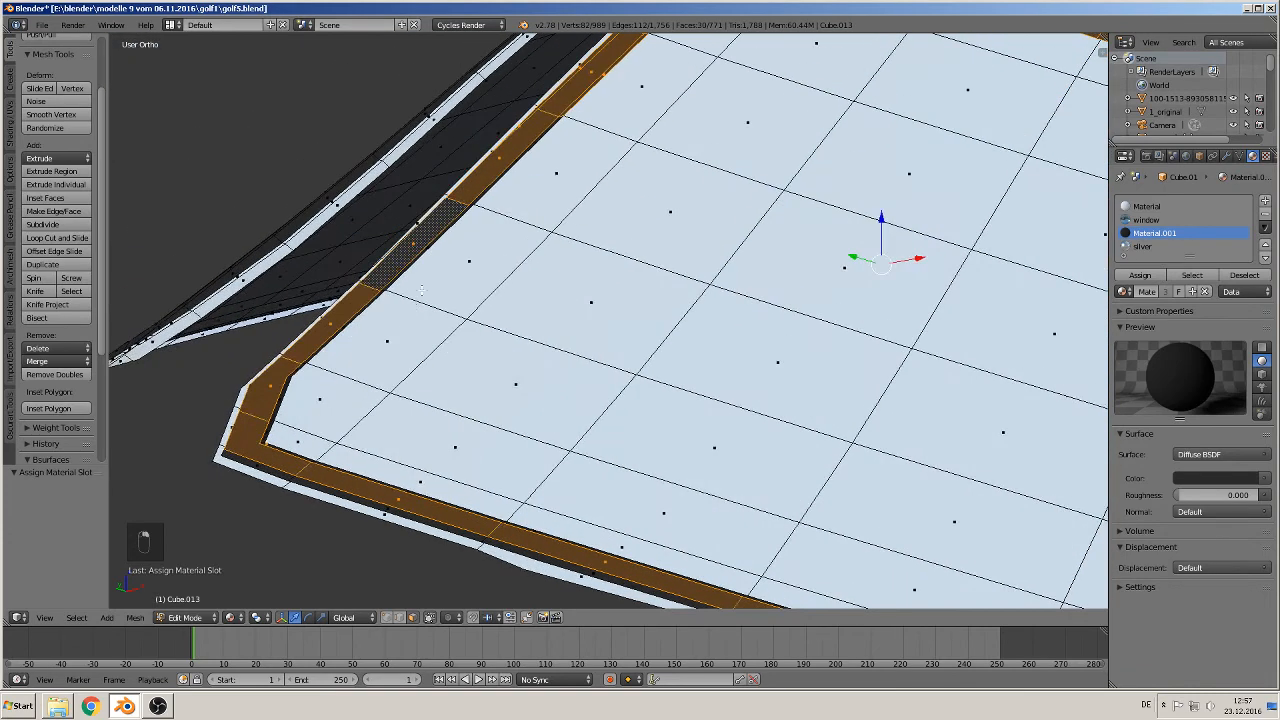
Assign the silver material to the front side window's selected trim loop and return to Object Mode
left_click(1150, 246)
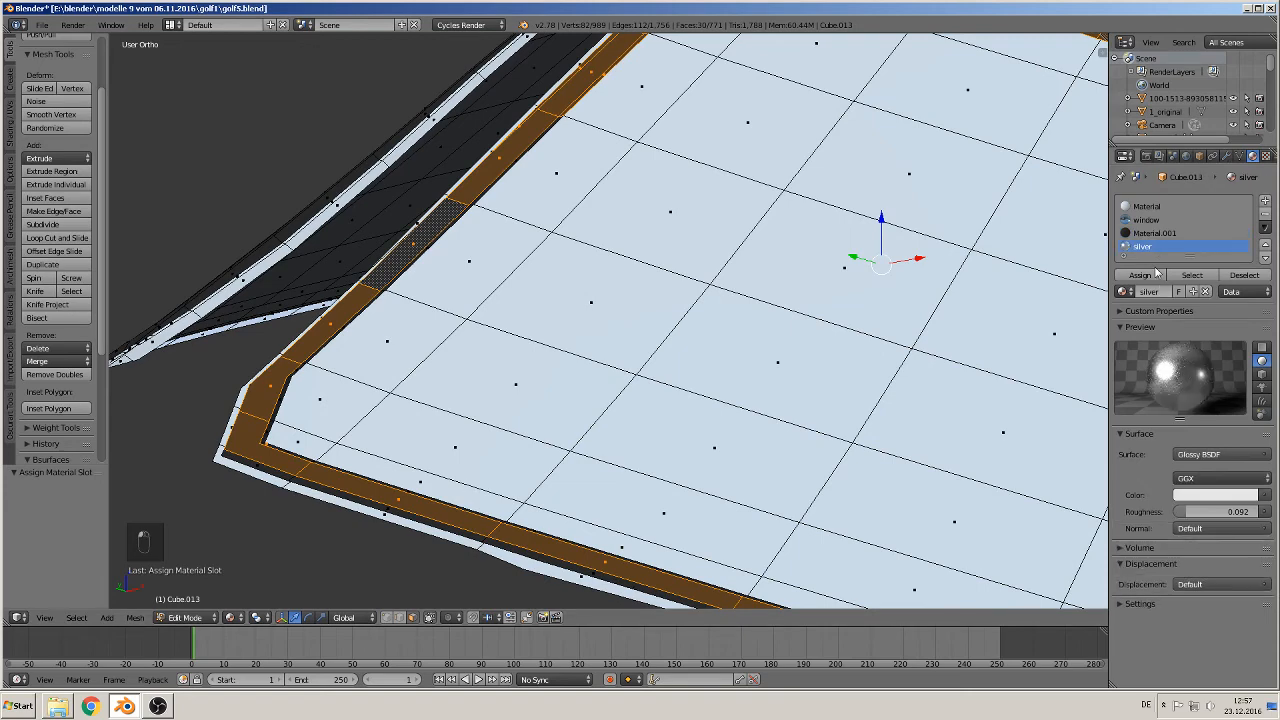
left_click(1148, 276)
scroll(767, 328, "down", 3)
key("Tab")
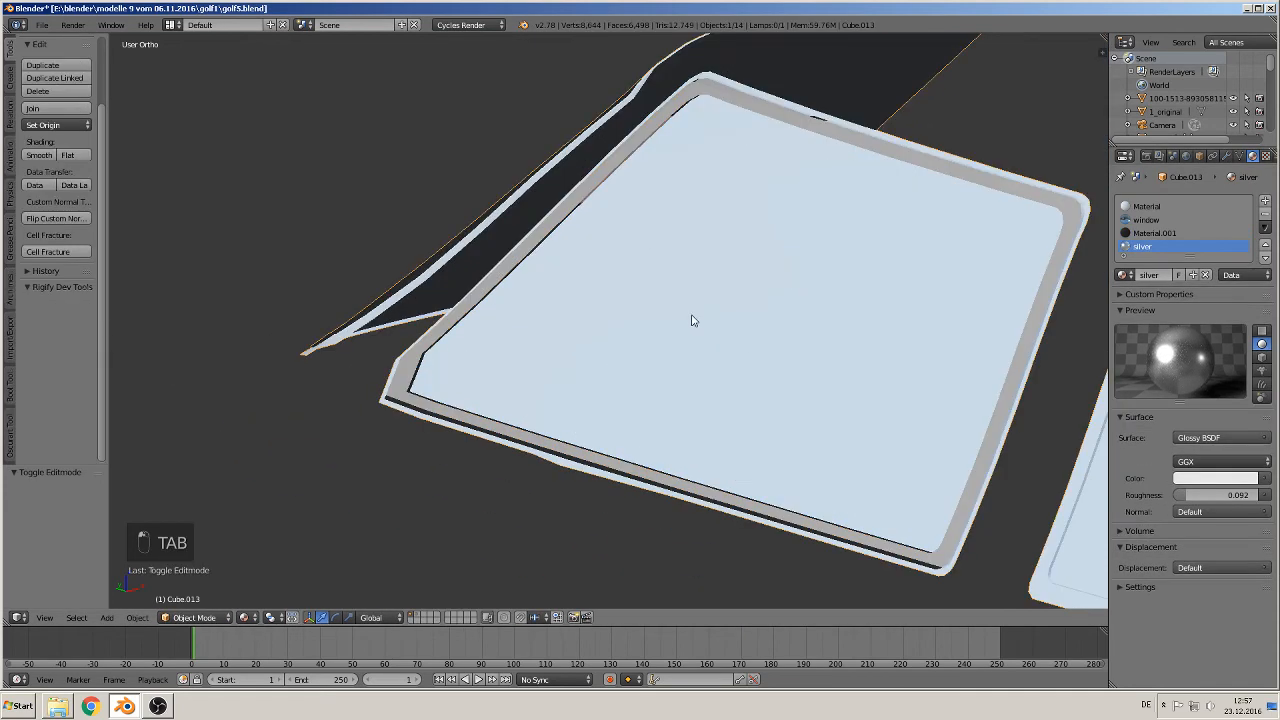
scroll(592, 340, "up", 2)
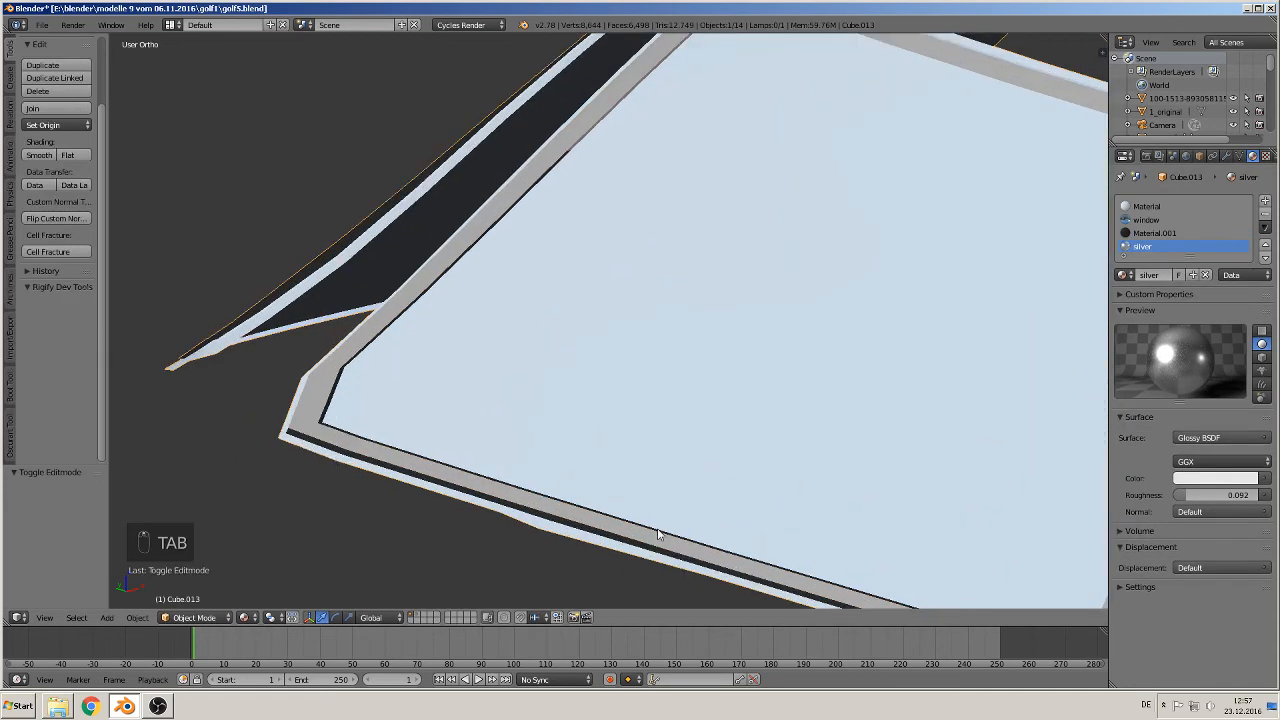
Enter Edit Mode with nothing selected and circle-select the inner faces covering most of the windshield half
middle_click_drag(438, 485, 793, 211)
key("Tab")
key("a")
key("a")
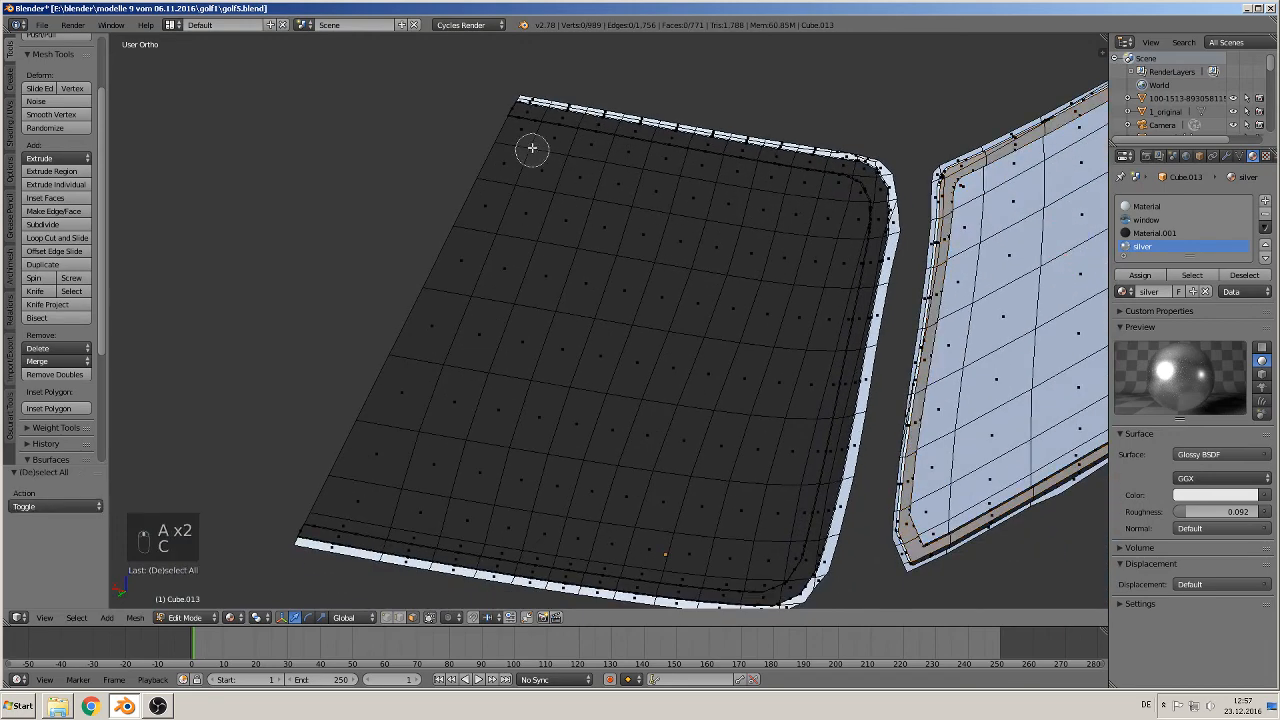
mouse_move(532, 148)
left_mouse_down()
mouse_move(369, 463)
mouse_move(531, 523)
mouse_move(749, 560)
mouse_move(763, 509)
mouse_move(784, 520)
mouse_move(826, 229)
mouse_move(776, 196)
mouse_move(567, 174)
mouse_move(666, 240)
mouse_move(540, 306)
mouse_move(706, 360)
mouse_move(451, 413)
left_mouse_up()
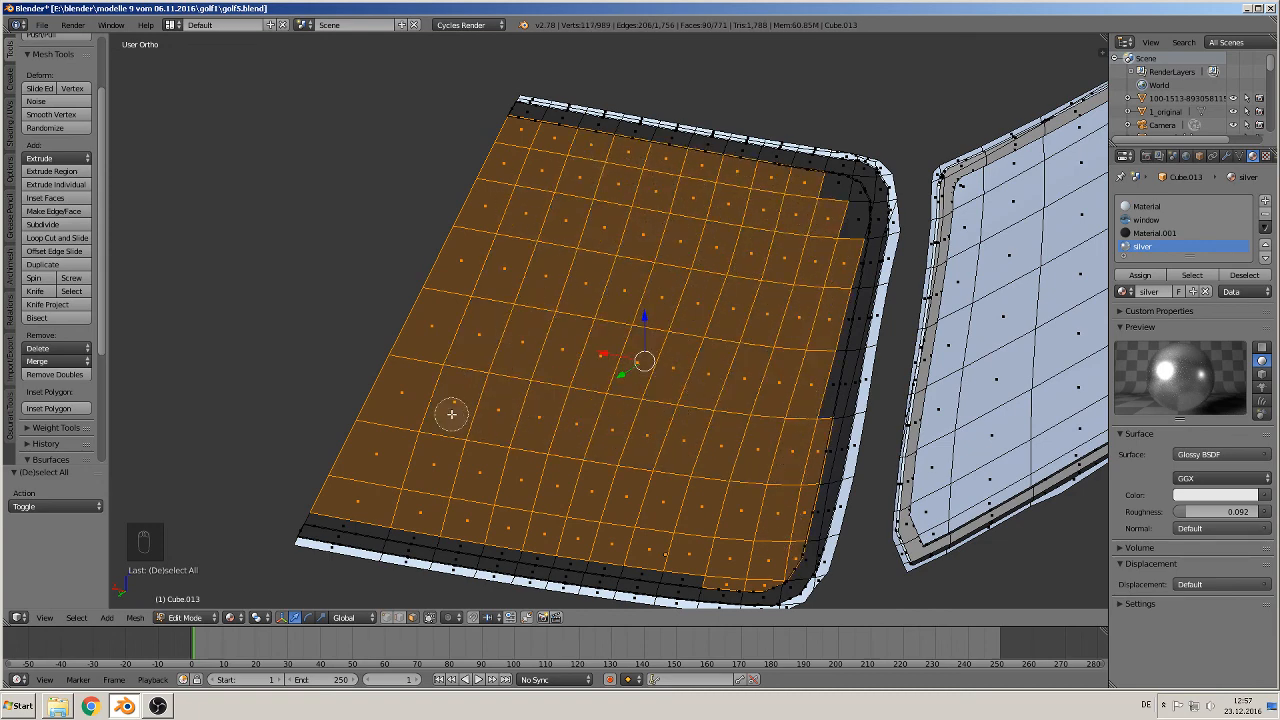
Add the missed narrow inner faces along the windshield's lower edge and outer side edge to the pane selection
scroll(419, 506, "up", 2)
middle_click_drag(399, 490, 370, 285, "shift")
right_click(260, 419, "shift")
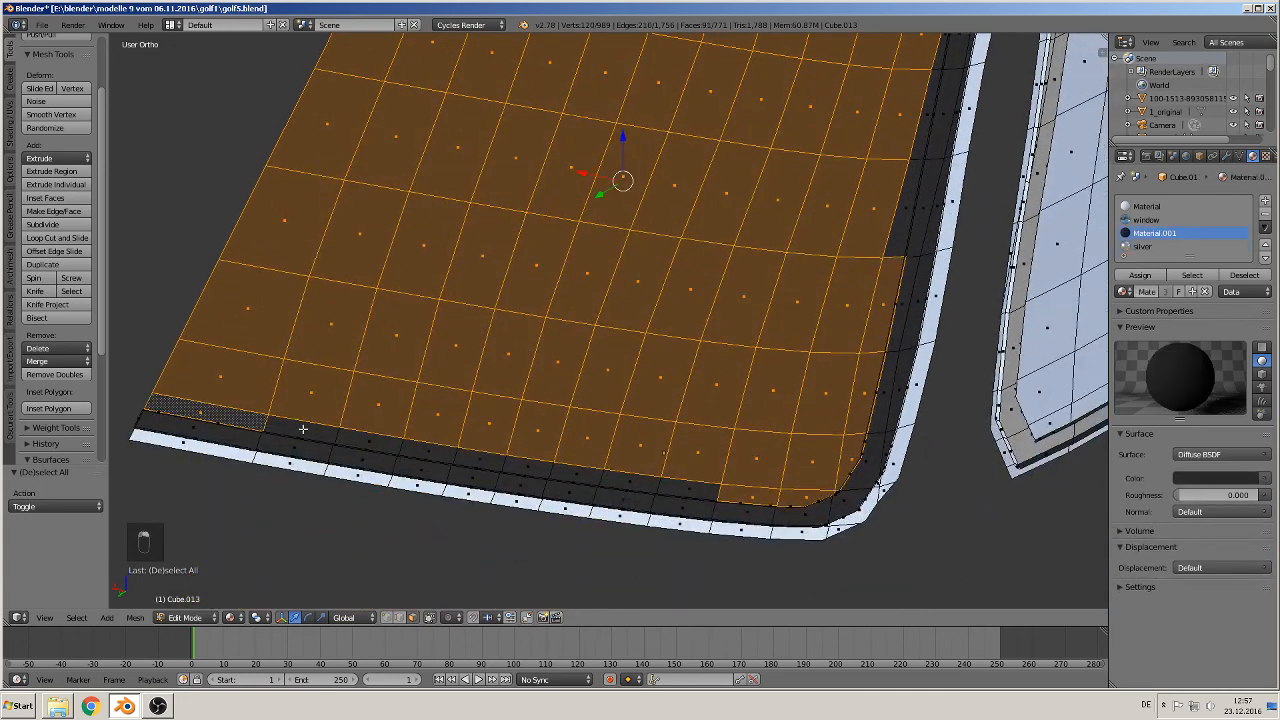
right_click(304, 429, "shift")
right_click(381, 441, "shift")
right_click(441, 452, "shift")
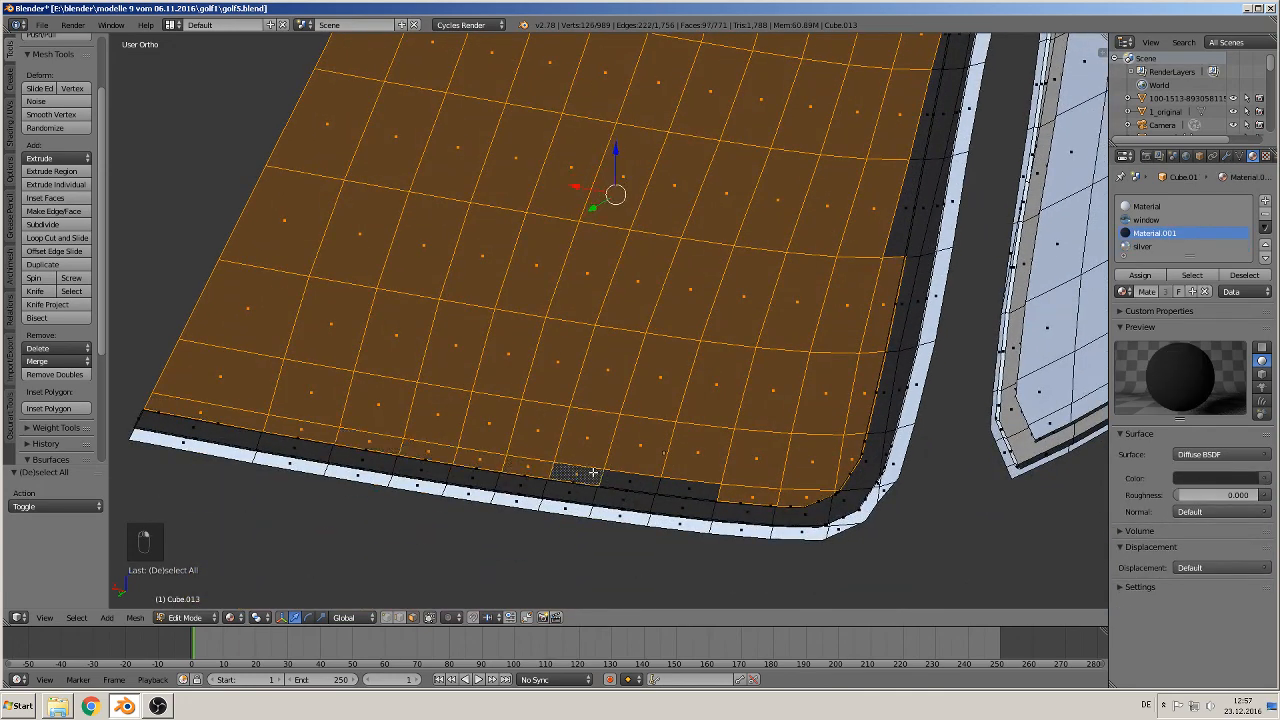
right_click(909, 214, "shift")
right_click(920, 124, "shift")
Add the remaining inner faces up the windshield's outer side edge and around its upper outer corner to the pane selection
middle_click_drag(845, 195, 564, 549, "shift")
scroll(623, 454, "up", 3)
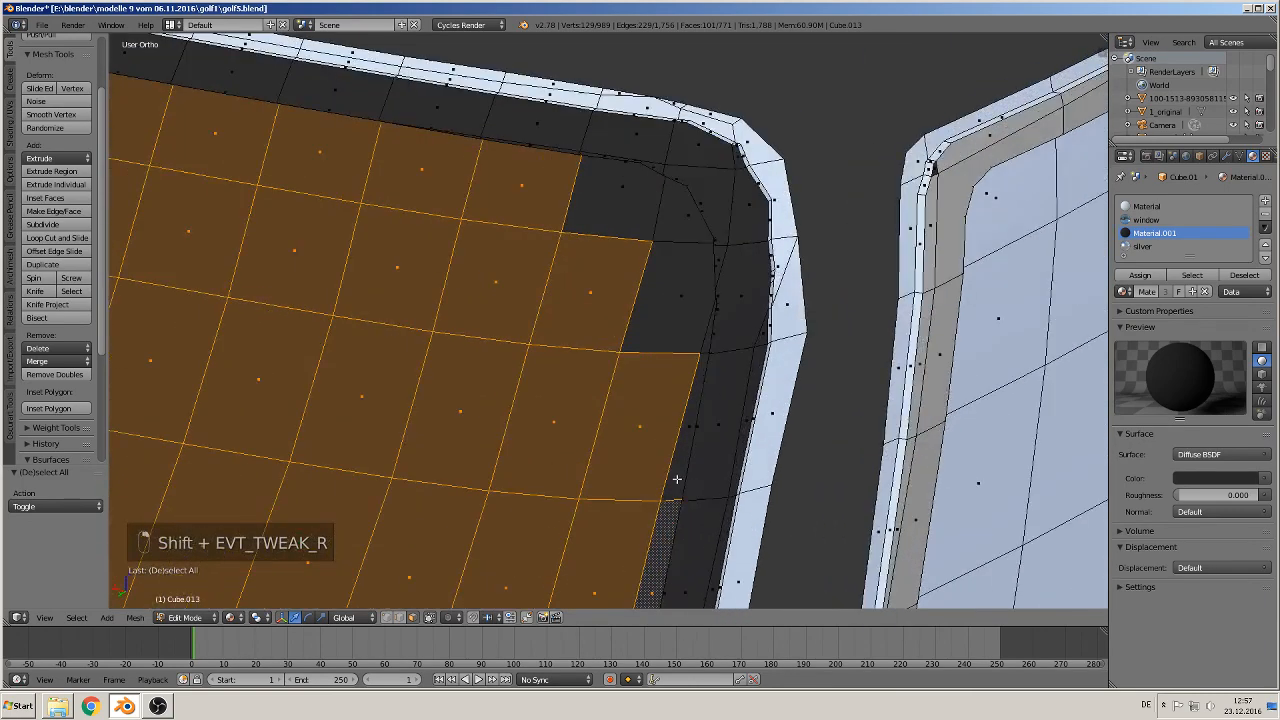
right_click(676, 479, "shift")
right_click(705, 335, "shift")
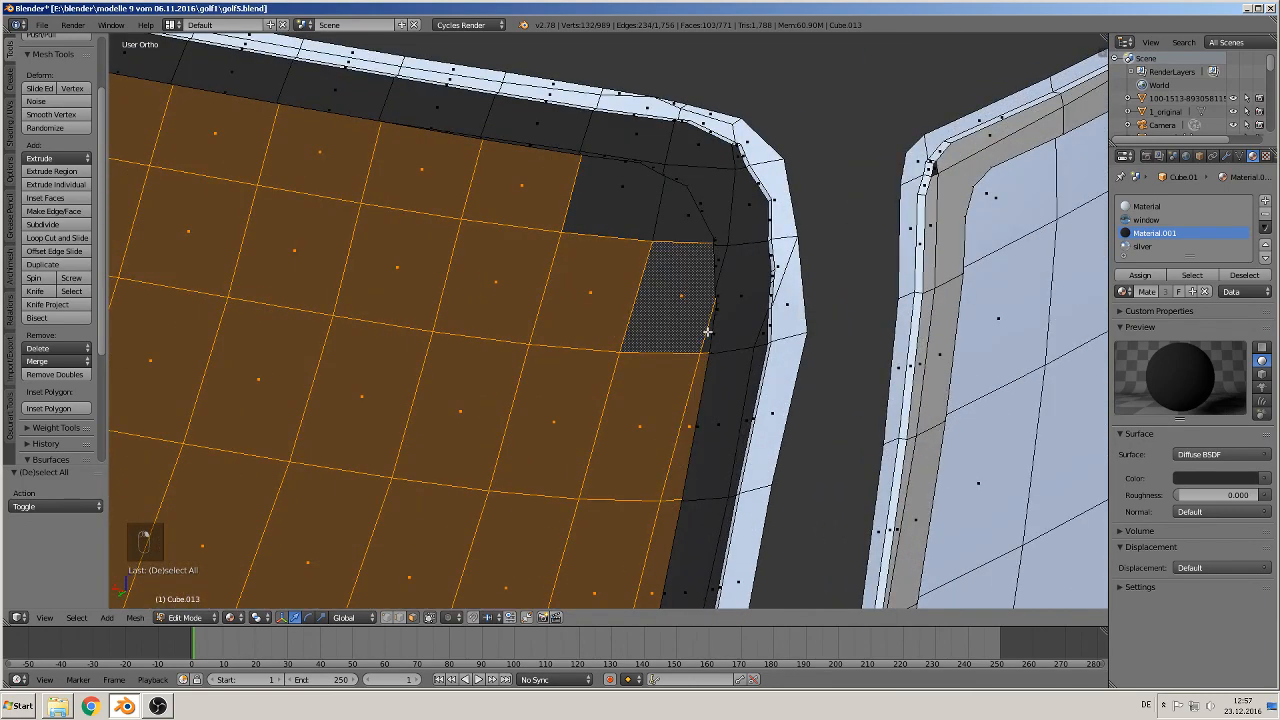
right_click(685, 289, "shift")
right_click(650, 217, "shift")
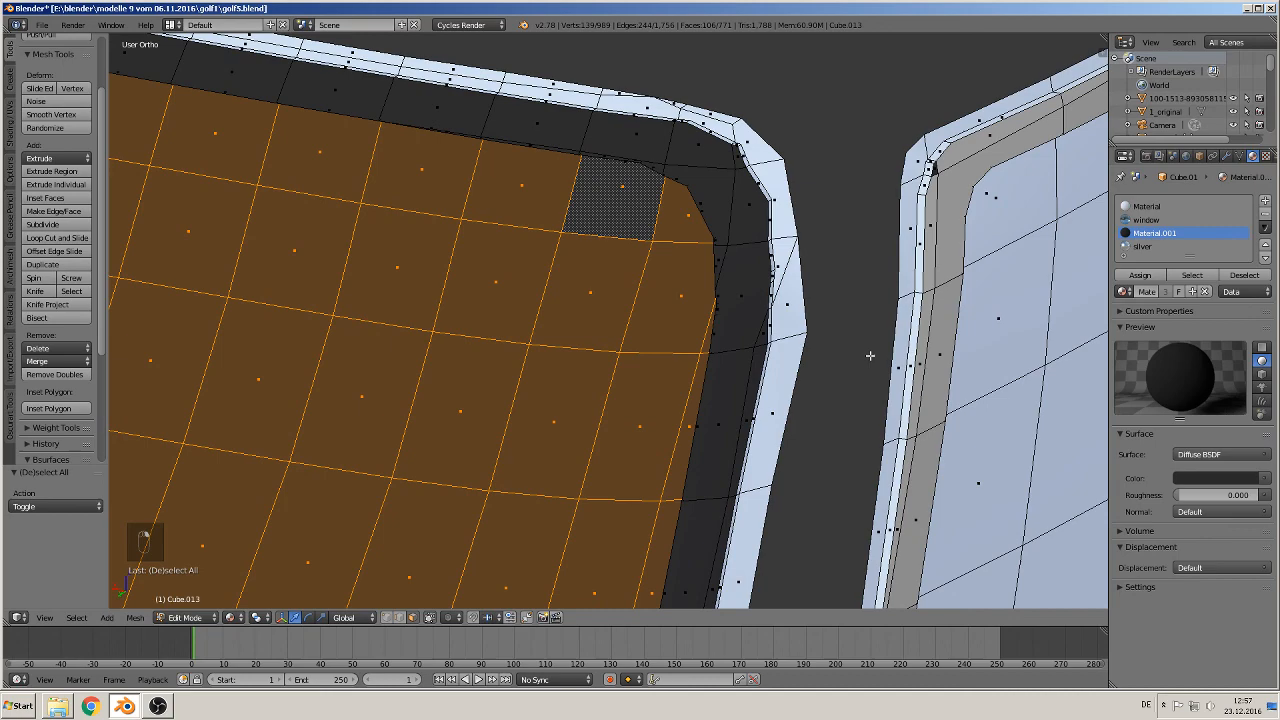
Assign the window glass material to the windshield's selected pane faces
left_click(1146, 219)
left_click(1140, 275)
scroll(687, 374, "down", 7)
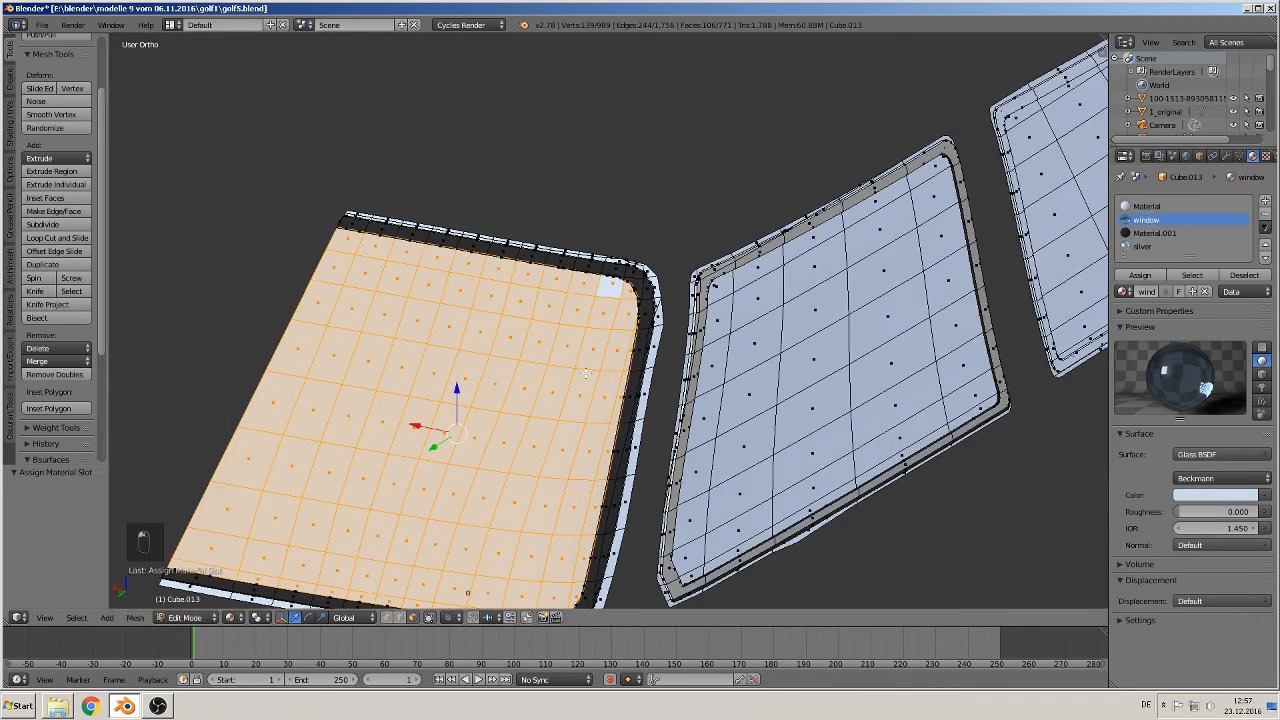
Start a new selection of the windshield's black border faces, running down both strips of its outer side edge
middle_click_drag(675, 376, 728, 254, "shift")
scroll(670, 370, "up", 6)
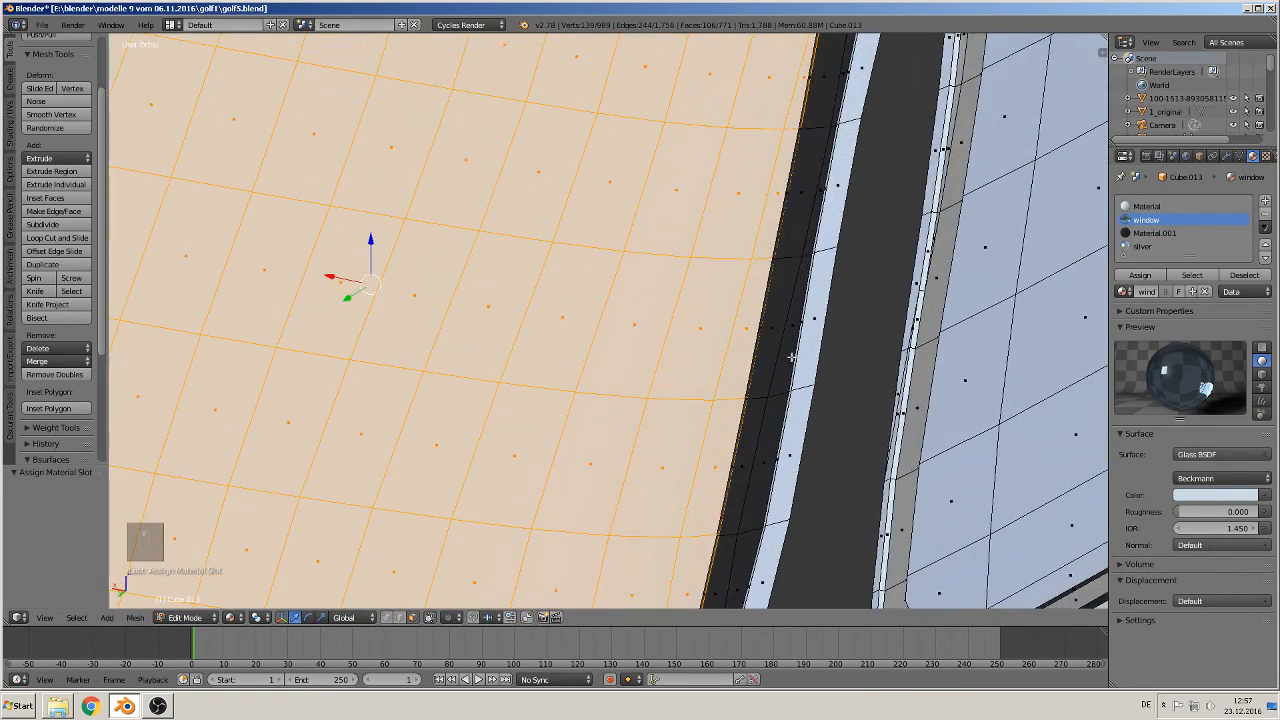
right_click(790, 356)
right_click(790, 361, "shift")
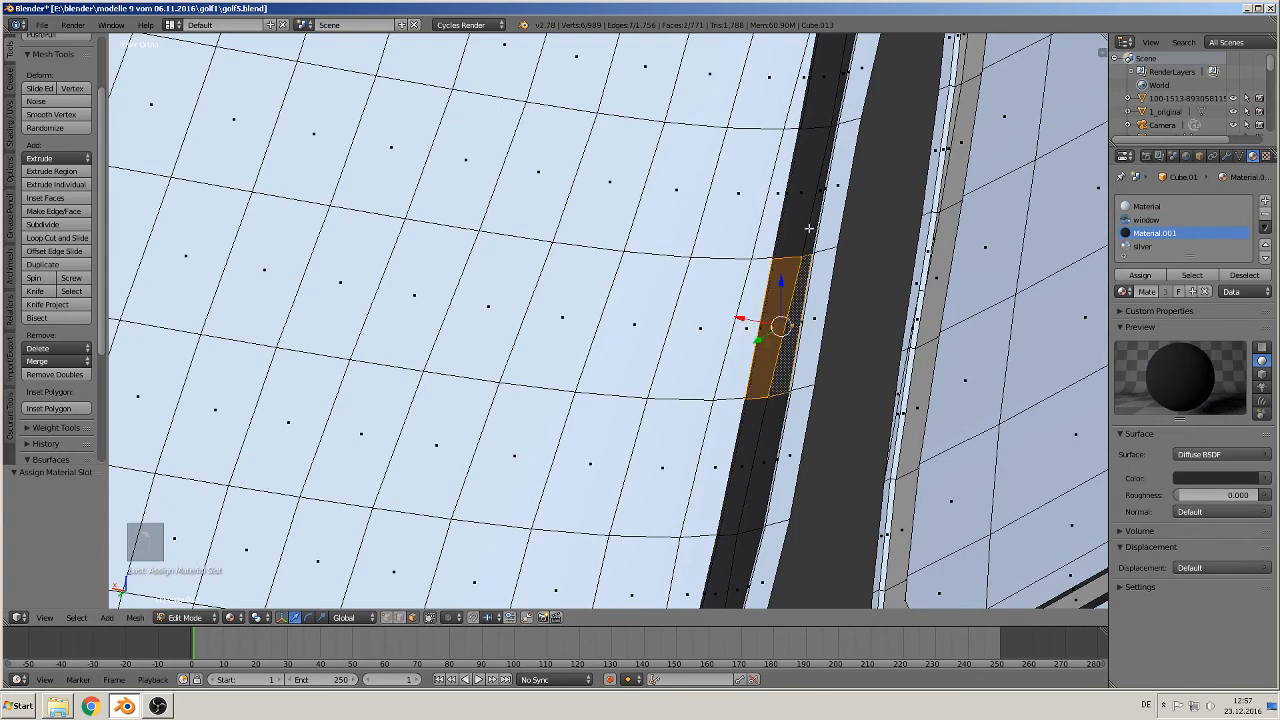
right_click(810, 227, "shift")
right_click(811, 228, "shift")
right_click(730, 470, "shift")
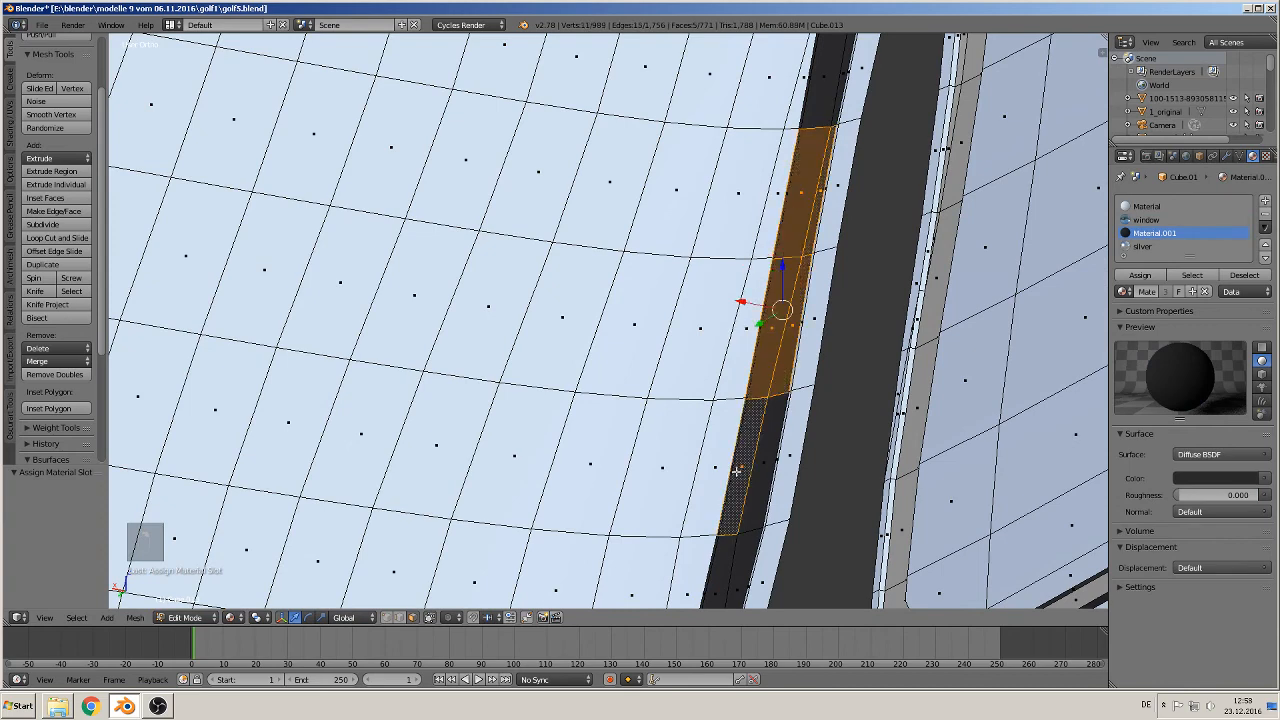
right_click(760, 469, "shift")
middle_click_drag(746, 494, 726, 206, "shift")
right_click(703, 292, "shift")
right_click(692, 345, "shift")
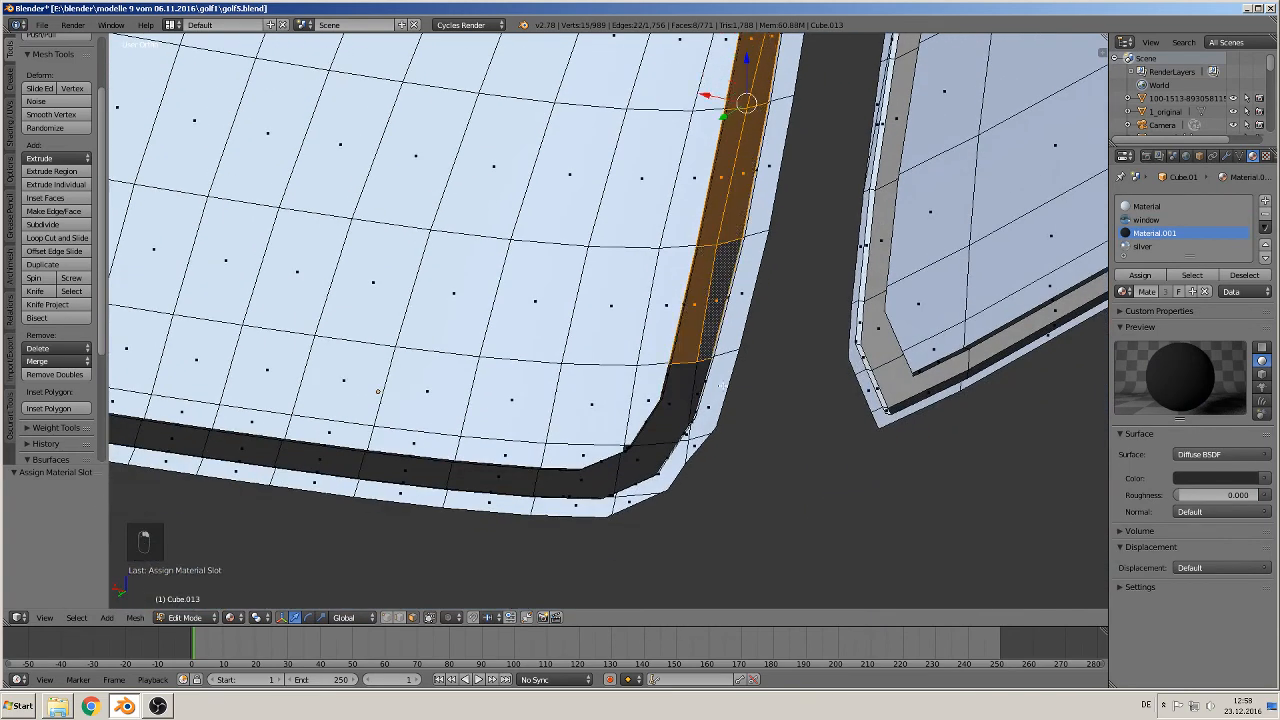
Extend the border selection around the windshield's lower outer corner
scroll(720, 490, "up", 3)
right_click(625, 245, "shift")
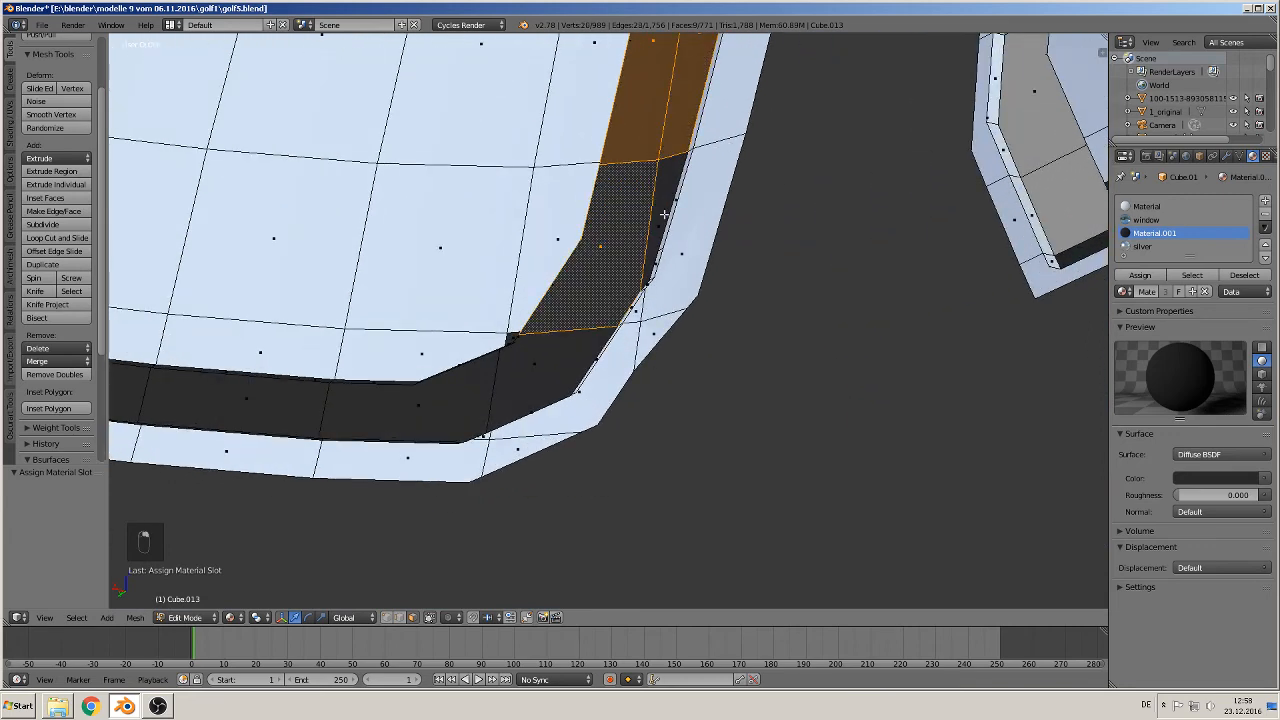
right_click(664, 216, "shift")
right_click(558, 372, "shift")
right_click(450, 404, "shift")
Add the border faces along the outer part of the windshield's bottom edge to the selection
middle_click_drag(447, 404, 666, 418, "shift")
right_click(666, 410, "shift")
middle_click_drag(424, 360, 670, 380, "shift")
right_click(690, 408, "shift")
right_click(577, 392, "shift")
right_click(369, 363, "shift")
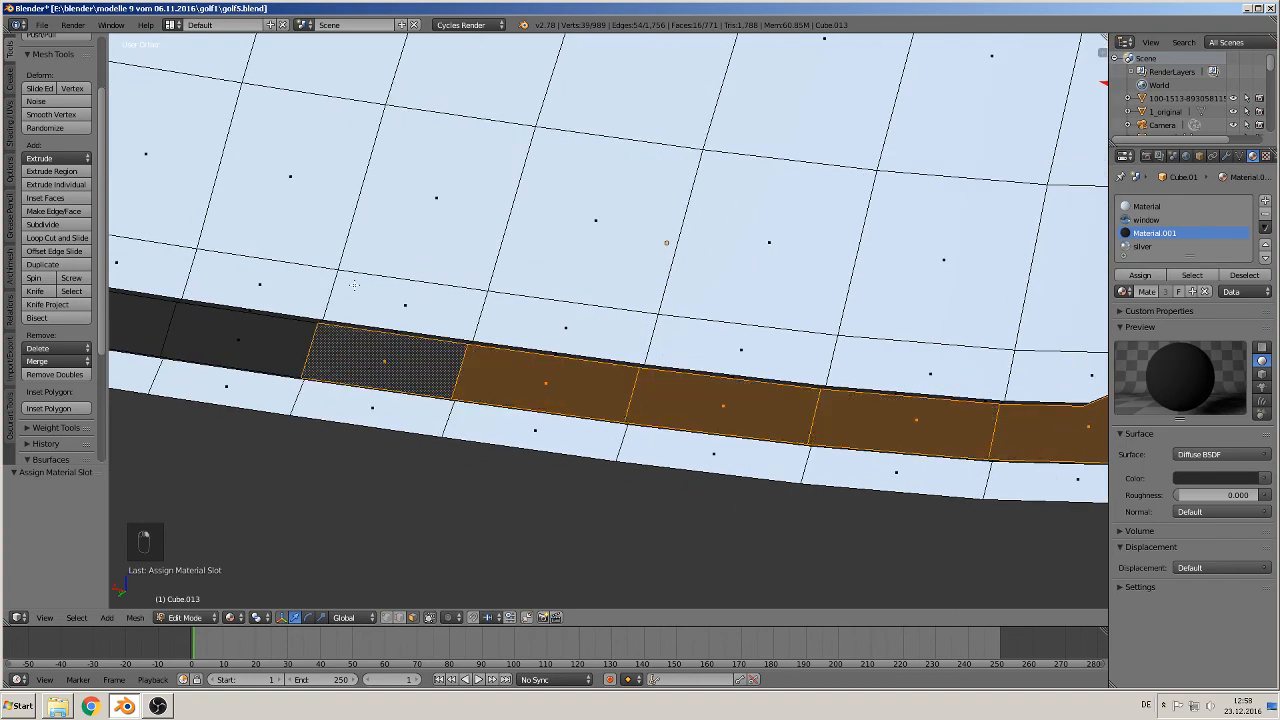
Add the rest of the windshield's bottom border faces up to the open centre edge
middle_click_drag(369, 363, 826, 403, "shift")
right_click(665, 388, "shift")
right_click(561, 377, "shift")
middle_click_drag(347, 342, 663, 397, "shift")
right_click(661, 402, "shift")
right_click(517, 383, "shift")
right_click(353, 346, "shift")
middle_click_drag(362, 275, 794, 296, "shift")
right_click(556, 330, "shift")
Add the border faces along the windshield's top edge, from the open centre edge to the upper outer corner
scroll(580, 334, "down", 7)
middle_click_drag(705, 290, 399, 576, "shift")
scroll(343, 300, "up", 2)
middle_click_drag(478, 202, 399, 361, "shift")
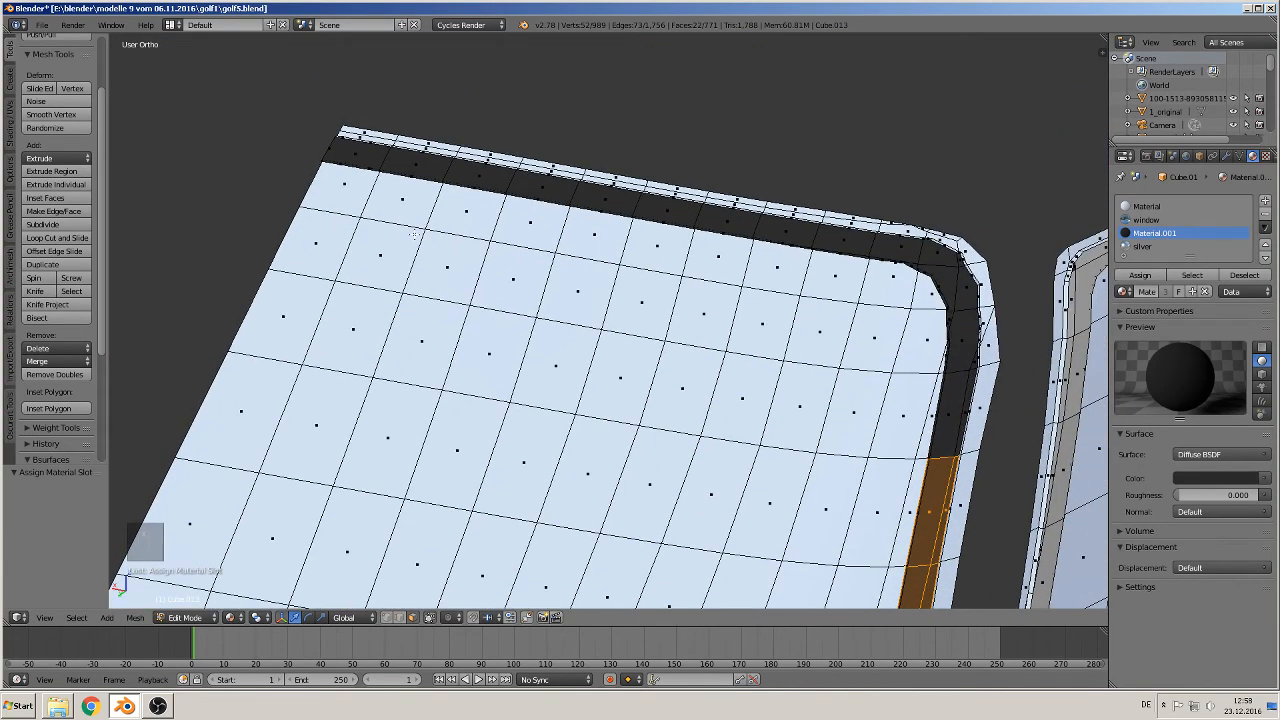
right_click(430, 167, "shift")
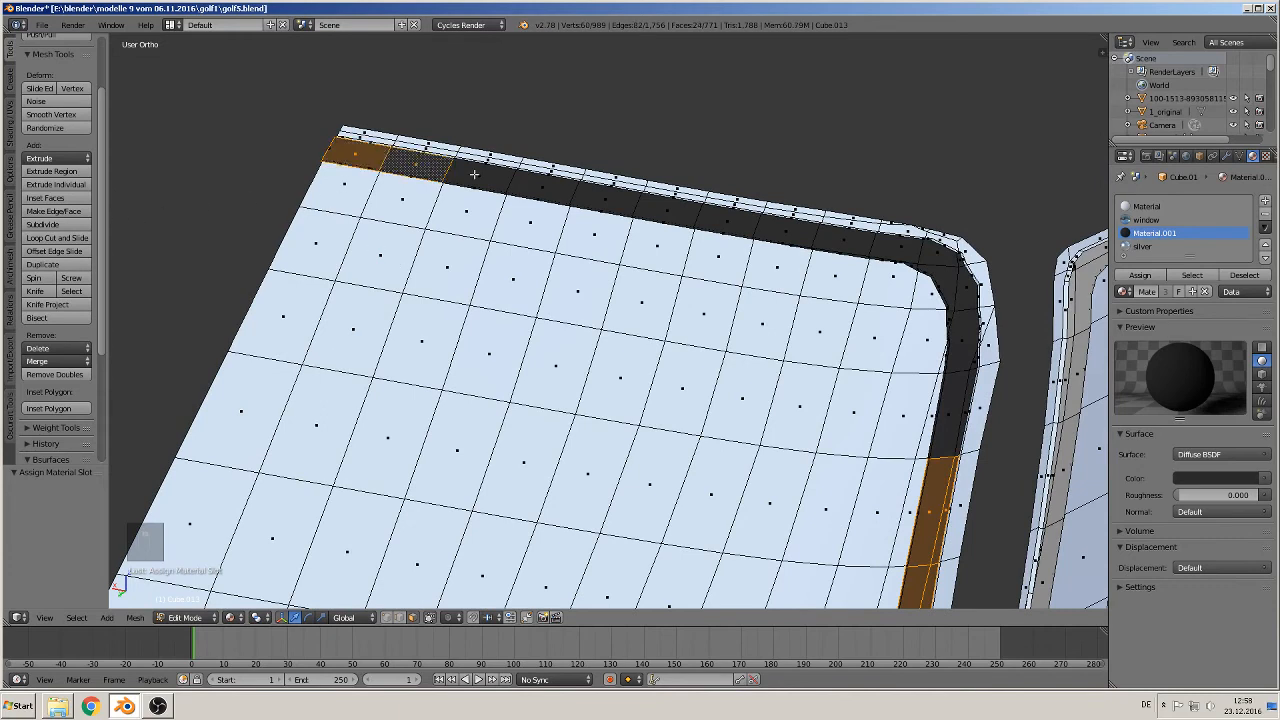
right_click(474, 175, "shift")
right_click(562, 189, "shift")
right_click(605, 201, "shift")
right_click(680, 210, "shift")
right_click(738, 222, "shift")
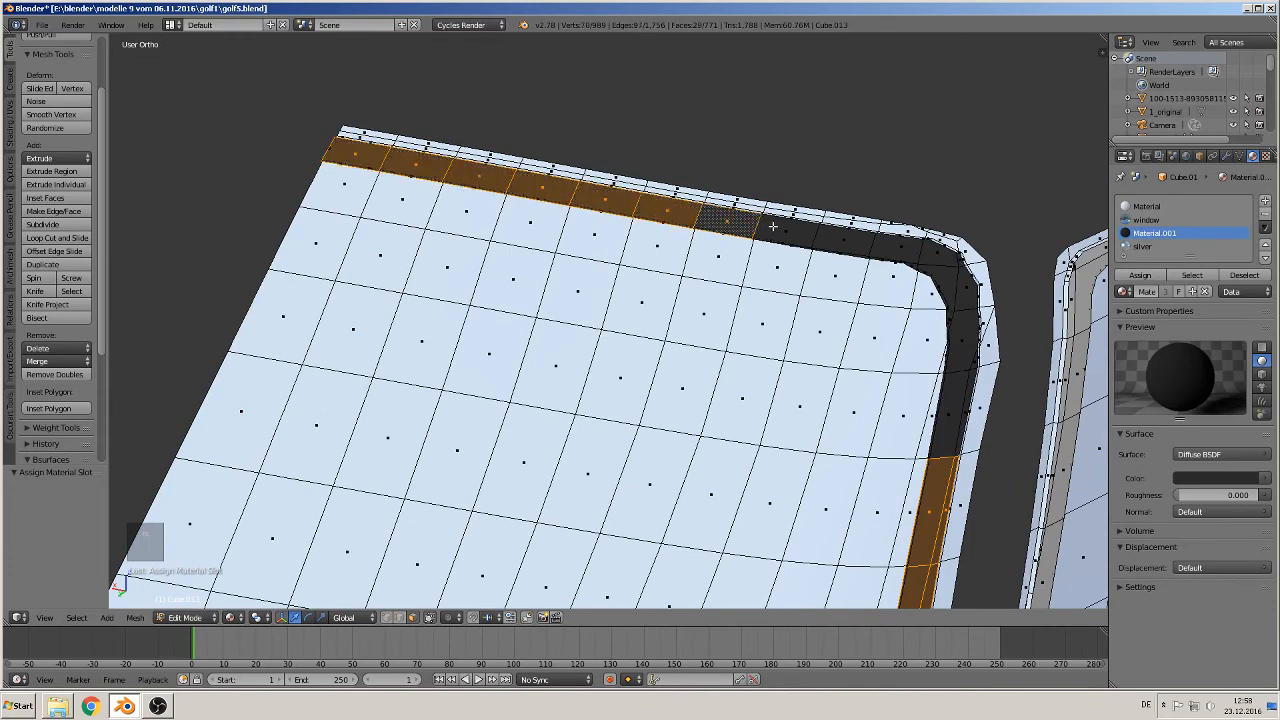
right_click(790, 230, "shift")
right_click(845, 240, "shift")
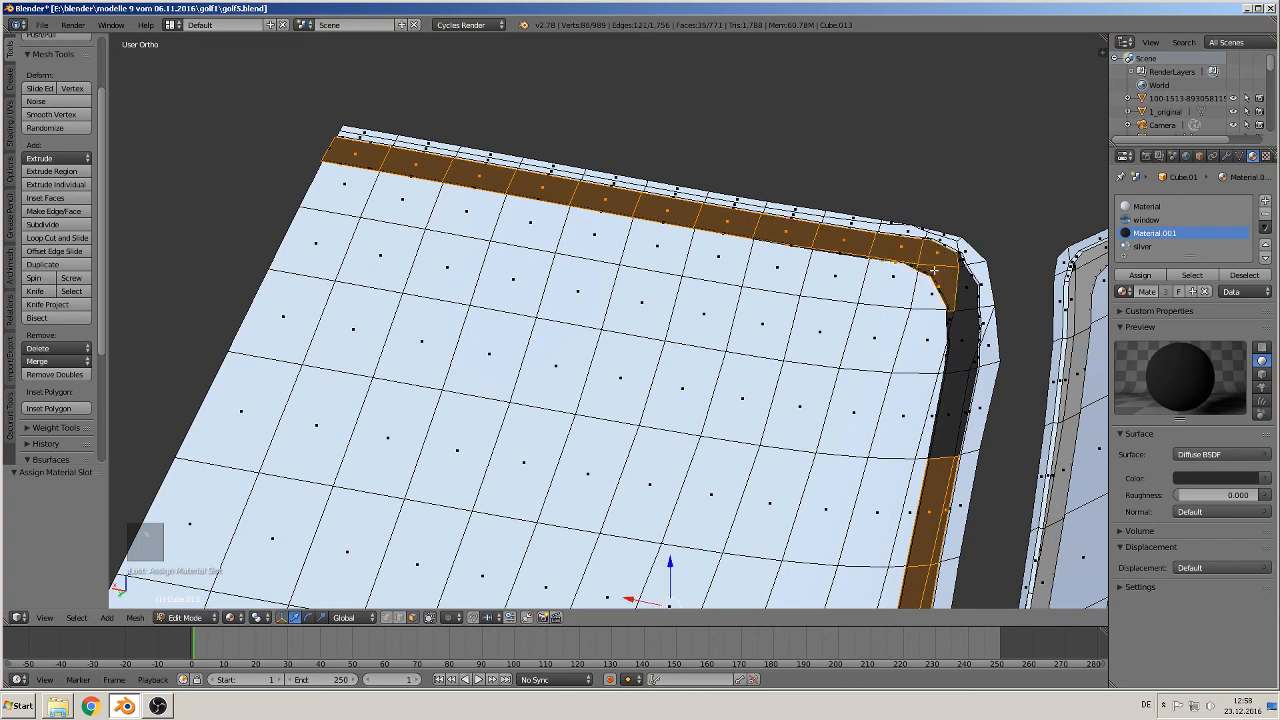
Add the border faces around the upper outer corner, the remaining side faces and the thin slivers under the top border
right_click(964, 327, "shift")
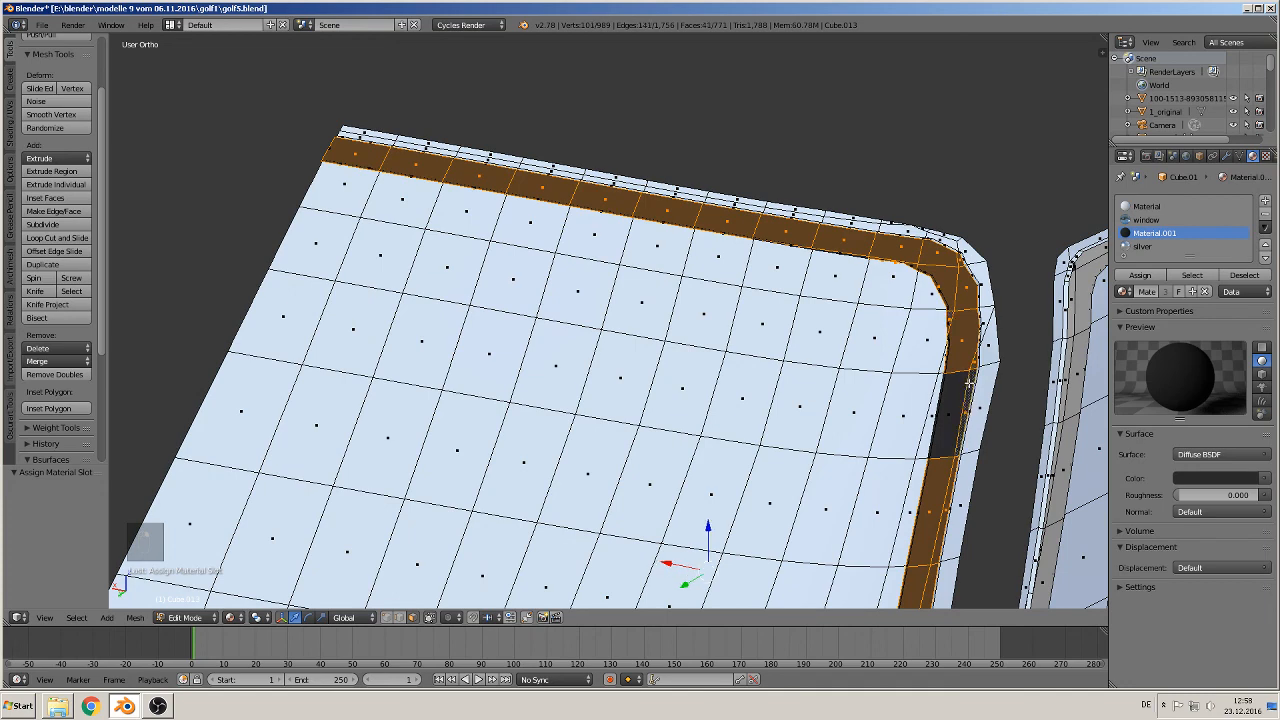
scroll(704, 277, "up", 8)
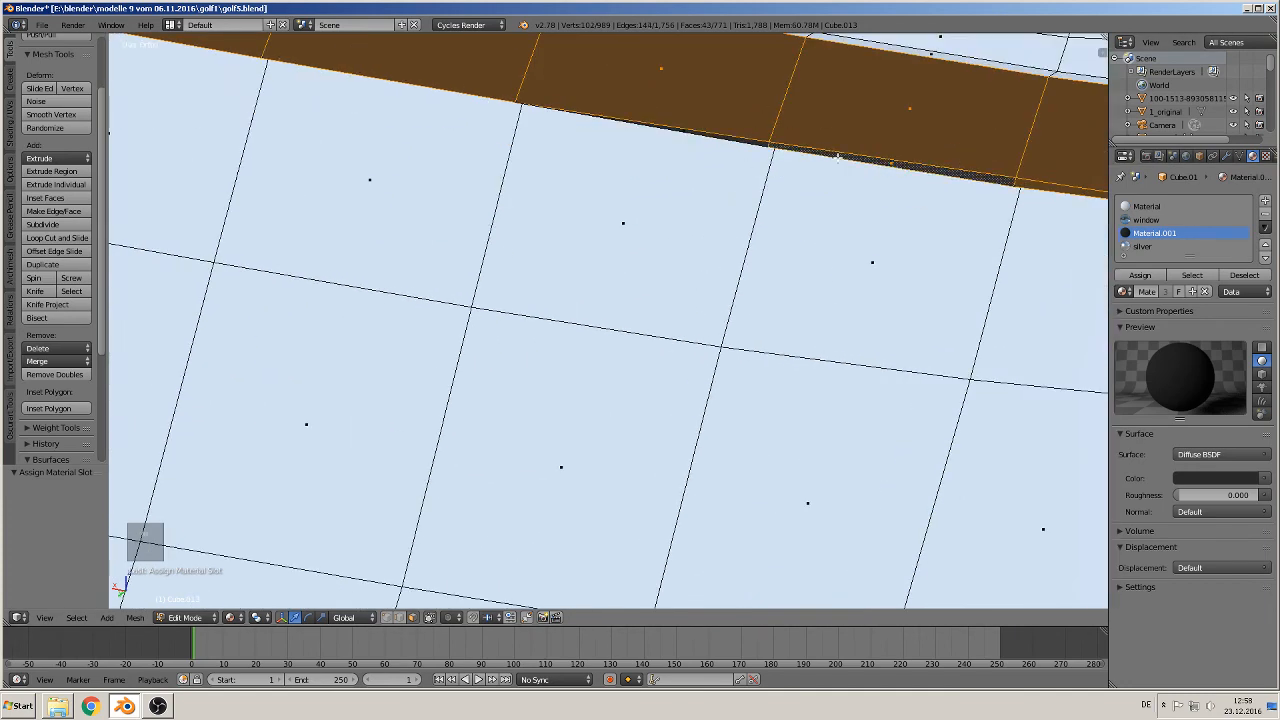
middle_click_drag(838, 157, 380, 112, "shift")
right_click(357, 121, "shift")
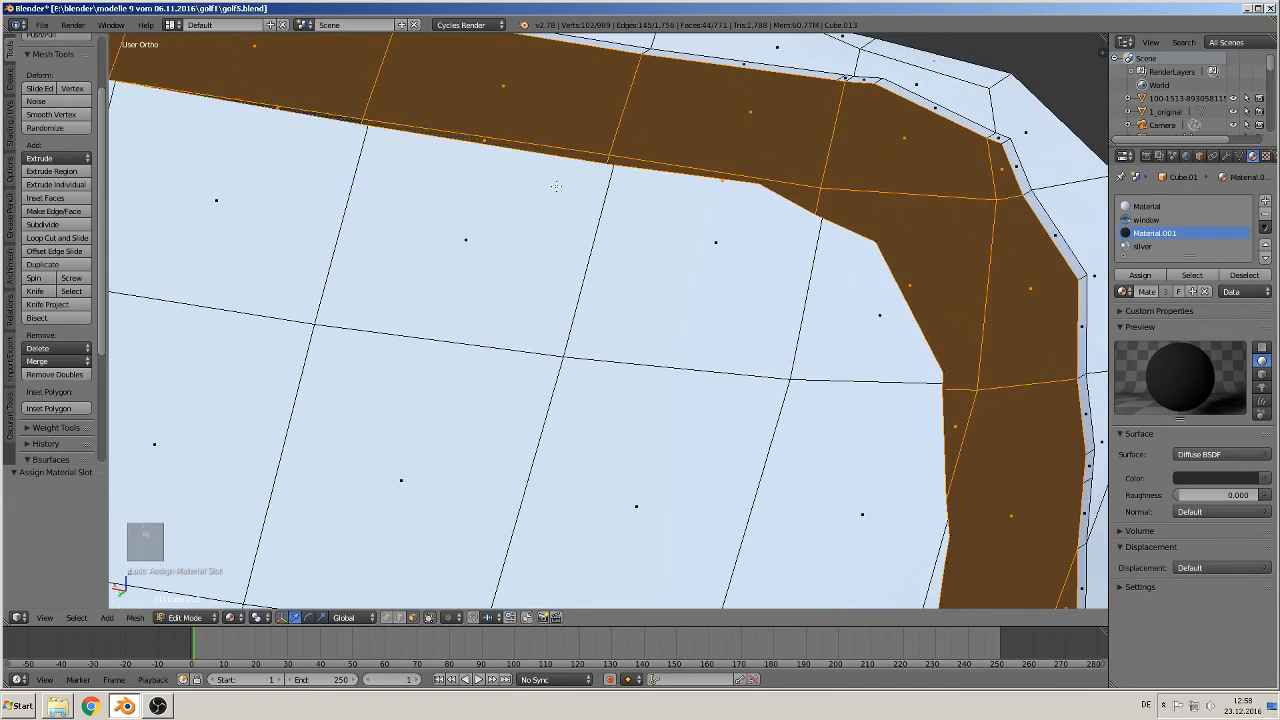
scroll(600, 198, "down", 2, "shift")
scroll(700, 222, "down", 3)
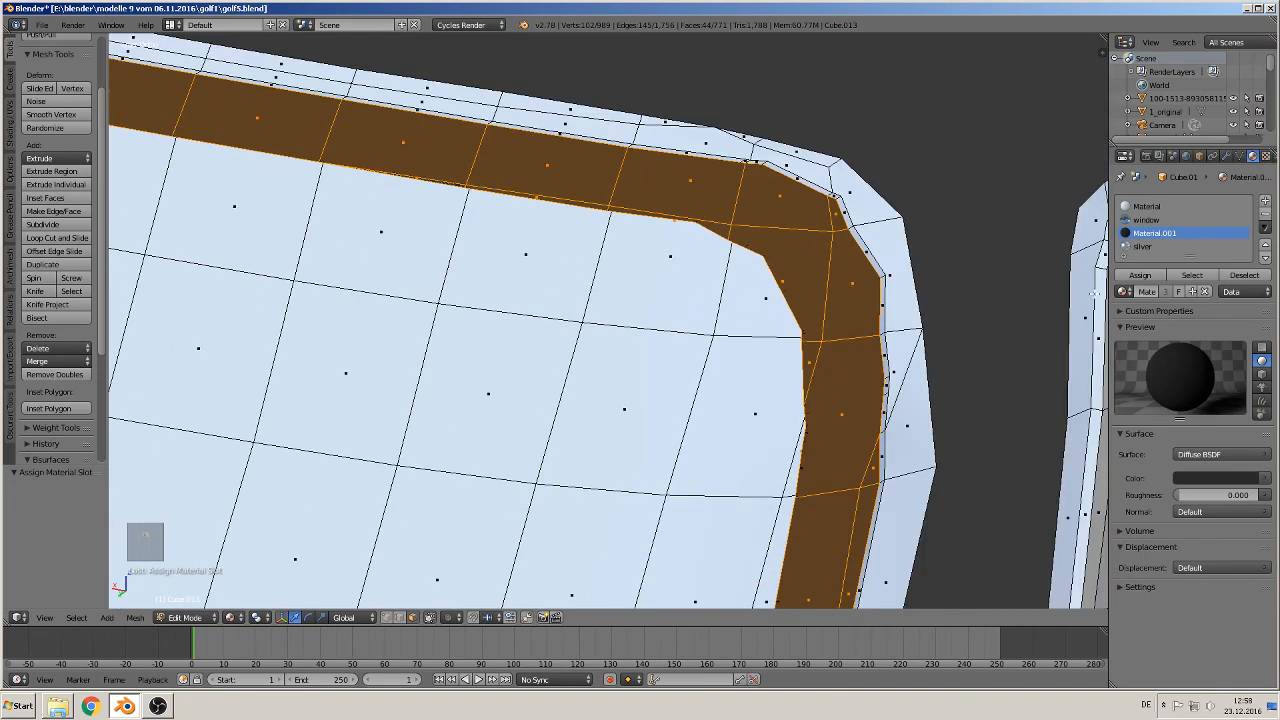
Assign the silver material to the windshield's selected border faces and return to Object Mode
left_click(1142, 246)
left_click(1140, 275)
scroll(864, 351, "down", 5)
key("Tab")
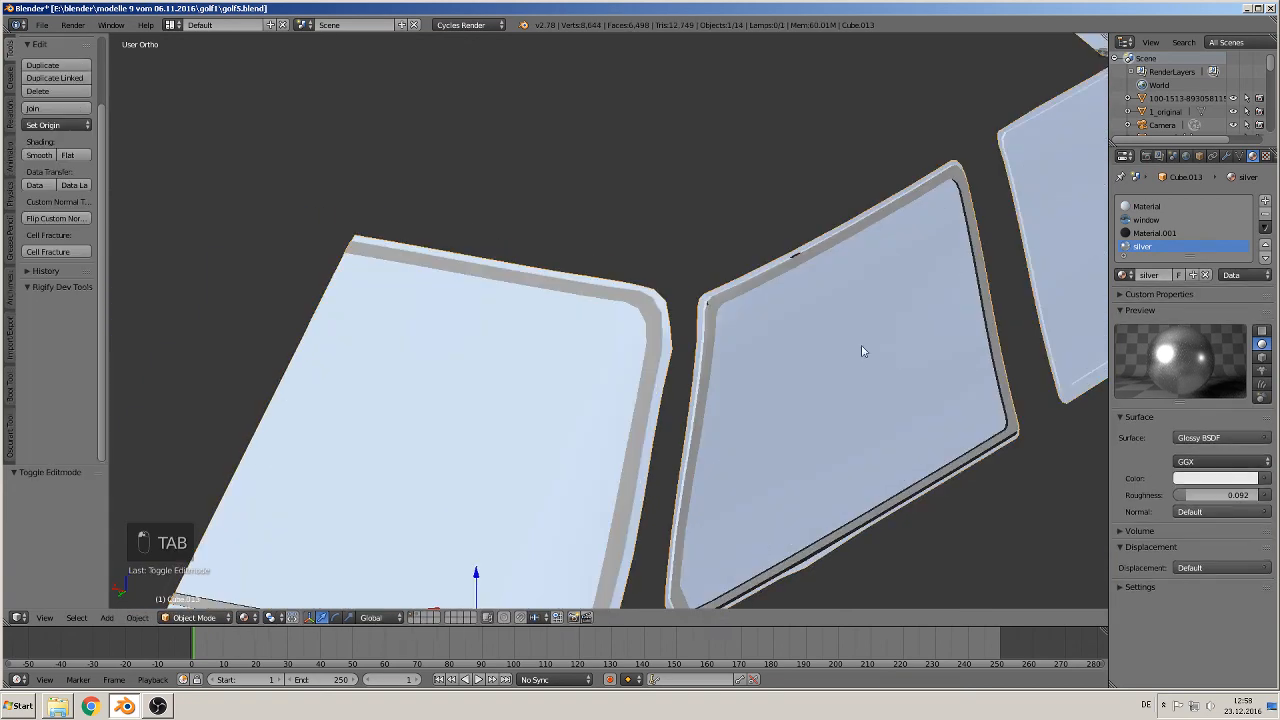
Switch the viewport to Rendered shading and inspect the glass and trim materials on all the windows
scroll(864, 351, "down", 3)
middle_click_drag(820, 394, 718, 315)
scroll(718, 366, "down", 2)
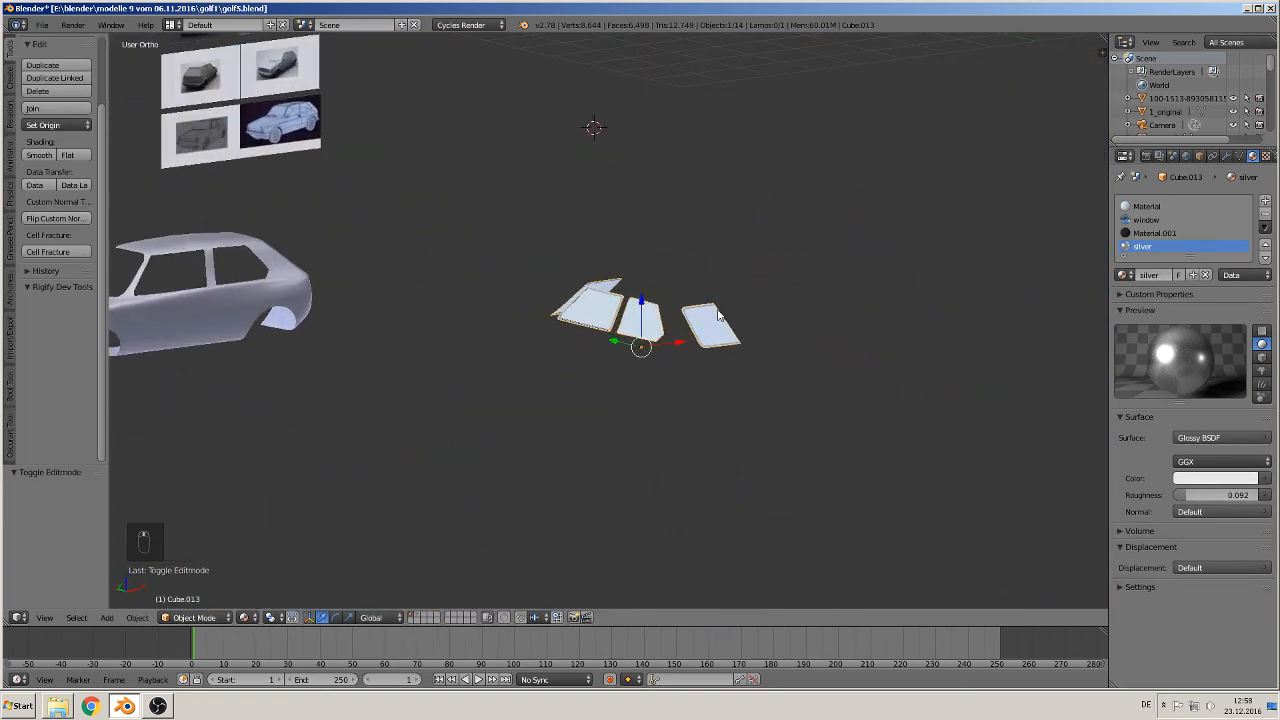
scroll(718, 320, "up", 2)
left_click(245, 621)
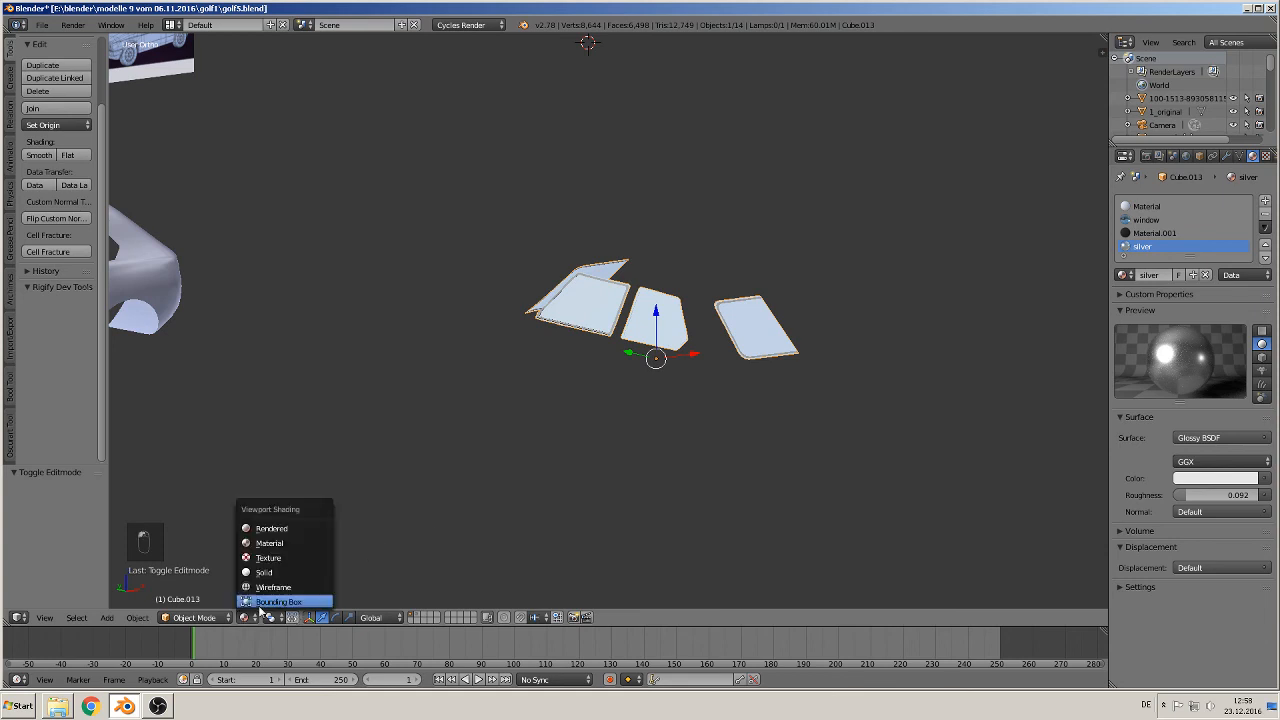
left_click(285, 540)
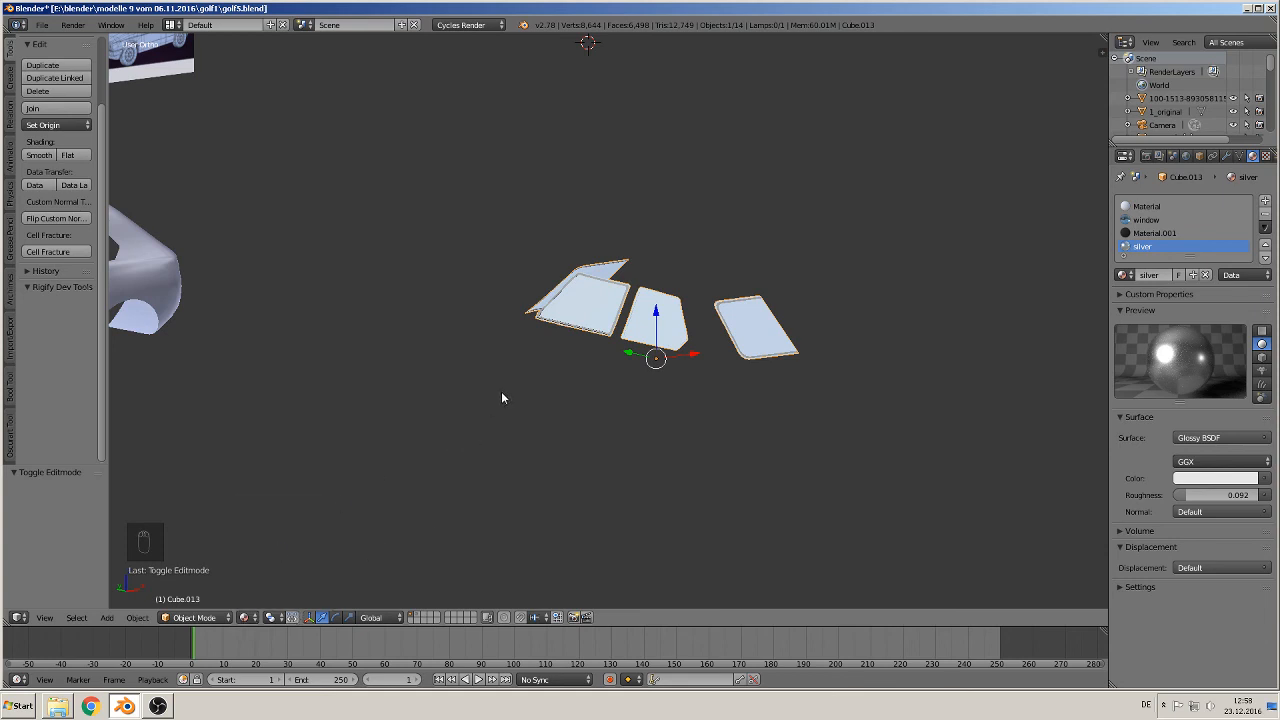
middle_click_drag(640, 326, 684, 369)
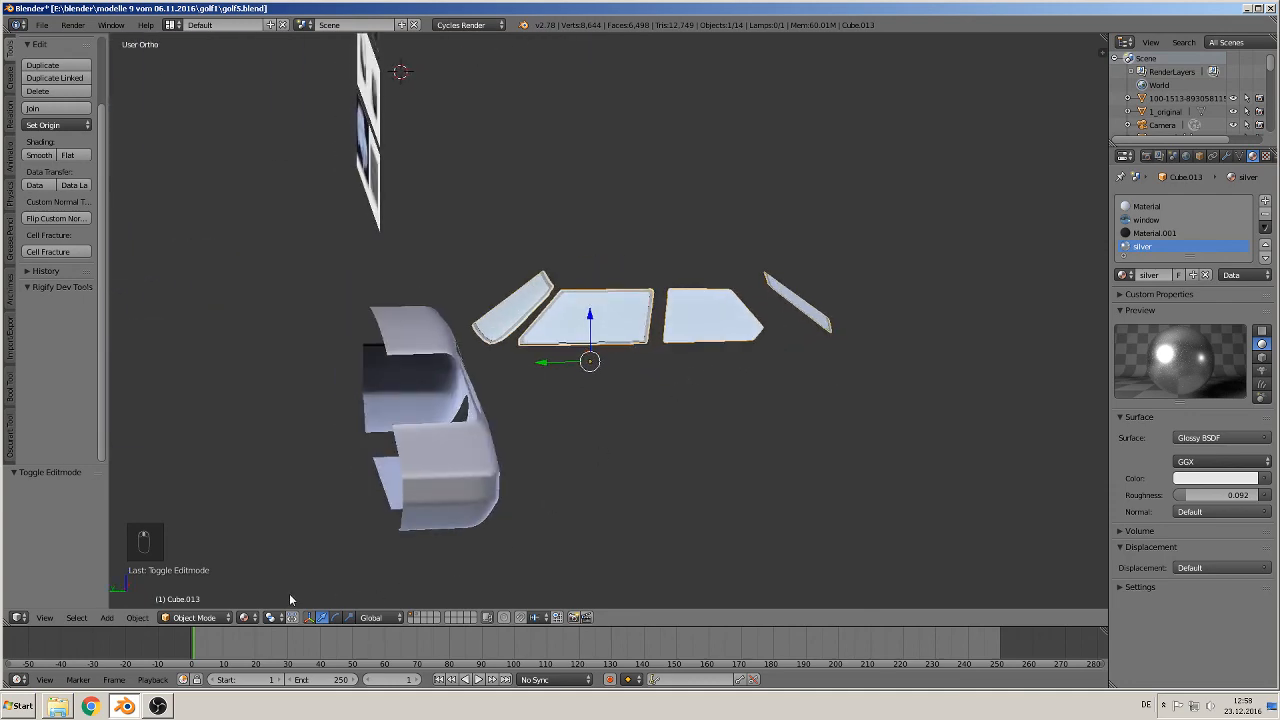
left_click(245, 618)
left_click(288, 526)
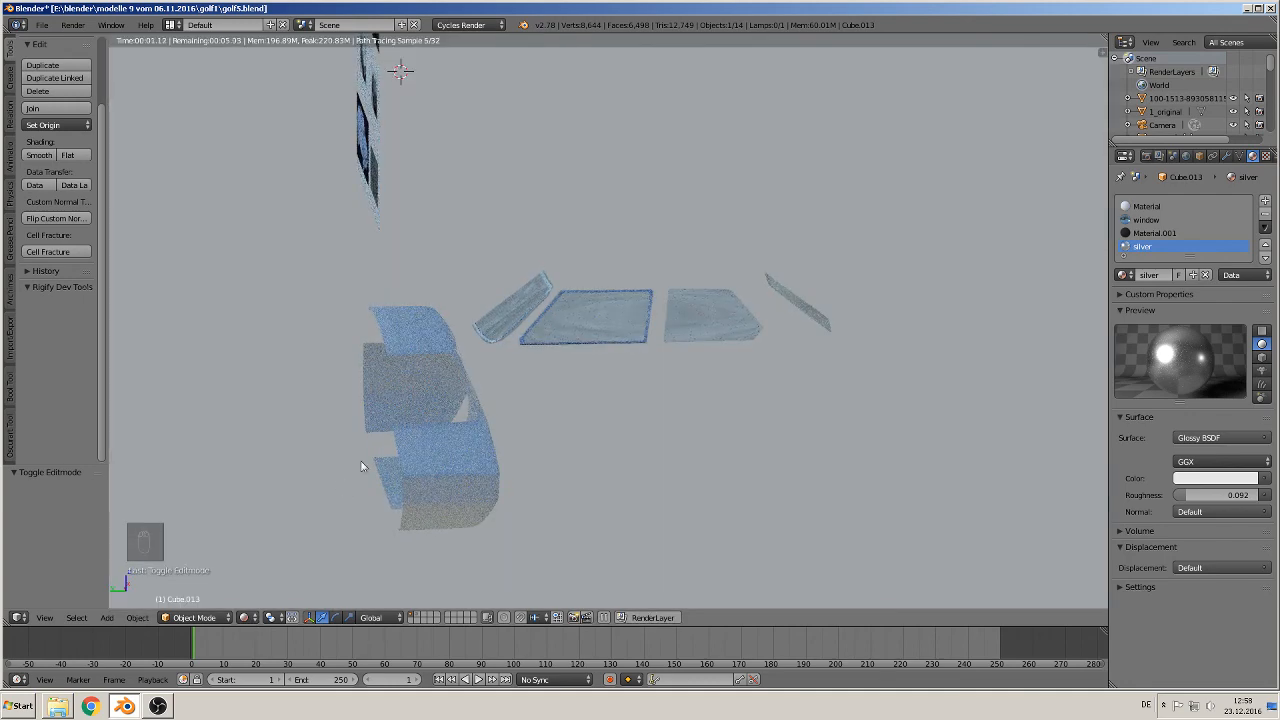
middle_click_drag(362, 466, 589, 420)
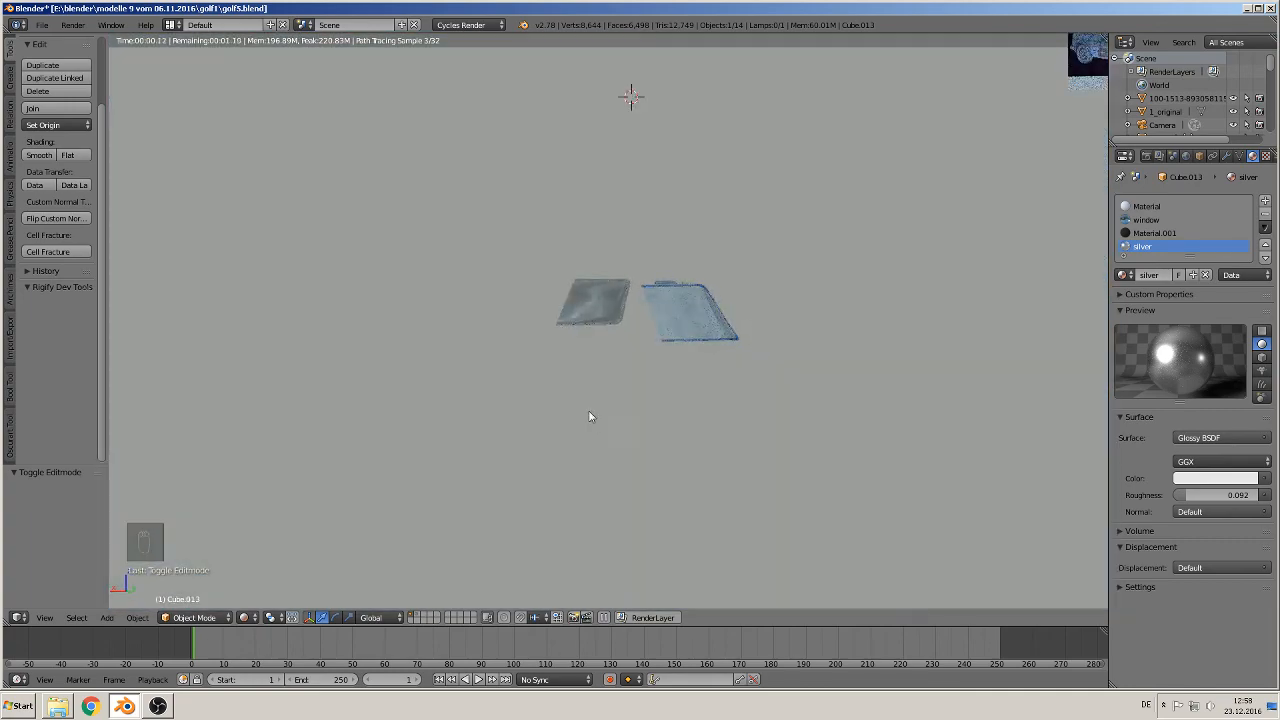